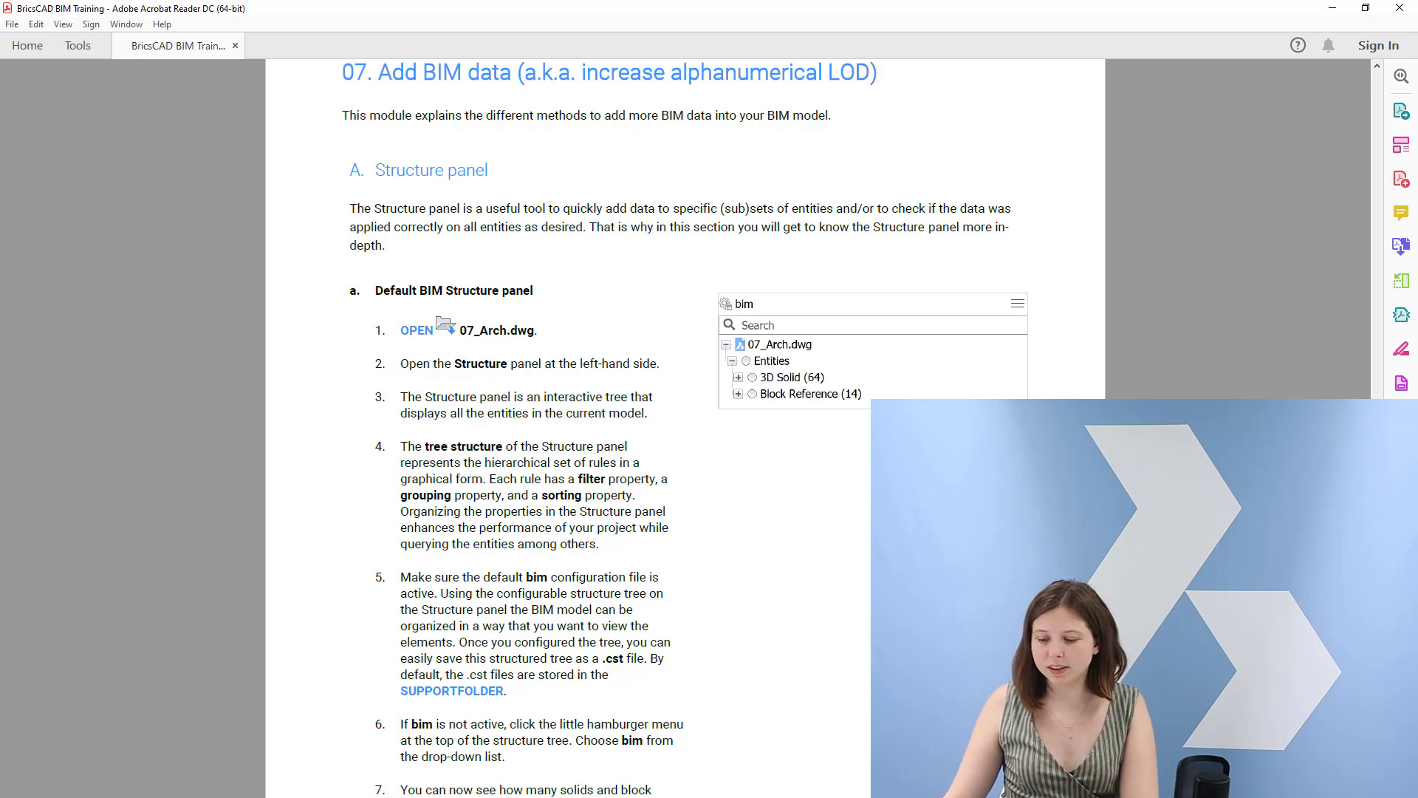
Skim the training manual's module 07 on adding BIM data, from the Structure panel section through BIM Spaces
scroll(849, 510, down, 15)
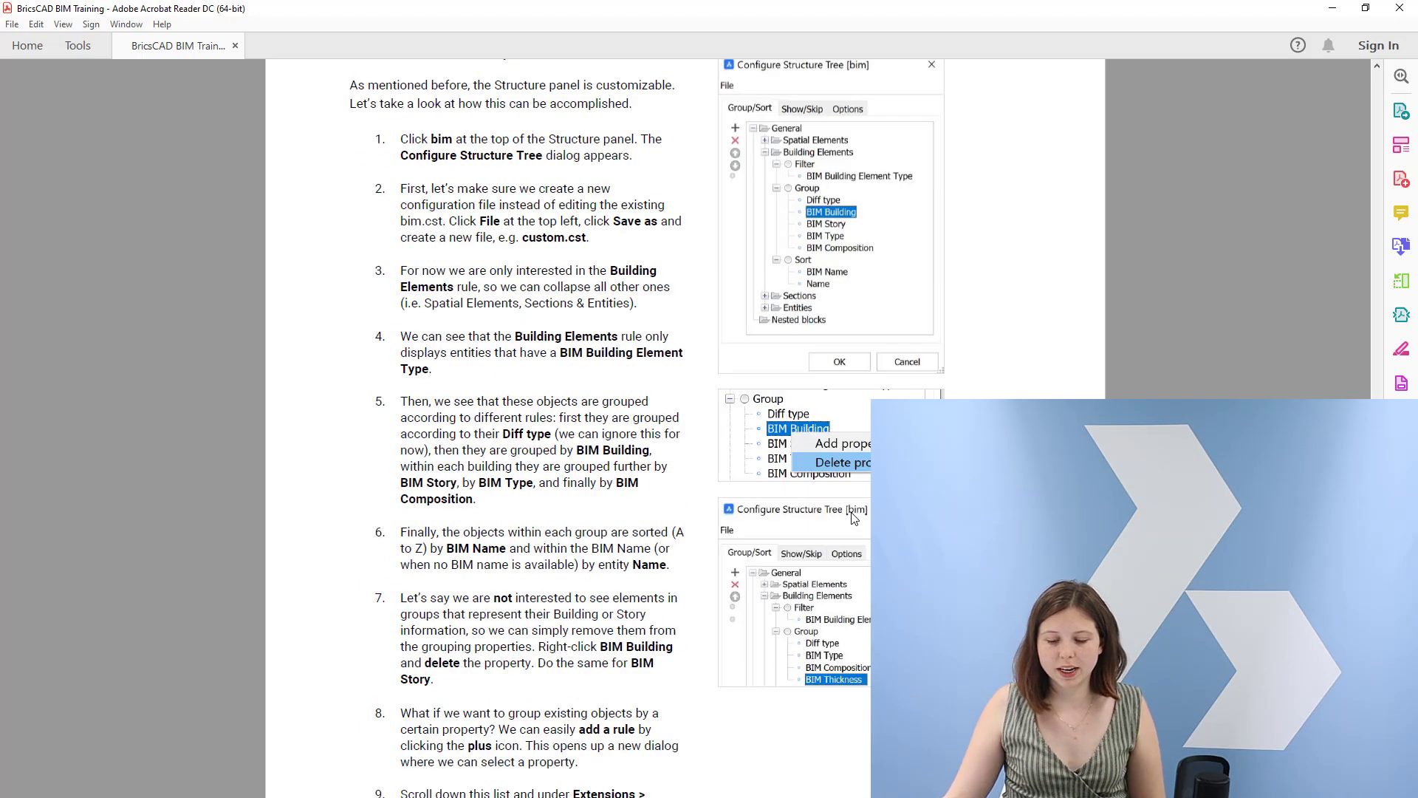
scroll(854, 517, down, 15)
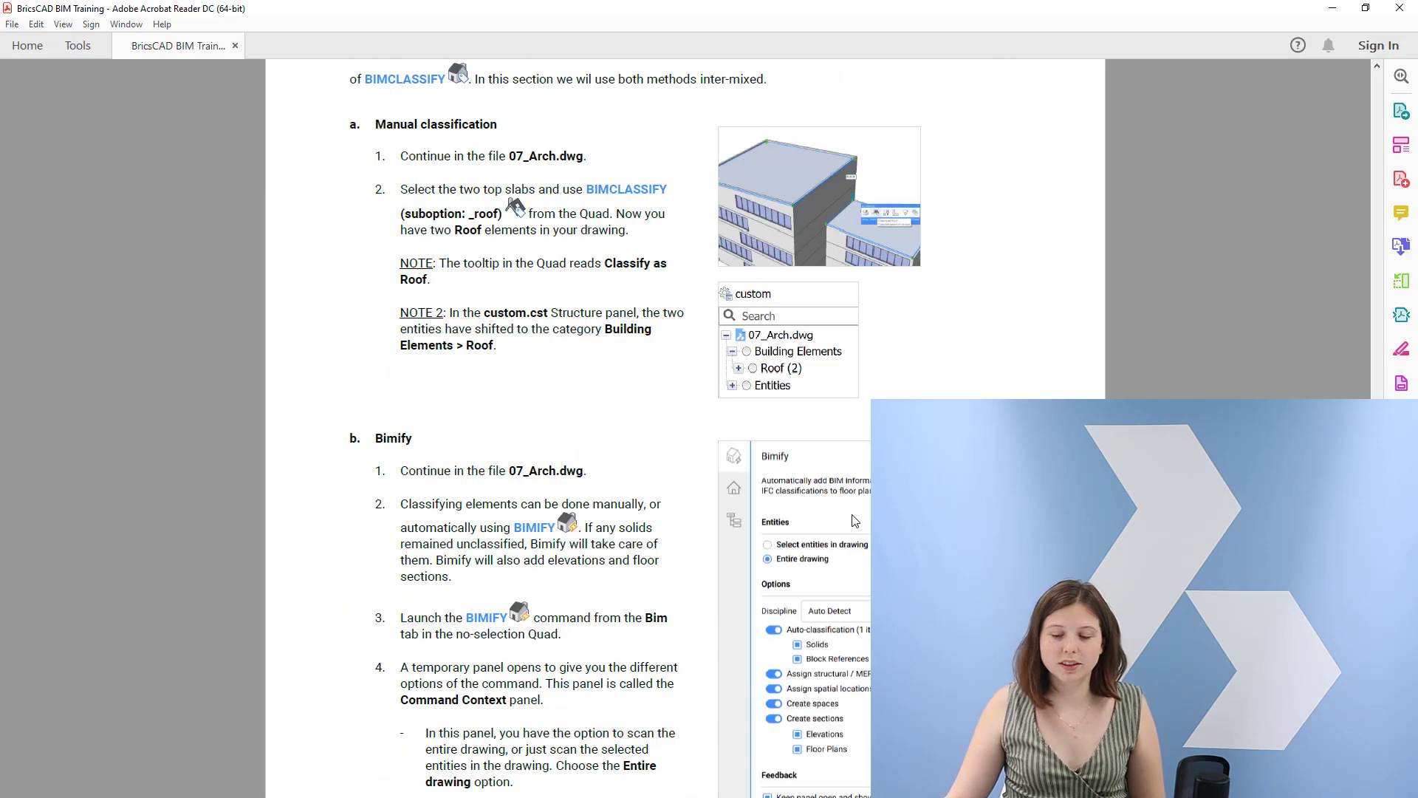
scroll(855, 517, down, 14)
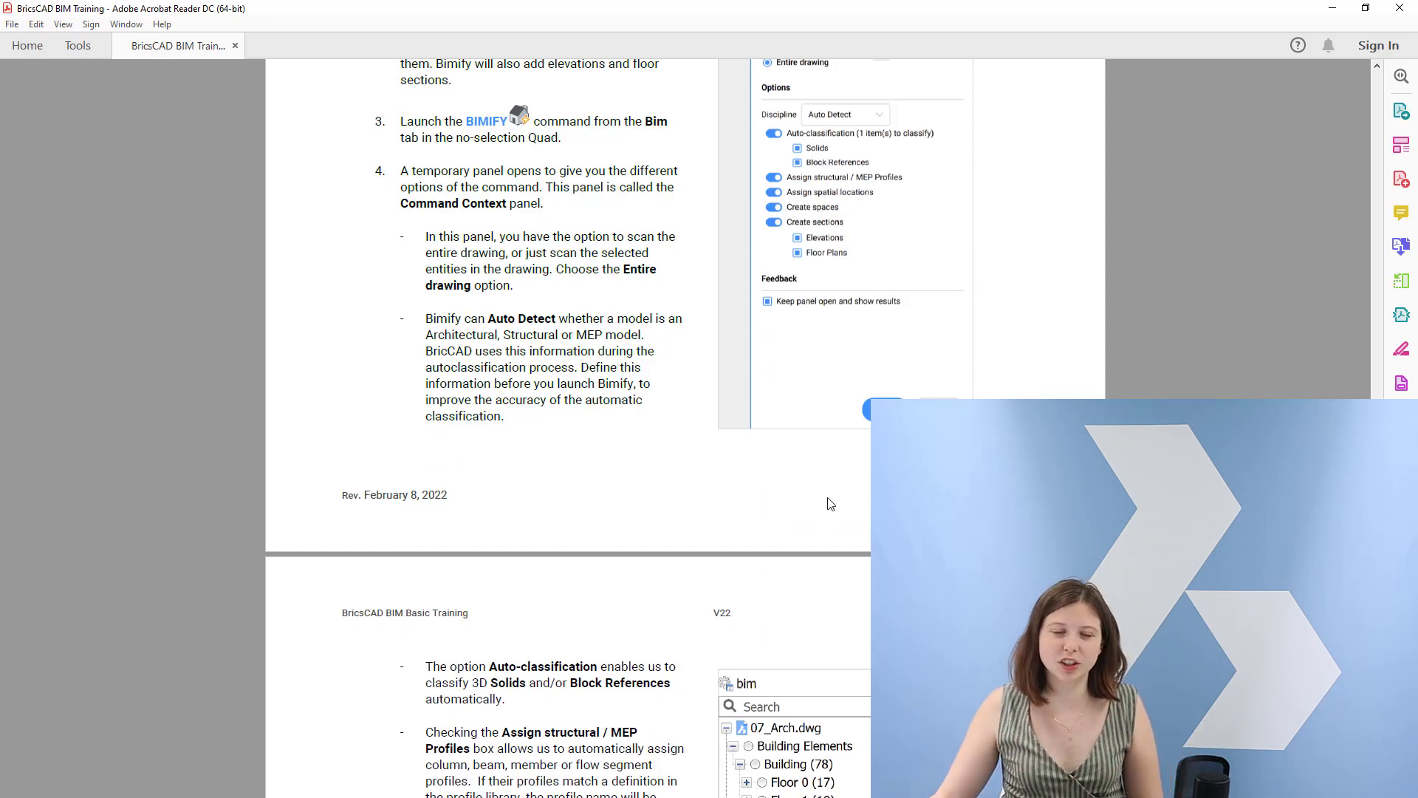
scroll(825, 524, down, 1)
scroll(848, 540, down, 11)
scroll(849, 538, down, 20)
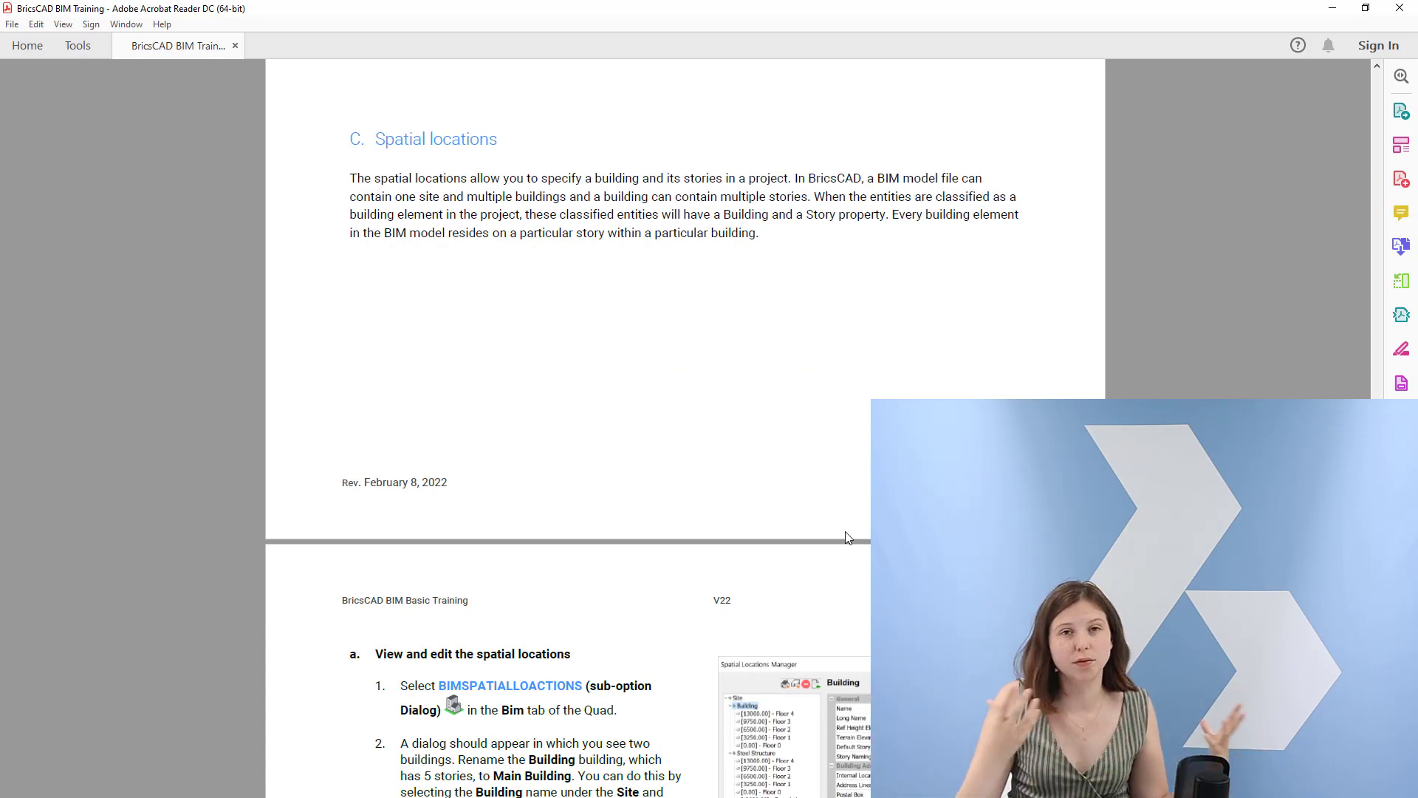
scroll(835, 545, down, 20)
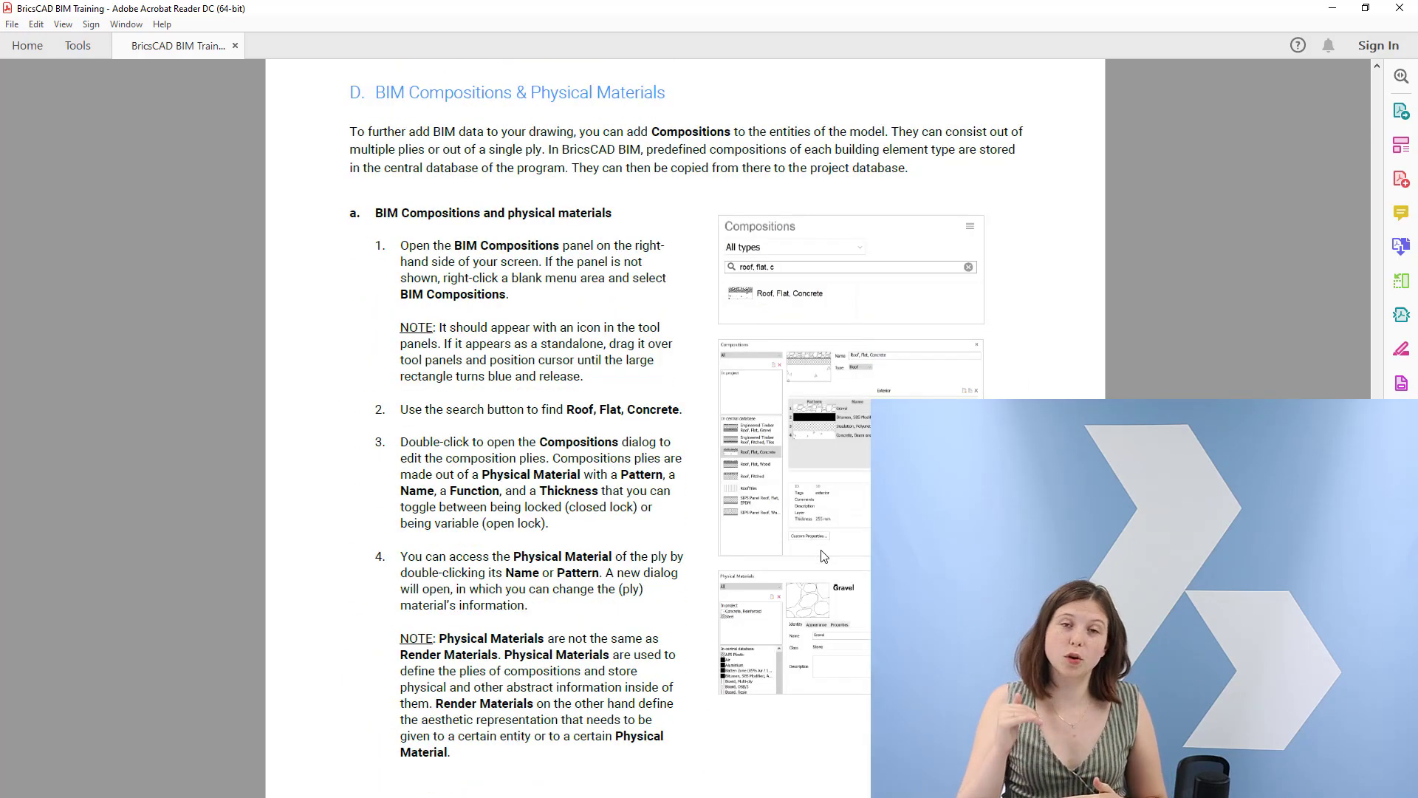
scroll(835, 544, down, 20)
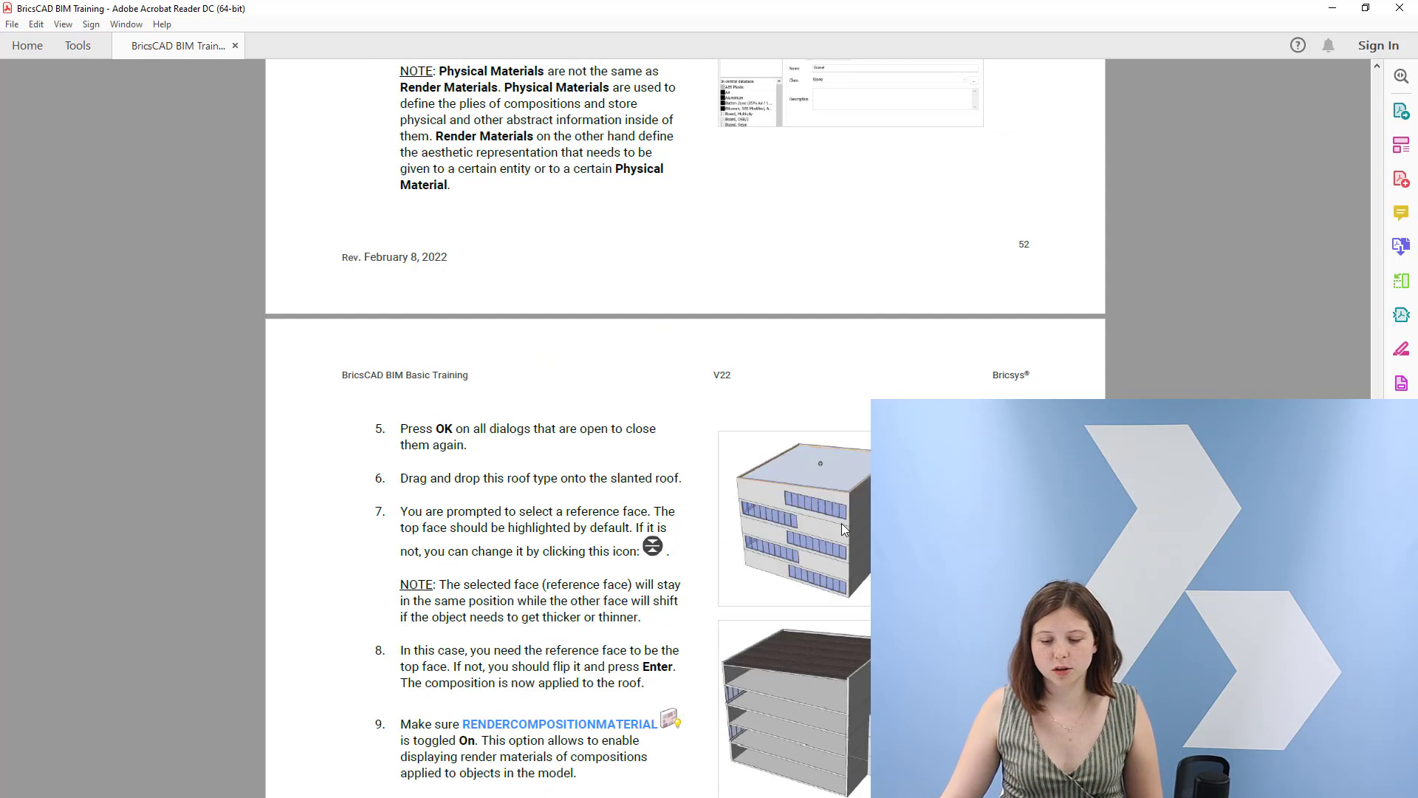
scroll(845, 530, down, 19)
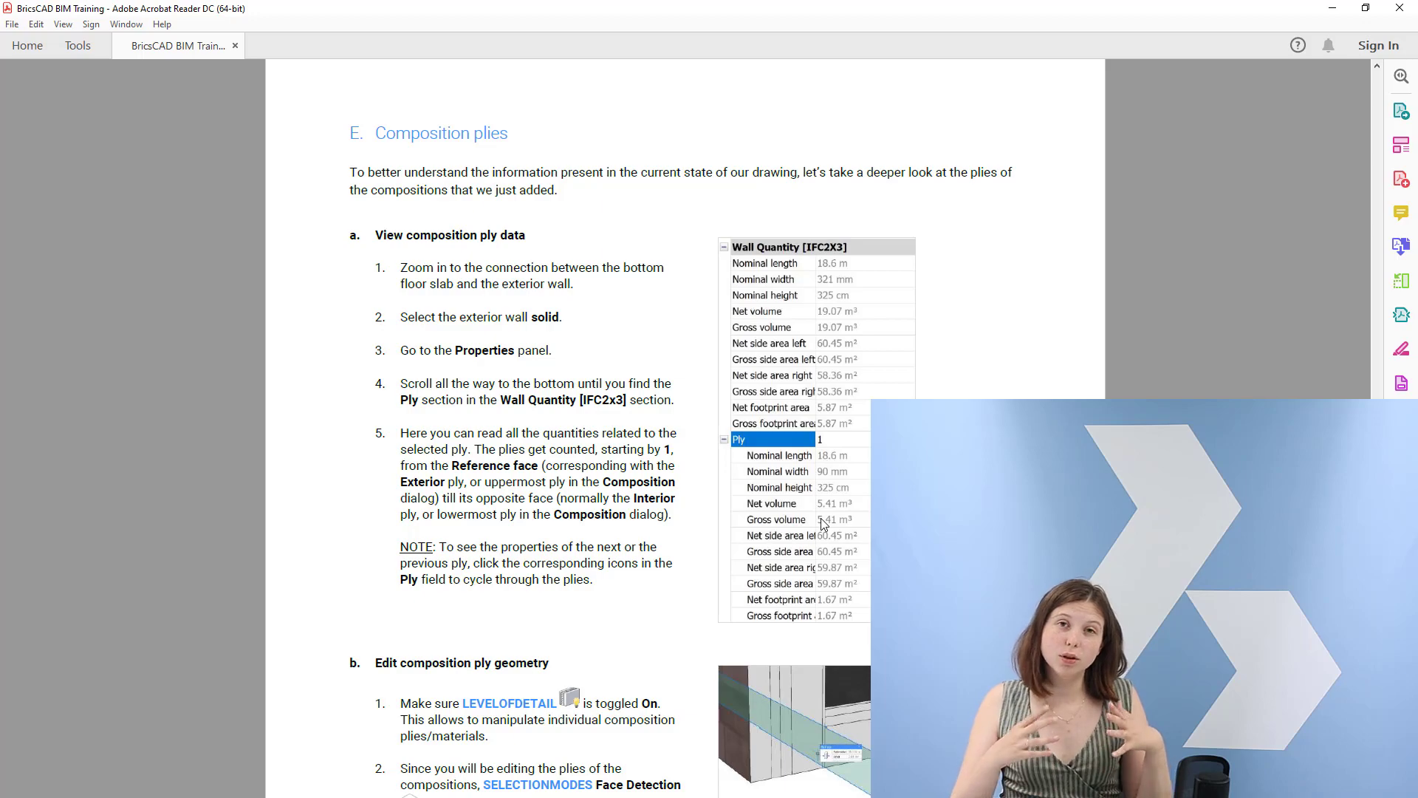
scroll(824, 523, down, 20)
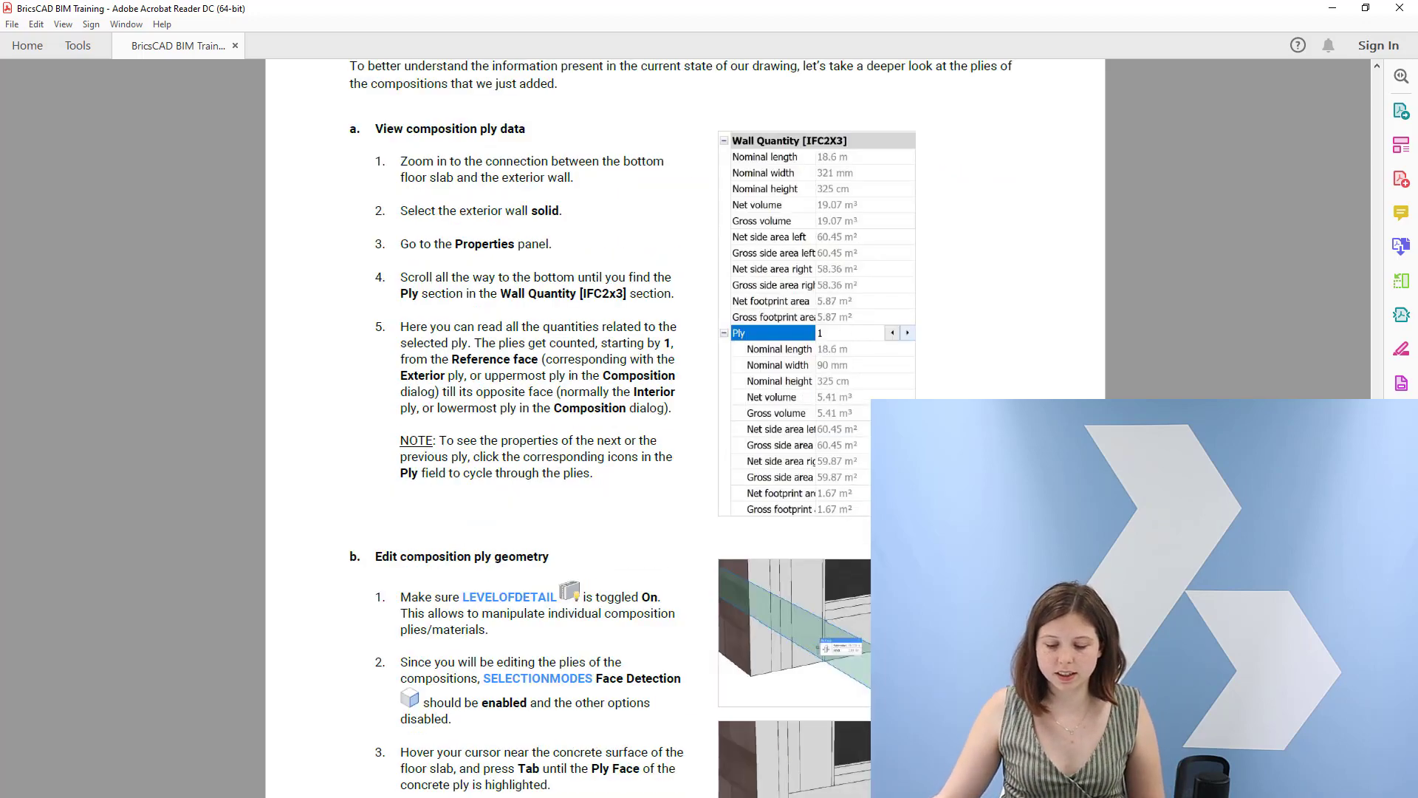
scroll(687, 429, down, 20)
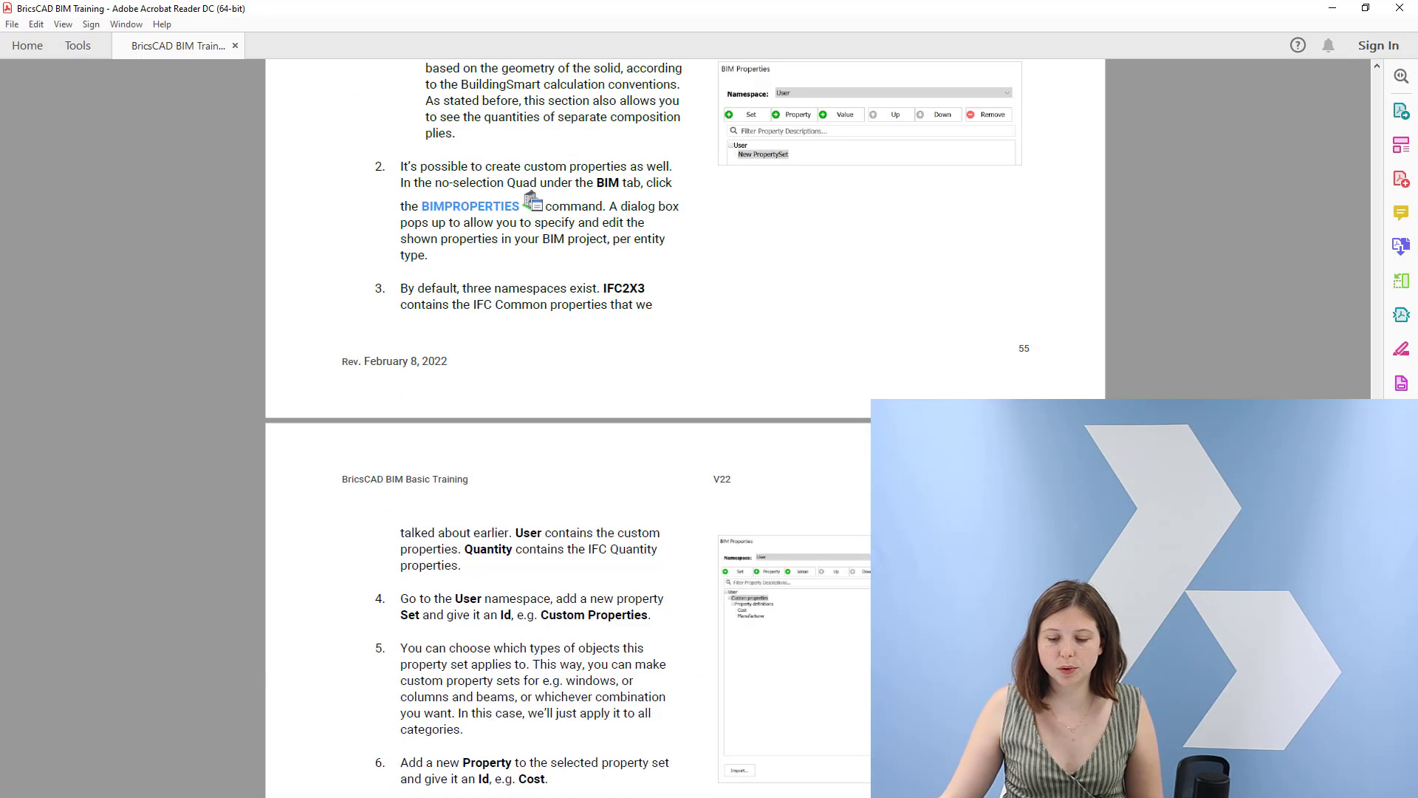
scroll(636, 429, down, 6)
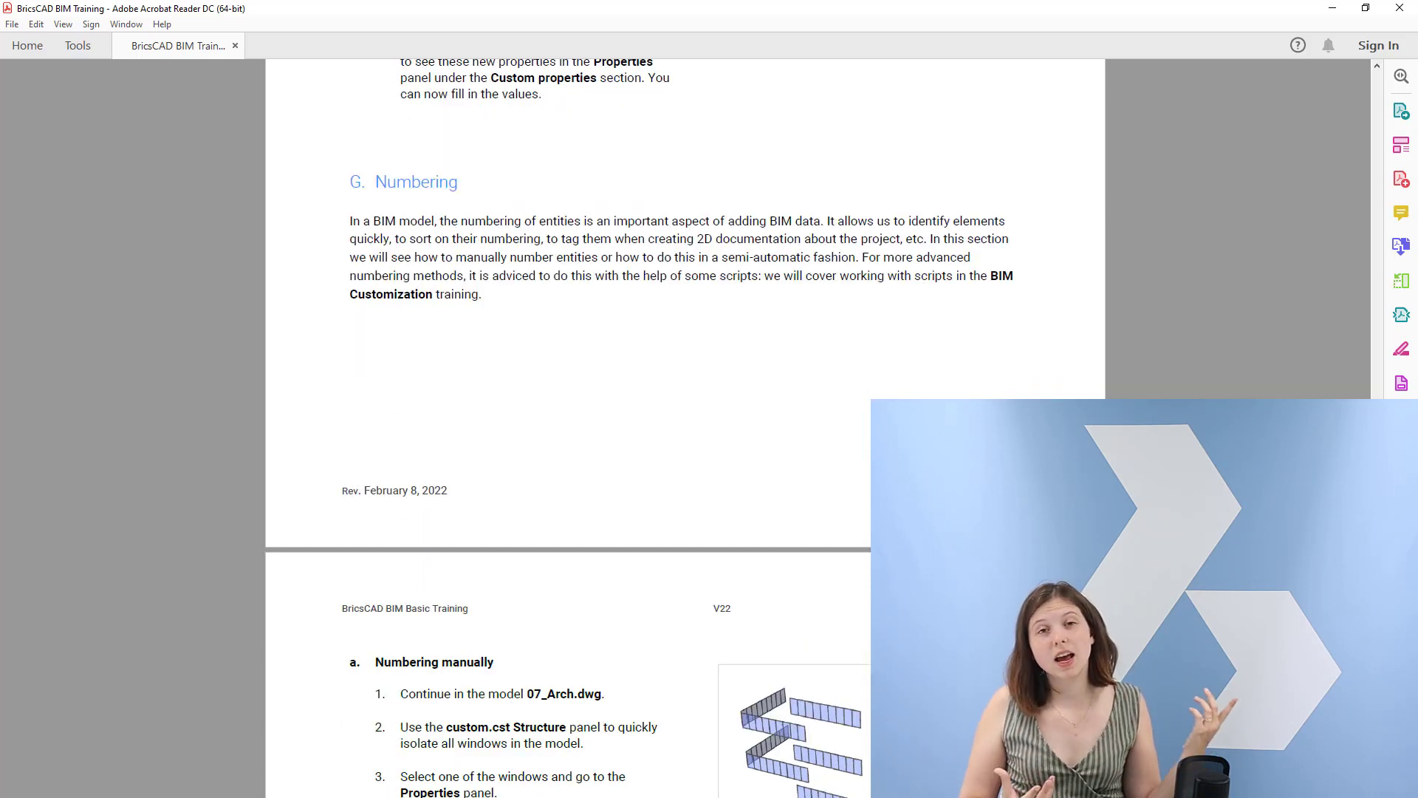
scroll(687, 428, down, 20)
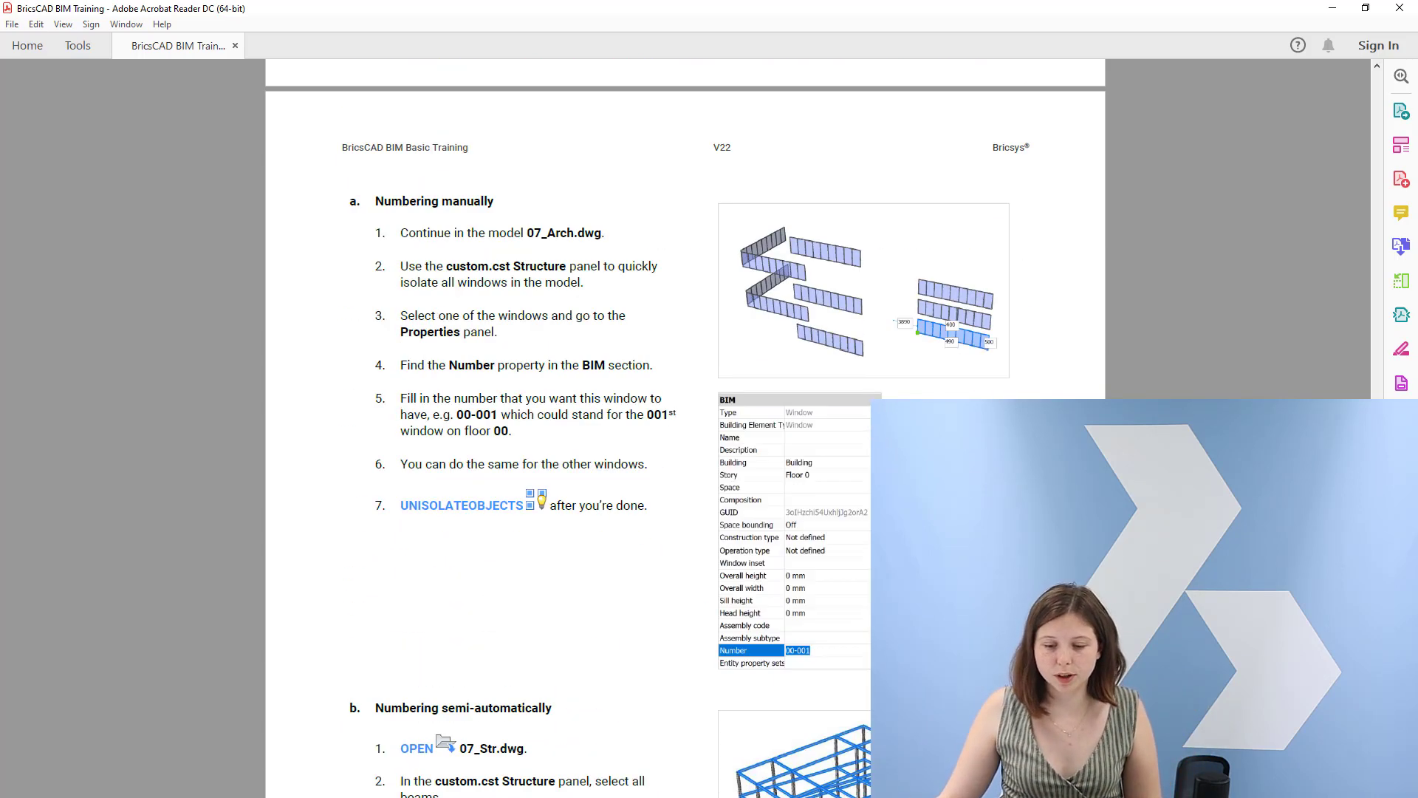
scroll(687, 429, down, 20)
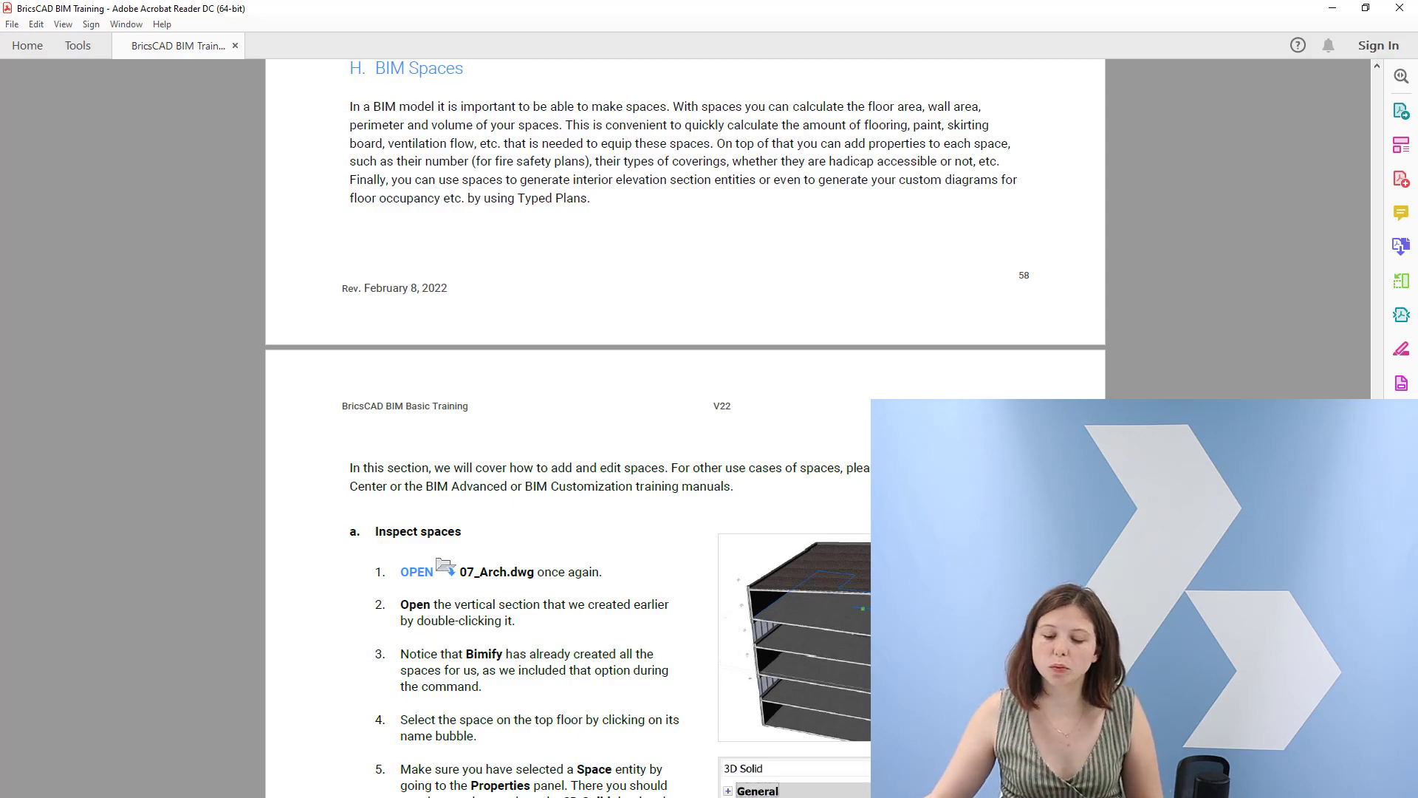
scroll(687, 429, down, 18)
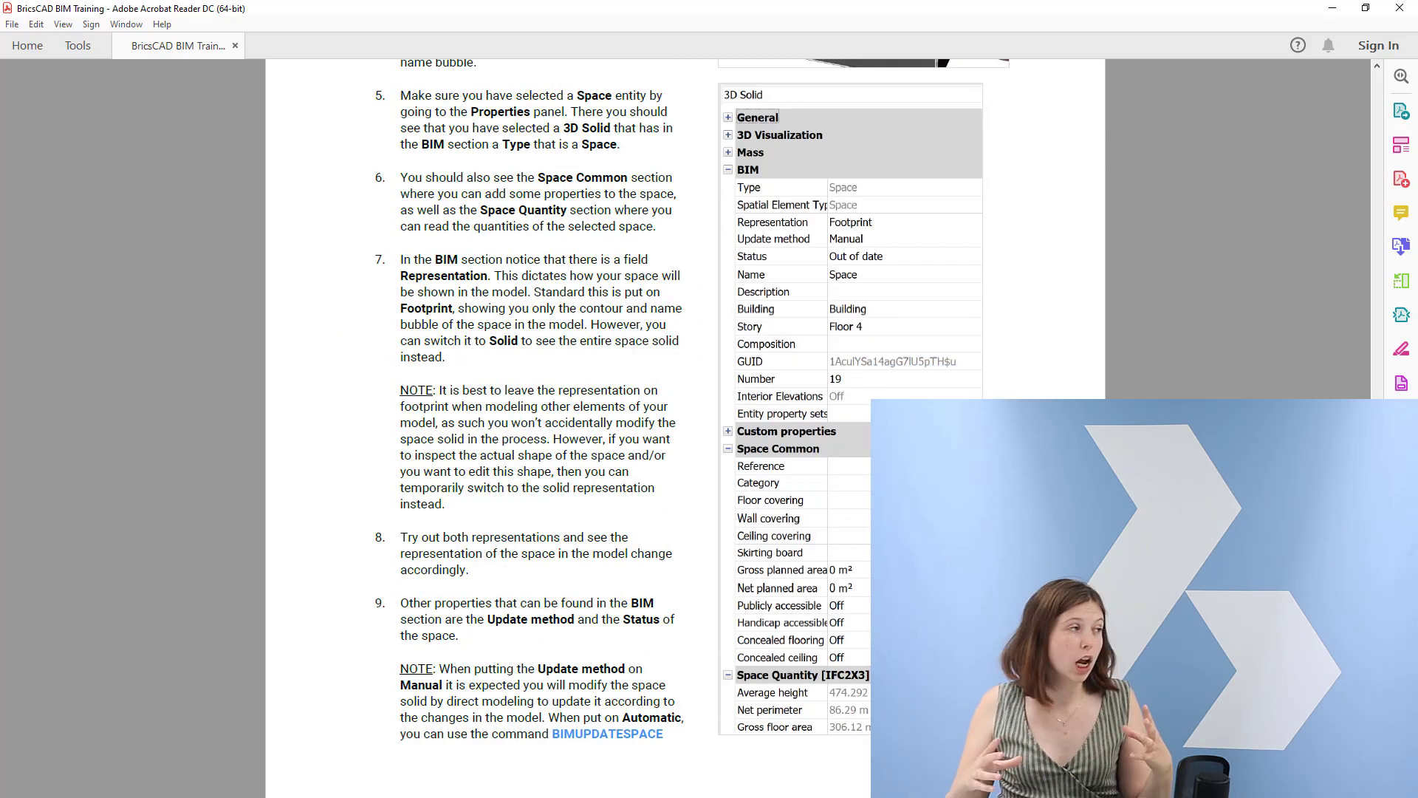
scroll(687, 429, down, 20)
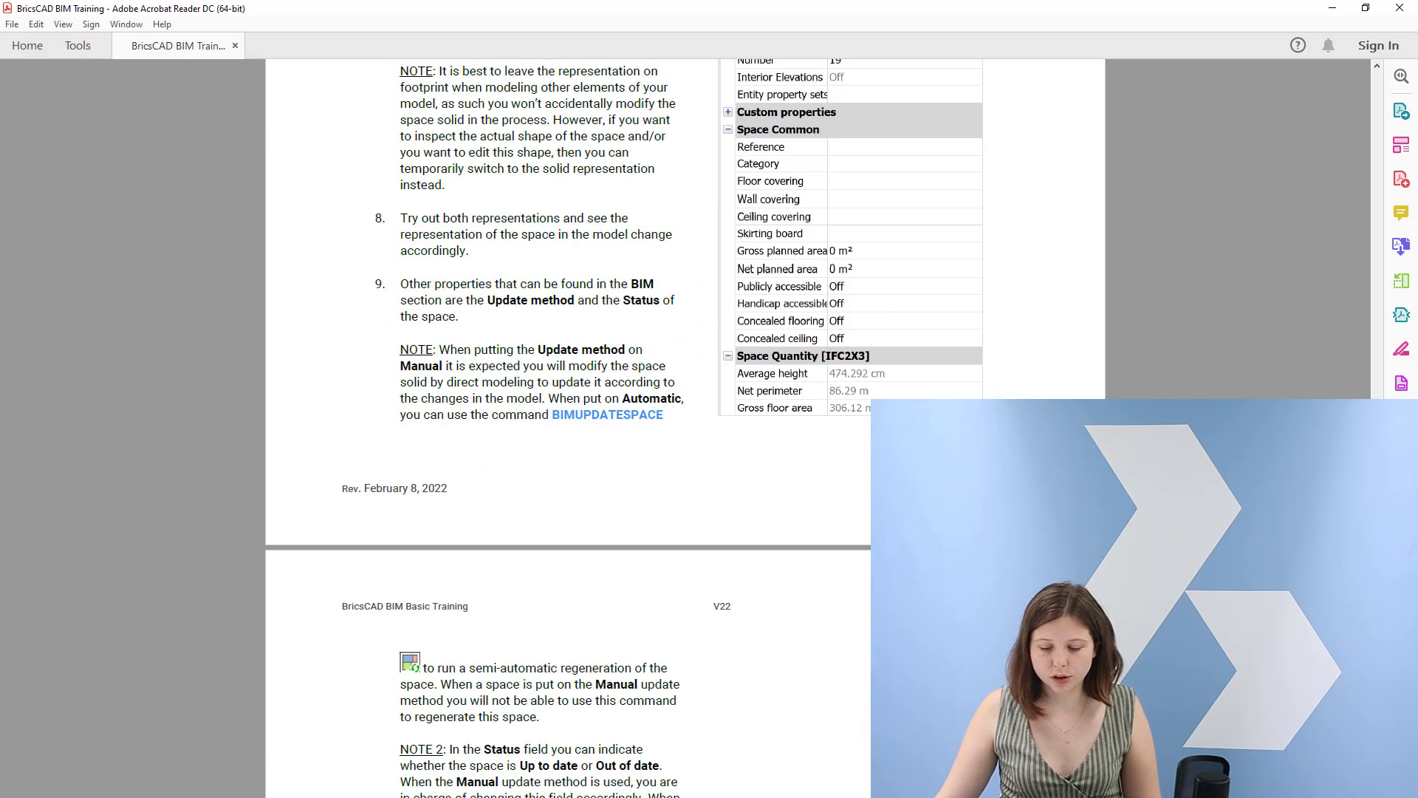
scroll(687, 429, down, 20)
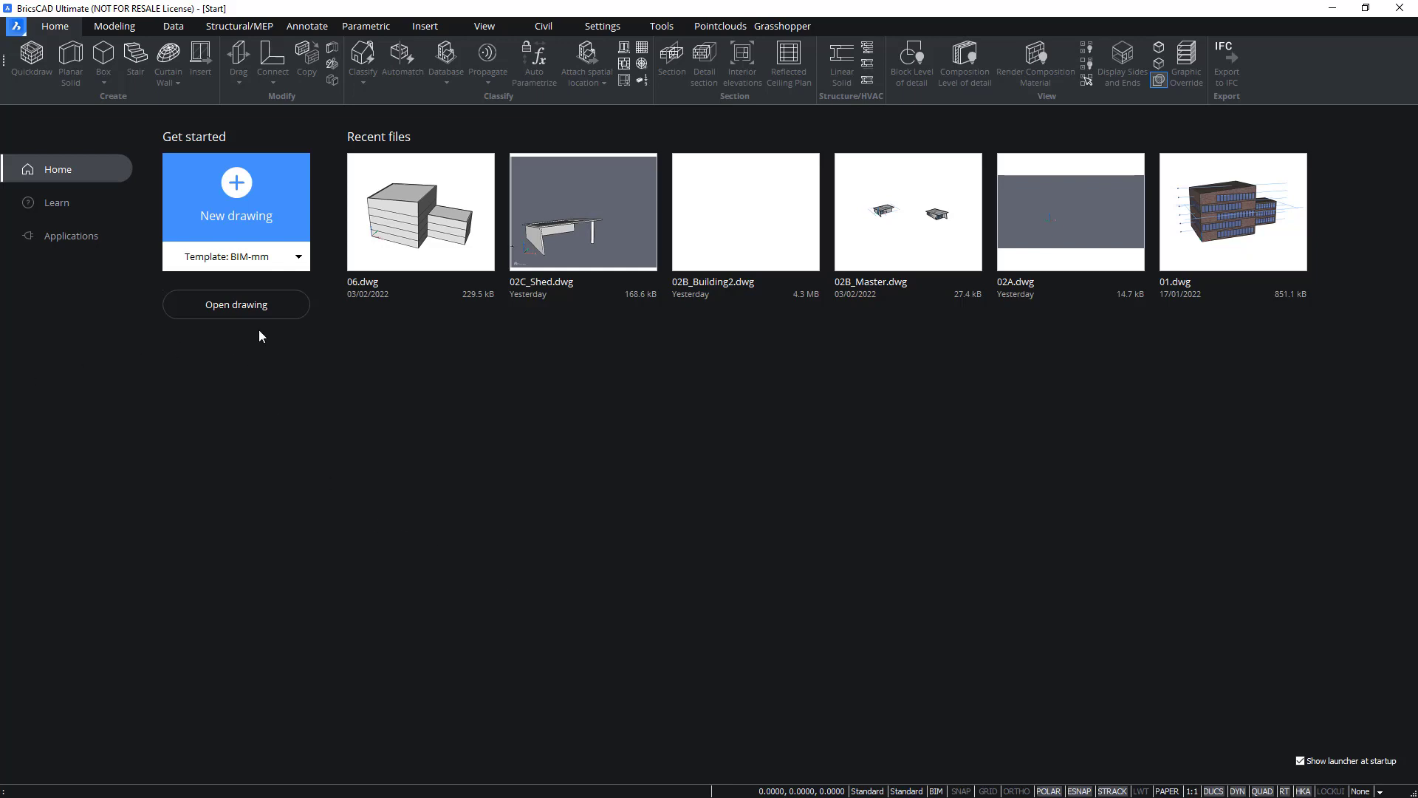
Switch to BricsCAD and open the drawing 07_Arch.dwg from the "07. Add BIM data" exercise folder
click(246, 313)
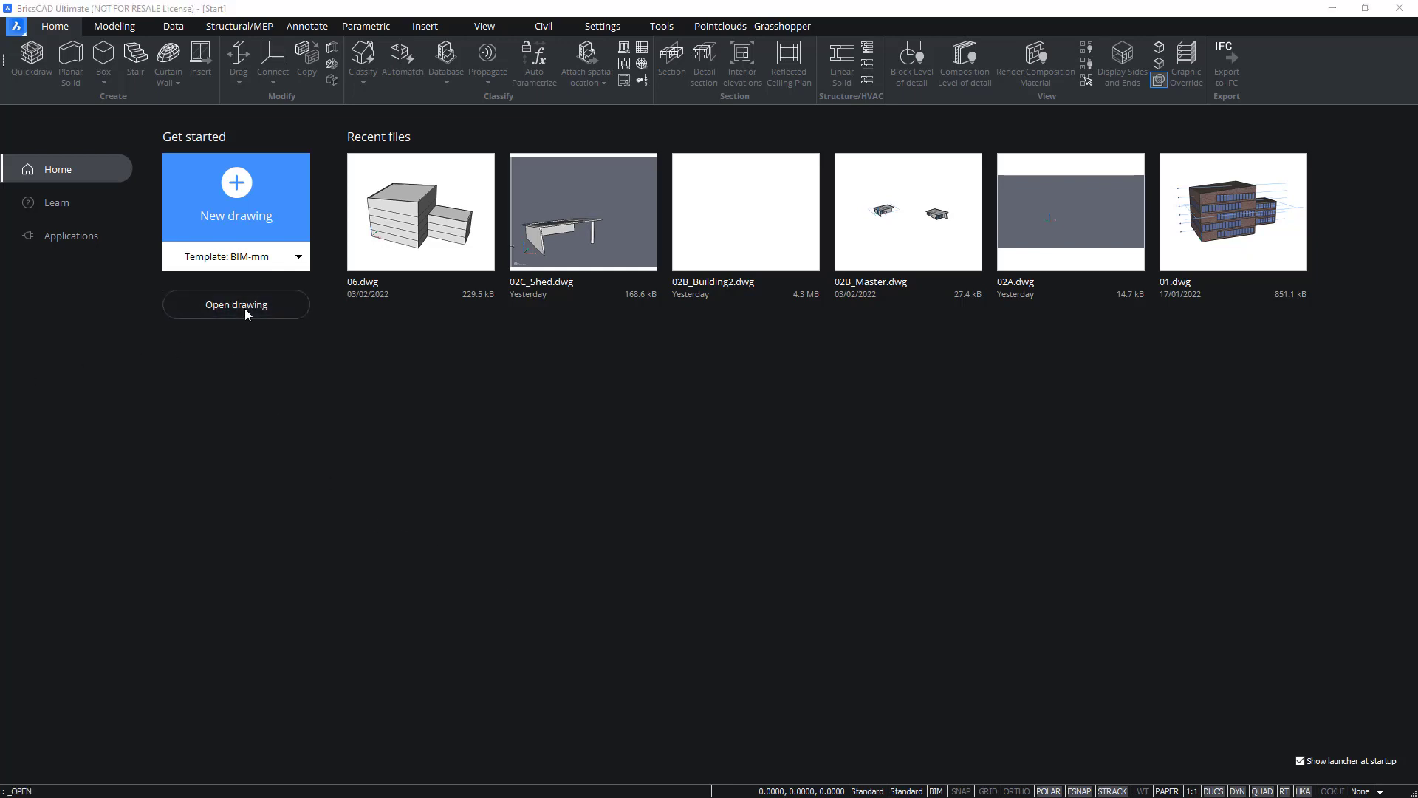
click(449, 200)
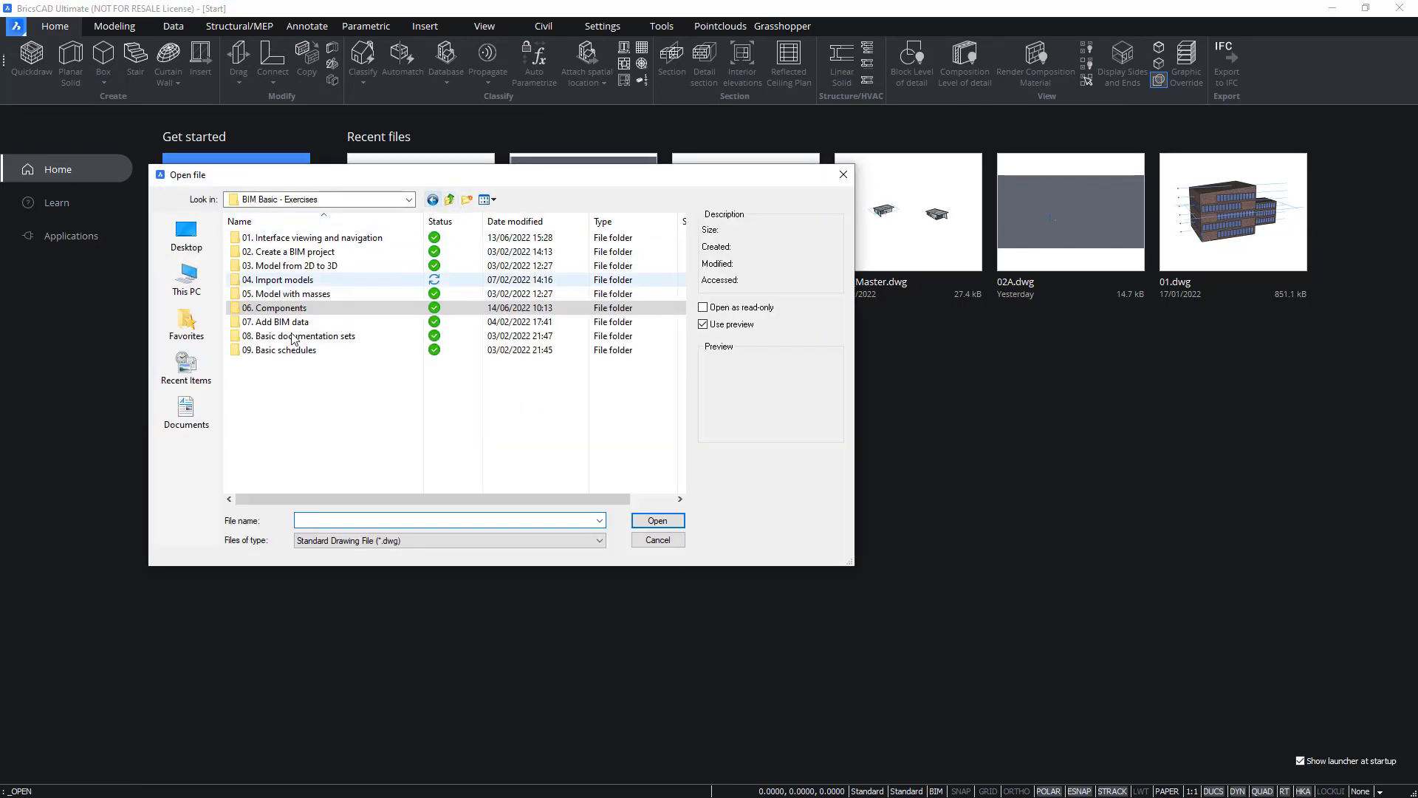
double_click(295, 320)
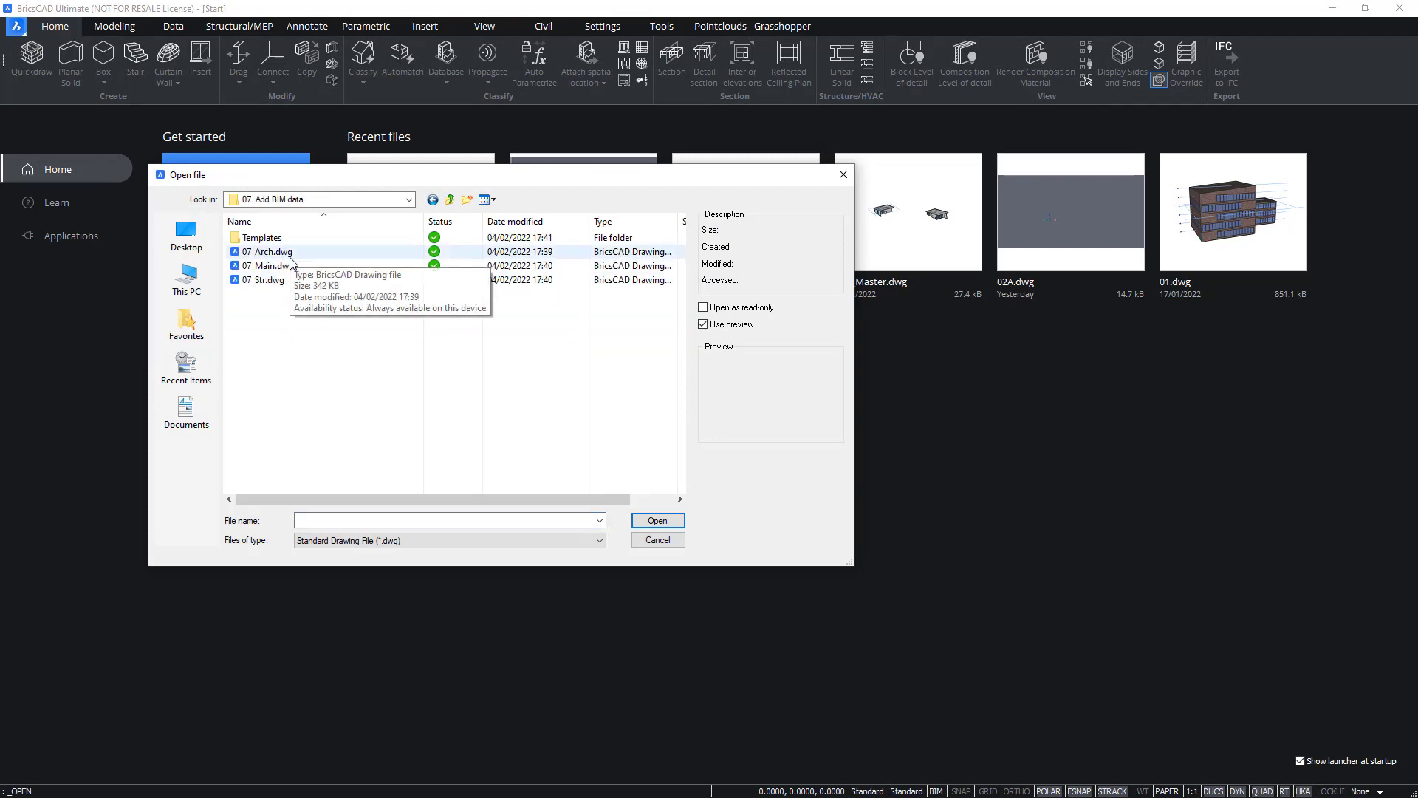
double_click(268, 252)
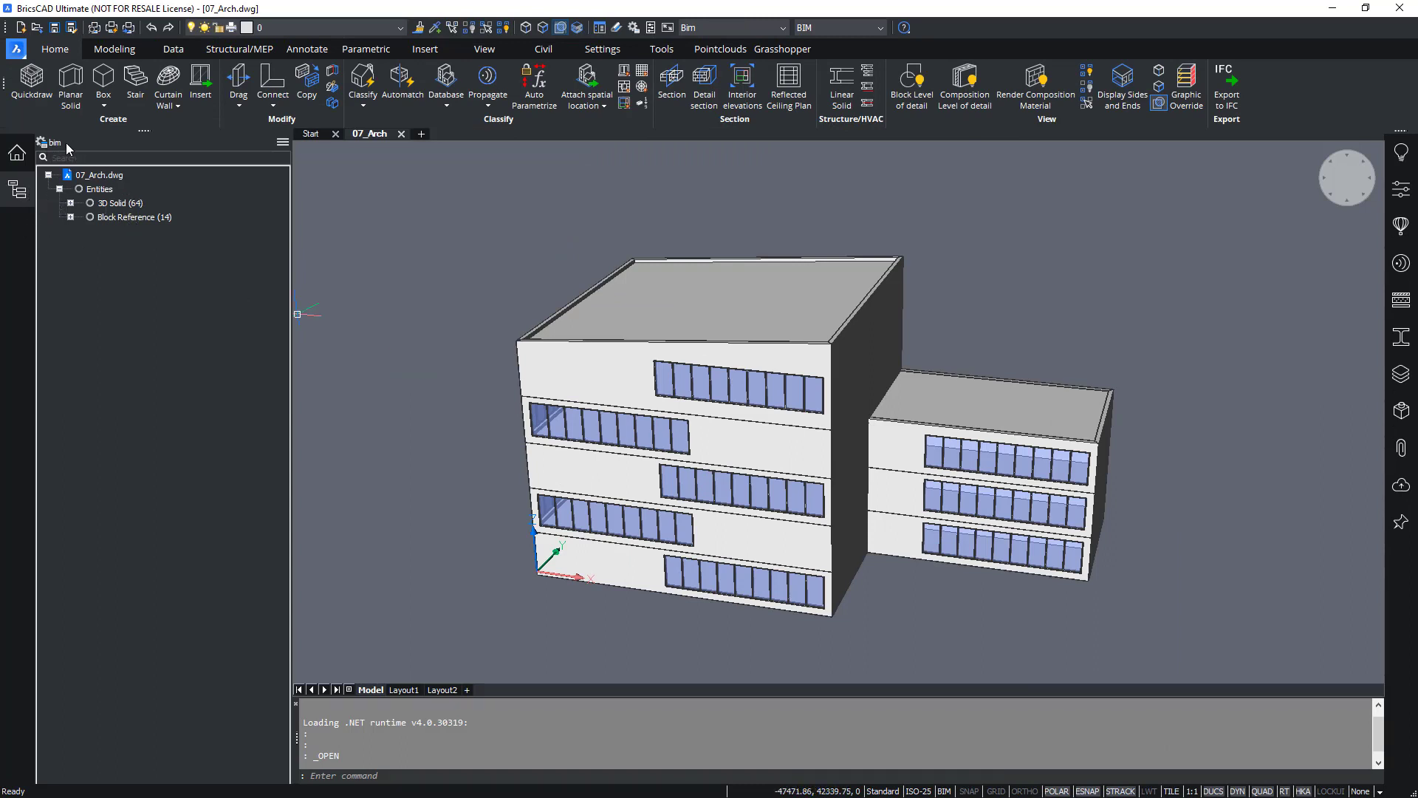
Highlight the 3D solids and block references from the structure tree, and review the bim configuration's filter, group and sort rules
click(113, 204)
click(125, 217)
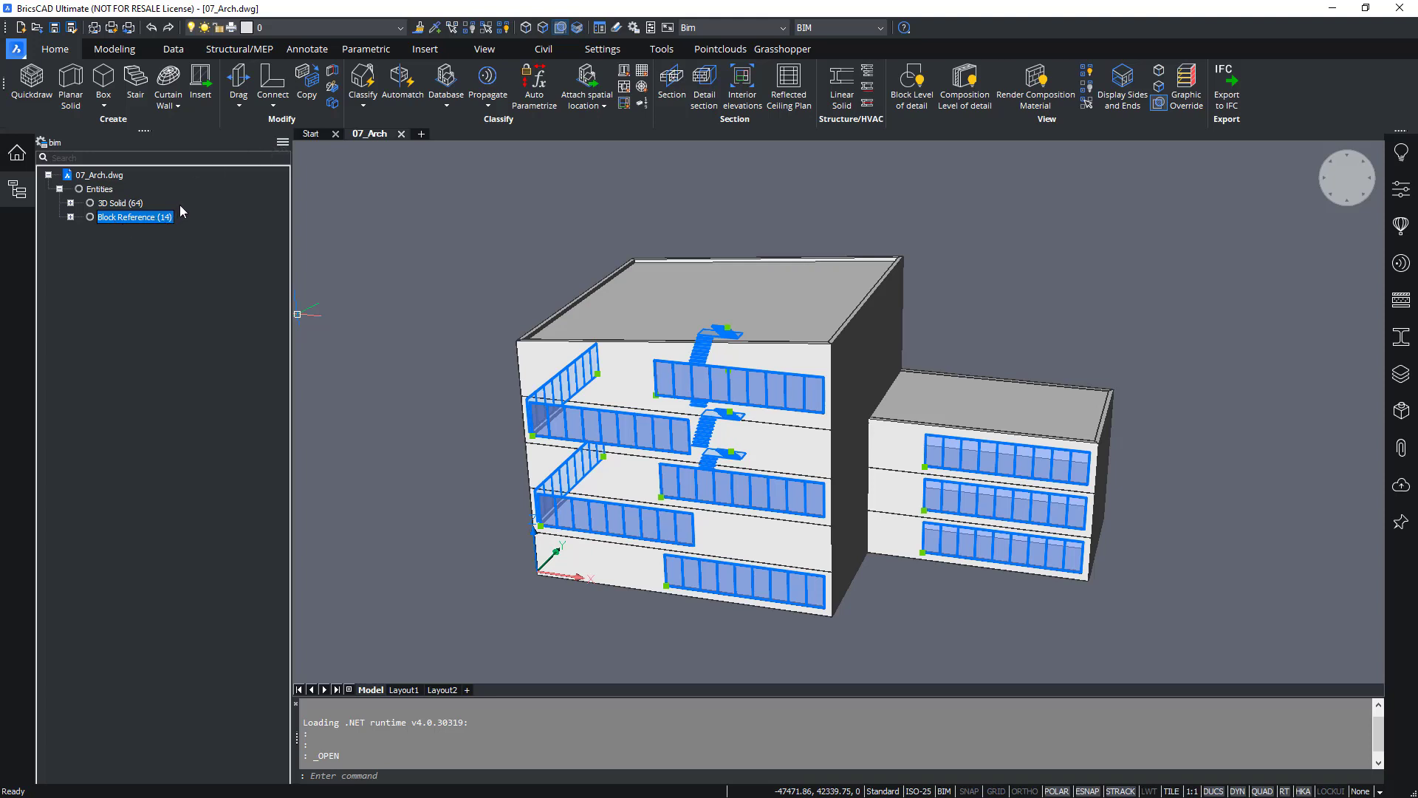
click(43, 142)
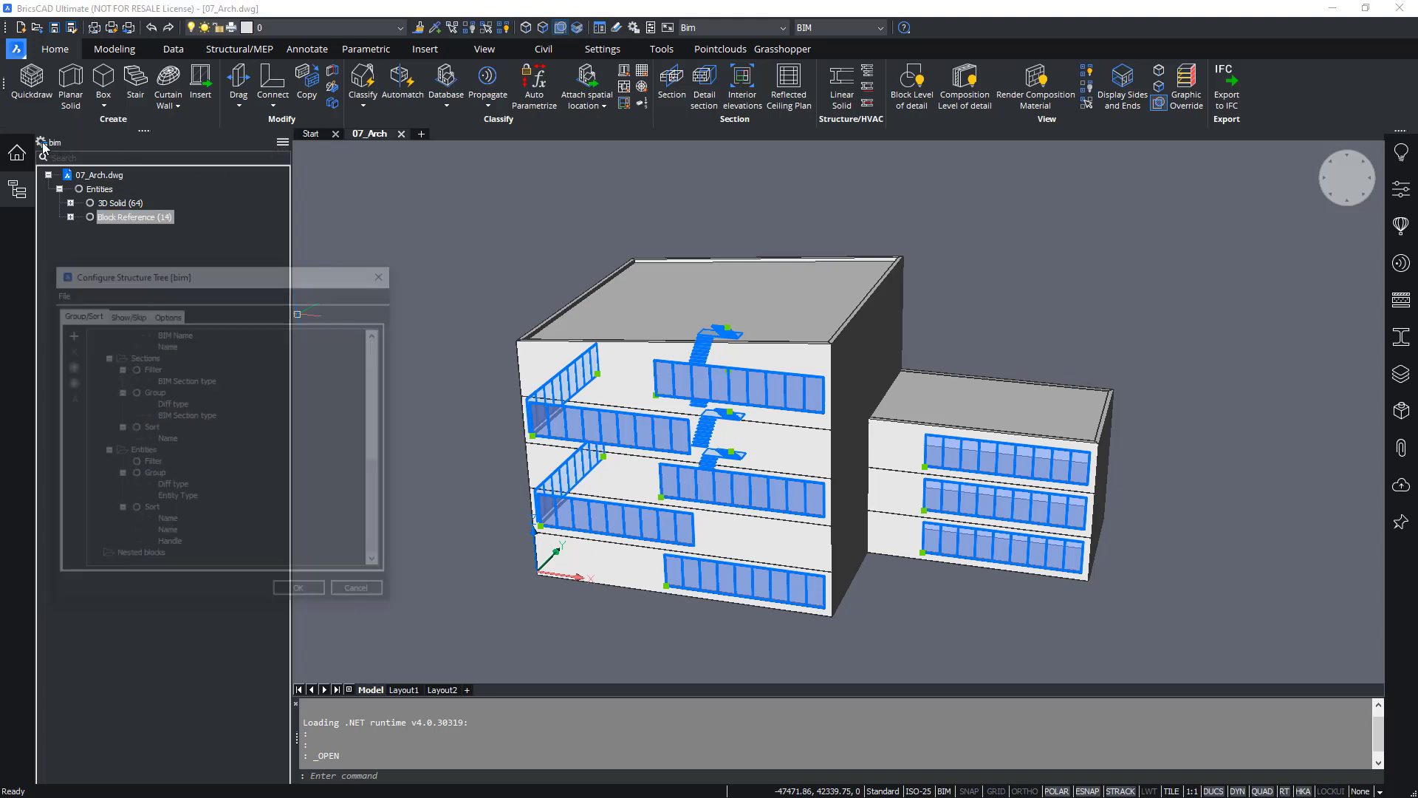
drag(184, 277, 373, 148)
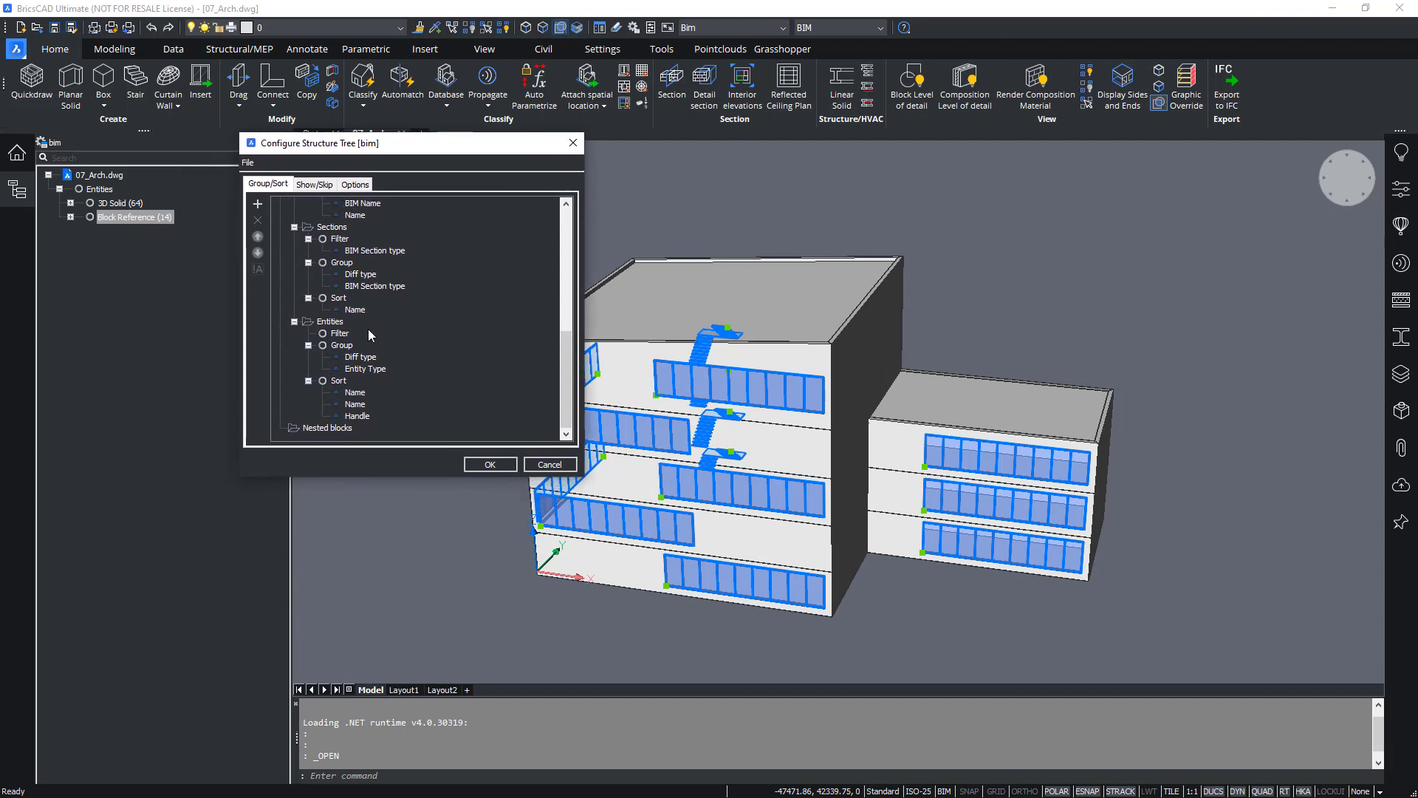
scroll(368, 332, up, 4)
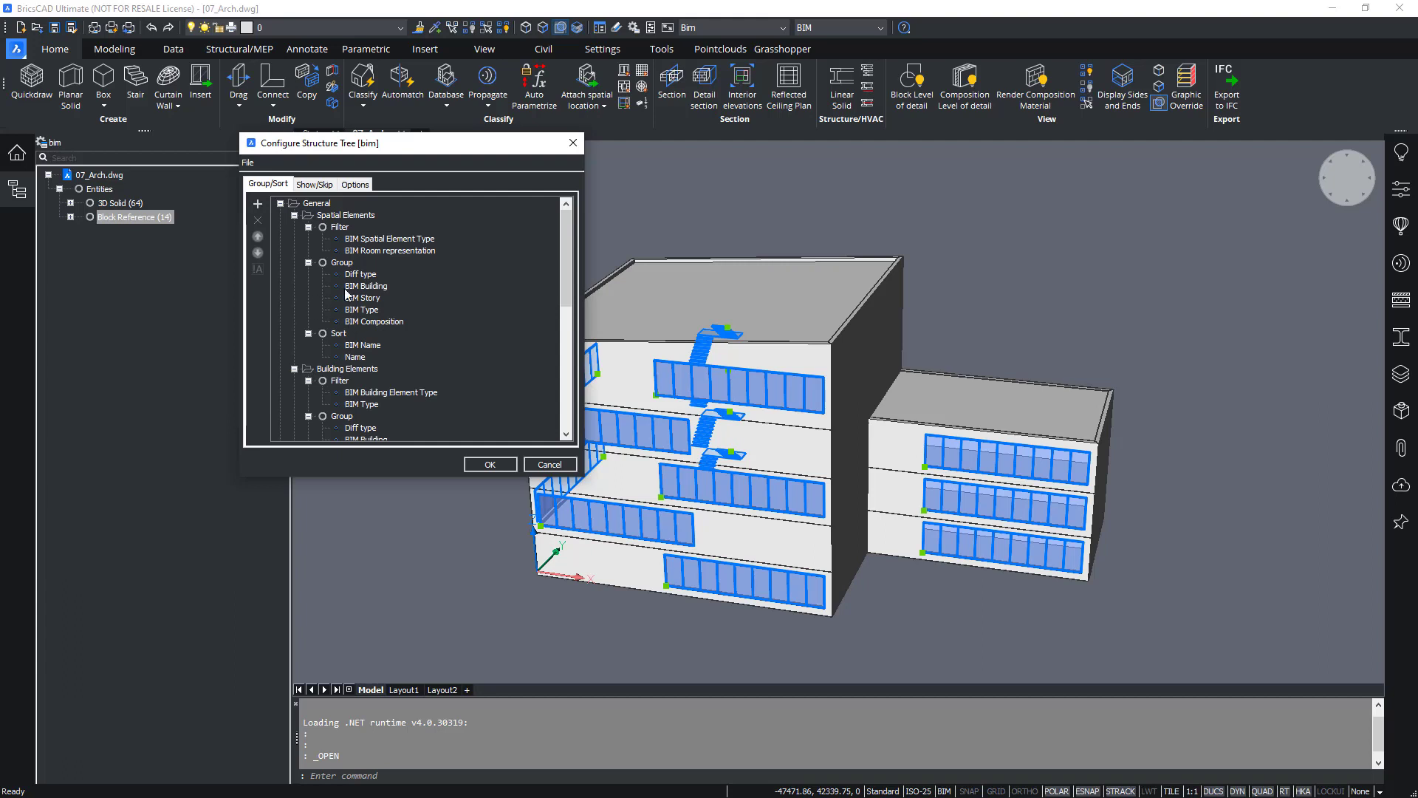
click(573, 142)
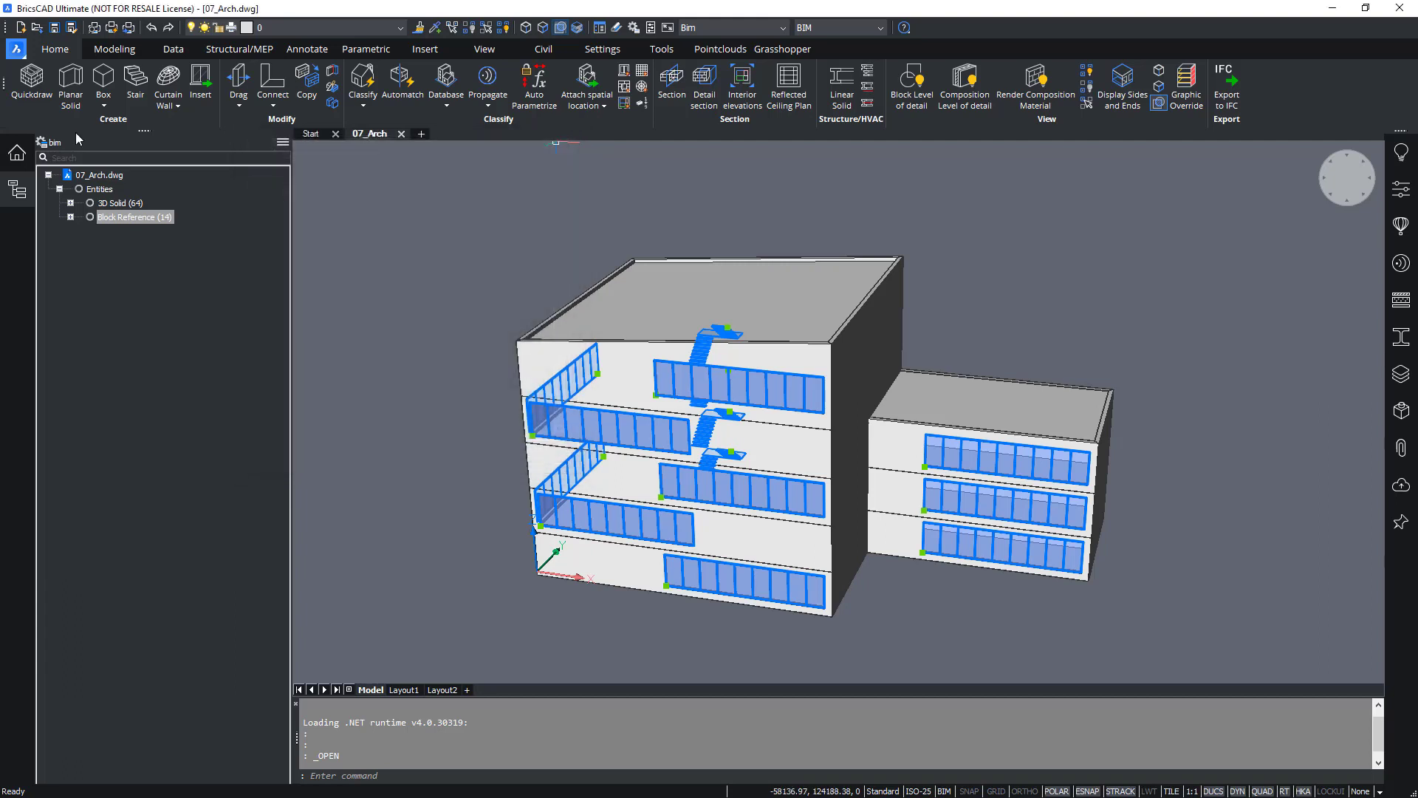
Activate the bim configuration for the structure tree and expand its Entities group
click(281, 144)
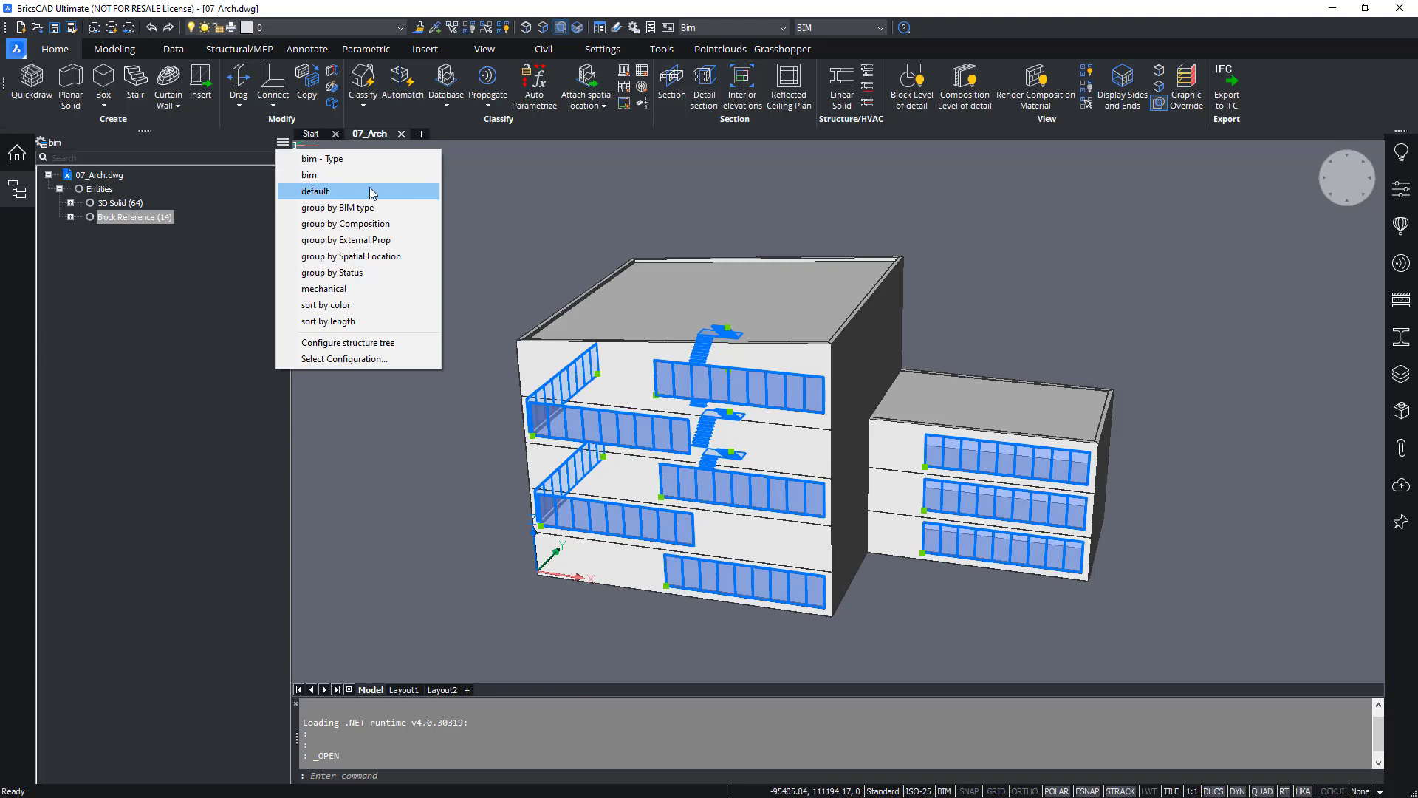
click(329, 180)
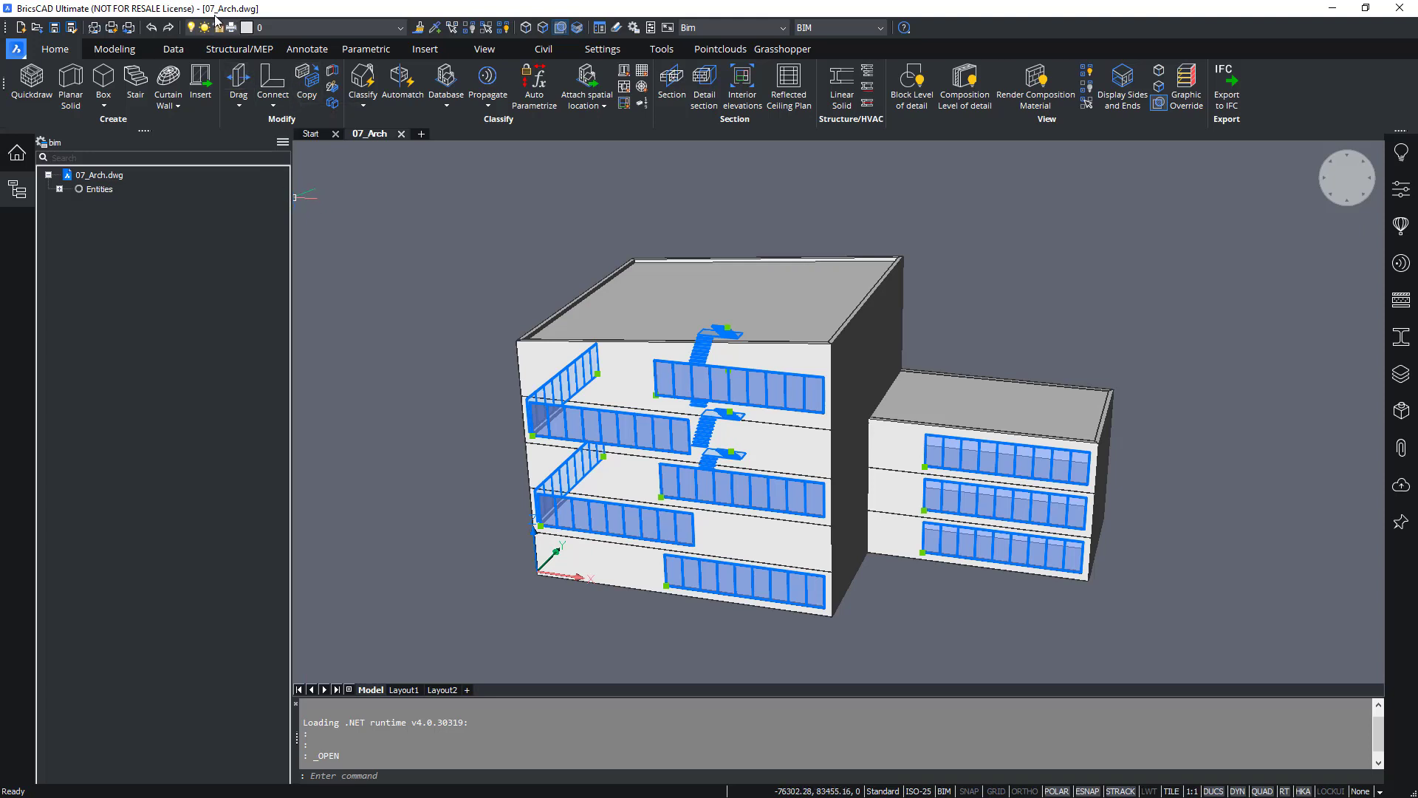
click(59, 189)
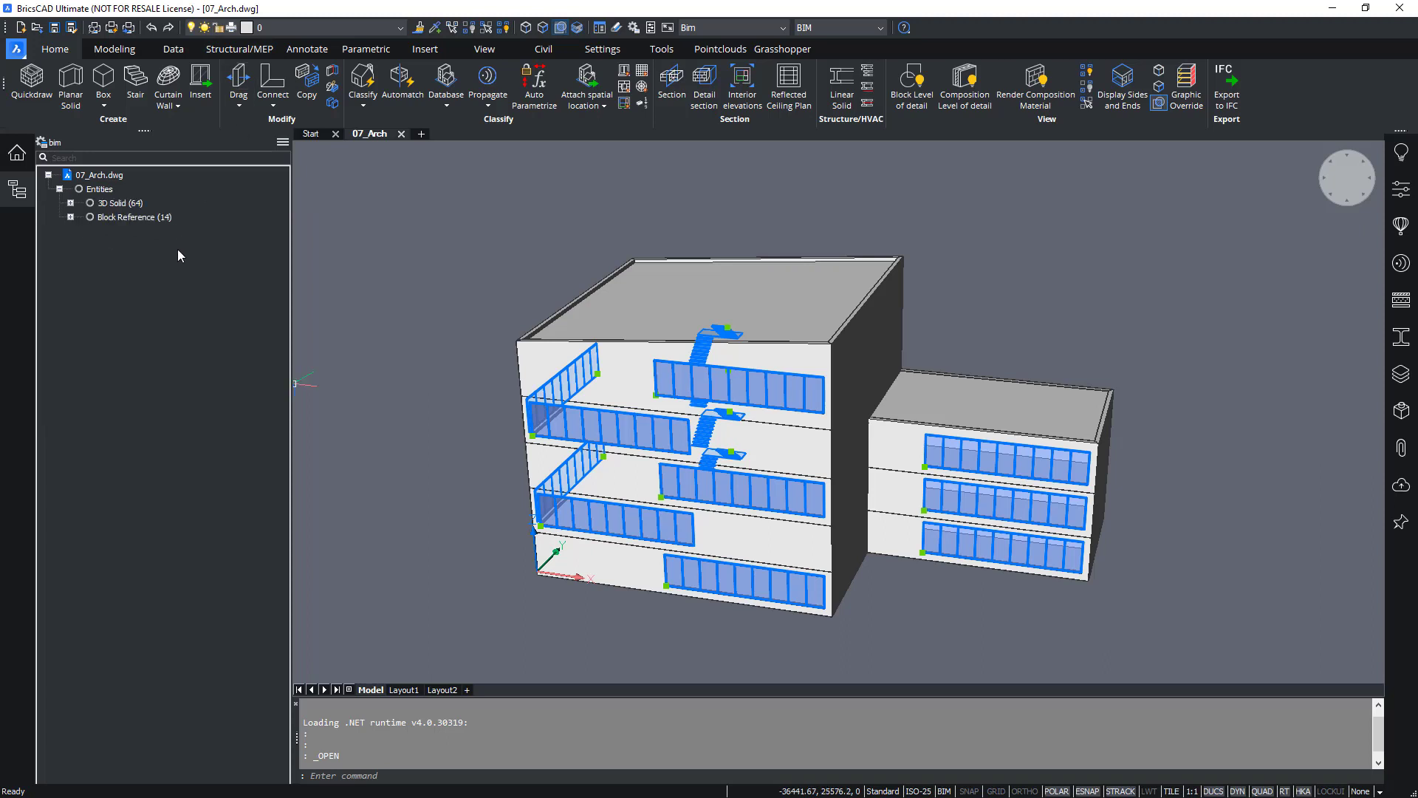
Highlight the 3D solids and the block references in turn in the model, ending with all 3D solids selected
click(118, 203)
click(121, 220)
click(115, 203)
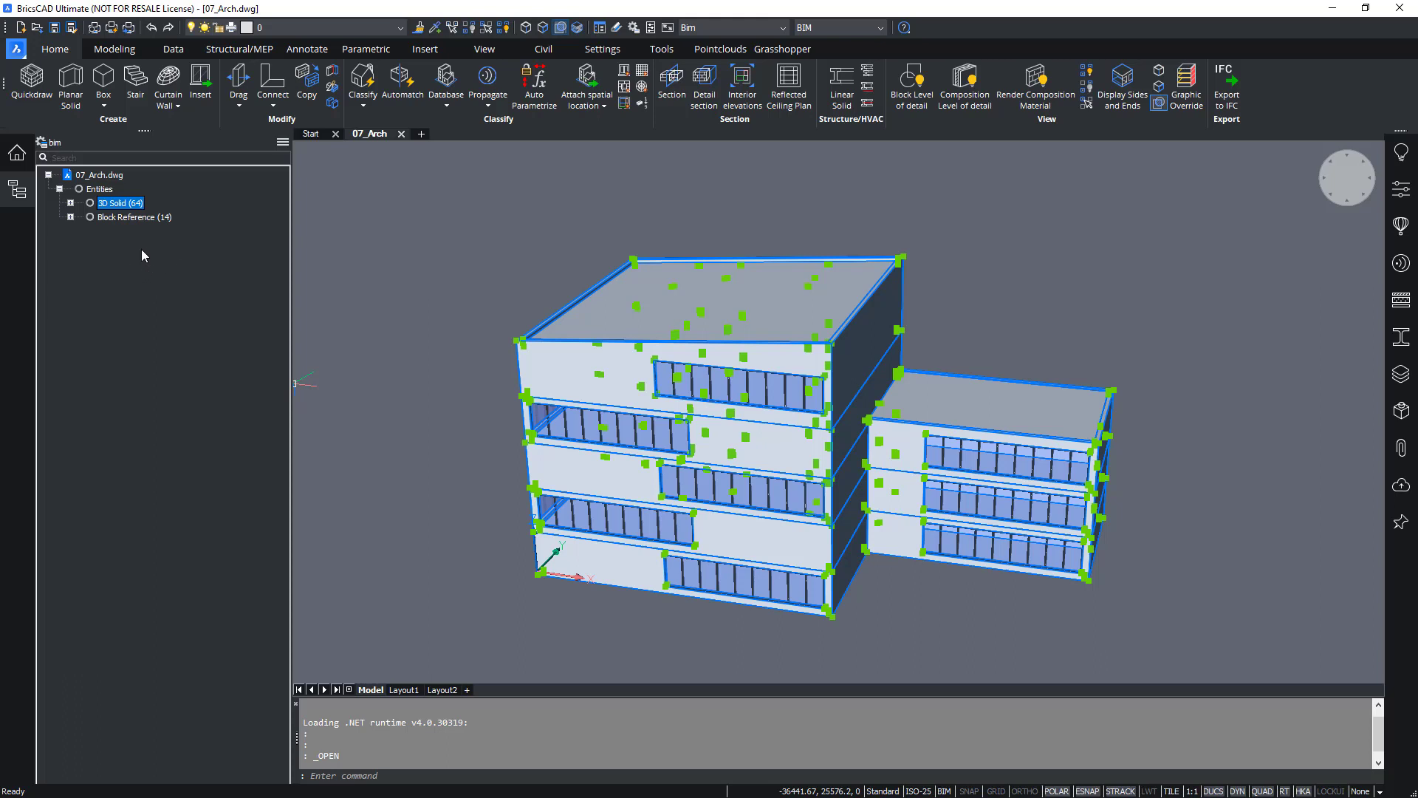
Save the bim structure tree configuration as a new configuration file named custom.cst in the Support folder
click(282, 145)
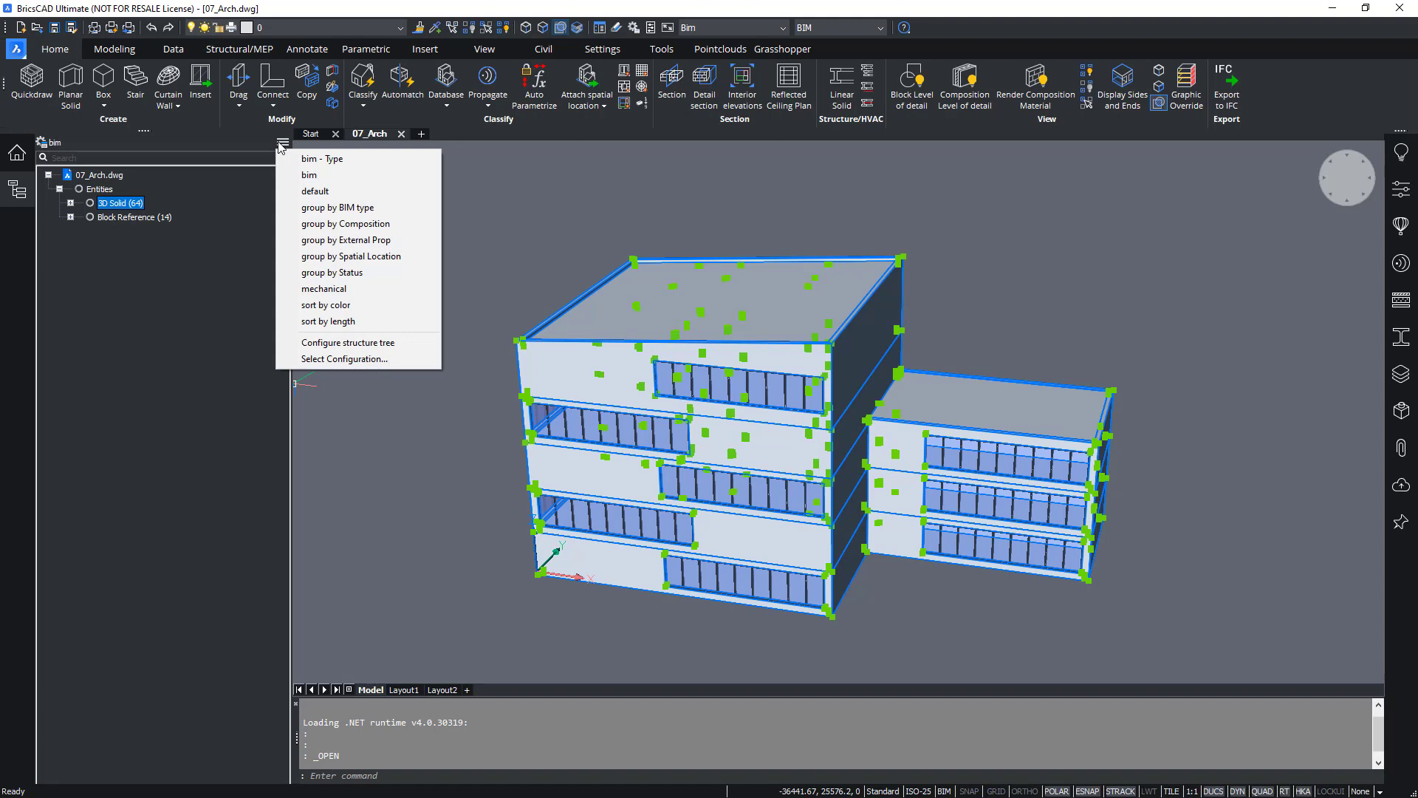
click(354, 346)
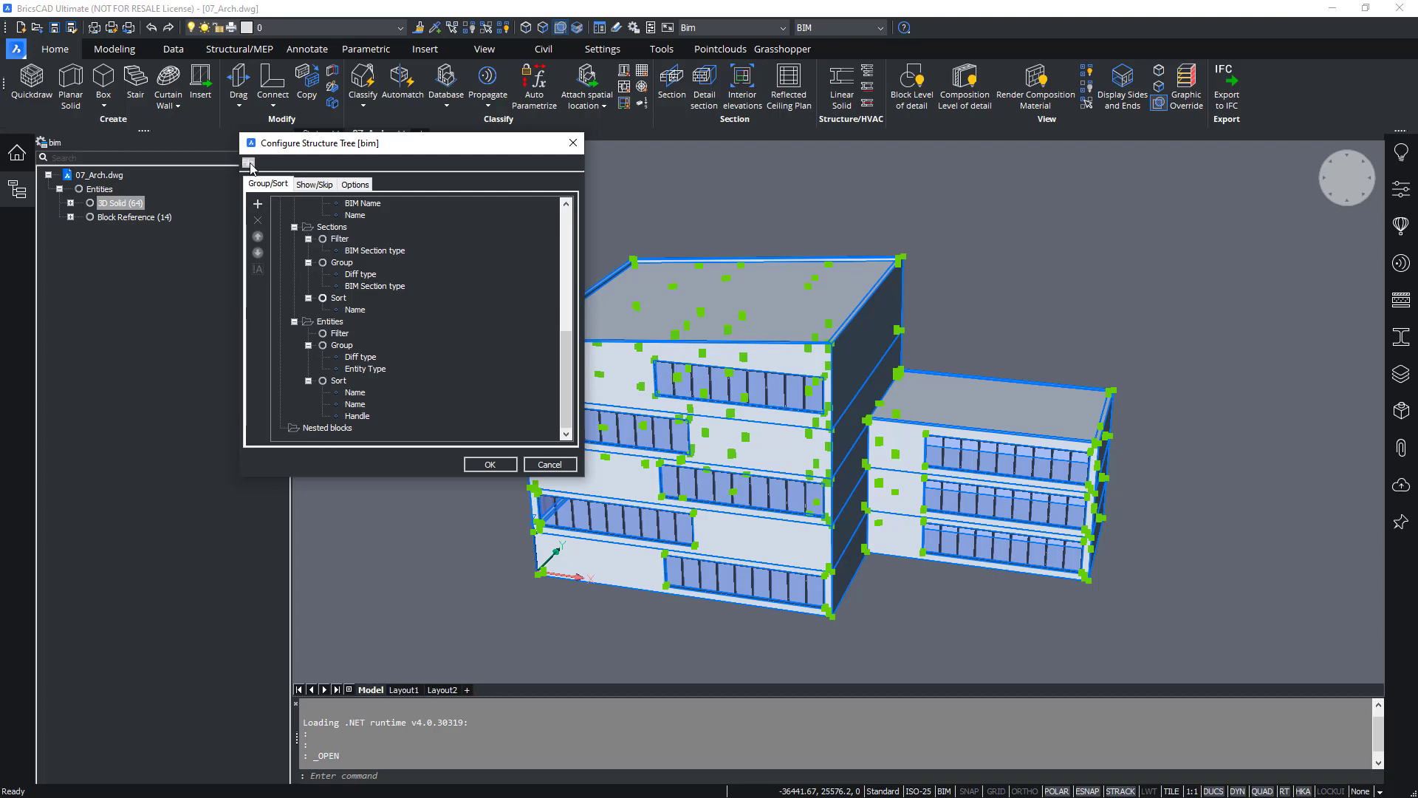
click(249, 162)
click(282, 219)
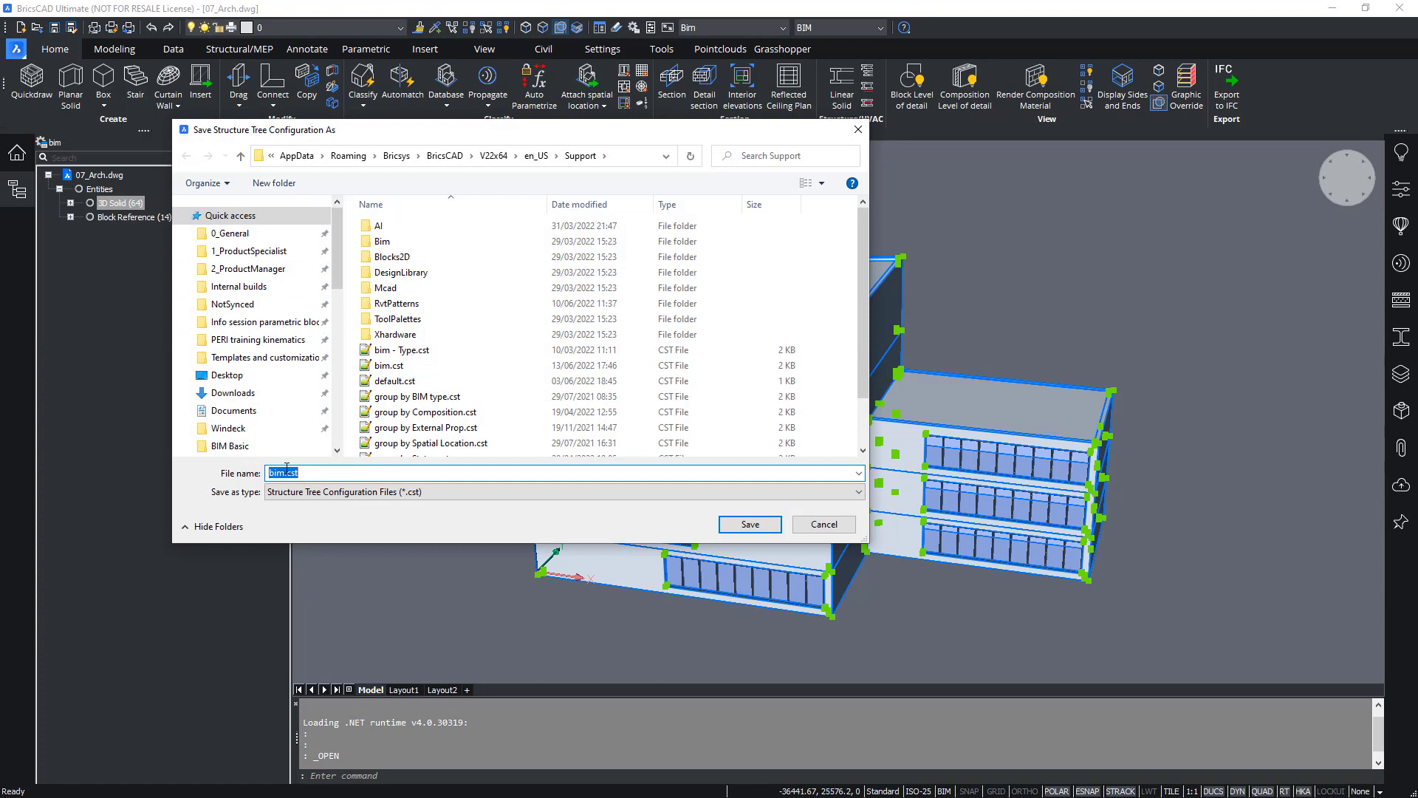
click(285, 473)
key(BackSpace)
key(BackSpace)
key(BackSpace)
text(custom)
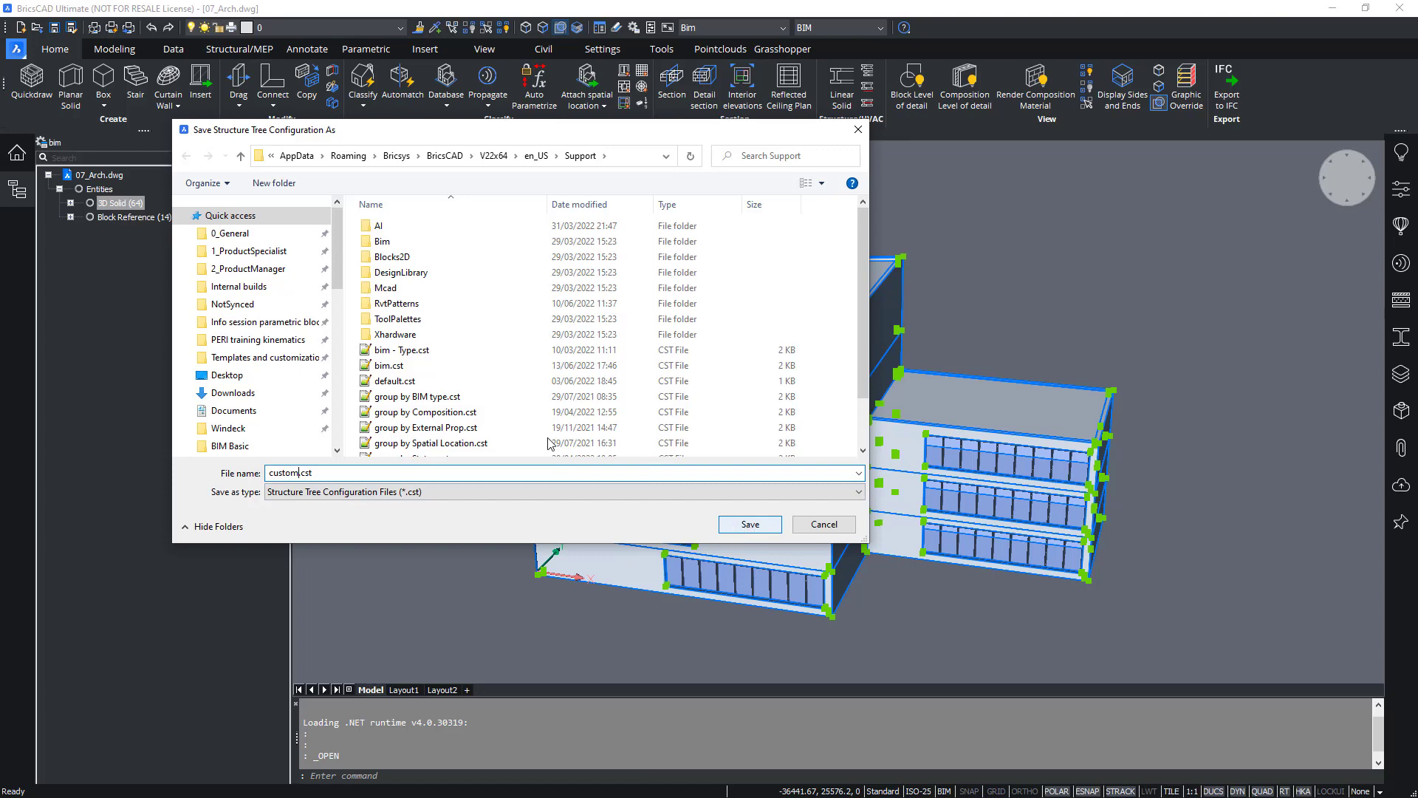
click(741, 526)
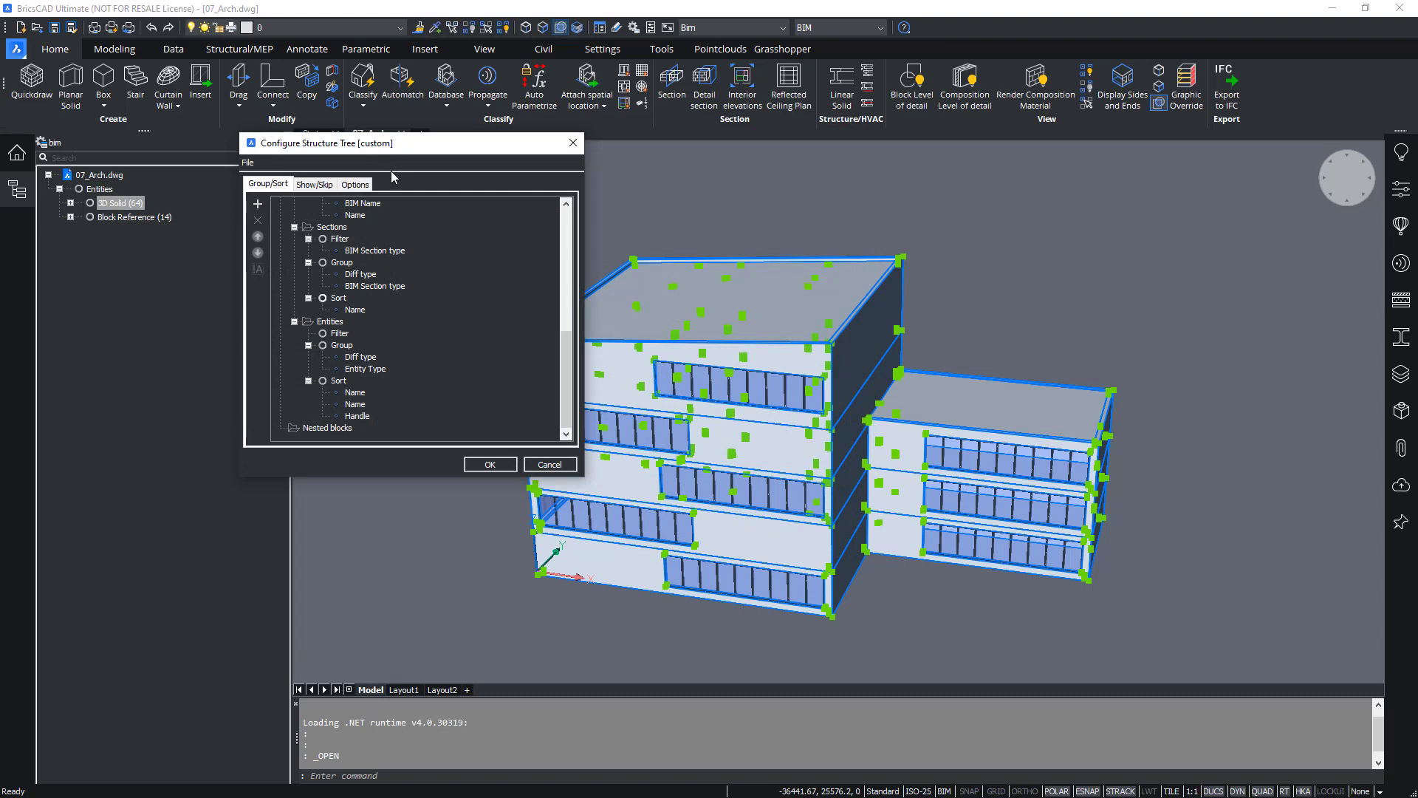
Examine the custom configuration's rule sets for spatial elements, building elements, sections and entities
scroll(477, 413, up, 4)
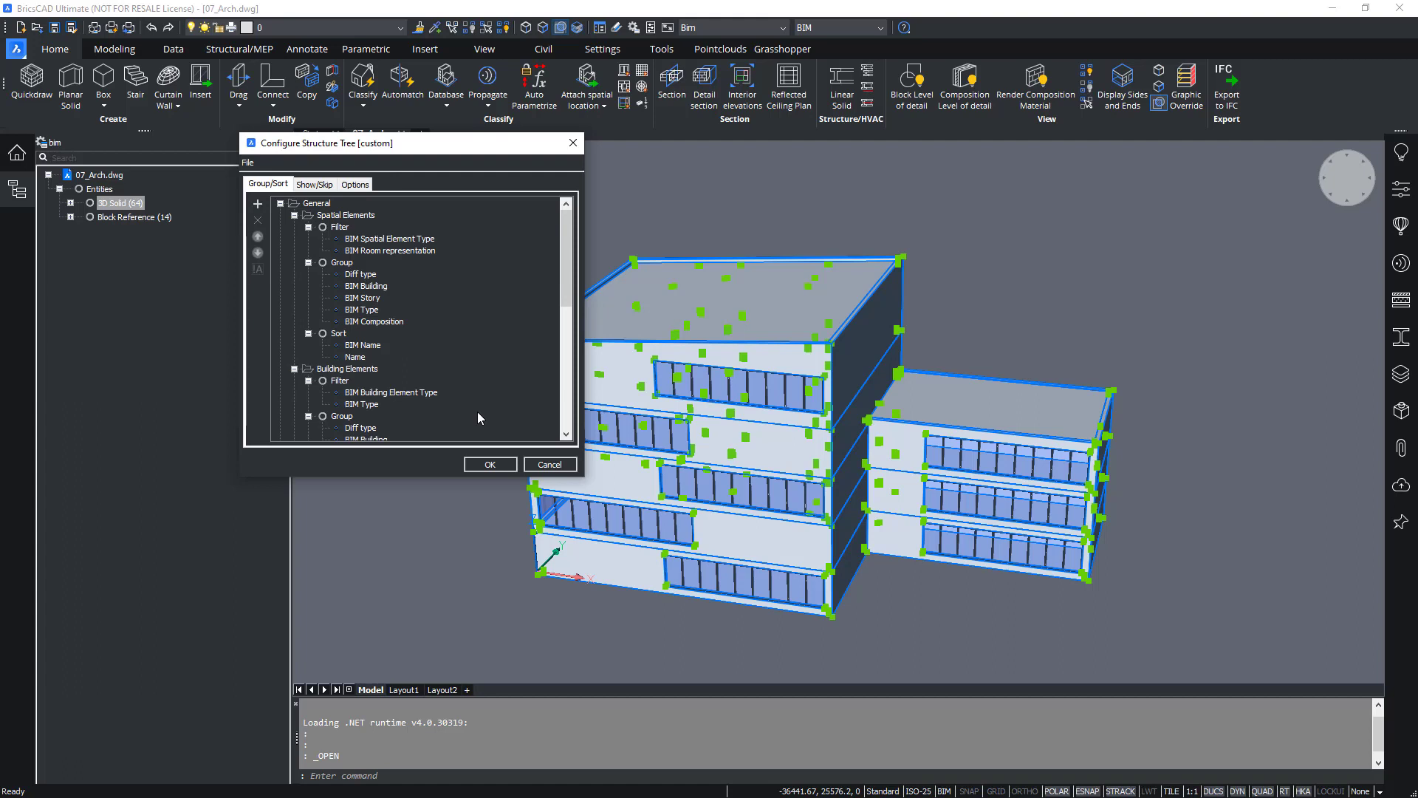
click(359, 373)
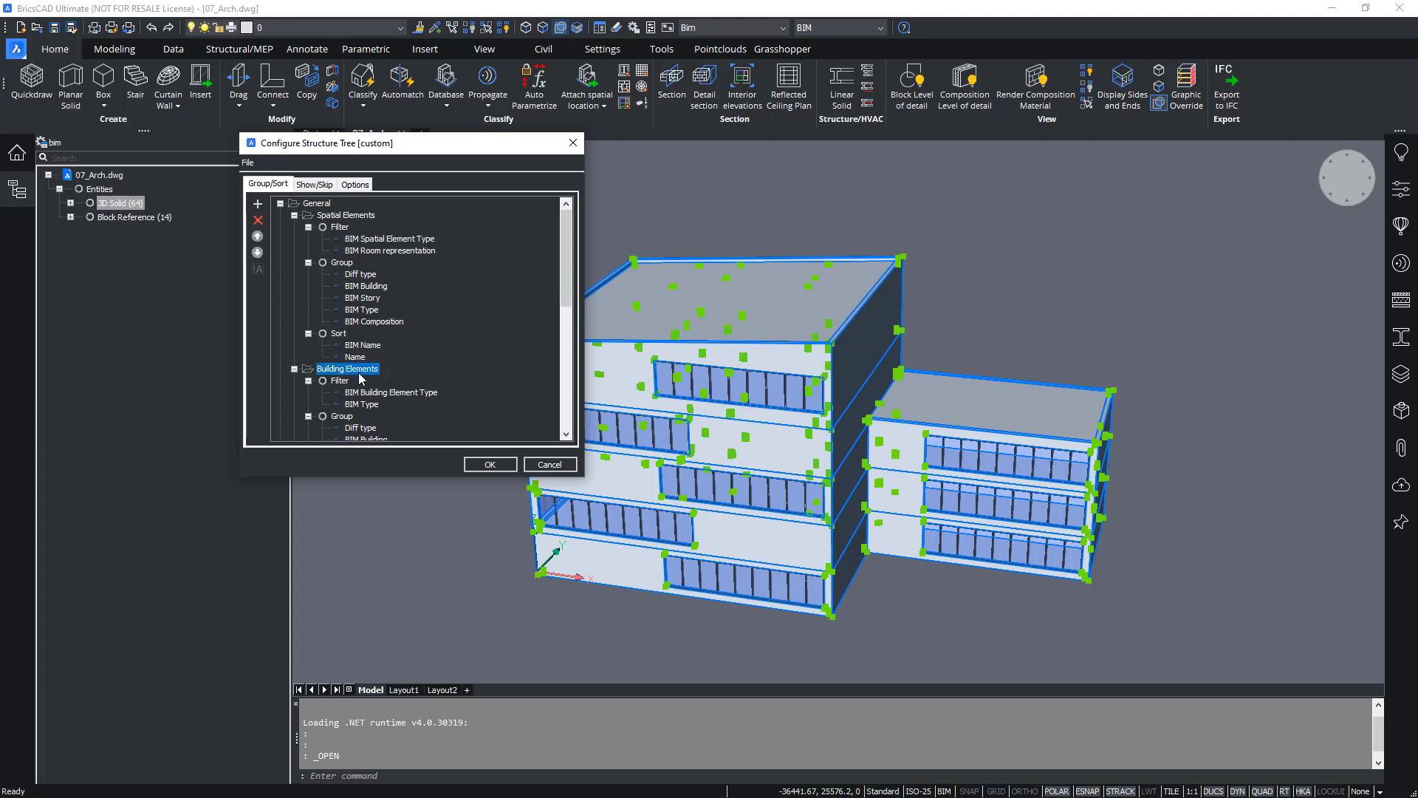
scroll(359, 378, down, 4)
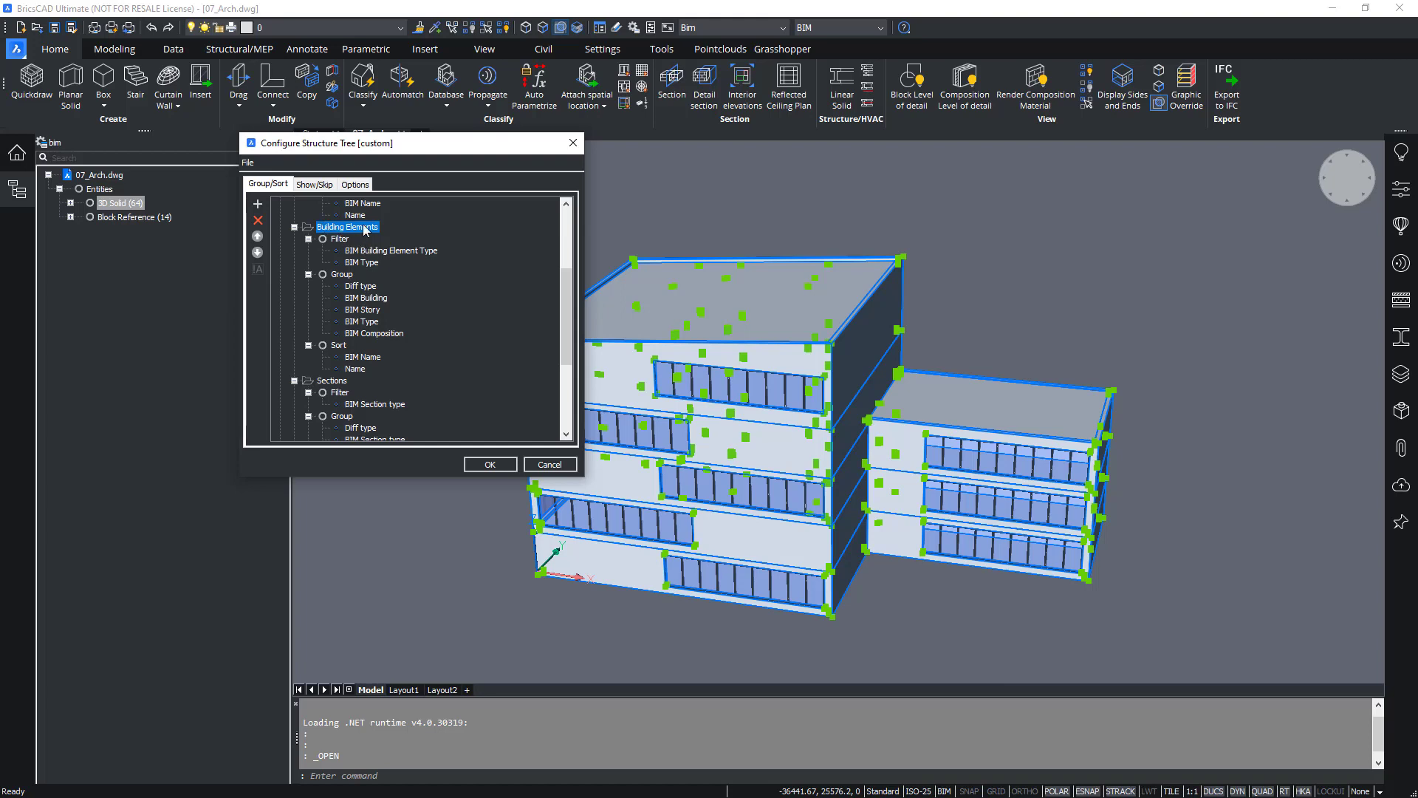
scroll(345, 238, up, 4)
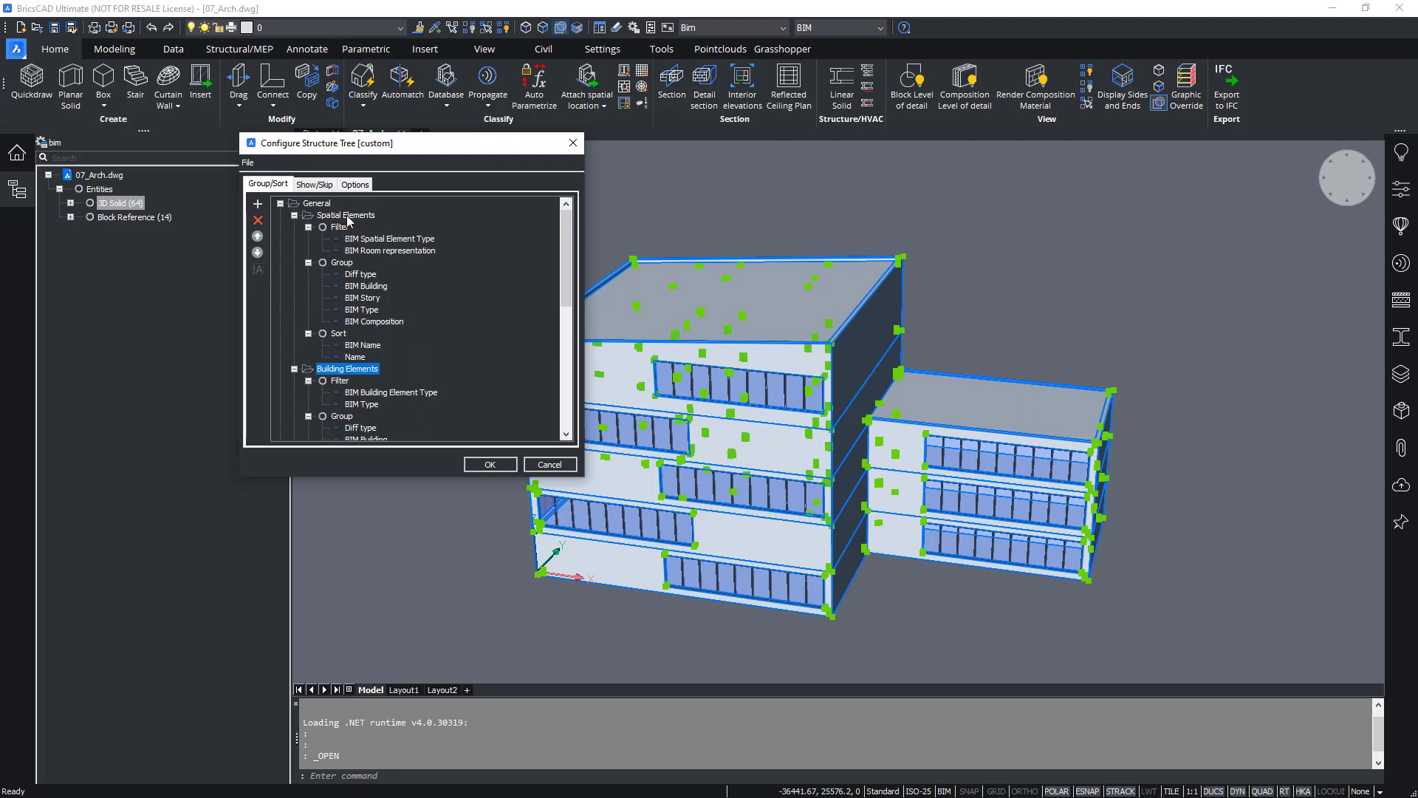
click(361, 217)
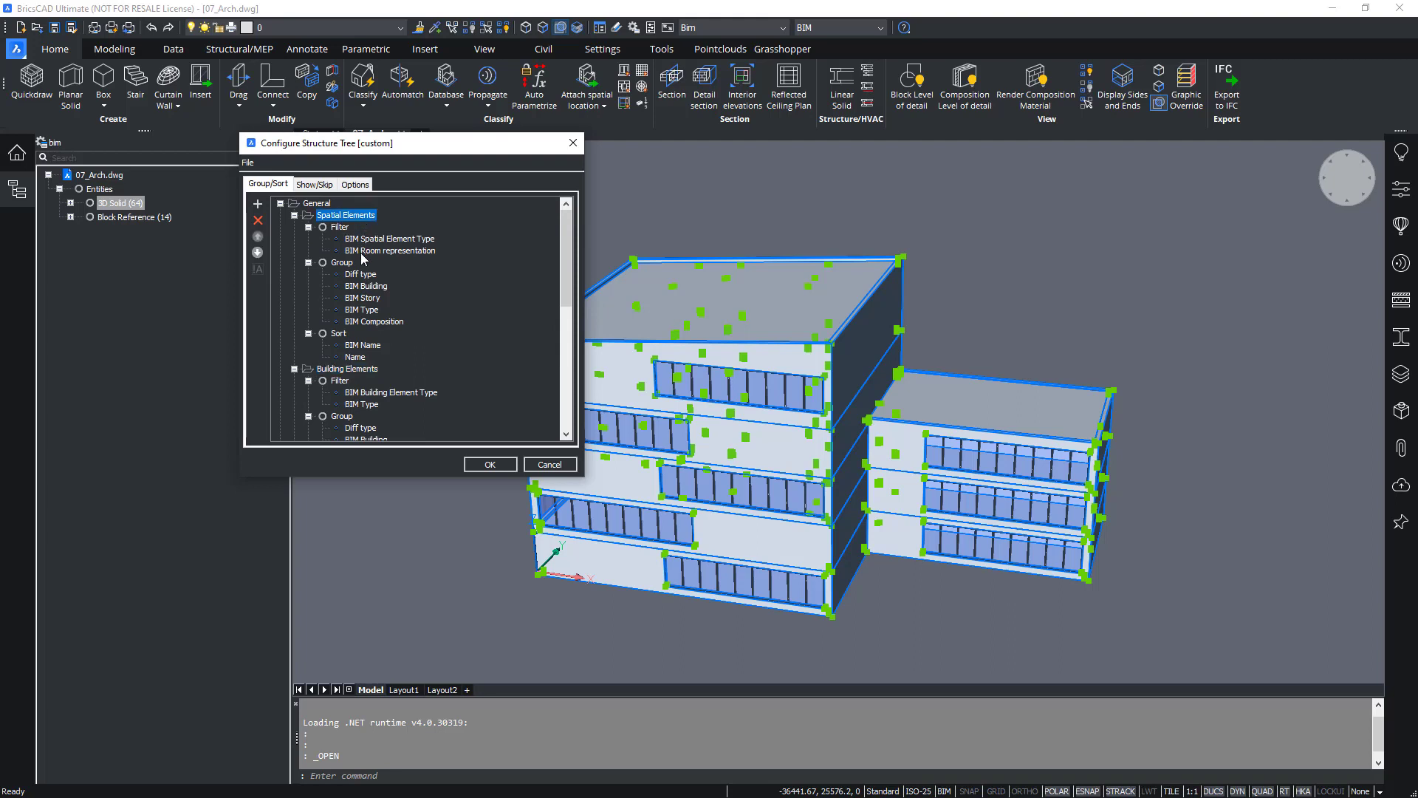
scroll(370, 295, down, 10)
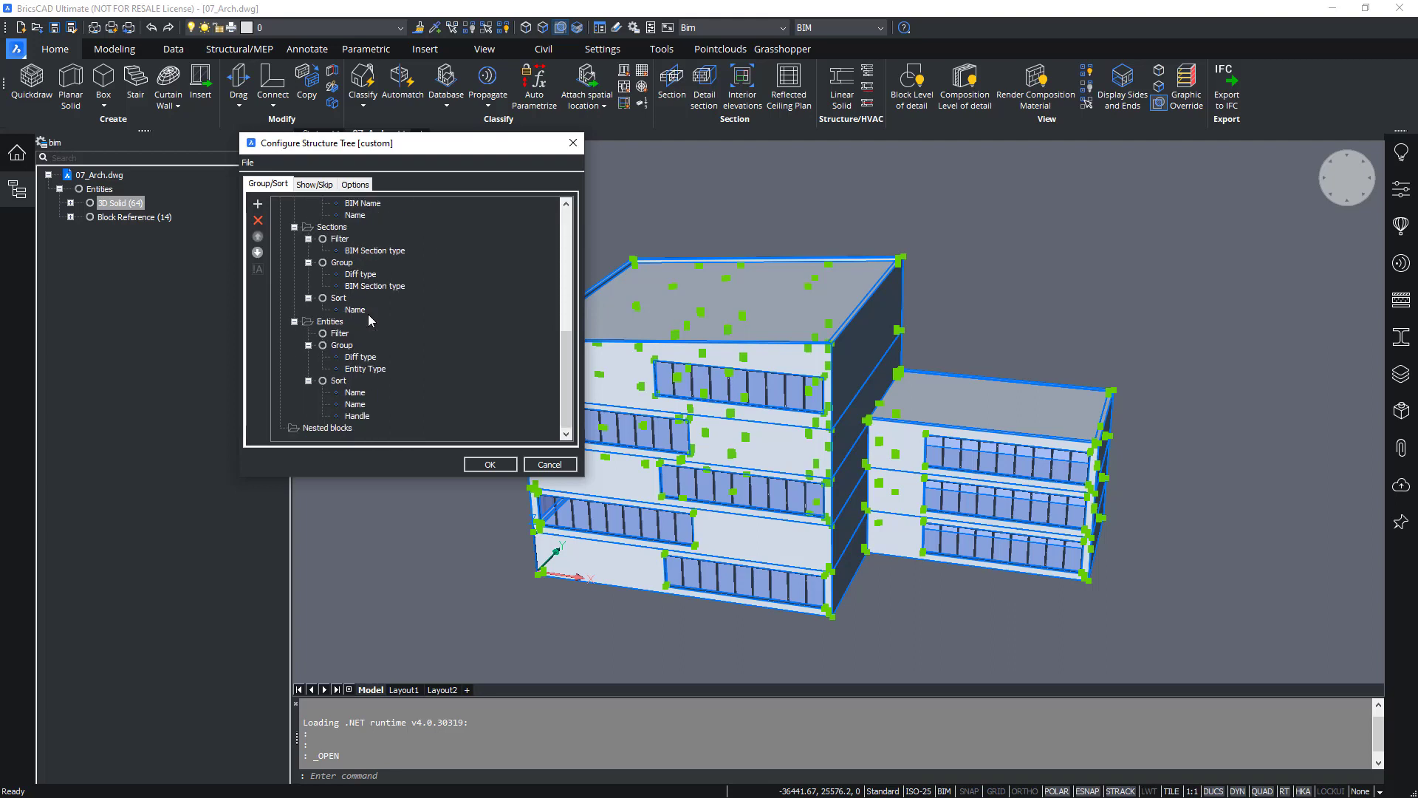
click(325, 325)
scroll(335, 334, up, 4)
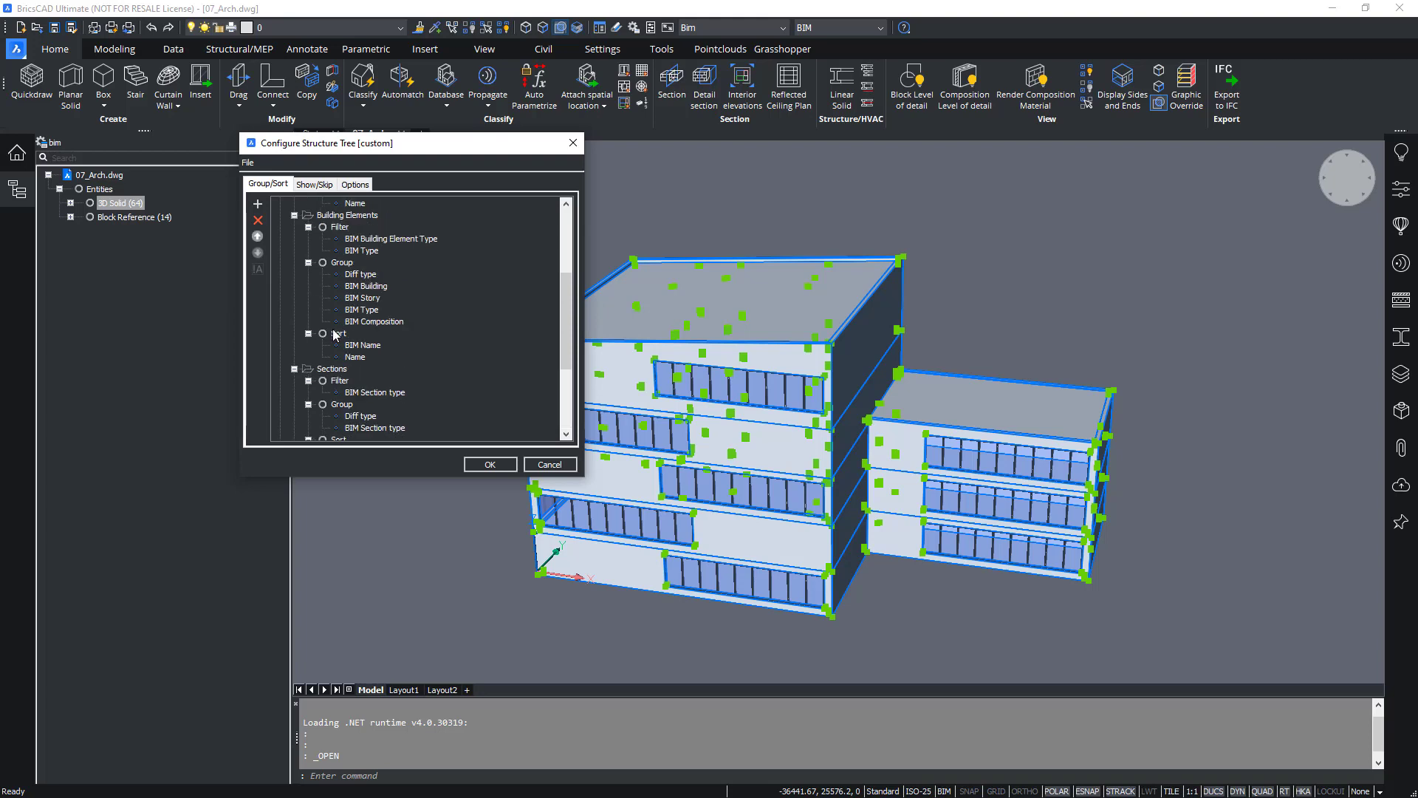
Review the filter, group and sort rules of Building Elements, including the BIM Building, Story, Type, Composition and name properties
click(346, 217)
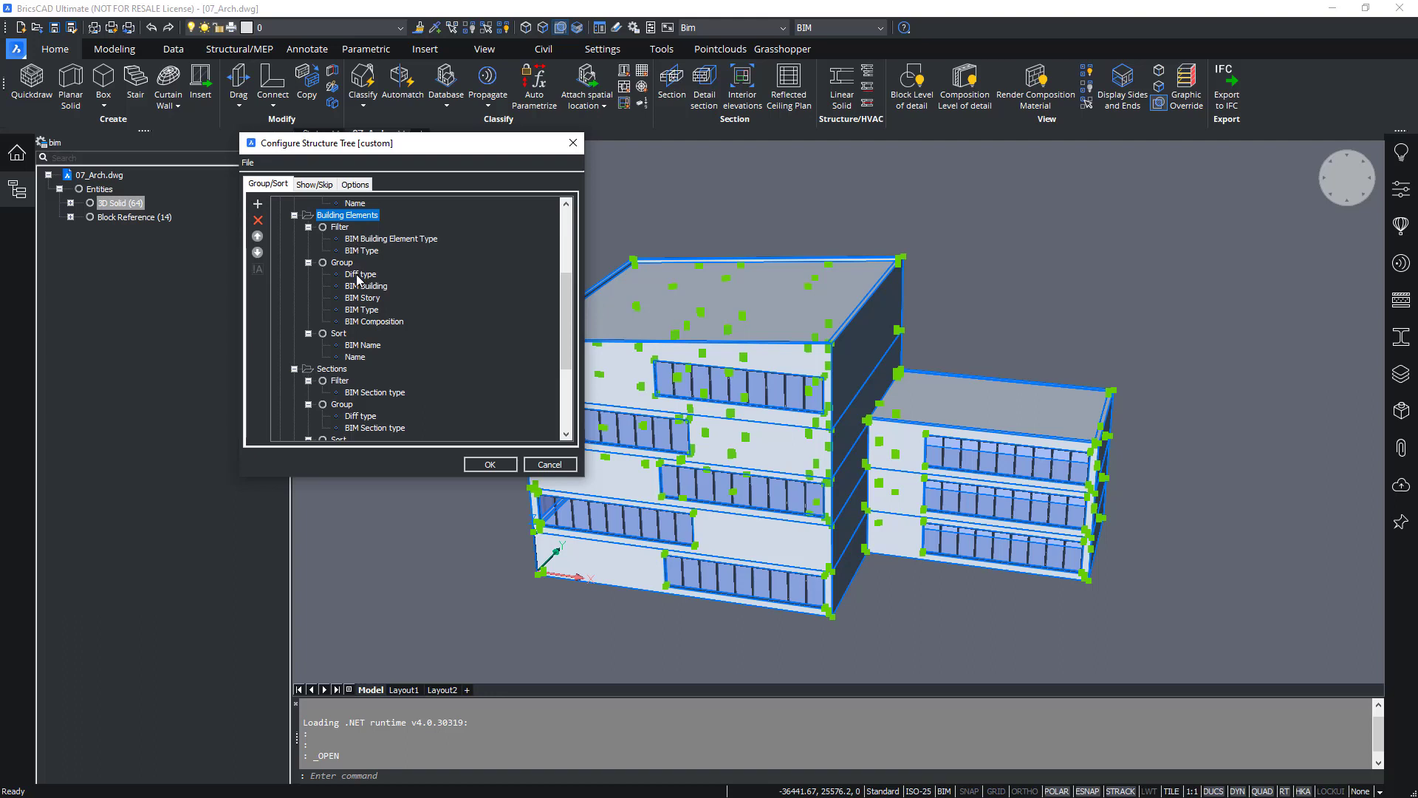
click(342, 229)
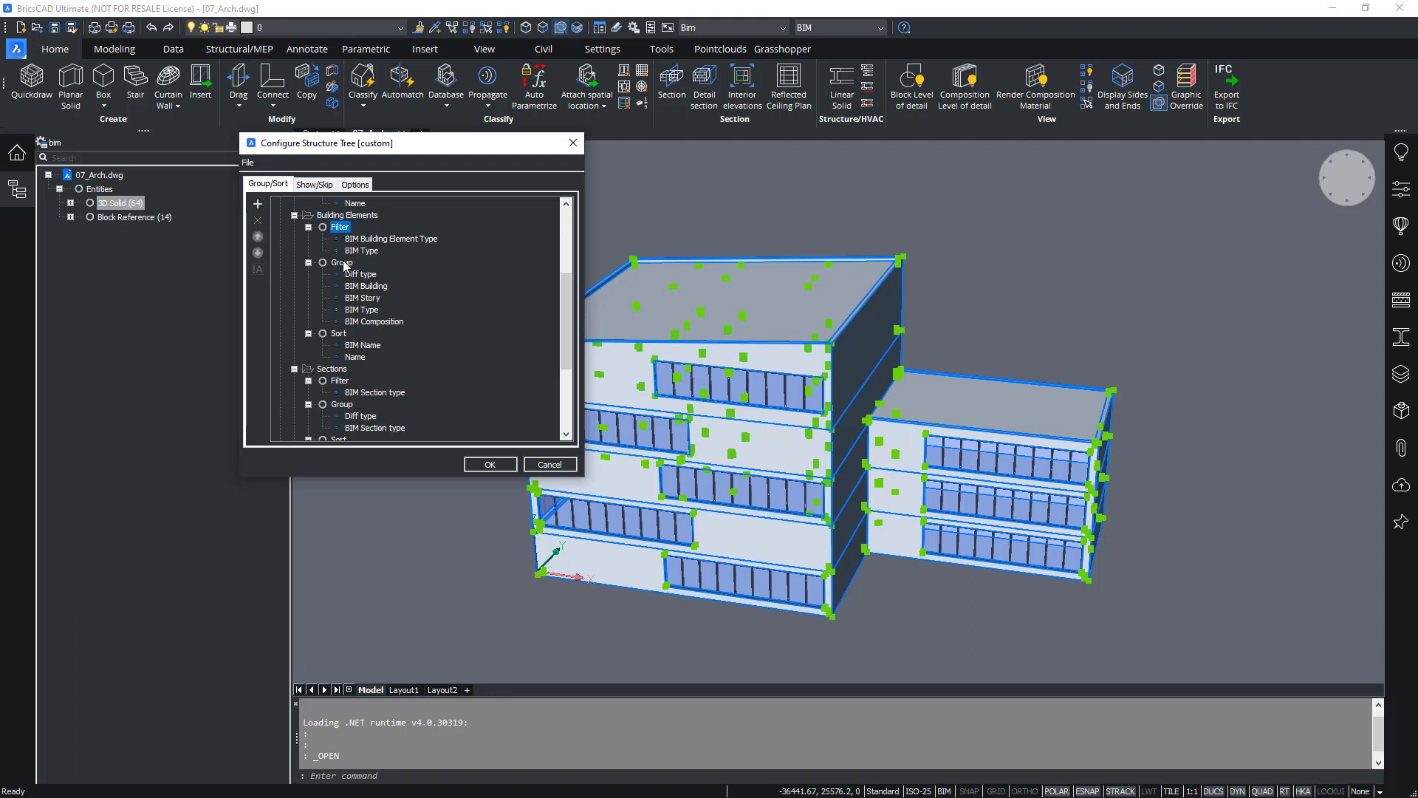
click(343, 264)
click(340, 337)
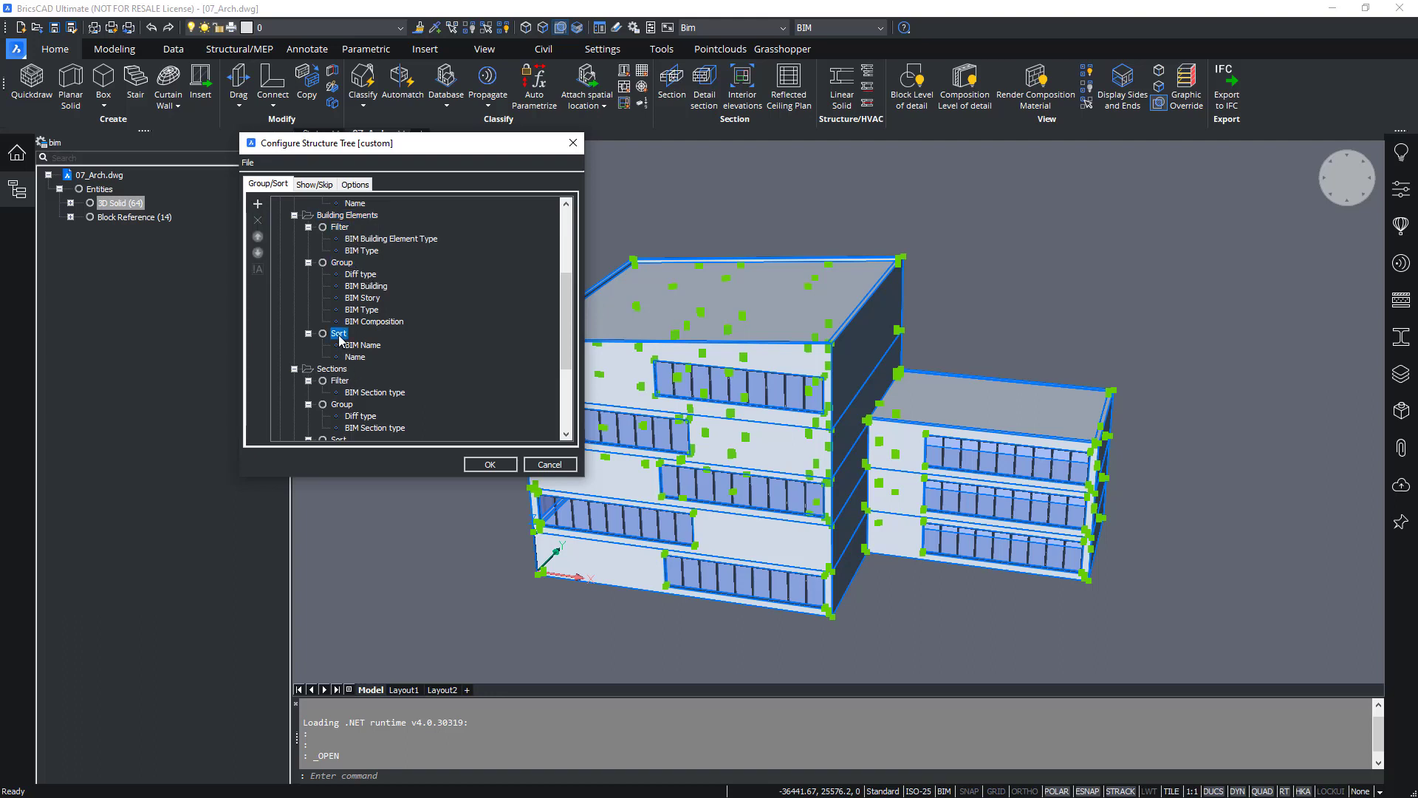
click(365, 288)
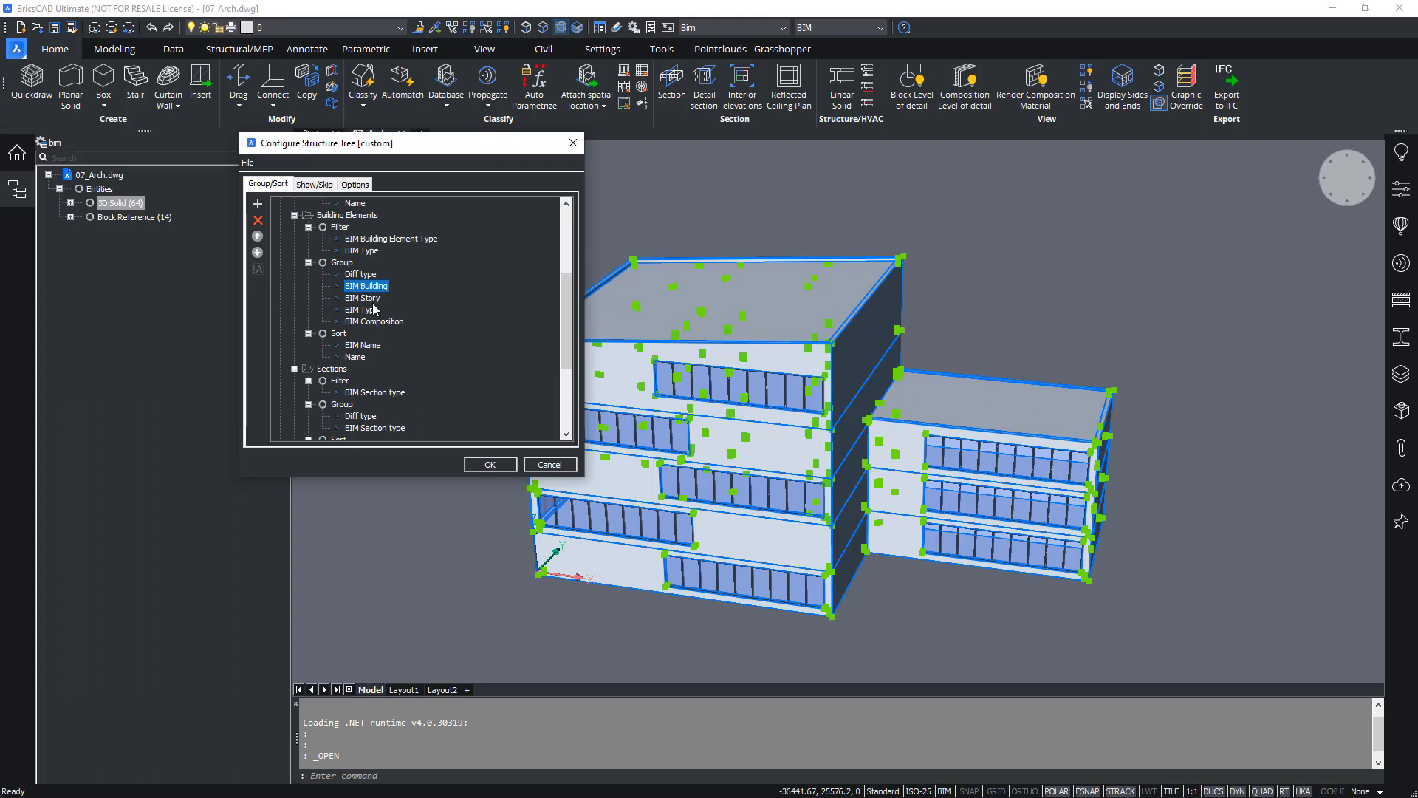
click(371, 302)
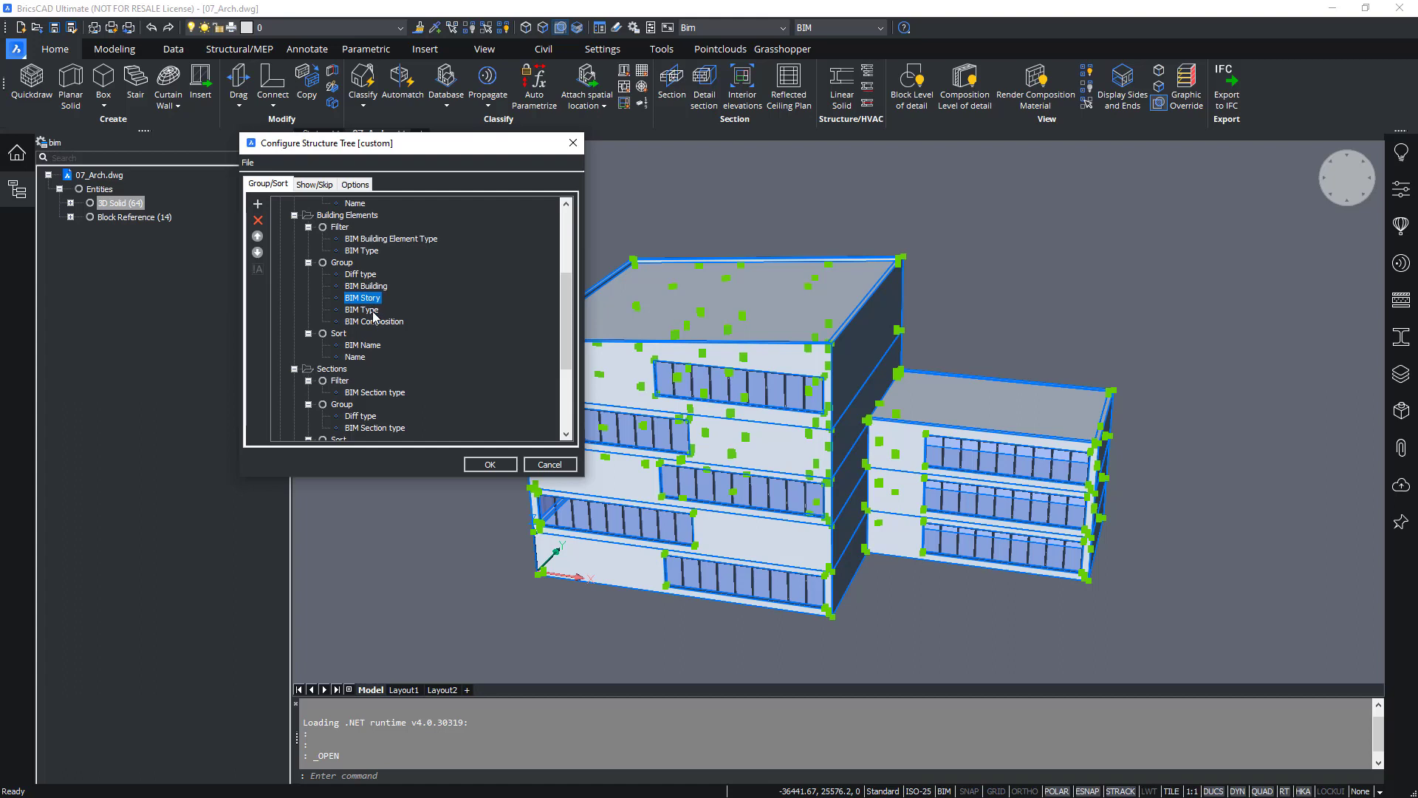
click(373, 310)
click(379, 322)
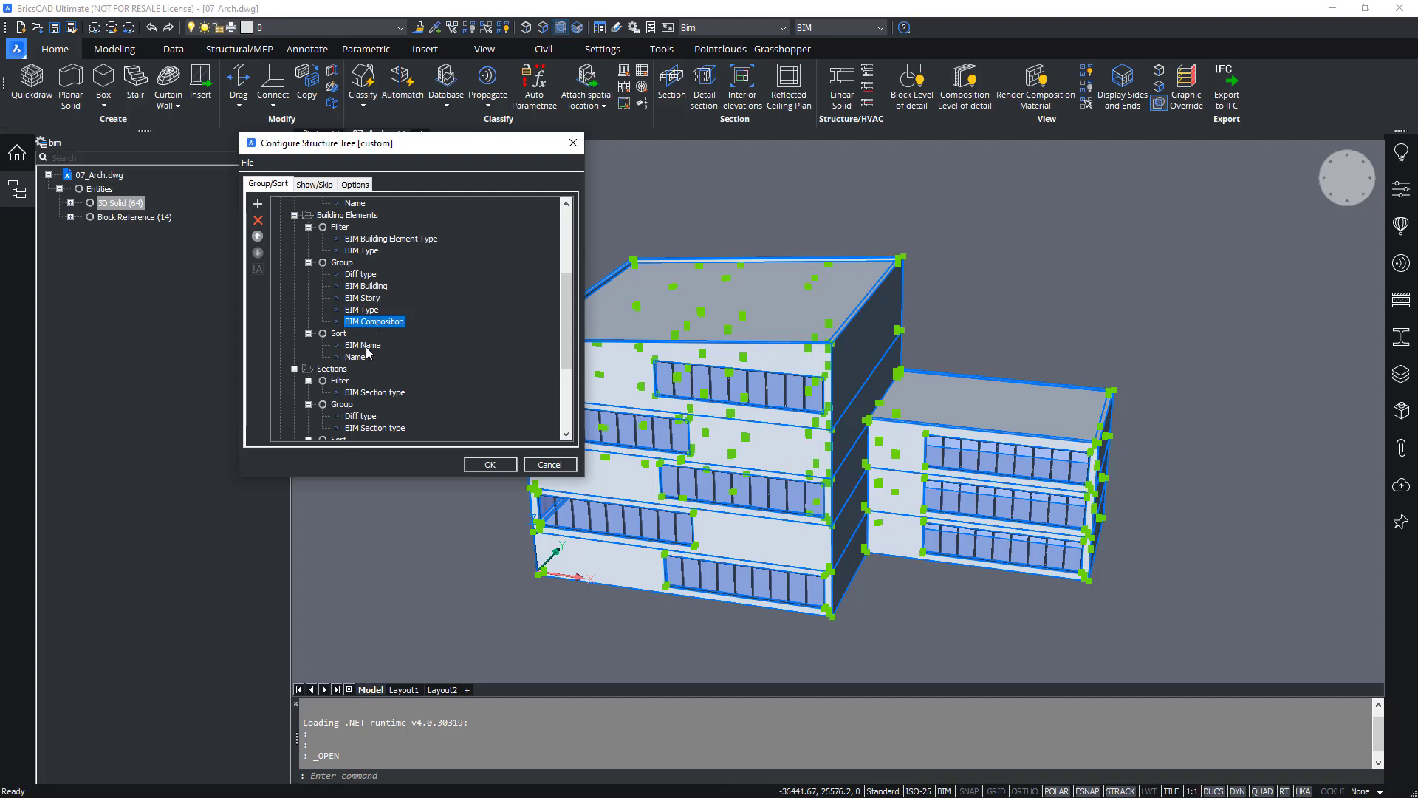
click(366, 346)
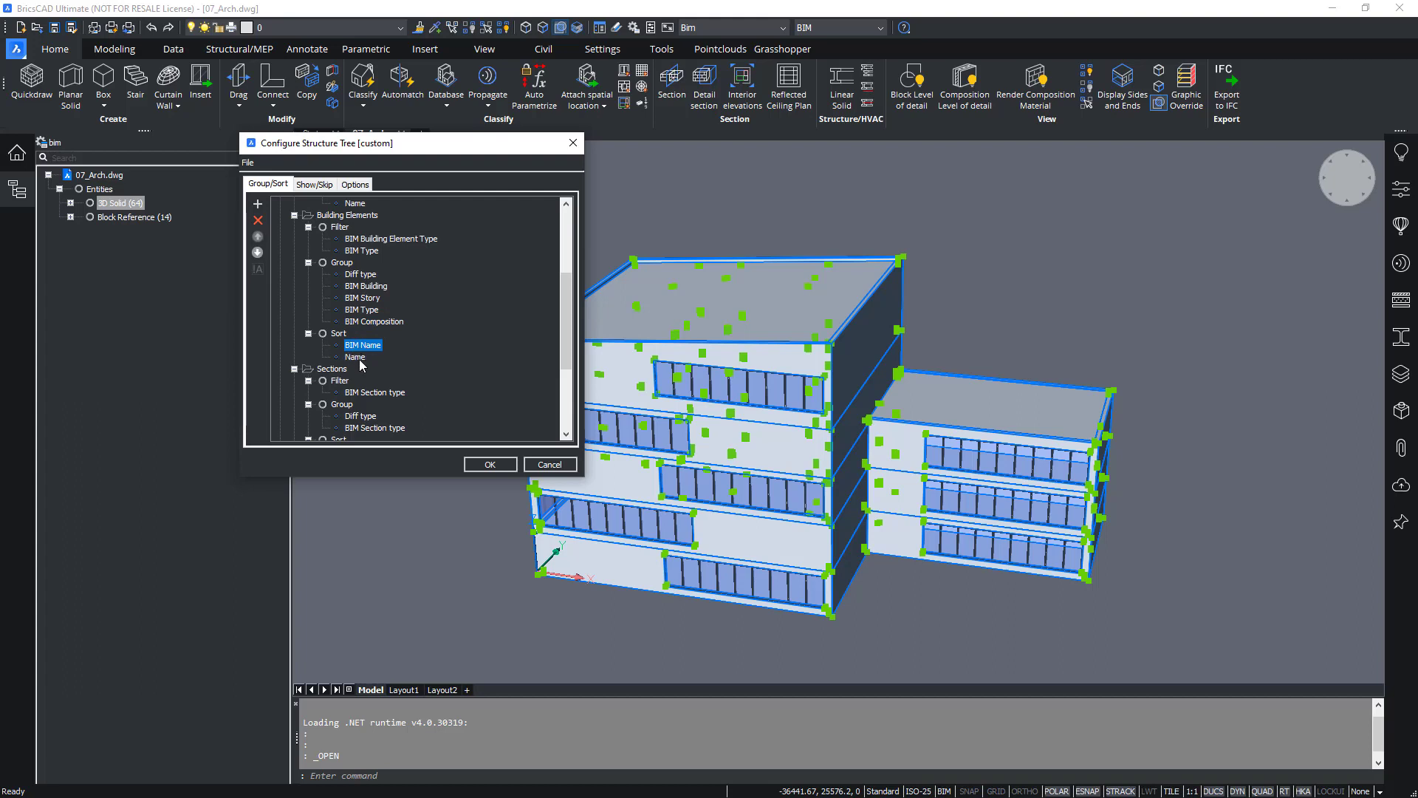
click(361, 355)
Delete the BIM Building property from the group rules of Building Elements
click(369, 288)
right_click(370, 289)
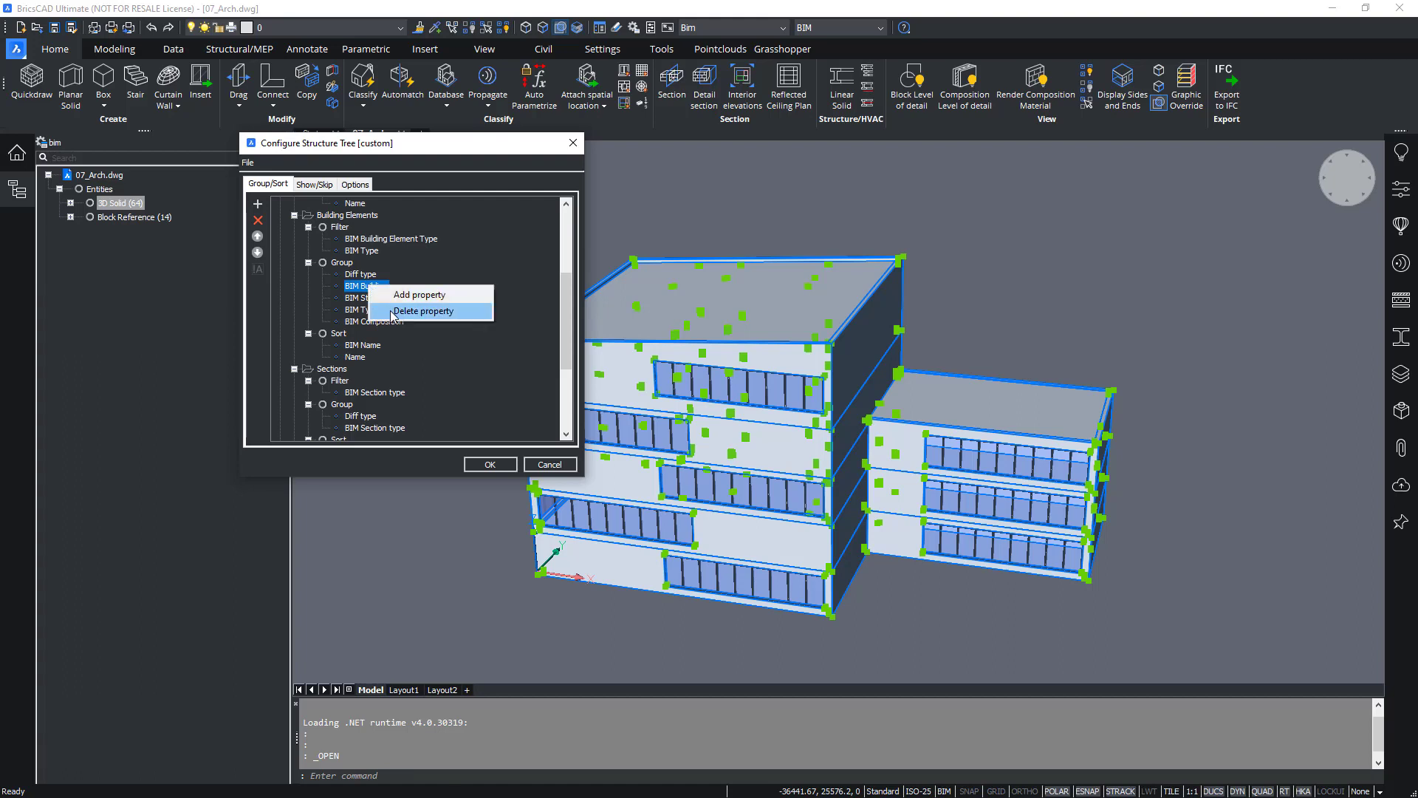
click(392, 312)
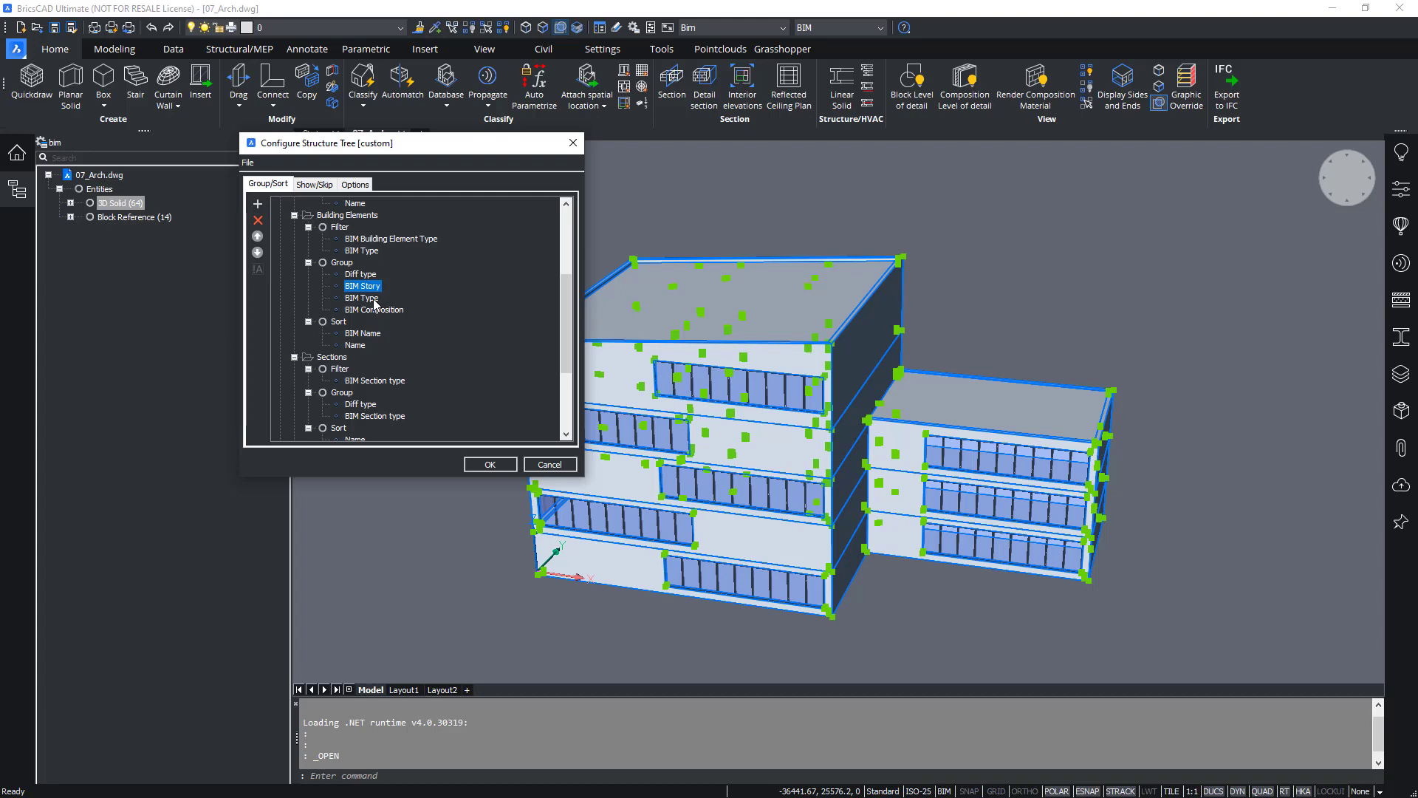
Add the Thickness property from the Quantity extensions to the Building Elements group rules, directly after BIM Story
click(258, 204)
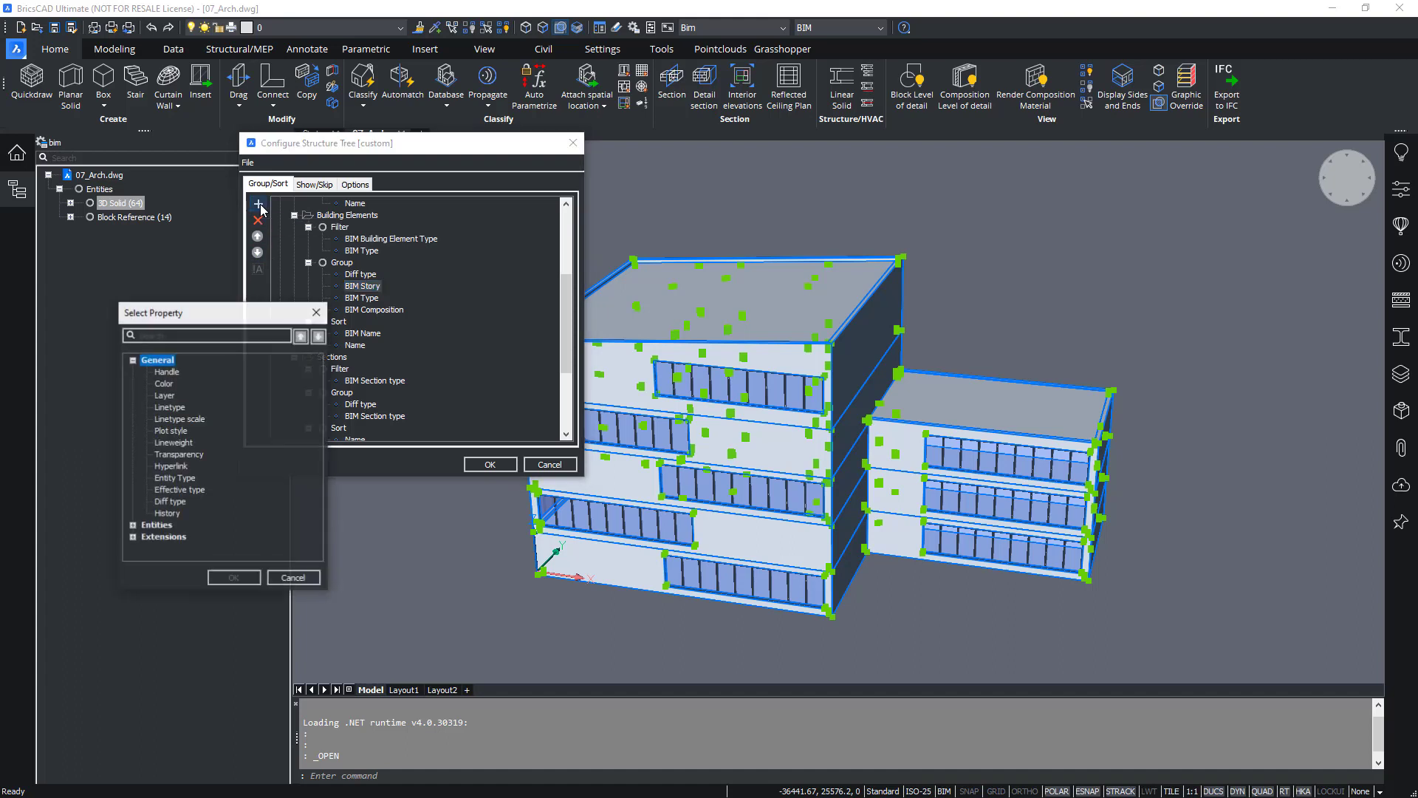
drag(214, 323, 504, 238)
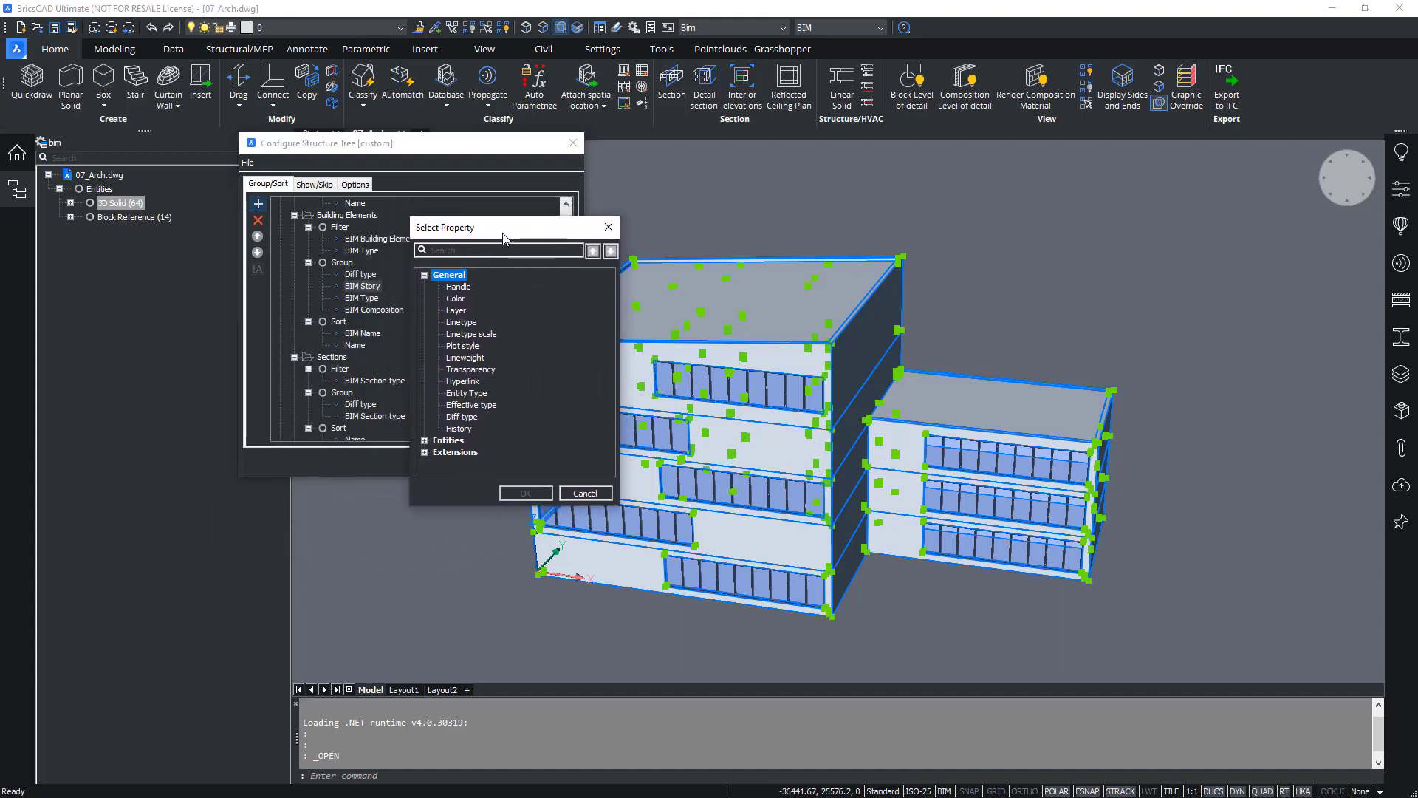
click(465, 252)
click(425, 452)
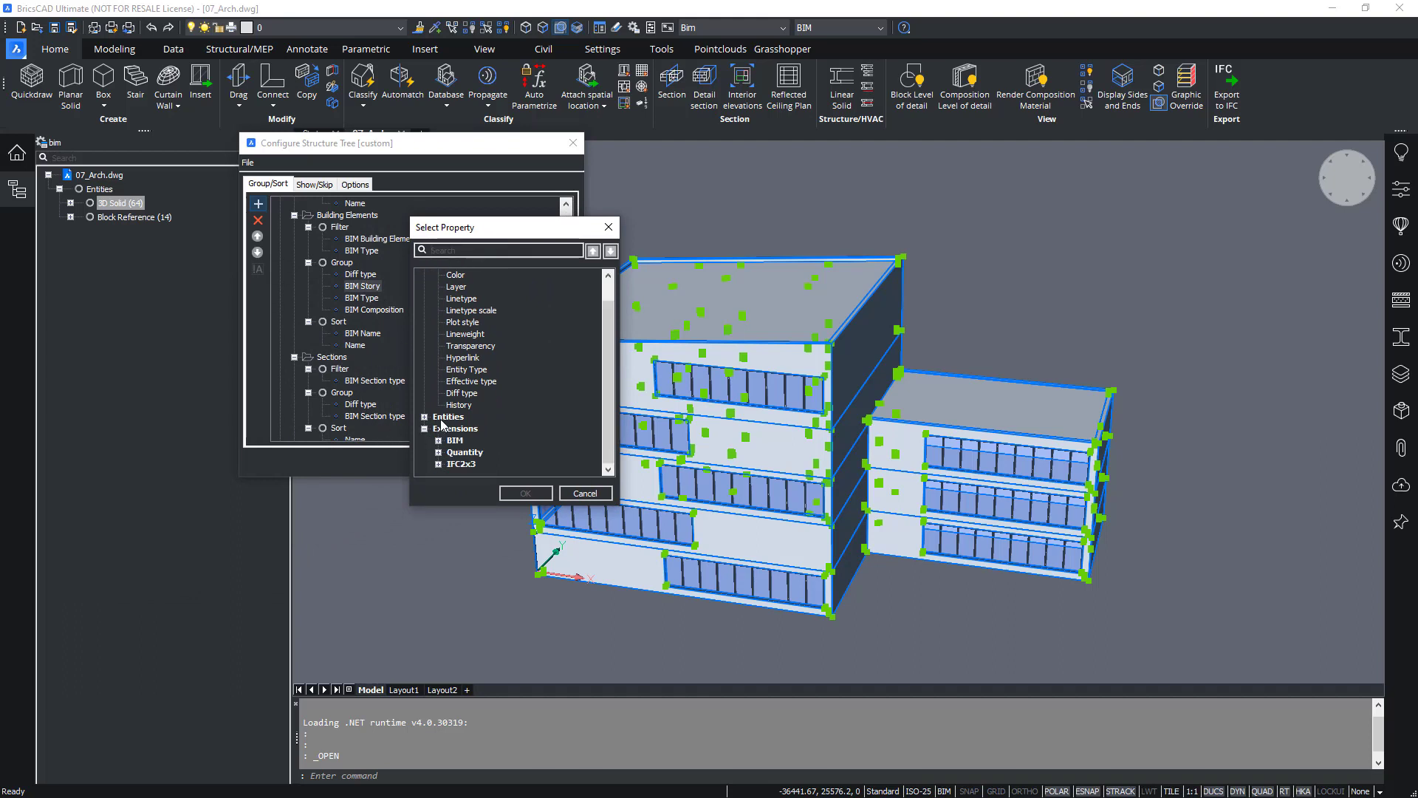
click(438, 441)
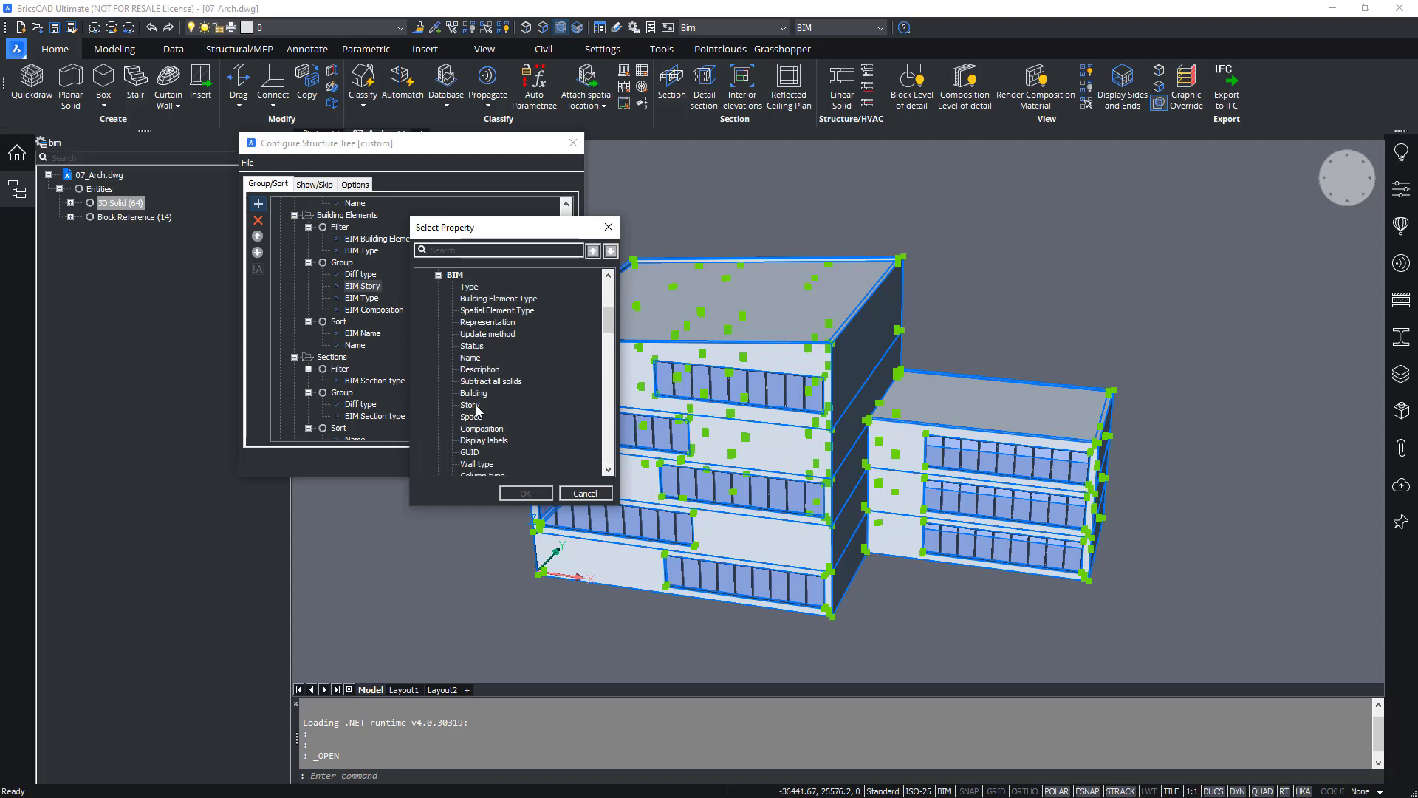
scroll(522, 408, down, 1)
scroll(522, 405, up, 1)
scroll(515, 403, down, 15)
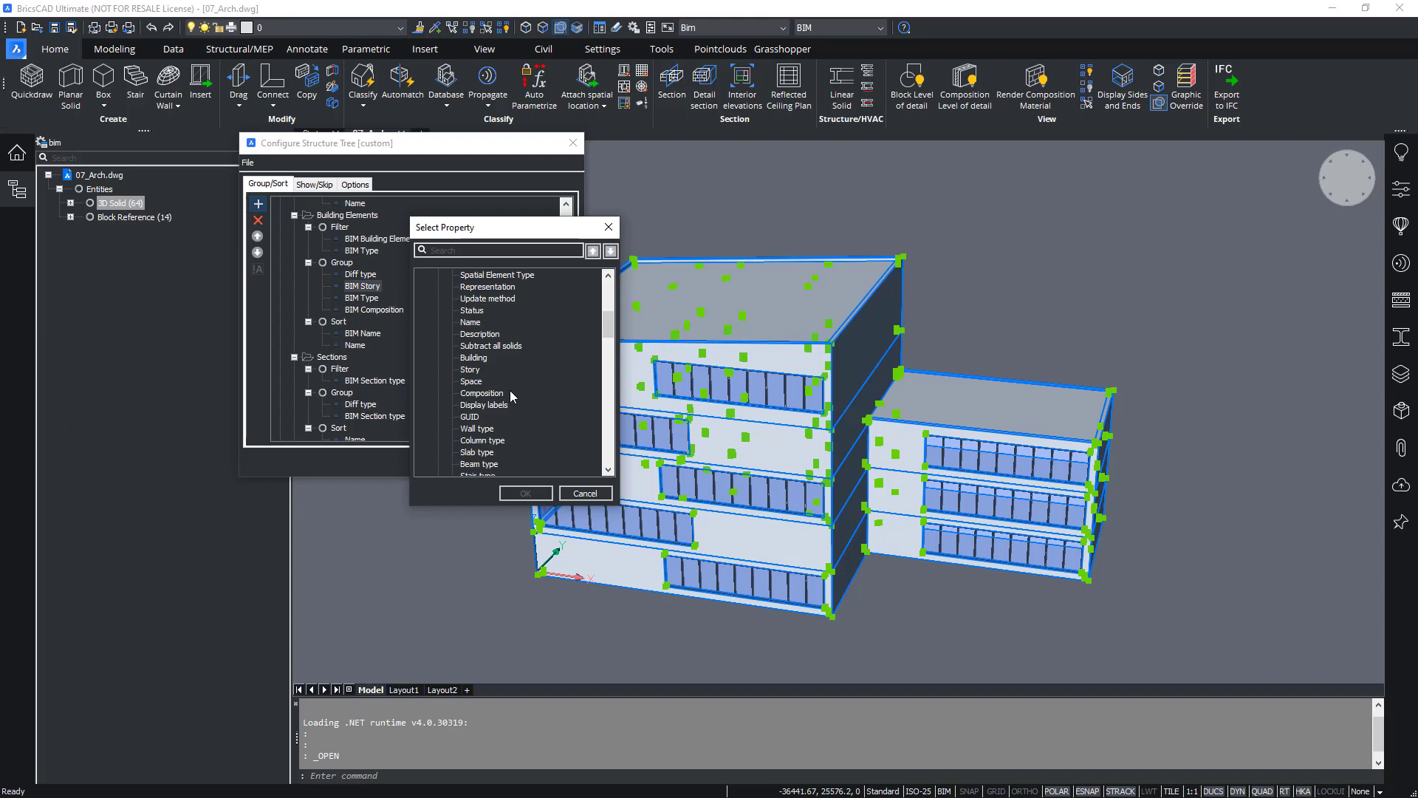
scroll(515, 399, down, 5)
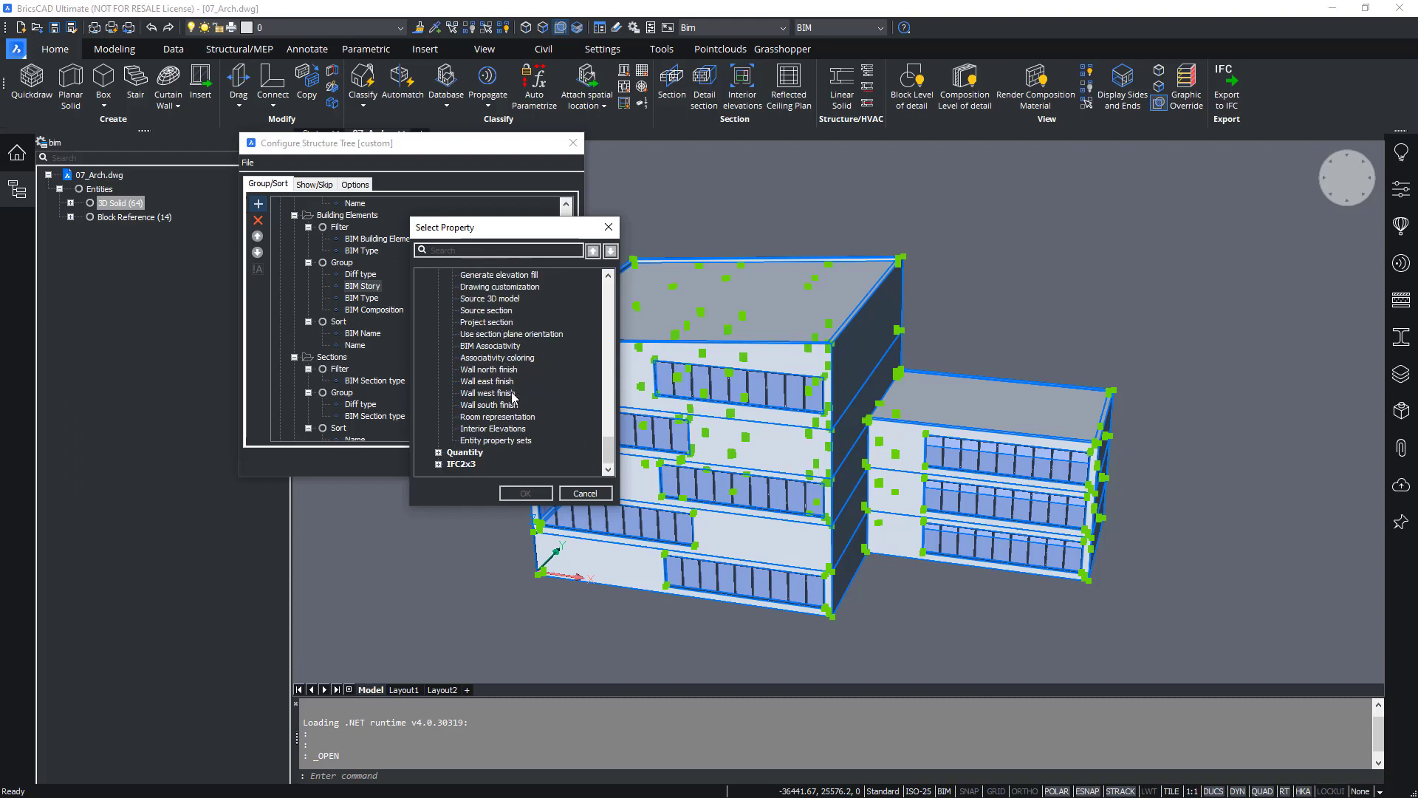
click(439, 453)
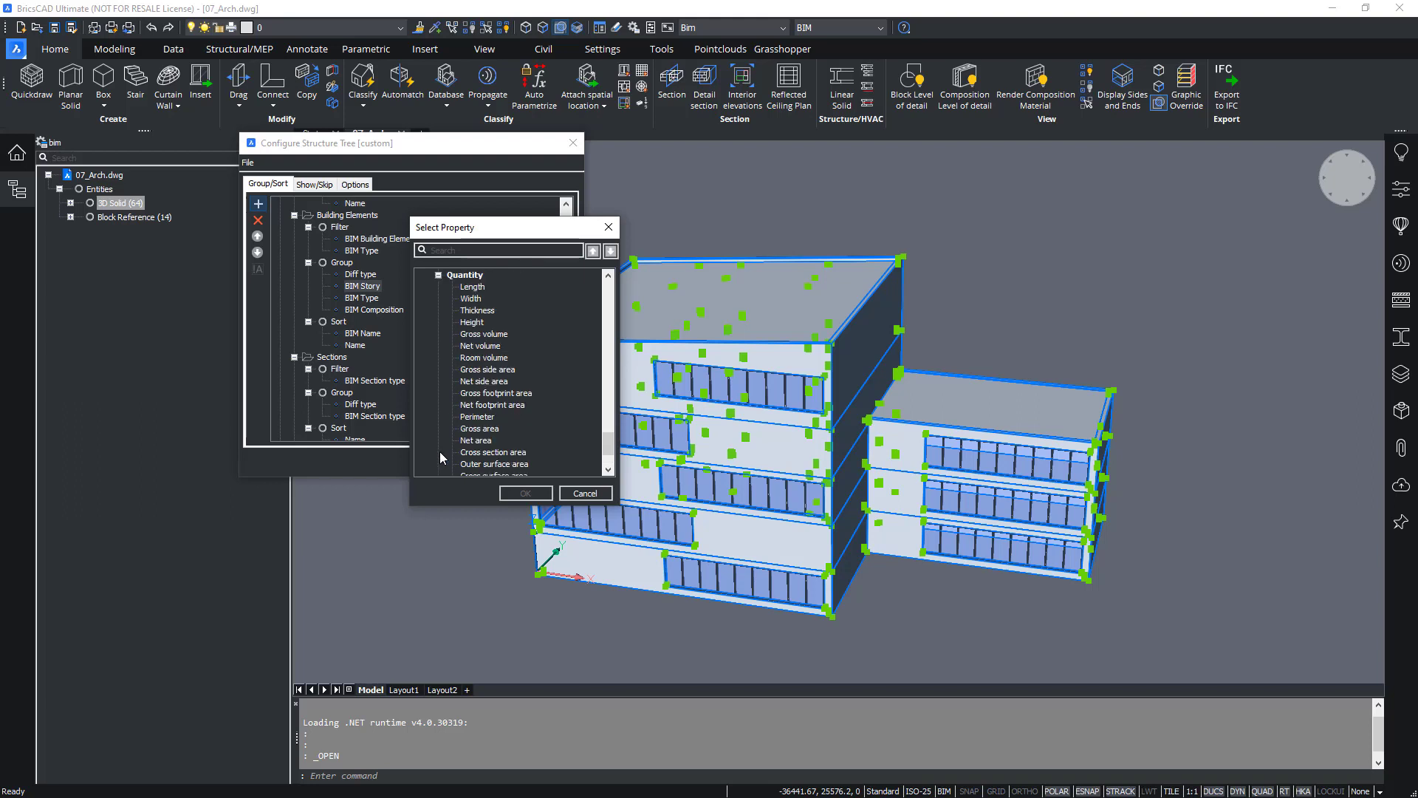
click(473, 316)
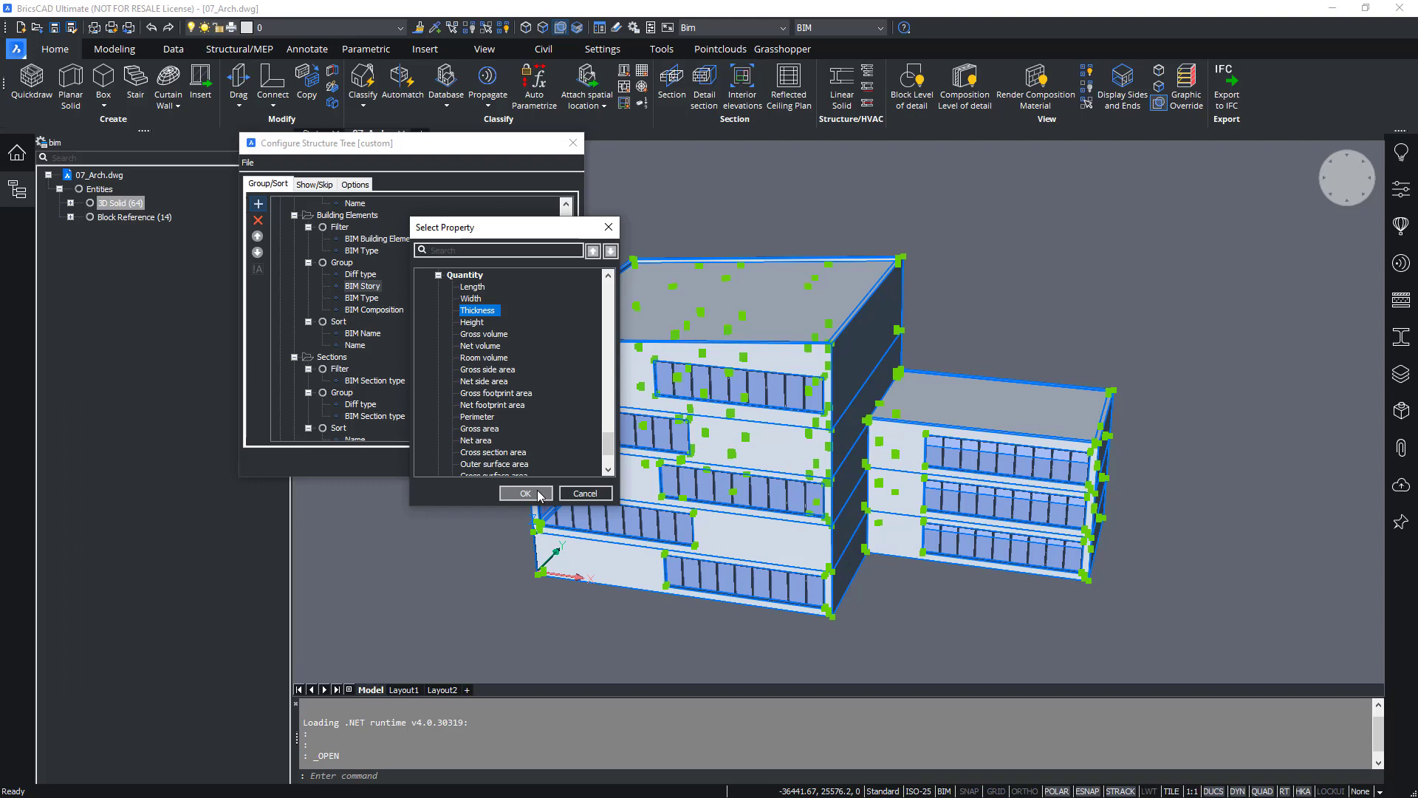
click(525, 493)
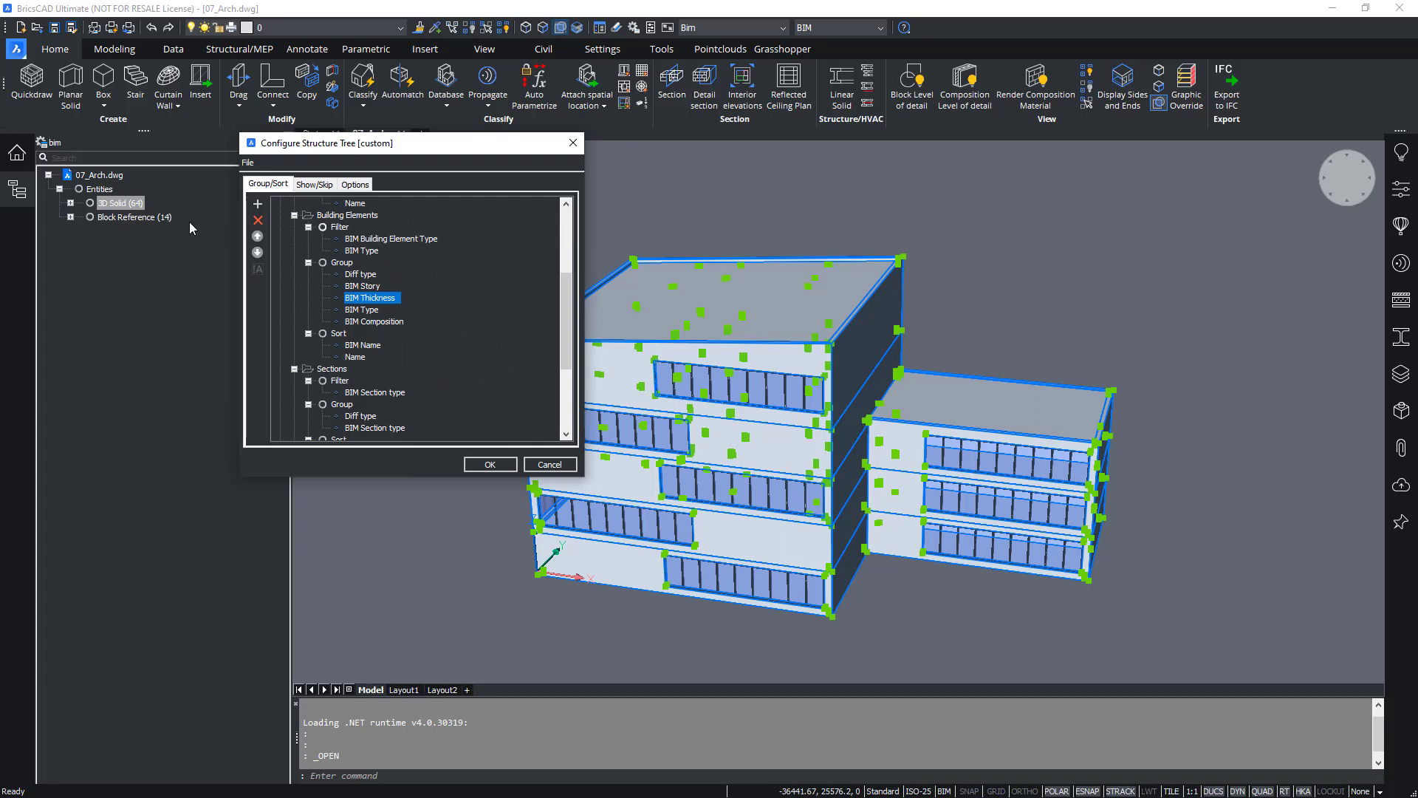
Move BIM Thickness below BIM Composition in the Building Elements group rules and apply the custom configuration
click(257, 251)
click(256, 251)
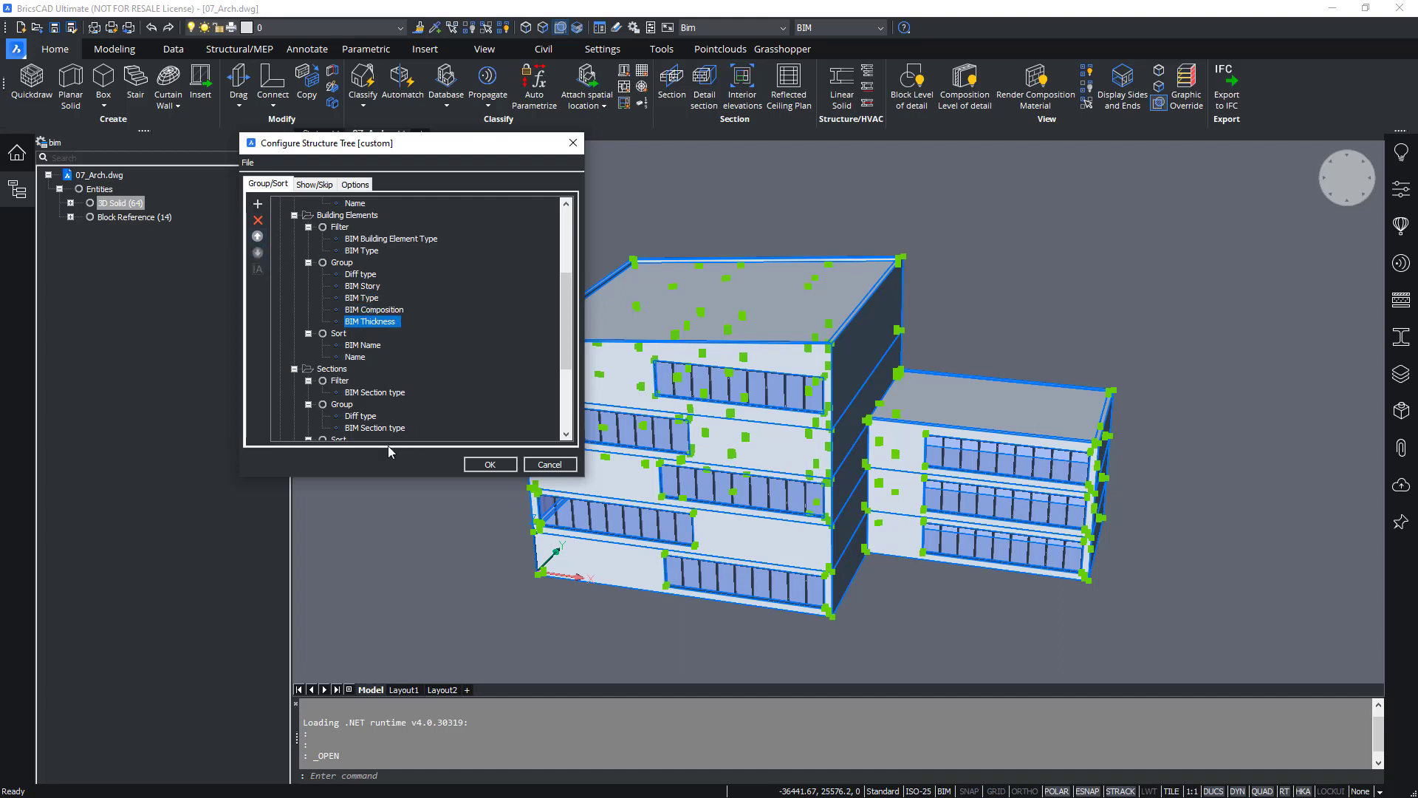
click(490, 464)
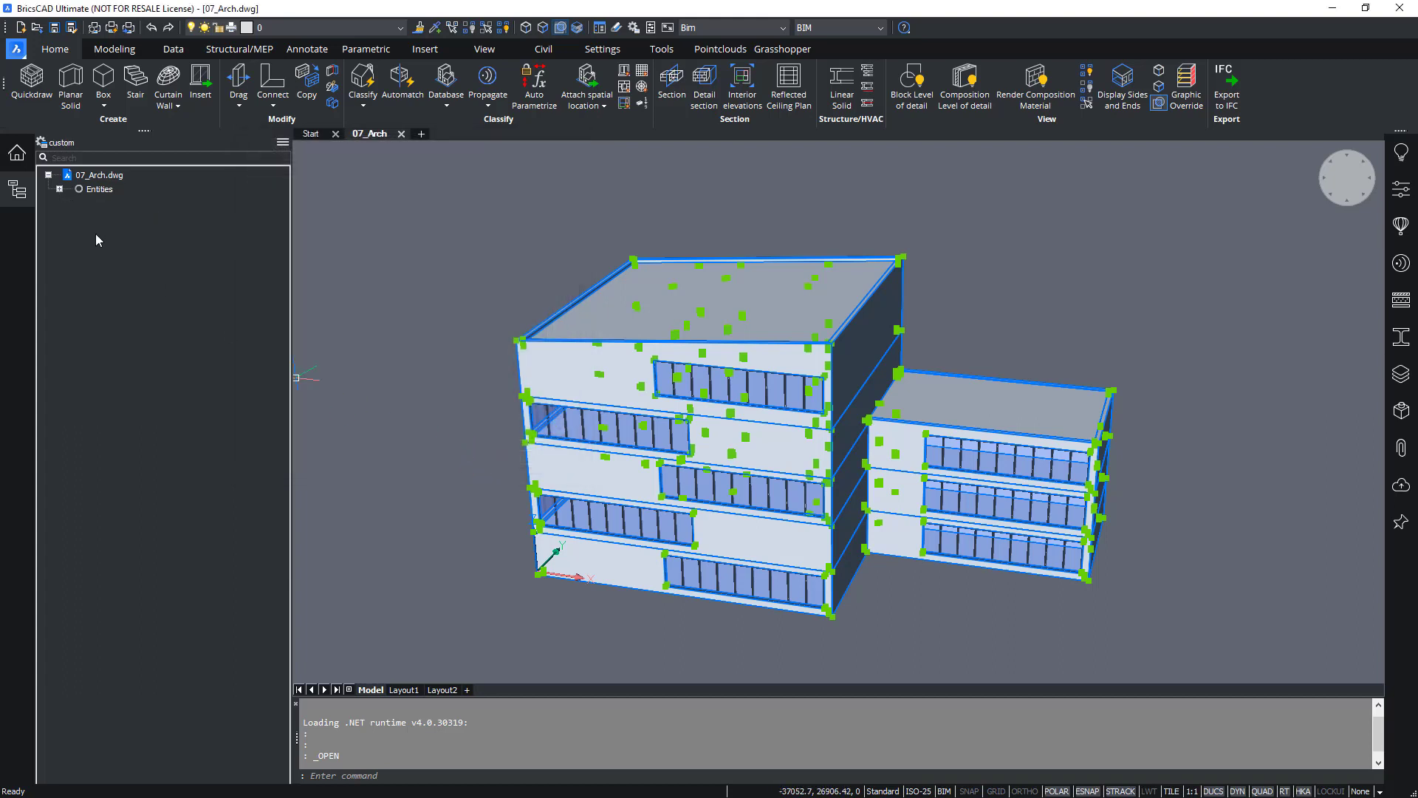
Expand the Entities group in the custom structure tree and deselect all solids in the model
click(59, 189)
click(282, 145)
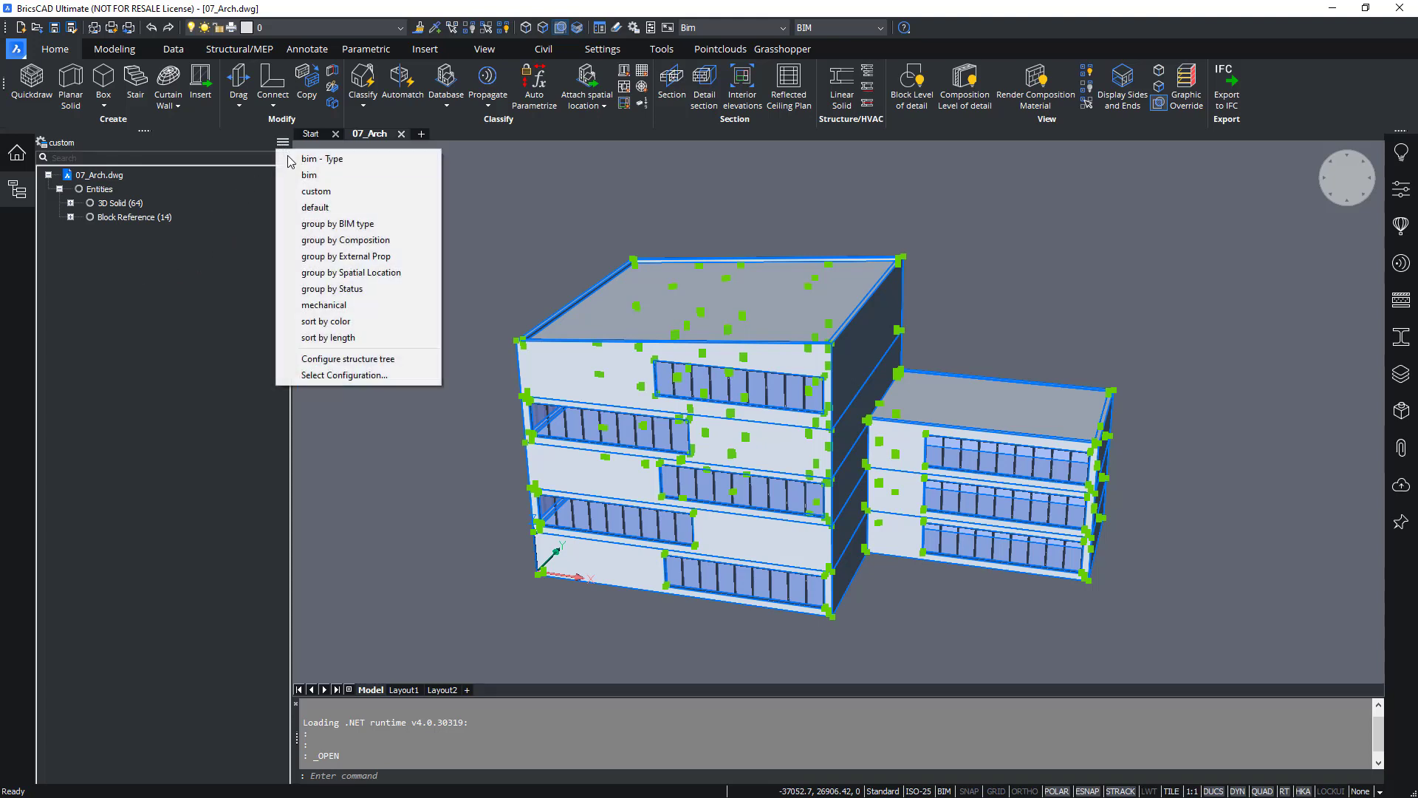
click(156, 326)
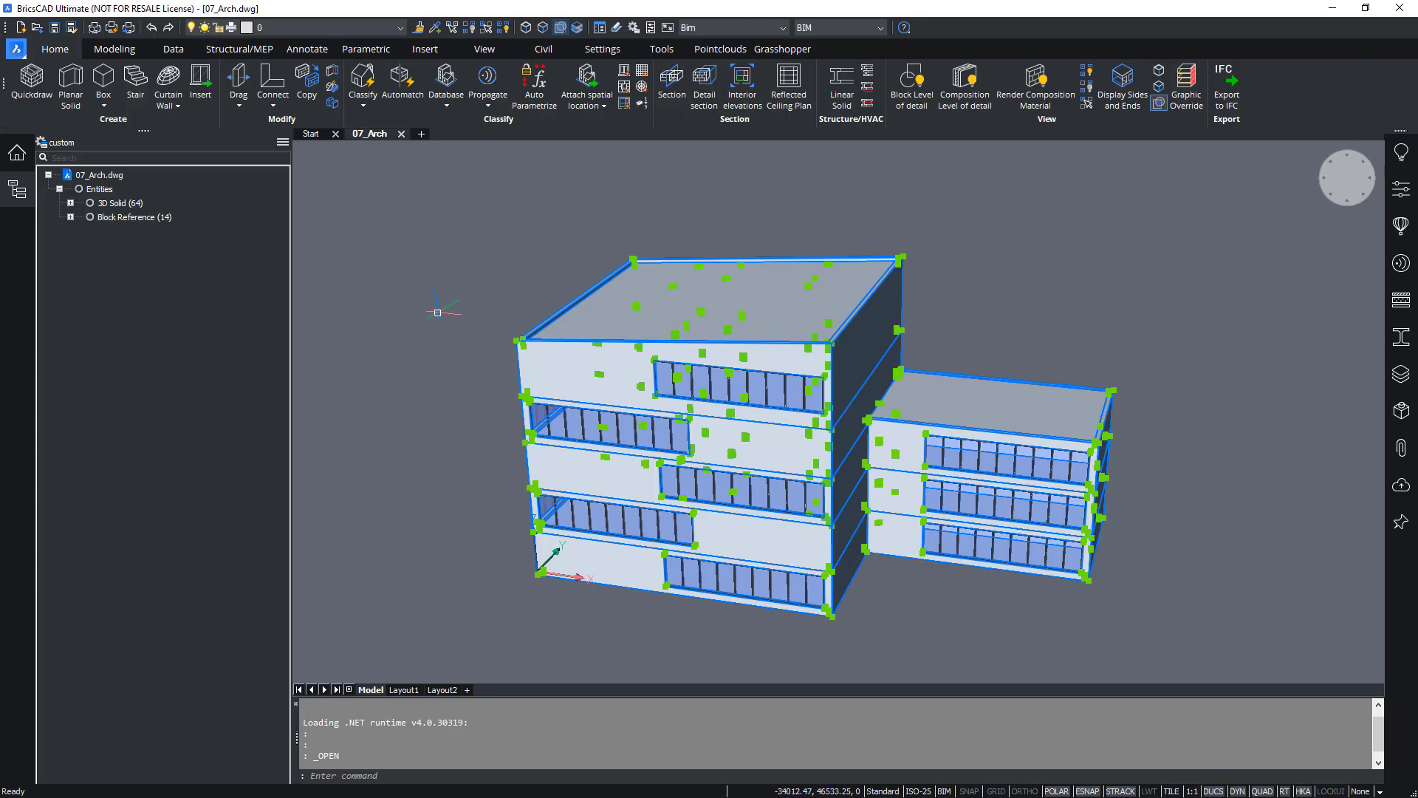
key(Escape)
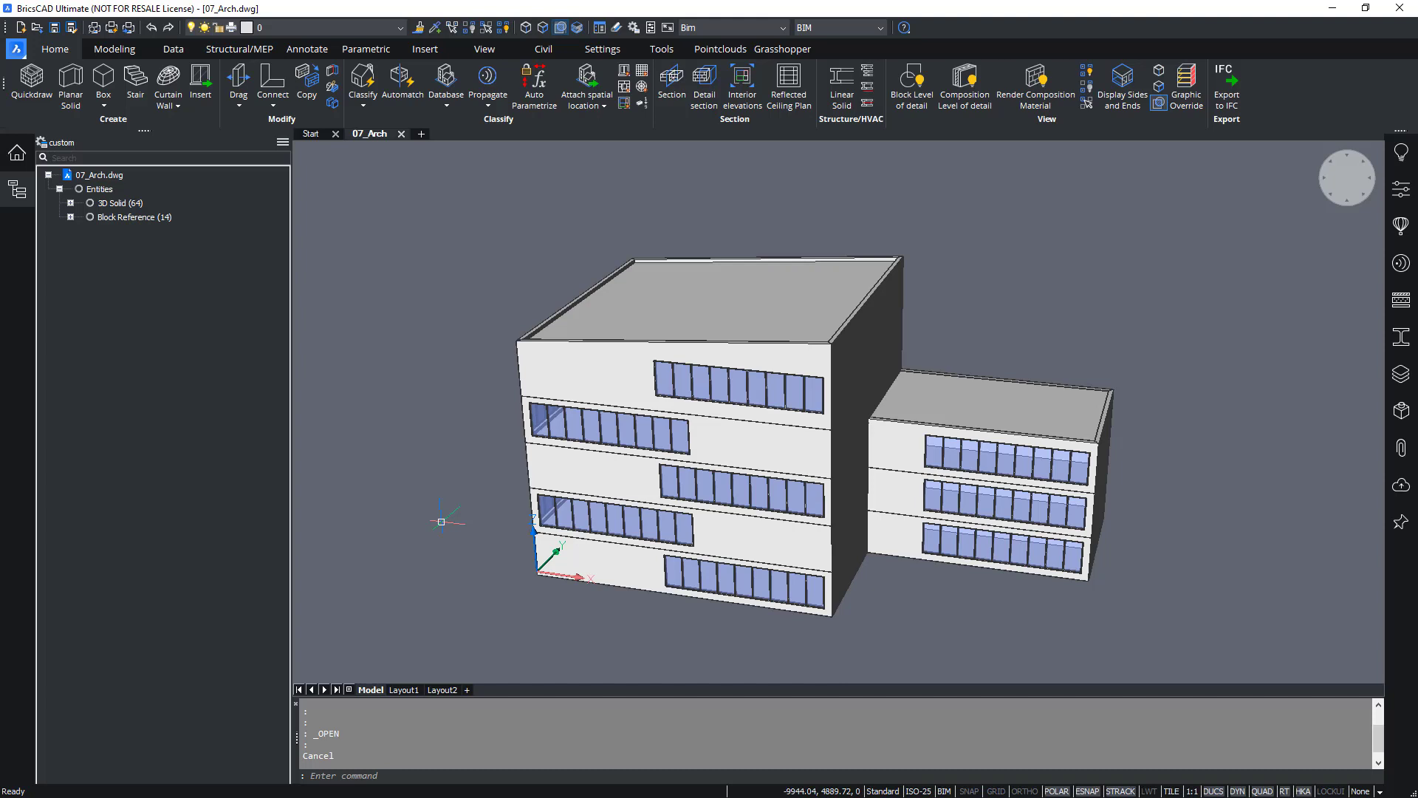
Classify the roof solids of the tall and the low building volume as Roof
mouse_move(682, 287)
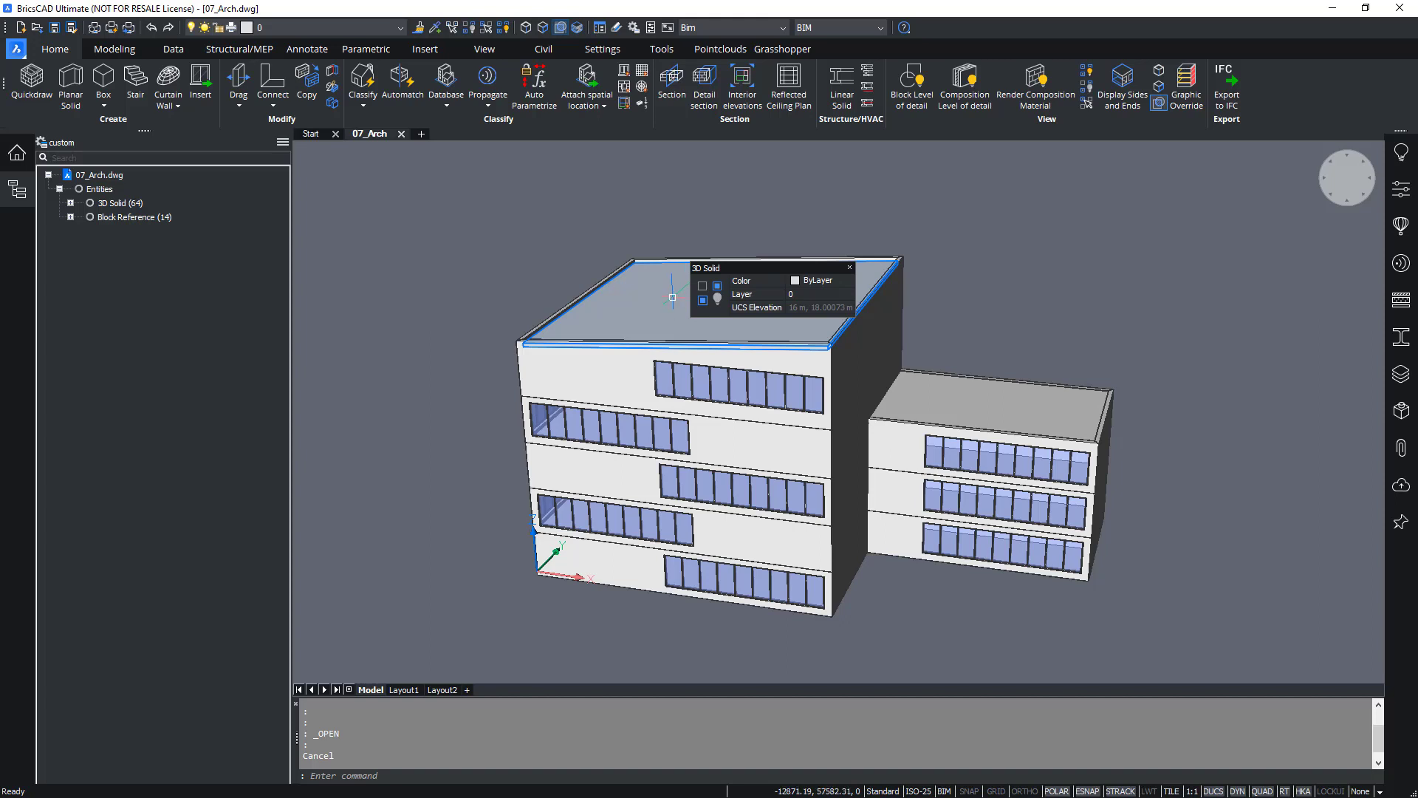
click(672, 297)
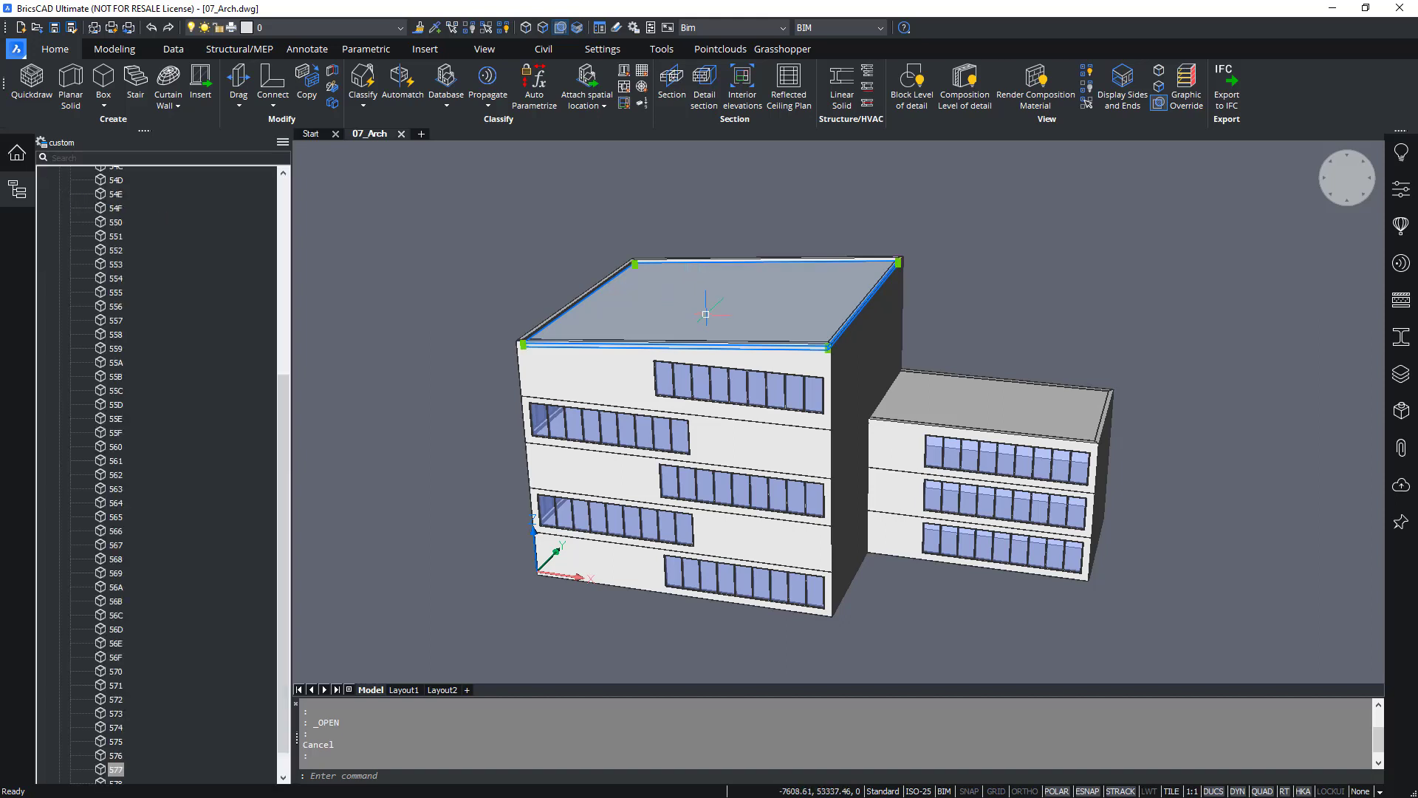
click(955, 399)
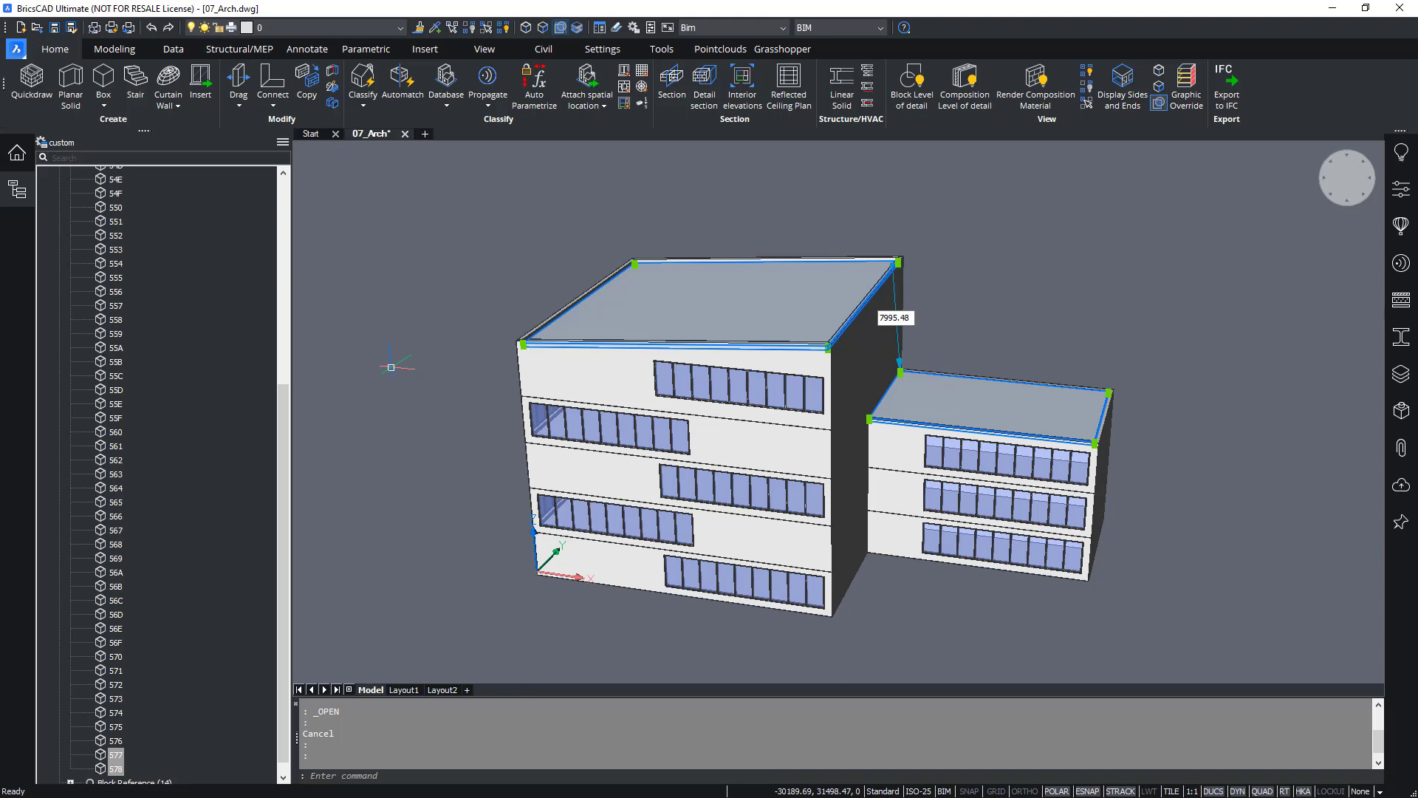
mouse_move(391, 367)
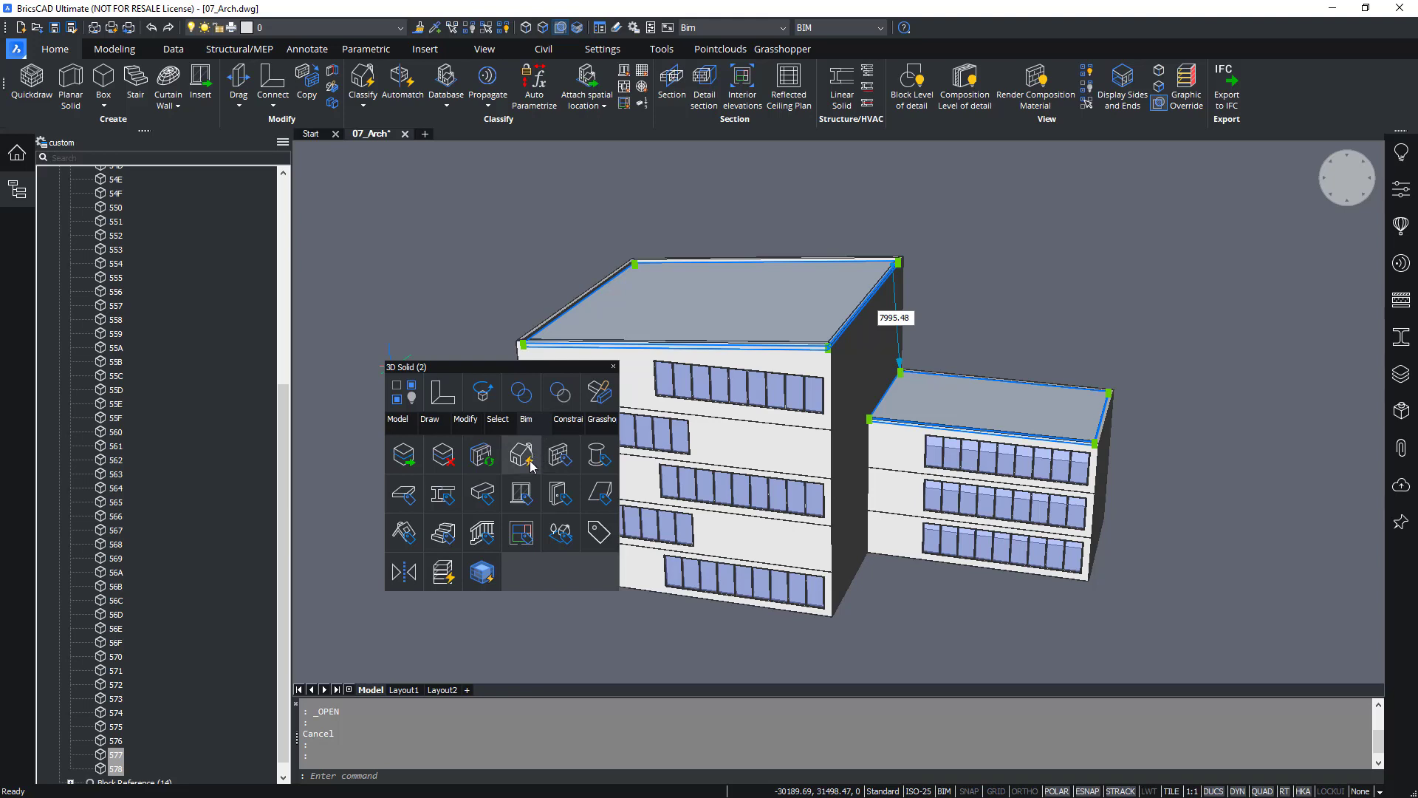
click(404, 533)
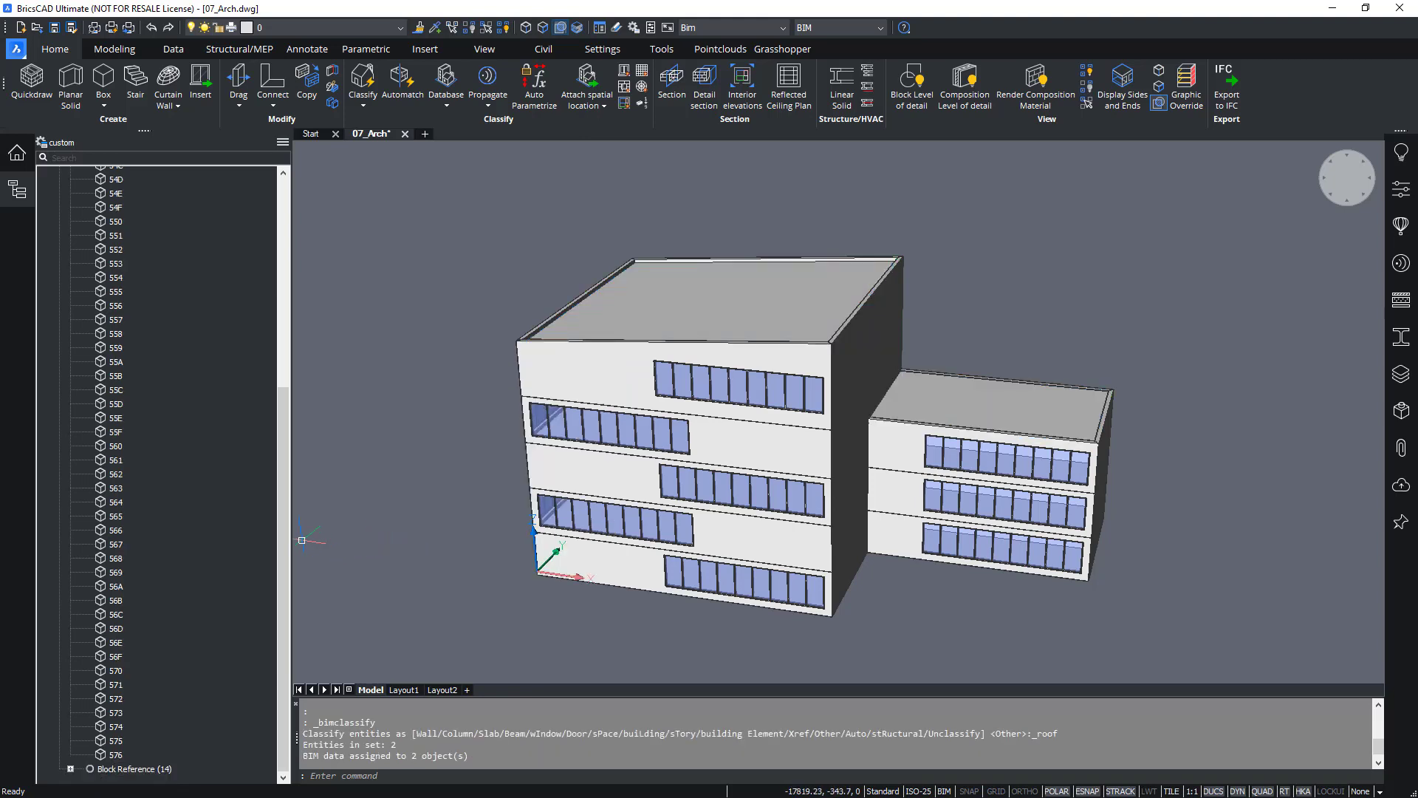
Collapse the Entities group in the structure tree and highlight all Building Elements in the model
drag(285, 507, 282, 257)
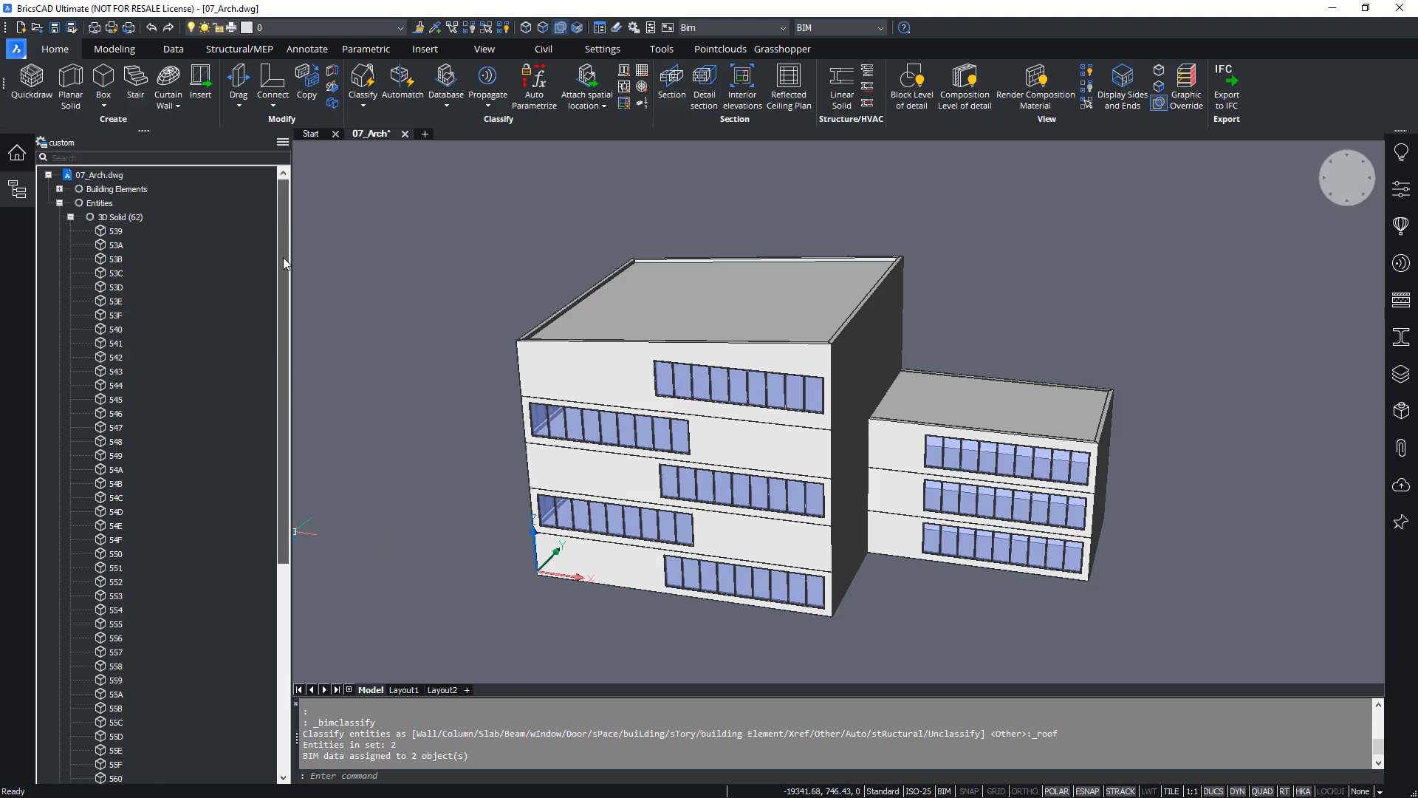
click(60, 202)
click(98, 190)
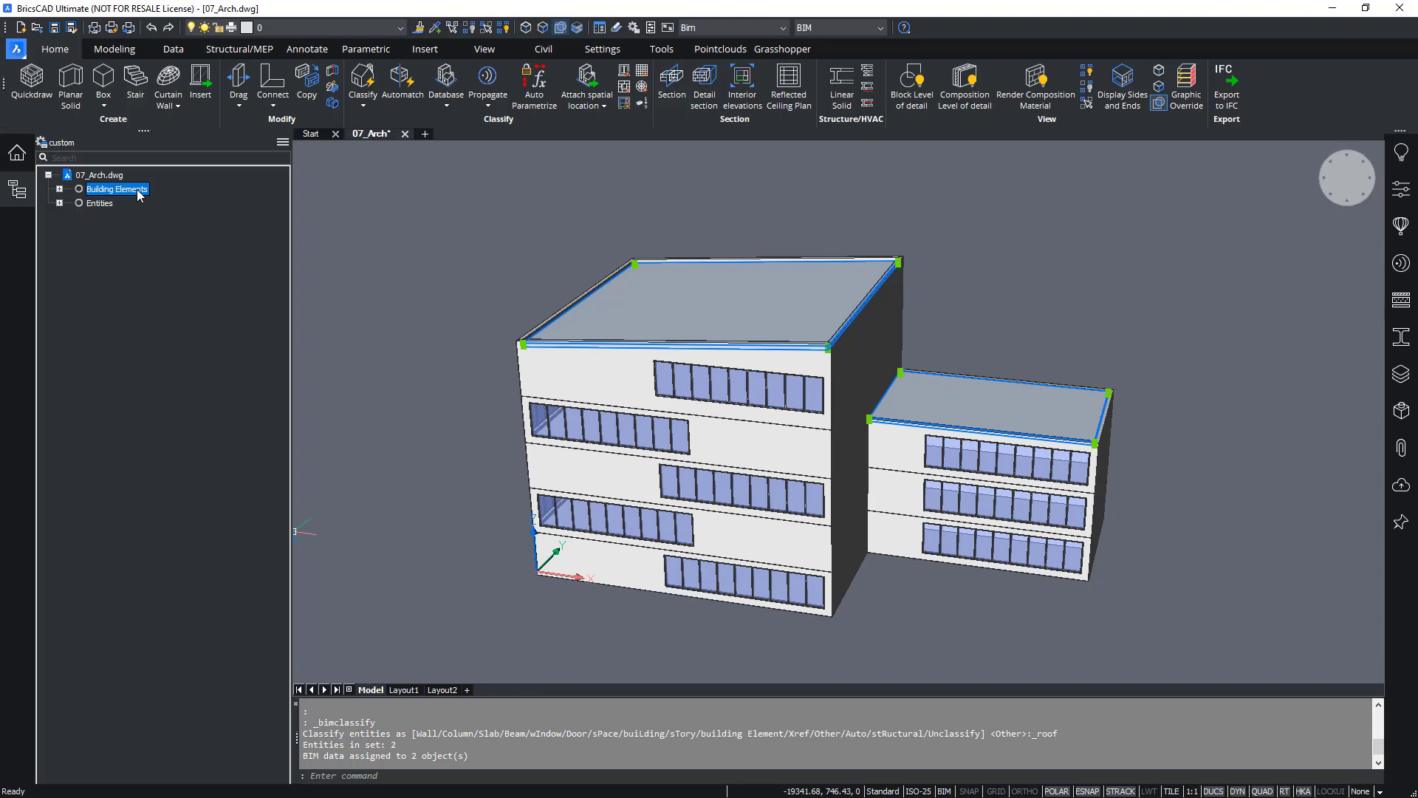
Expand Building Elements through the story and Roof levels and highlight each roof solid individually, then collapse the composition level
click(60, 189)
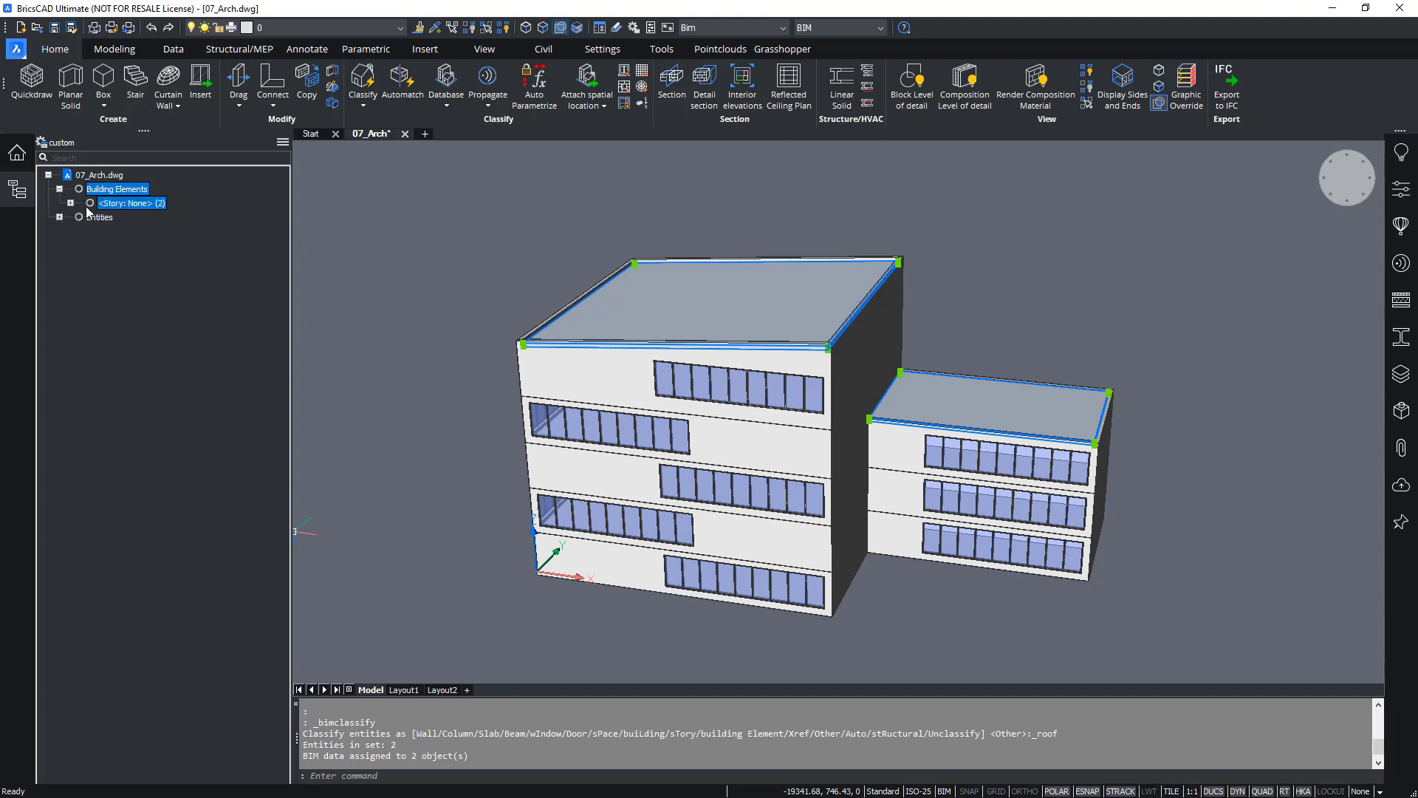
click(70, 204)
click(82, 217)
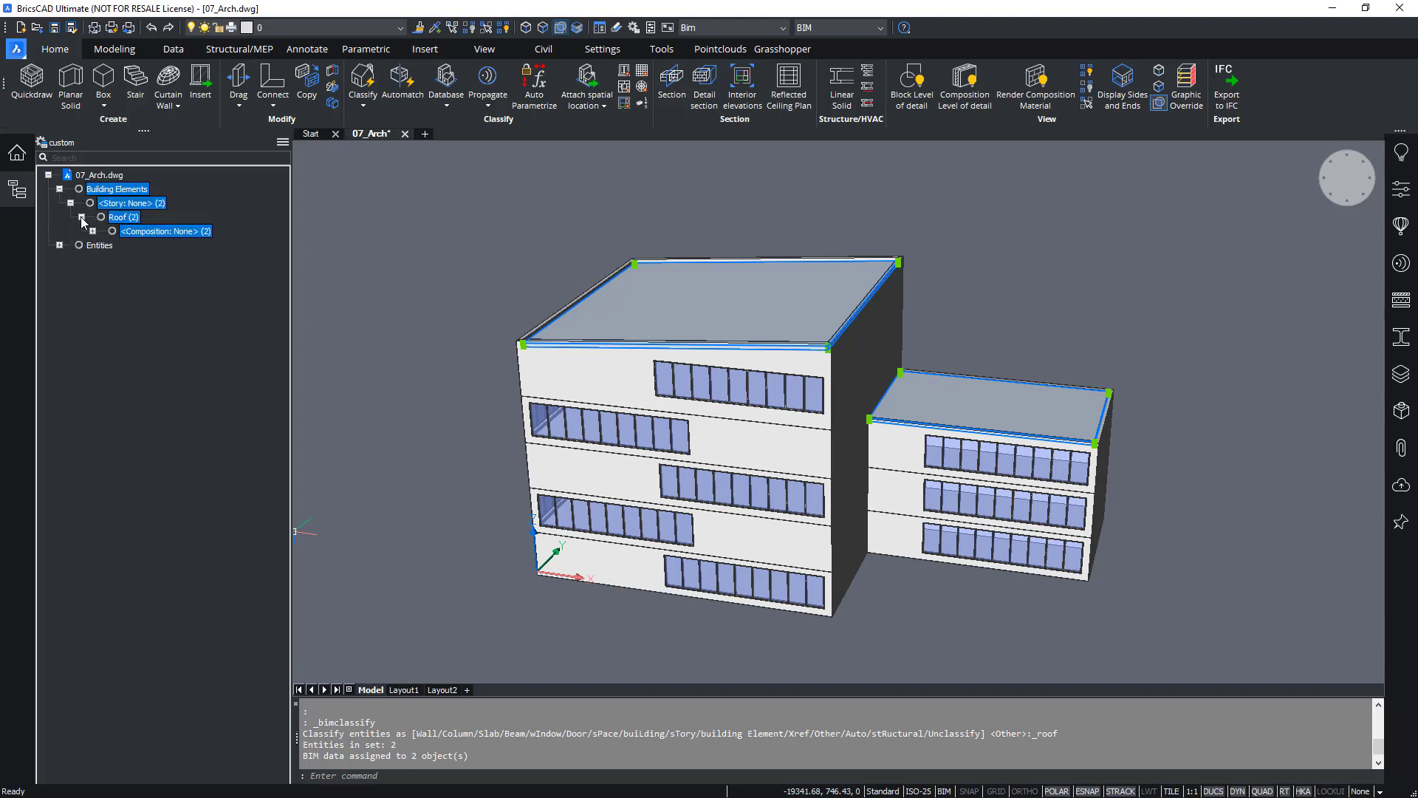
click(120, 219)
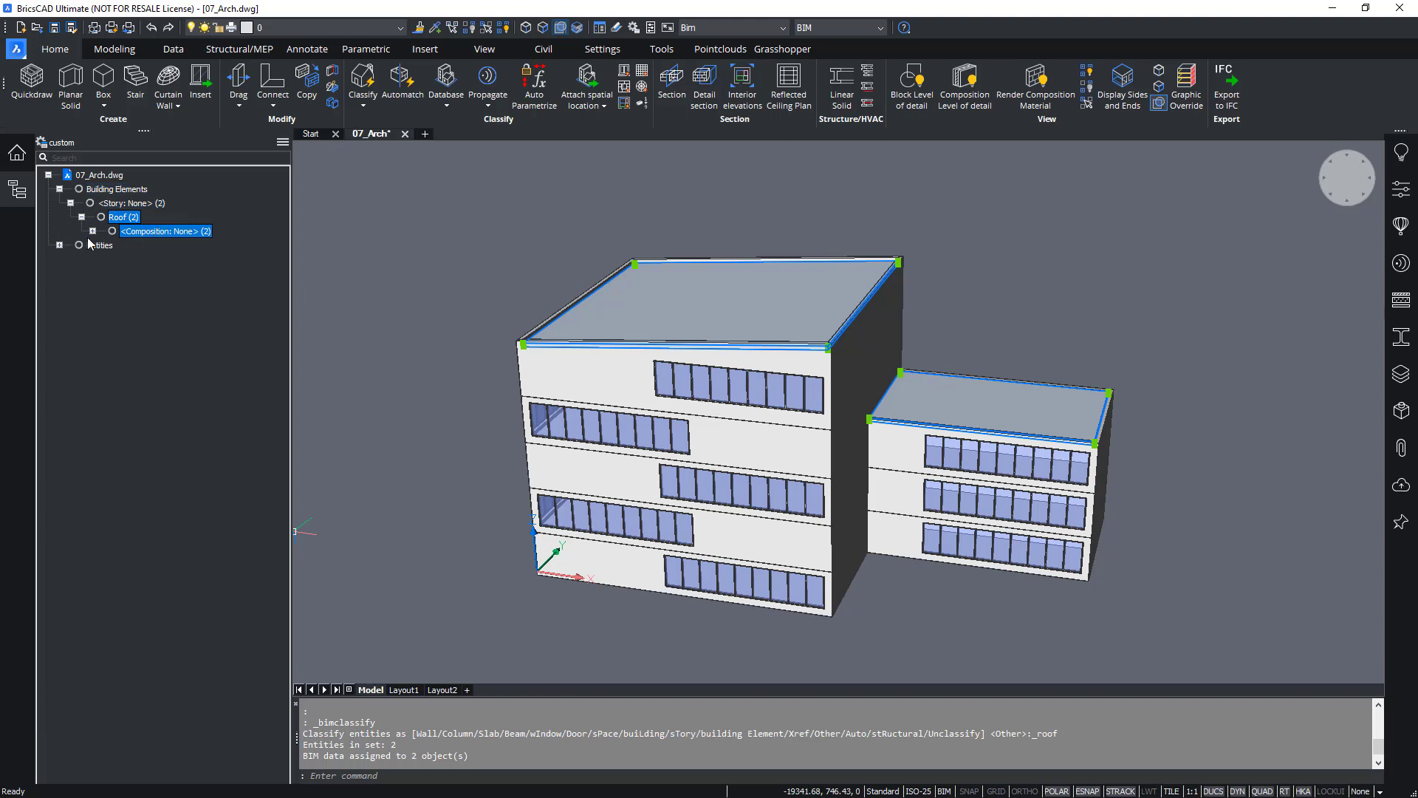
click(93, 231)
click(139, 245)
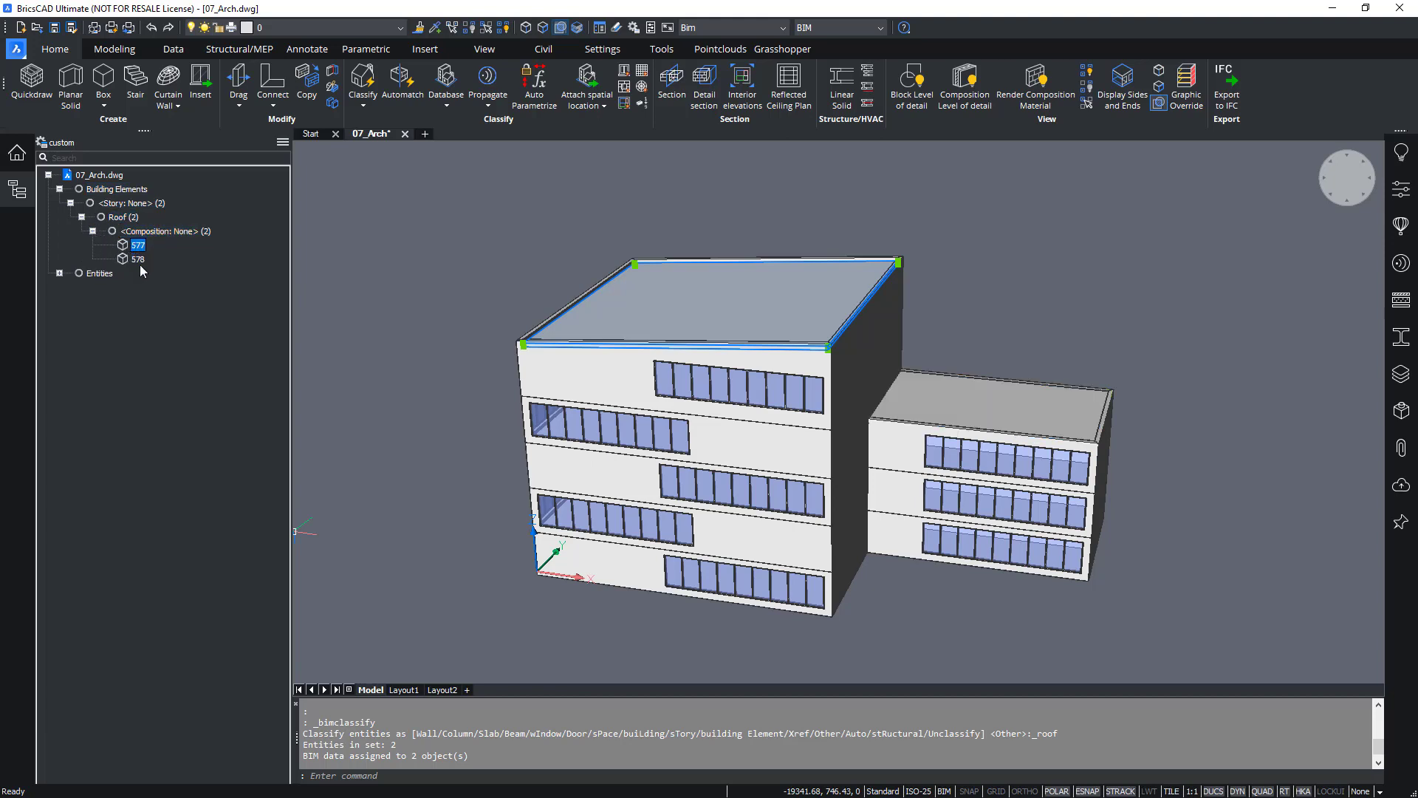
click(138, 258)
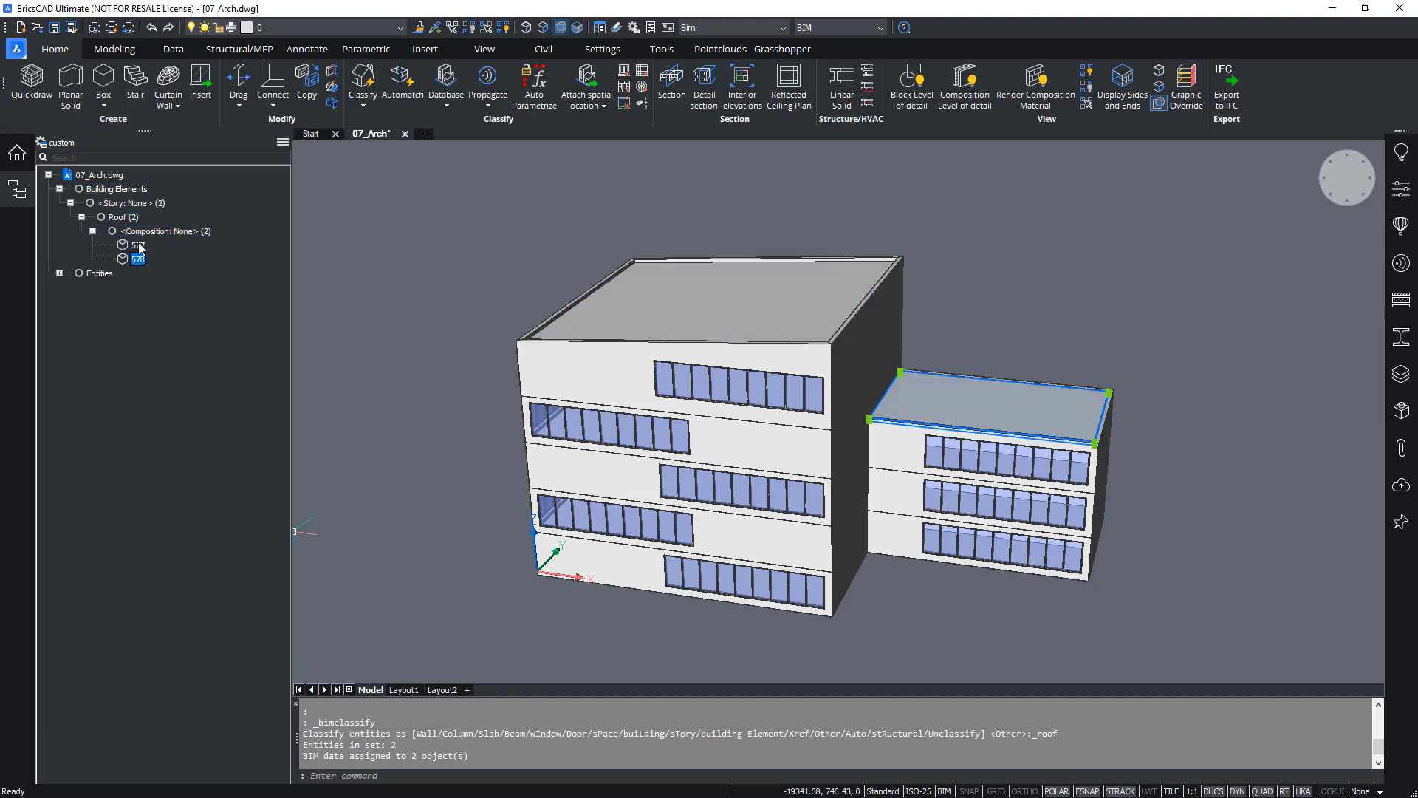
click(93, 231)
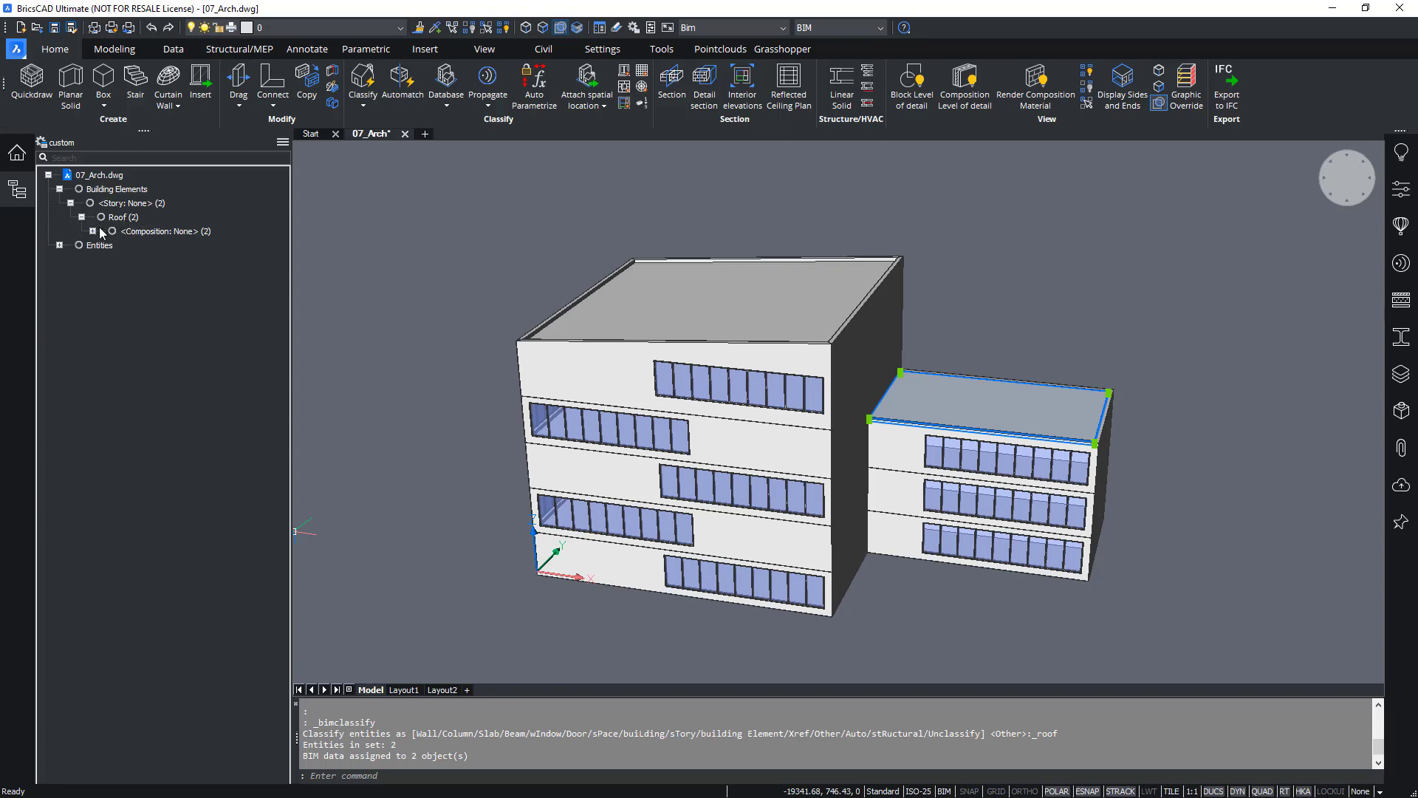
Collapse the Building Elements group and clear the selection of the roofs in the model
scroll(594, 436, down, 5)
scroll(654, 462, up, 2)
scroll(650, 460, up, 2)
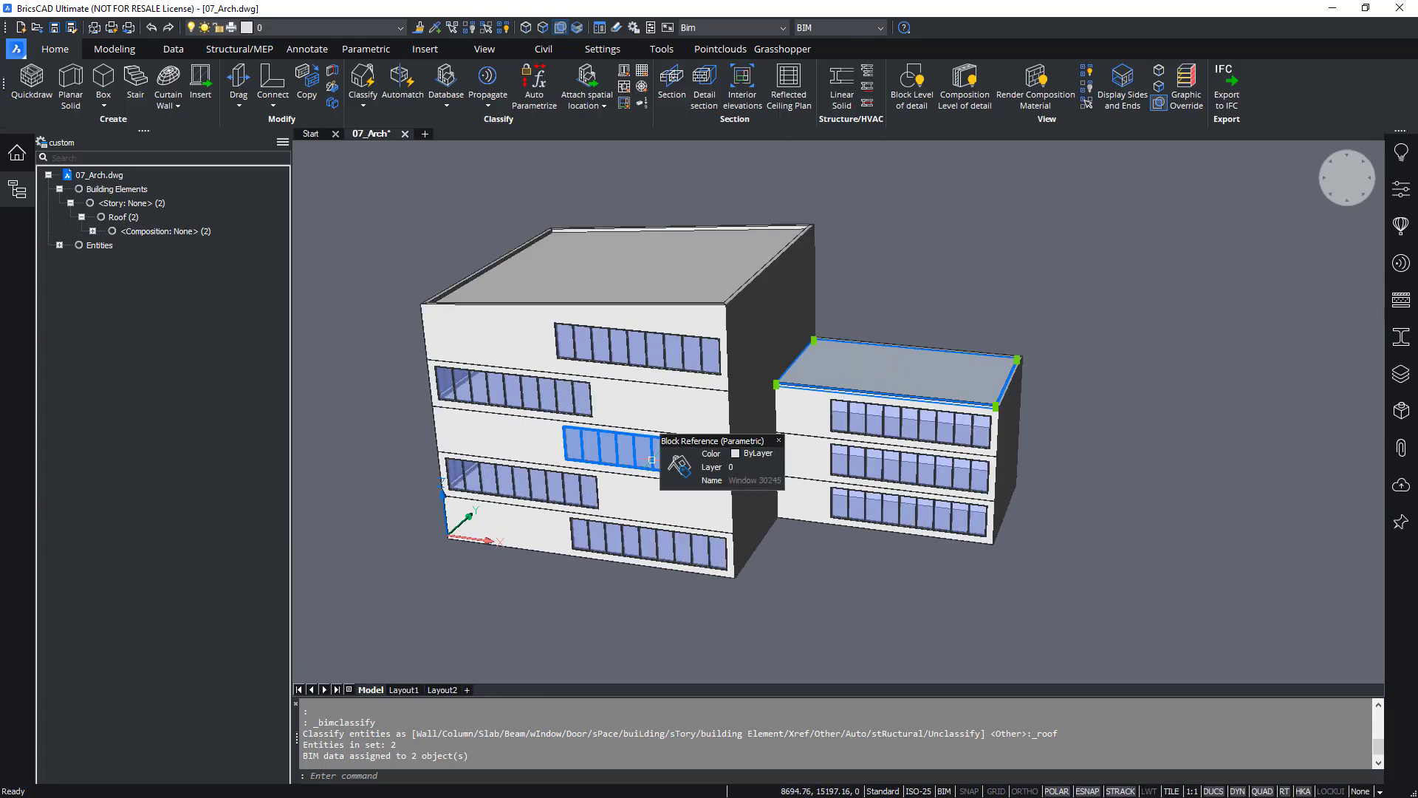
click(401, 588)
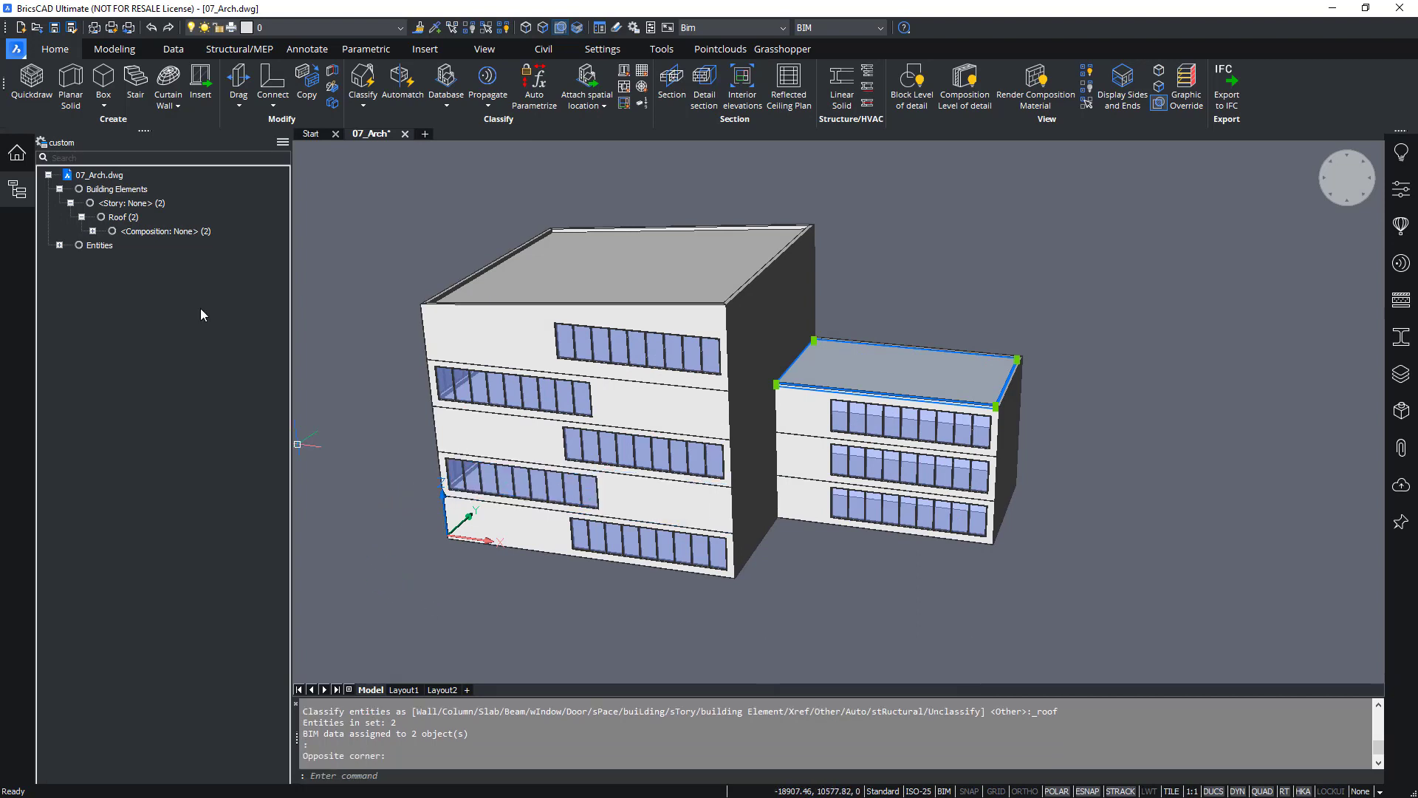
click(59, 190)
click(414, 591)
click(403, 581)
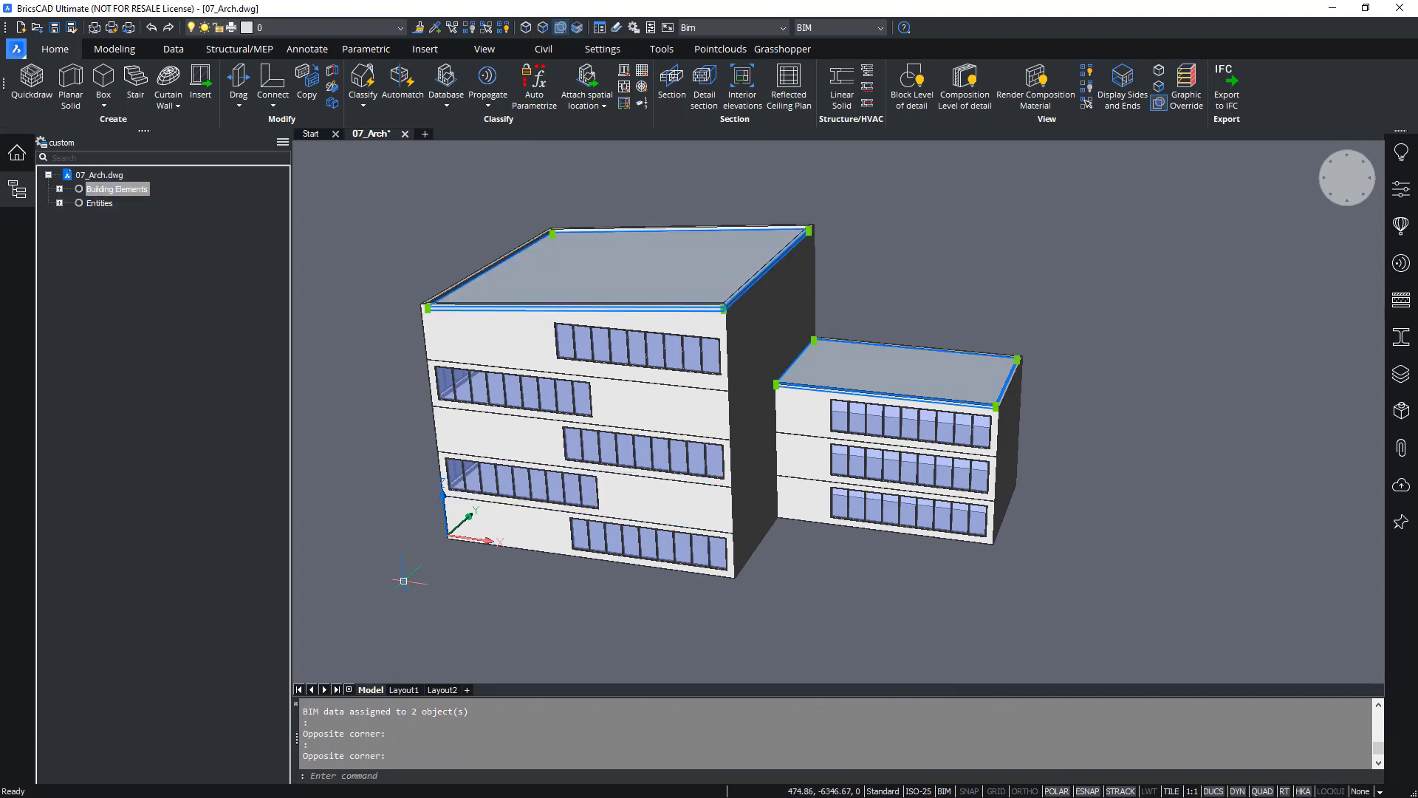
key(Escape)
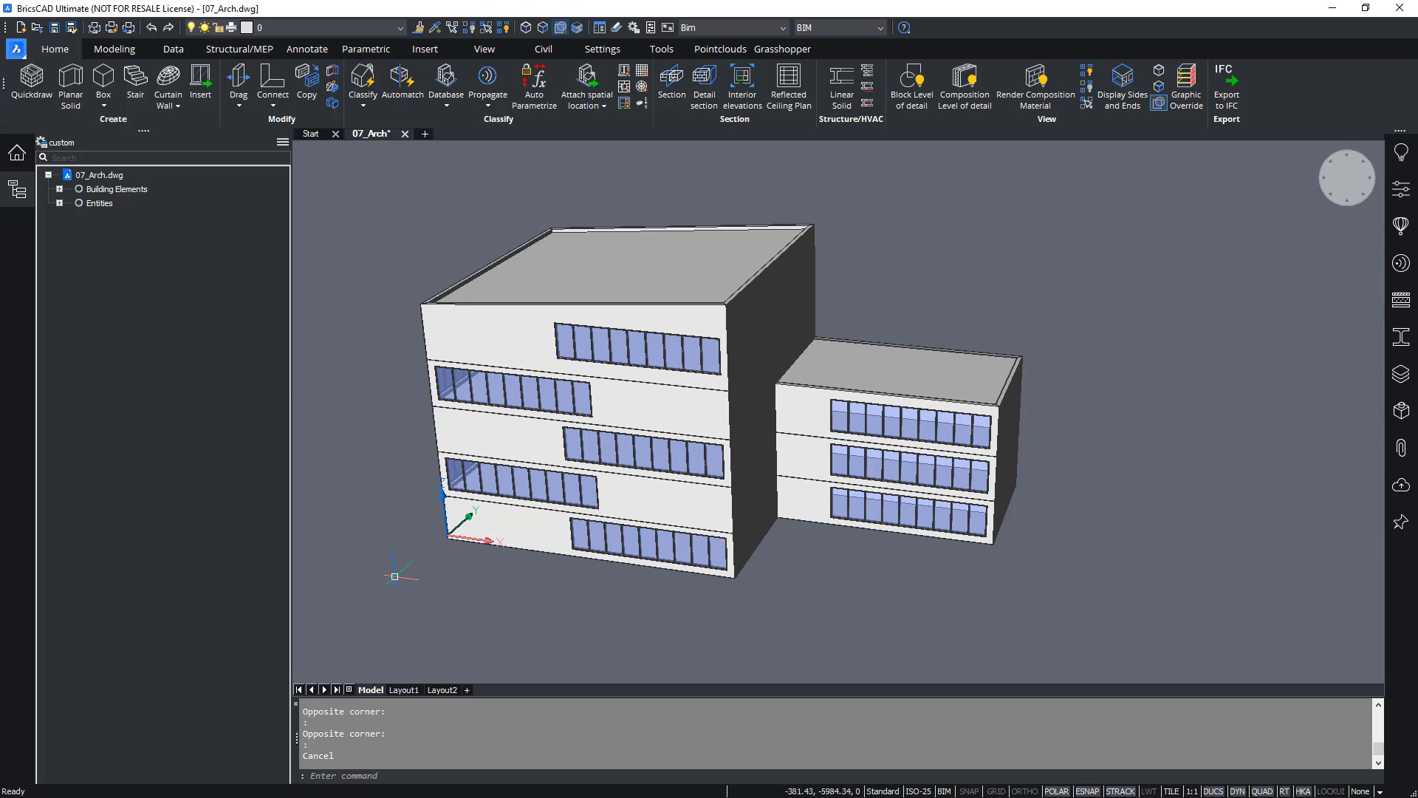
Run Bimify on the entire drawing with Auto Detect discipline, auto-classification, profiles, spatial locations, spaces, and elevation and floor plan sections enabled
right_click(748, 636)
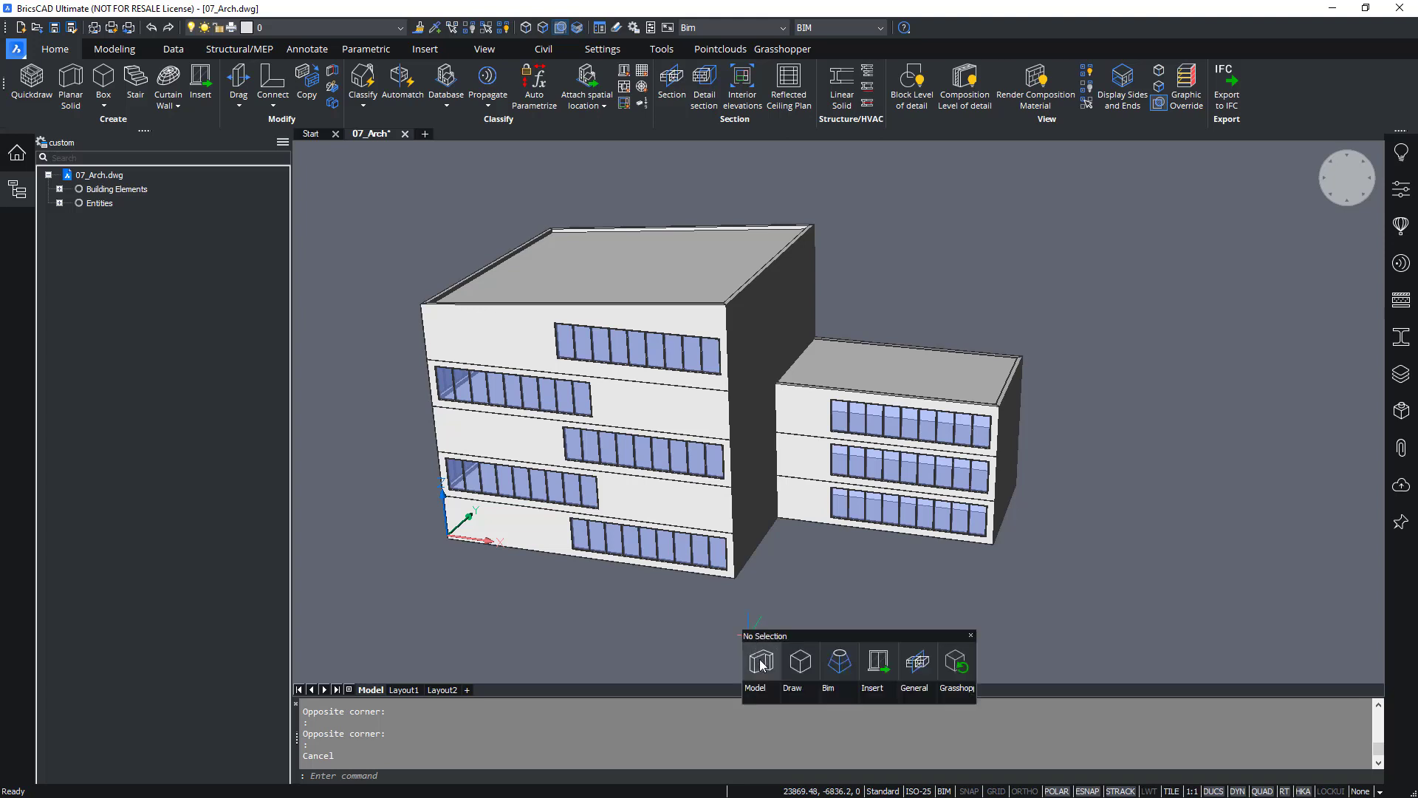
mouse_move(846, 668)
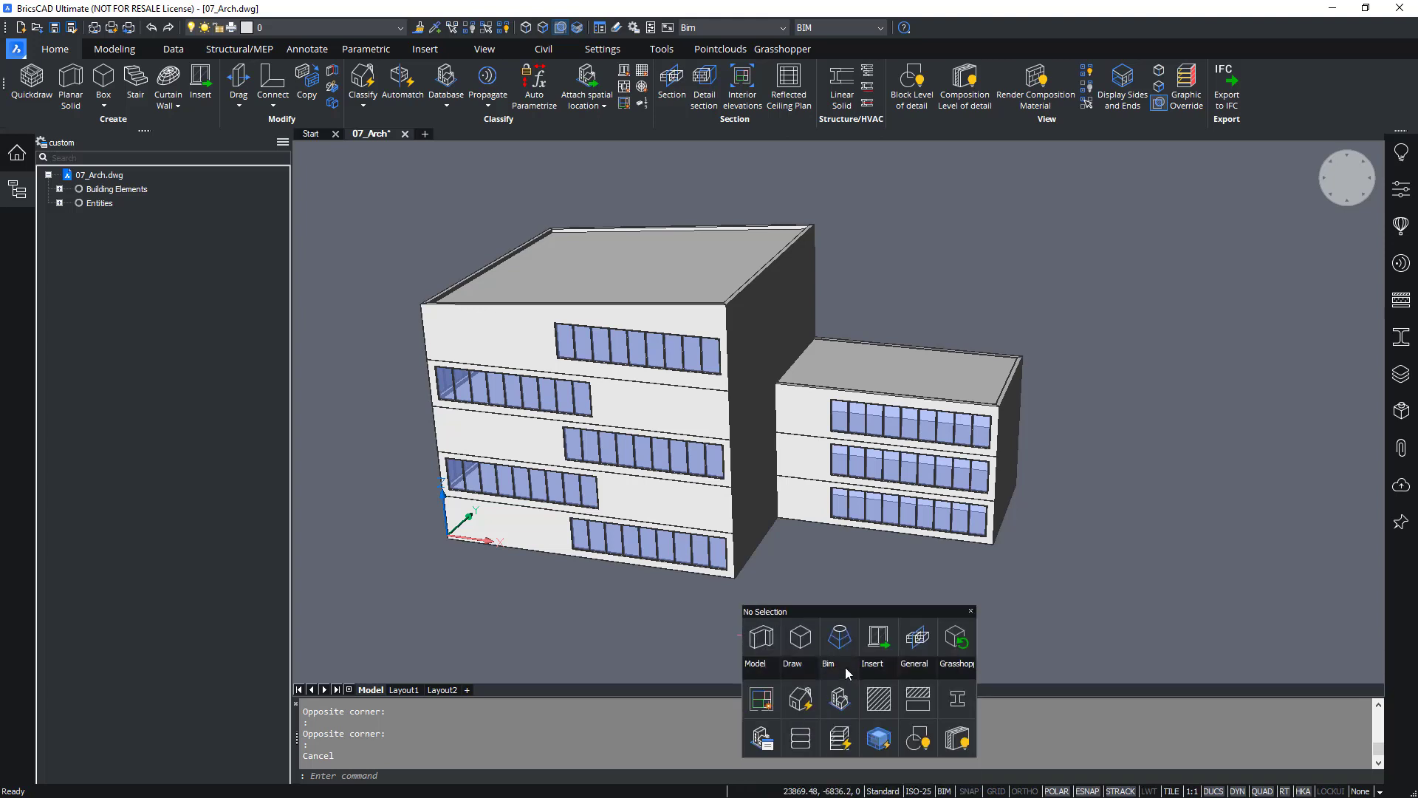
click(810, 703)
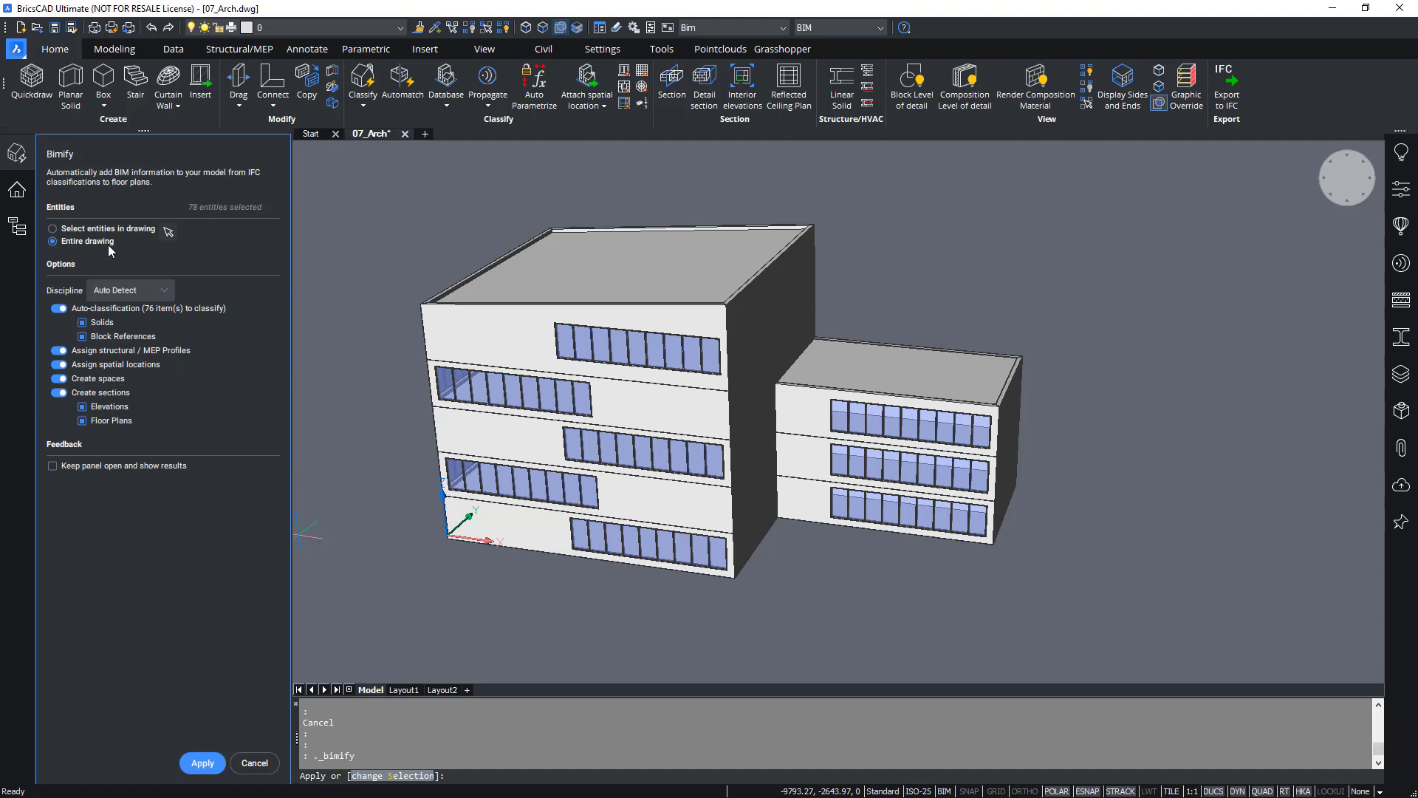
click(122, 291)
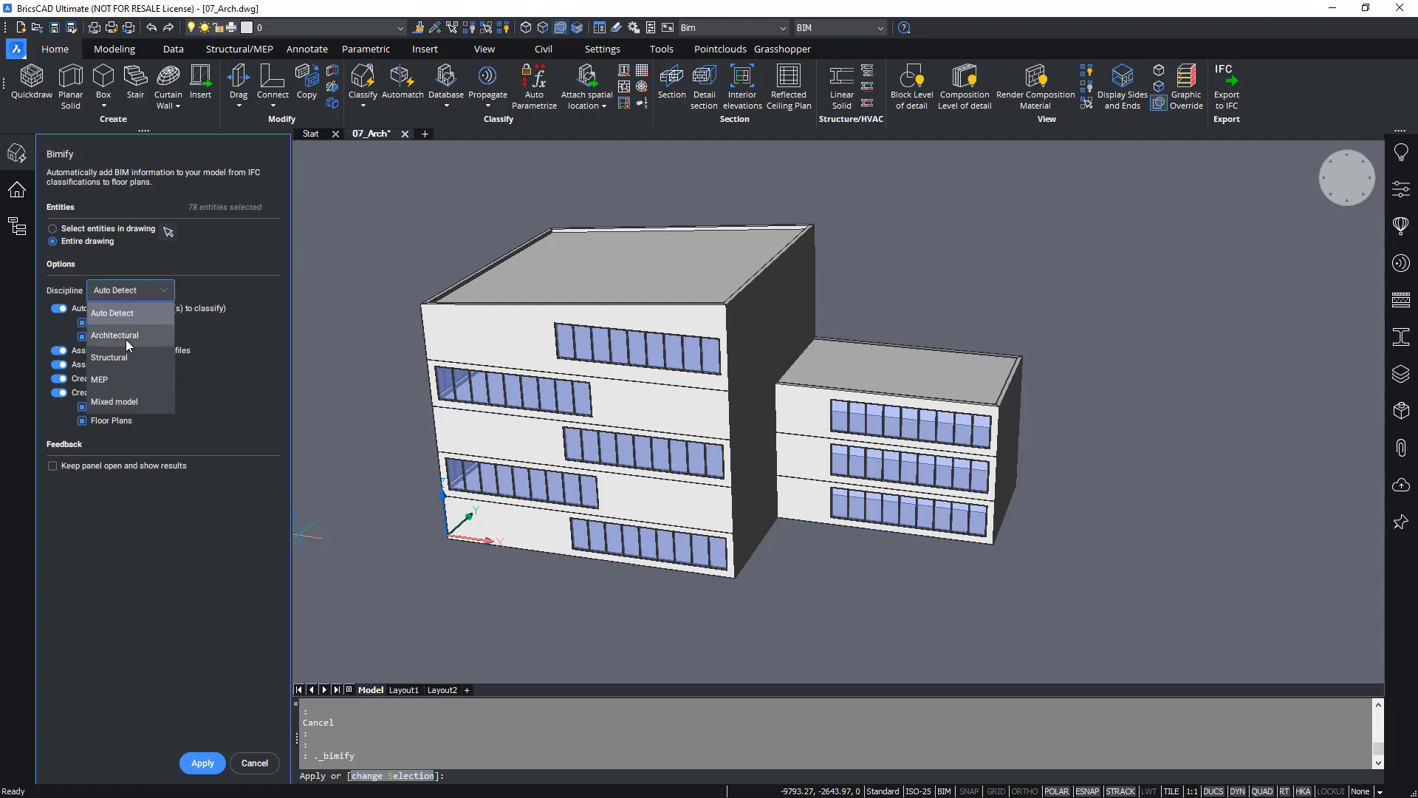
click(192, 286)
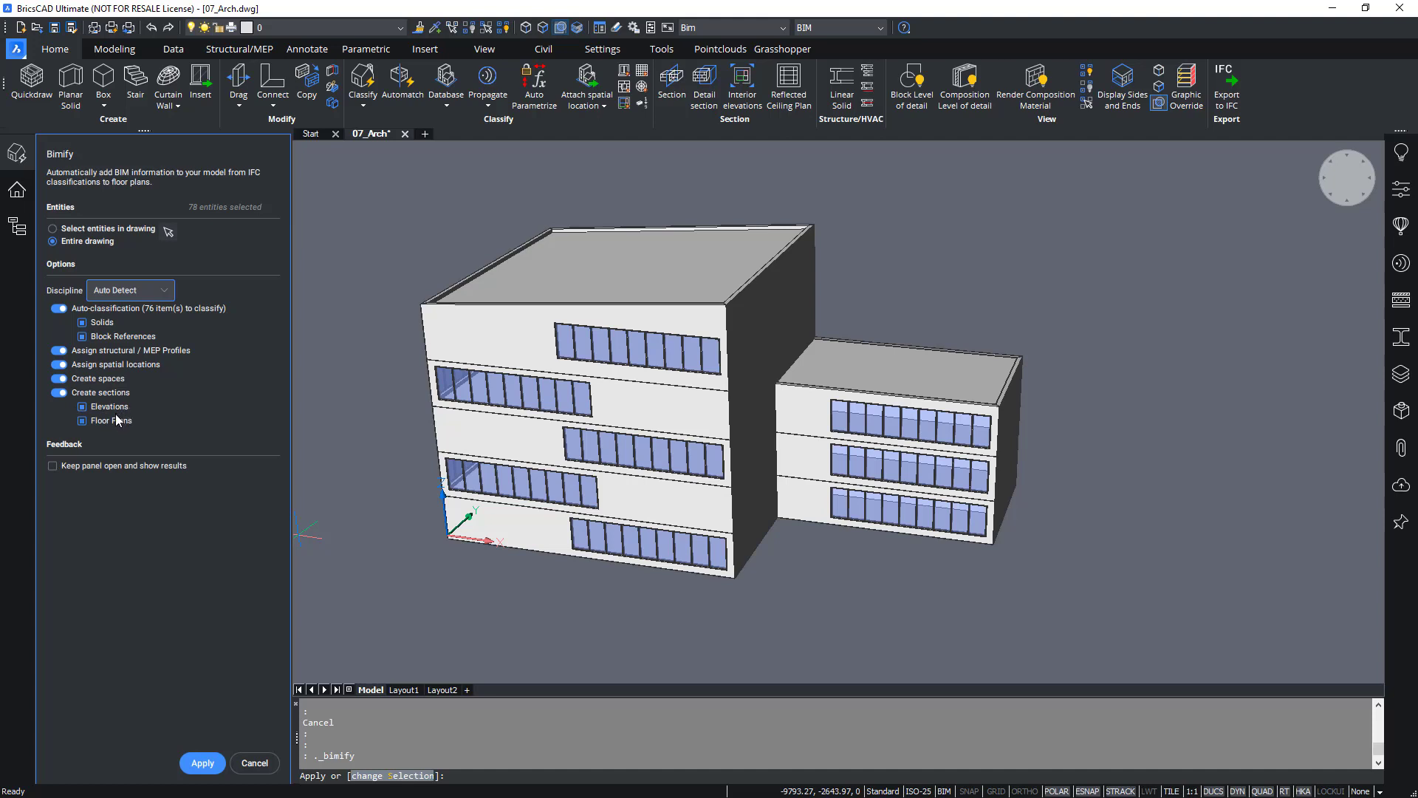
click(194, 772)
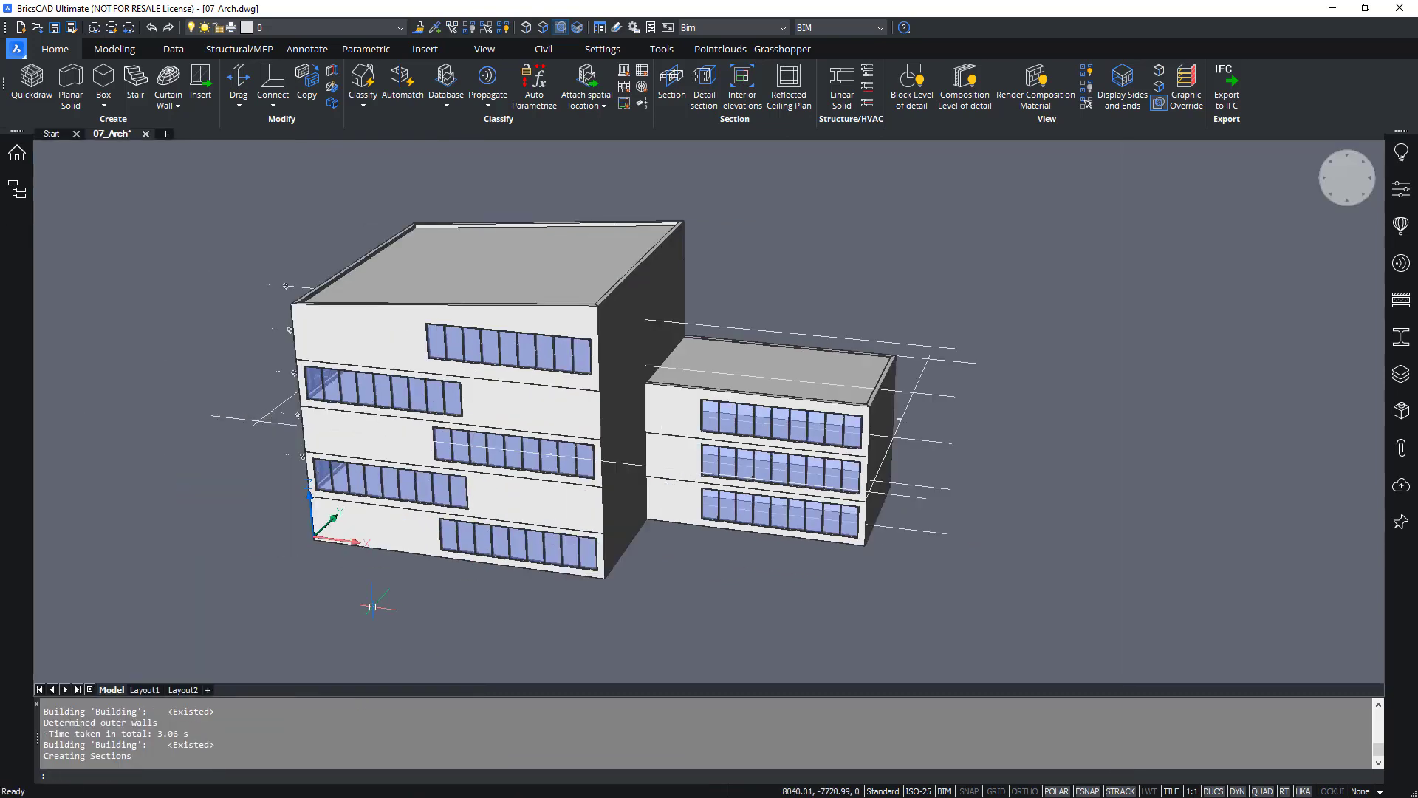
Show the structure tree again and highlight the Building Elements group and the Sections group in the model
click(25, 196)
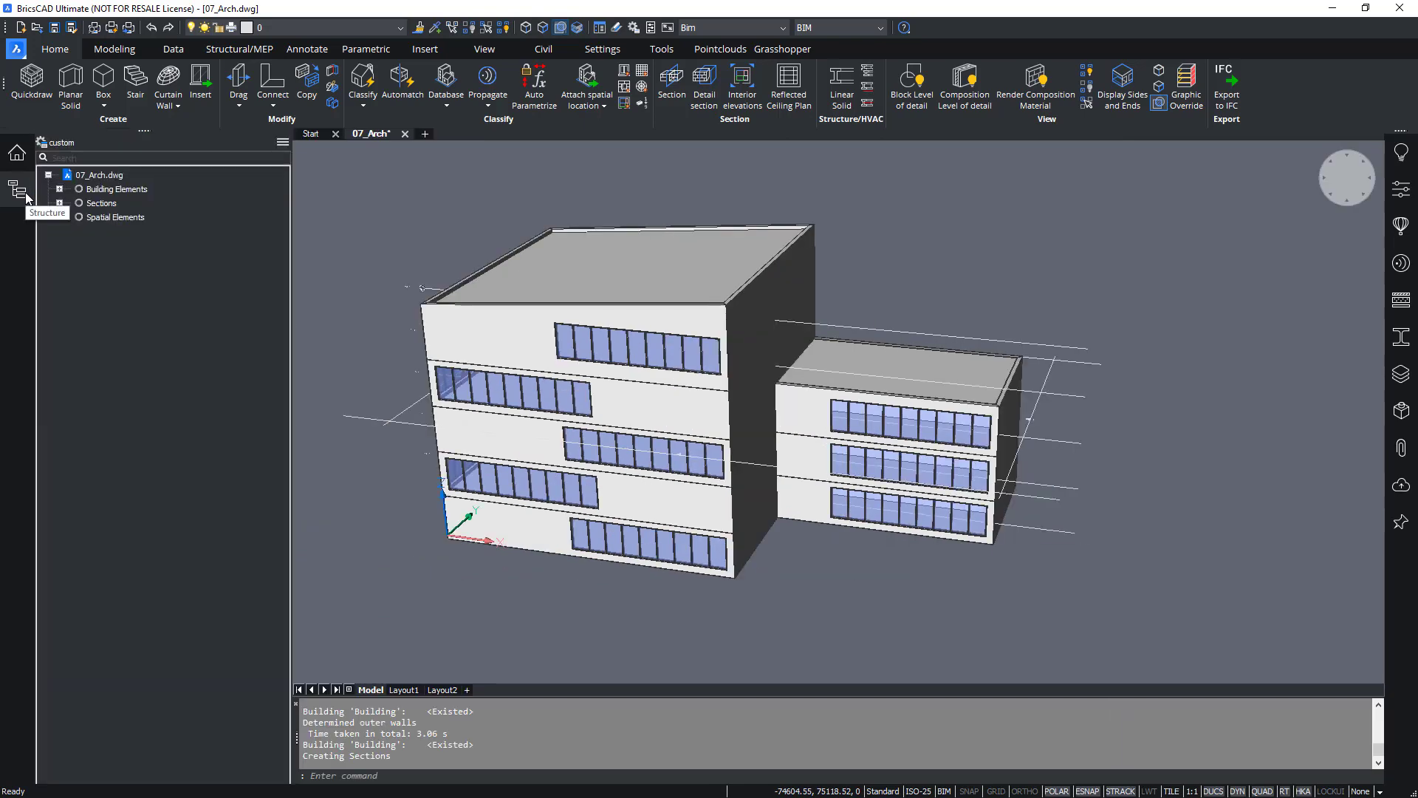
click(104, 190)
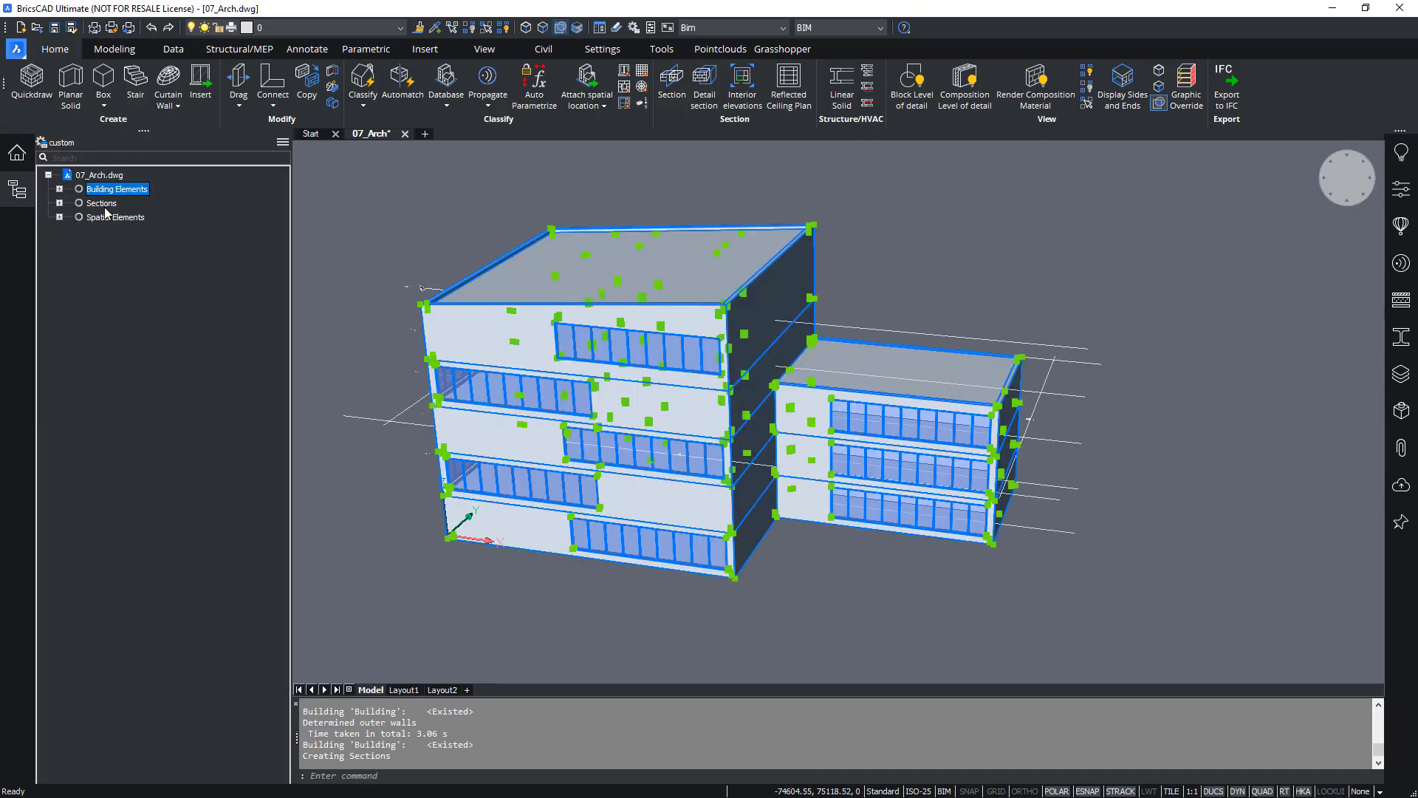
click(104, 204)
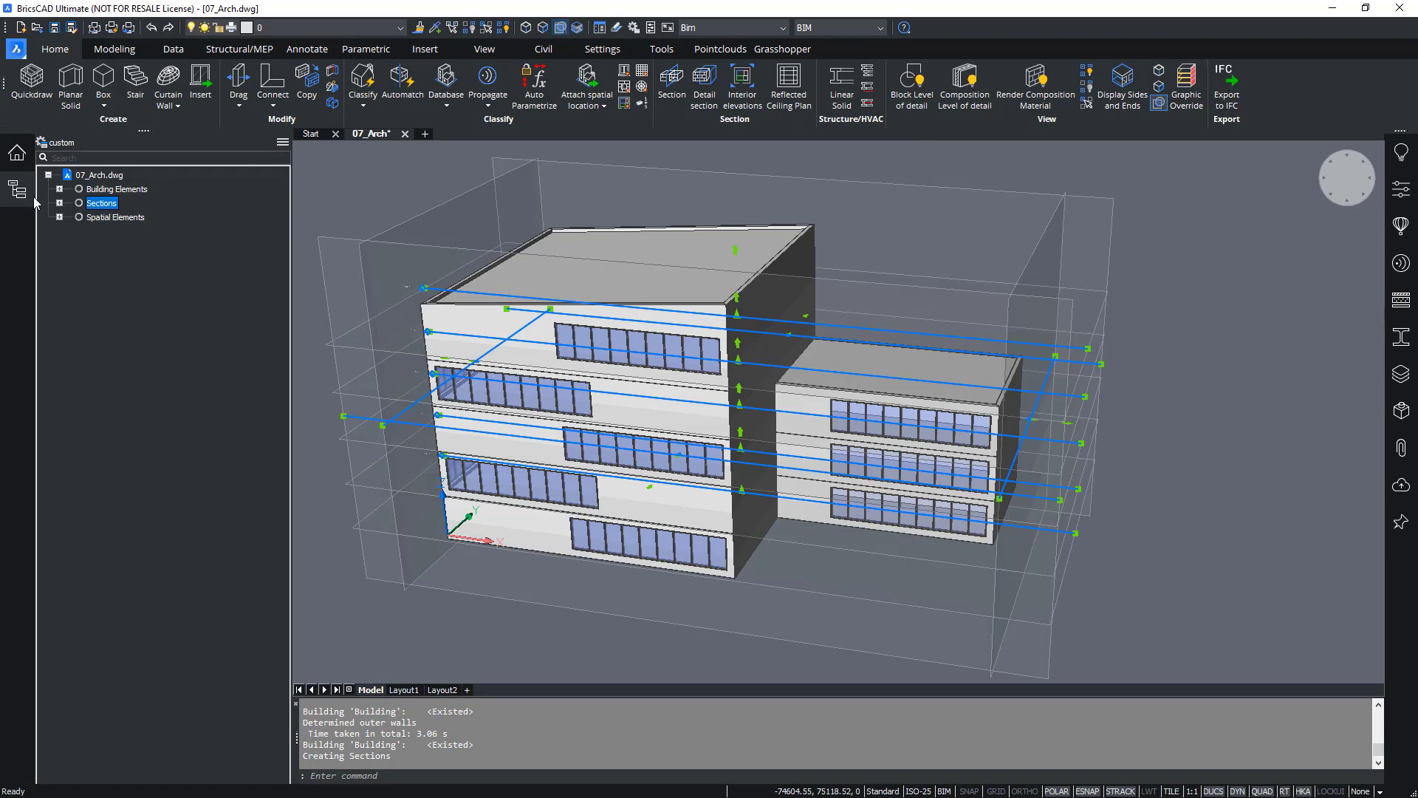
Expand Building Elements by story and highlight the elements of Floor 0 through Floor 4 one after another
click(59, 189)
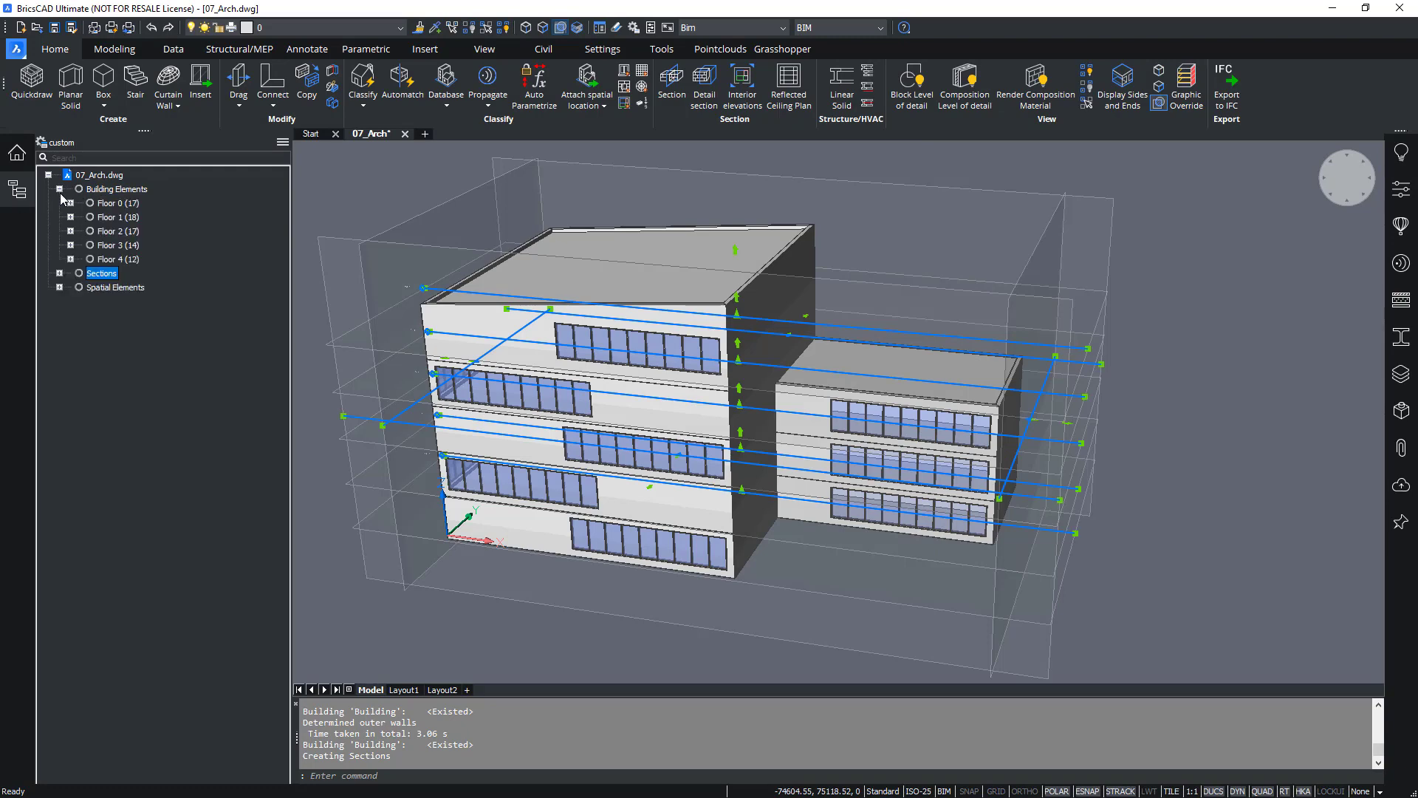
click(119, 203)
click(116, 218)
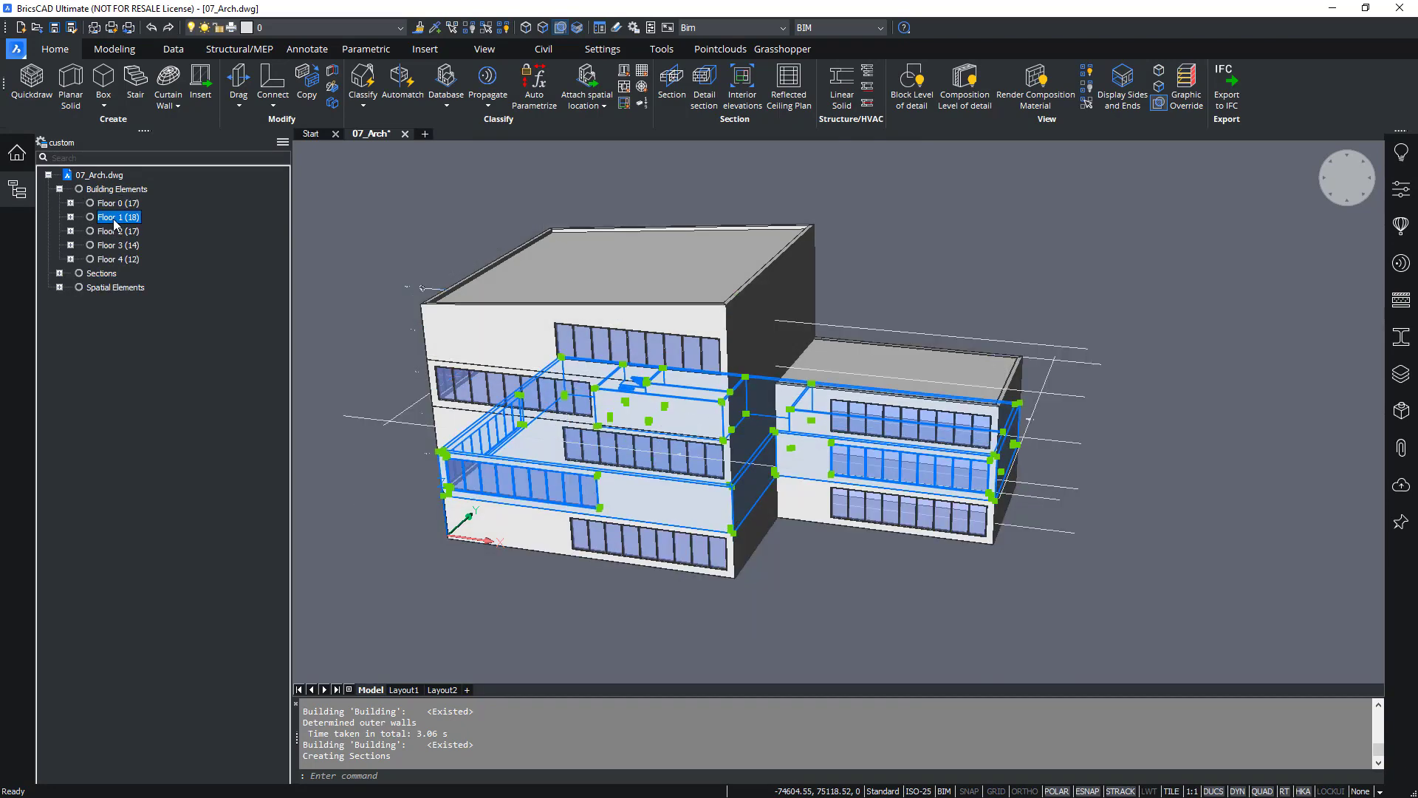
click(113, 232)
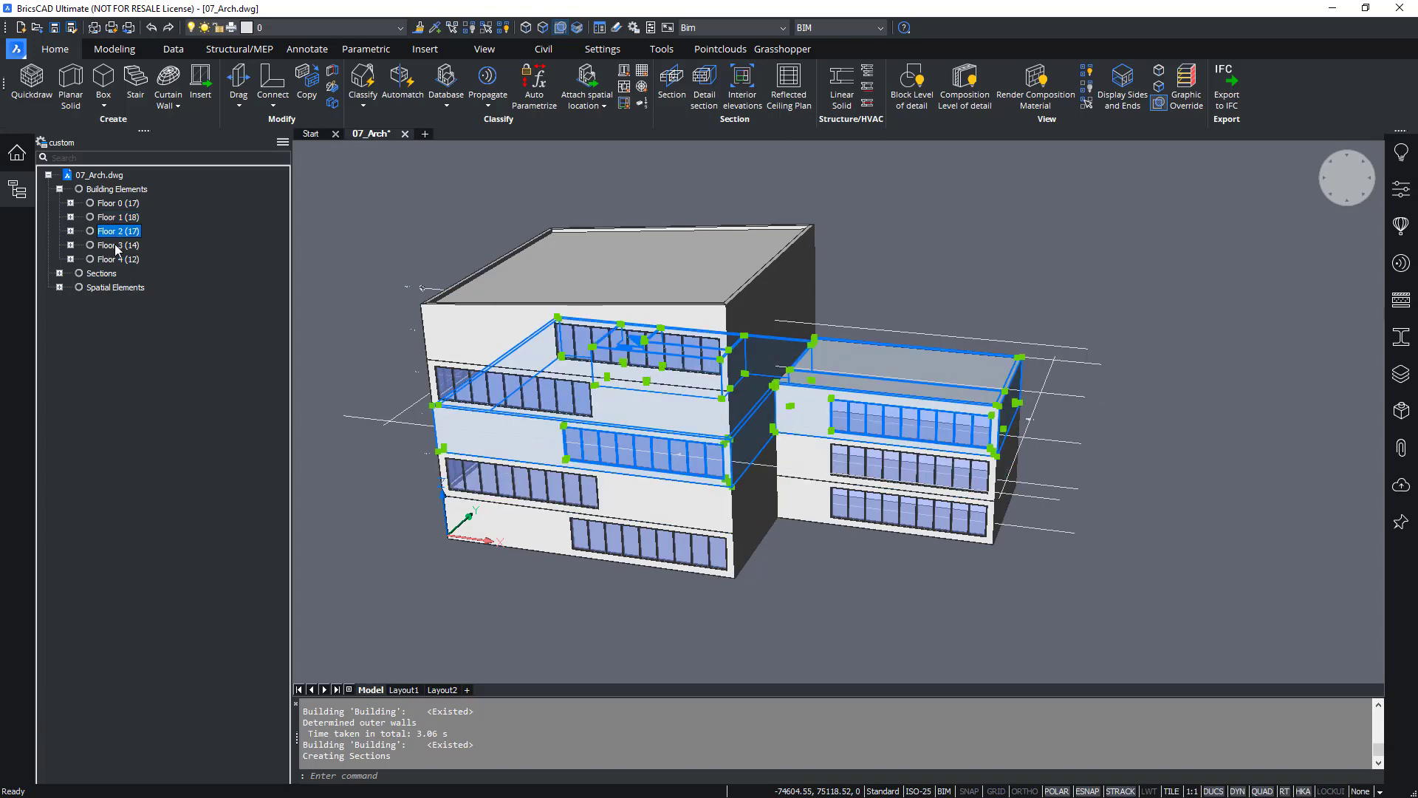
click(116, 247)
click(116, 260)
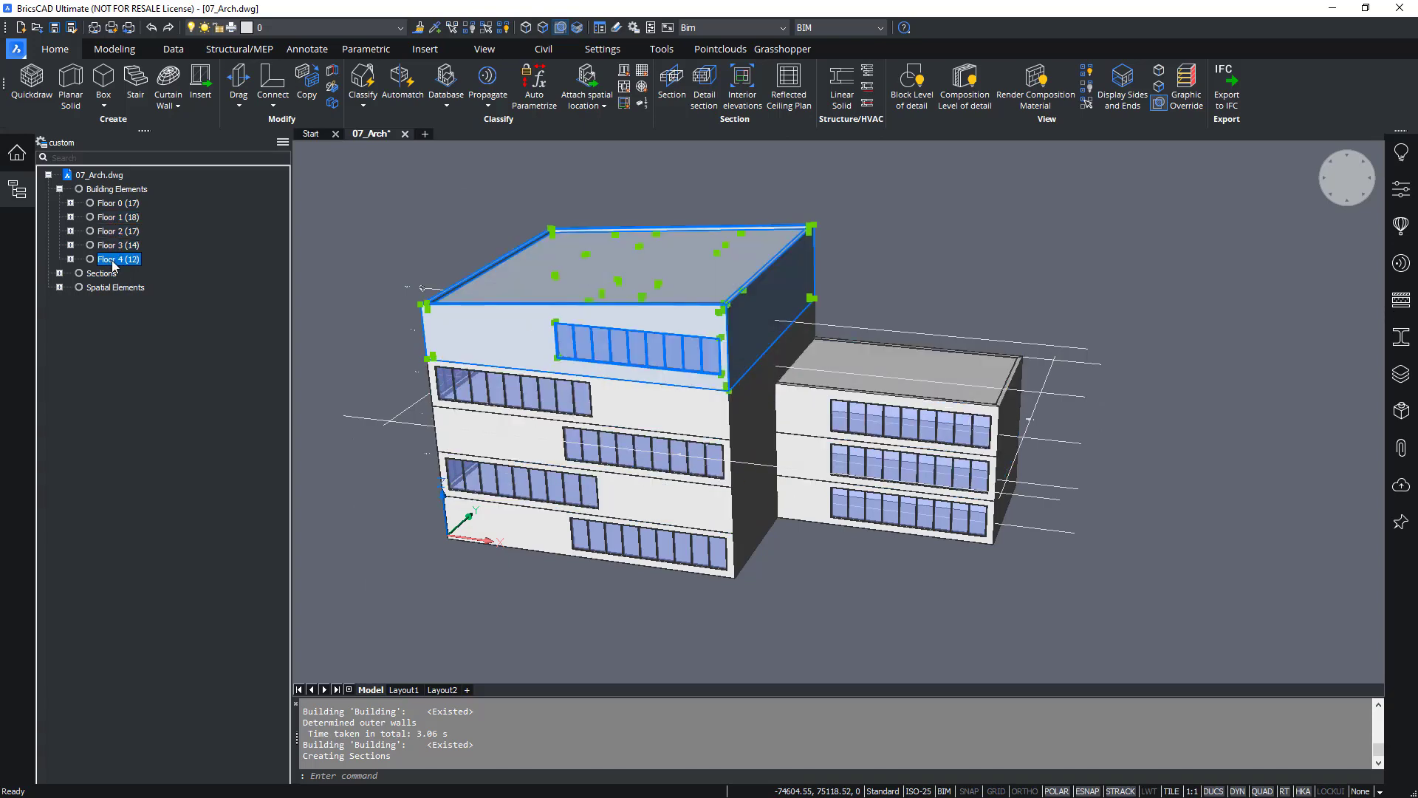
Expand Floor 0 and highlight its Slab, Stair, Wall and Window elements in the model
click(71, 203)
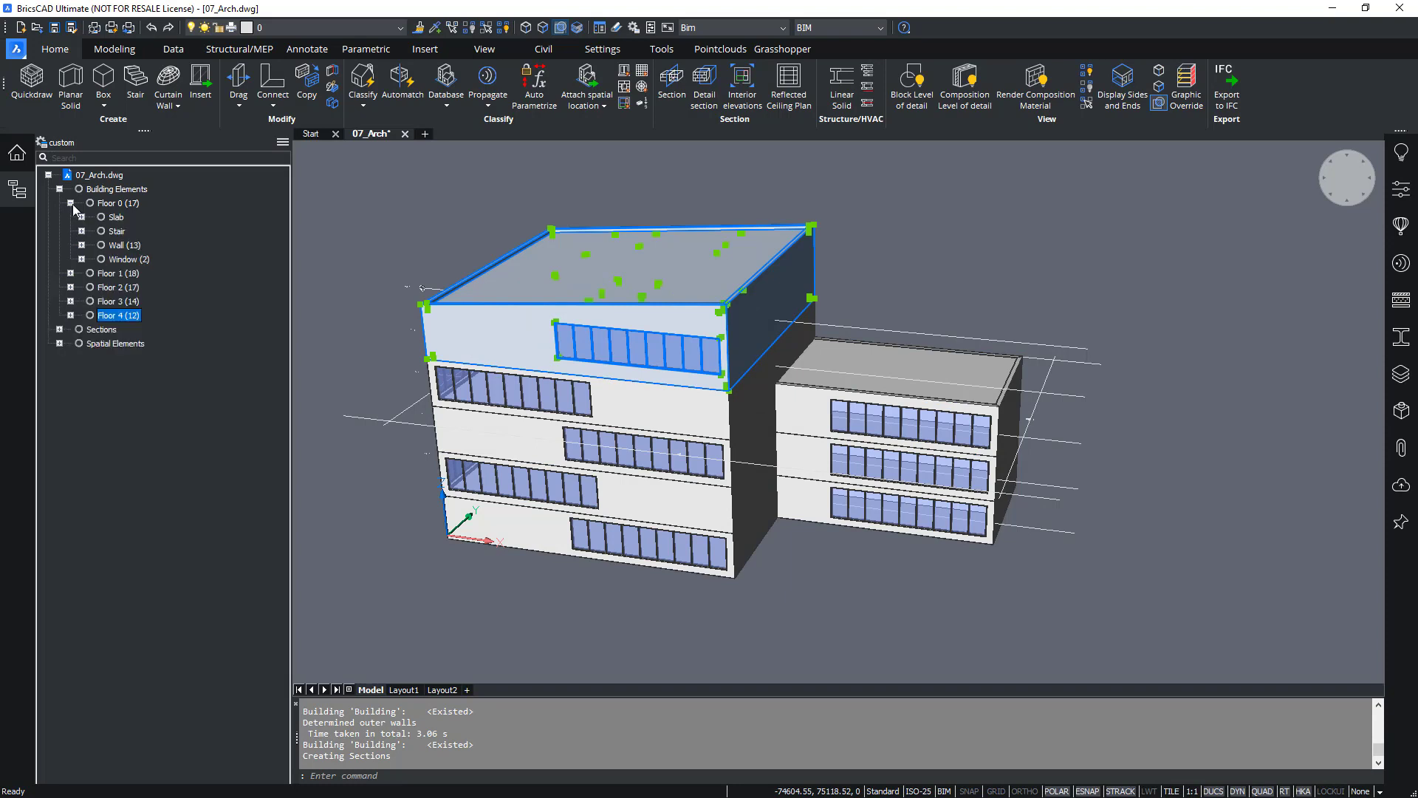
click(116, 218)
click(117, 231)
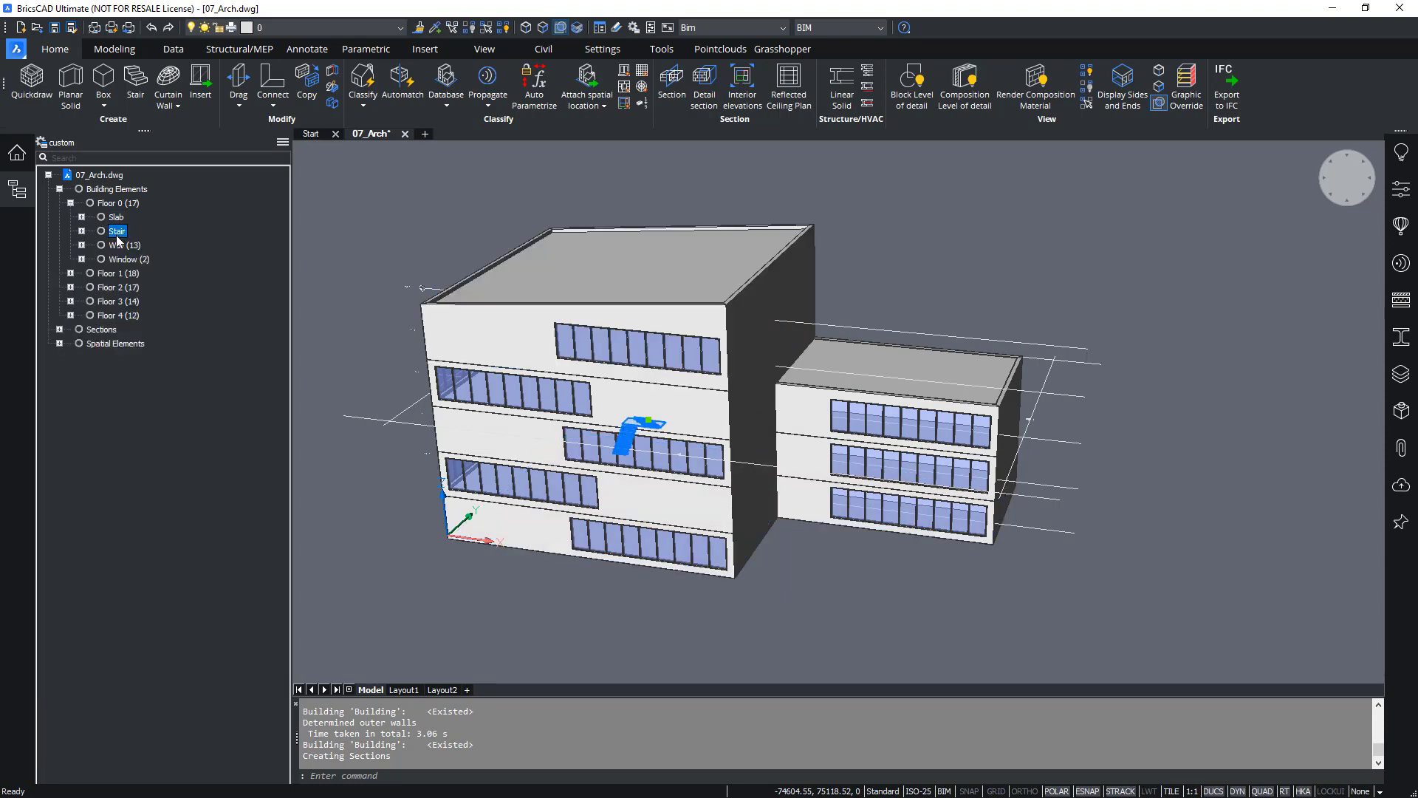
click(116, 246)
click(119, 260)
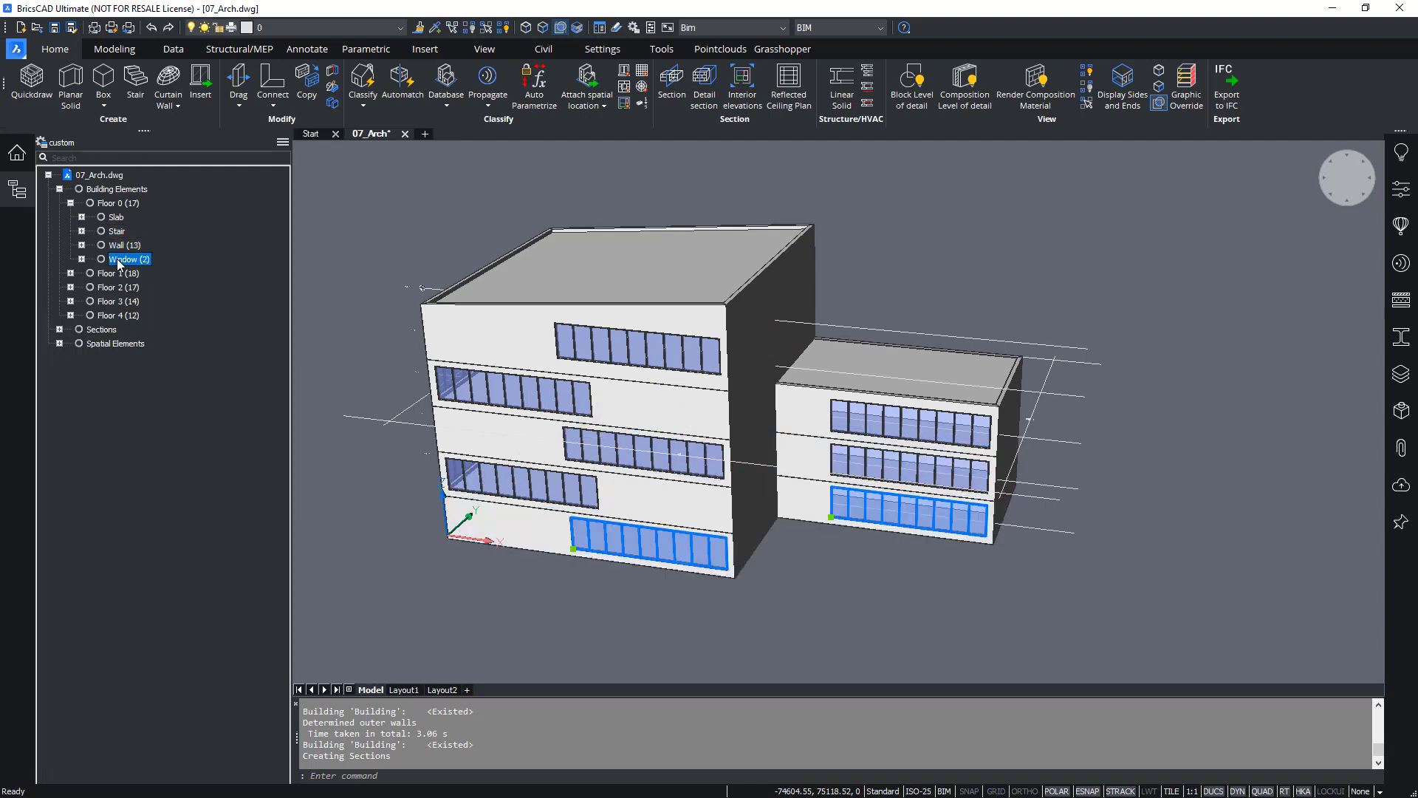
Expand the Floor 0 walls down to thickness and compare the 150 mm and 300 mm wall groups in the model
click(82, 245)
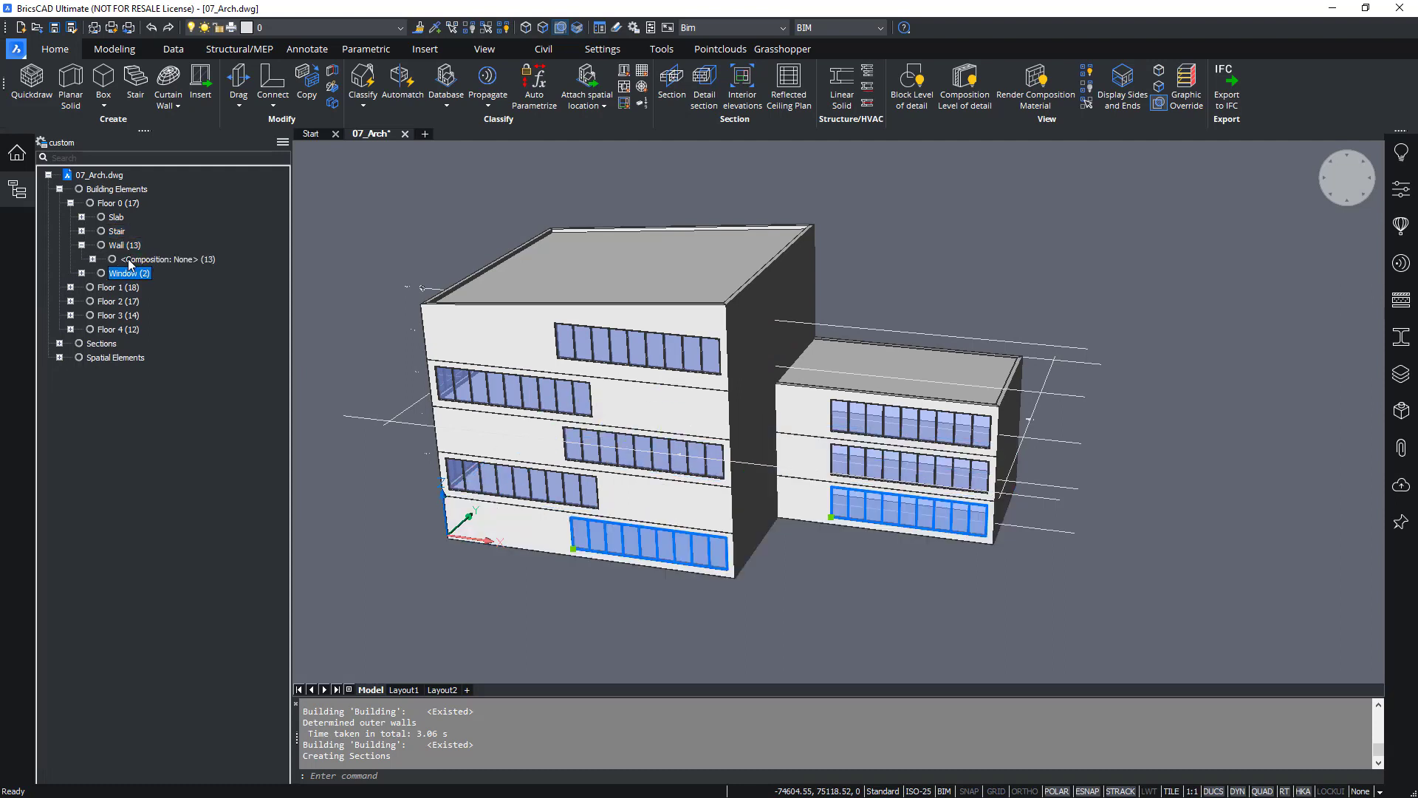
click(93, 259)
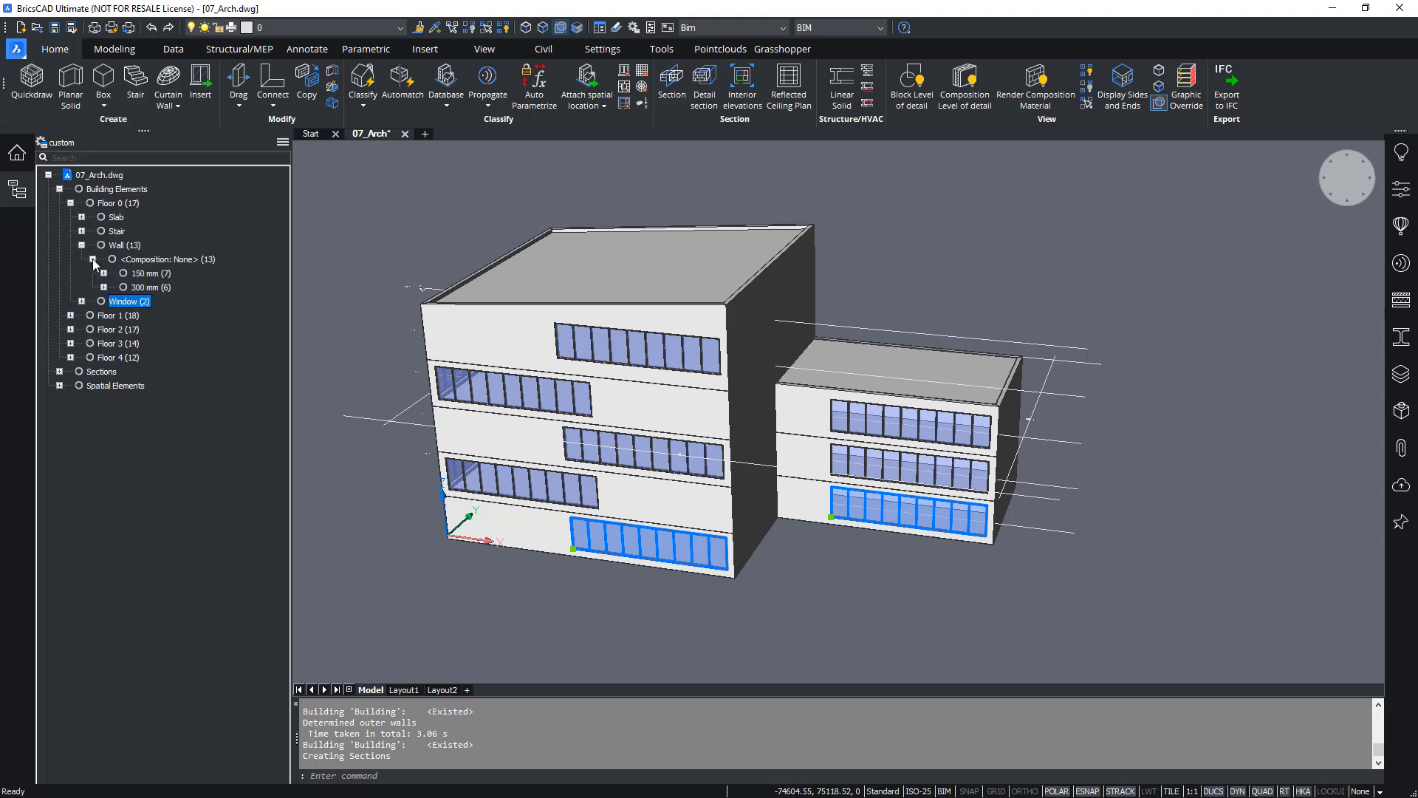
click(148, 261)
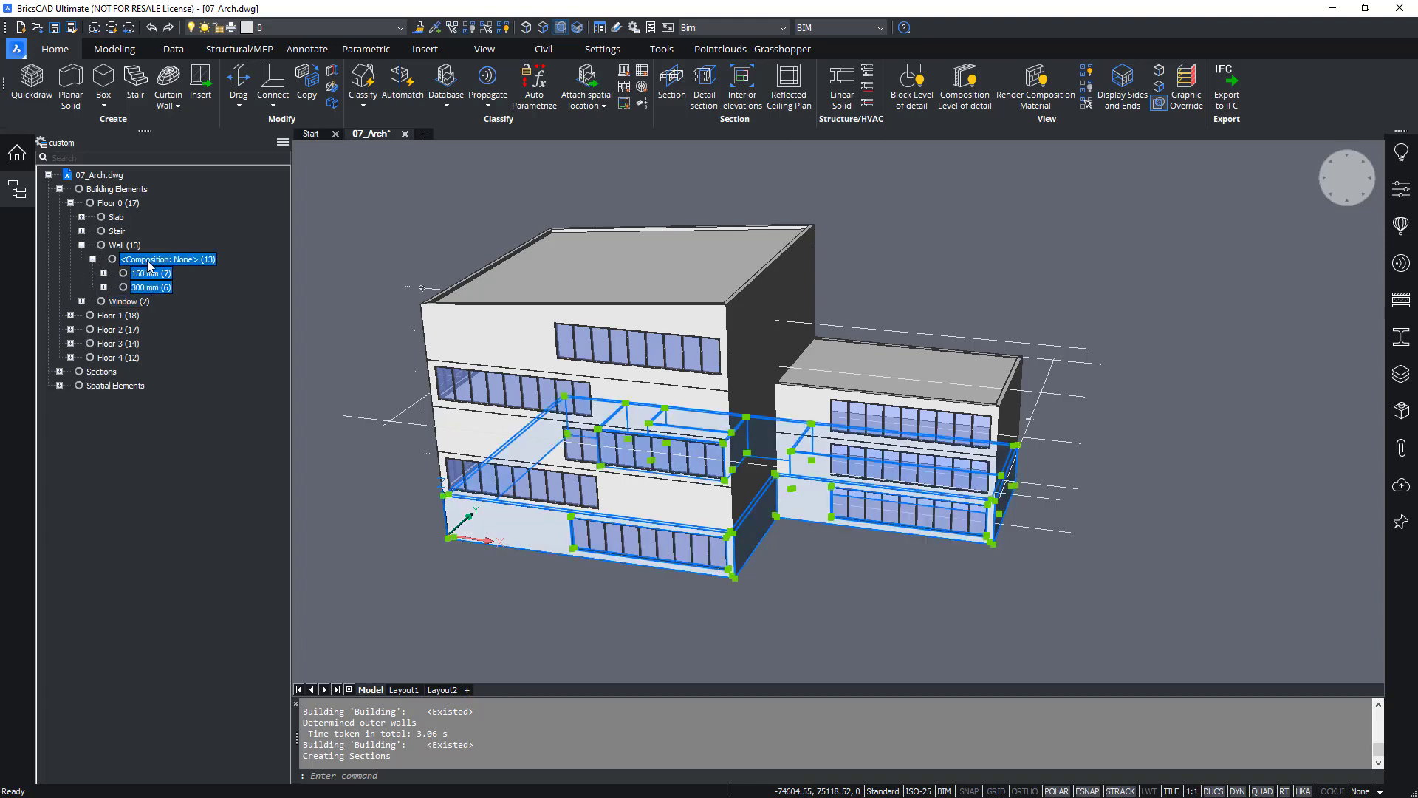
click(147, 273)
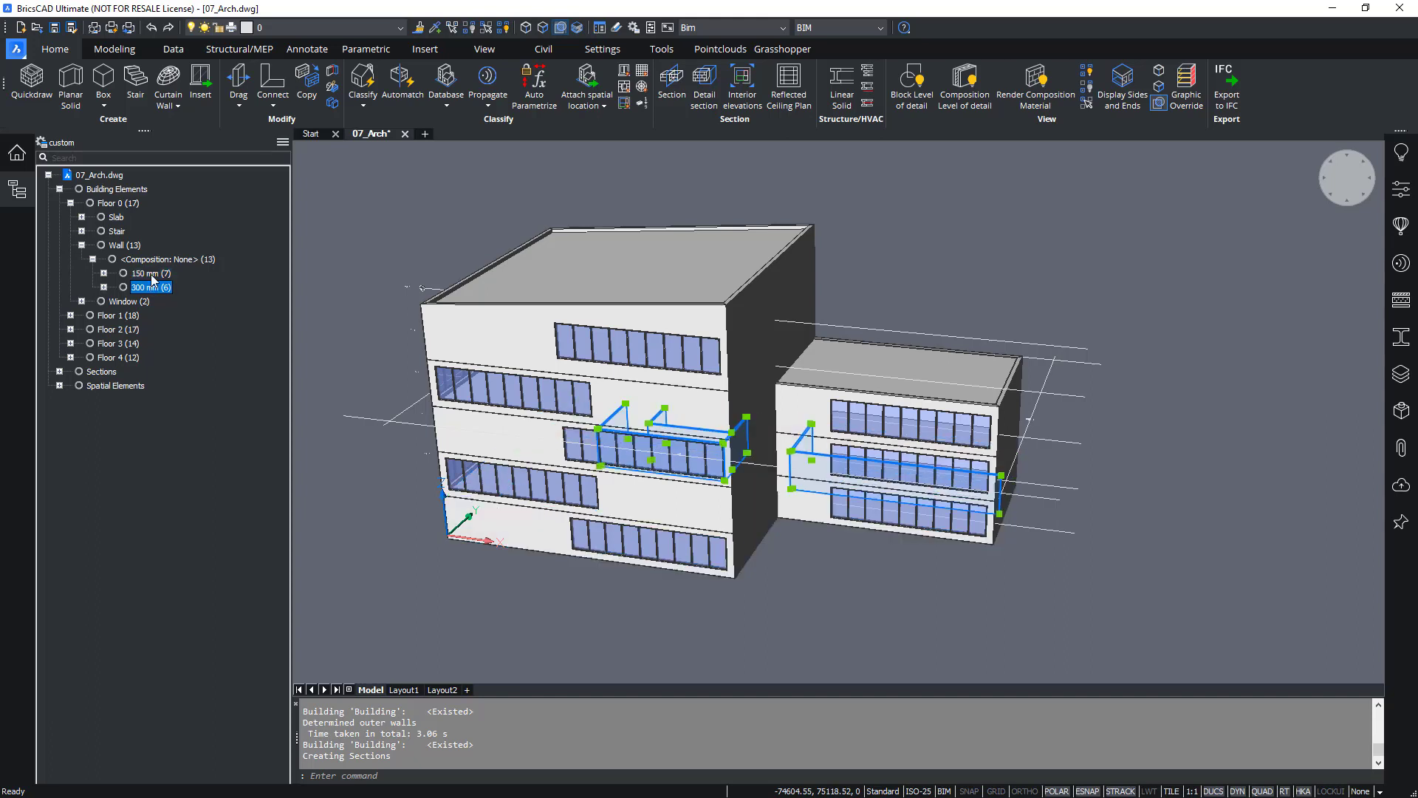
click(131, 301)
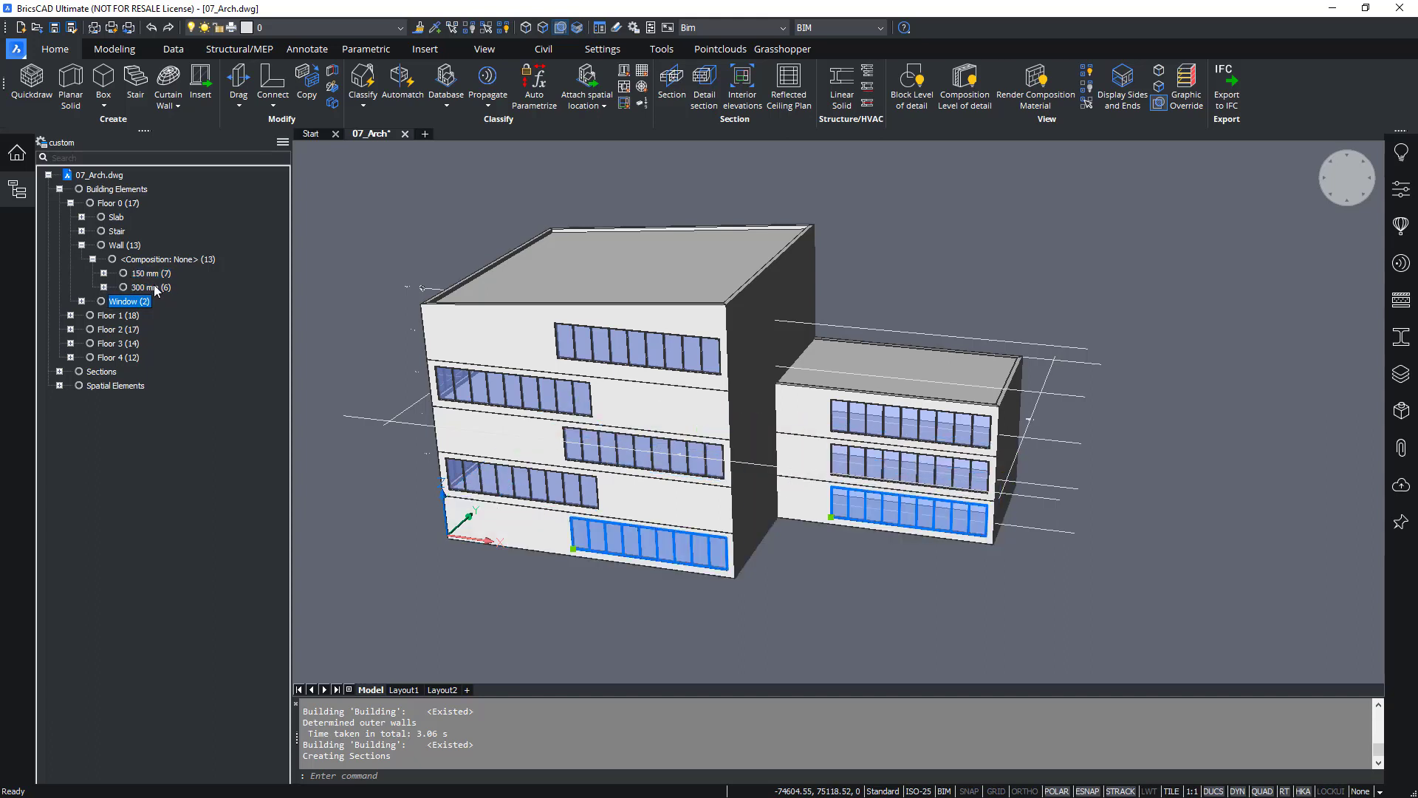
click(152, 288)
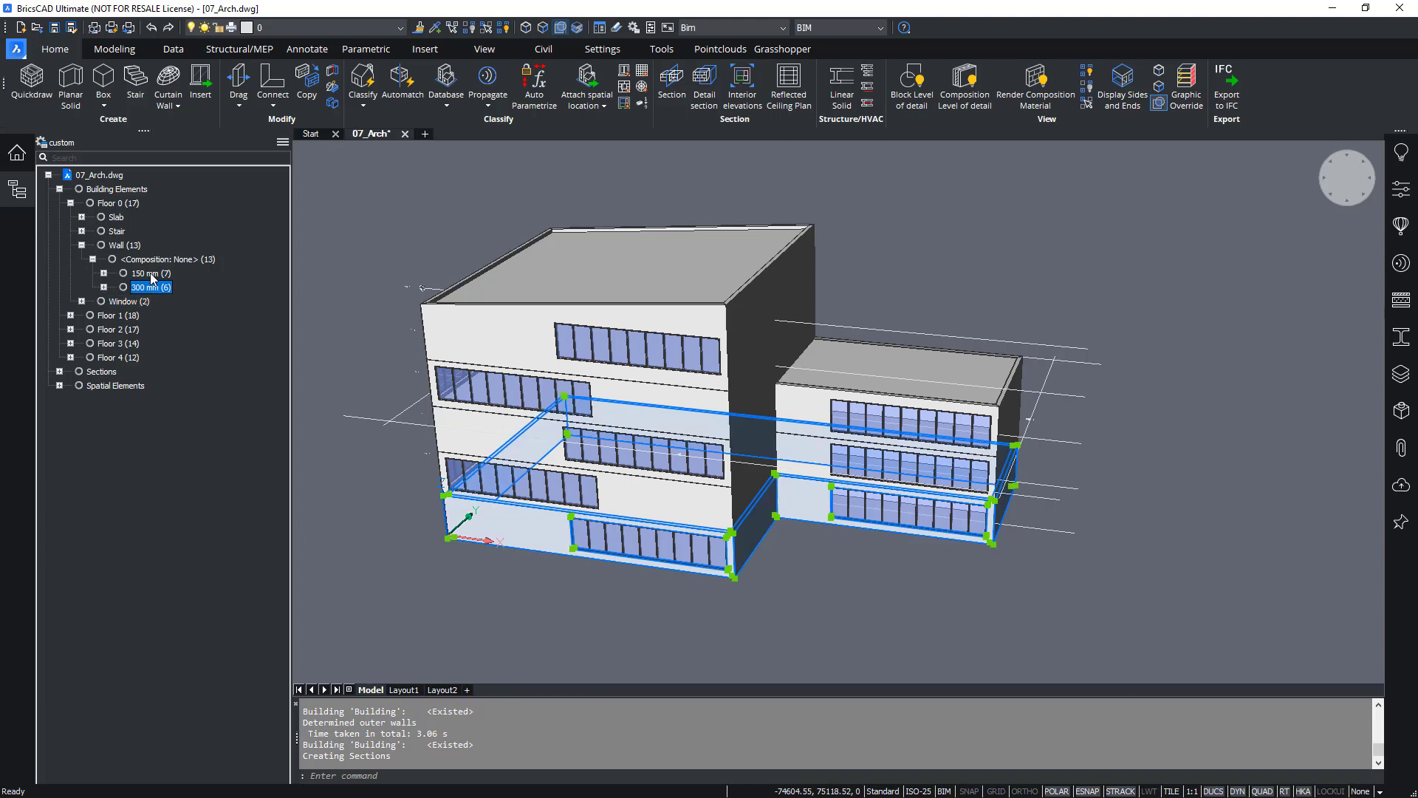
click(148, 274)
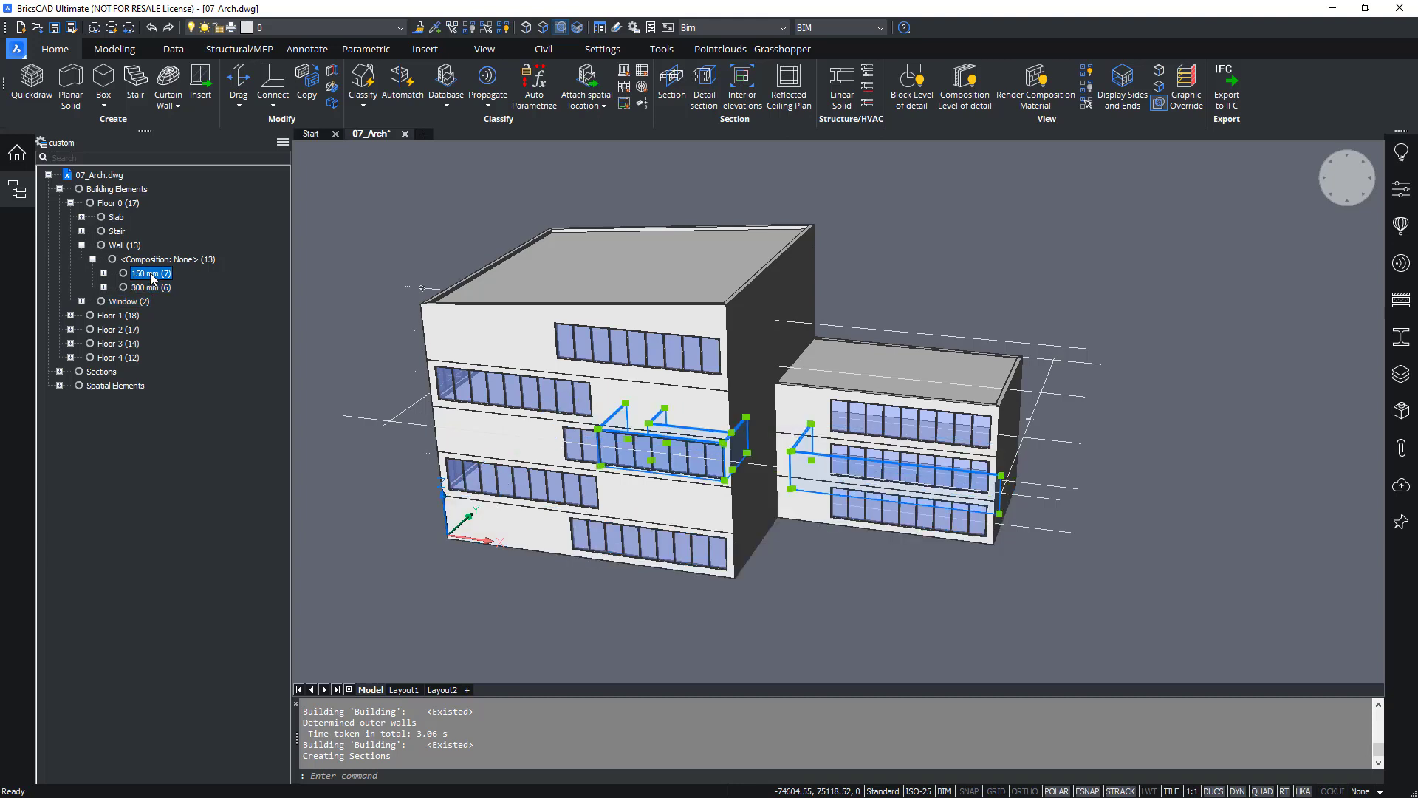
Highlight the 300 mm walls of Floor 0 and switch the structure tree to the bim configuration
click(152, 287)
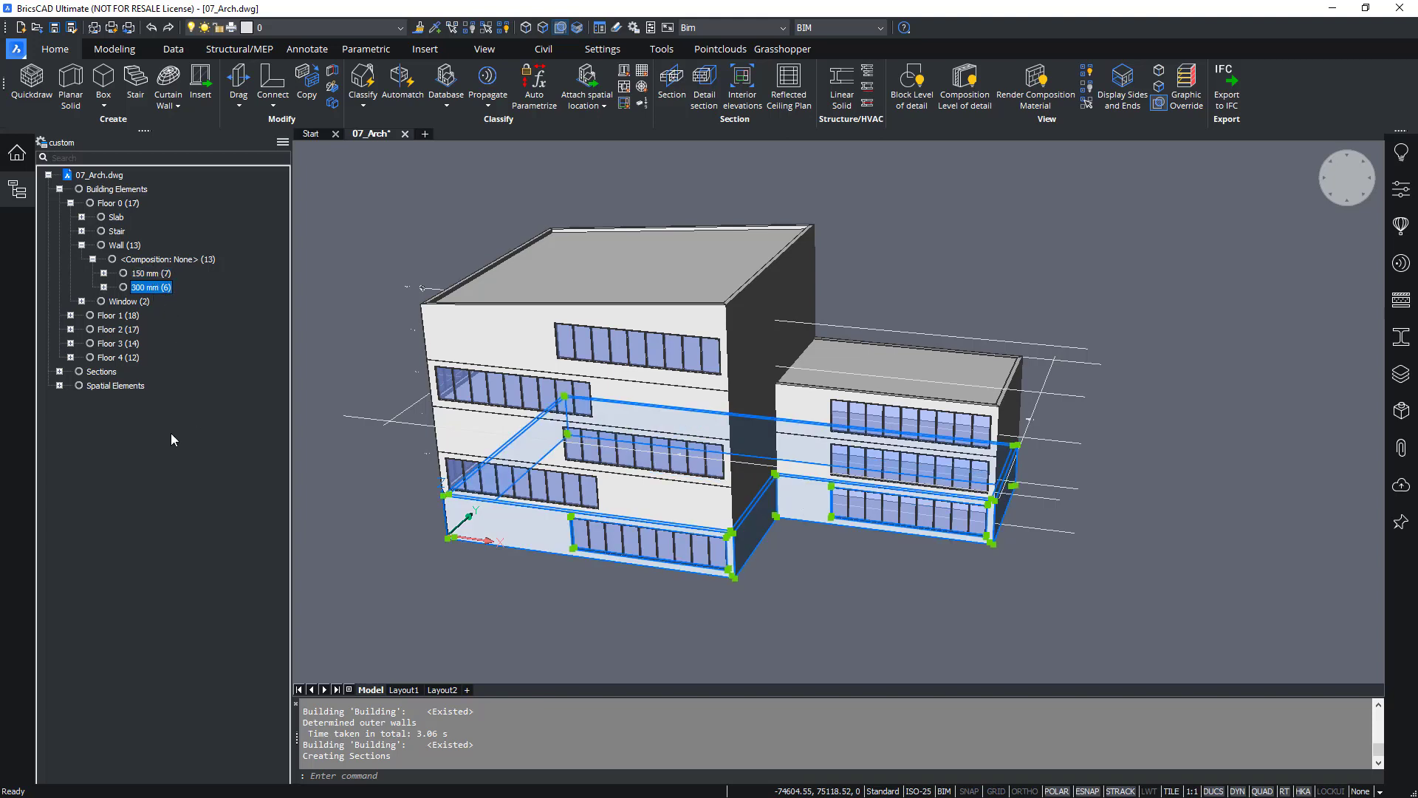
click(283, 142)
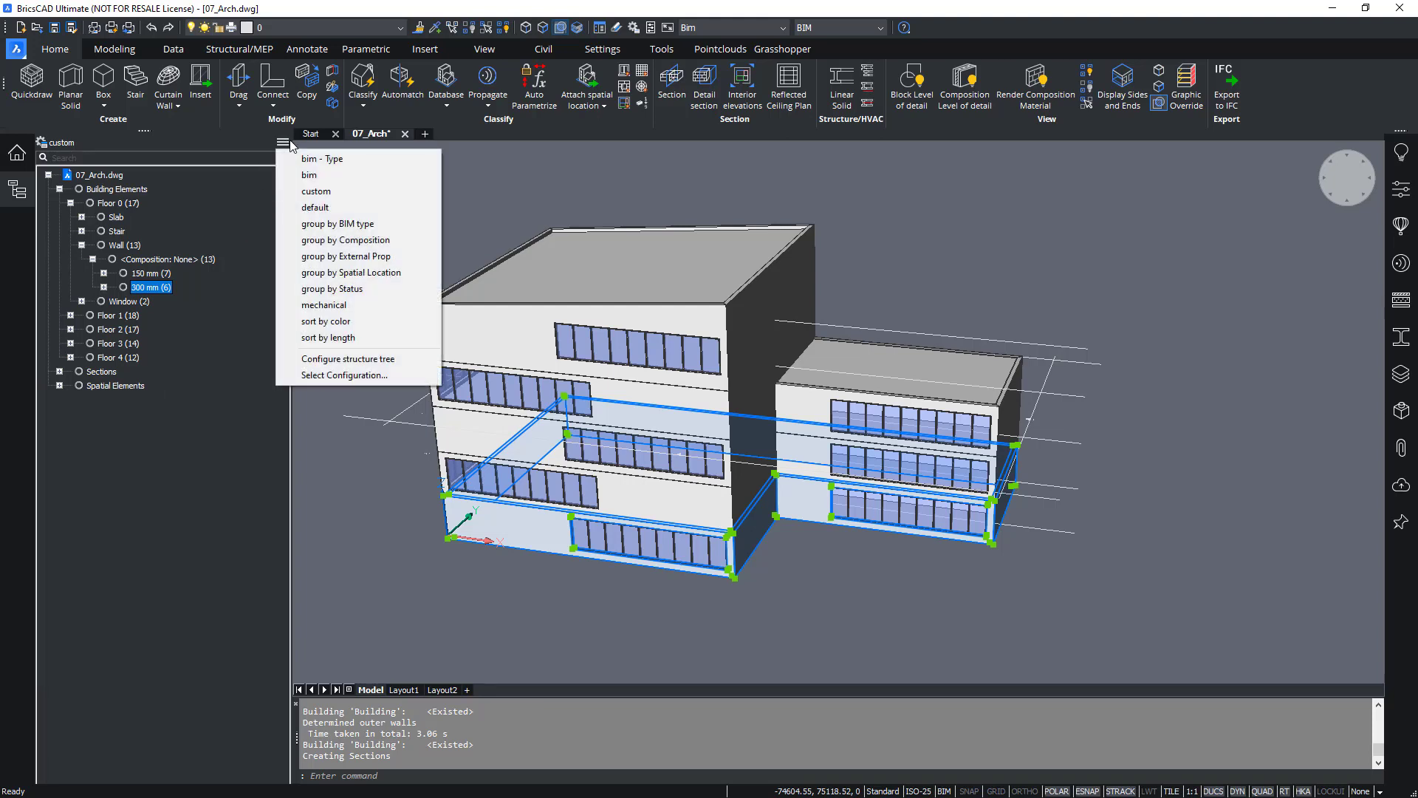
click(309, 175)
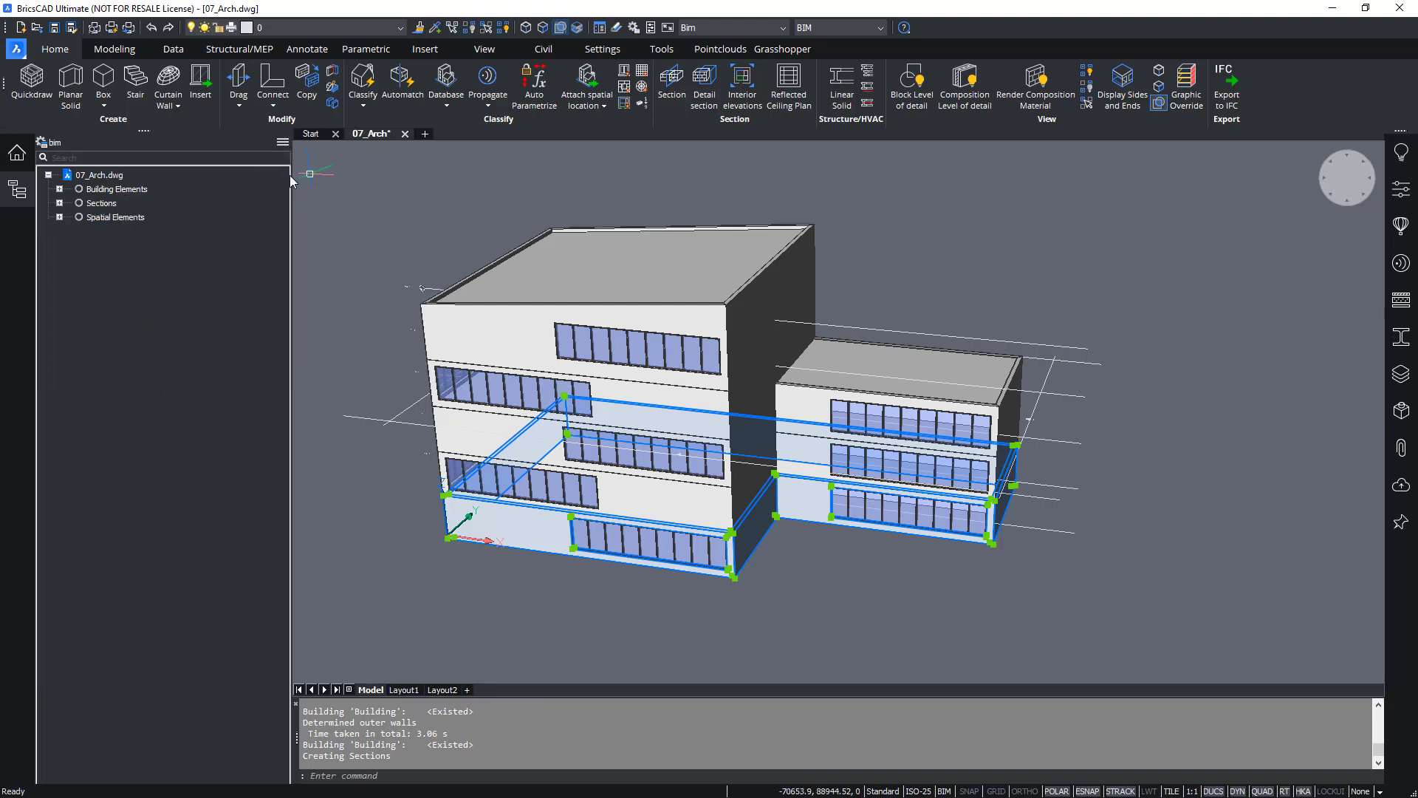
Expand Building Elements through Building and Floor 0 to the individual walls, highlighting the Floor 0 elements in the model
click(60, 189)
click(70, 202)
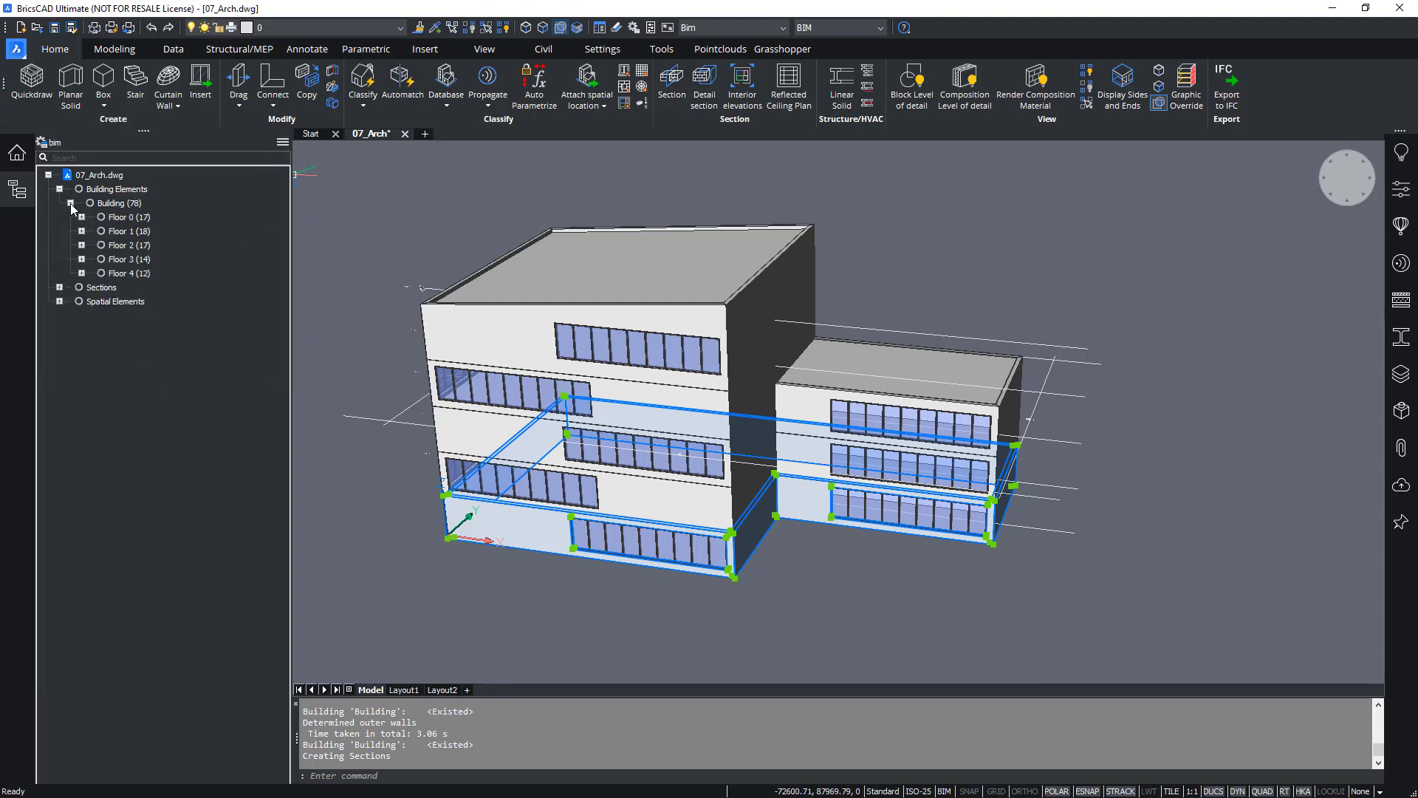
click(118, 203)
click(135, 217)
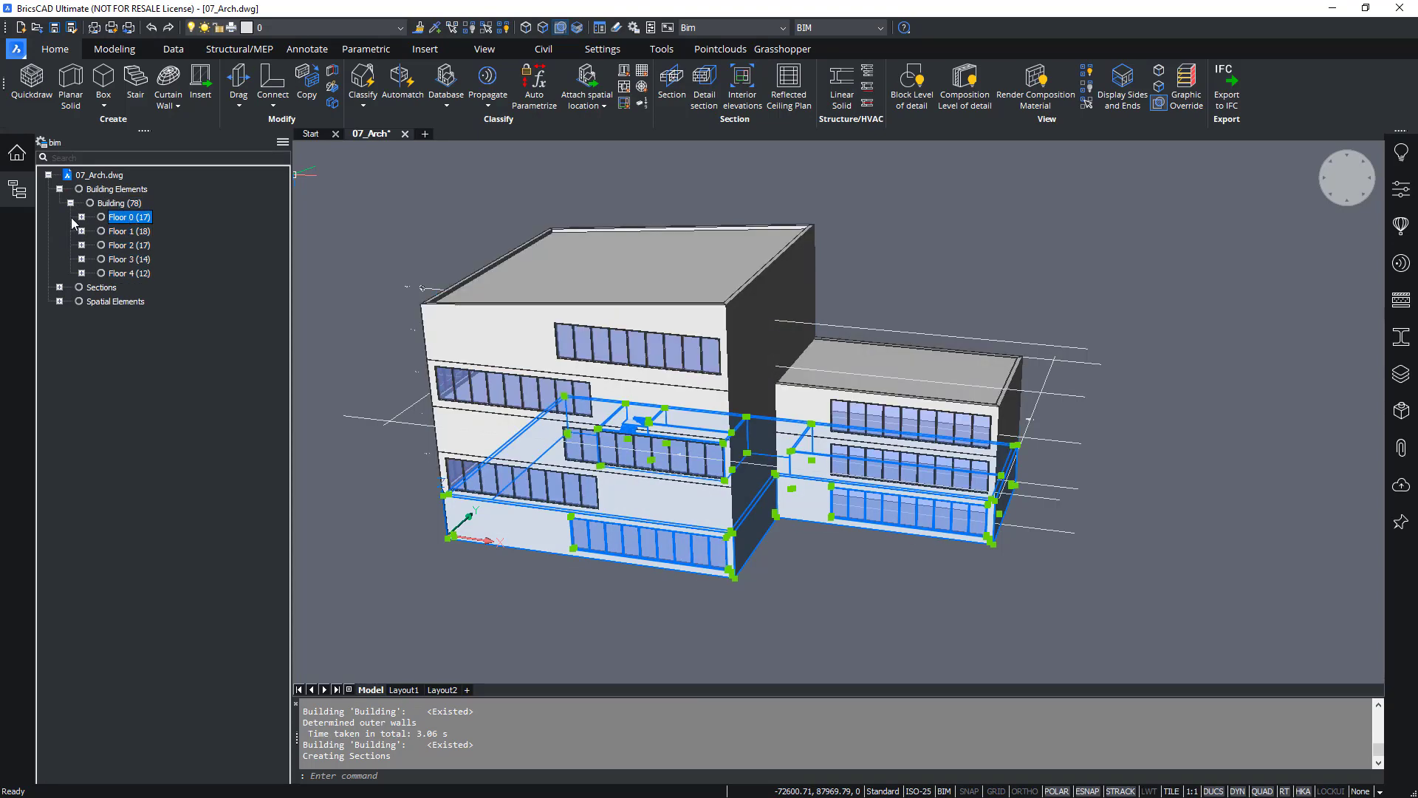
click(81, 216)
click(93, 260)
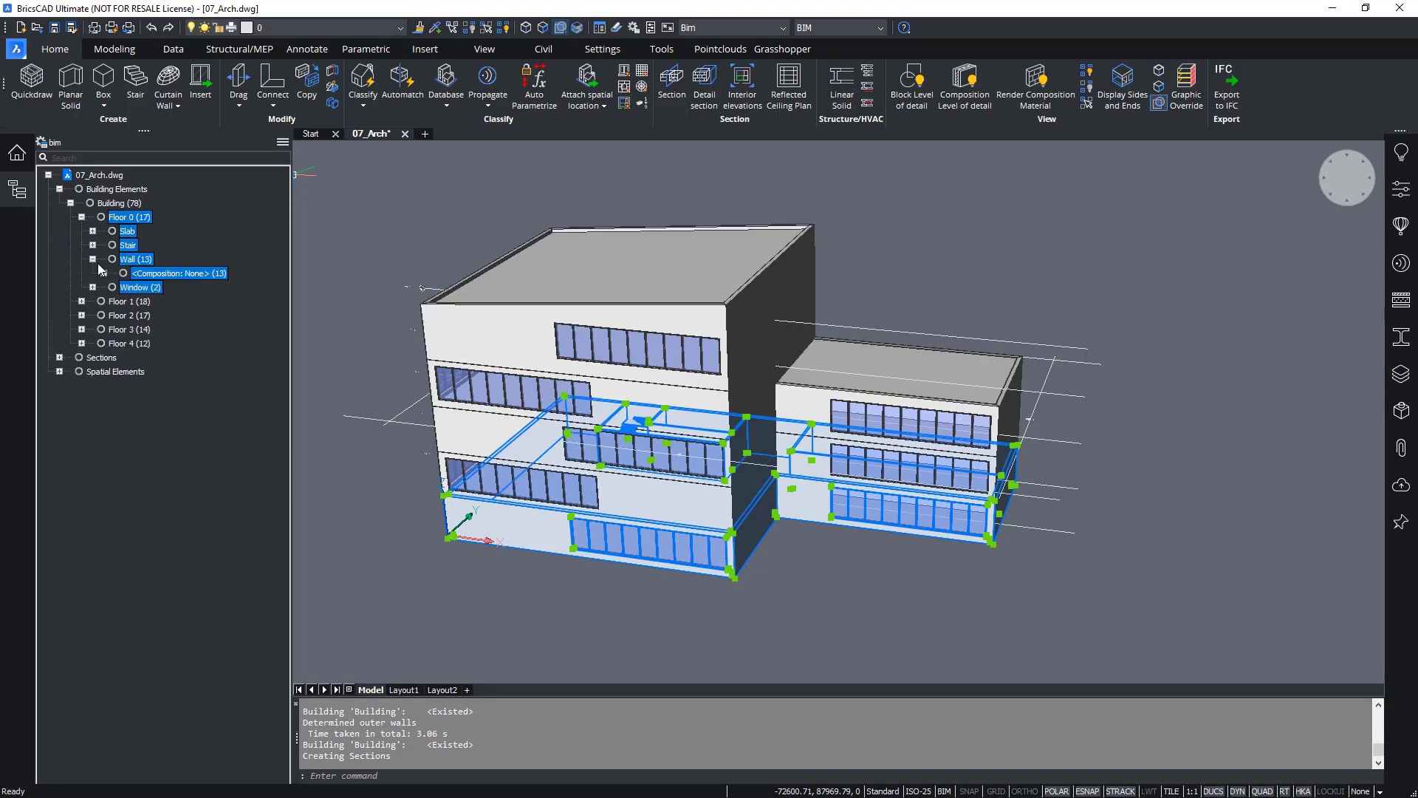
click(104, 273)
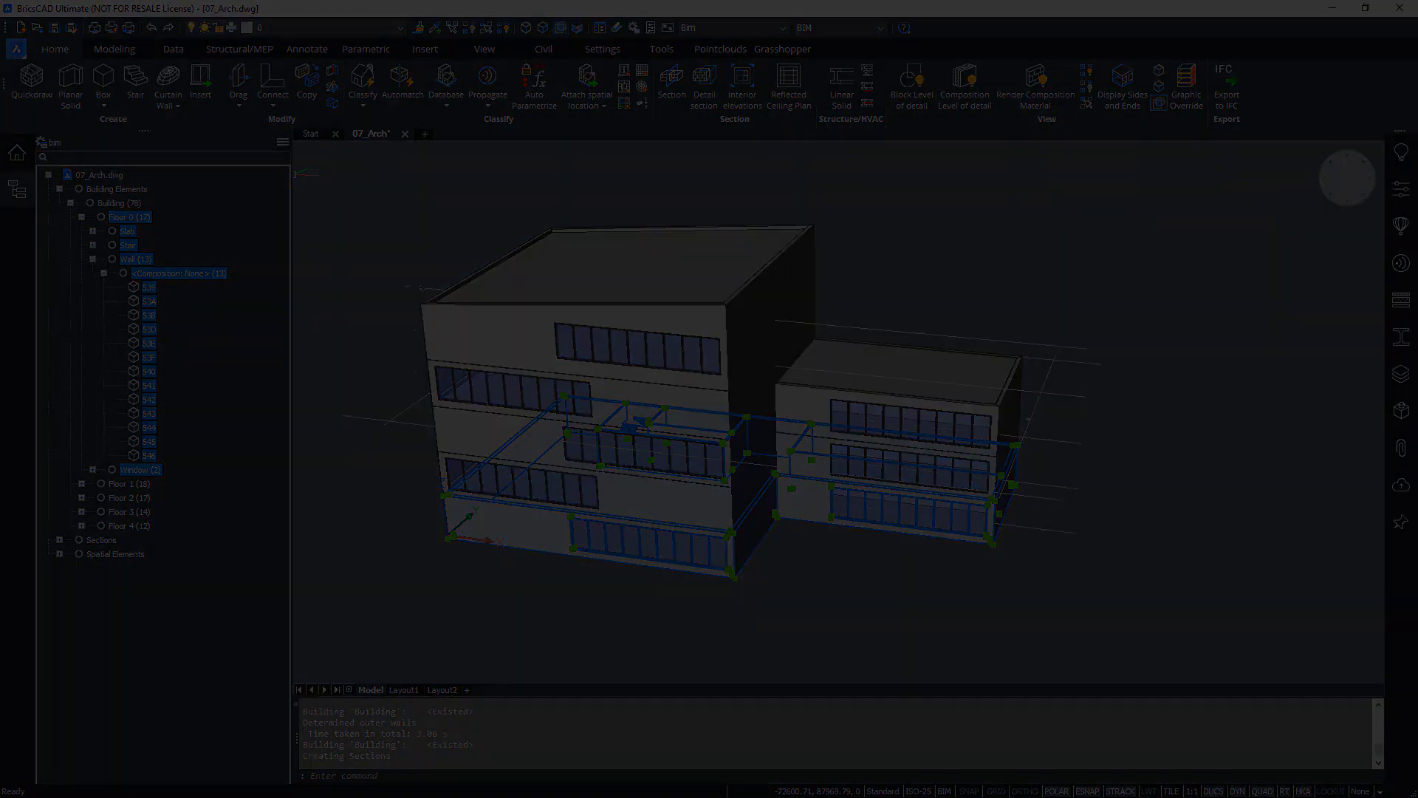
click(636, 635)
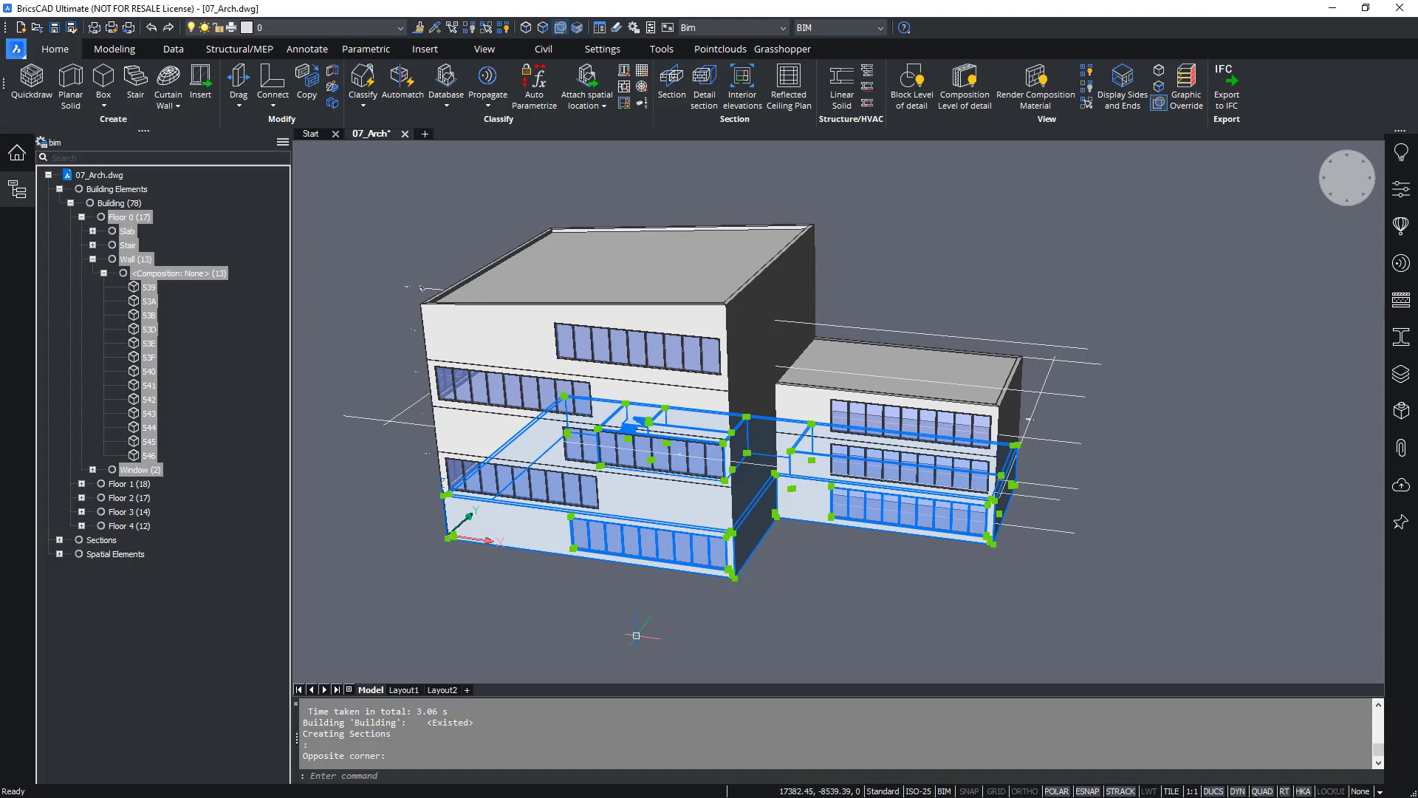
Collapse Floor 0, highlight Floor 0 through Floor 4 one after another, and highlight the whole Building
click(124, 219)
click(82, 217)
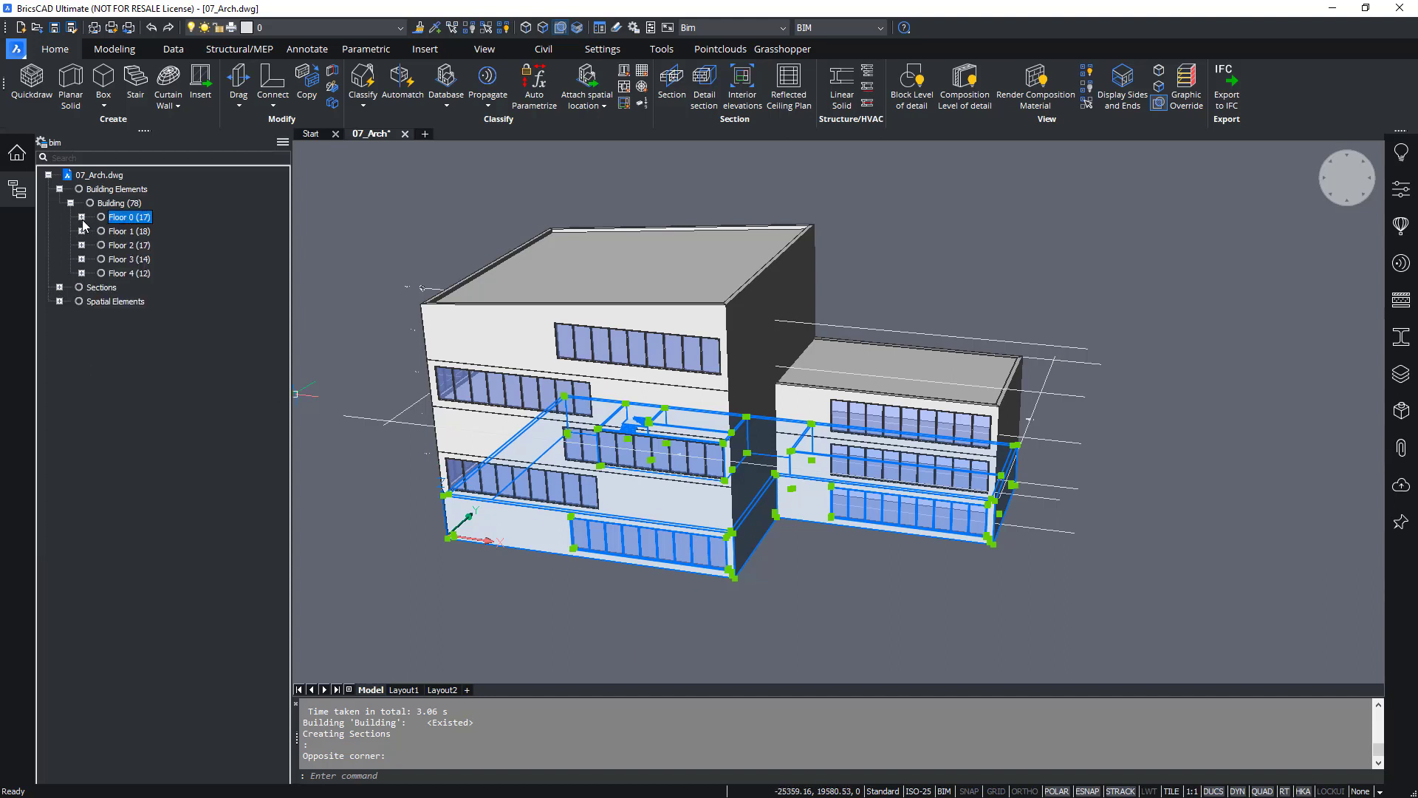
click(129, 232)
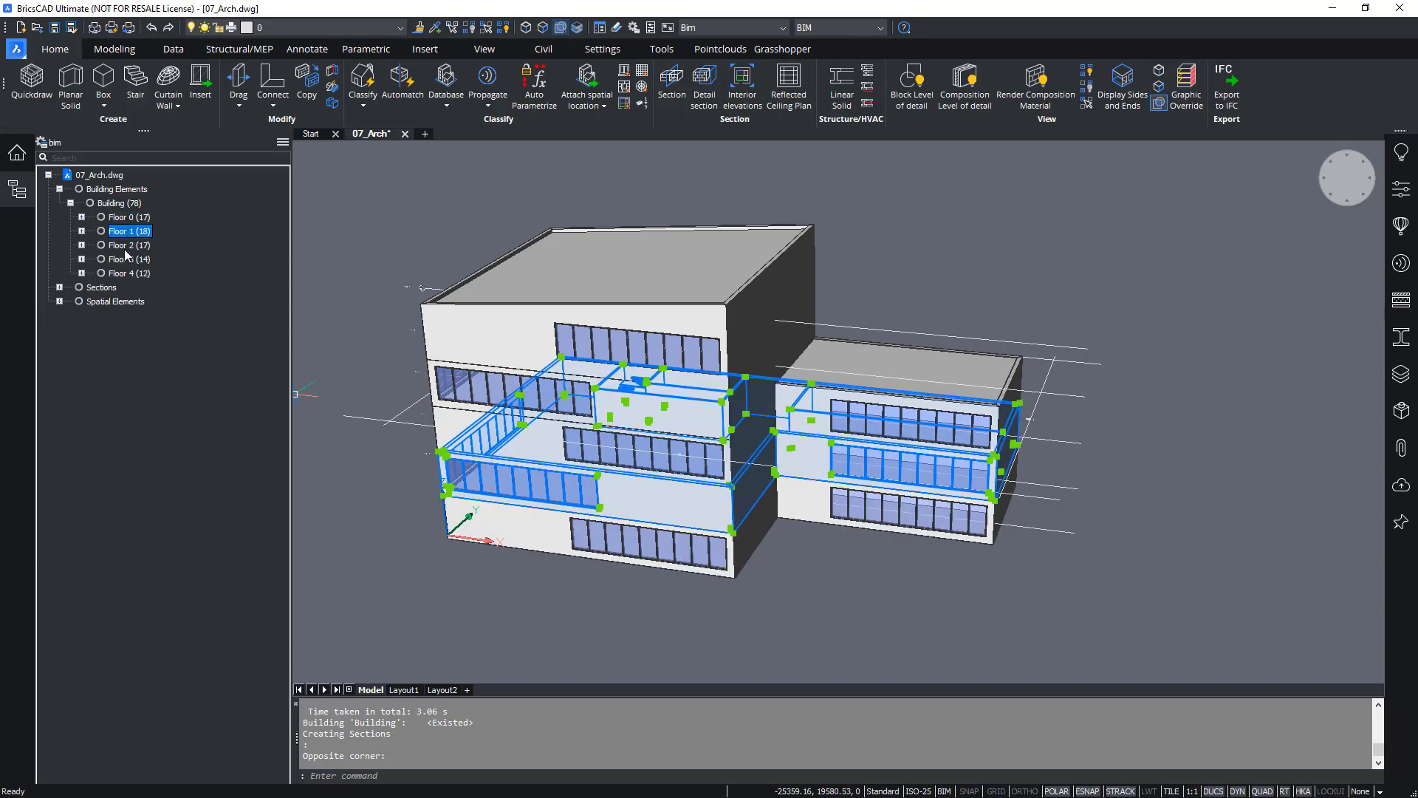
click(127, 246)
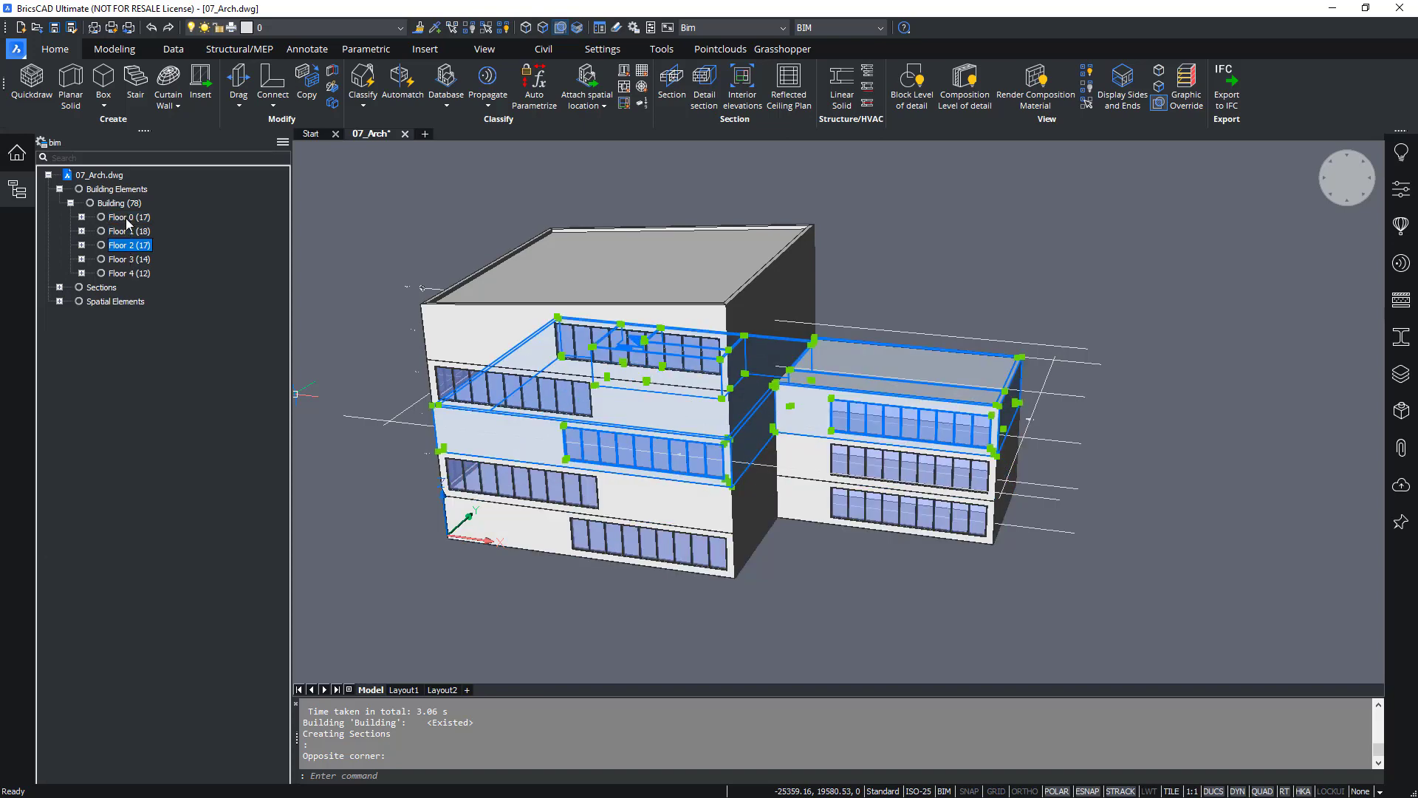
click(127, 219)
click(127, 231)
click(127, 245)
click(127, 259)
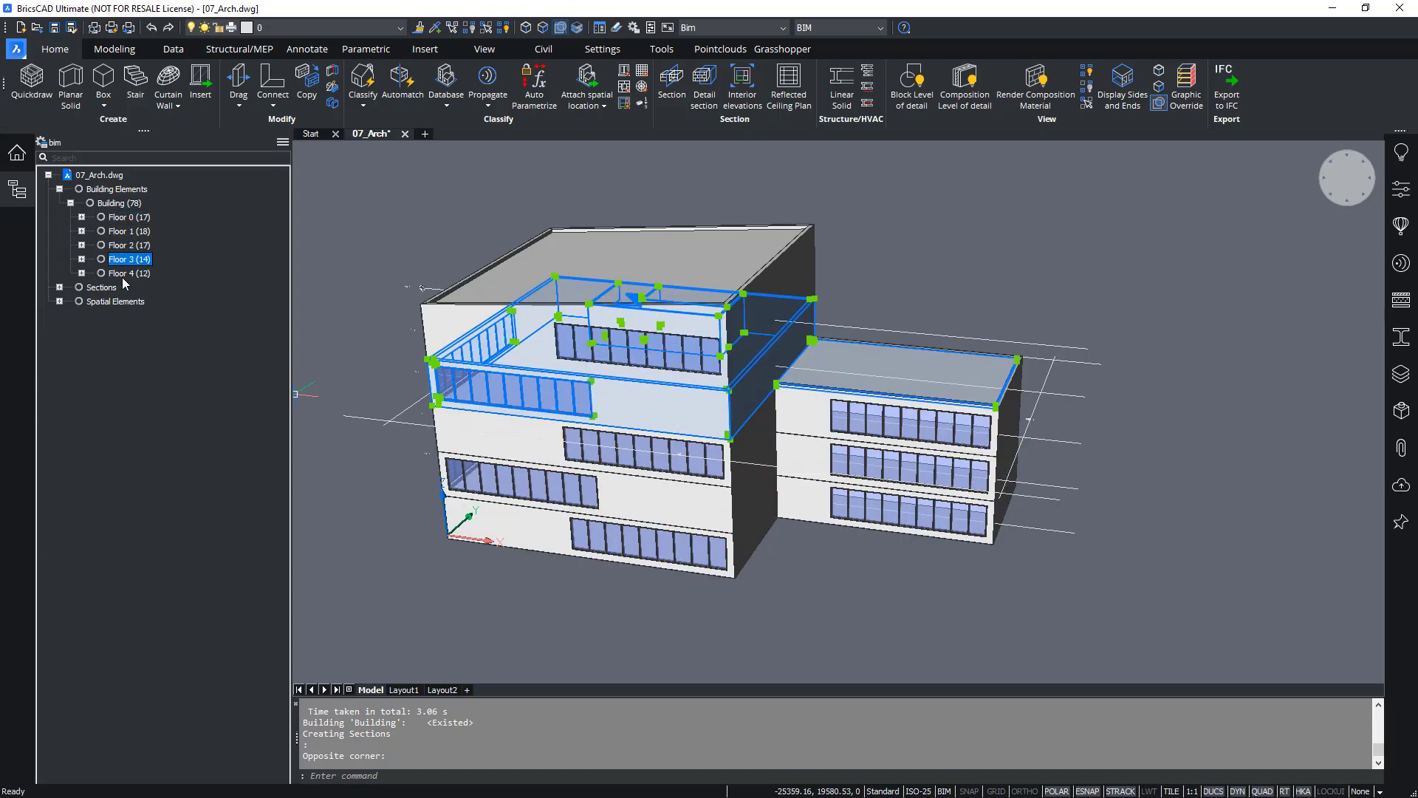
click(124, 276)
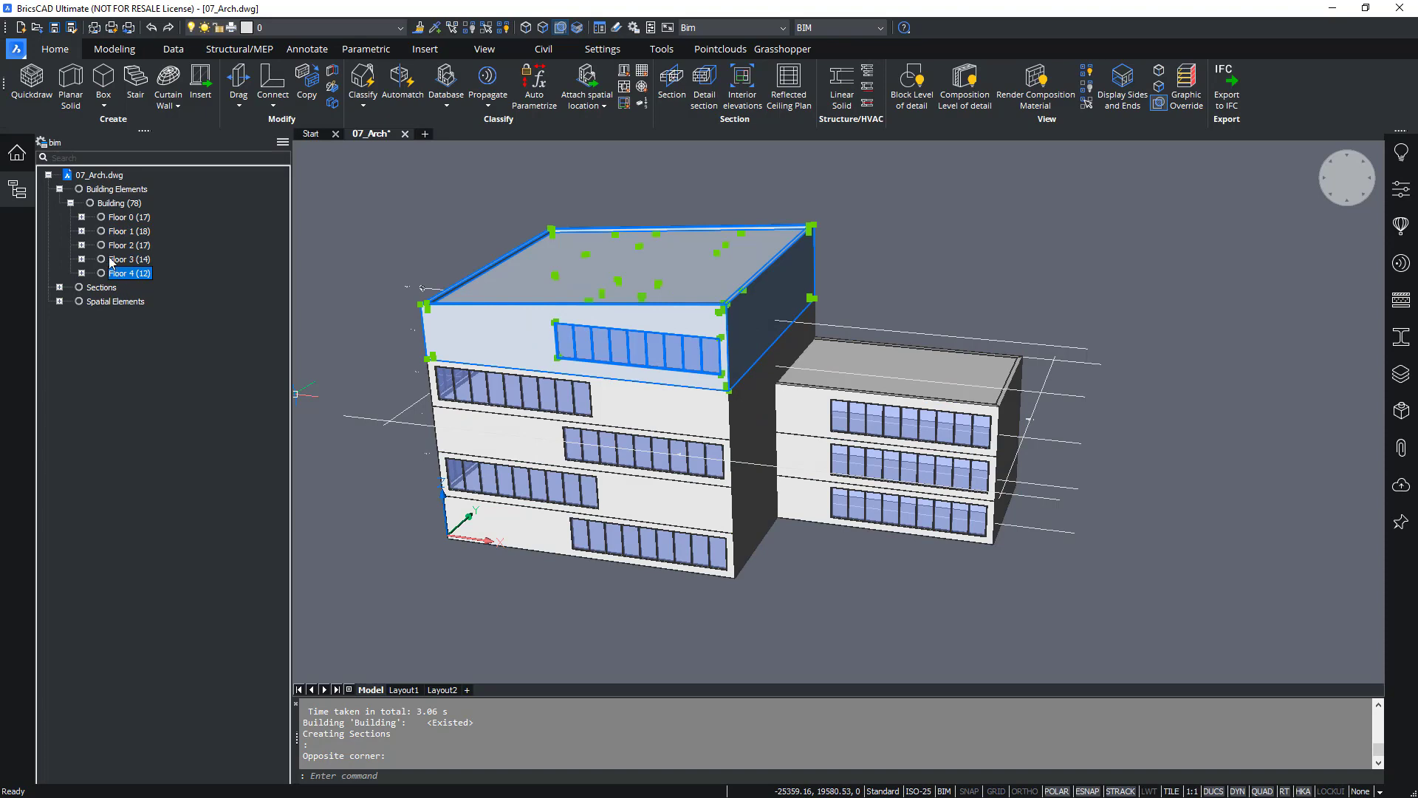
click(111, 206)
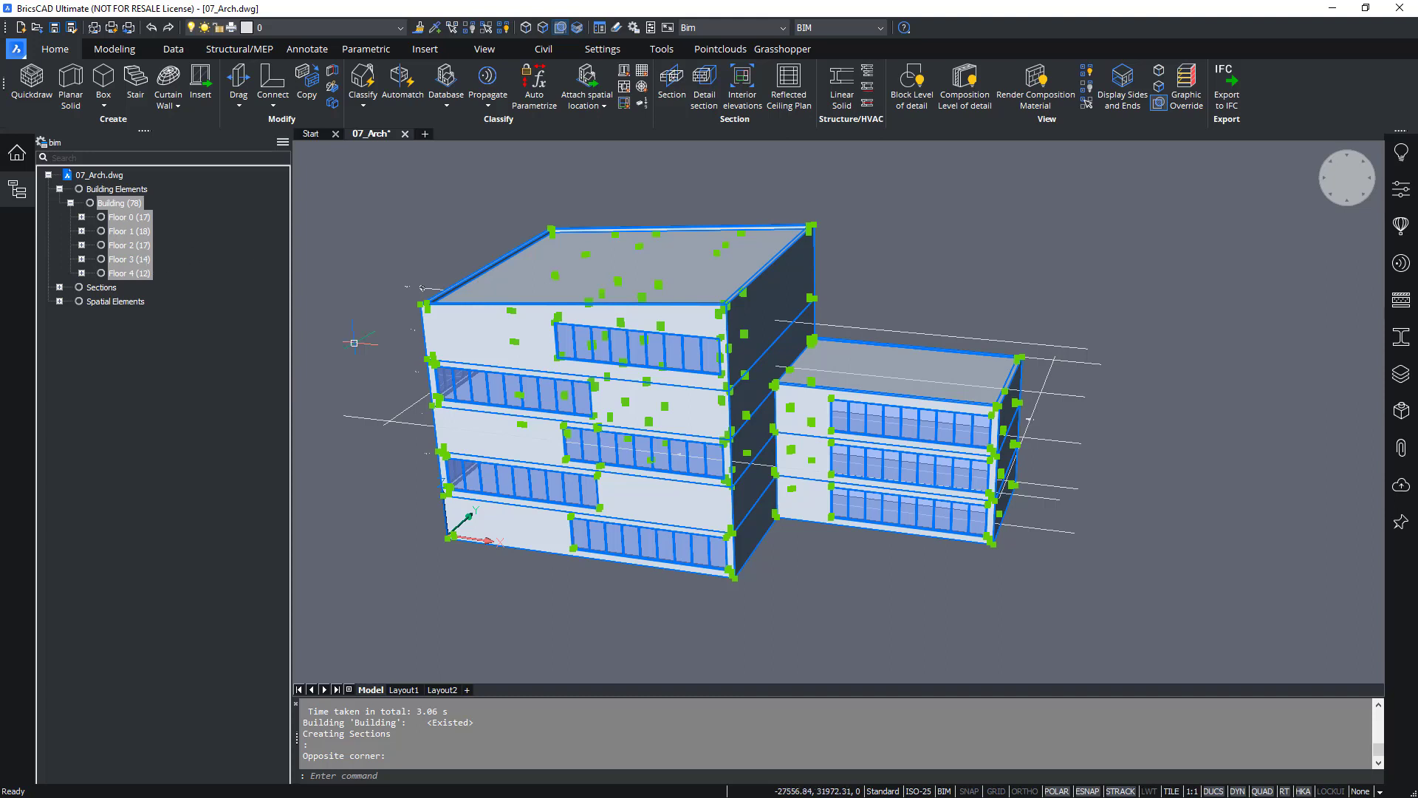
Select the front wall of Floor 4 and inspect its Building and Story properties, closing the properties and clearing the selection when done
key(Escape)
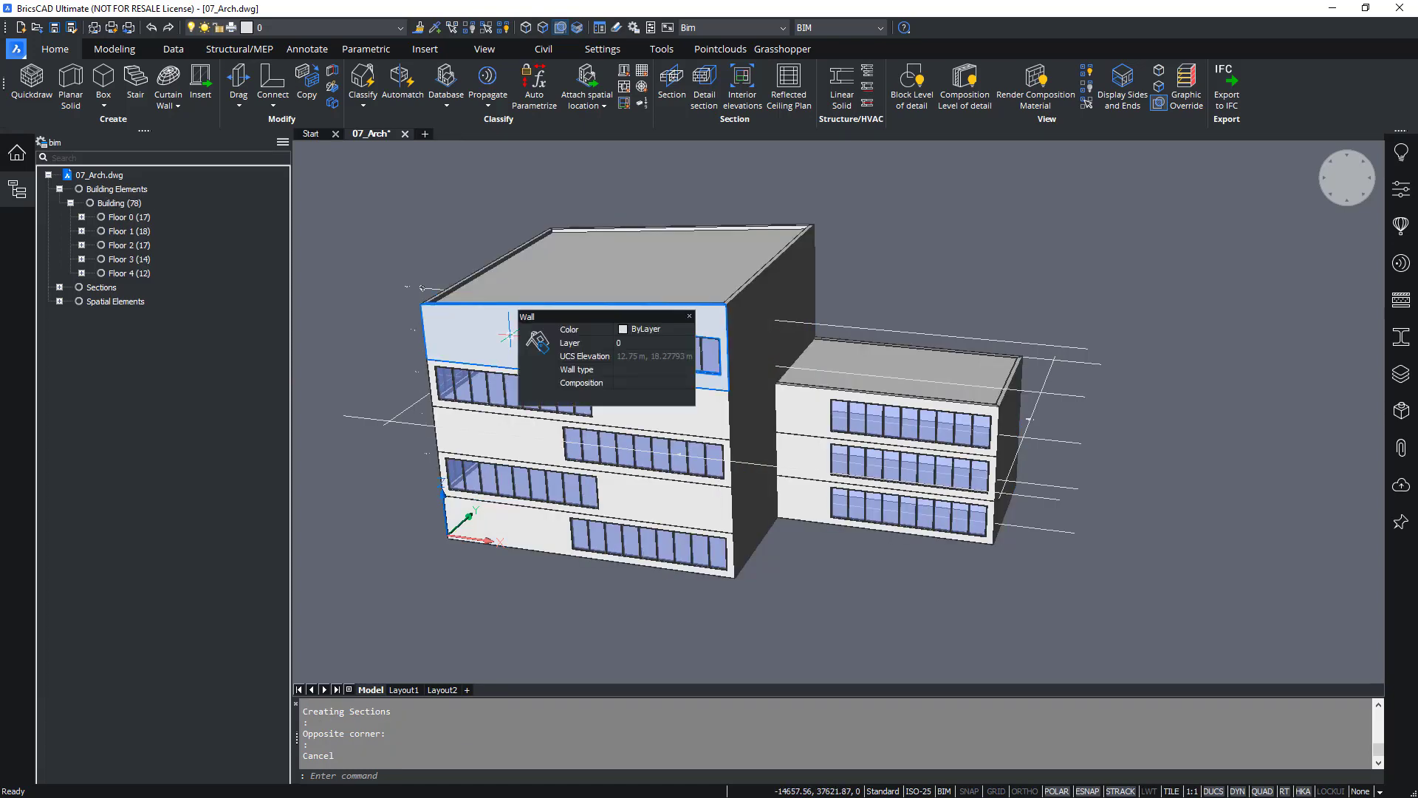
click(511, 335)
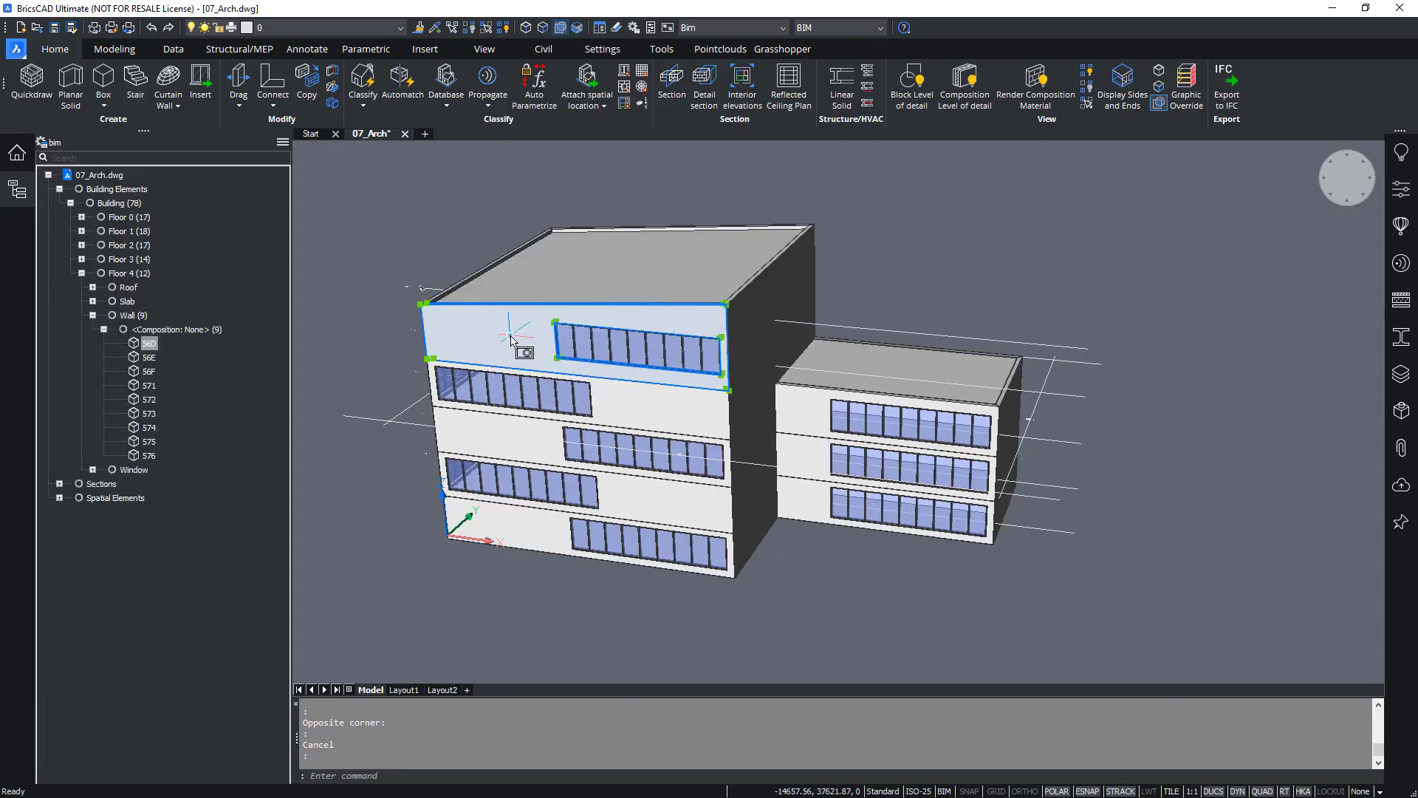
click(1402, 190)
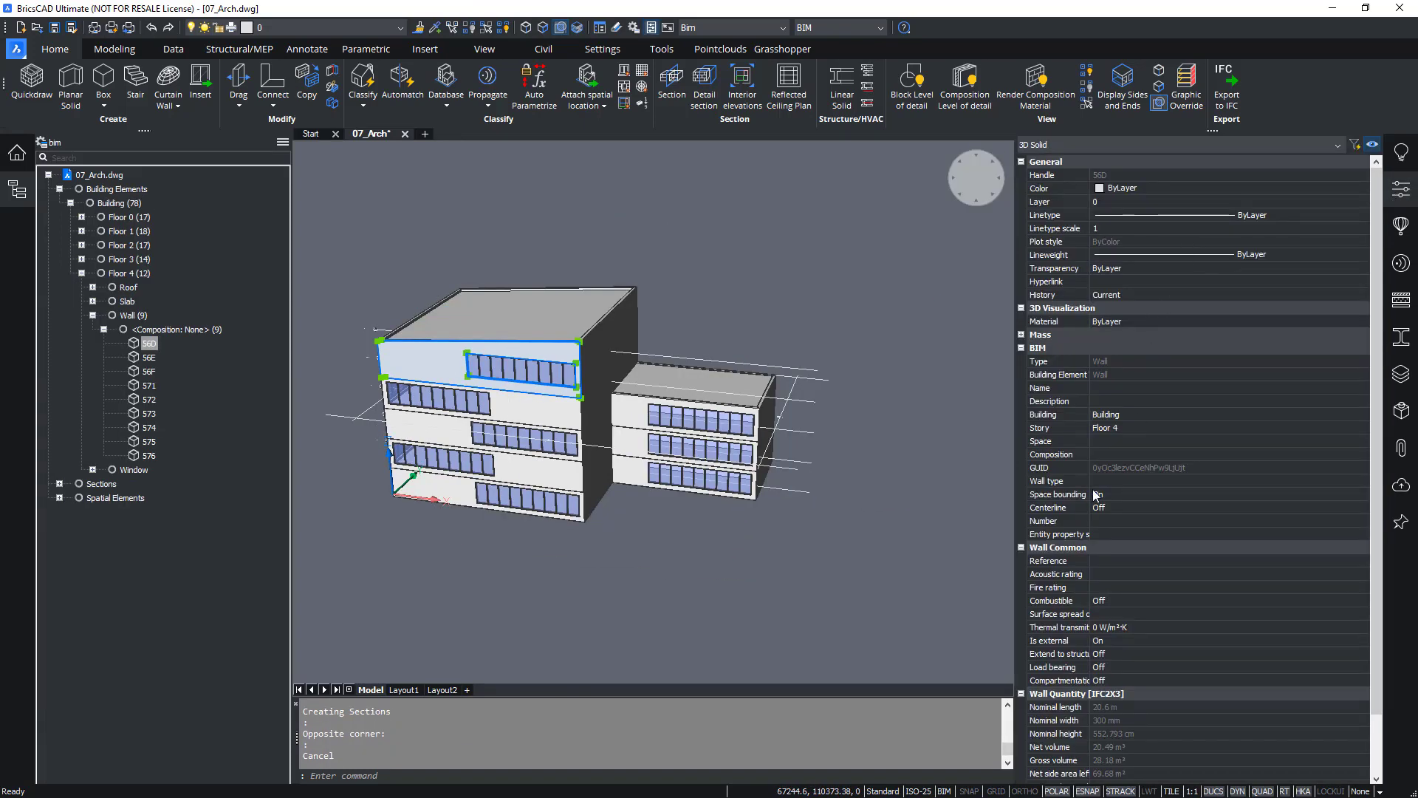
click(1066, 415)
key(Escape)
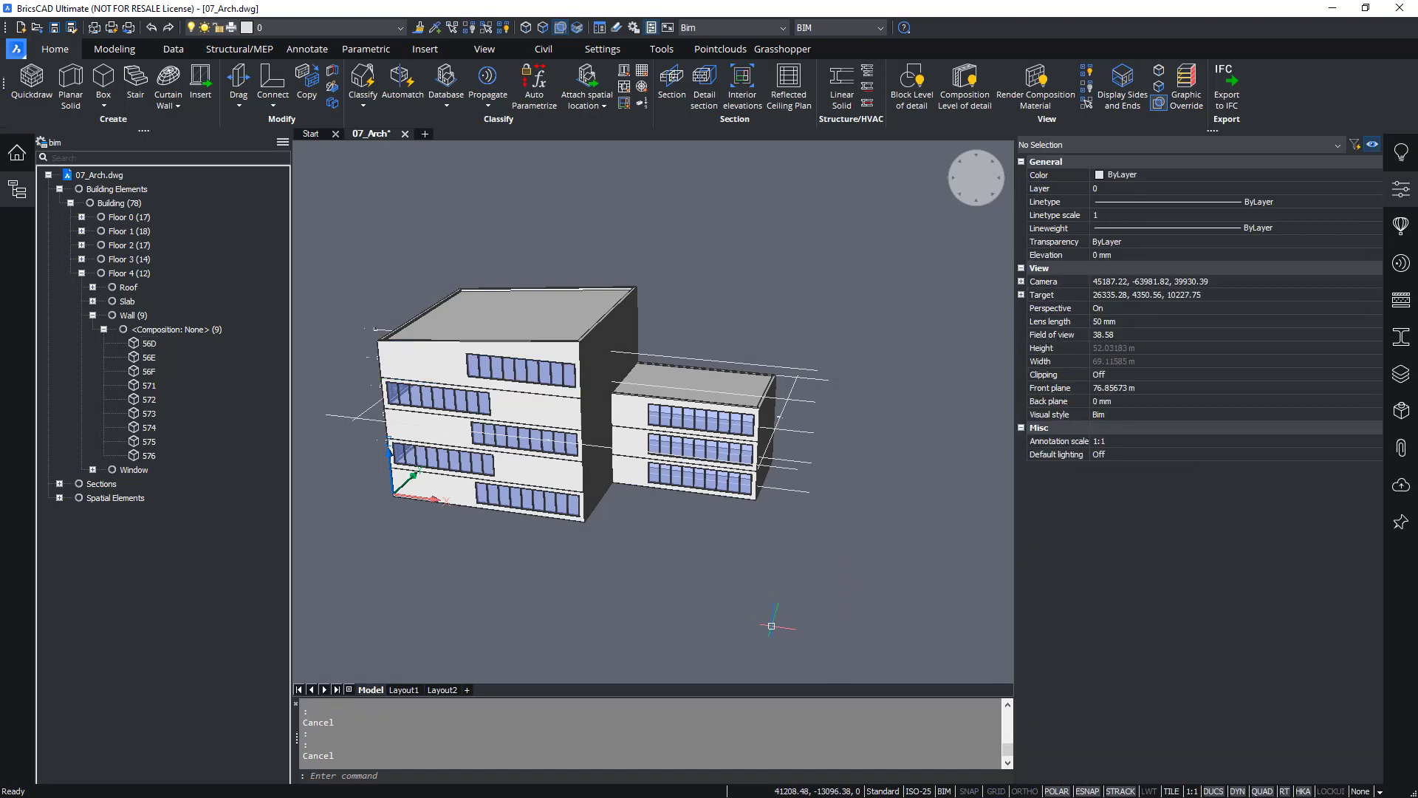
key(ctrl+1)
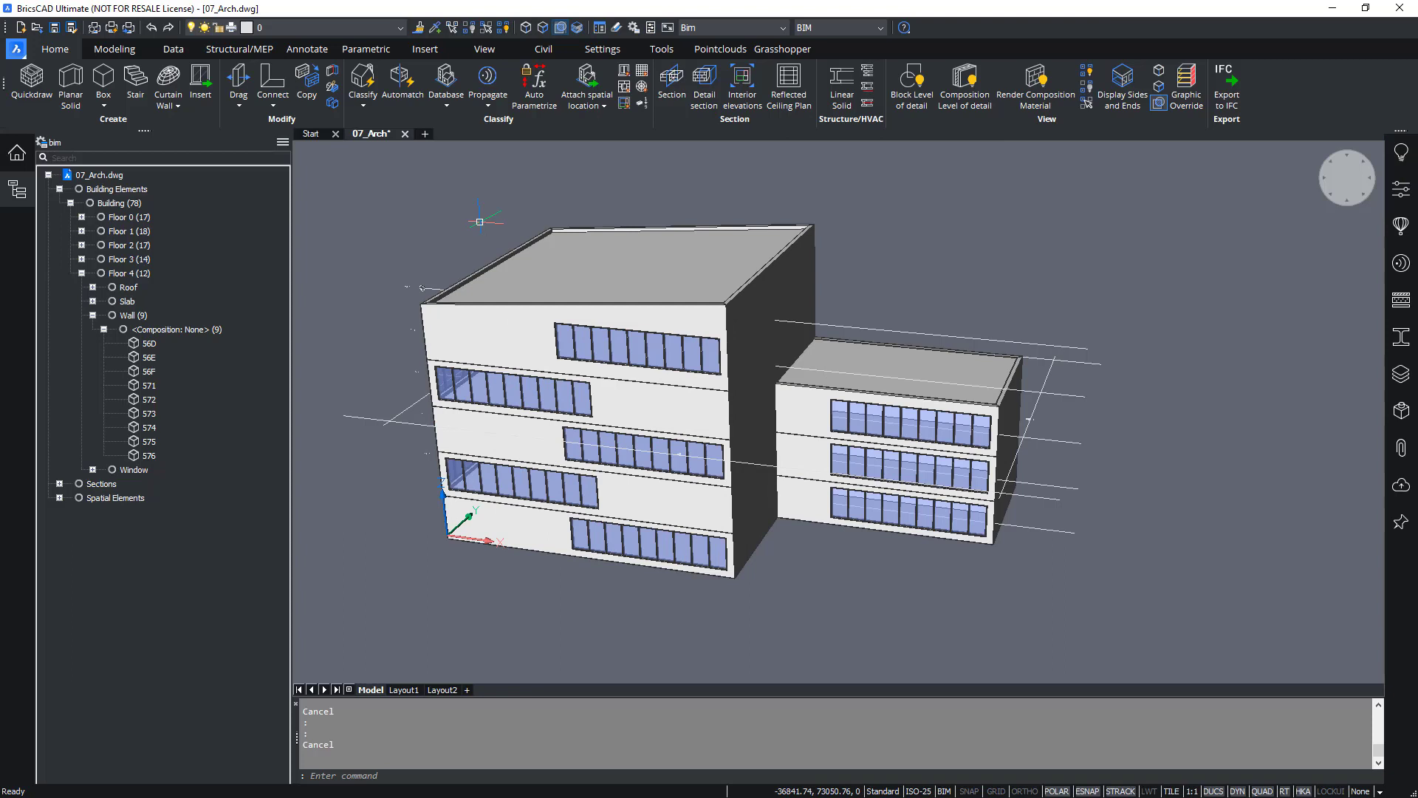
Open the Spatial Locations Manager and enlarge it to show the full list of buildings and stories
right_click(440, 213)
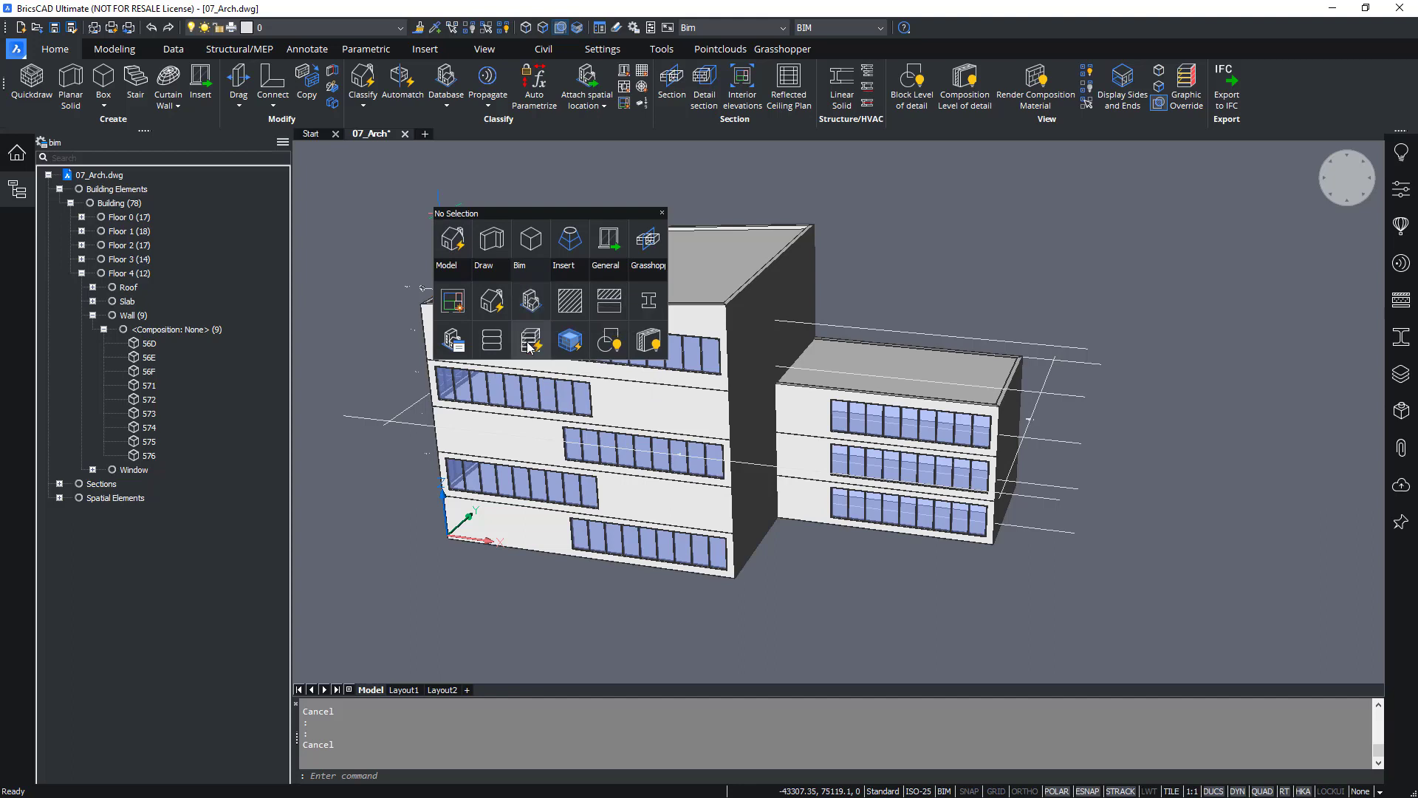
click(529, 300)
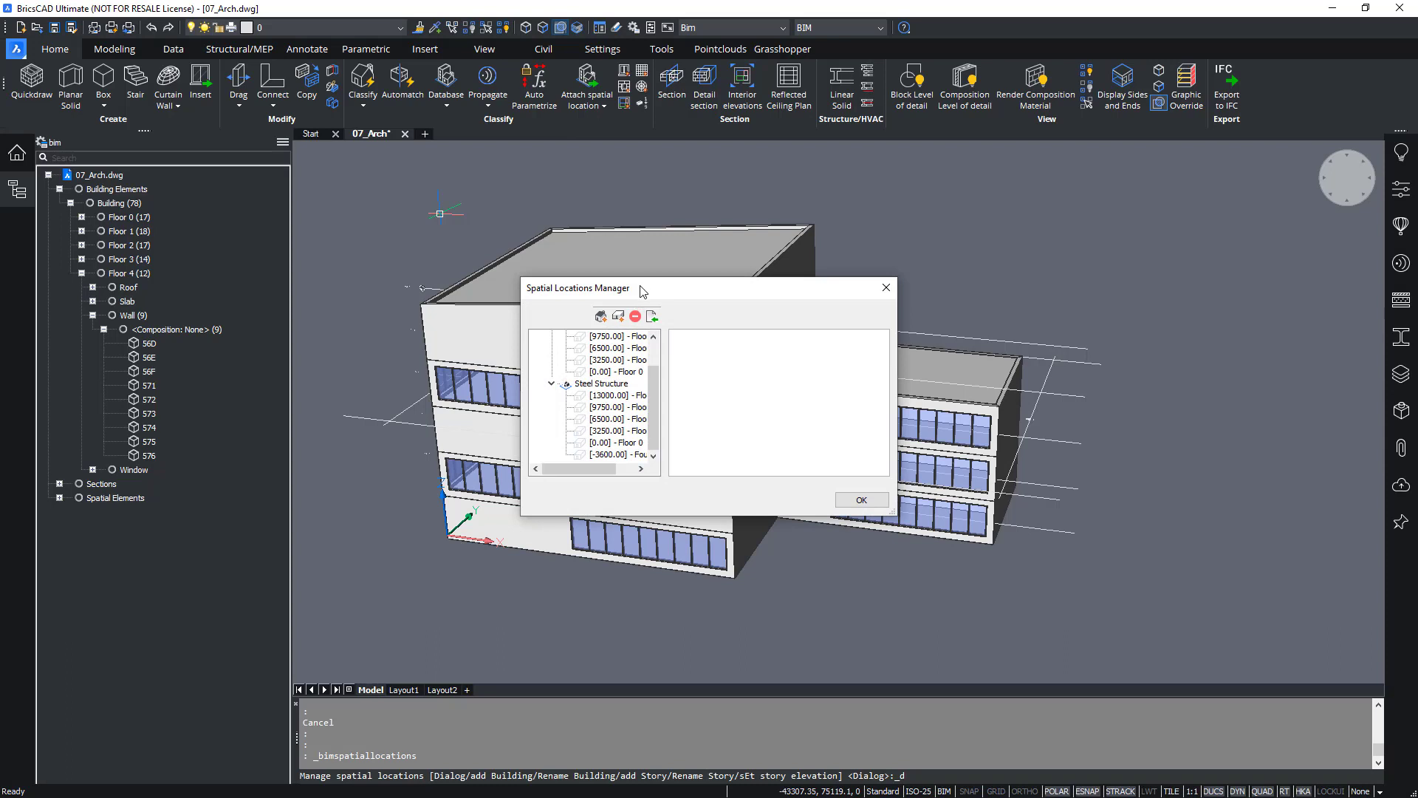
drag(643, 289, 475, 180)
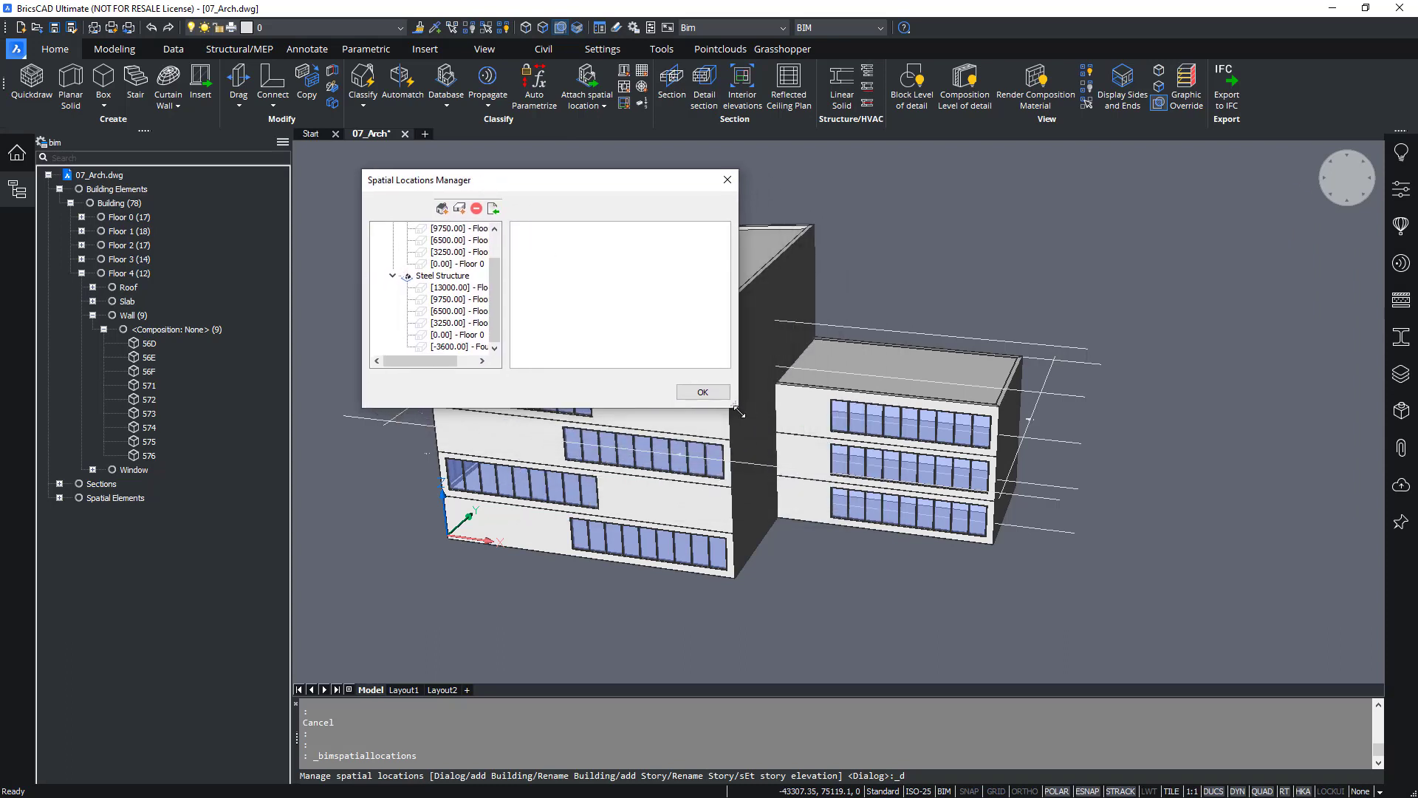
drag(739, 412, 933, 539)
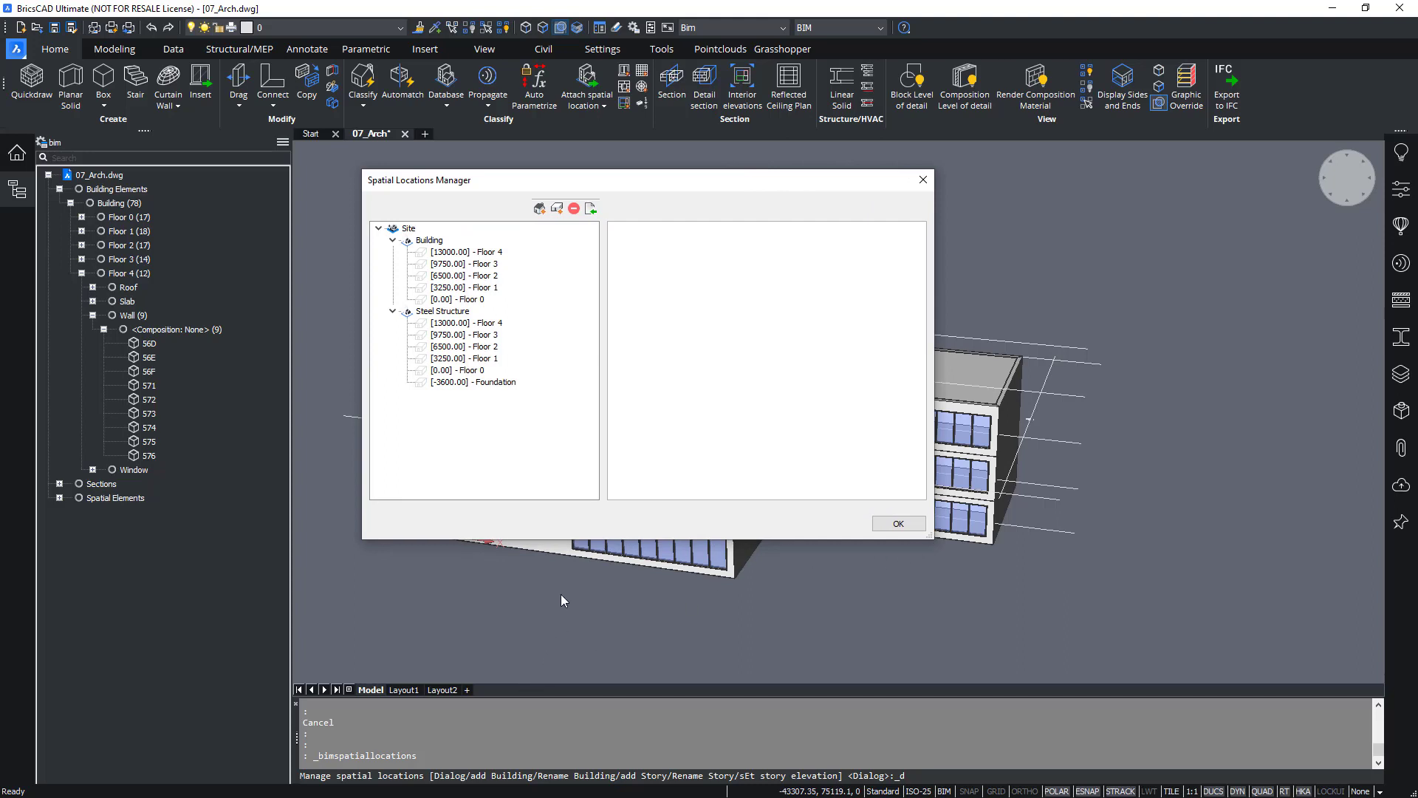
Review the name, elevation and story height of Floor 0 through Floor 4 under Building
click(480, 300)
click(478, 288)
click(482, 276)
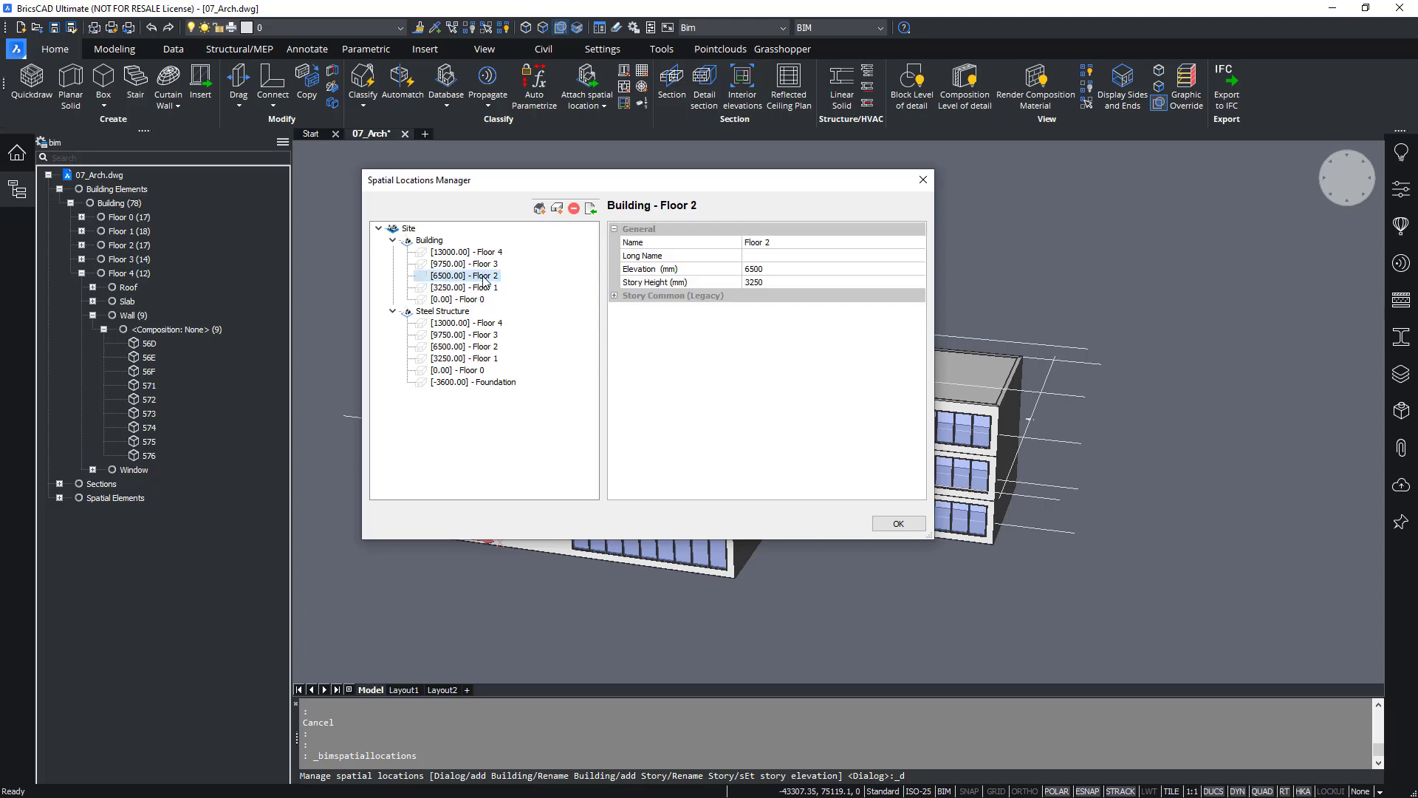
click(487, 265)
click(485, 254)
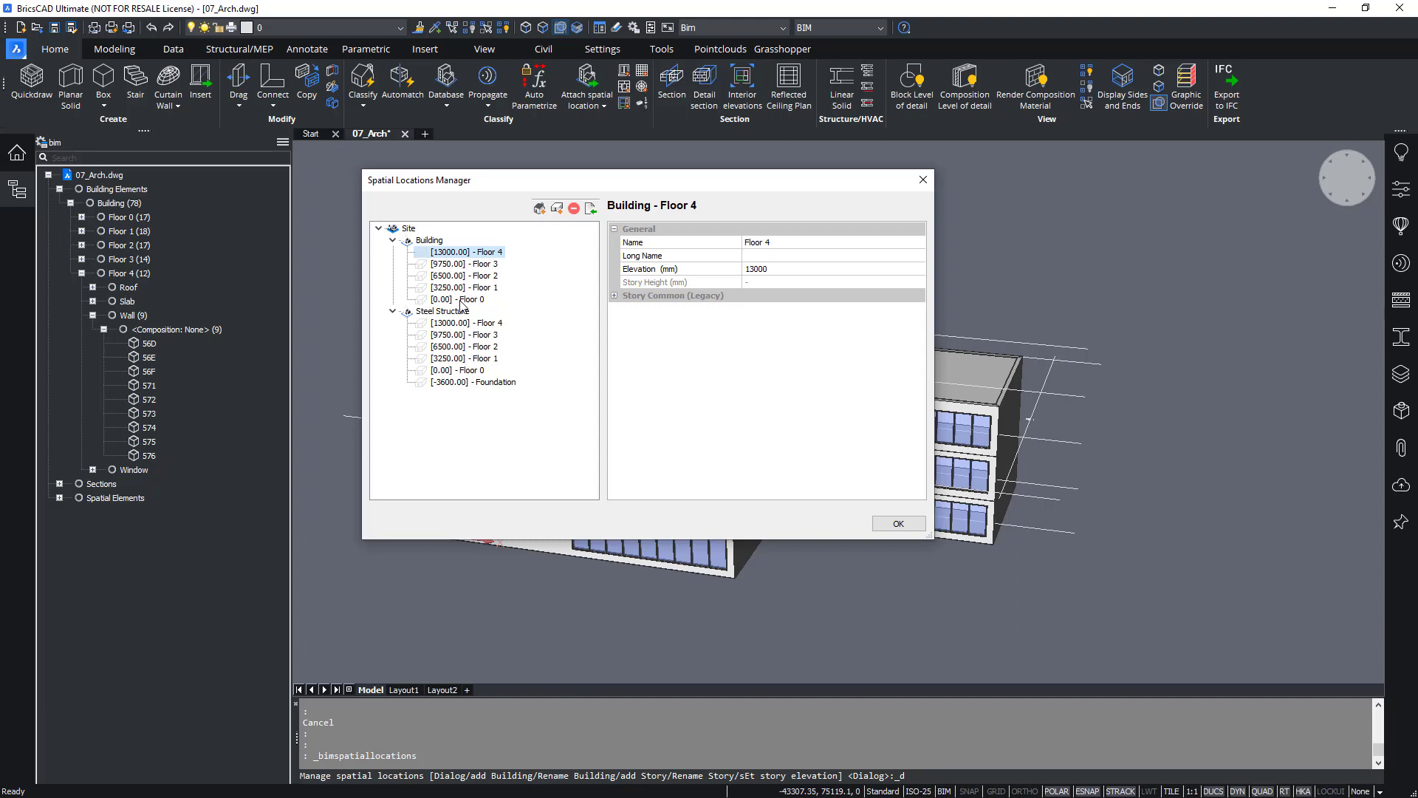
Rename the building Building to Main Building and accept the spatial location changes
click(432, 244)
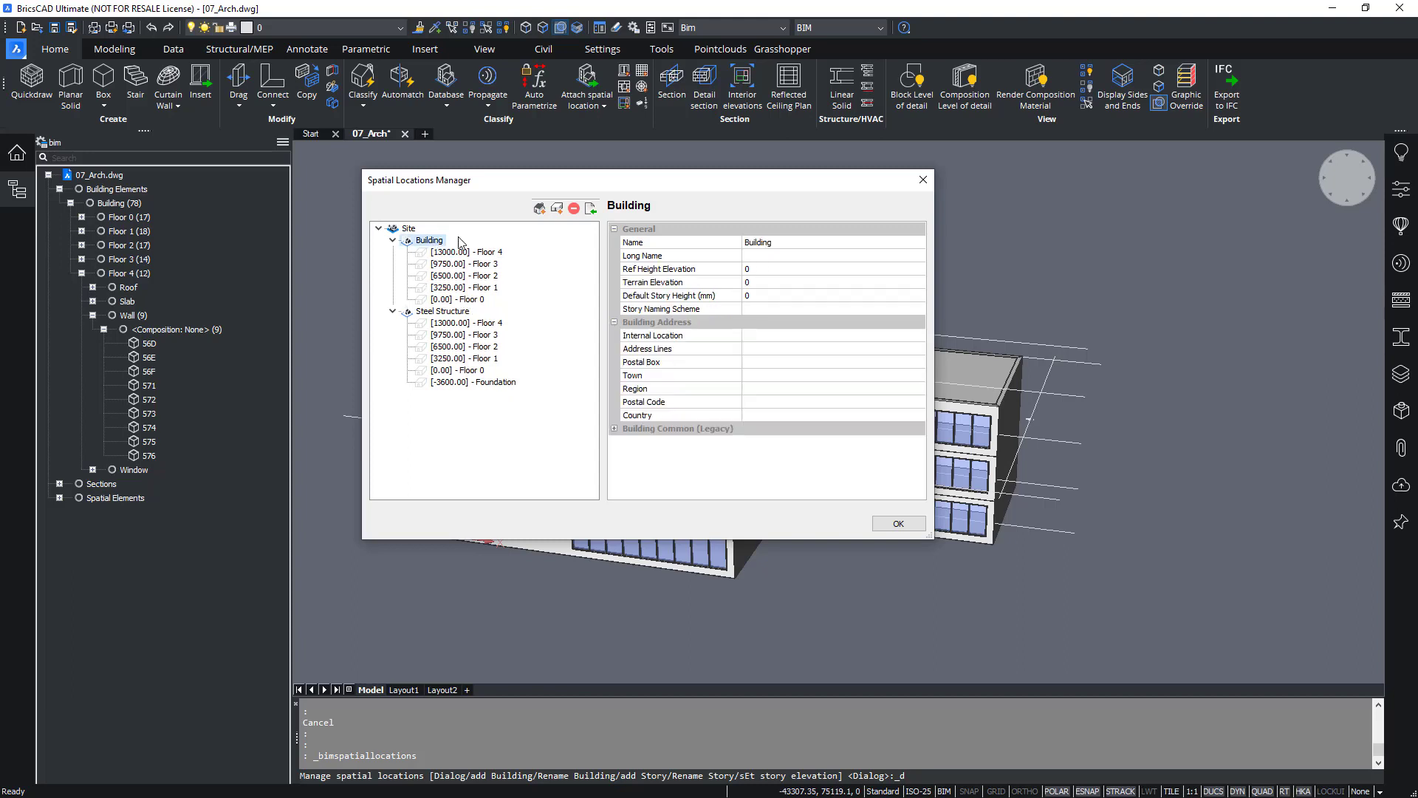
click(757, 244)
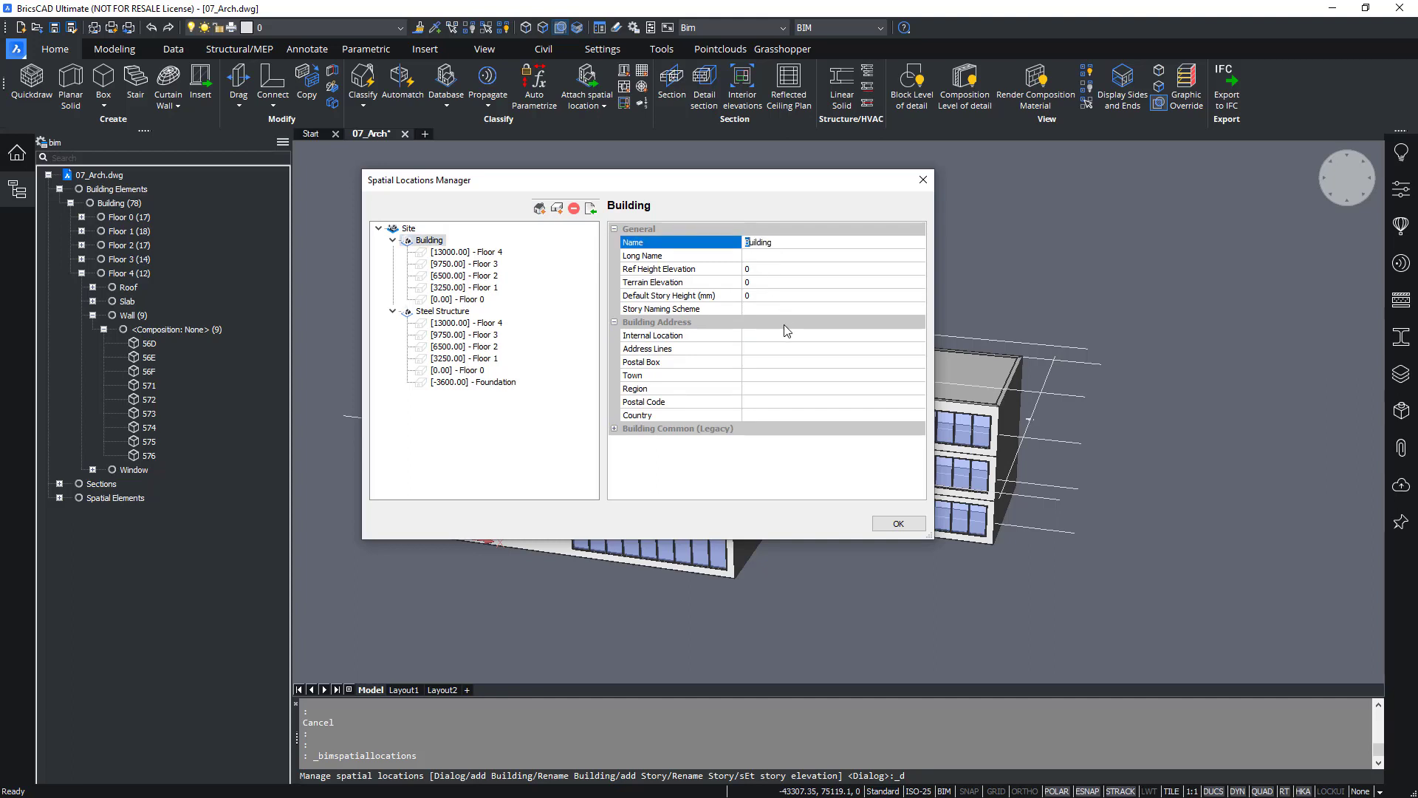
text(Main)
click(822, 255)
click(817, 244)
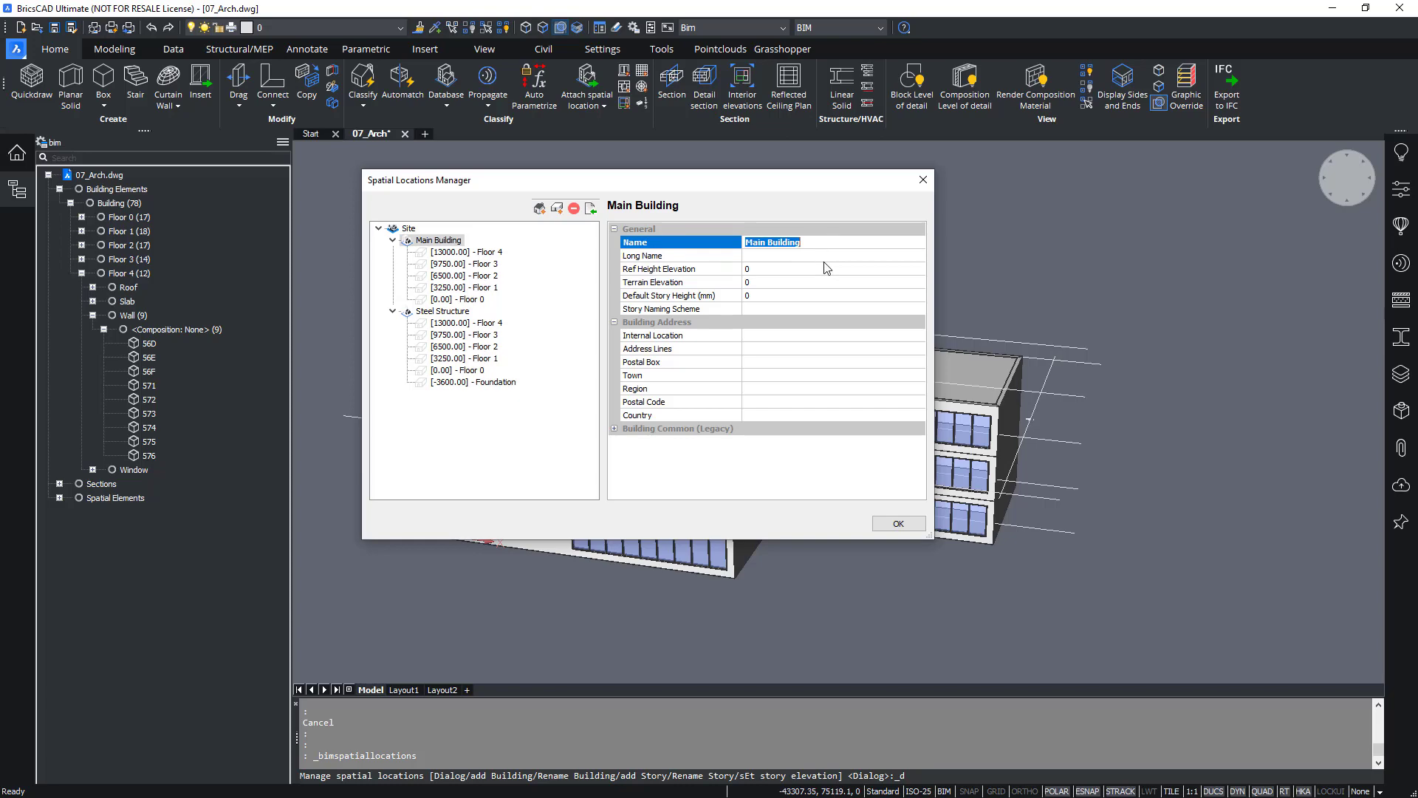
click(900, 525)
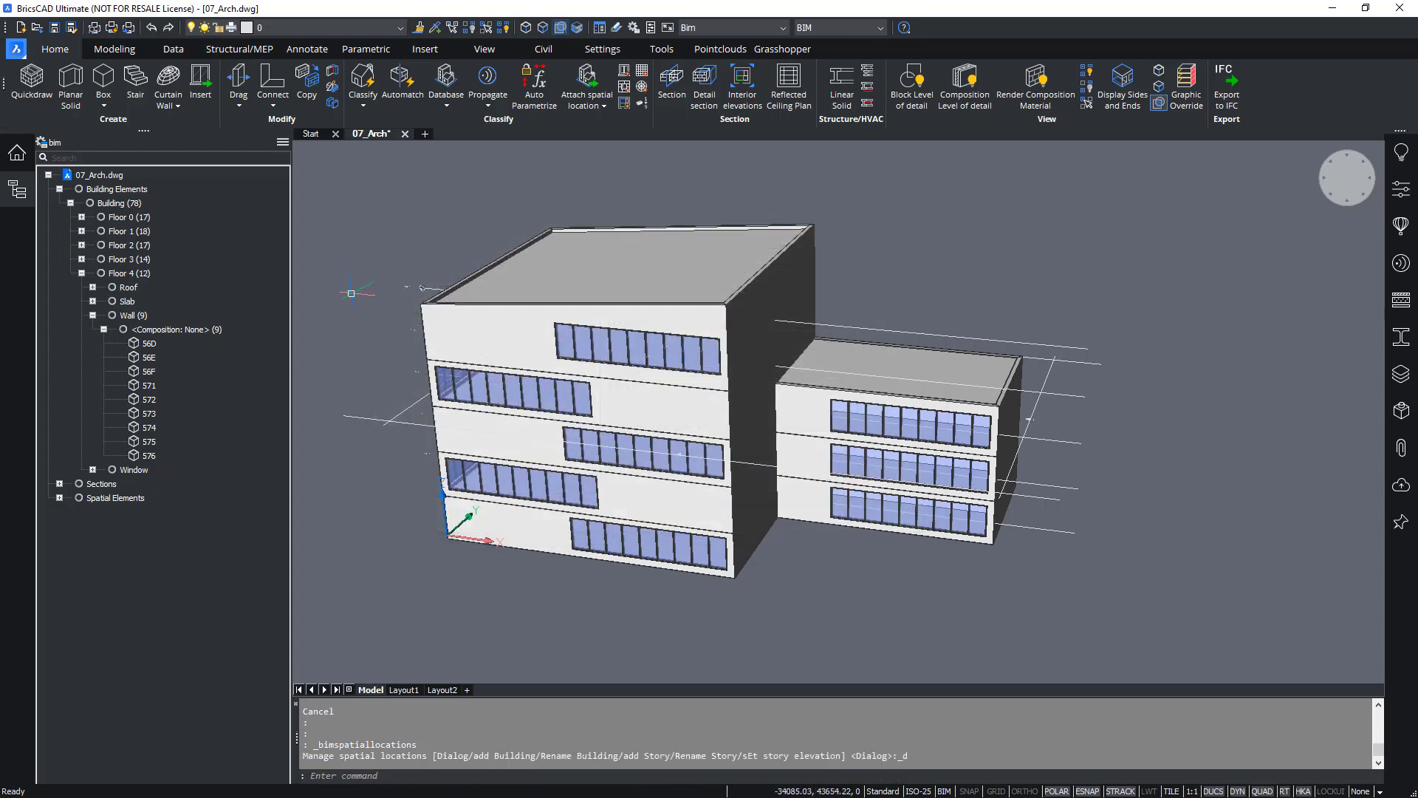
Refresh the structure tree by switching to the custom configuration, expanding its Building Elements, and returning to the bim configuration
click(282, 142)
click(311, 192)
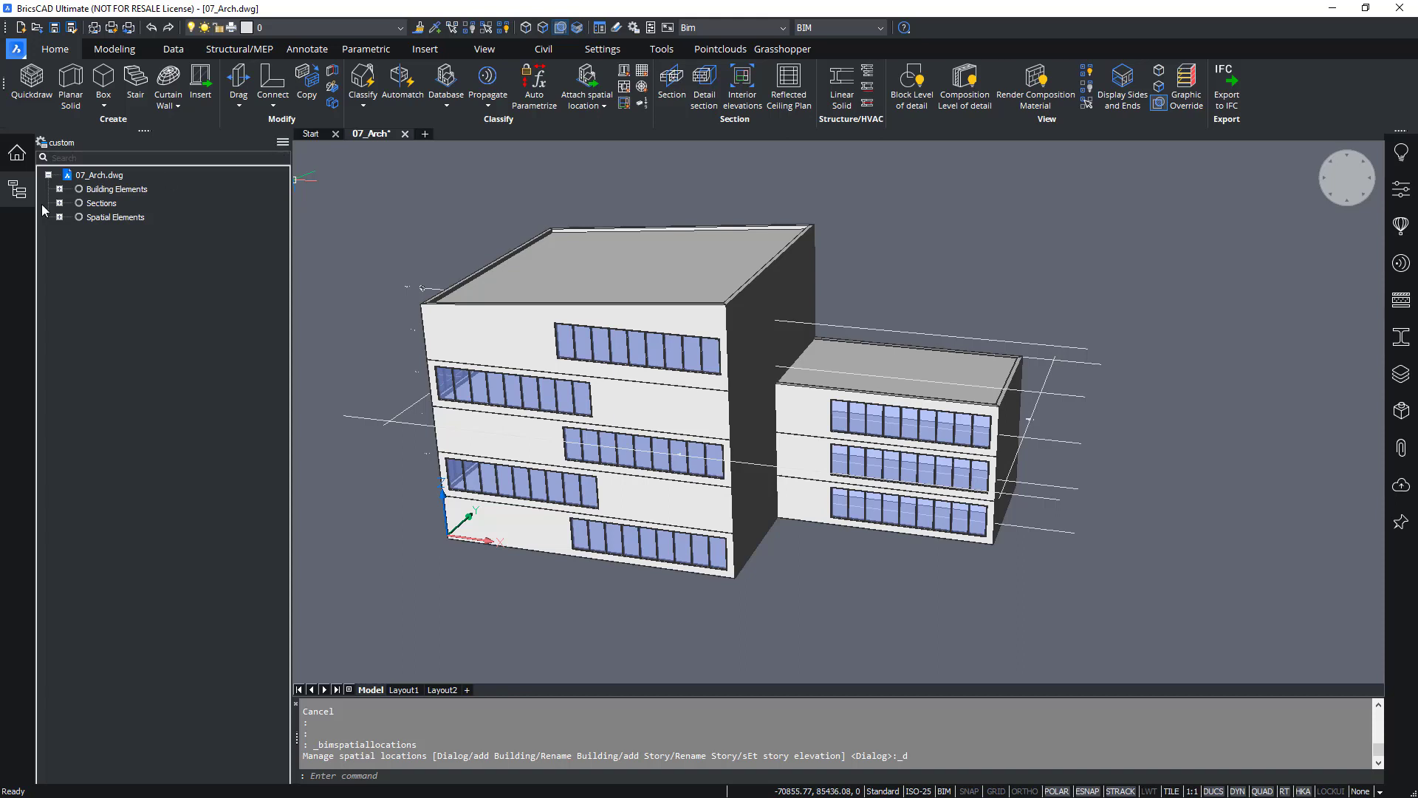
click(60, 189)
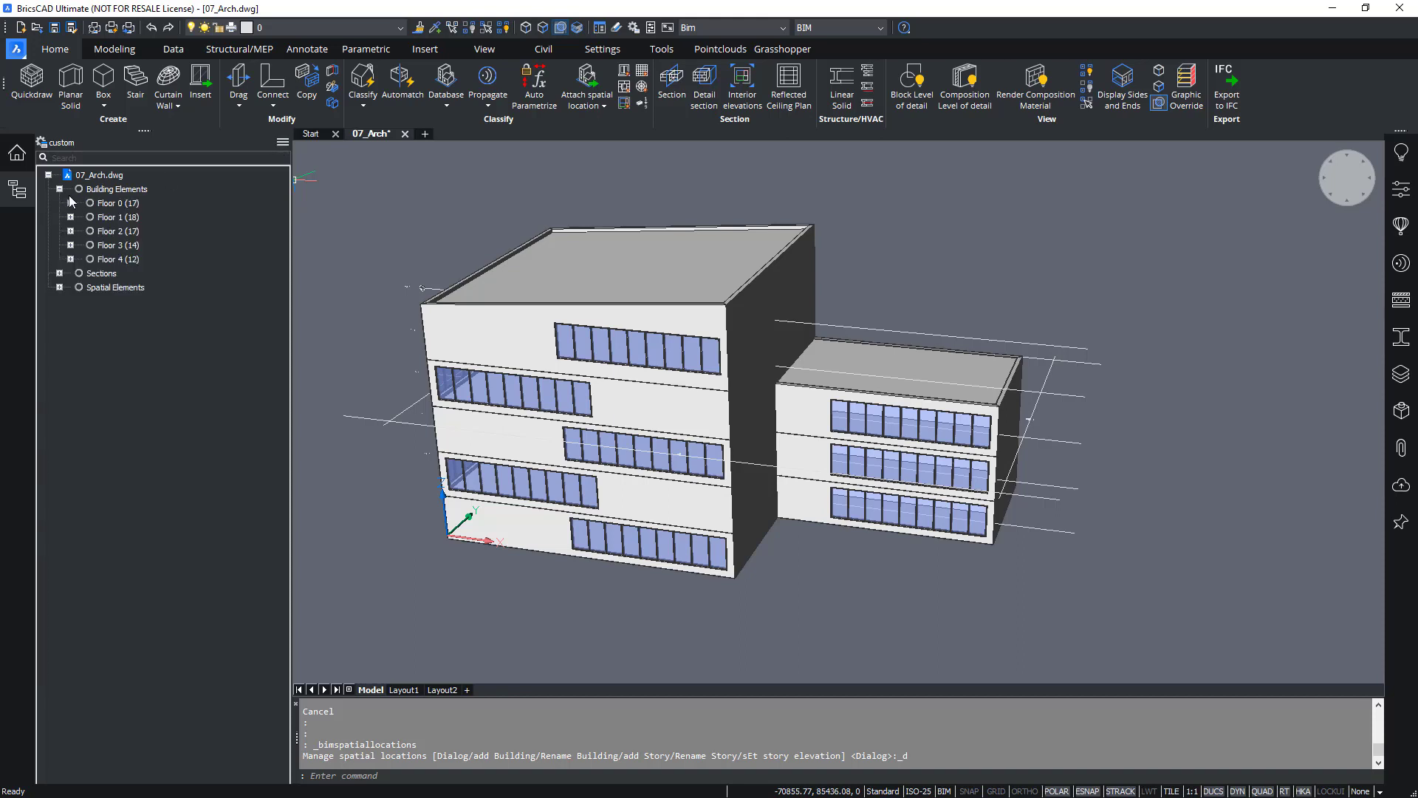
click(282, 142)
click(311, 175)
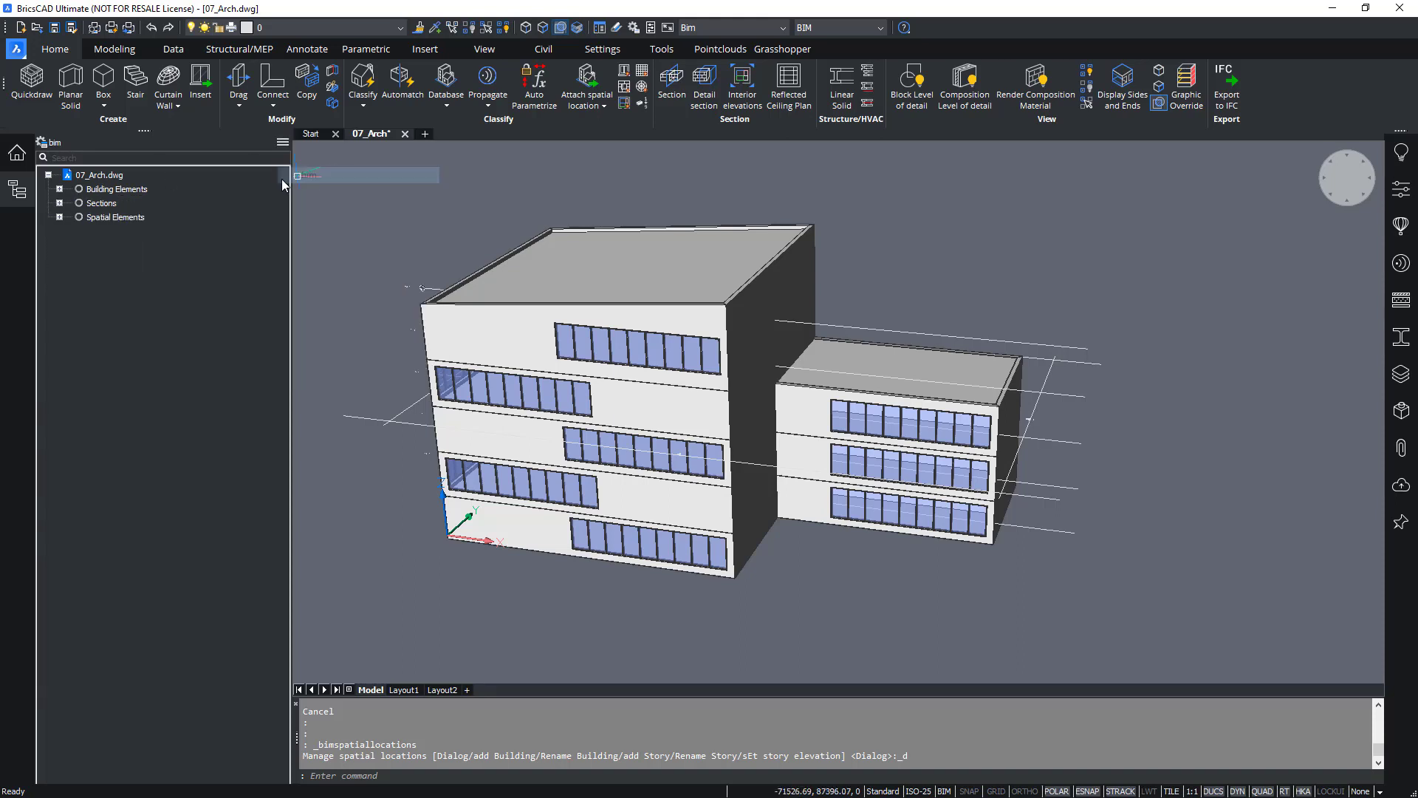
Expand Building Elements, highlight all elements of Main Building in the model, and clear the selection
click(60, 190)
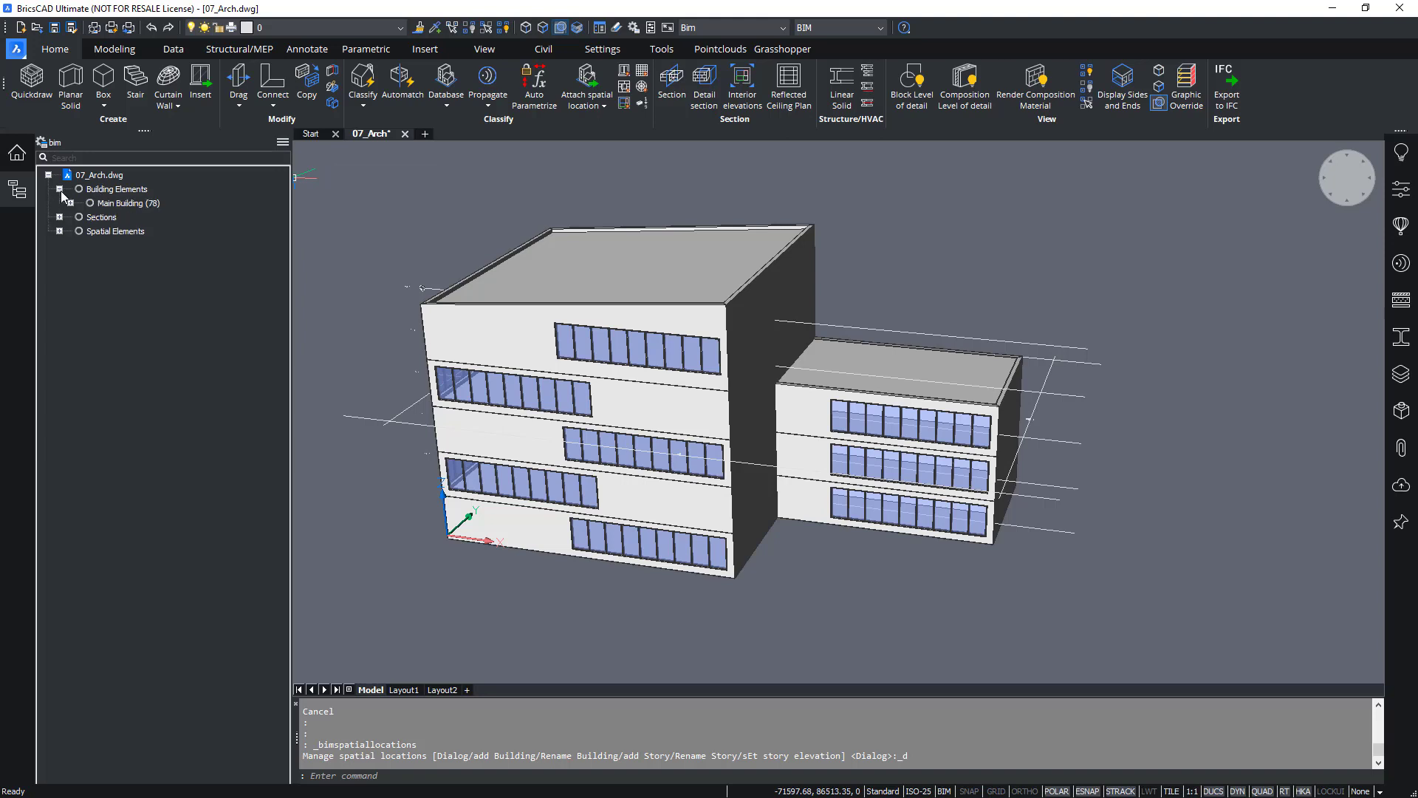
click(116, 206)
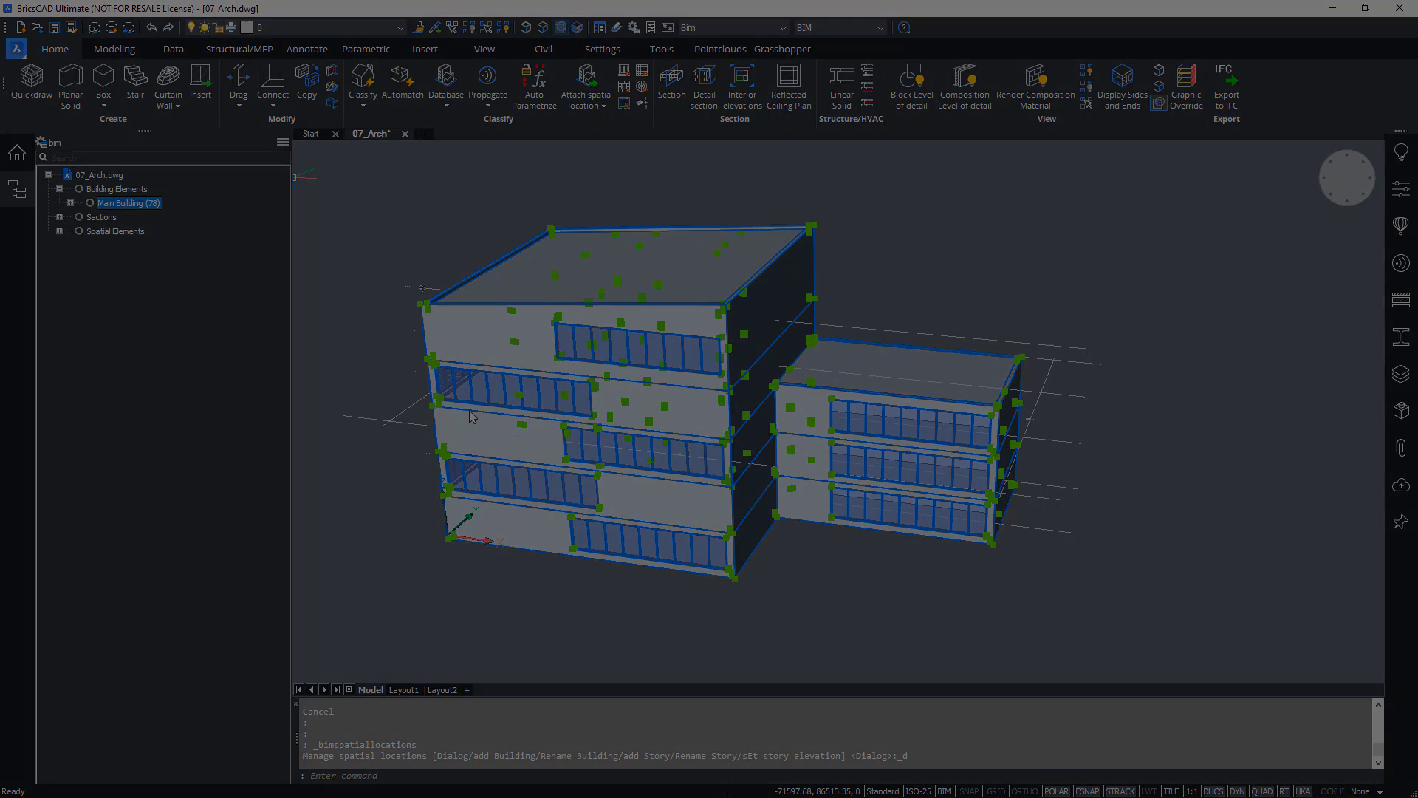
key(Escape)
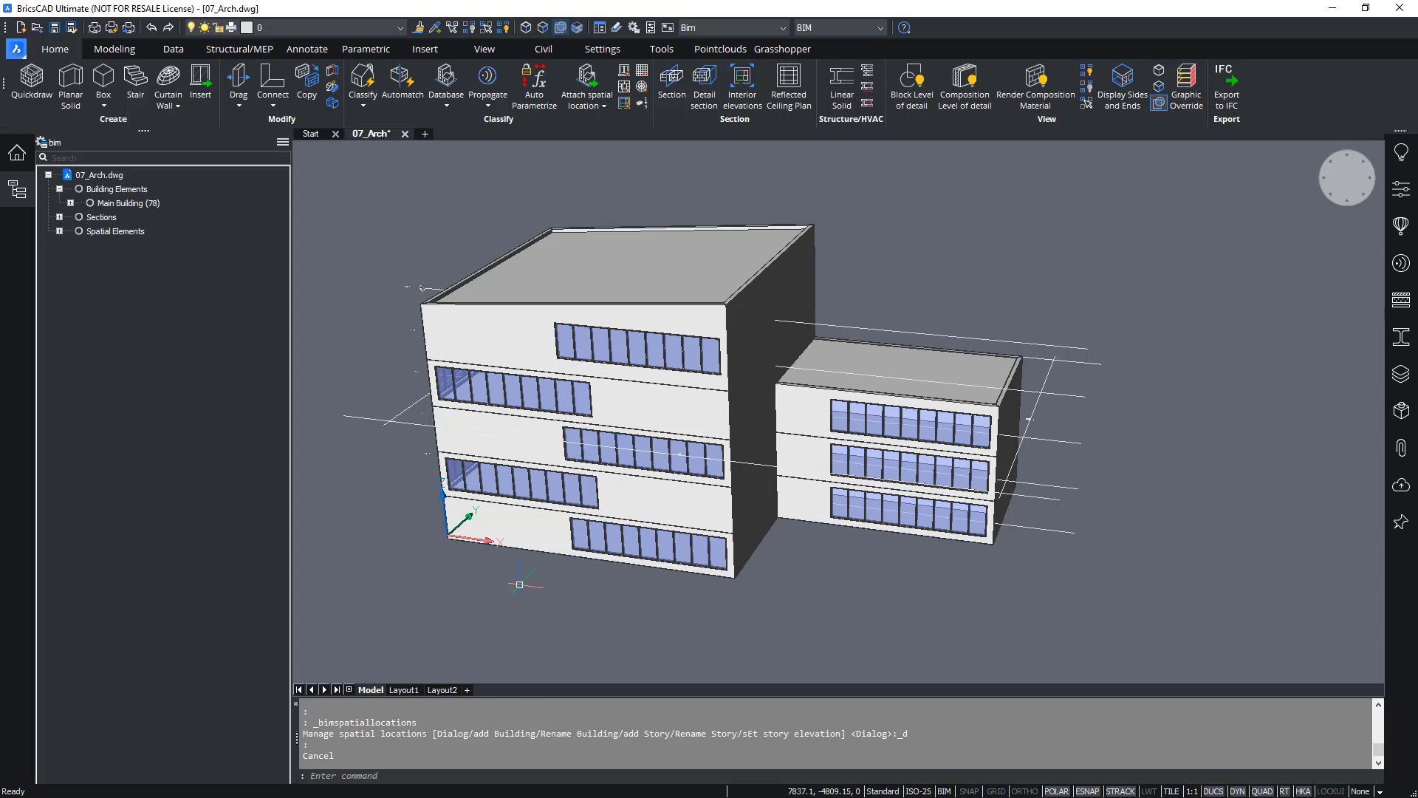
Show the BIM compositions library and filter it with the search text roof, flat, c
click(1401, 299)
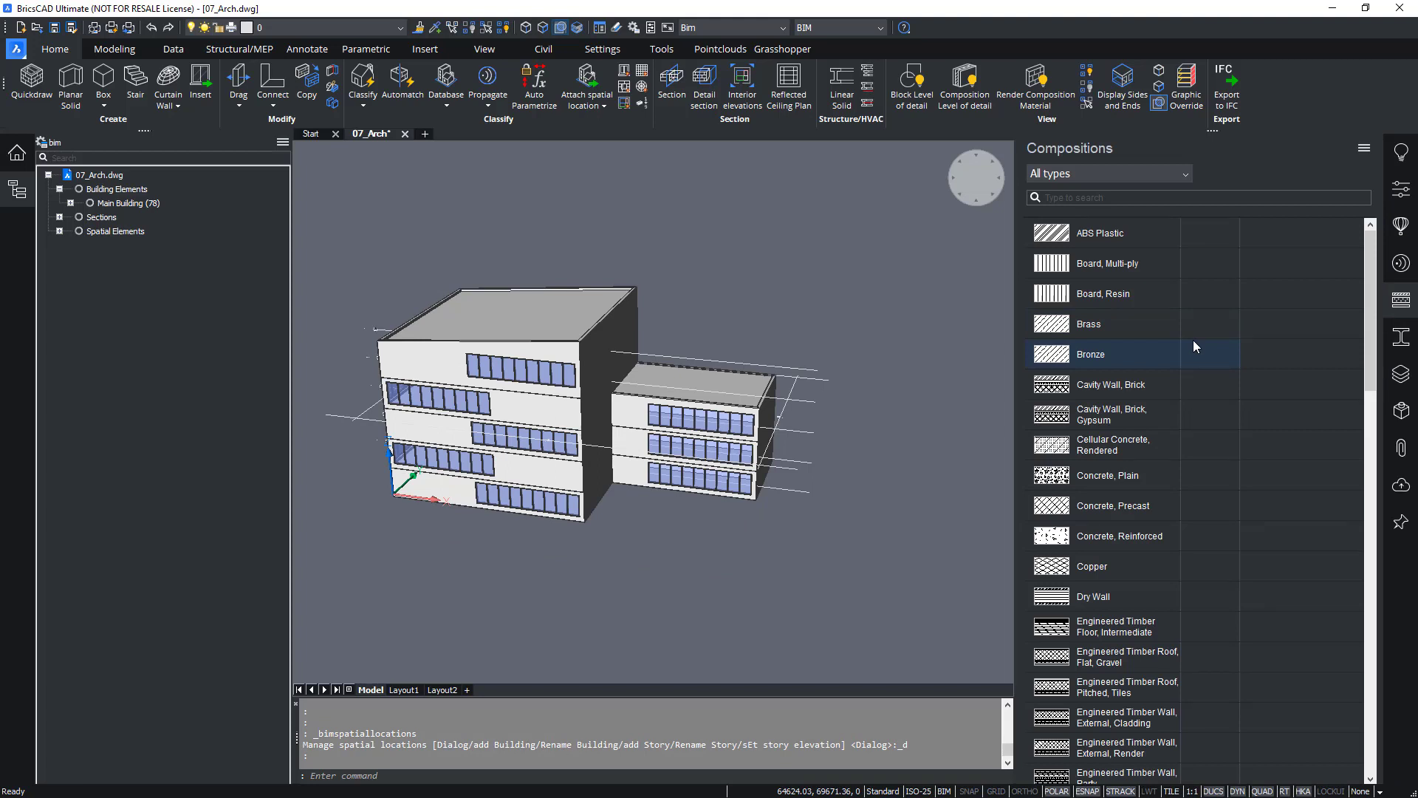
right_click(1295, 95)
mouse_move(1328, 107)
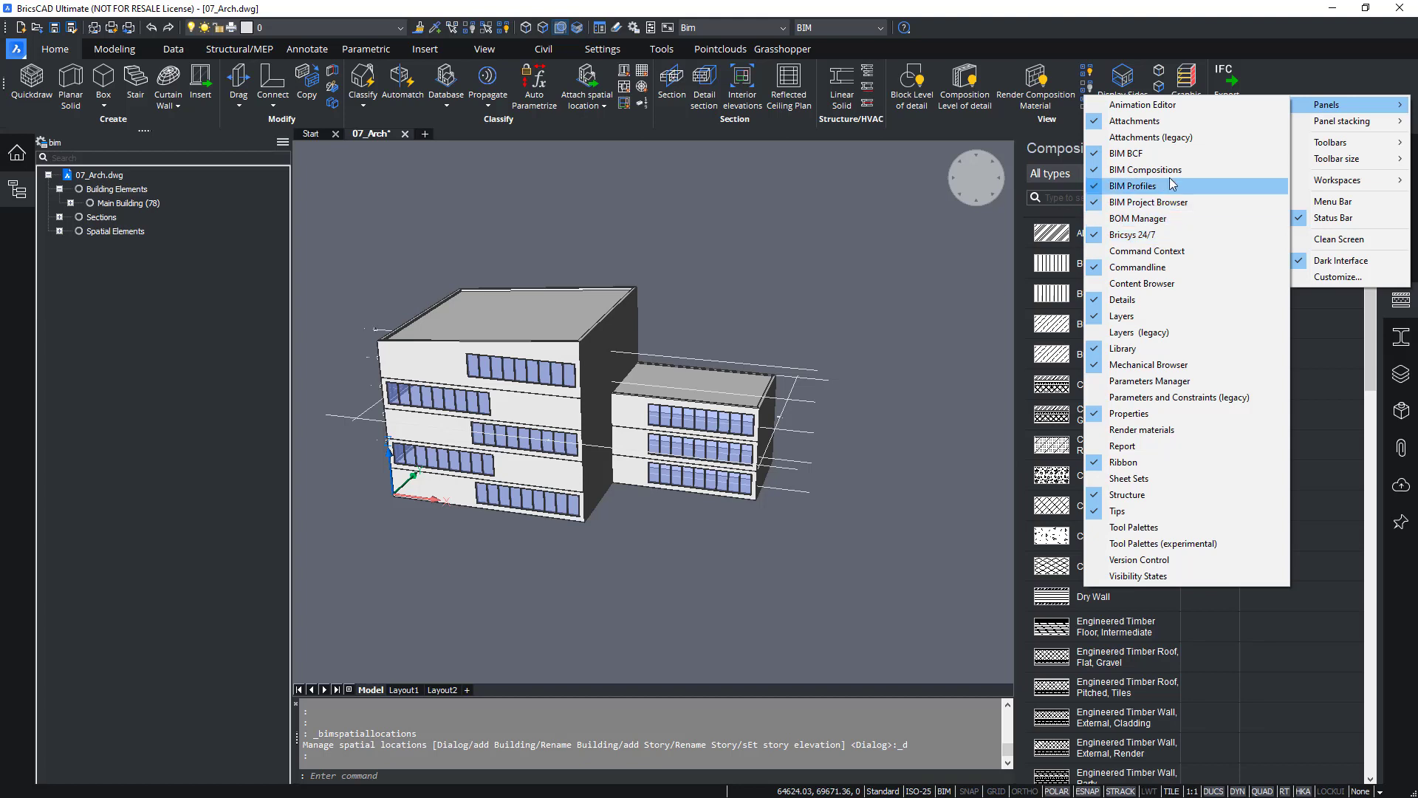
click(1058, 148)
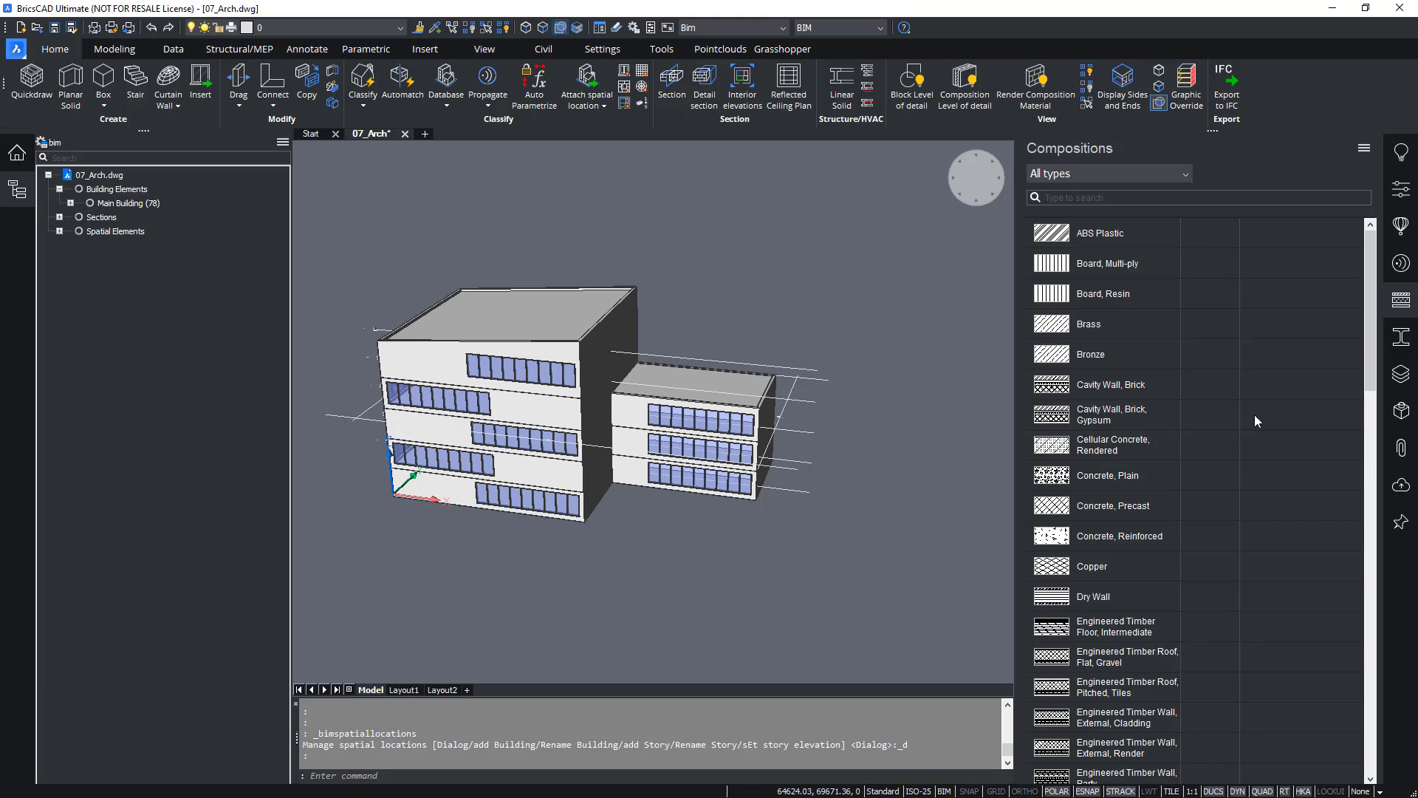
click(1126, 206)
text(roof, f)
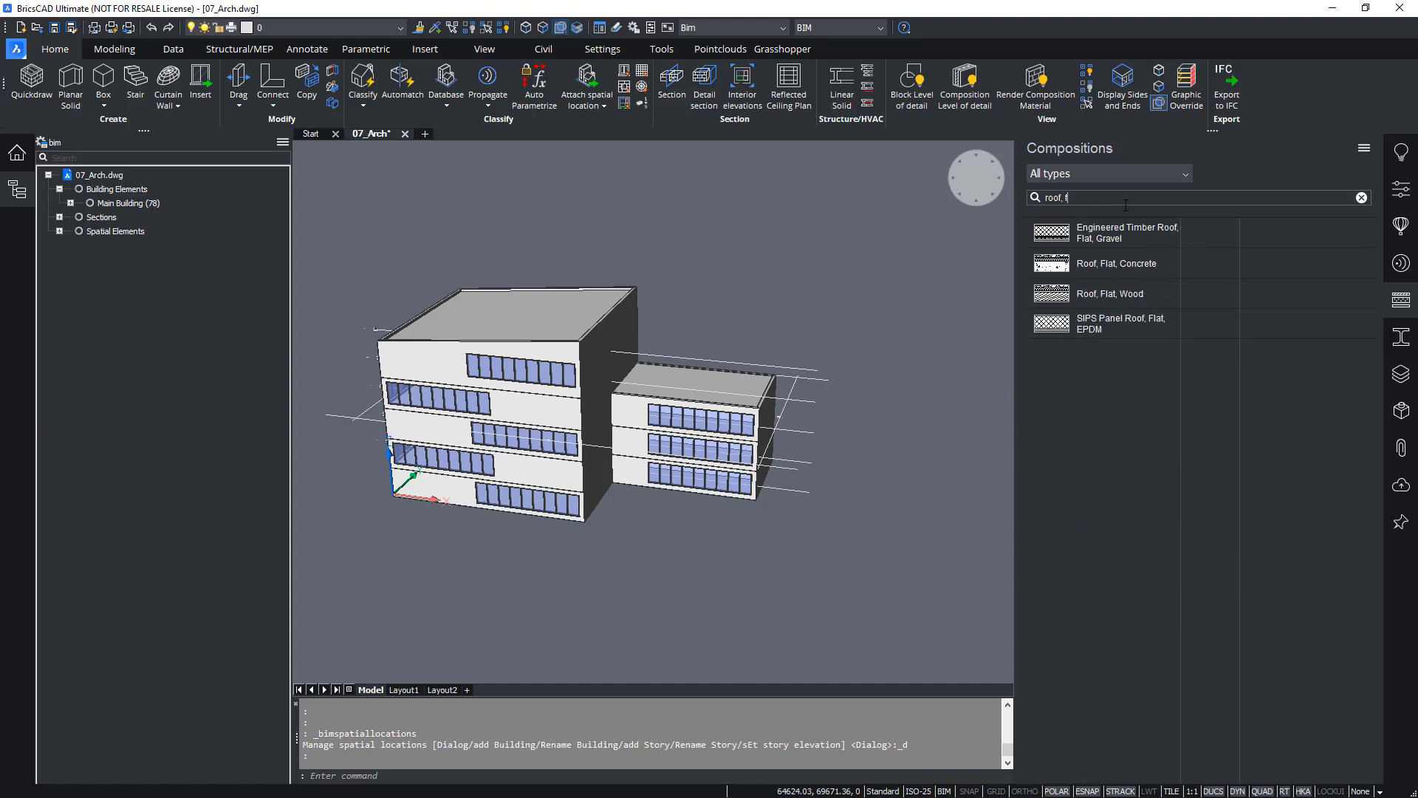
text(lat, c)
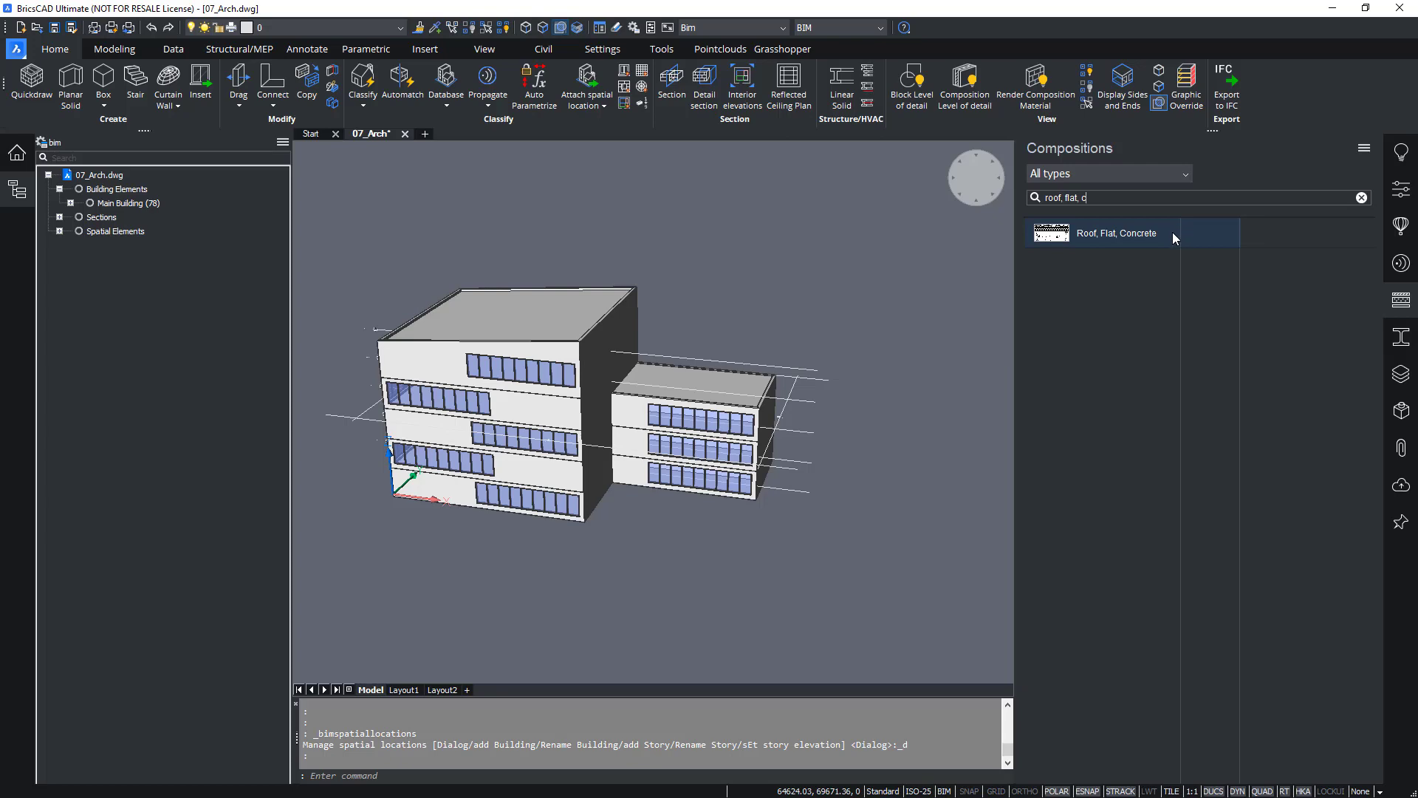
Open the Roof, Flat, Concrete composition and examine its Gravel layer, thickness lock and total thickness
double_click(1104, 240)
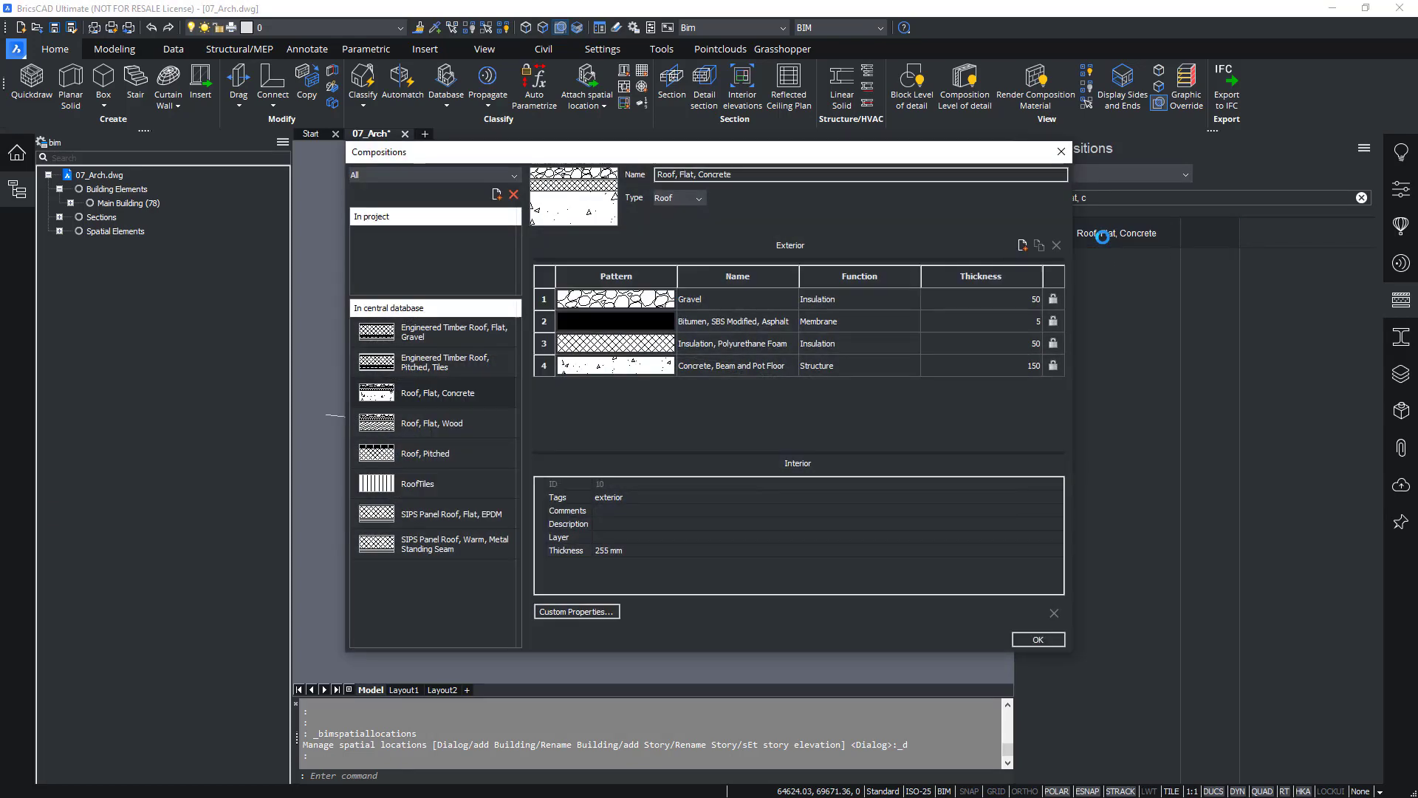
drag(577, 157, 529, 169)
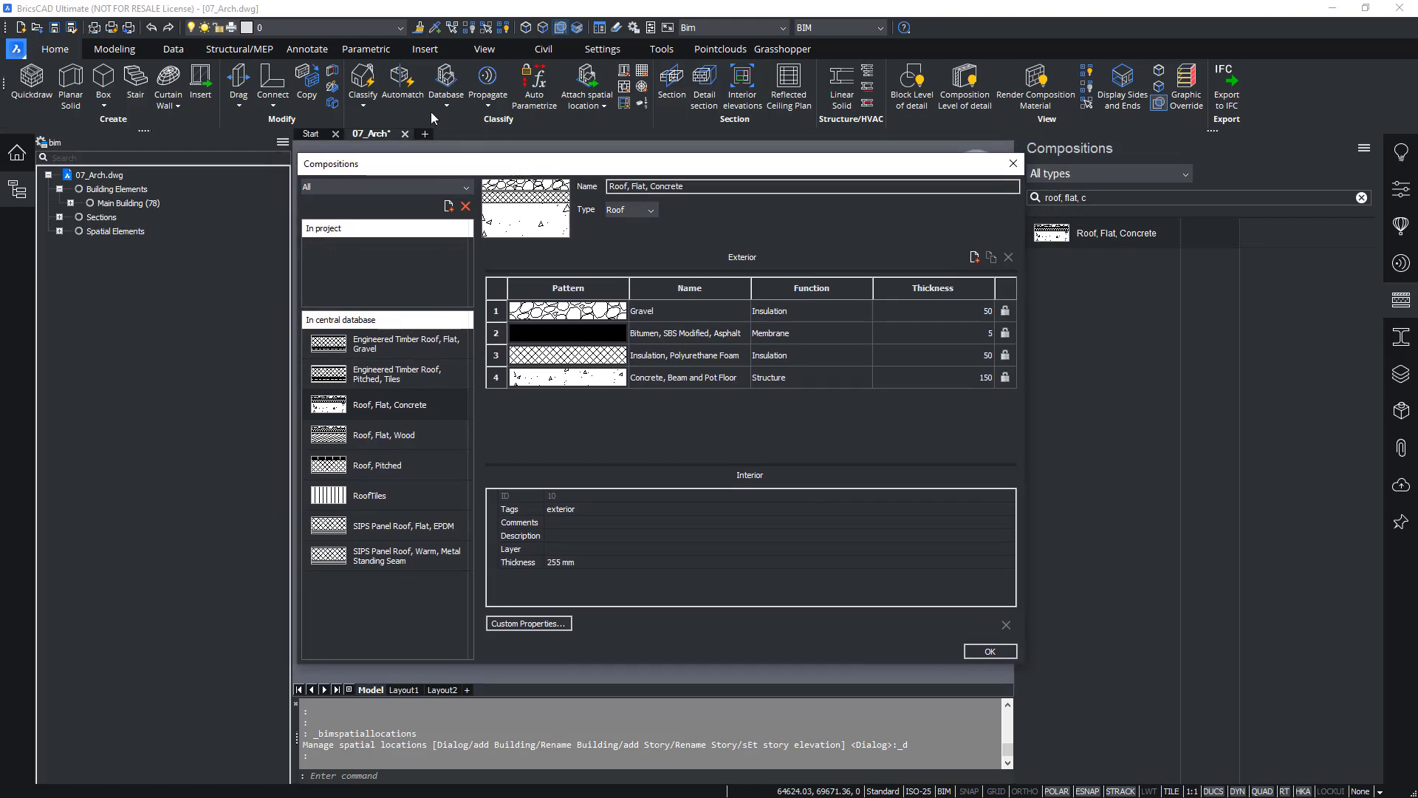
click(575, 315)
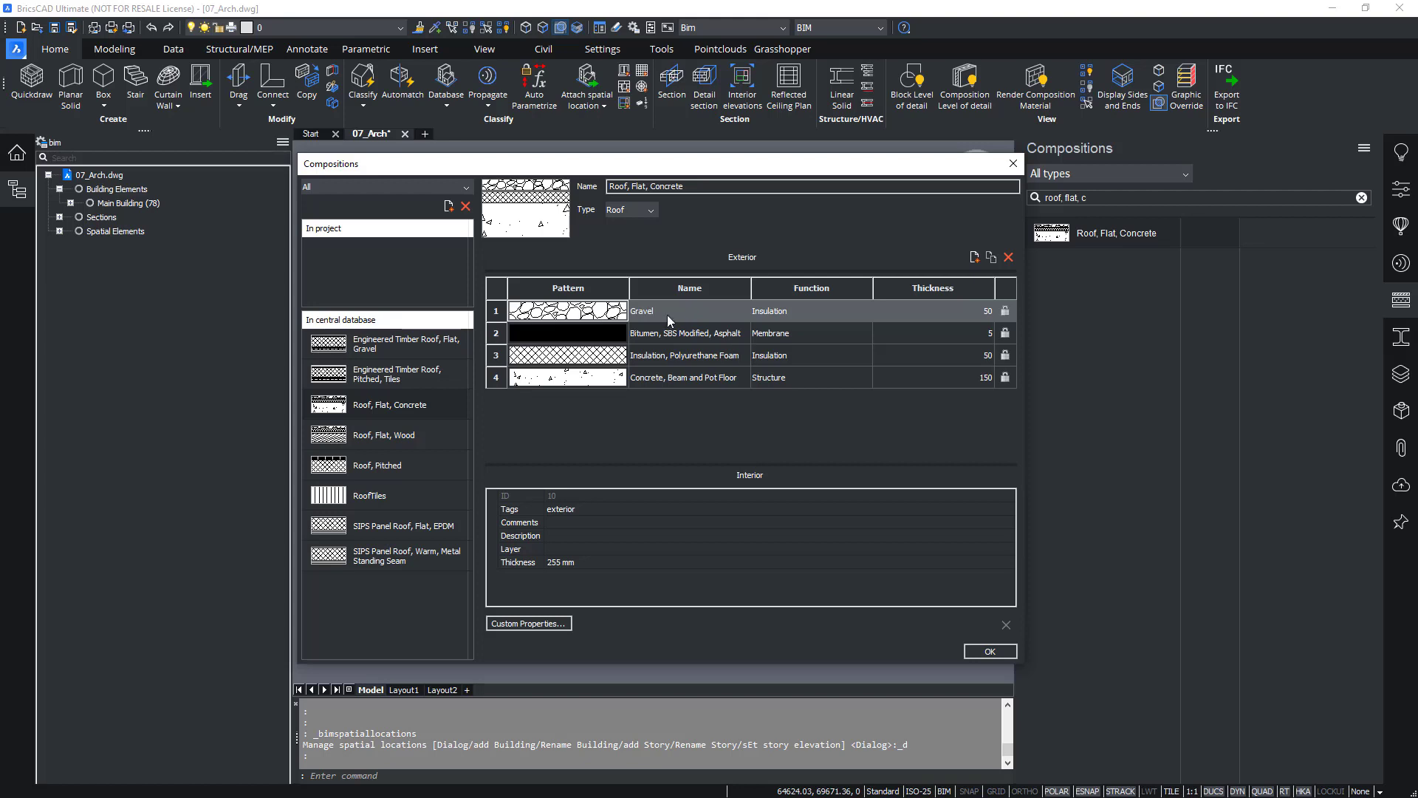
click(1005, 312)
click(1006, 312)
click(515, 562)
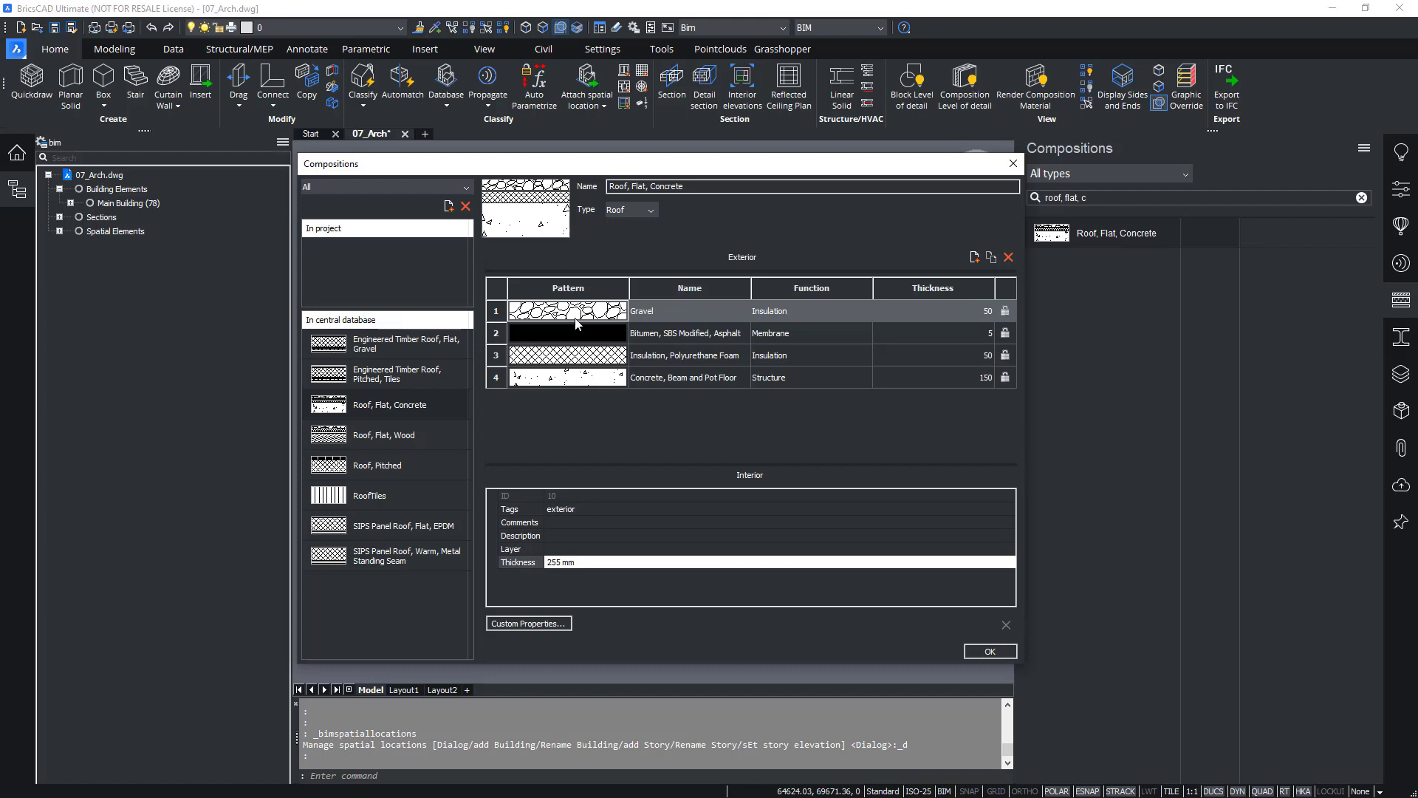
Review the Gravel material's identity, appearance and properties, then close the material and composition dialogs without editing them
double_click(668, 314)
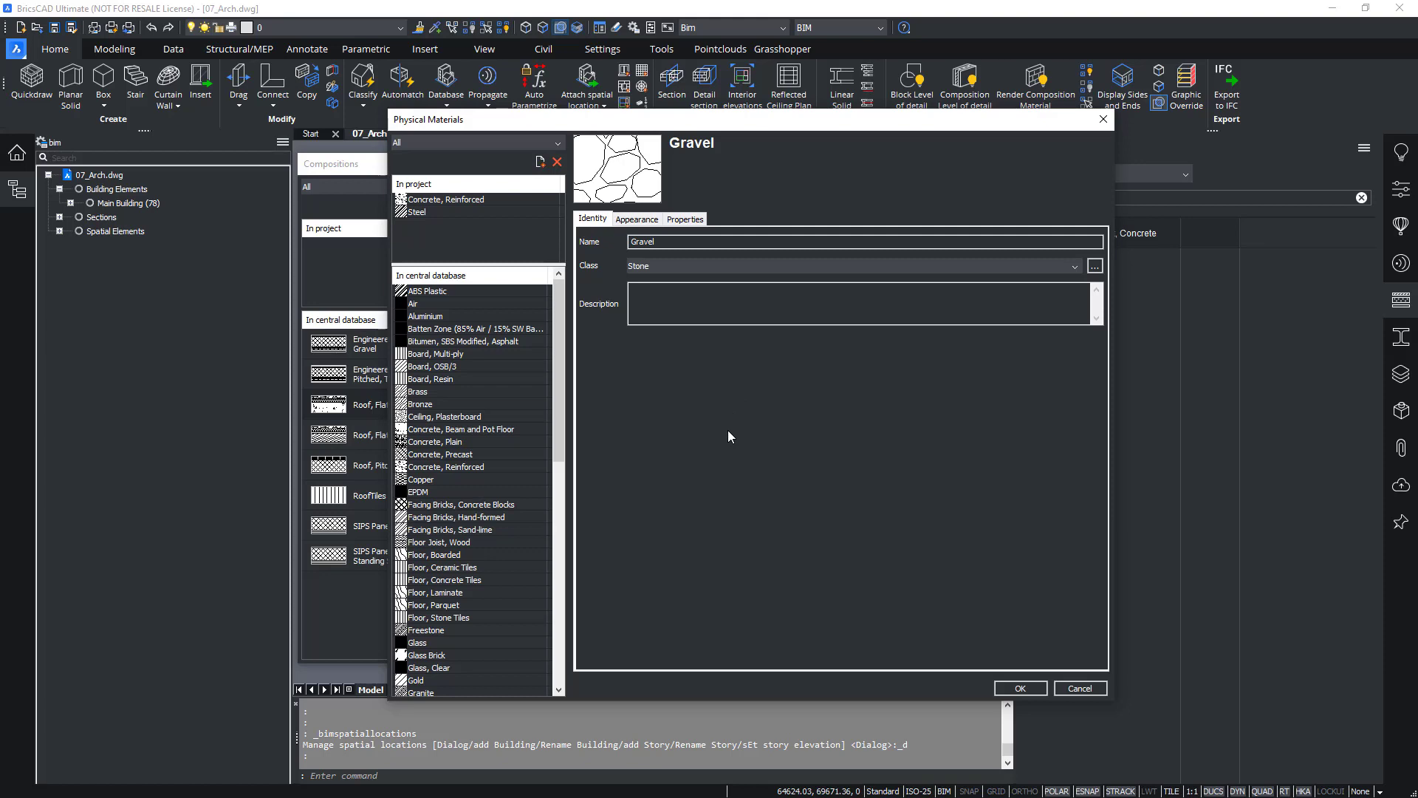
click(637, 220)
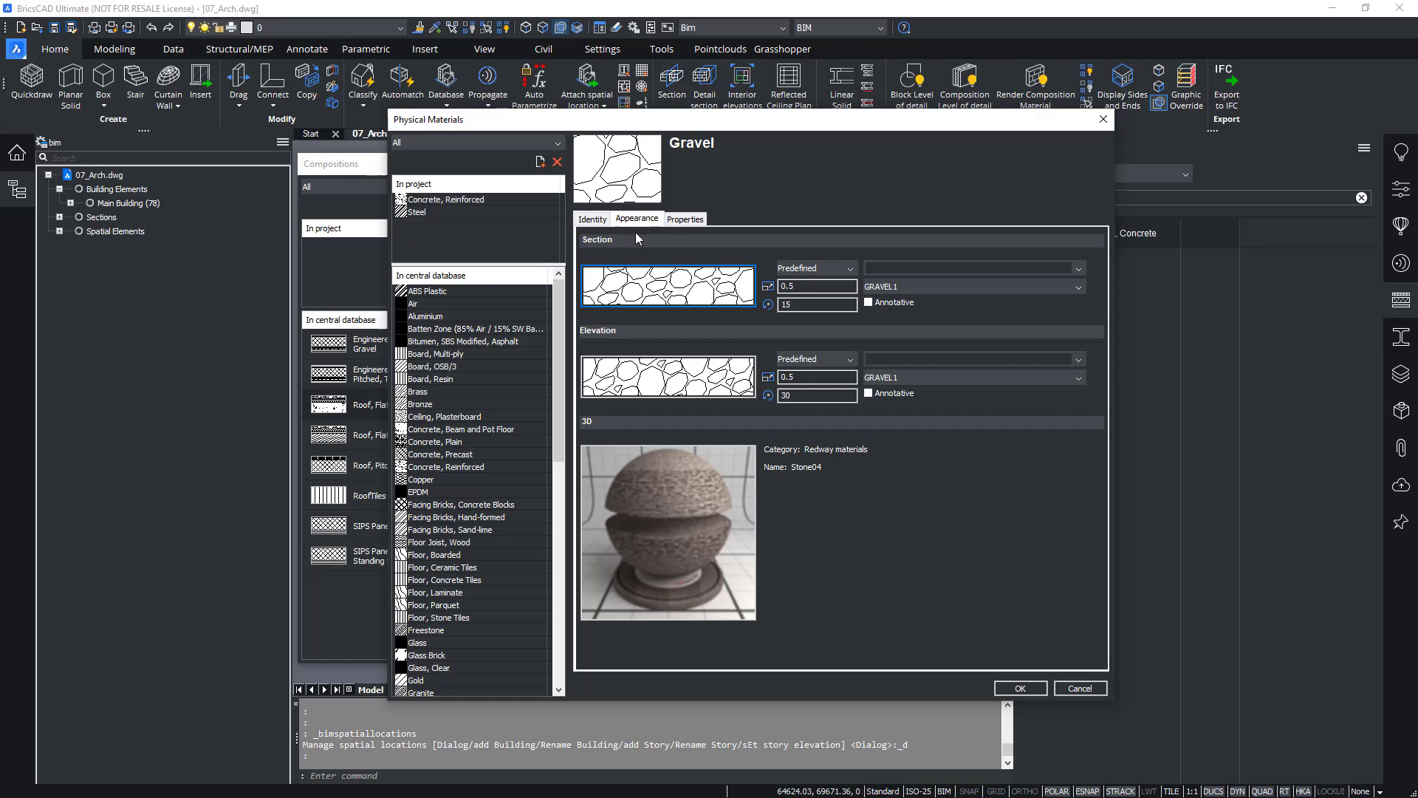
click(687, 220)
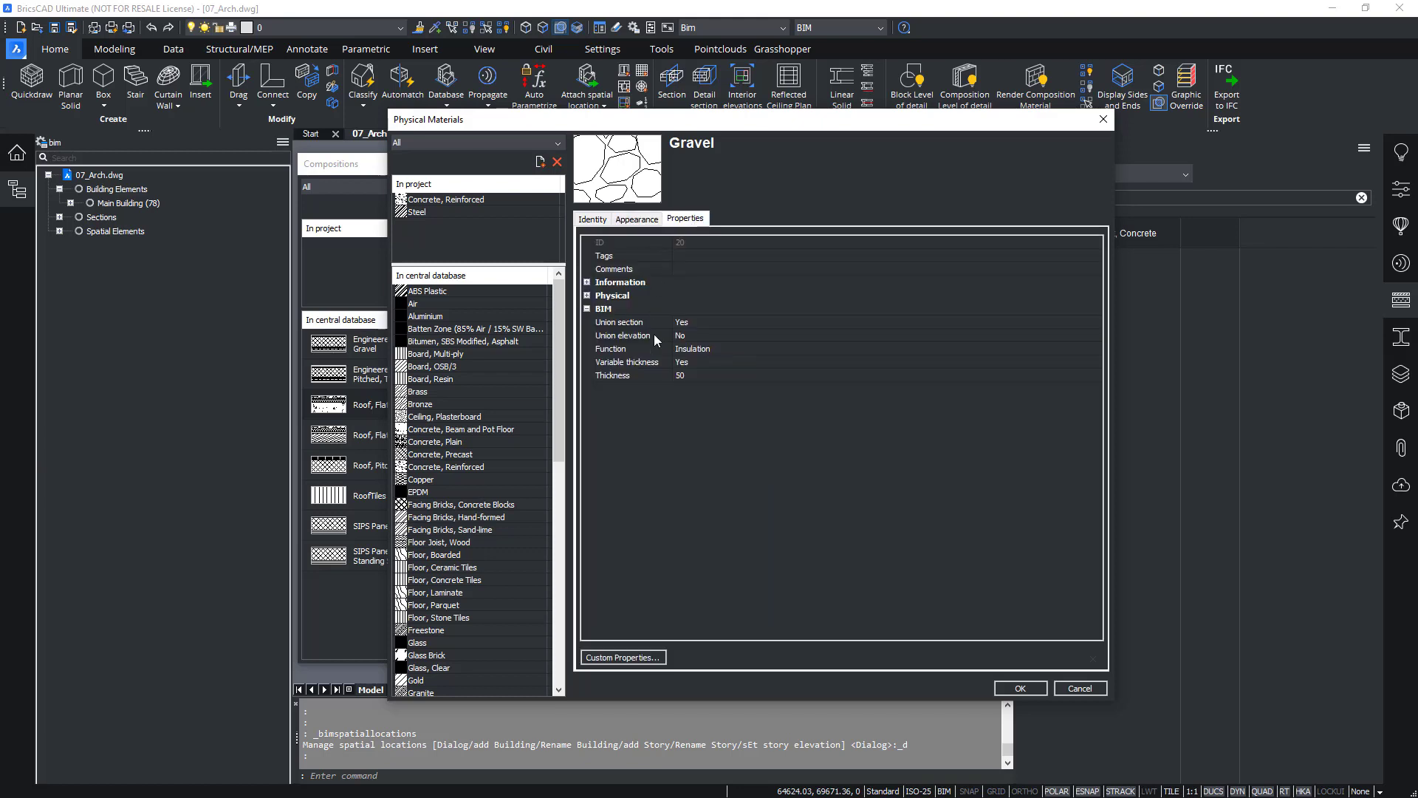
click(592, 219)
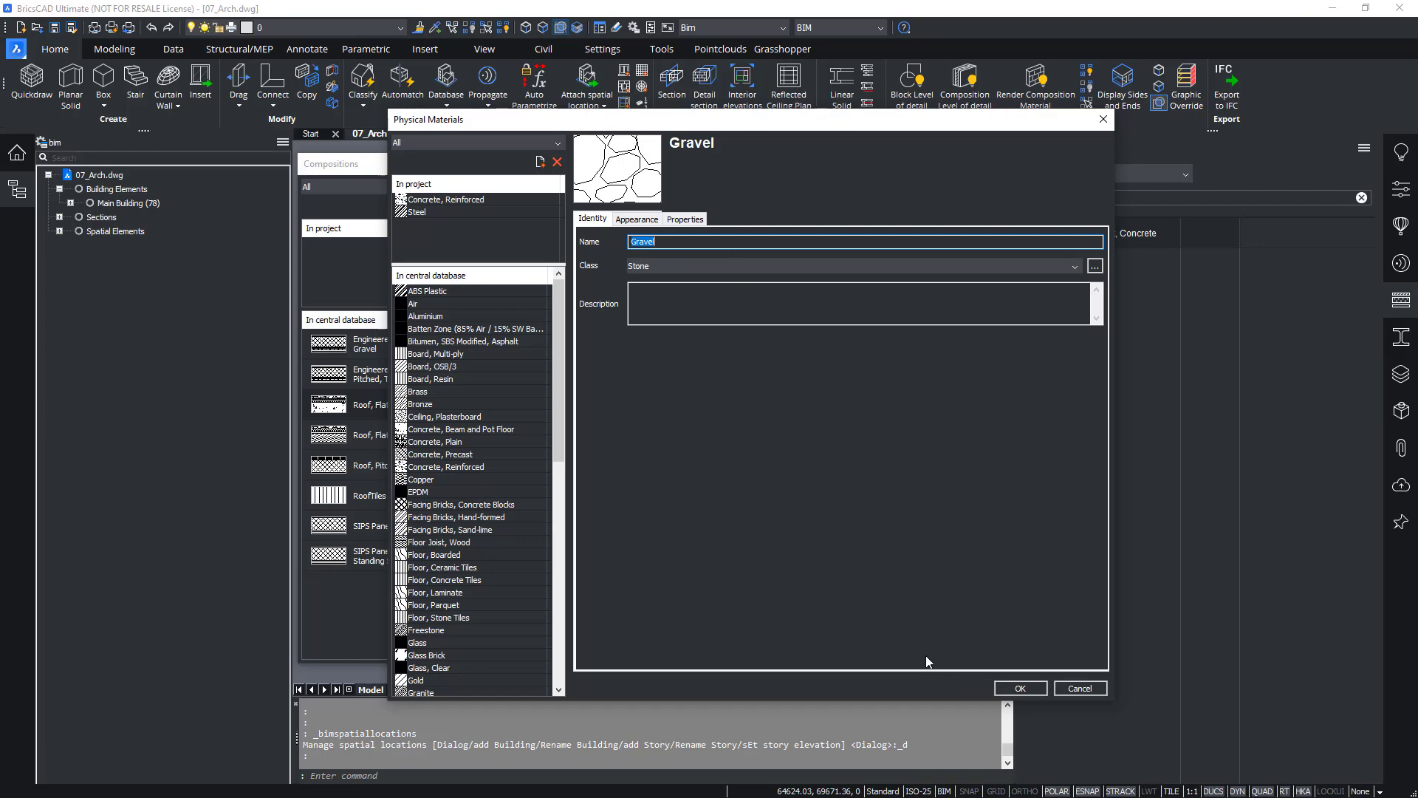
click(1067, 687)
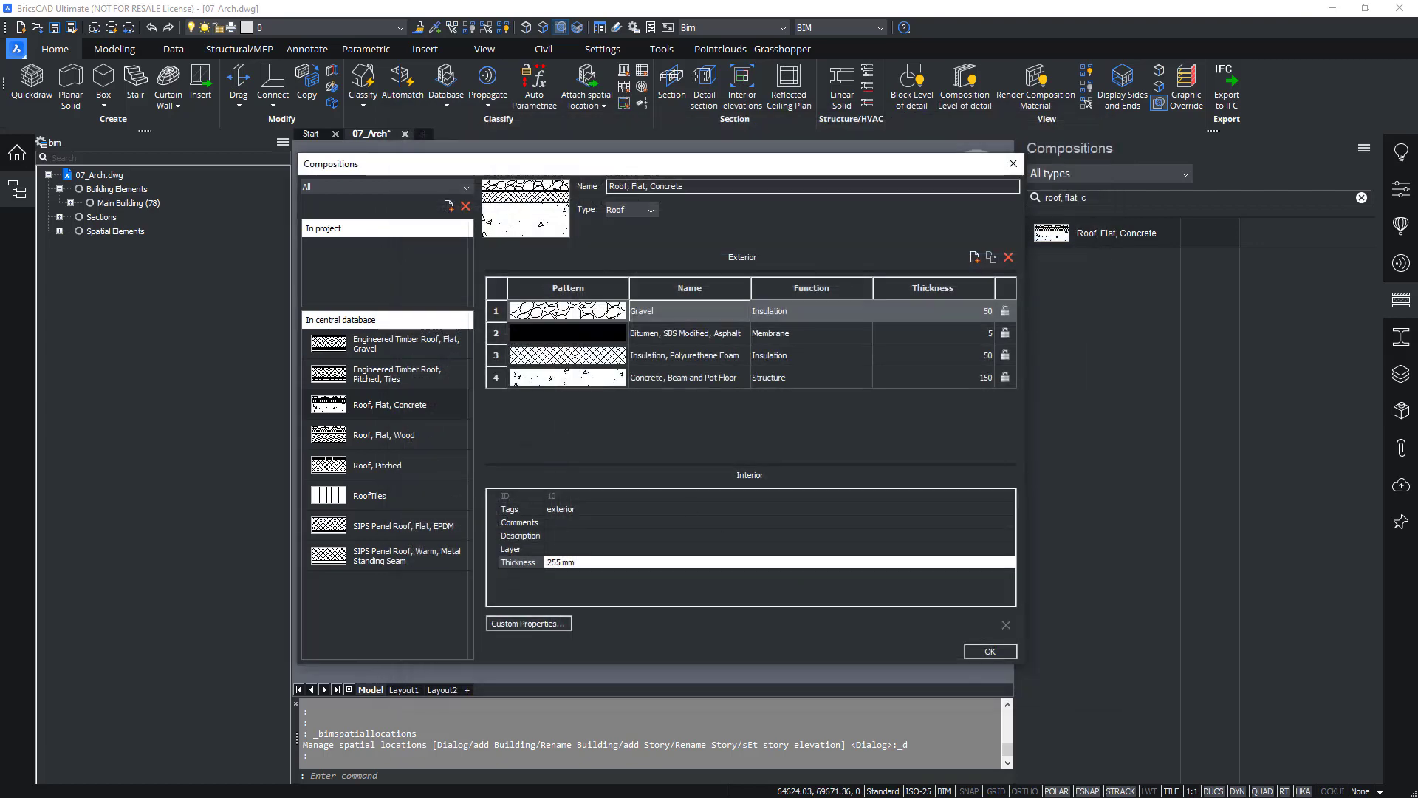
click(990, 650)
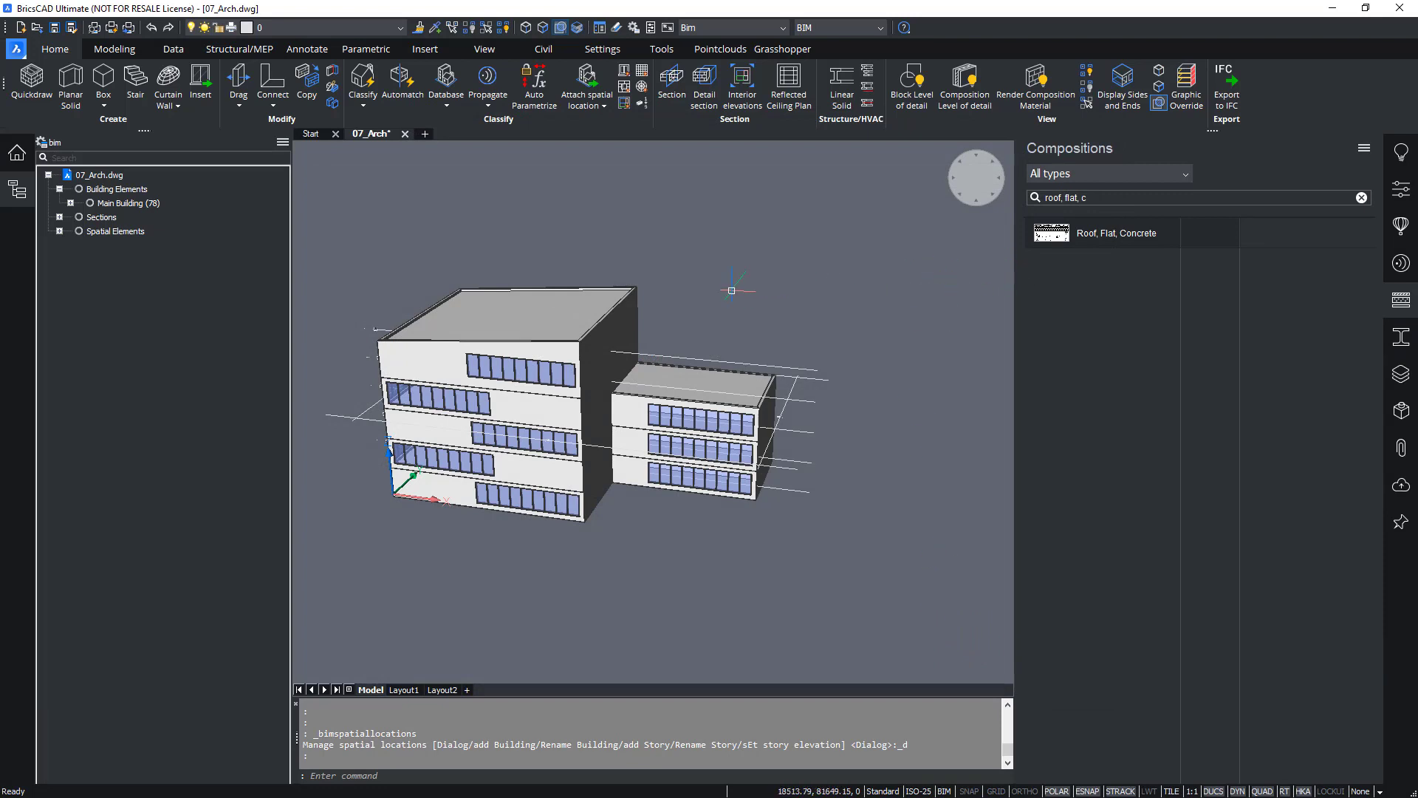
Attach the Roof, Flat, Concrete composition to the taller building's roof with its reference face flipped, and turn on composition material rendering
click(1086, 242)
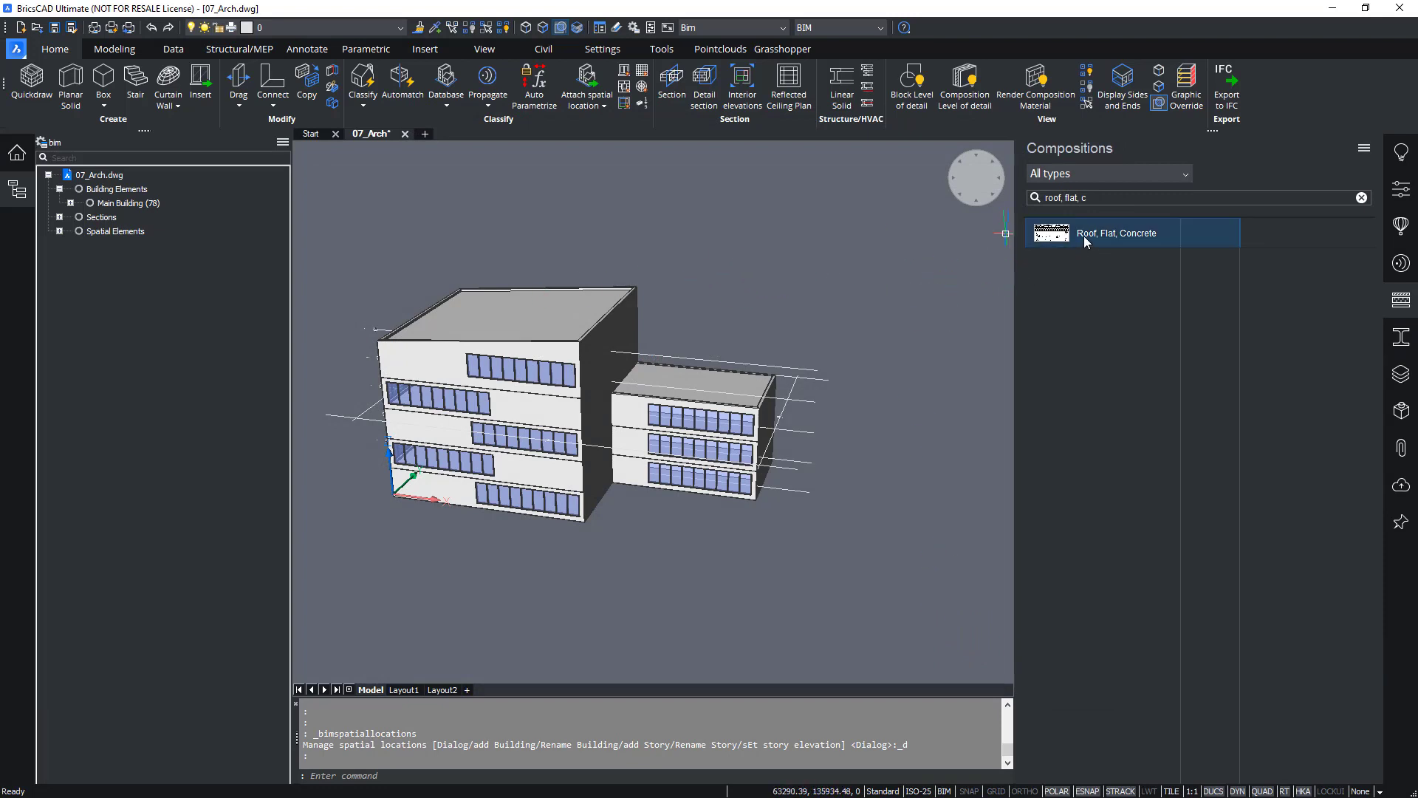
drag(1084, 236, 633, 264)
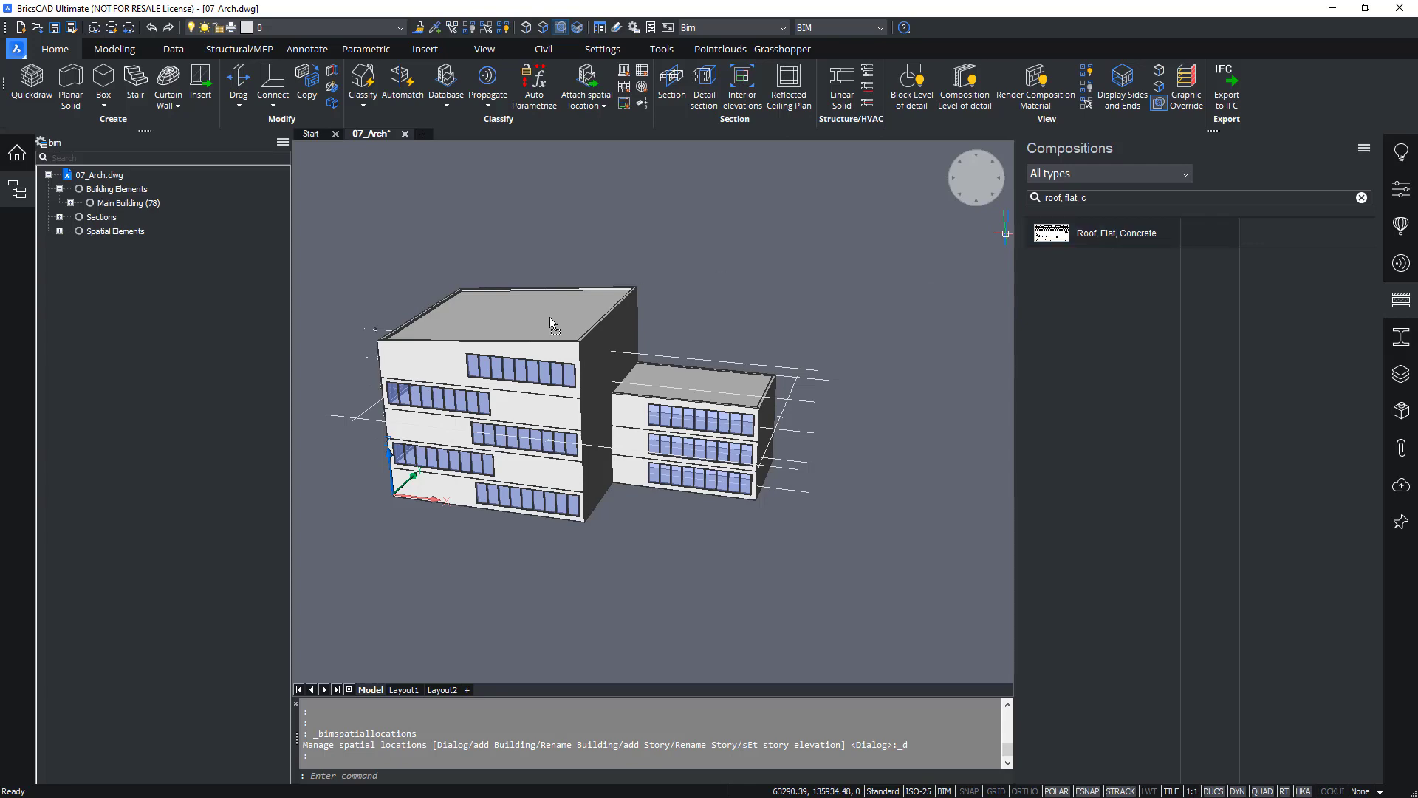
drag(550, 317, 550, 317)
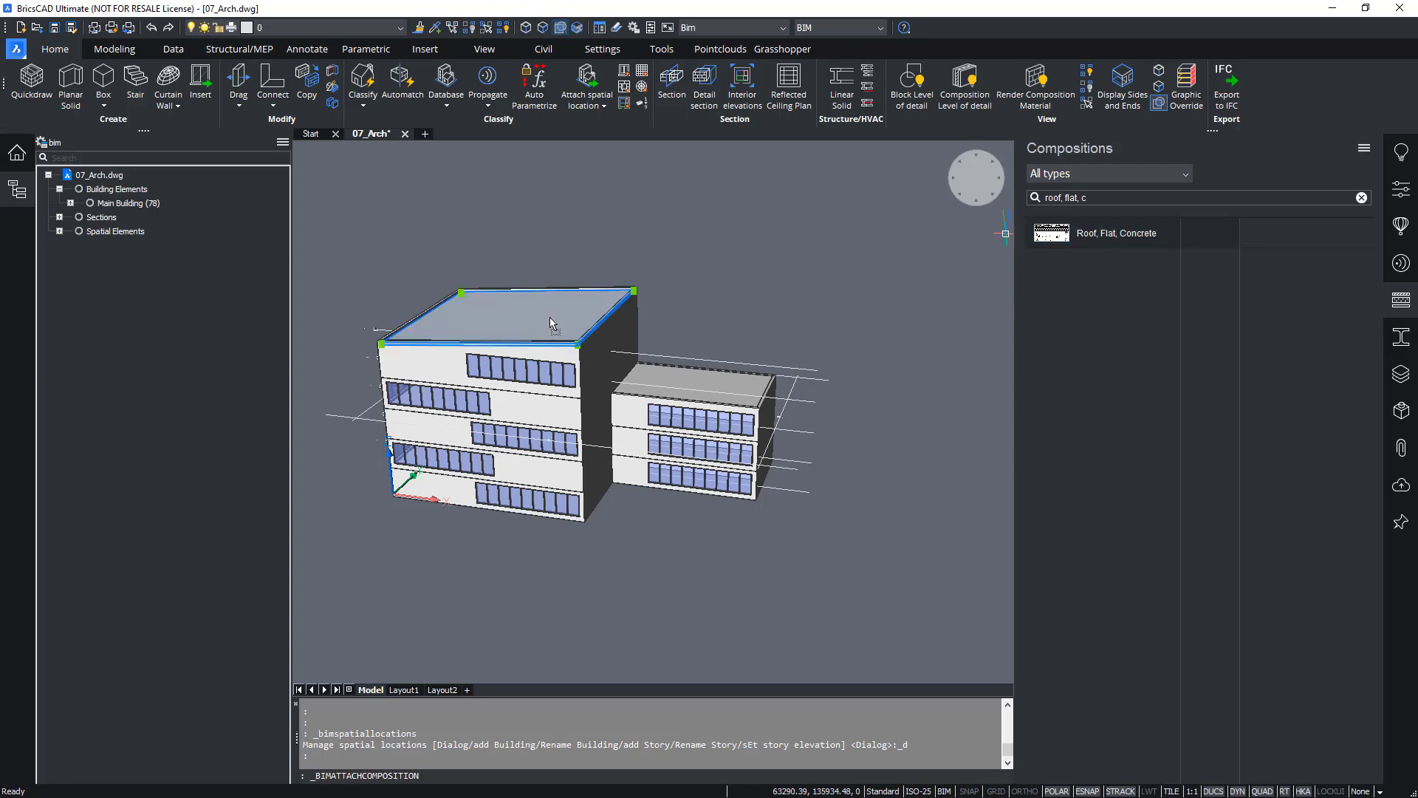
scroll(550, 317, up, 4)
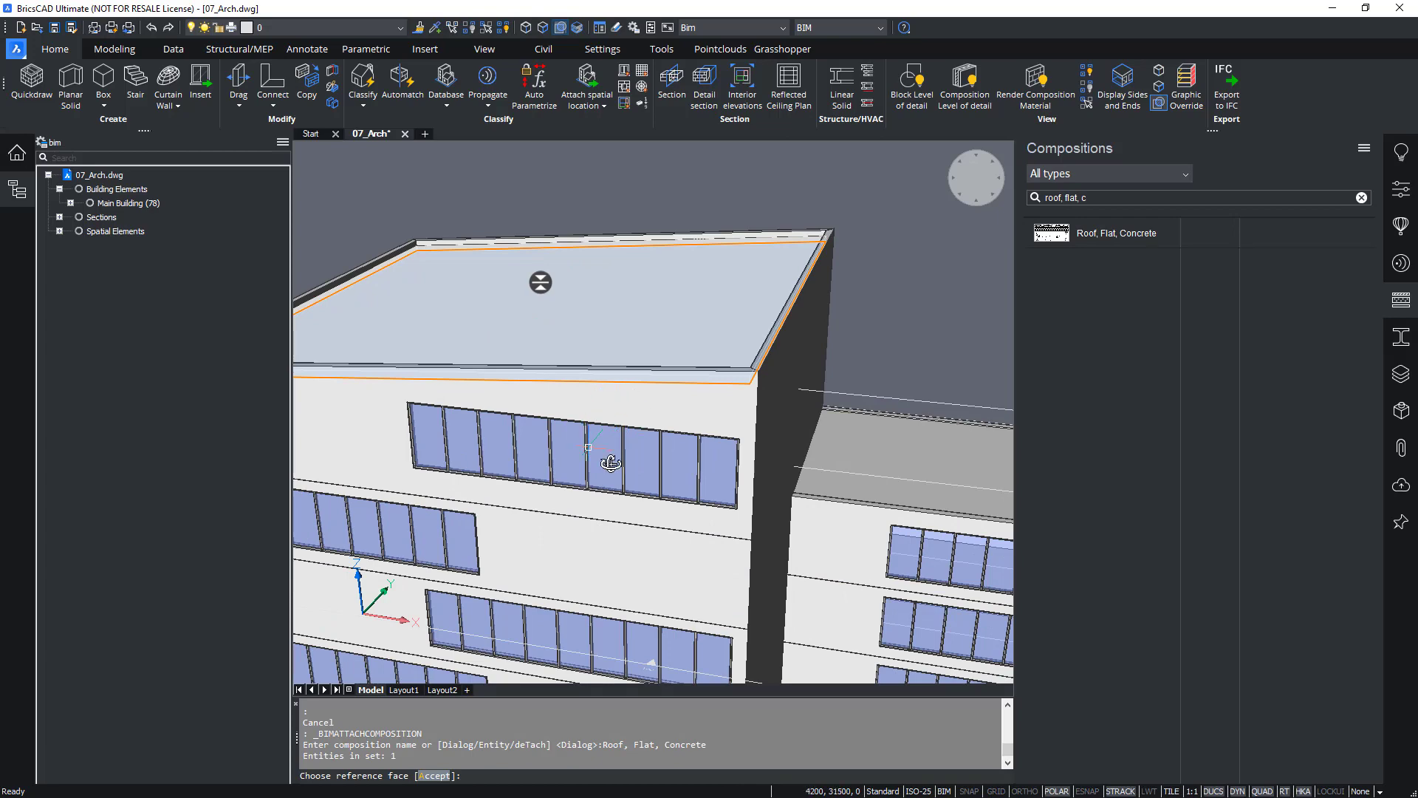
shift+middle_drag(611, 463, 709, 419)
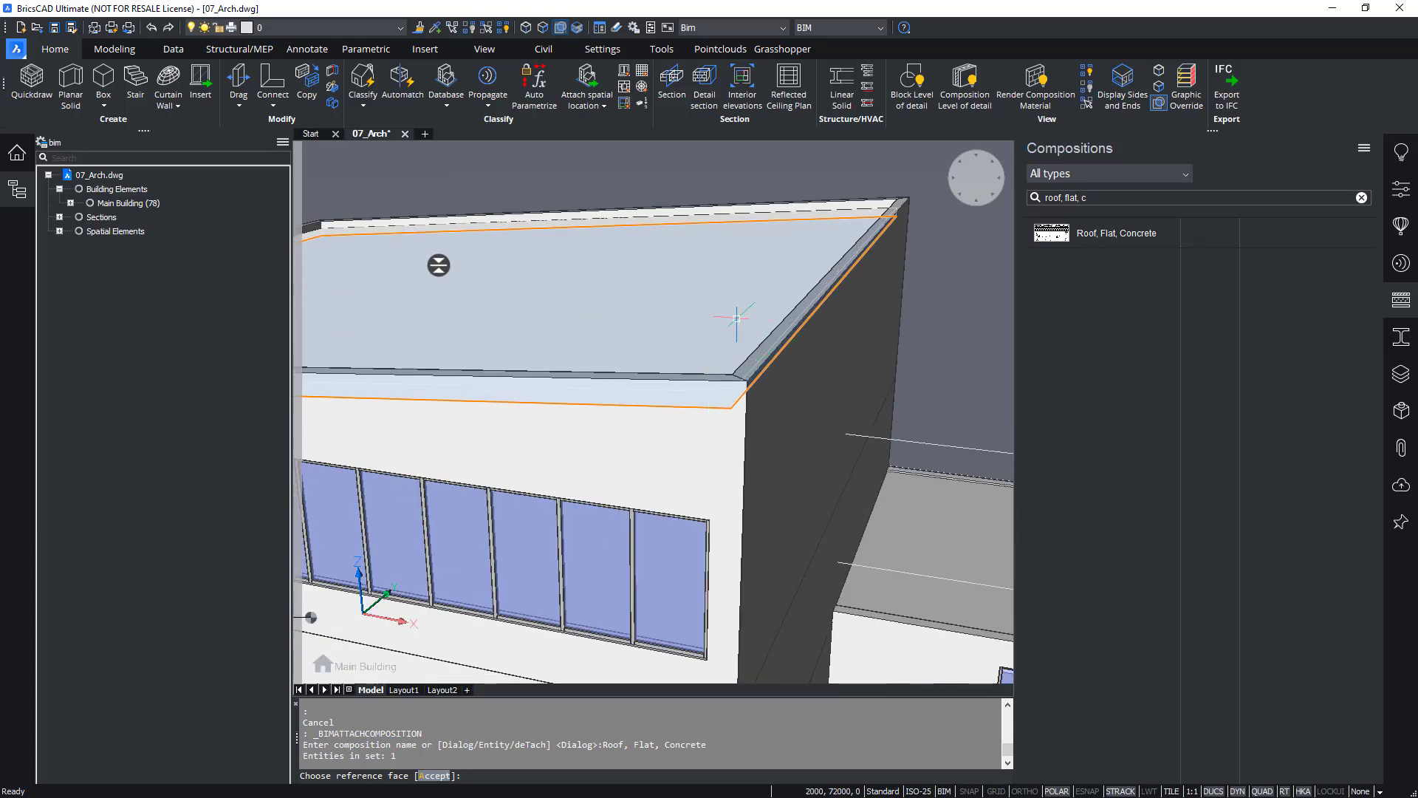
mouse_move(439, 266)
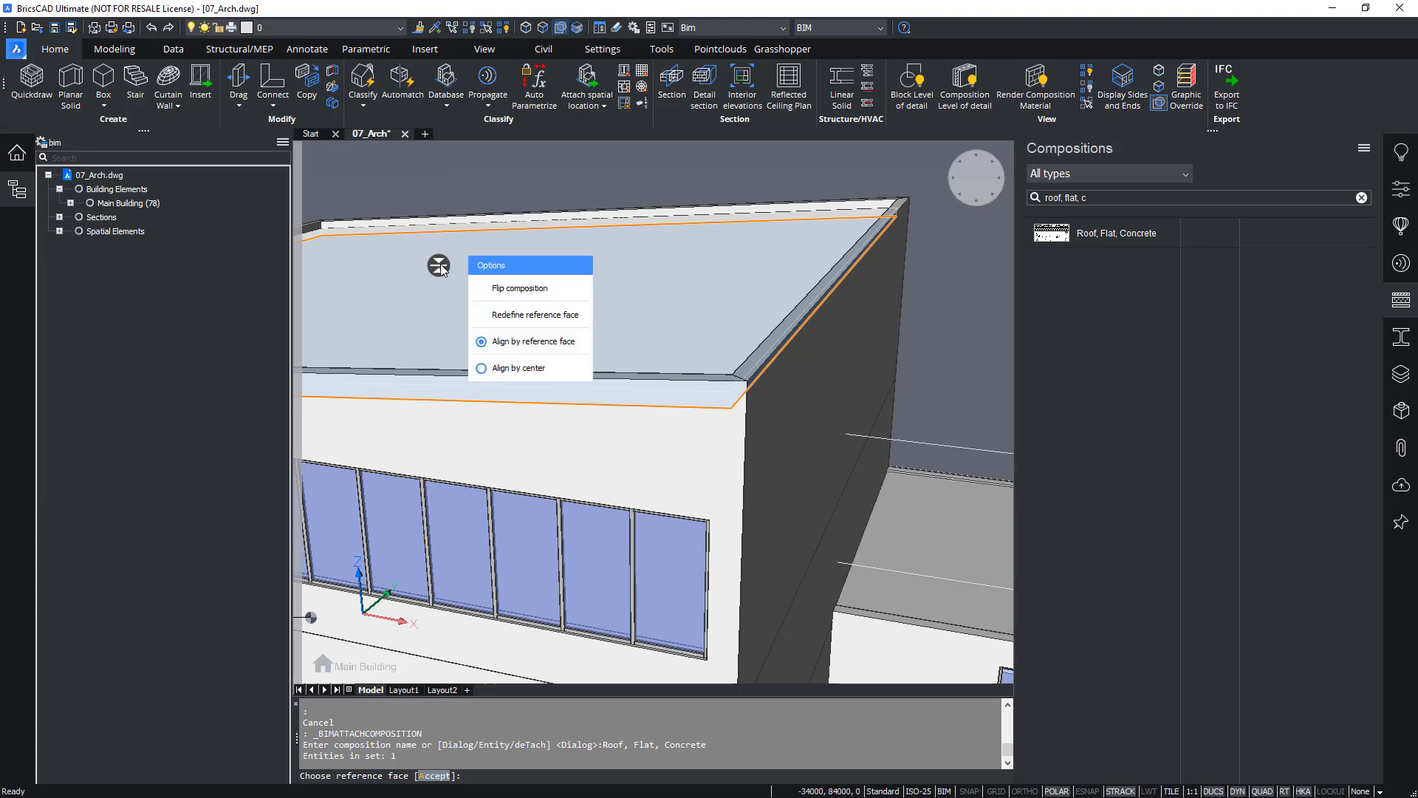
click(441, 270)
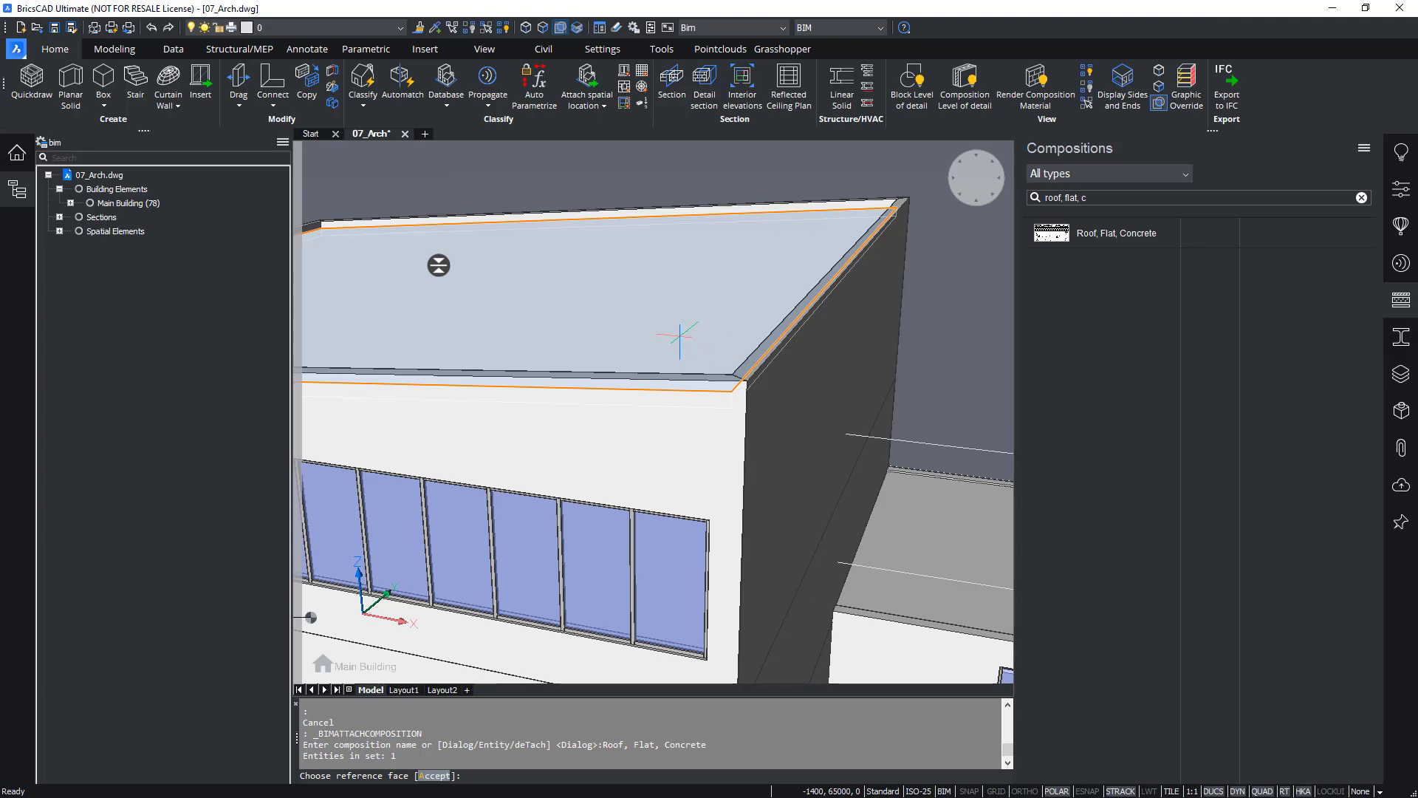
click(680, 336)
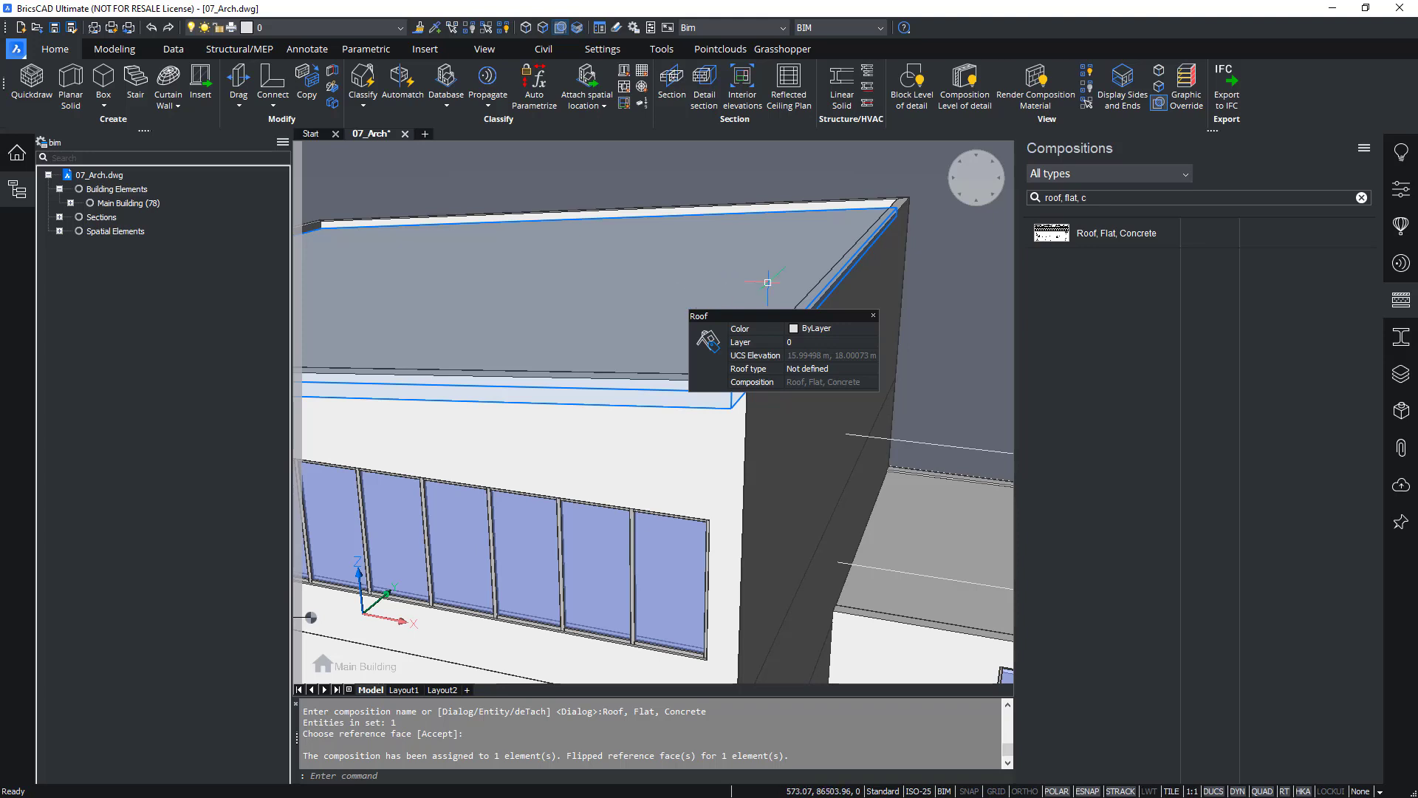
click(1052, 81)
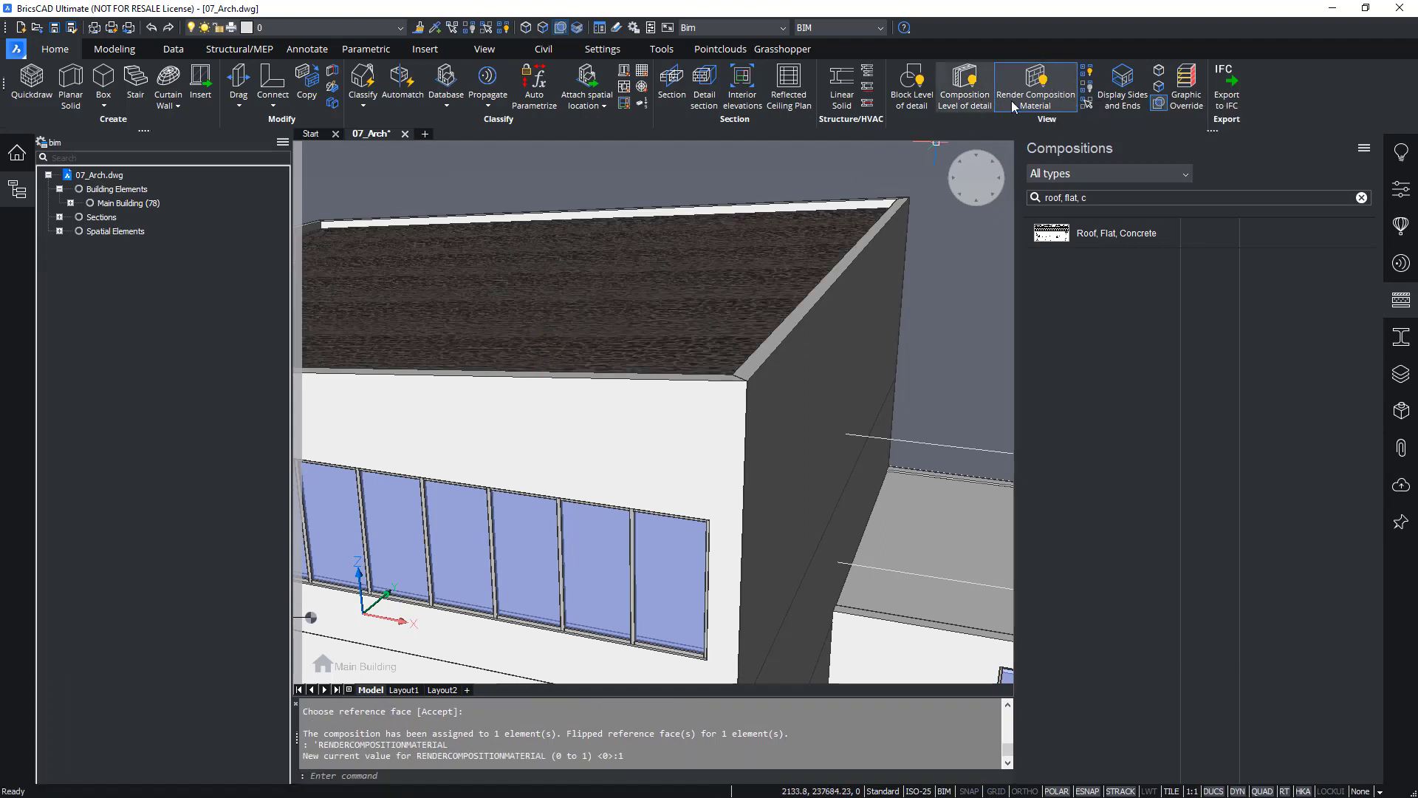
mouse_move(774, 339)
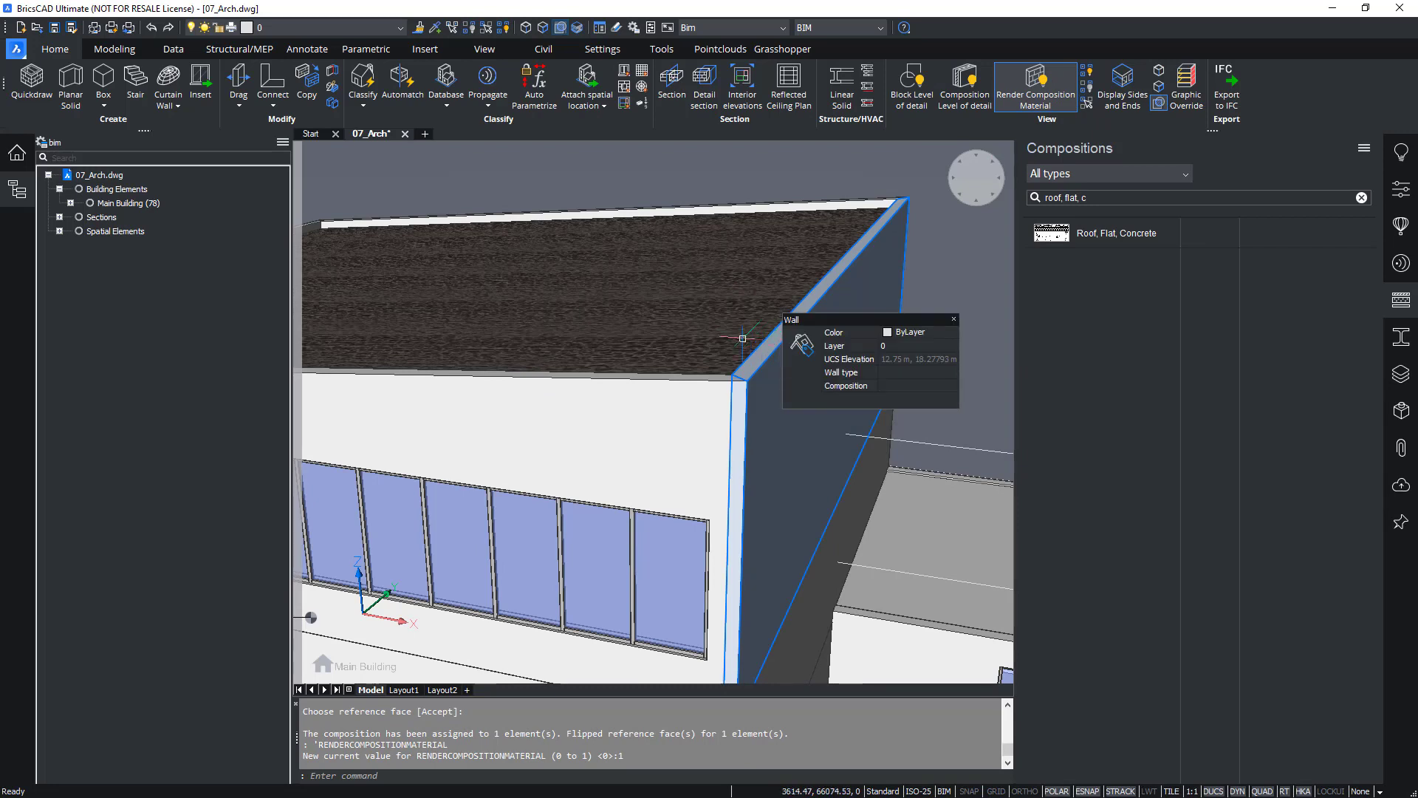
Create a clipped section parallel to the taller building's front wall, offset about 9090 mm into the building
click(672, 79)
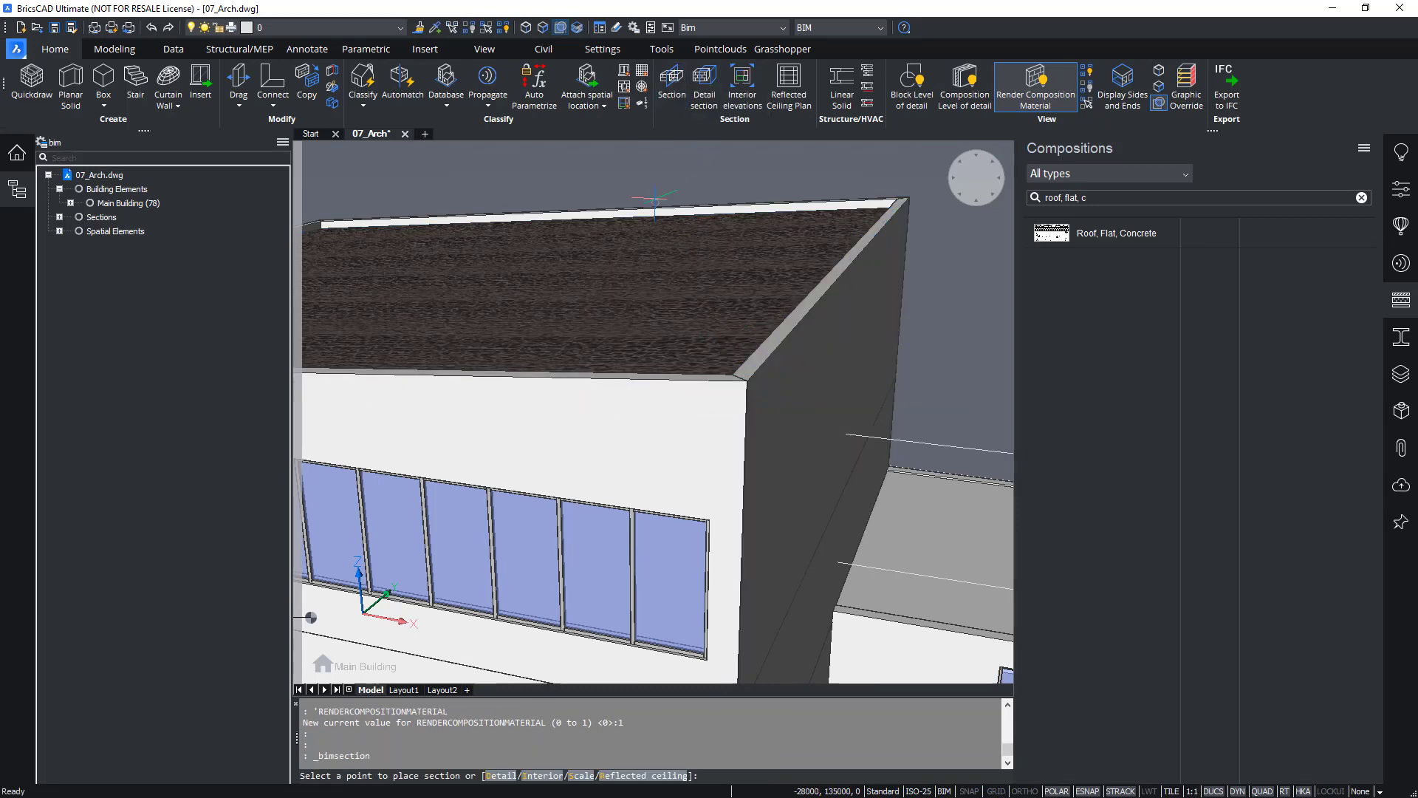
scroll(602, 562, up, 3)
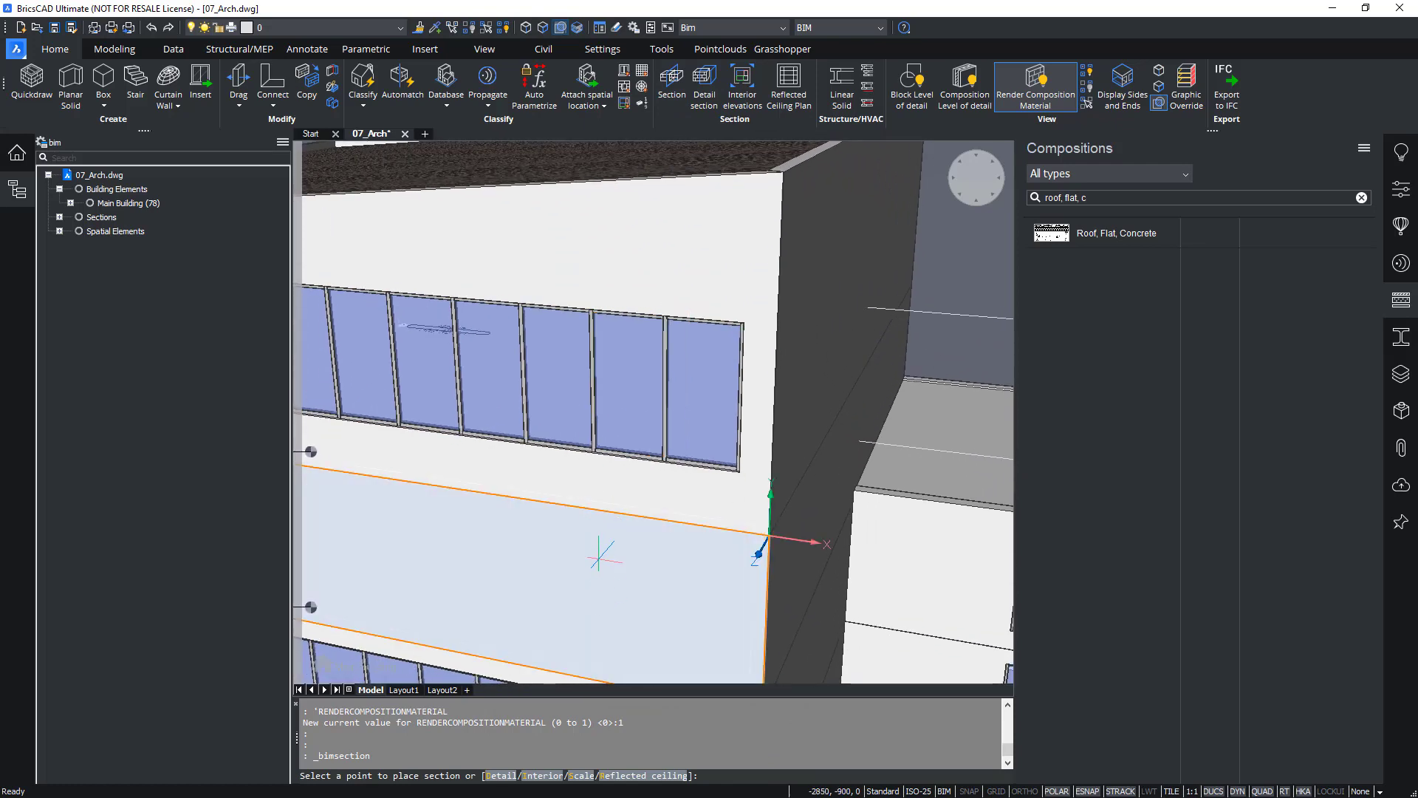
click(614, 549)
scroll(625, 532, down, 5)
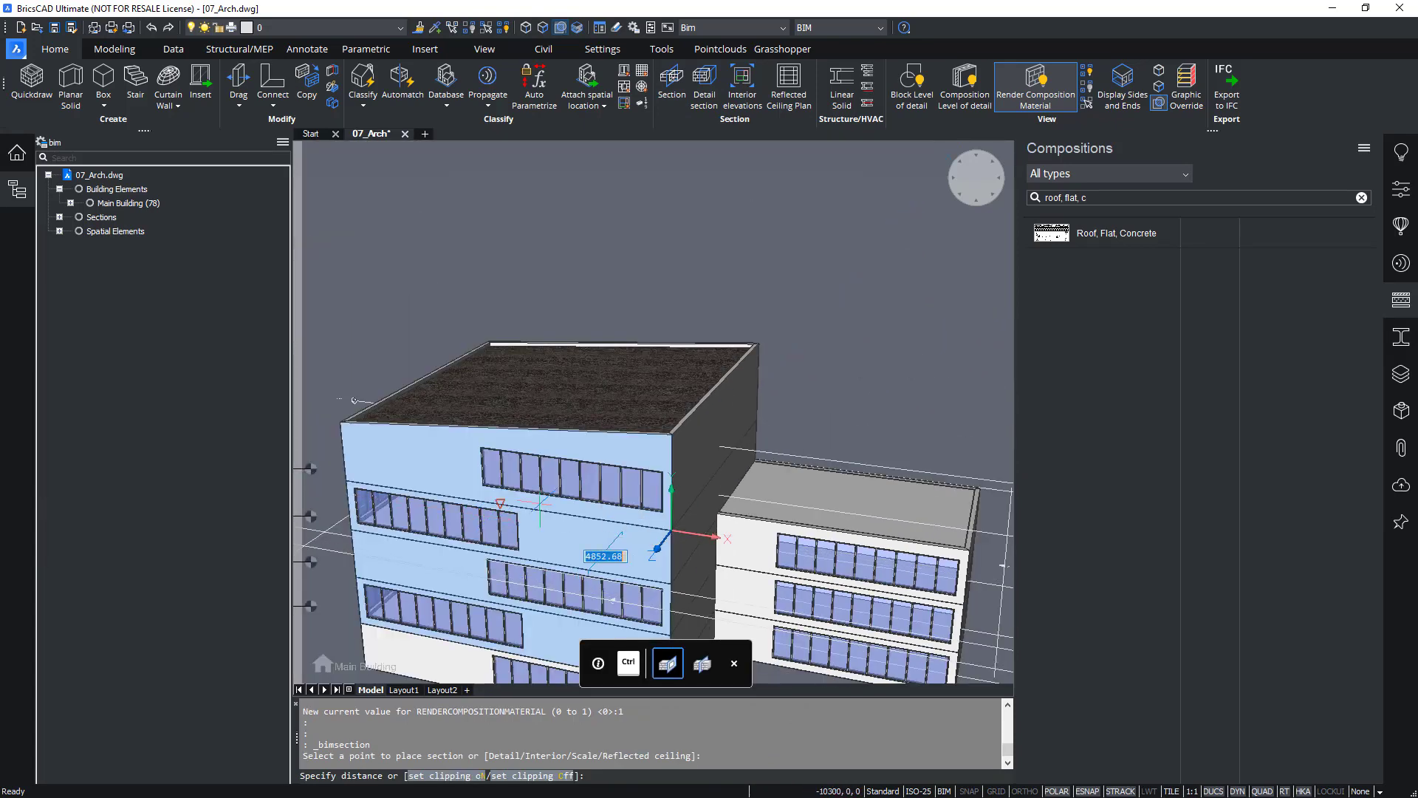
scroll(560, 496, down, 3)
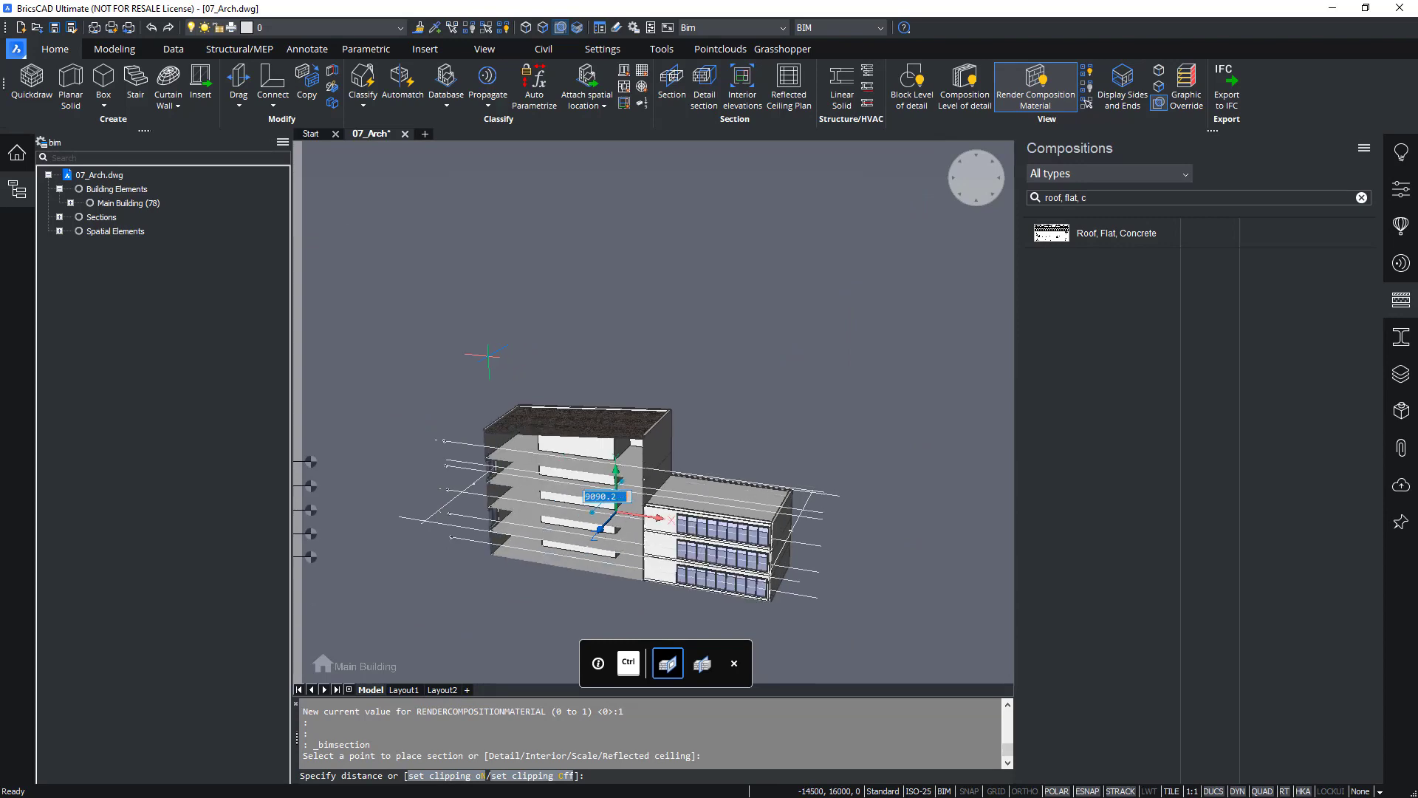
click(482, 356)
scroll(651, 446, up, 3)
scroll(651, 446, up, 5)
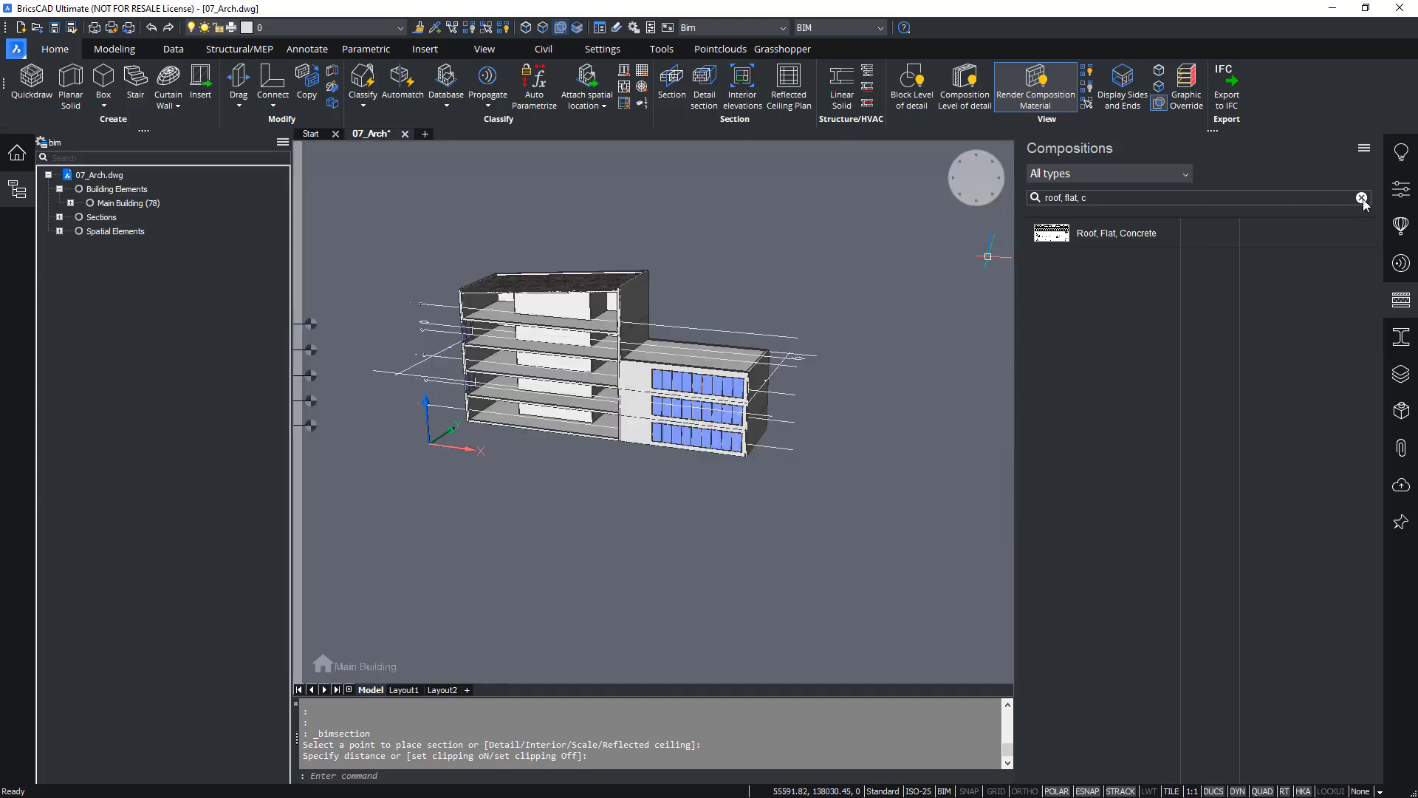
Clear the composition search and show only the compositions in the project
click(1363, 198)
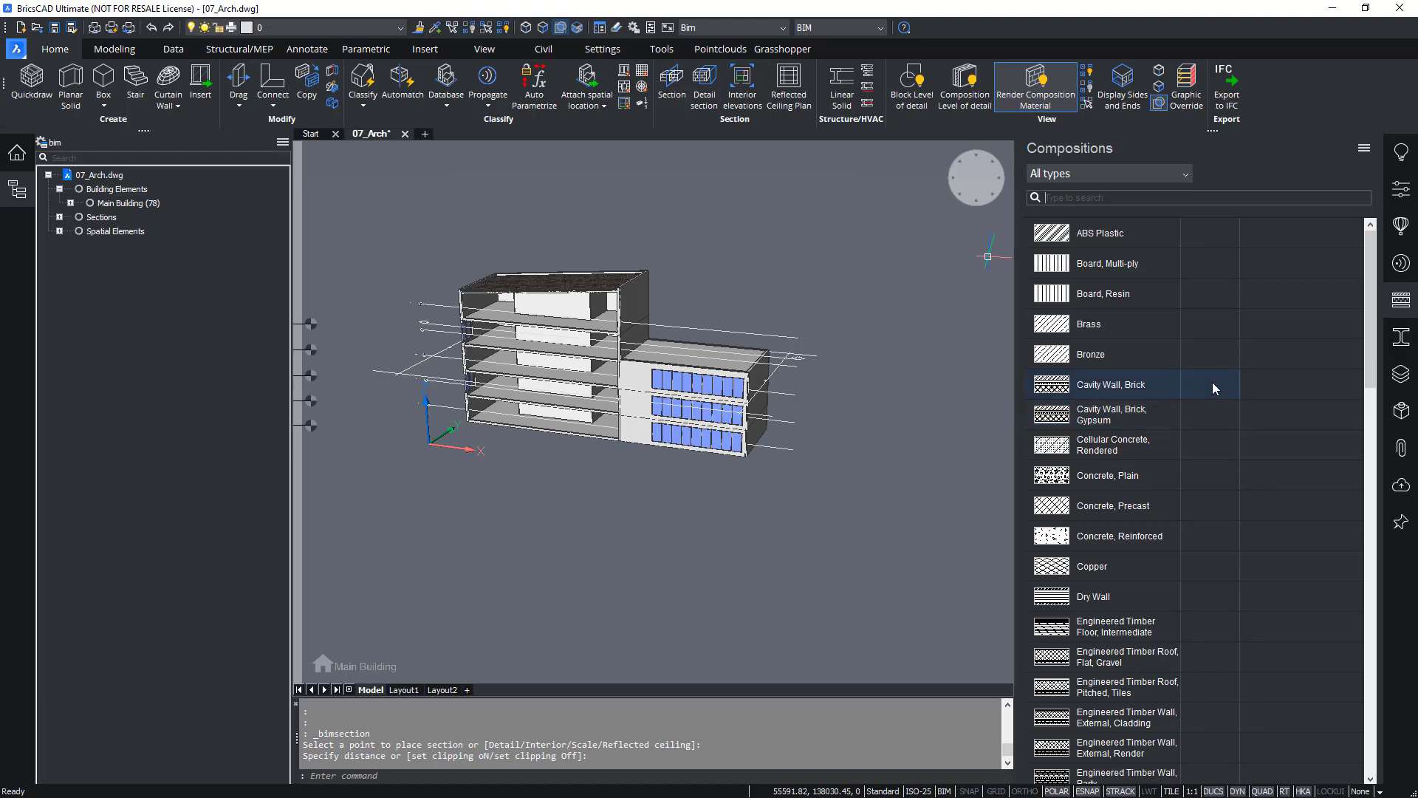
click(1365, 148)
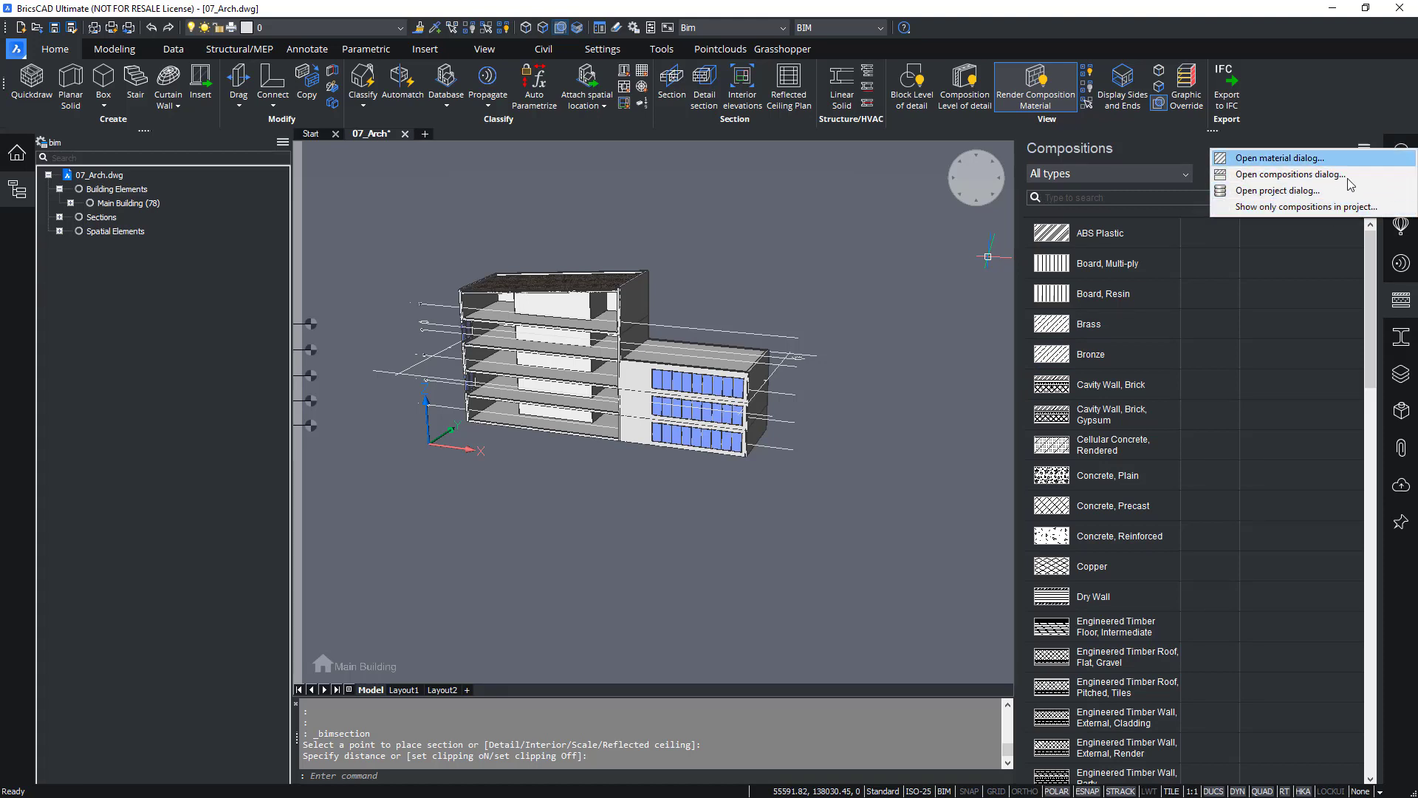
click(1324, 210)
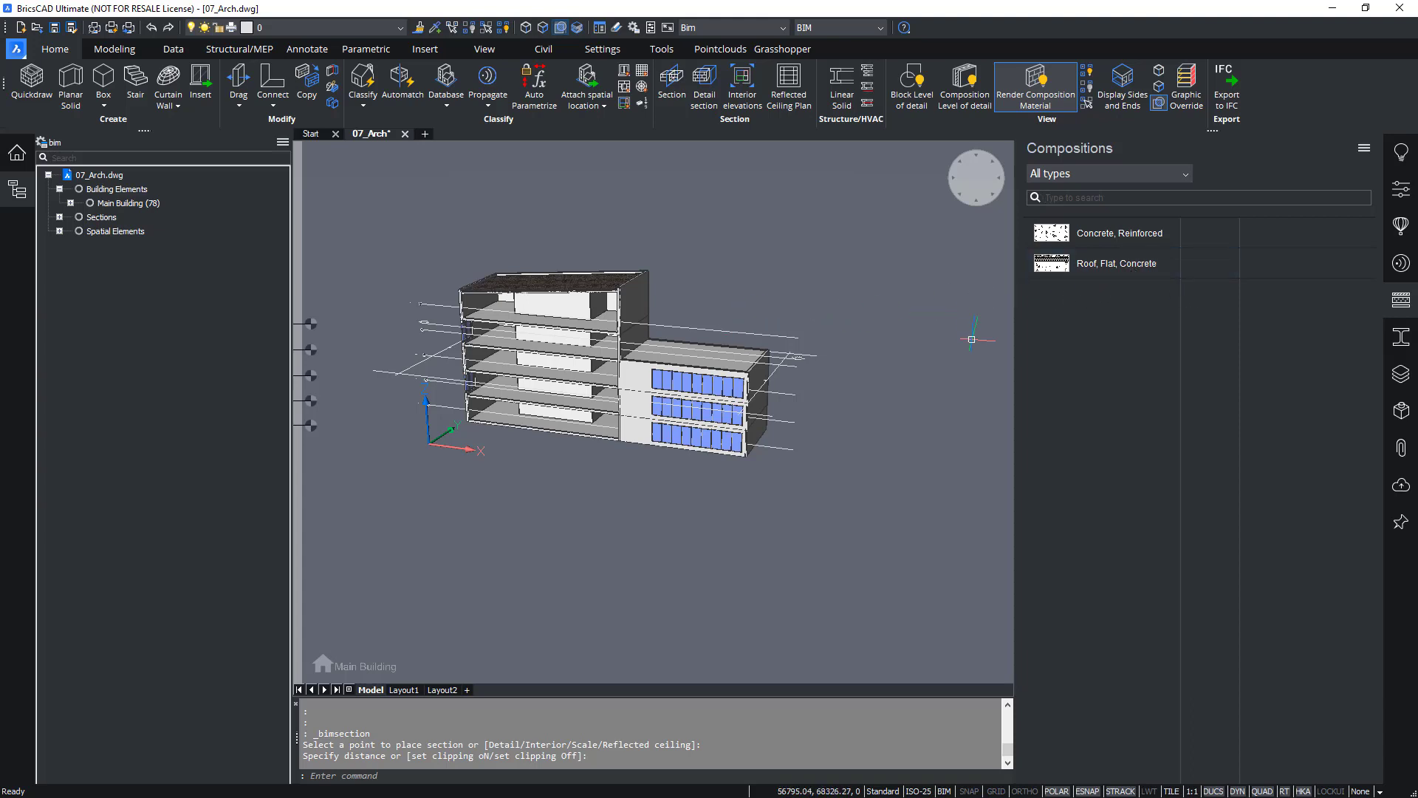
scroll(680, 346, up, 5)
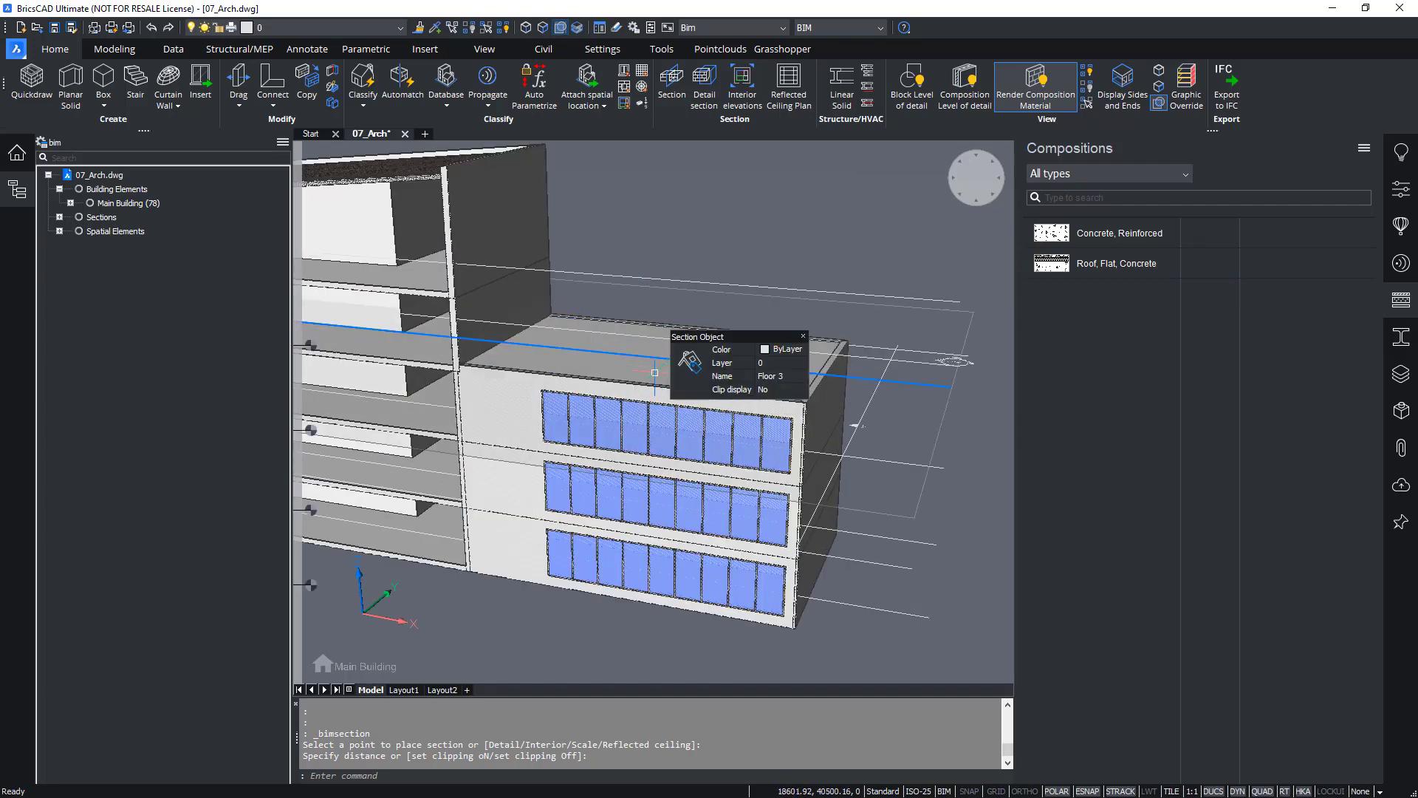
scroll(594, 365, up, 4)
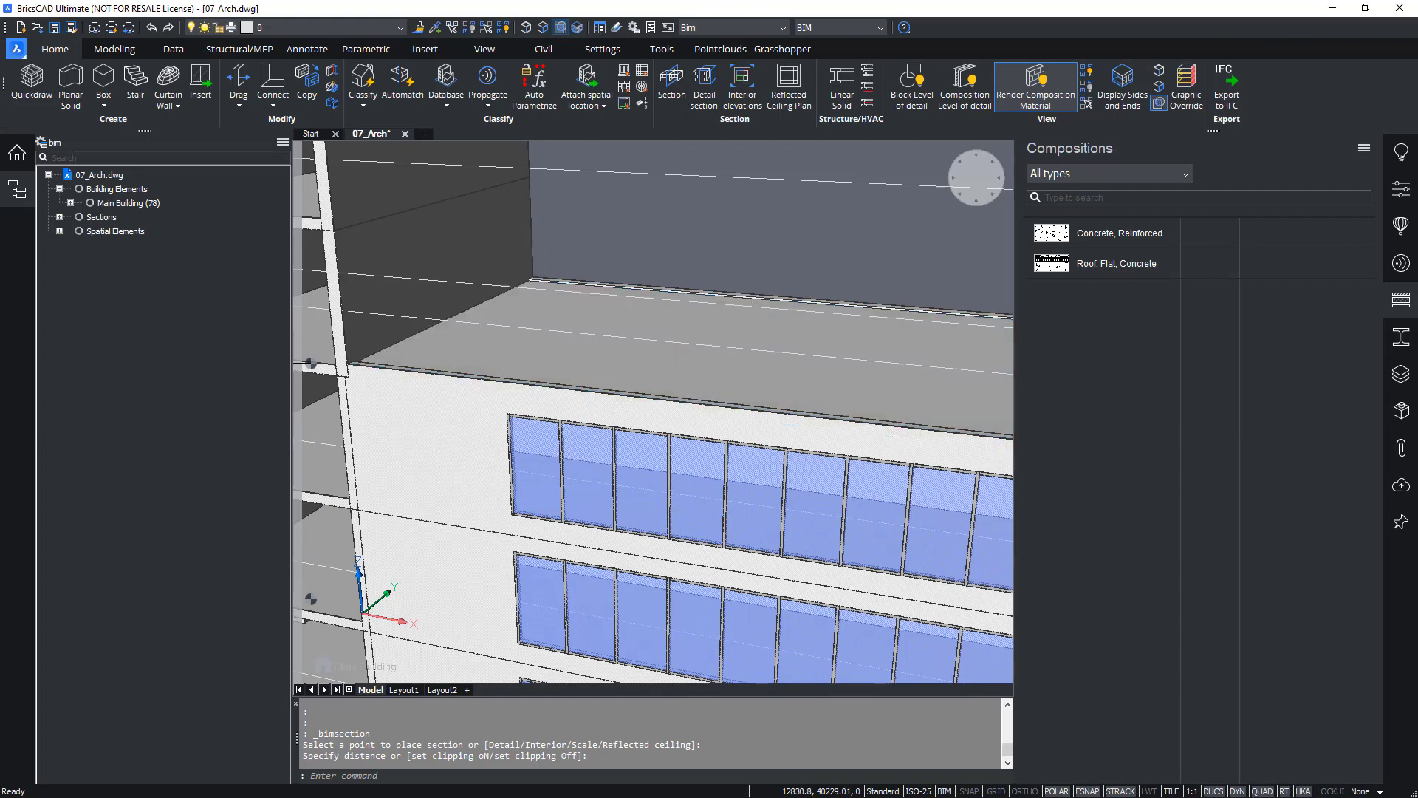
Attach the Roof, Flat, Concrete composition to the lower building's roof, accepting the default reference face
click(768, 319)
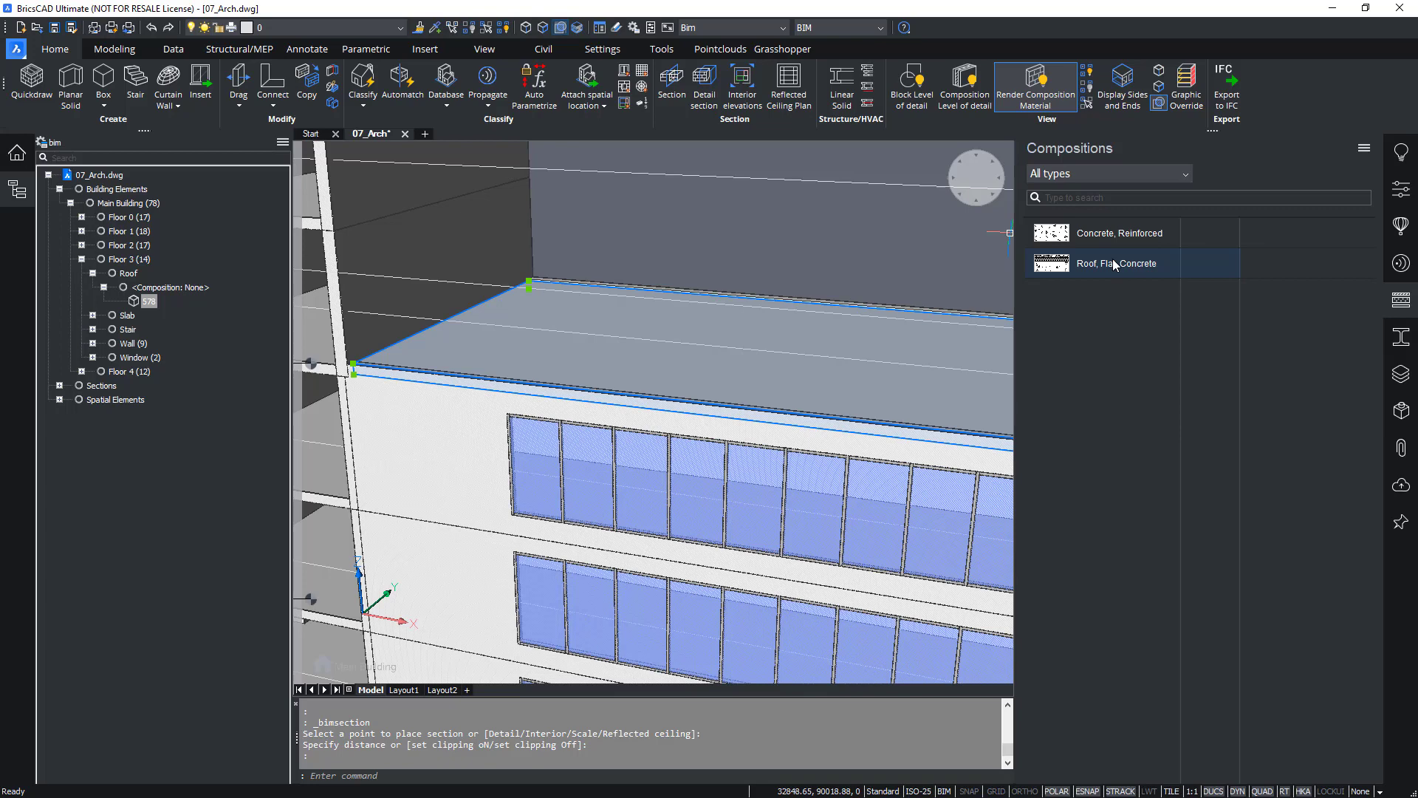
drag(1113, 259, 691, 362)
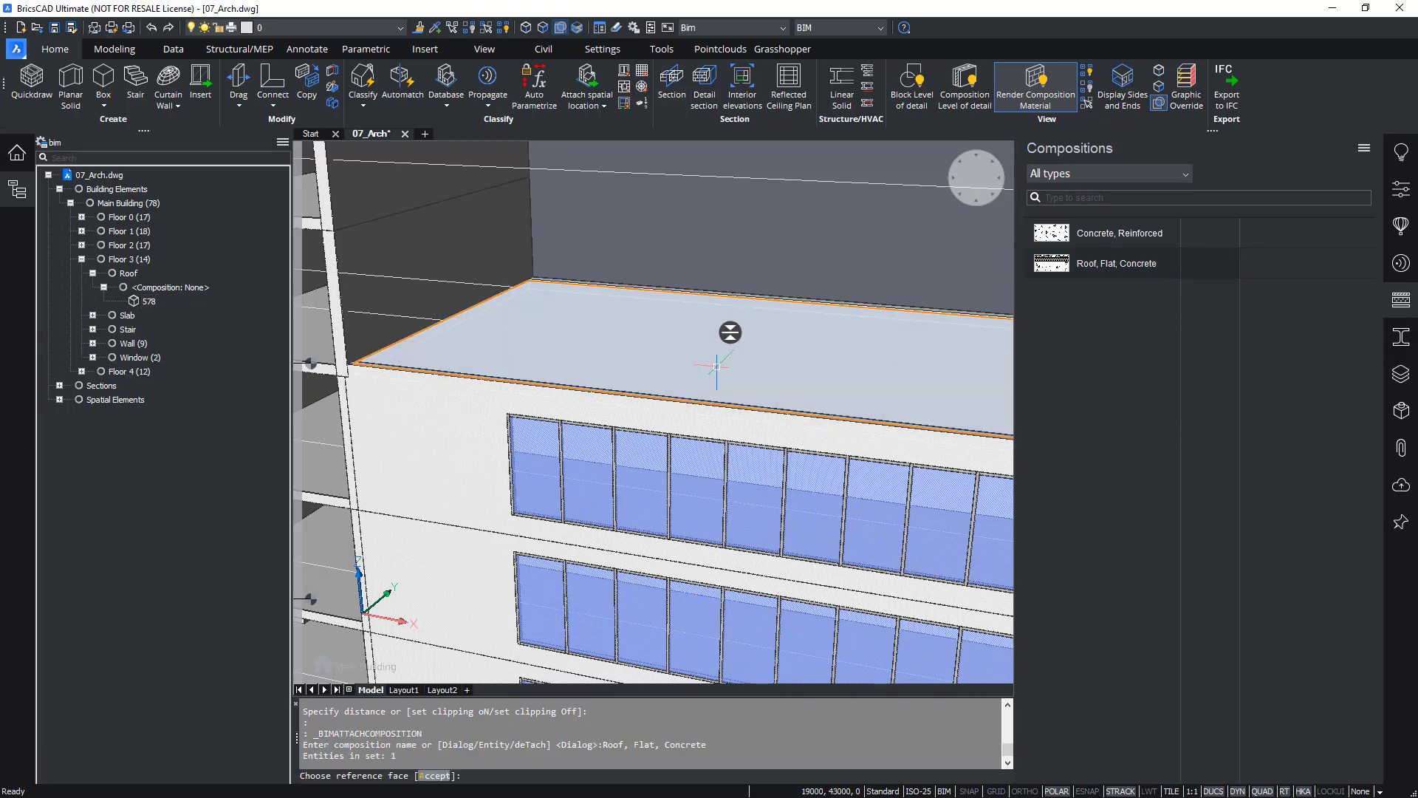
scroll(863, 362, down, 4)
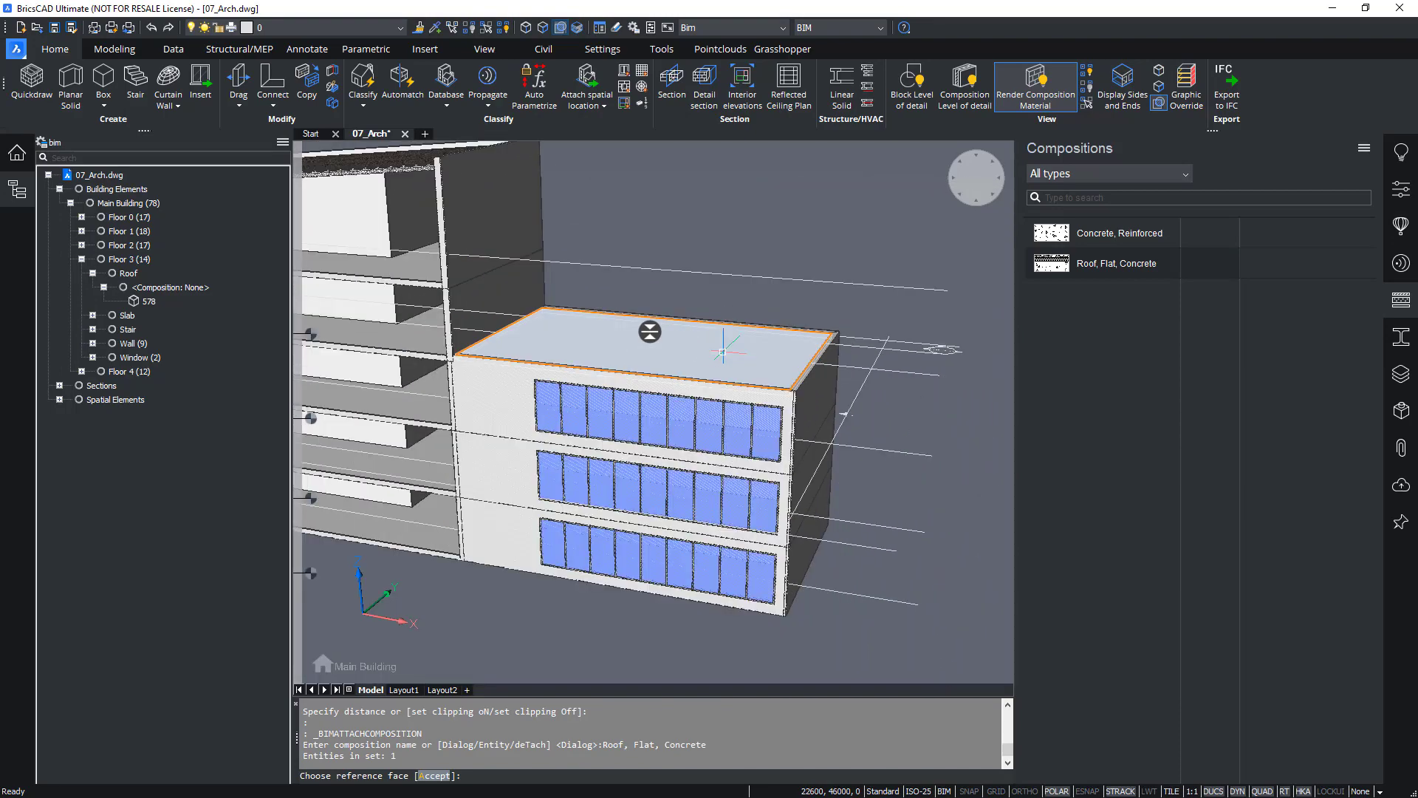
key(Return)
scroll(653, 574, up, 3)
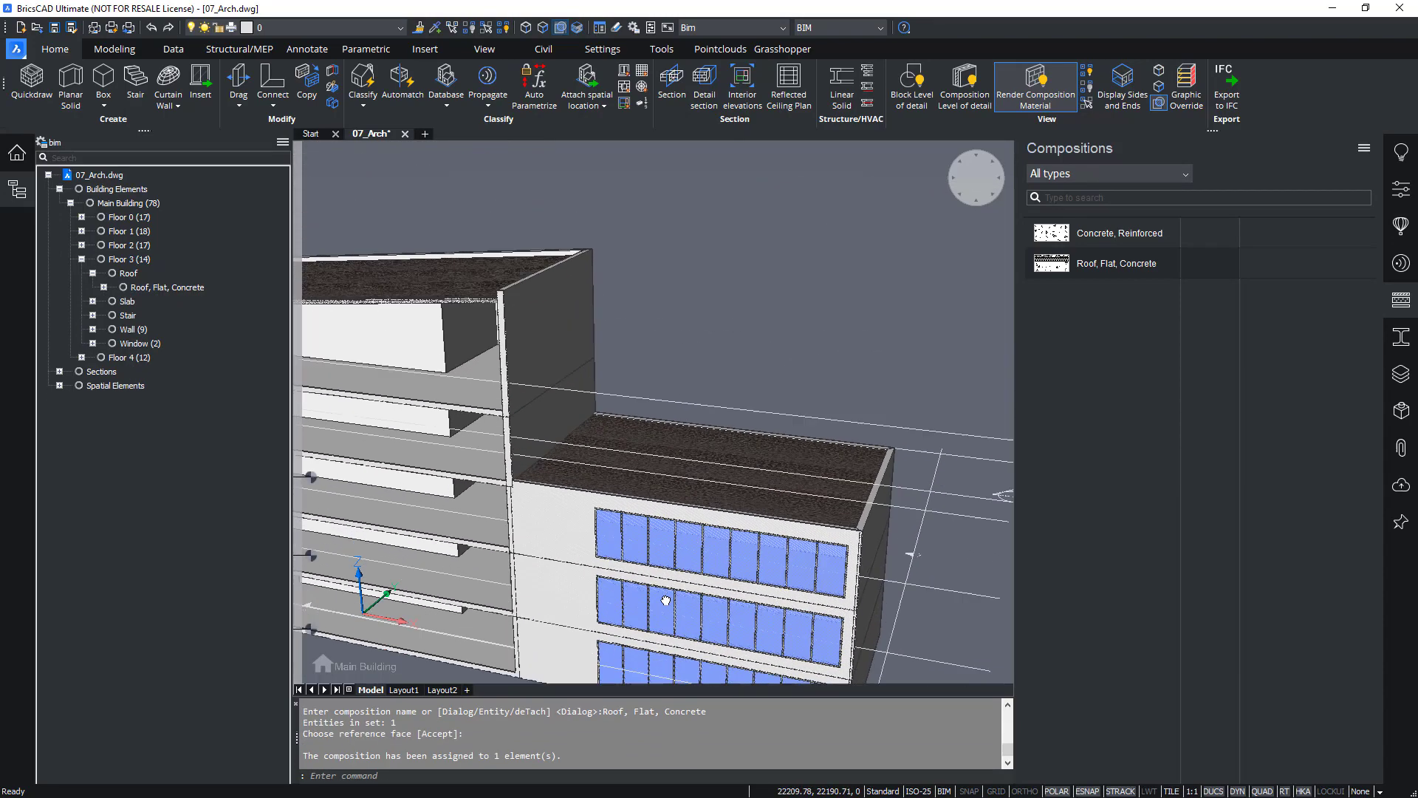
scroll(813, 454, down, 3)
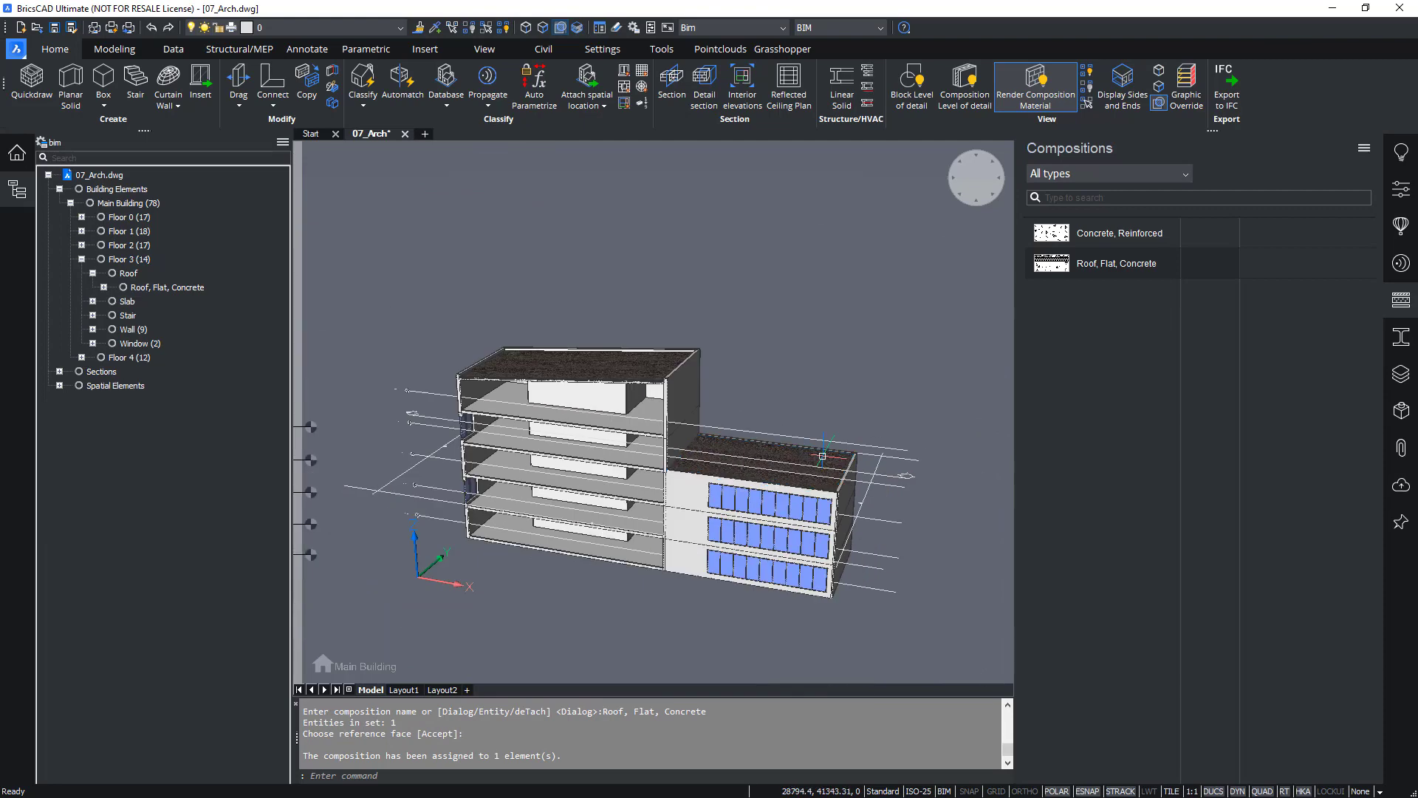
scroll(919, 478, up, 3)
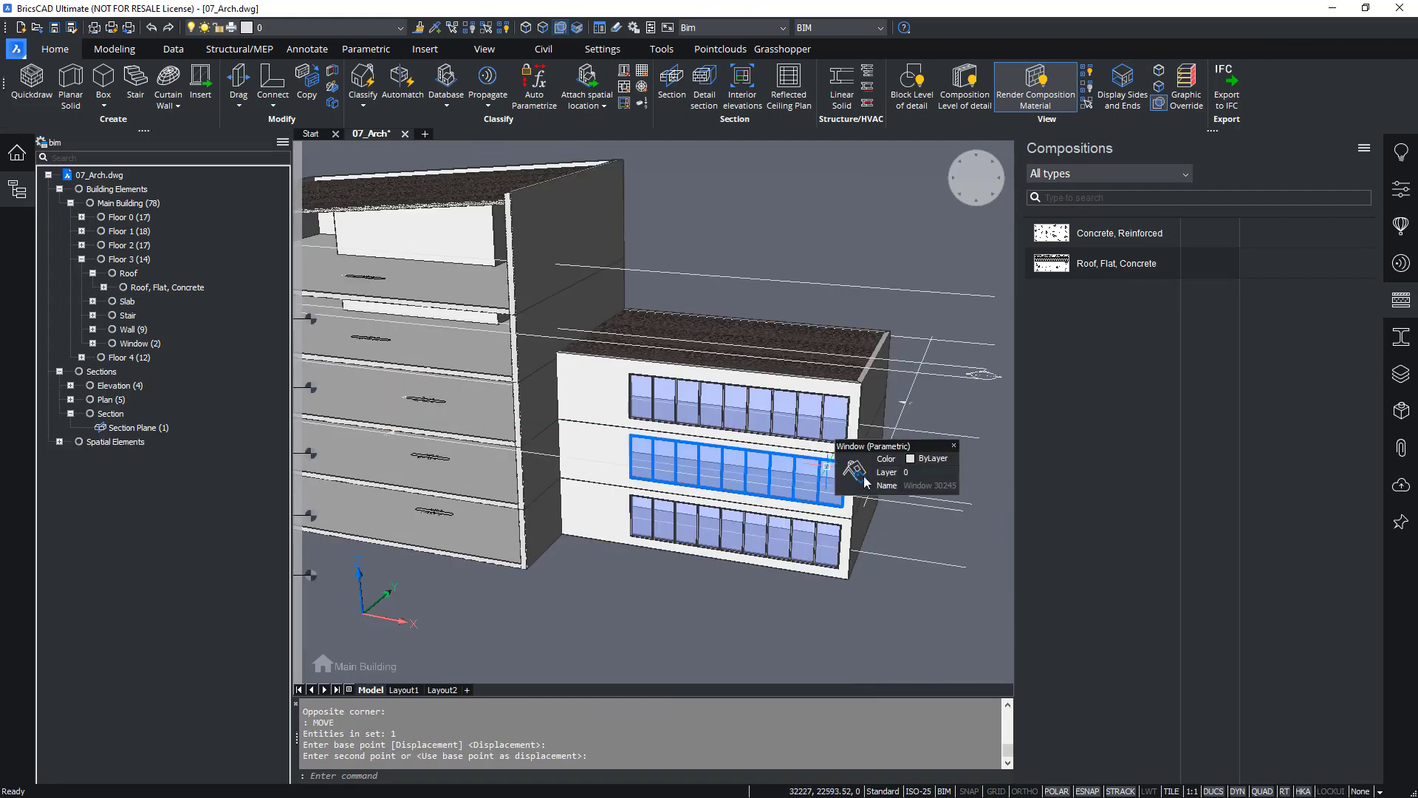
Switch the structure tree to the custom configuration and expand Building Elements to its floor groups
mouse_move(856, 507)
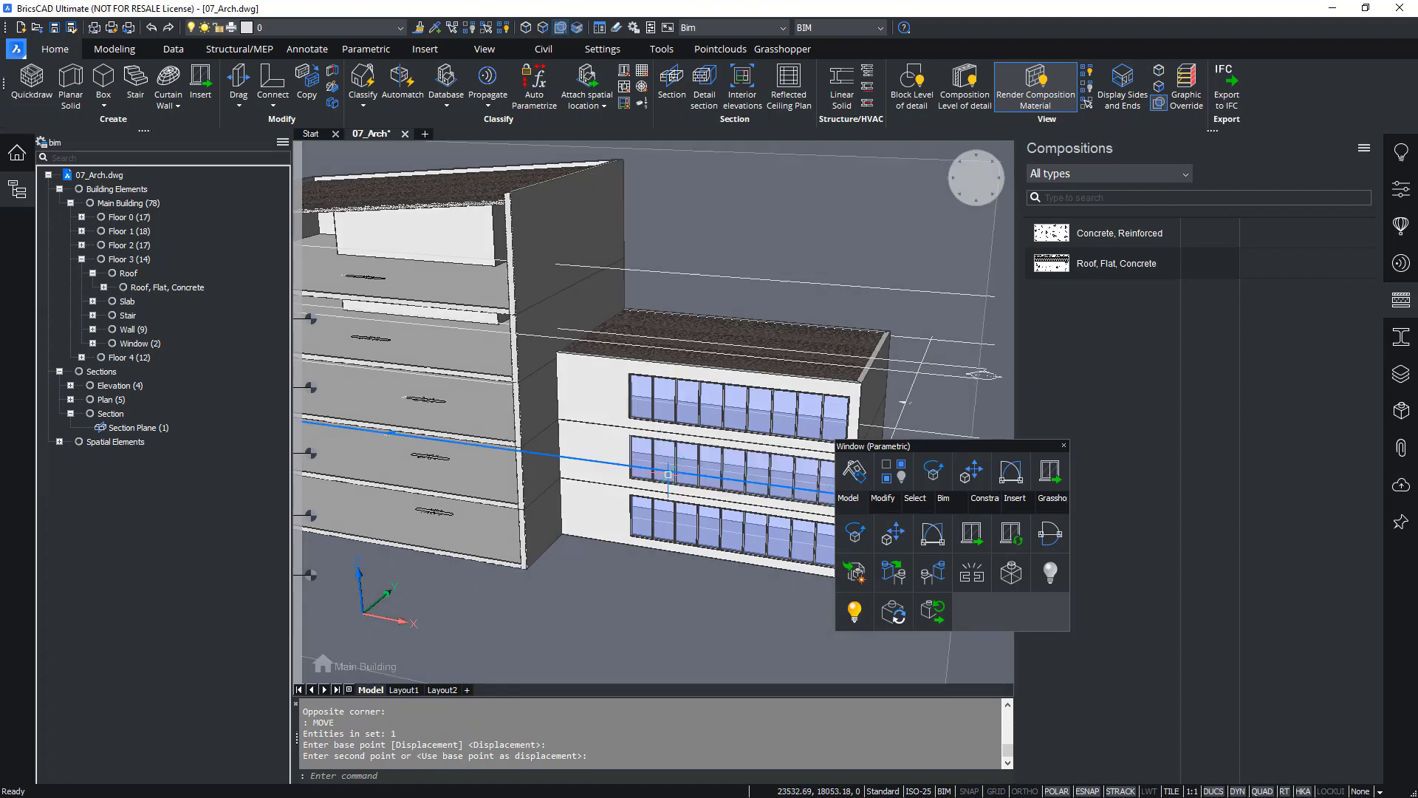
mouse_move(655, 476)
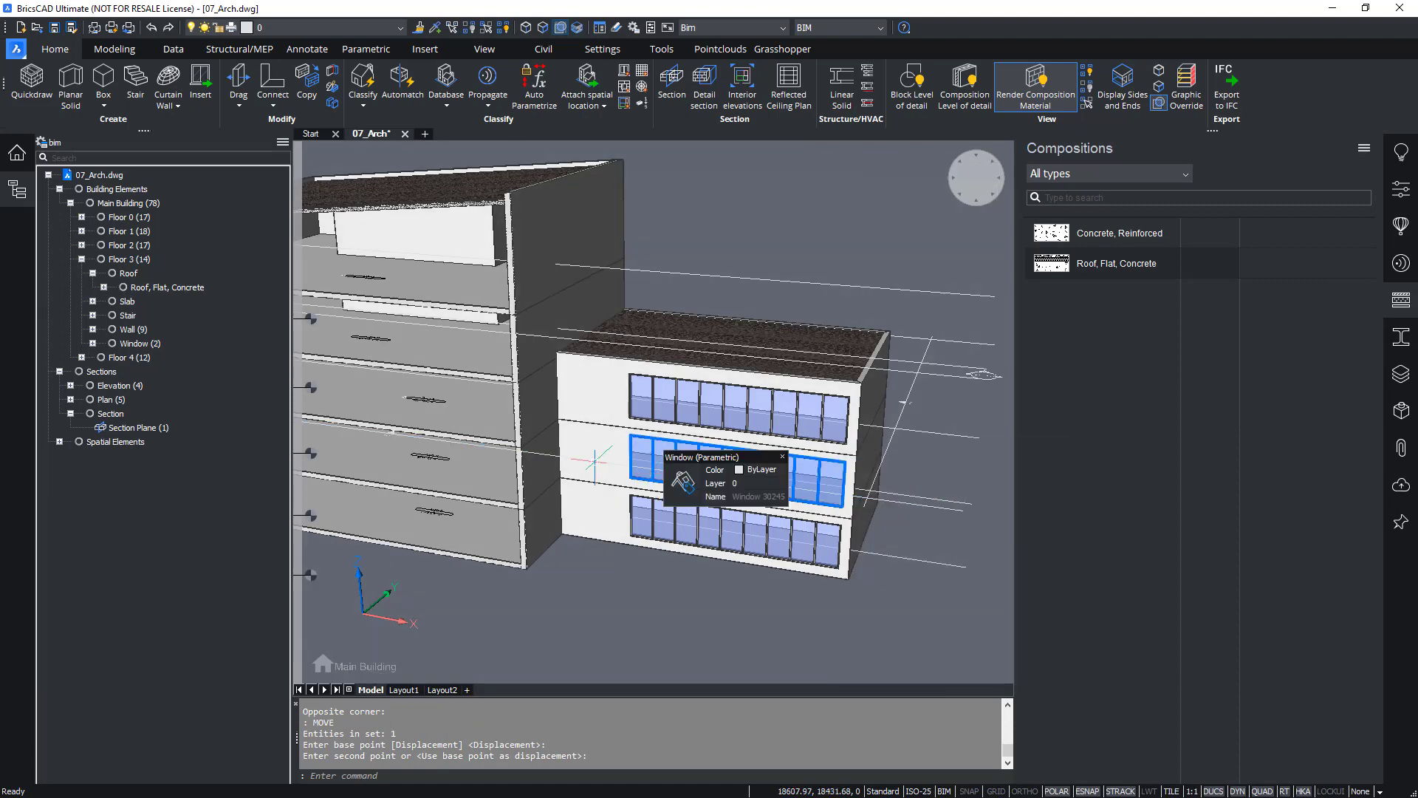
mouse_move(529, 486)
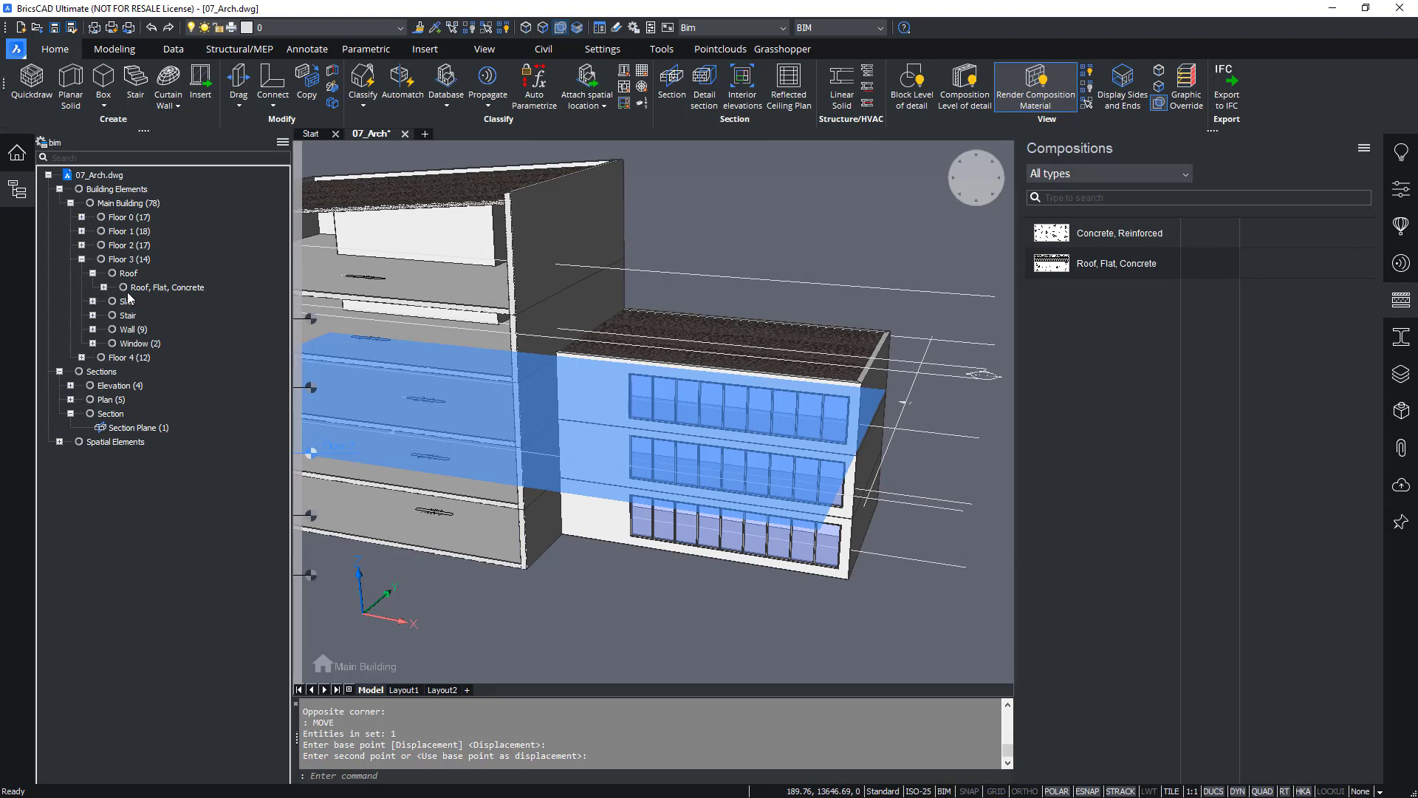
click(282, 142)
click(300, 195)
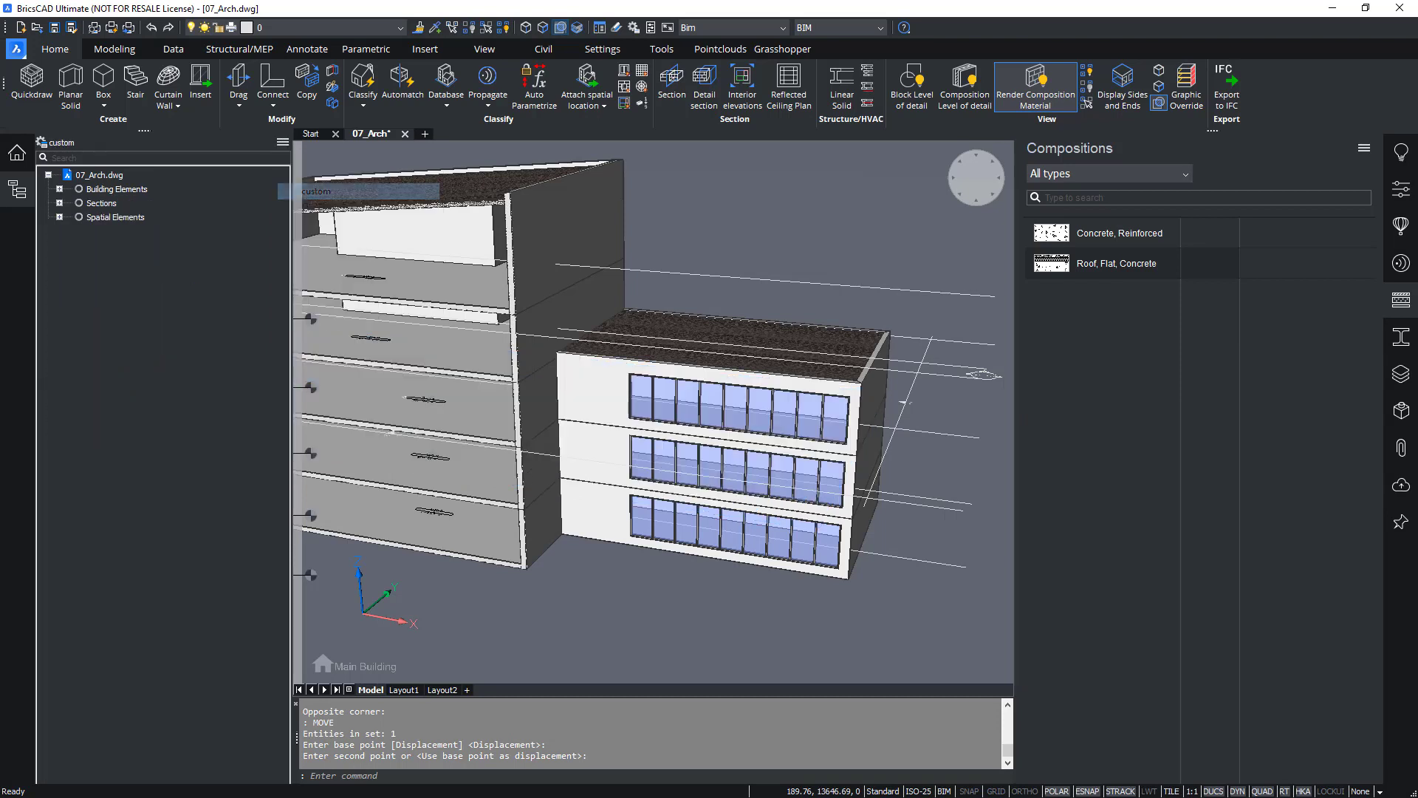
click(60, 189)
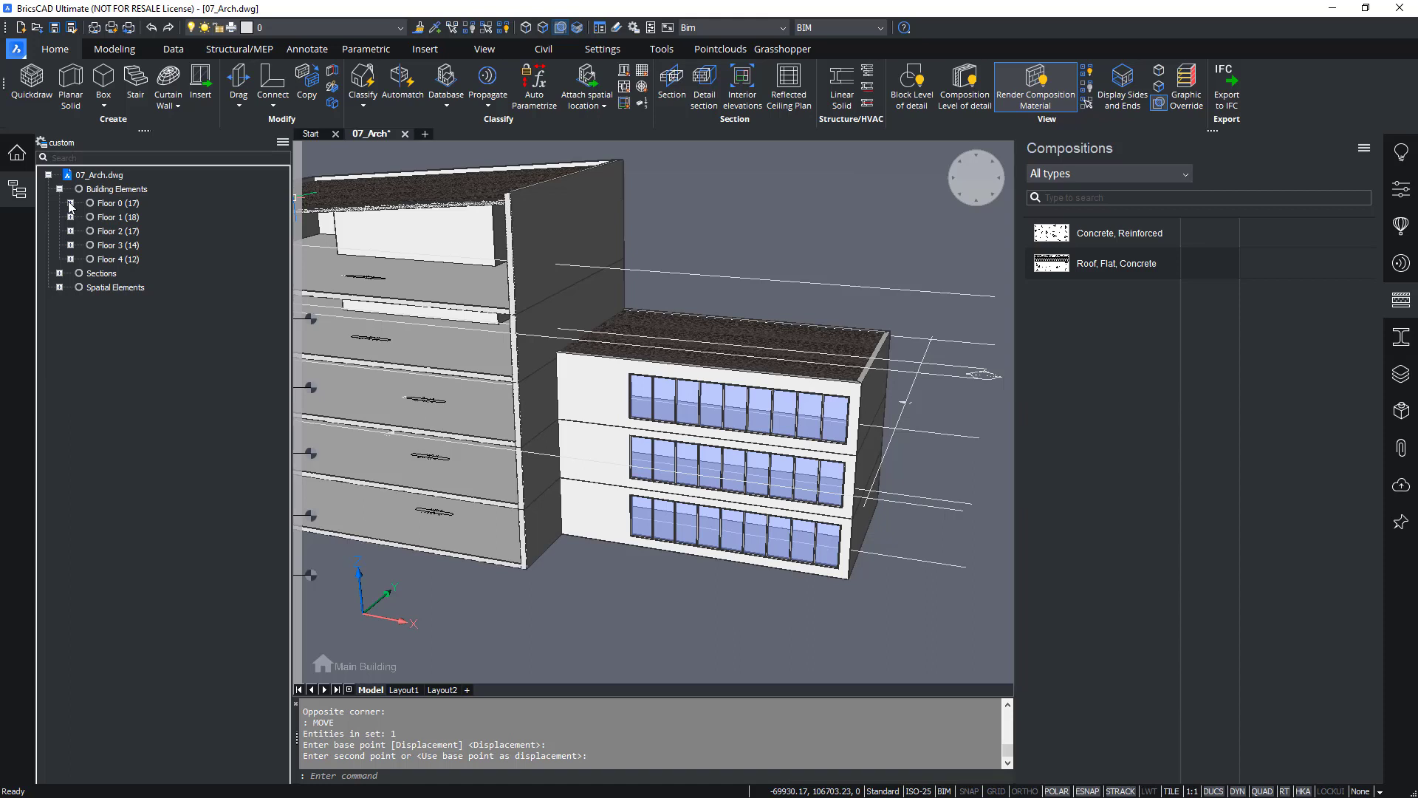
Configure the custom structure tree so Building Elements are not grouped by BIM Story
click(281, 143)
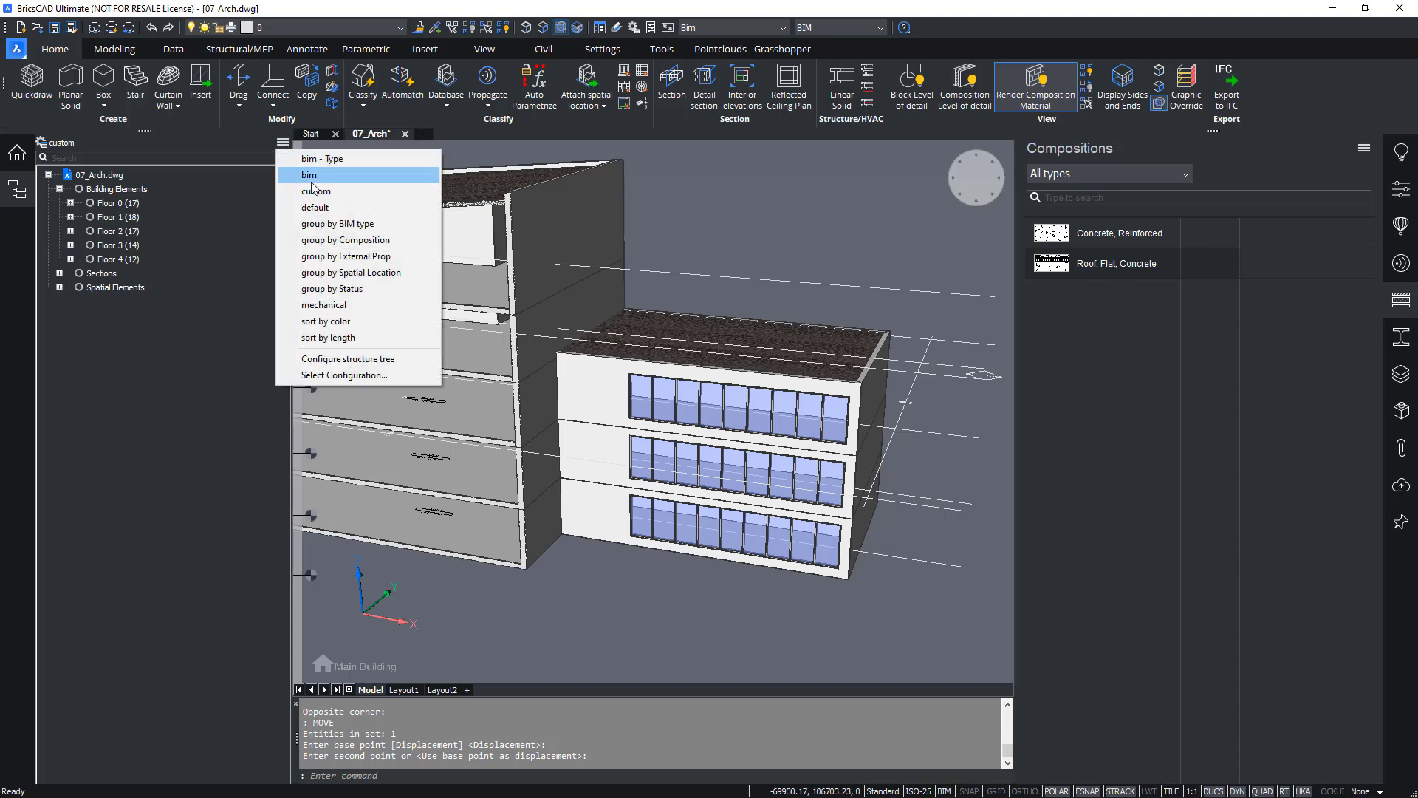
click(342, 359)
scroll(340, 358, up, 3)
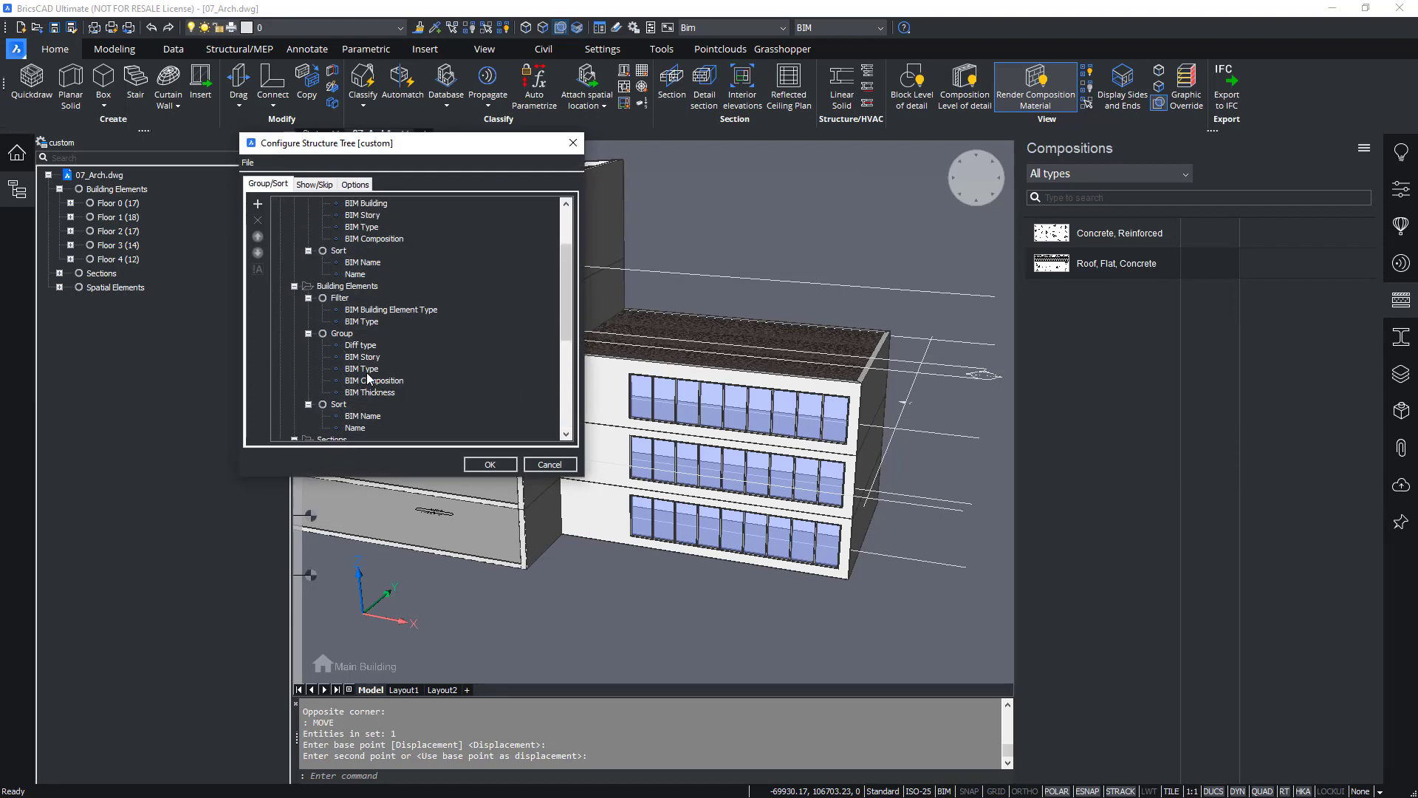
click(368, 370)
click(370, 359)
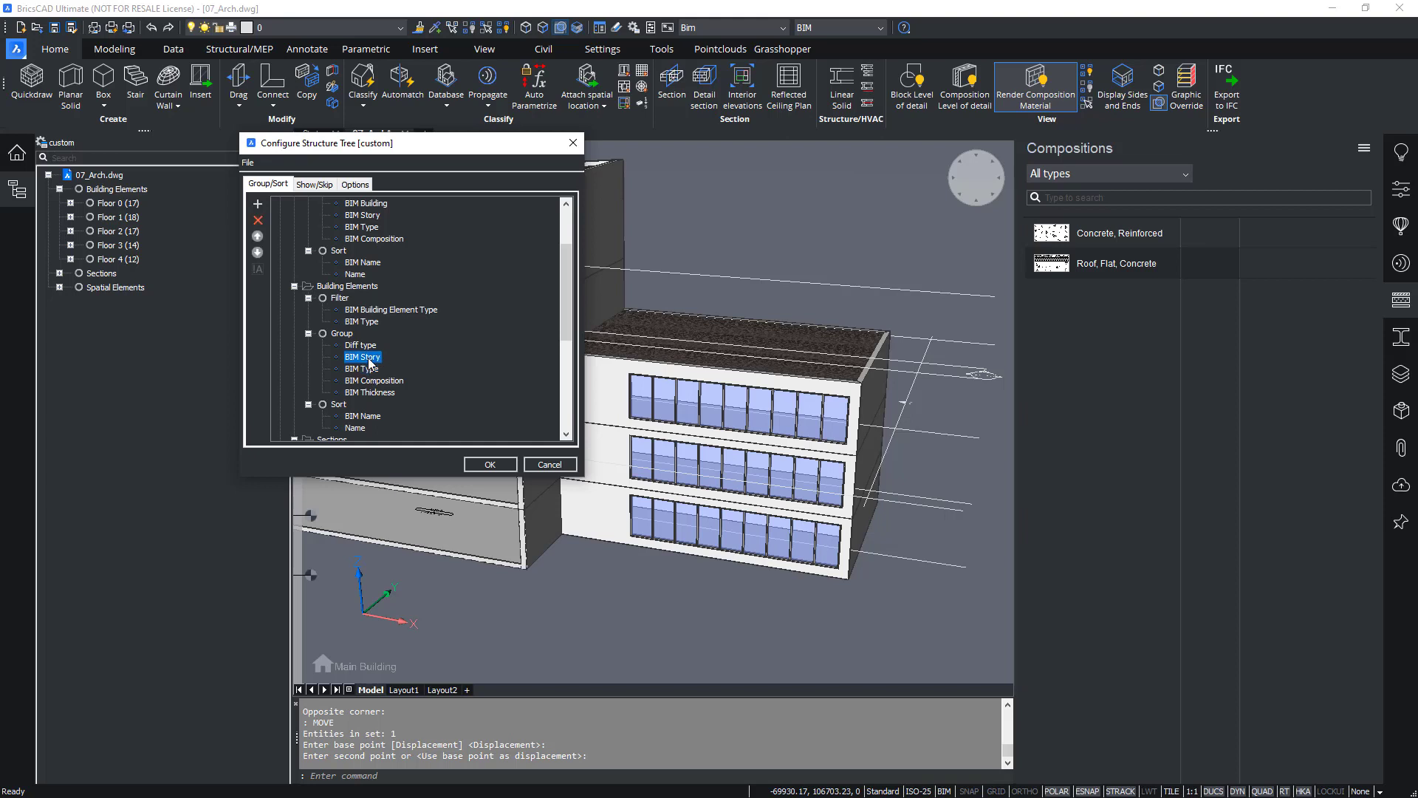
right_click(370, 360)
click(417, 388)
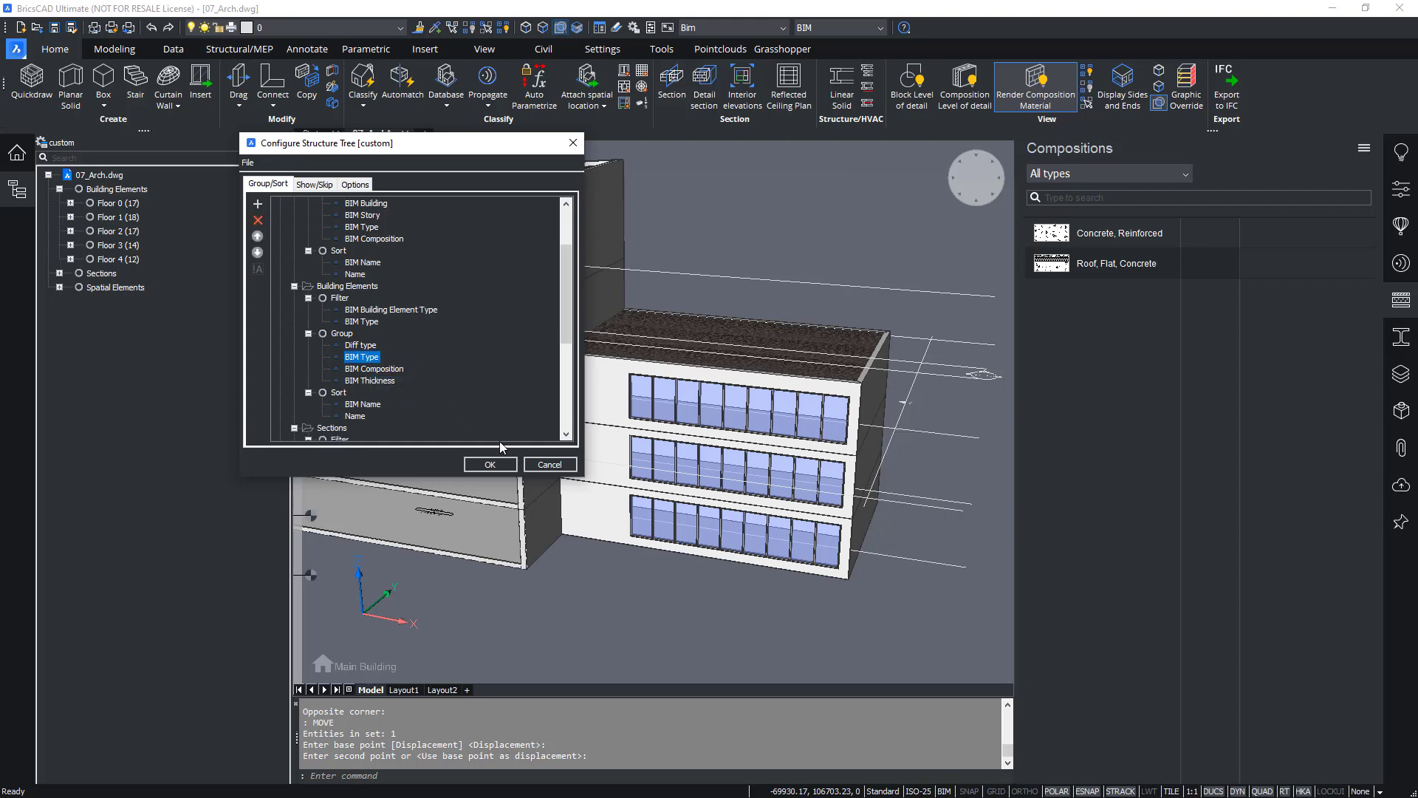
click(490, 464)
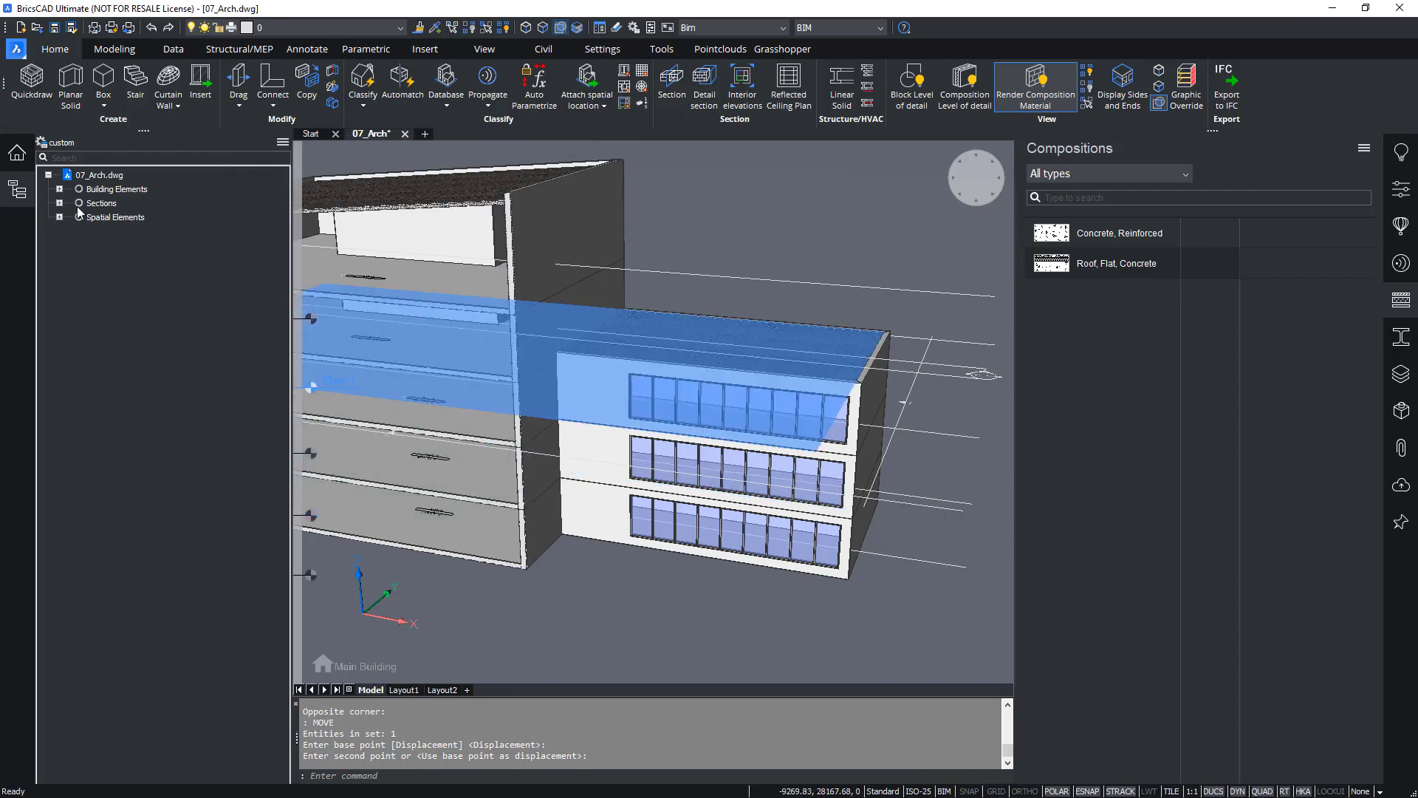
Expand the regrouped Building Elements and highlight the stair, wall and window groups in the model one after another
click(59, 190)
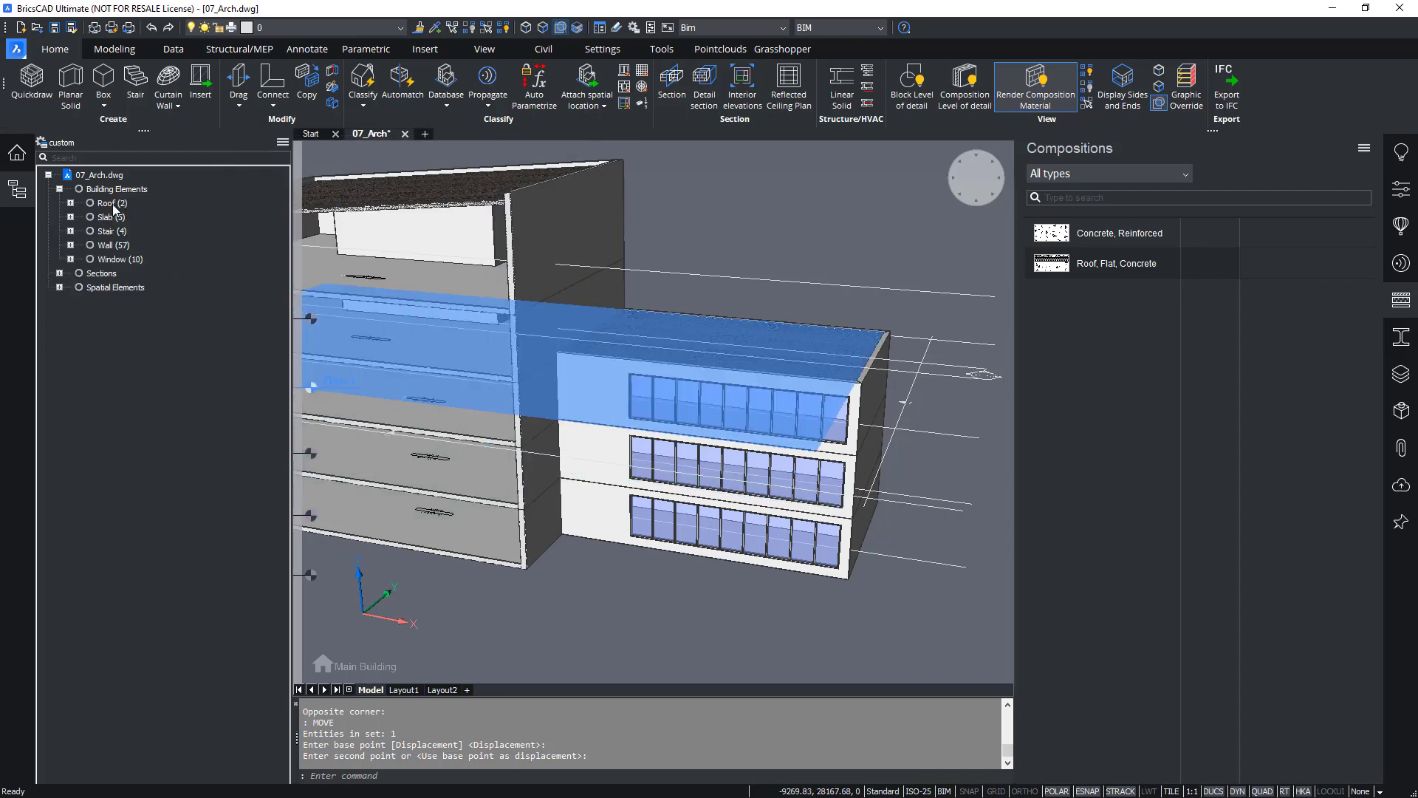
click(111, 230)
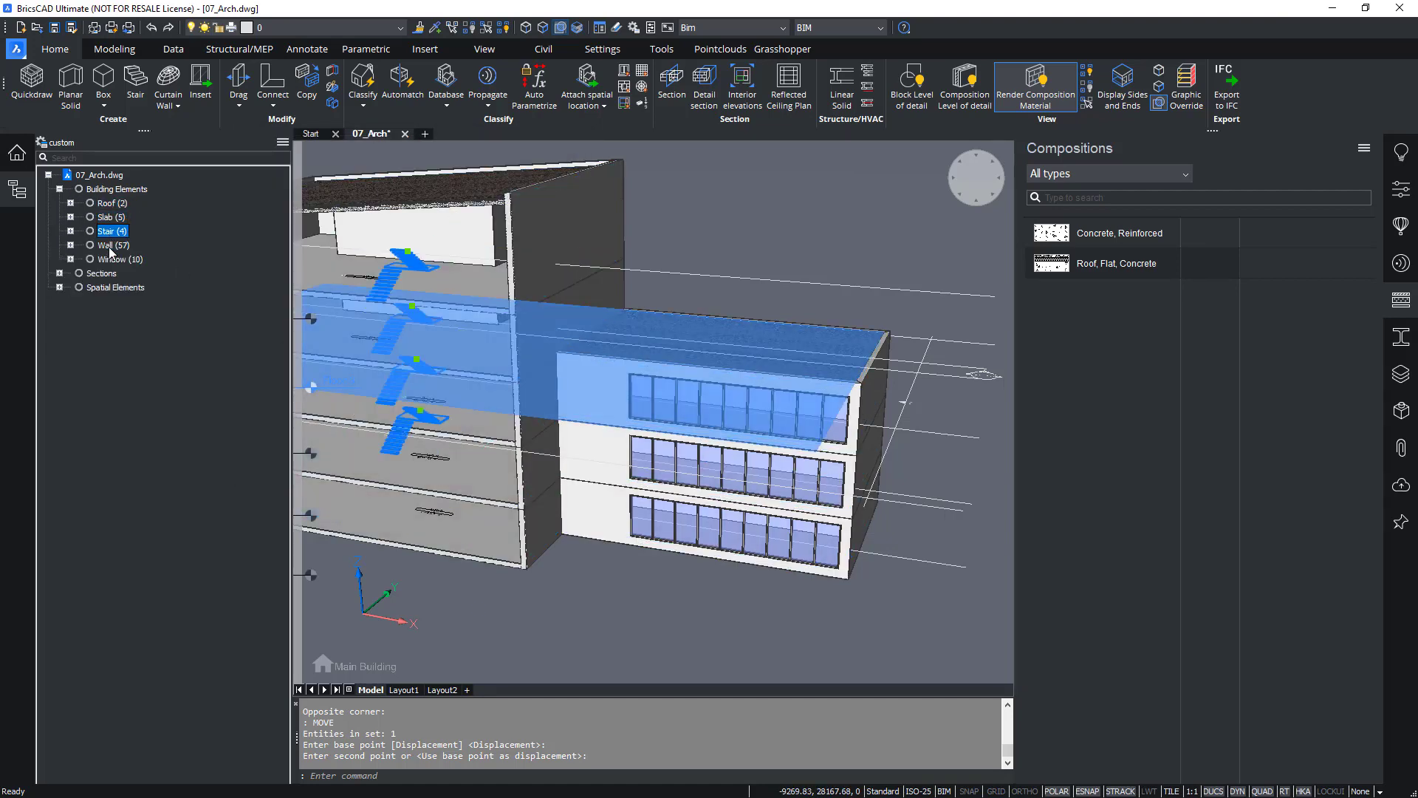
click(110, 246)
click(114, 260)
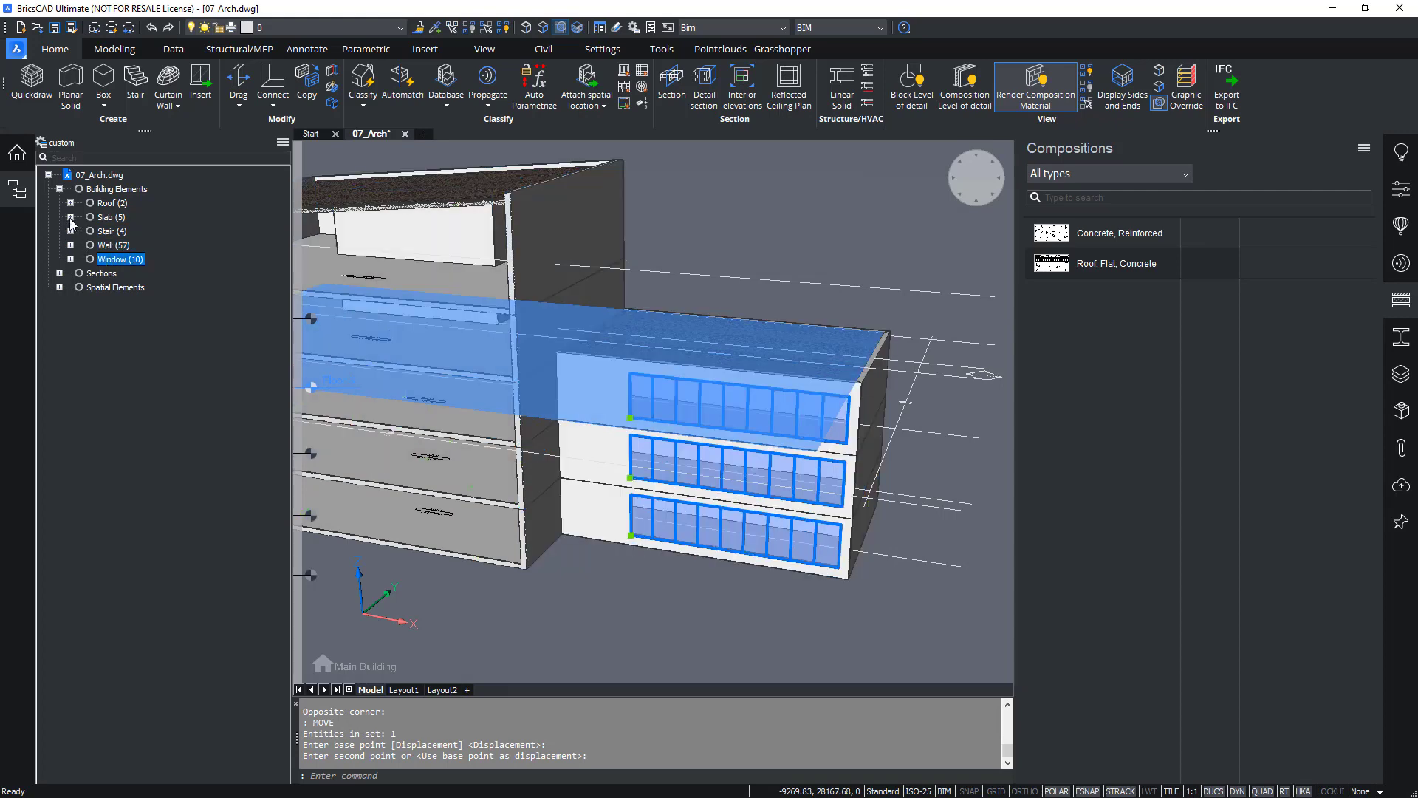
Expand the slab group down to its thickness level and select all slabs in the building
click(70, 217)
click(89, 231)
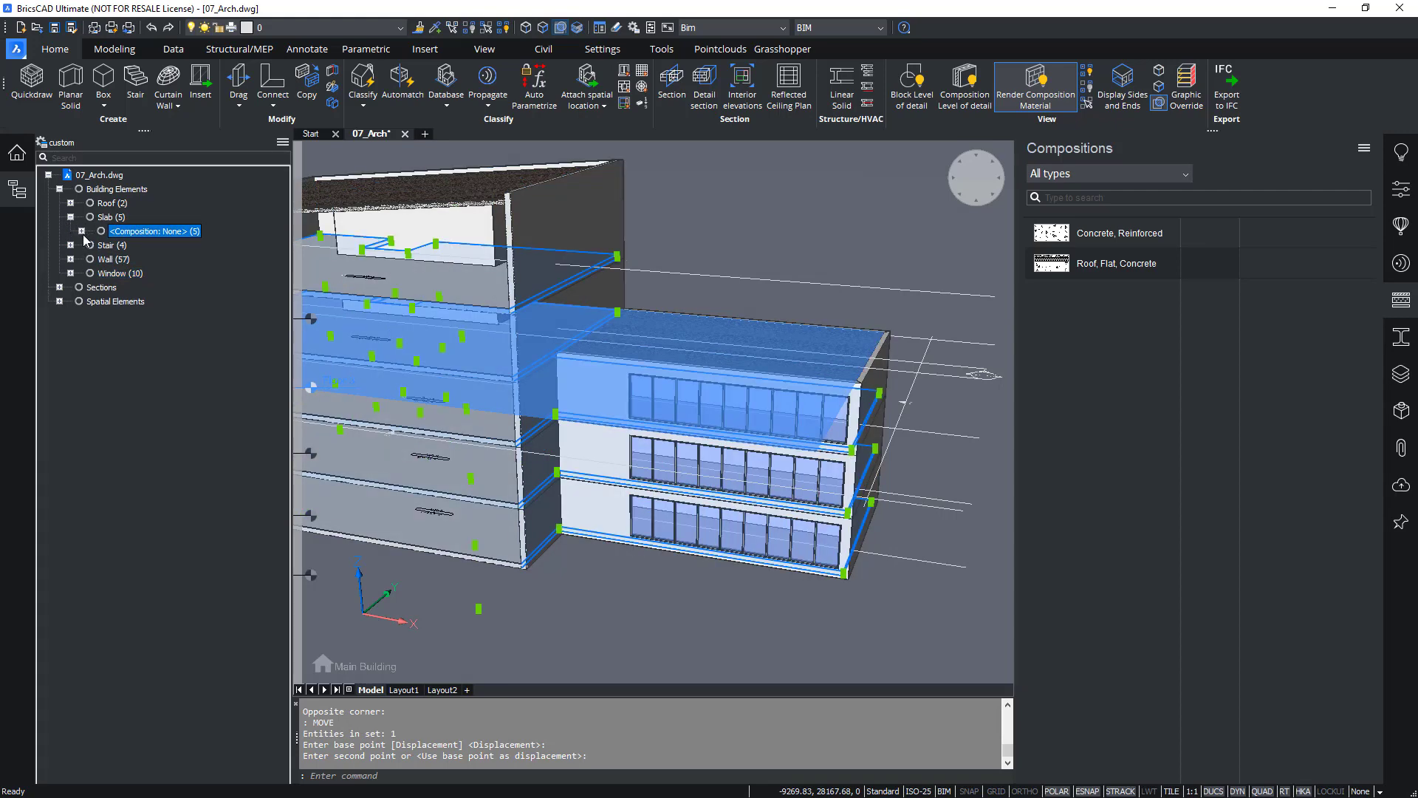
click(81, 232)
click(108, 217)
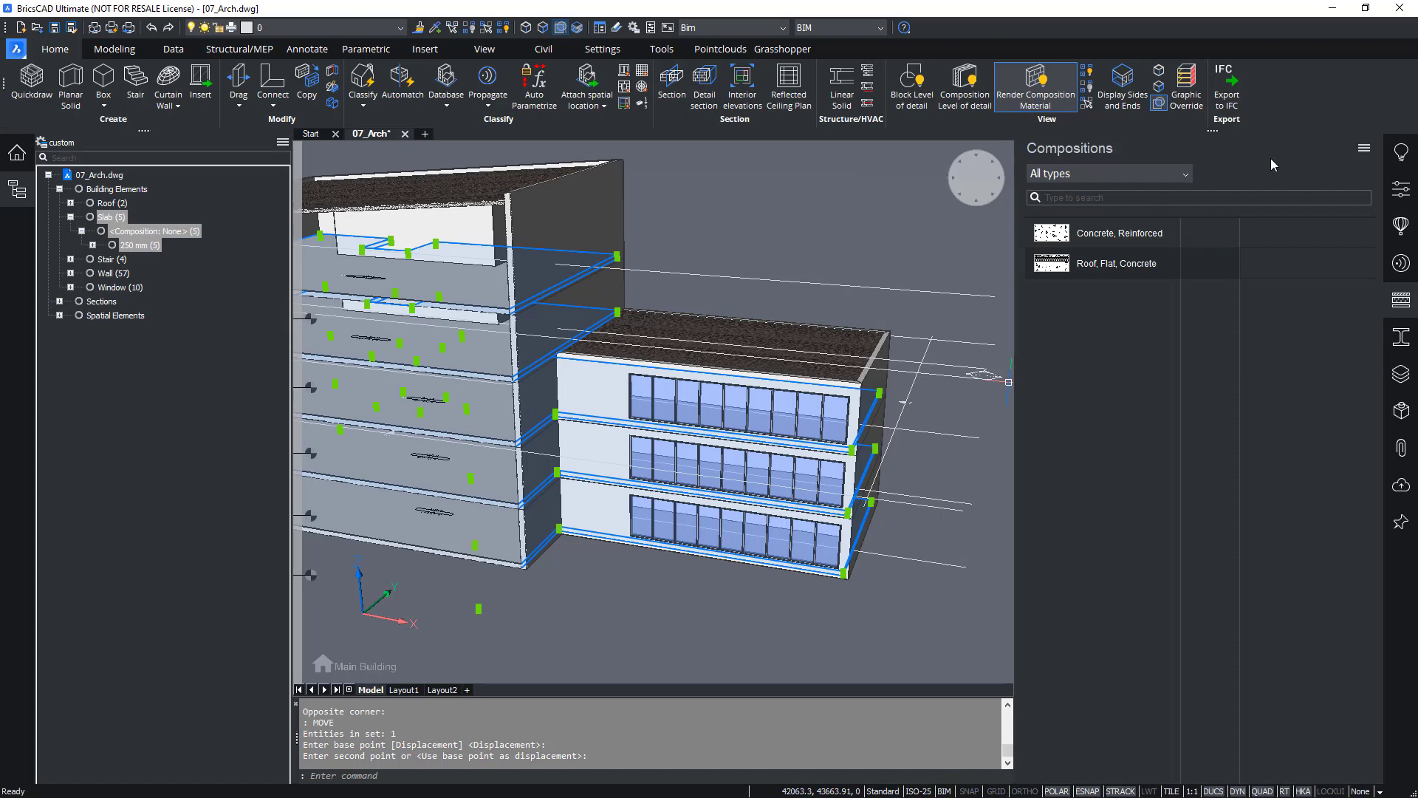
List all available compositions, search for "floor, conc", and attach Floor, Concrete, Insulated to the selected slabs with the default reference faces
click(1364, 148)
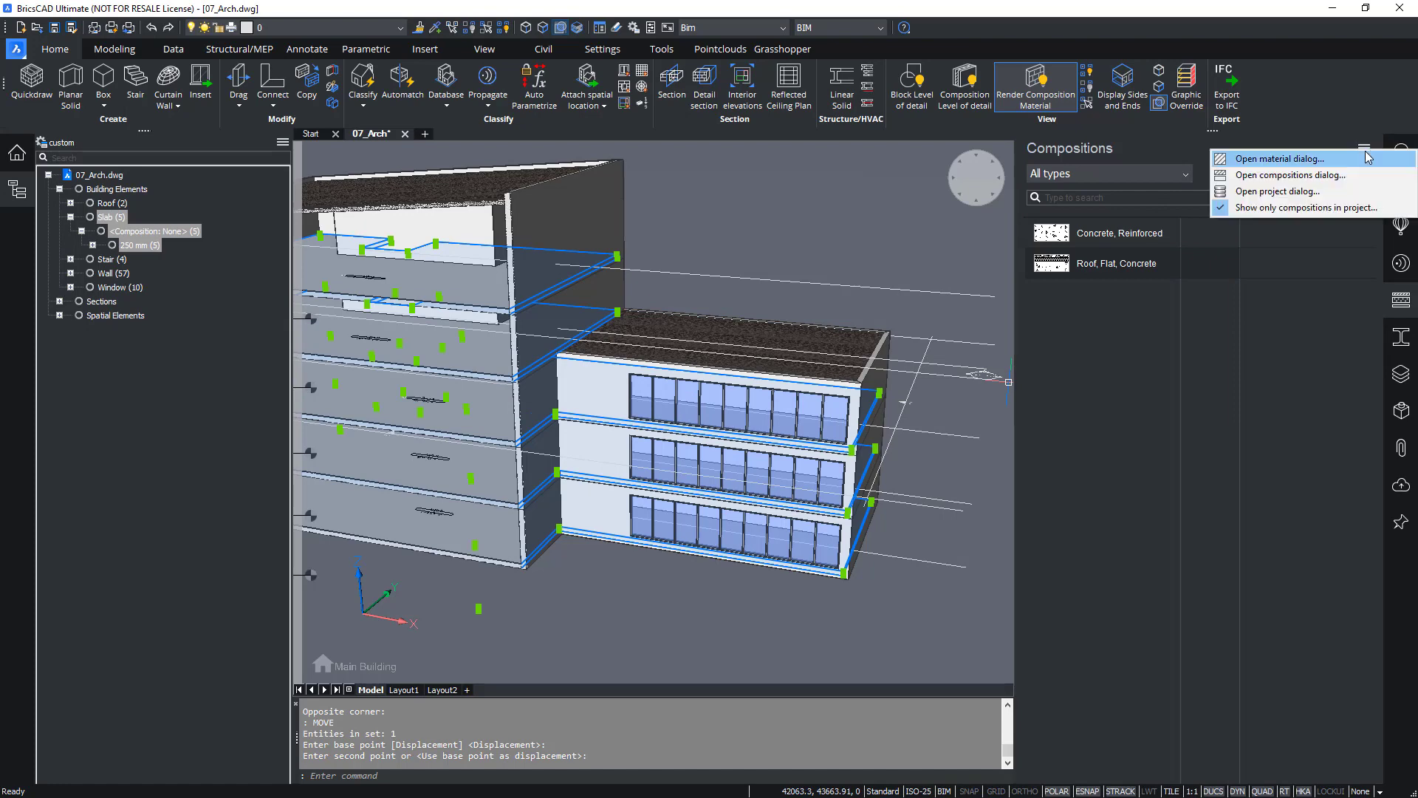
click(1338, 208)
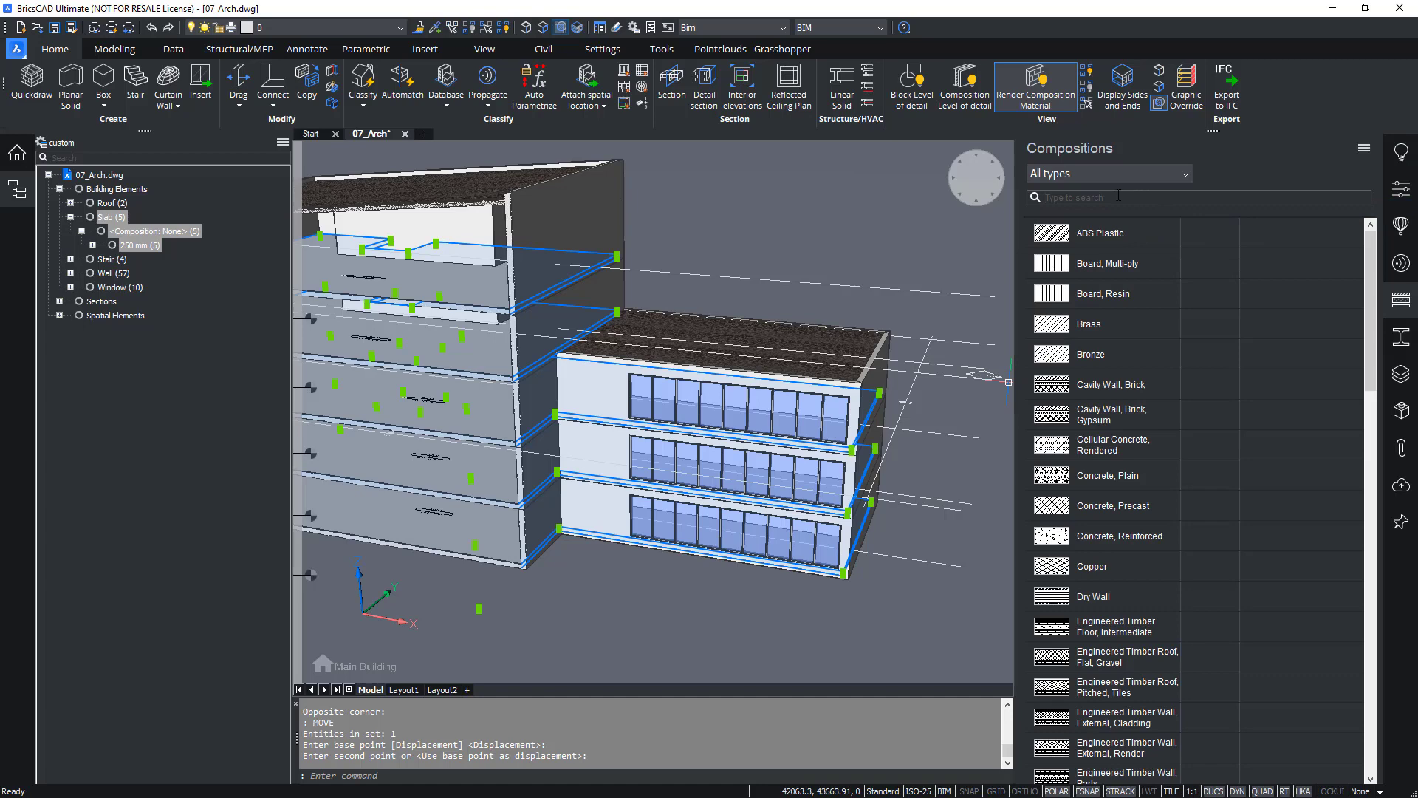
text(or)
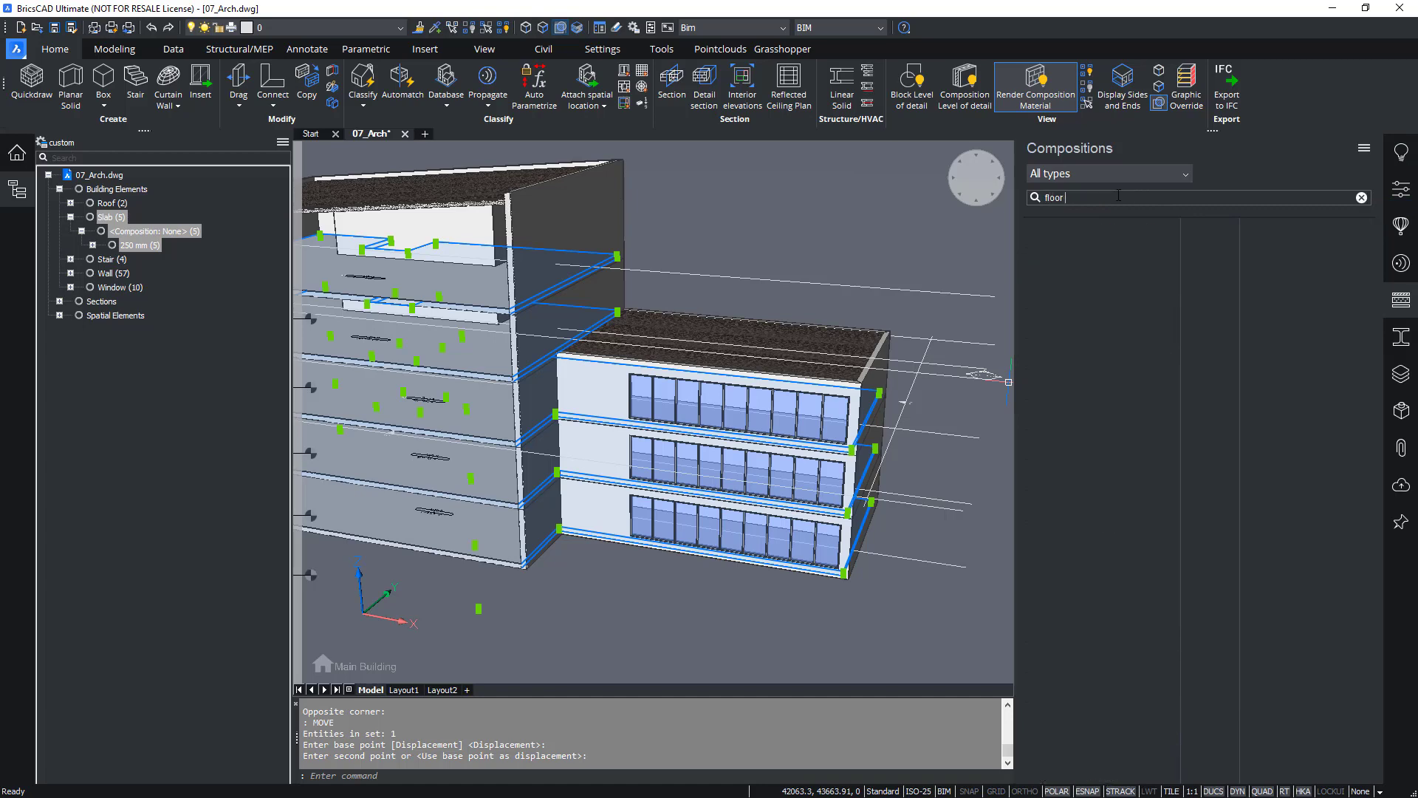
text(, conc)
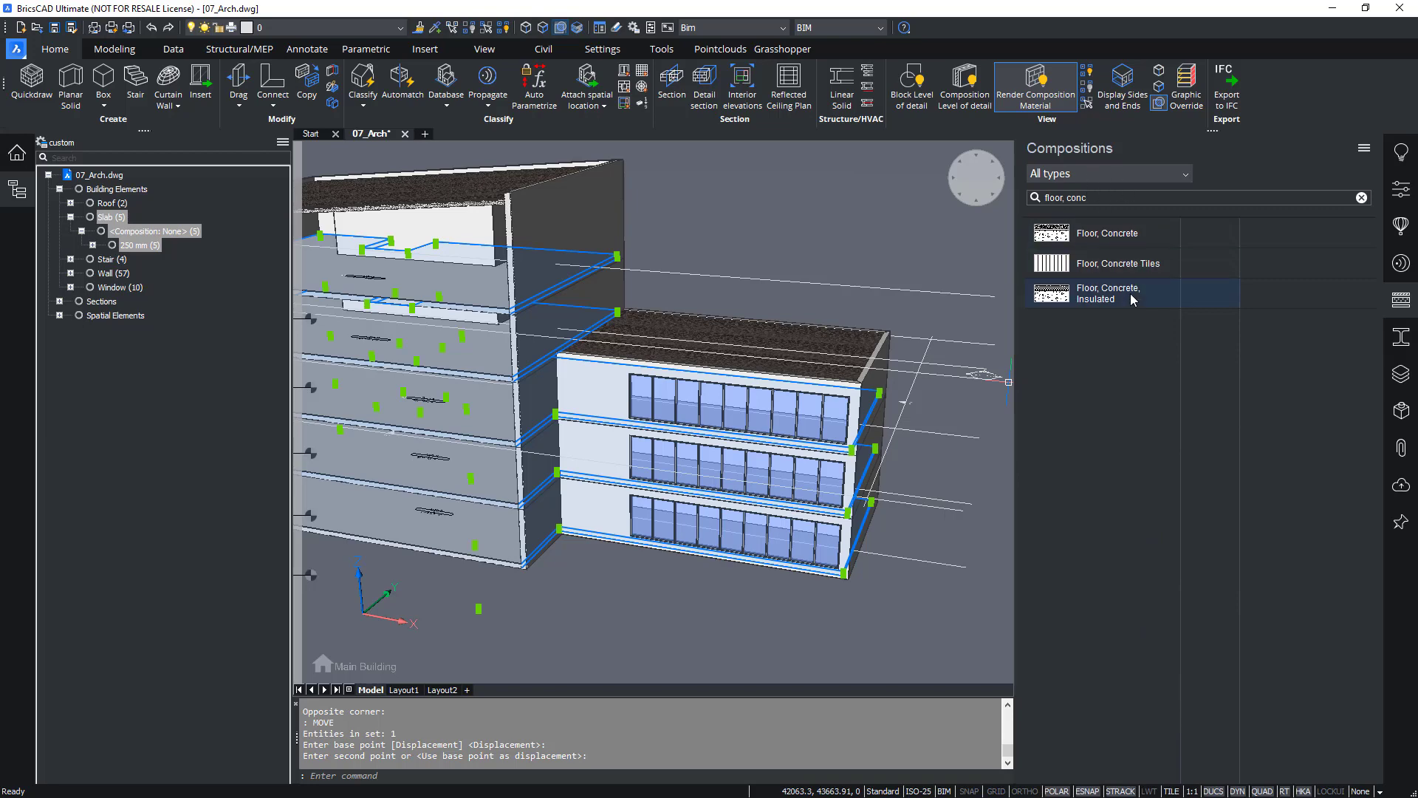
drag(1131, 293, 480, 289)
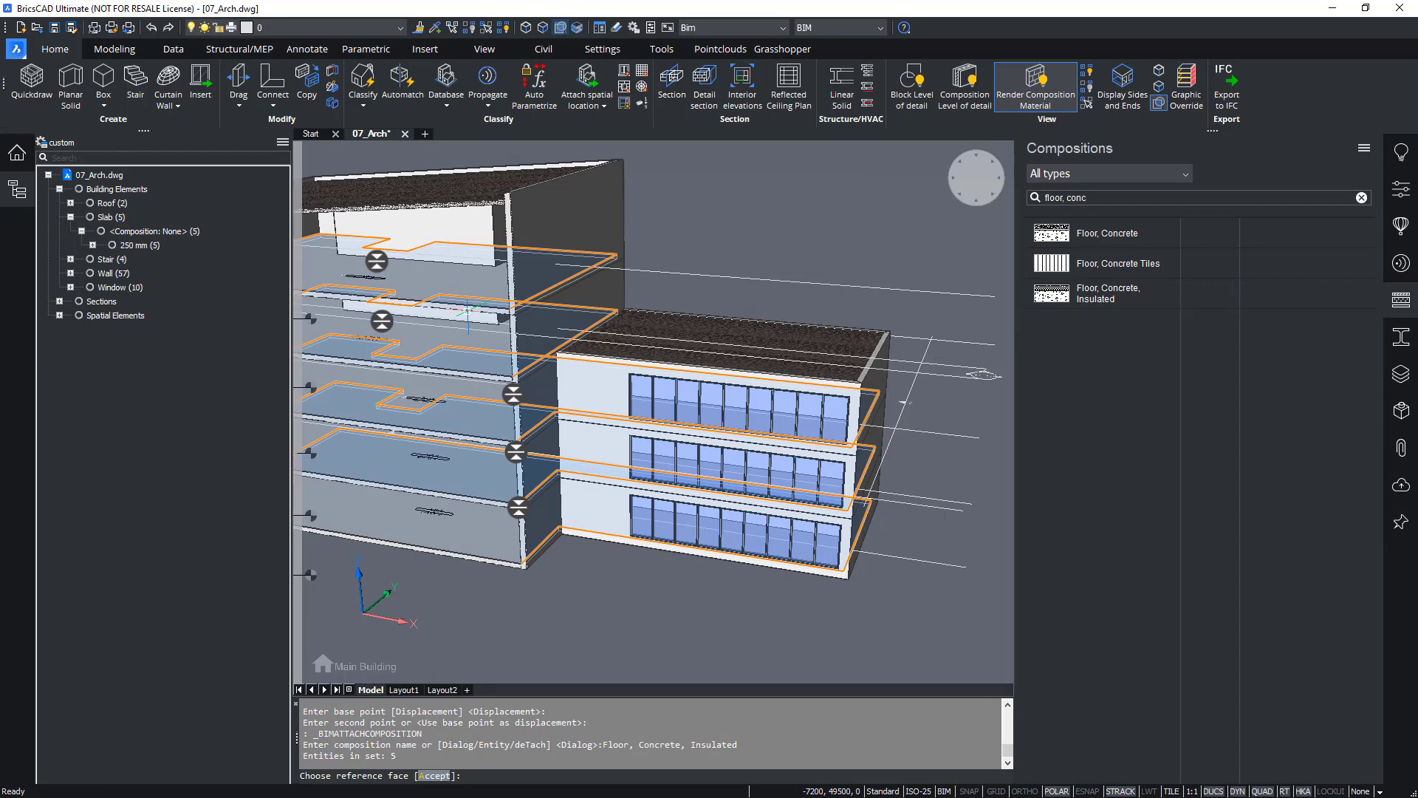
middle_drag(580, 407, 732, 385)
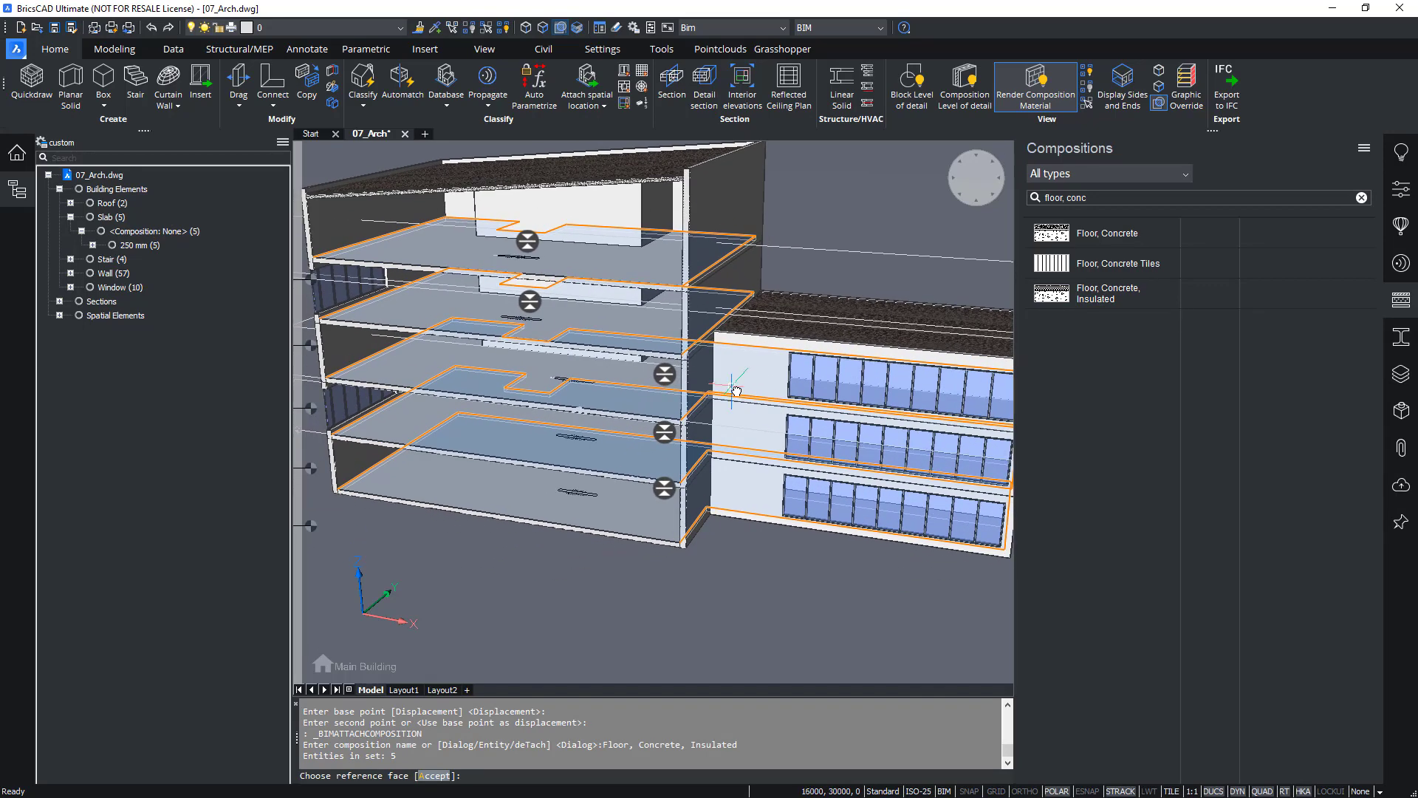
key(Return)
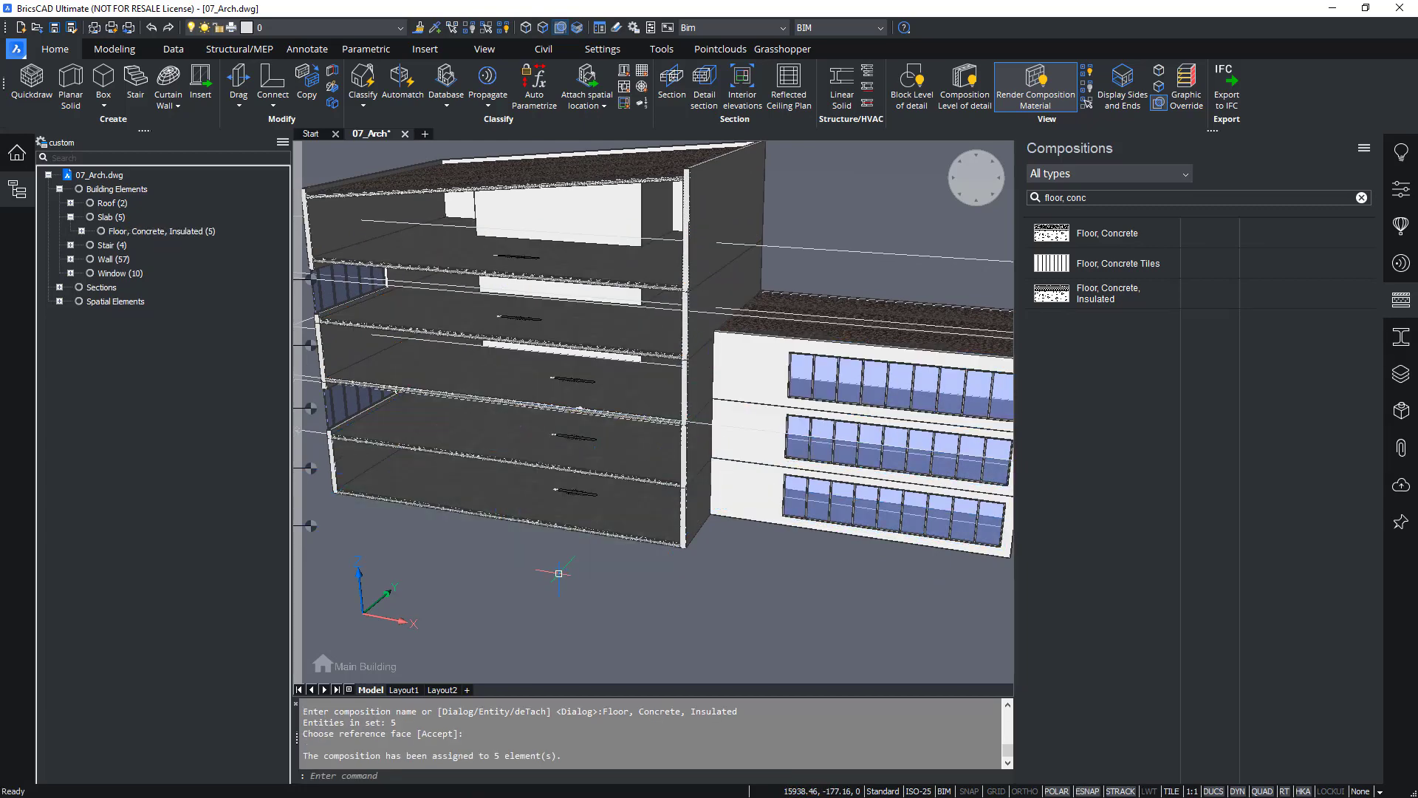
Expand the walls without a composition, compare the 150 mm and 300 mm groups, and select the 150 mm walls
click(70, 259)
click(81, 273)
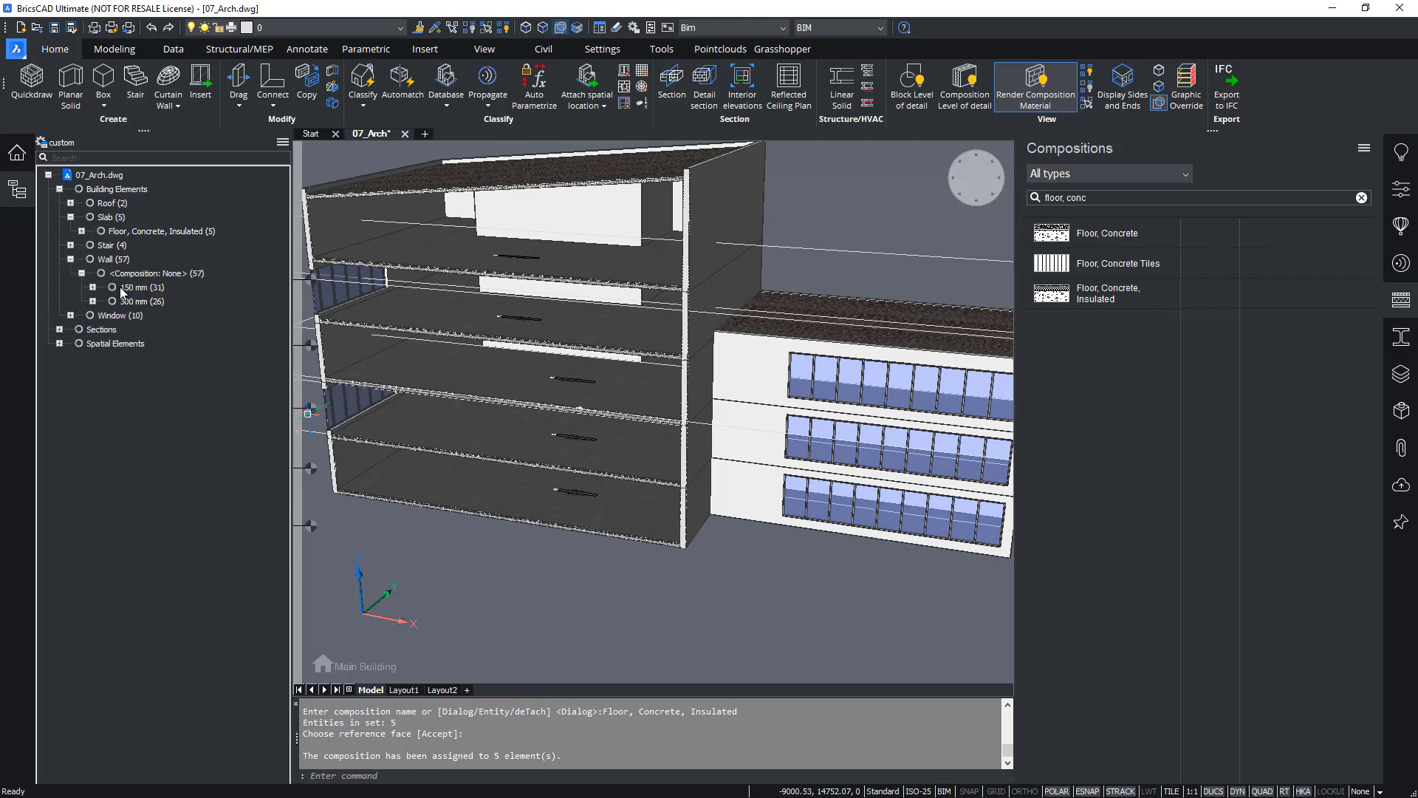
click(142, 290)
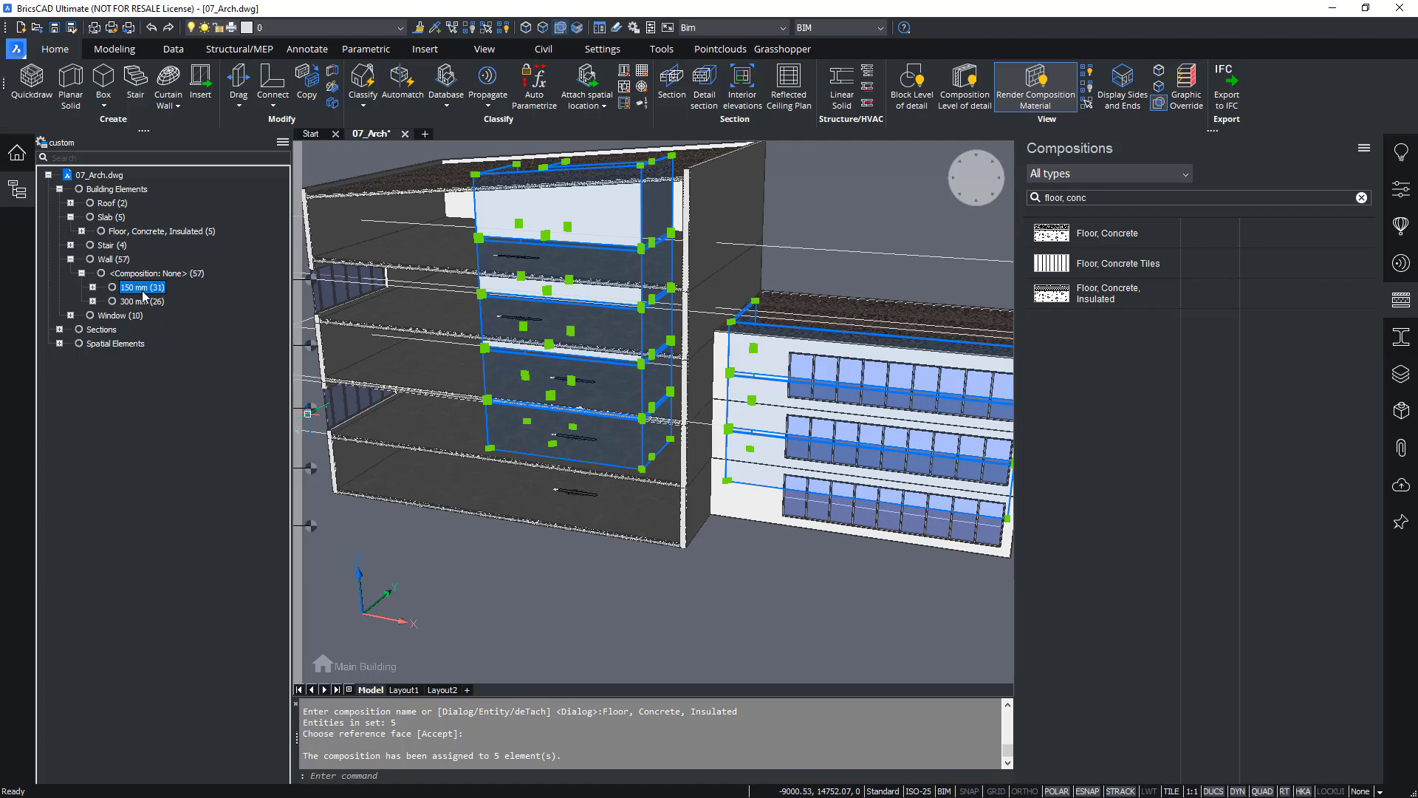
click(142, 302)
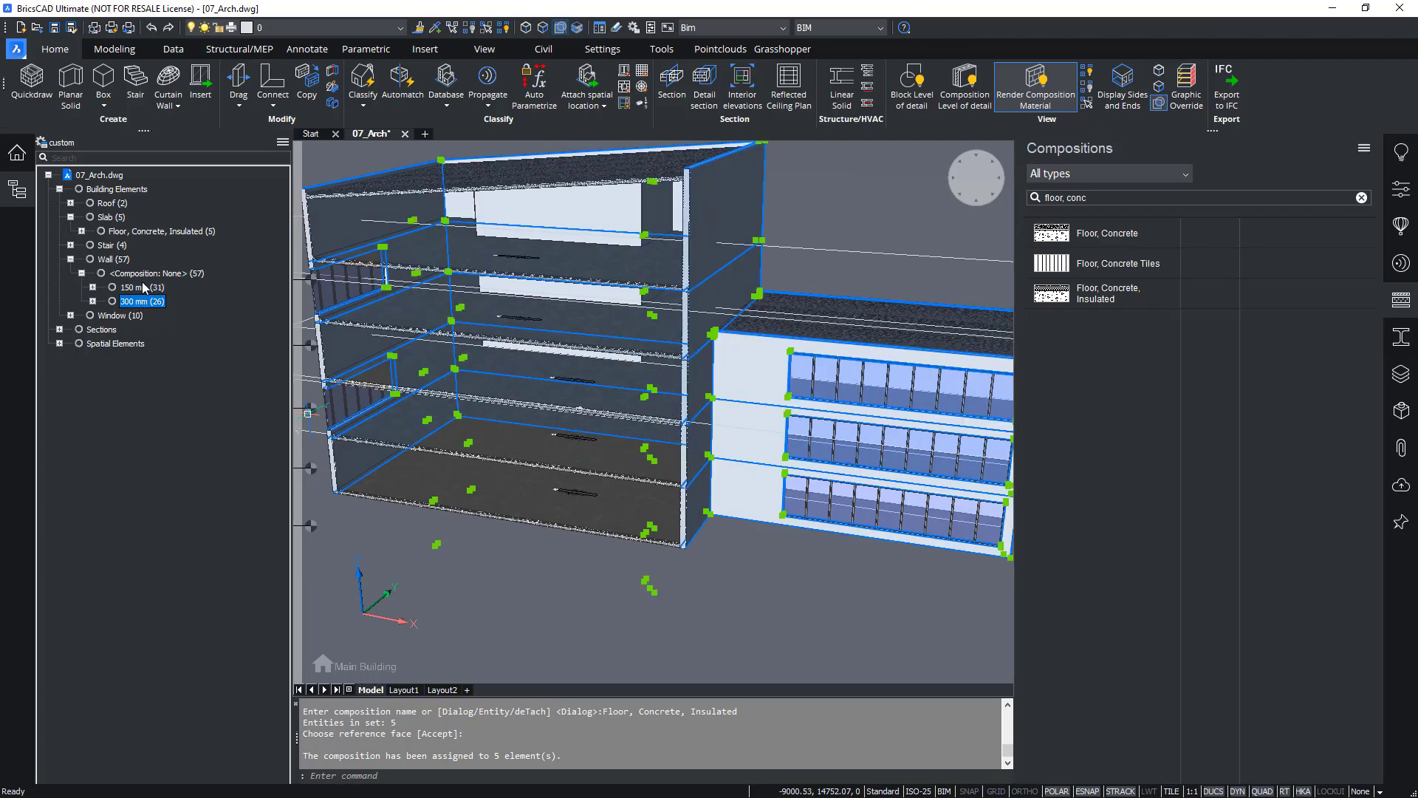
click(142, 288)
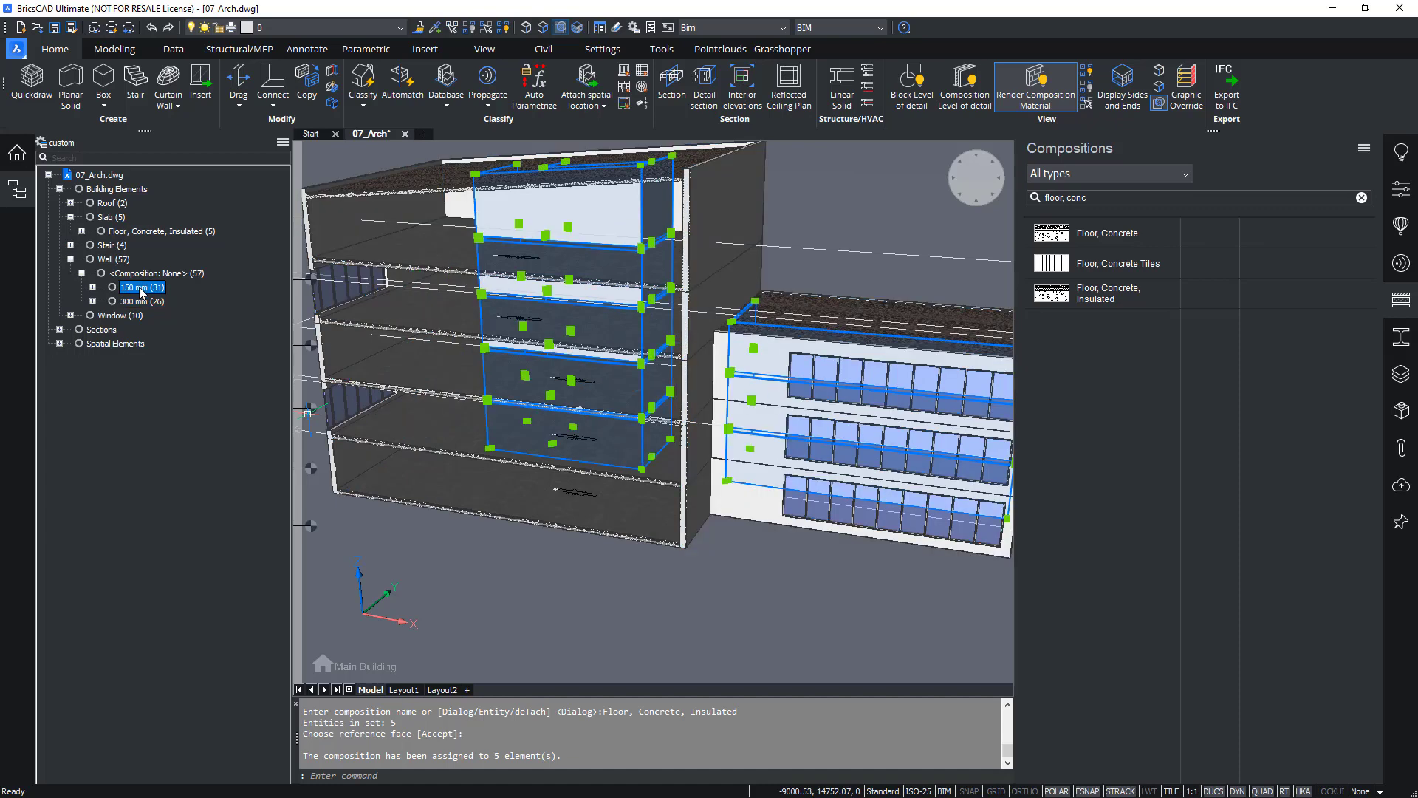
Replace the composition search with "interio" to list the interior wall compositions
click(1362, 198)
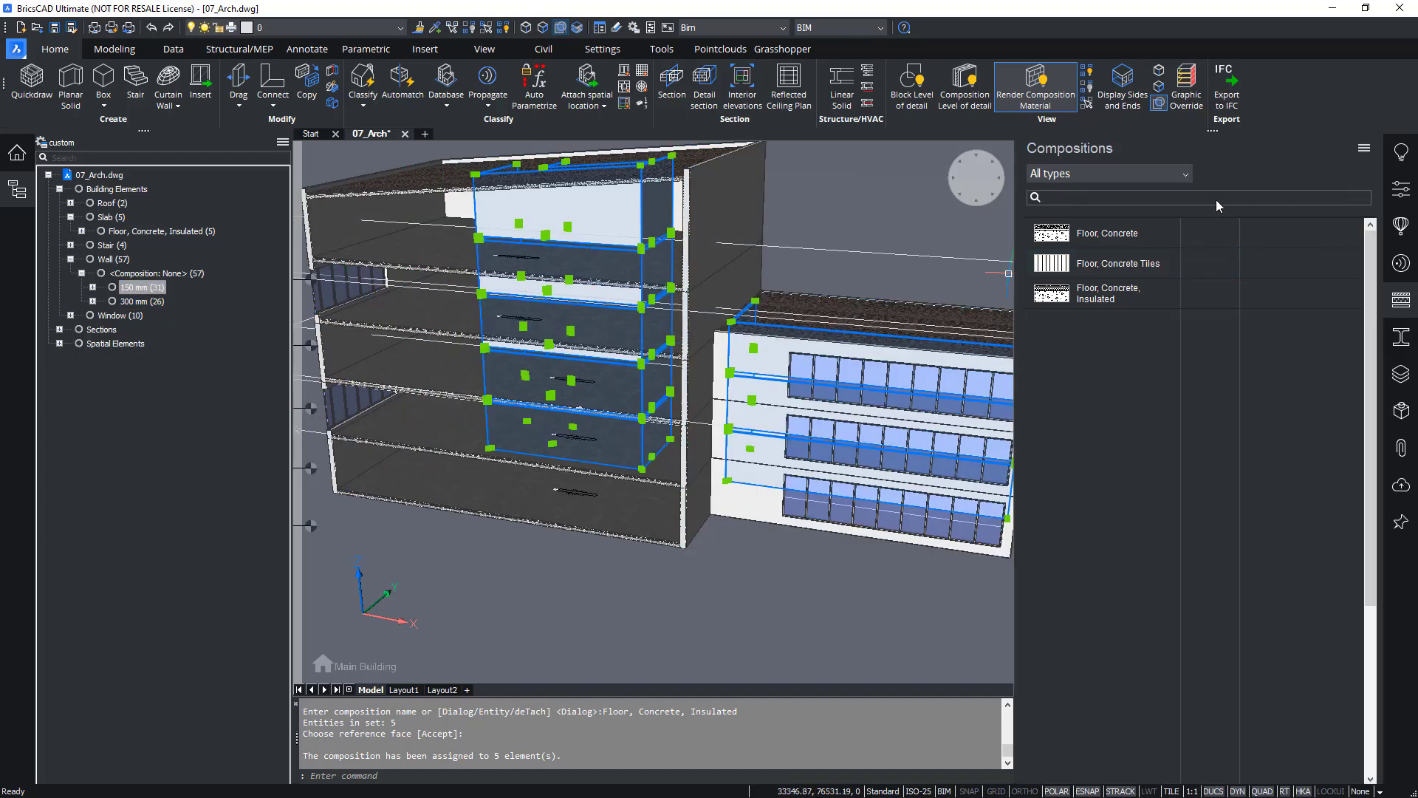
text(inter)
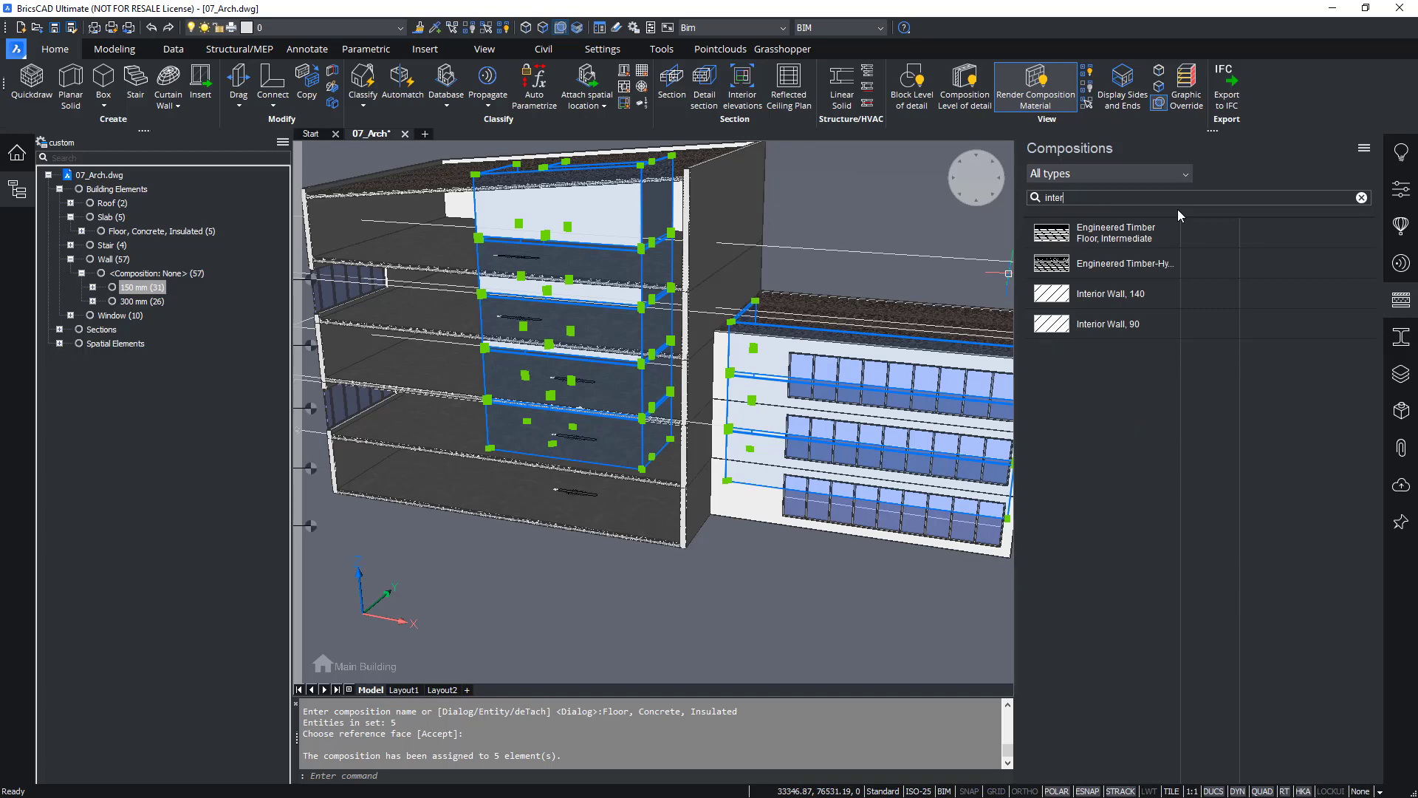
text(rio)
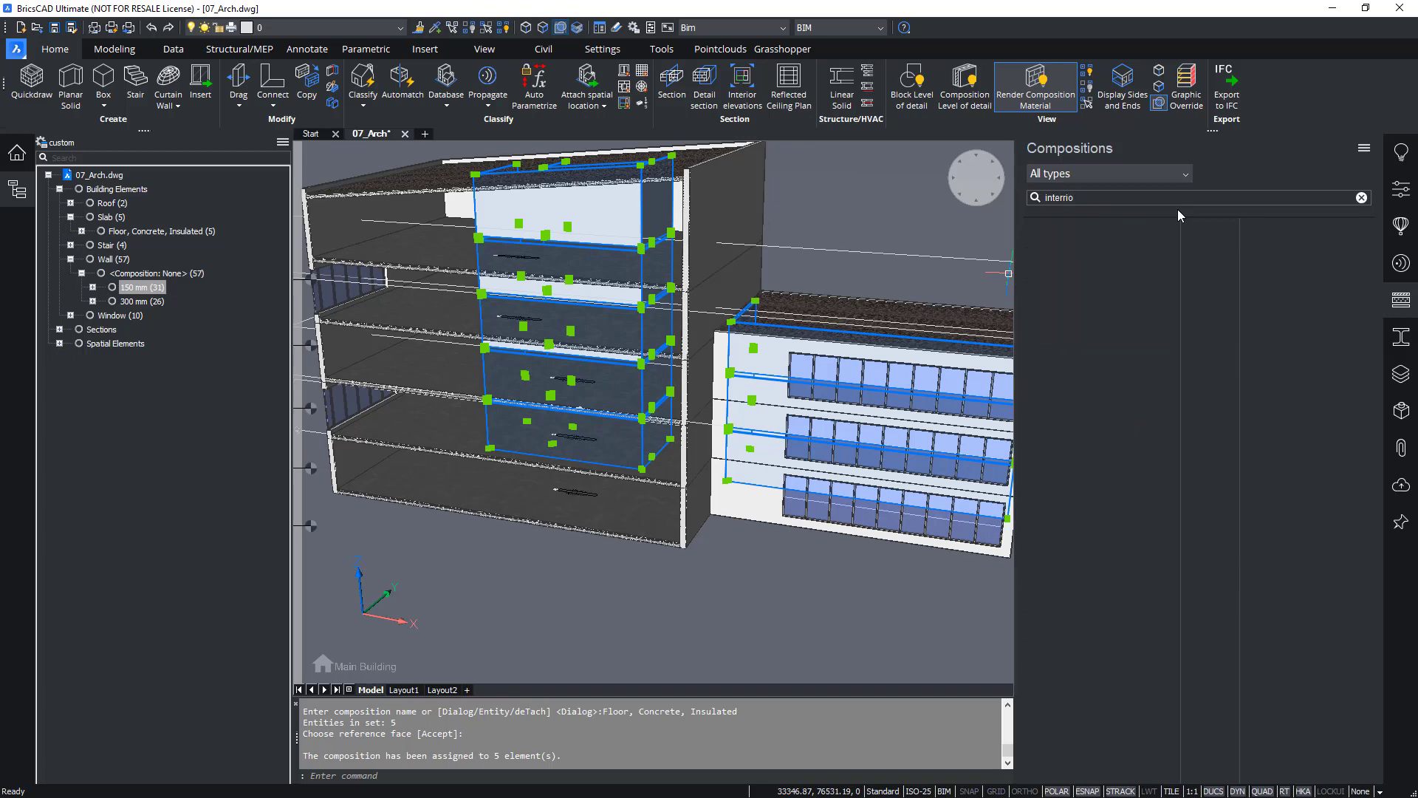
key(BackSpace)
key(BackSpace)
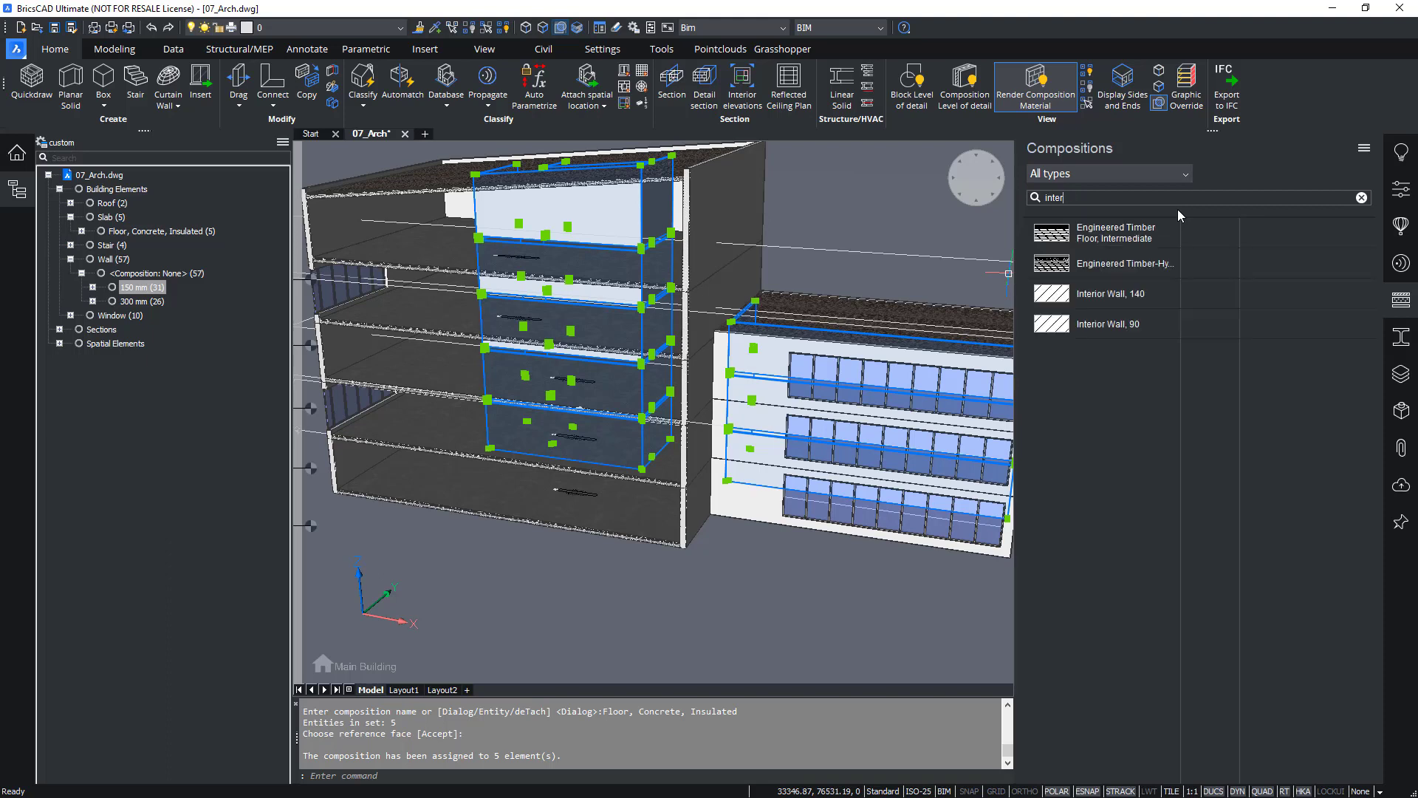
text(io)
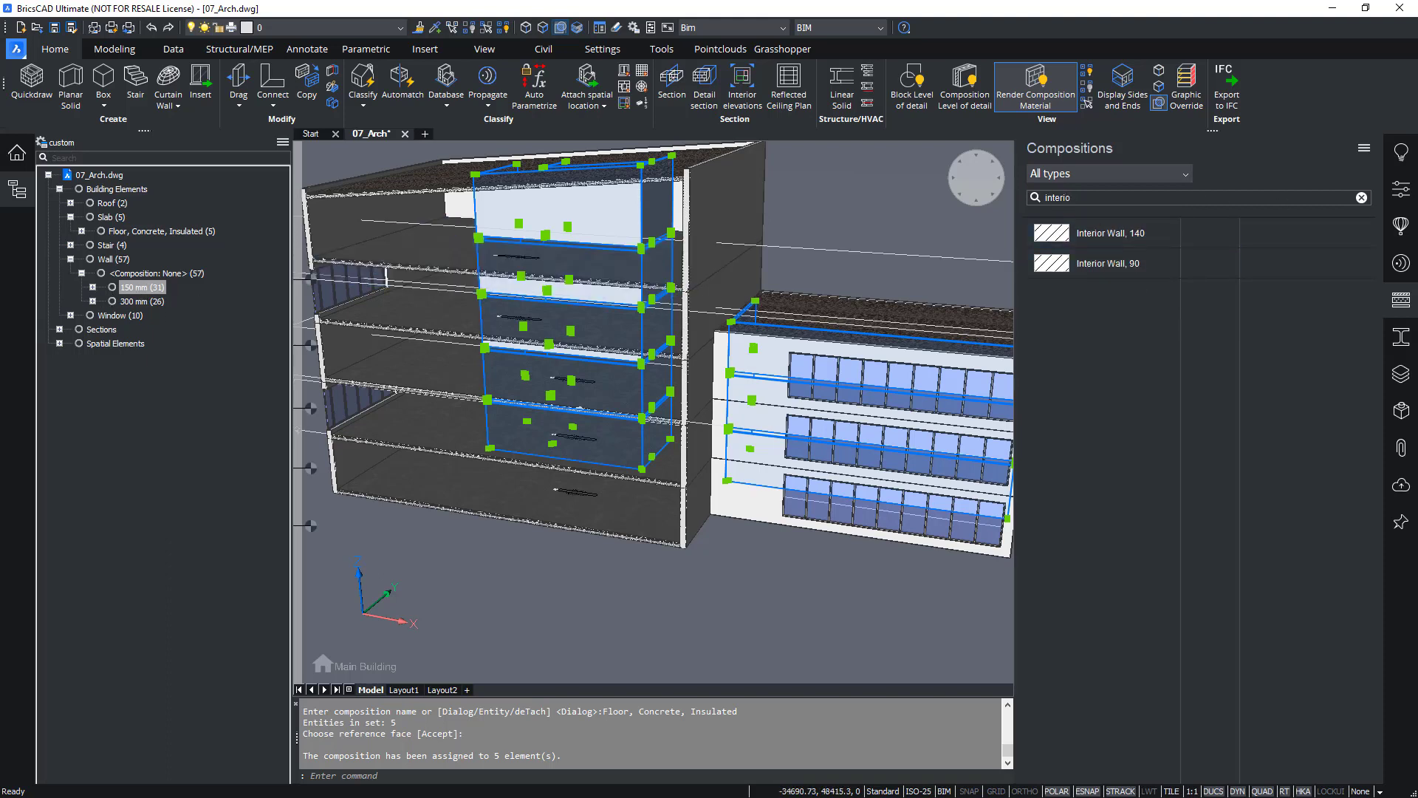
Check the details of Interior Wall, 140 and attach it to the selected 150 mm walls with the default reference faces
double_click(1129, 237)
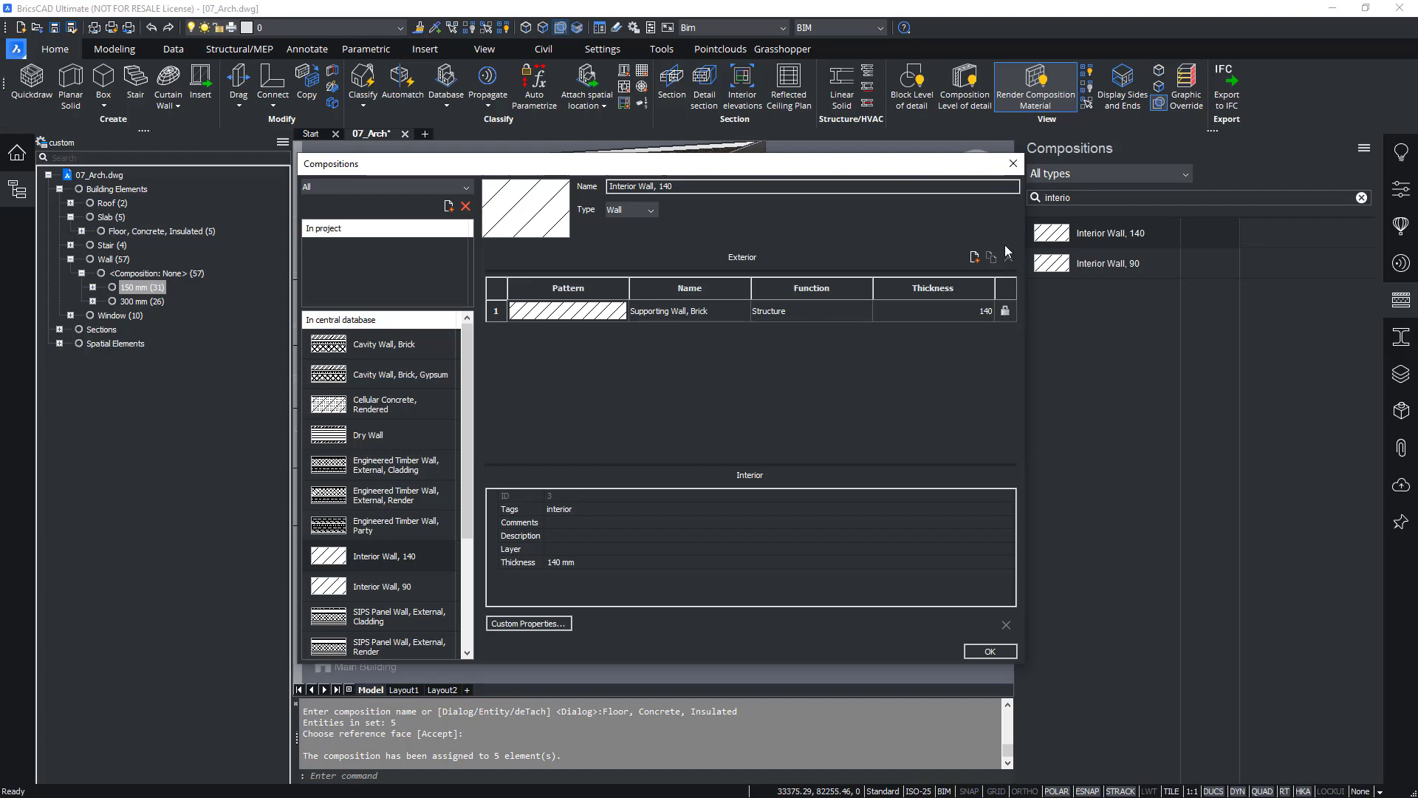
click(1013, 163)
drag(1094, 235, 591, 205)
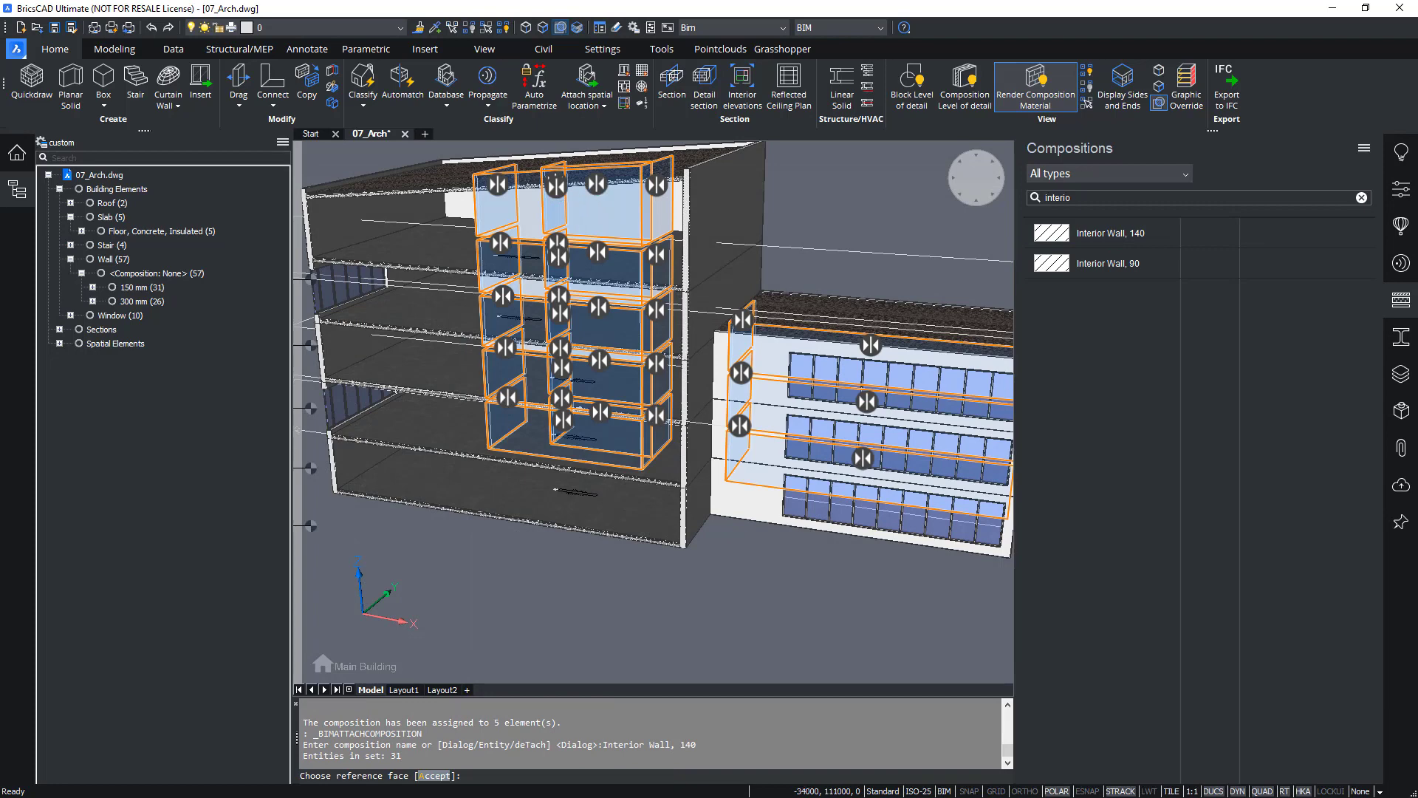
right_click(587, 180)
key(Return)
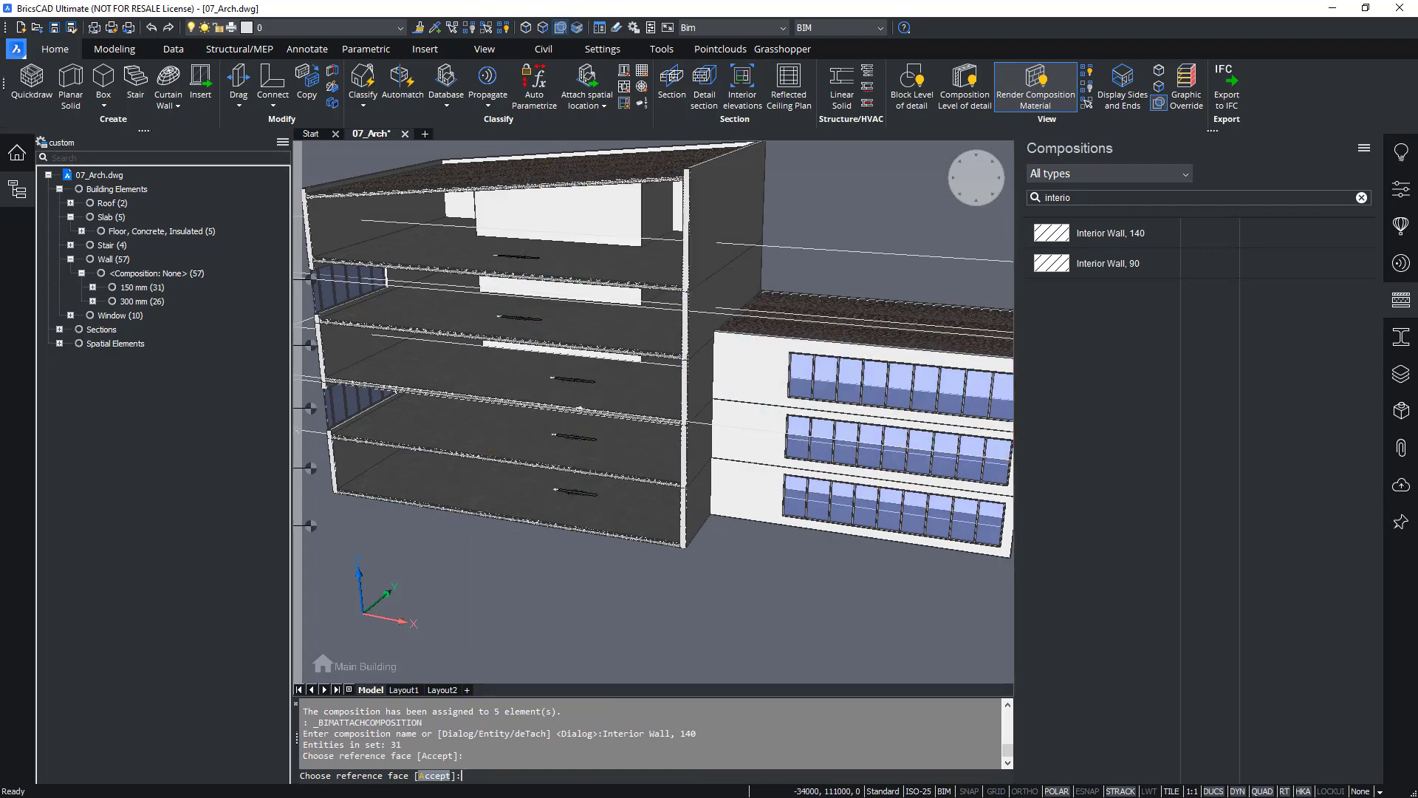
key(Return)
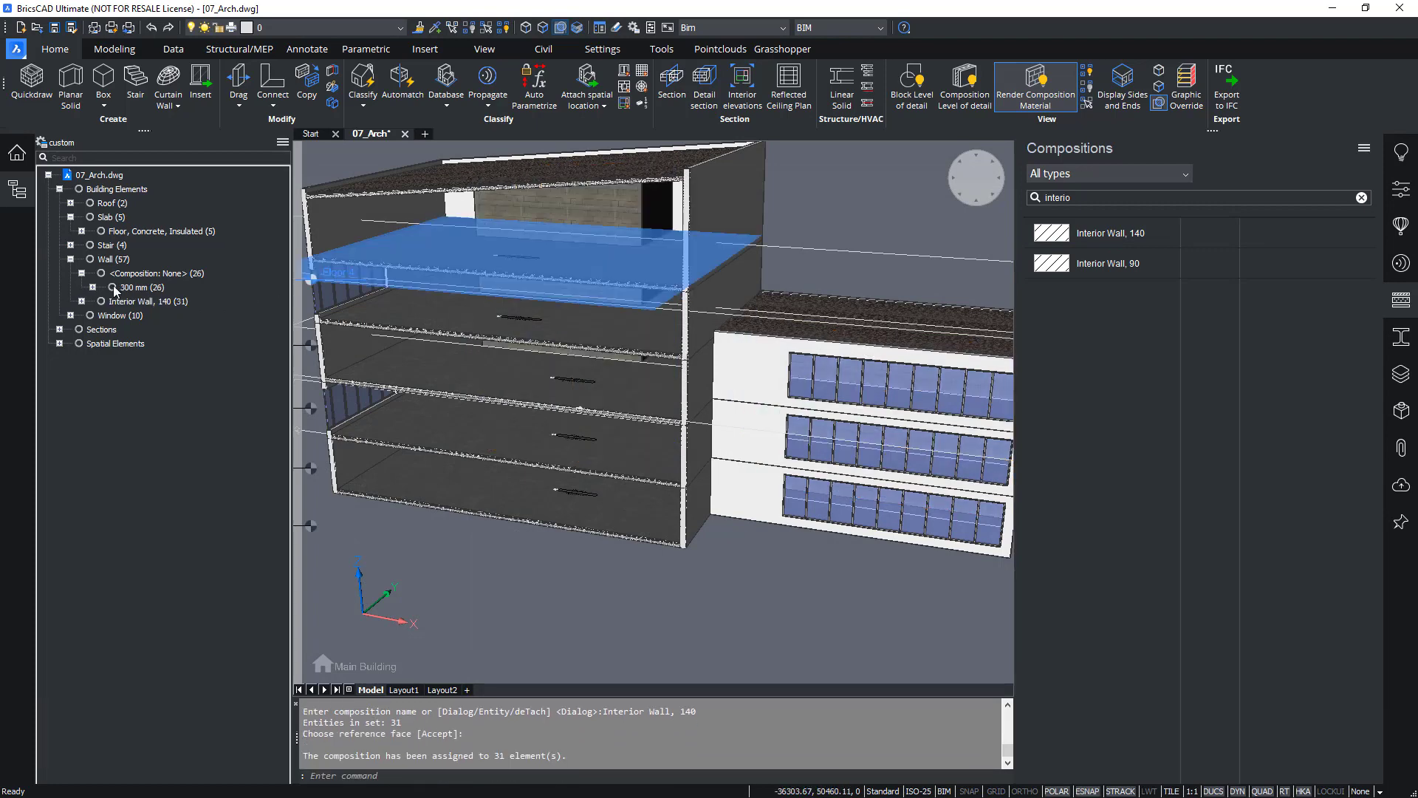
Expand the Interior Wall, 140 group to highlight its 140 mm walls, and select the 300 mm walls without a composition
click(82, 301)
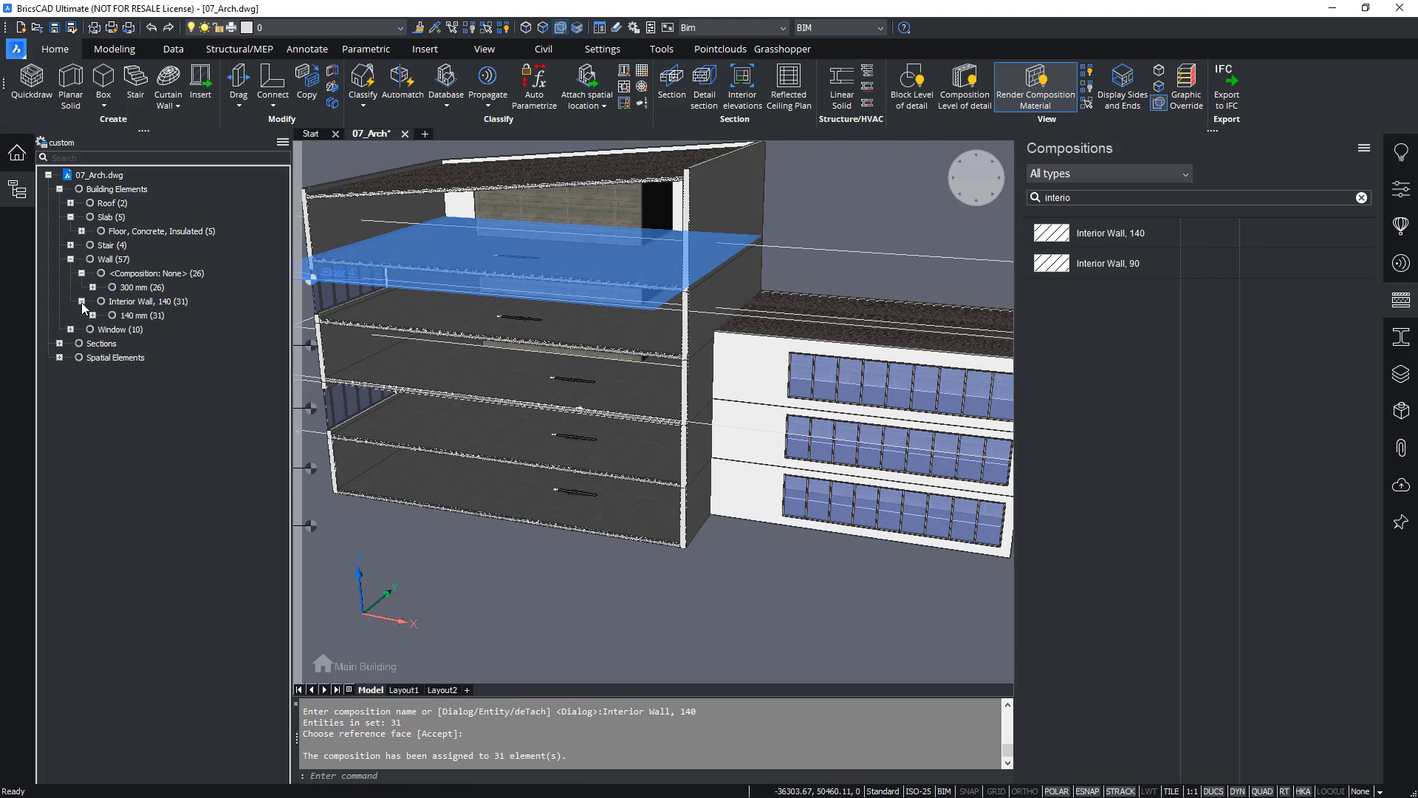
click(134, 317)
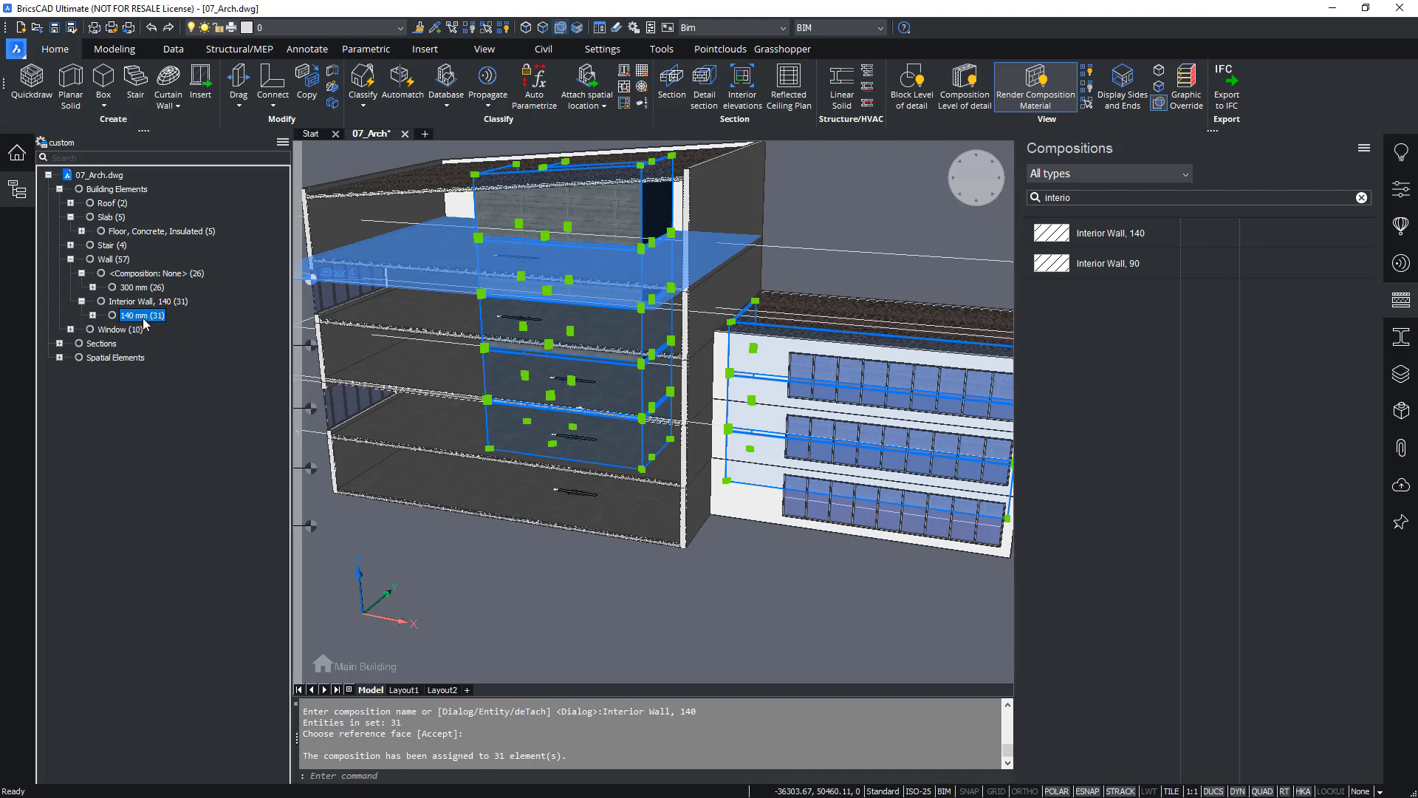
click(143, 288)
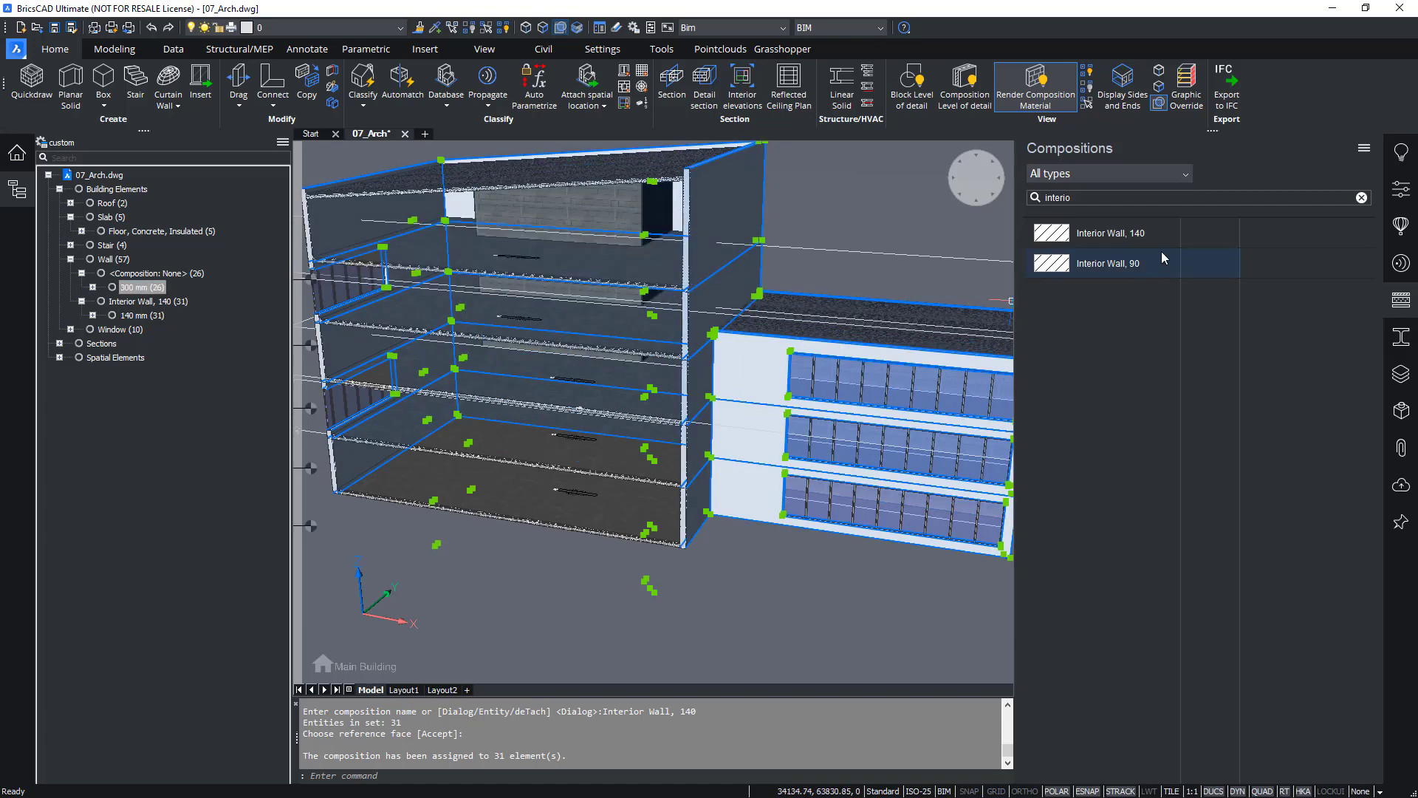
Search for "cavit" and attach Cavity Wall, Brick to the selected 300 mm walls, checking the reference faces in a top view without perspective
double_click(1107, 204)
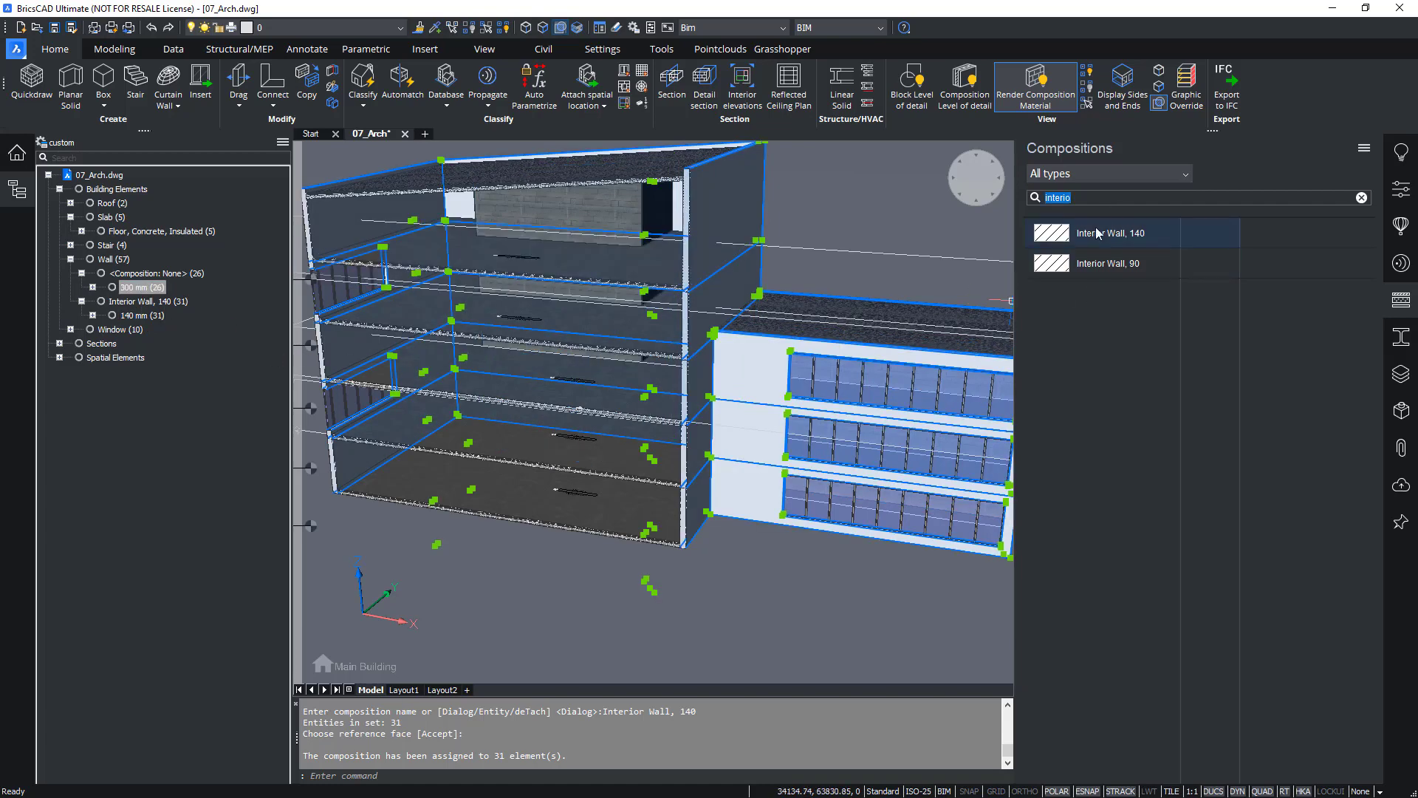
text(cavit)
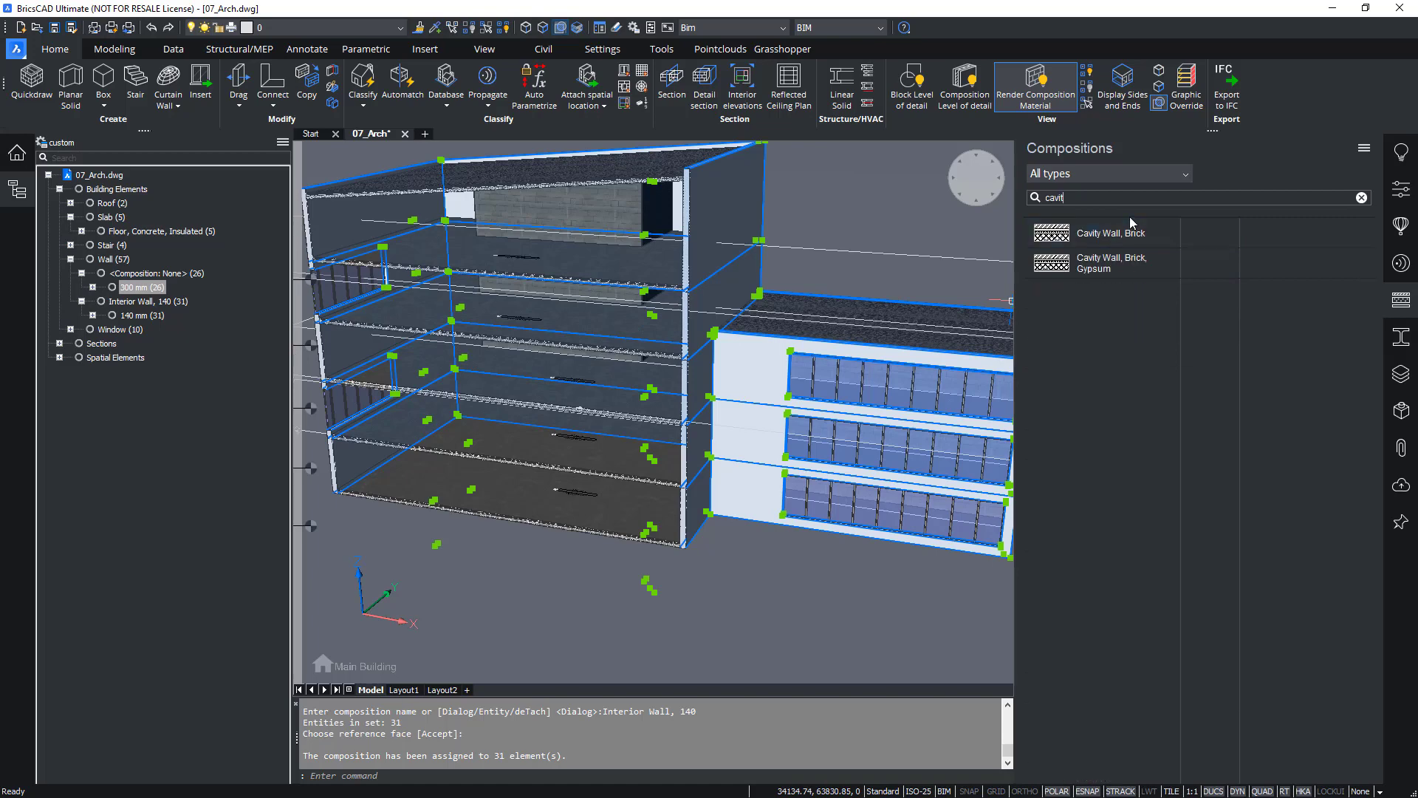
drag(1139, 237, 344, 212)
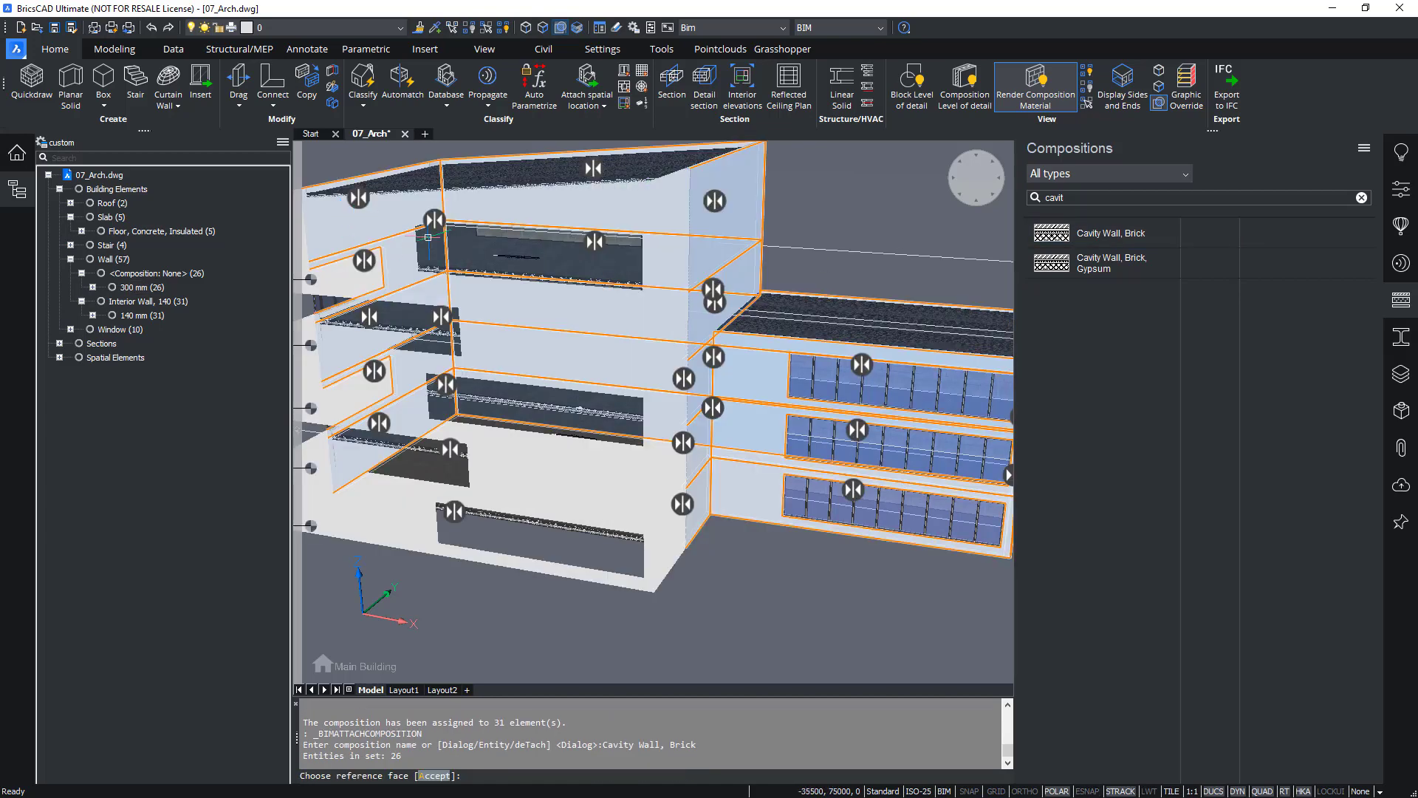
click(946, 171)
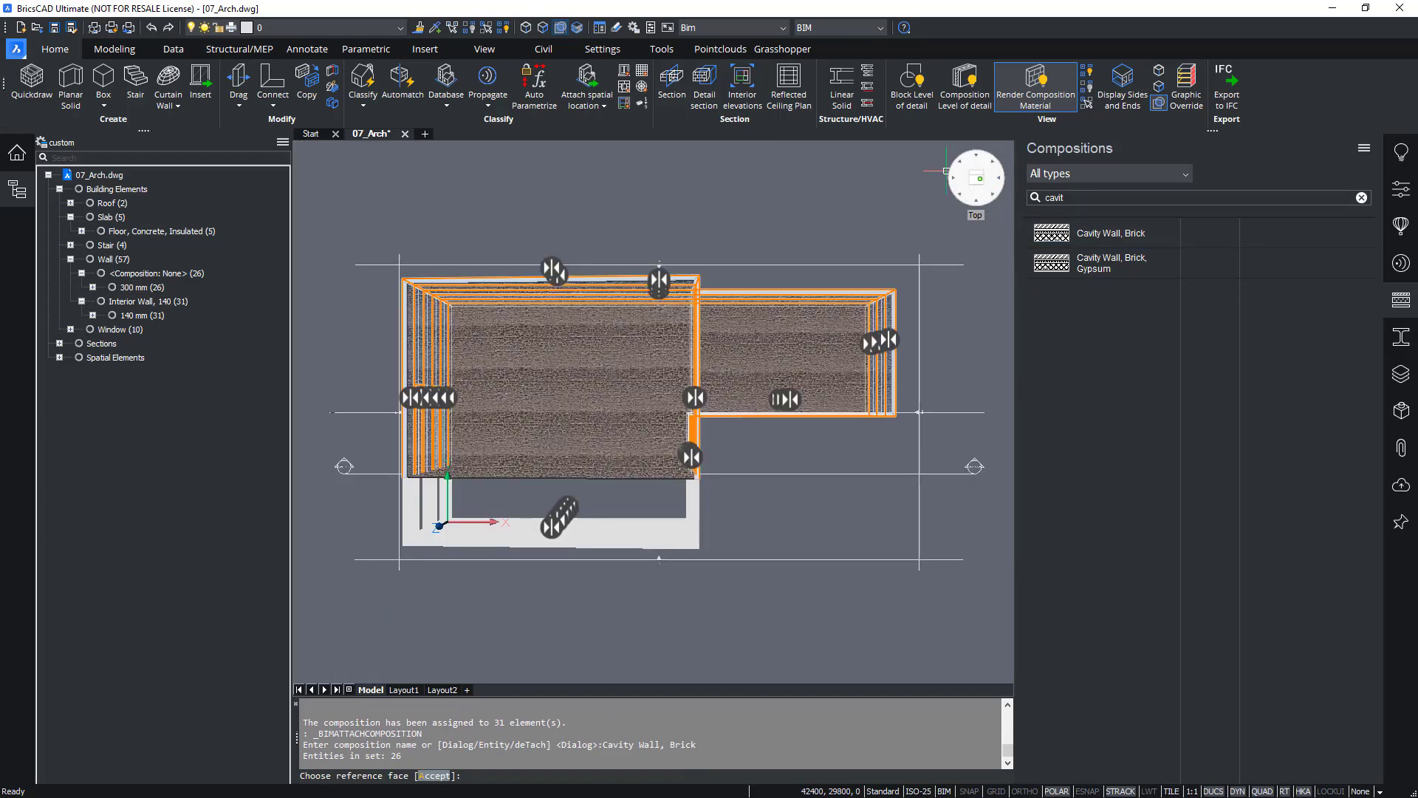
right_click(977, 176)
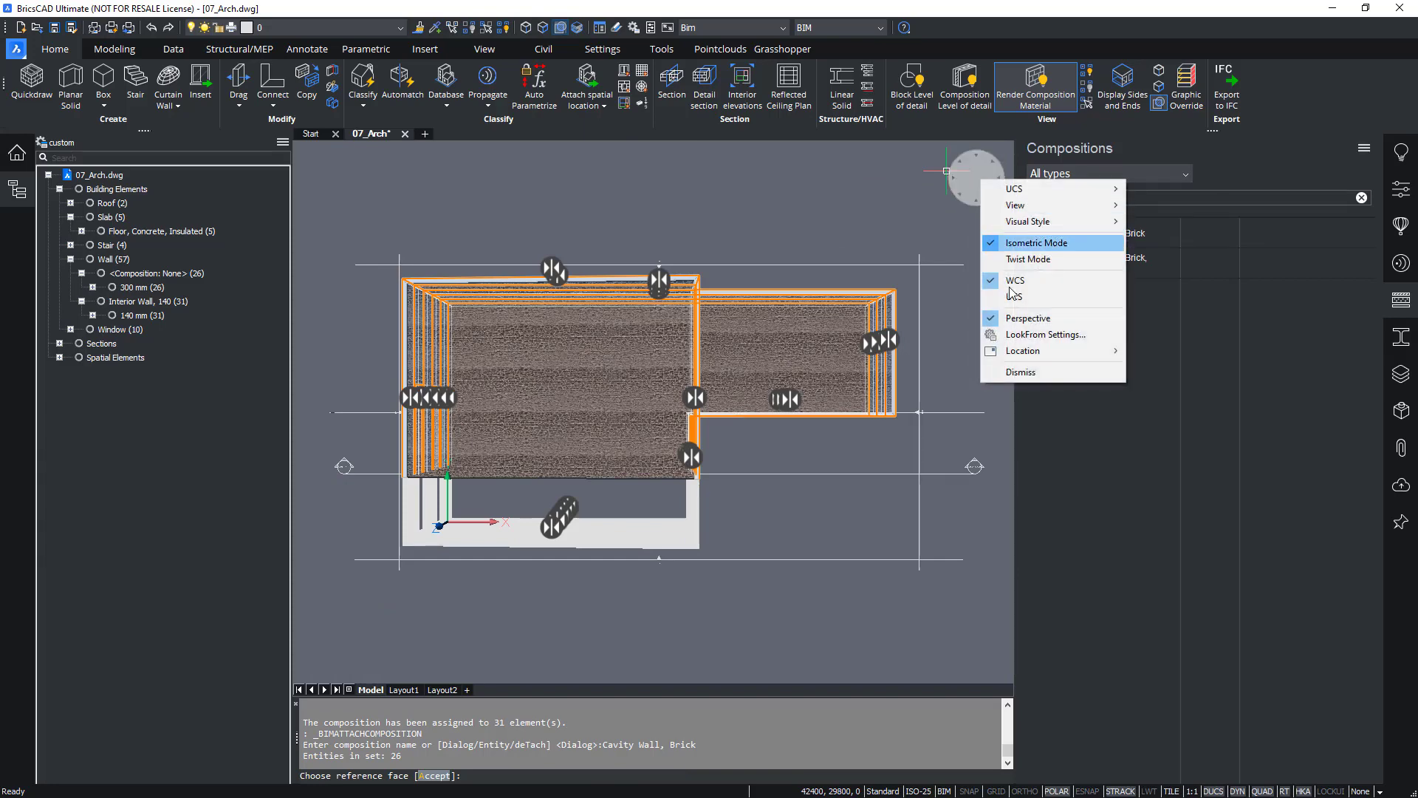
click(1016, 316)
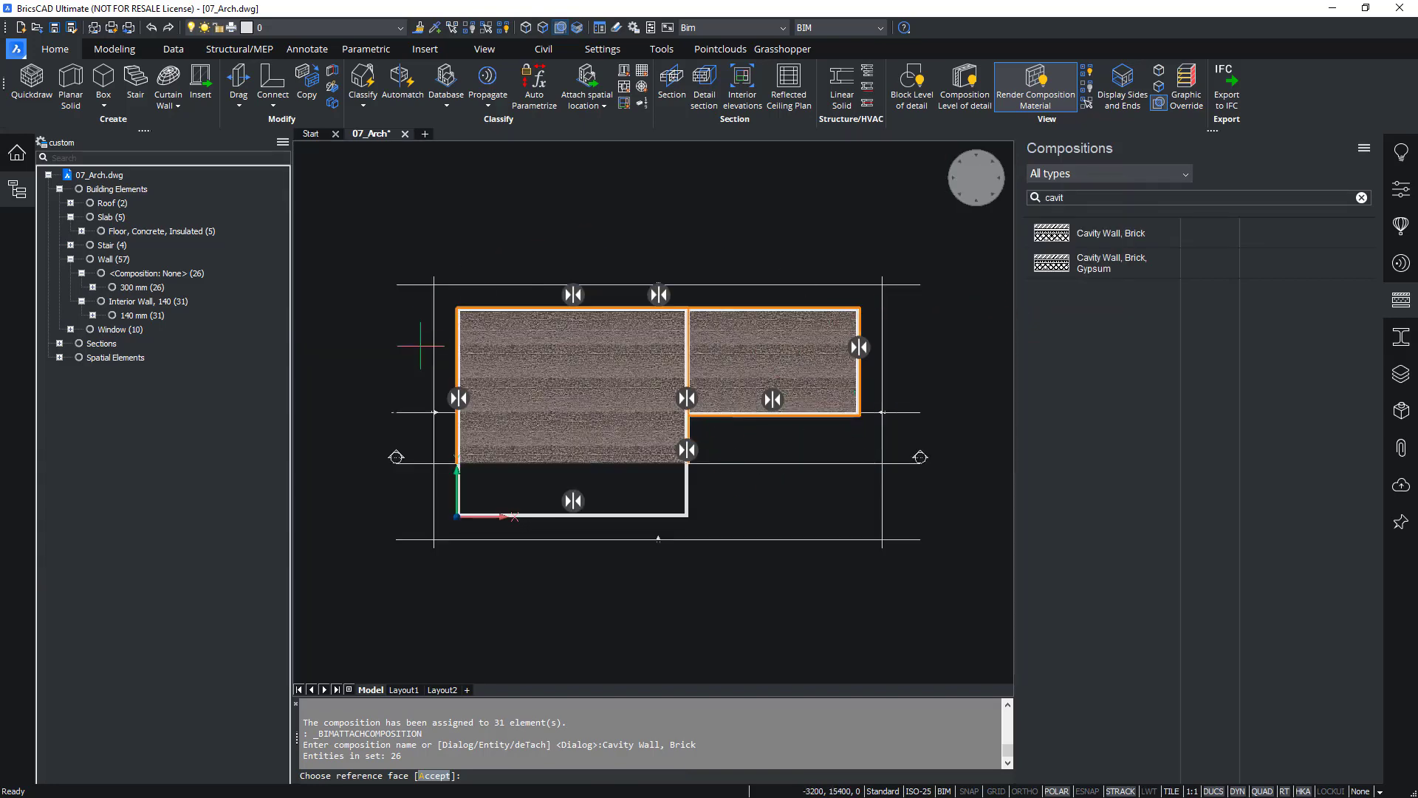
key(Return)
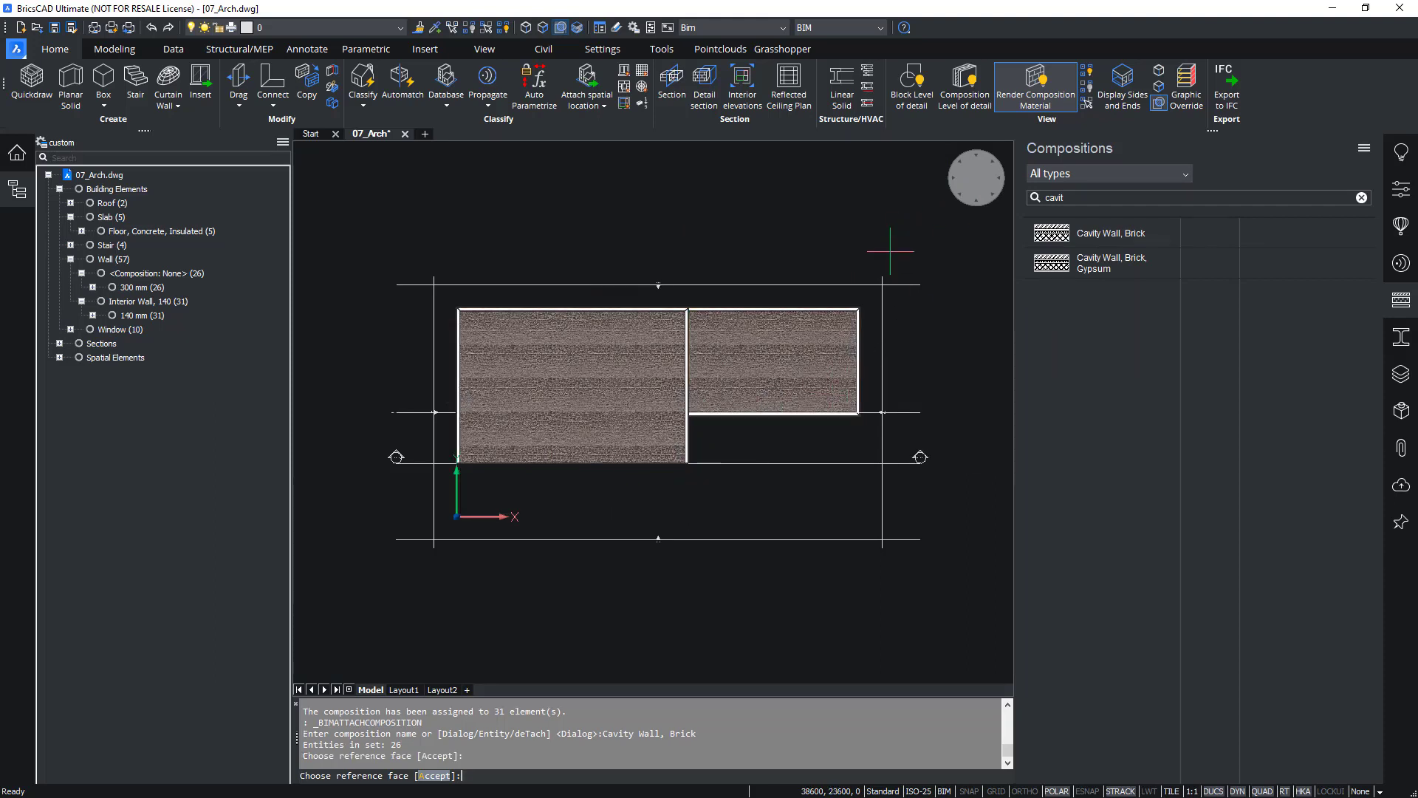
key(Return)
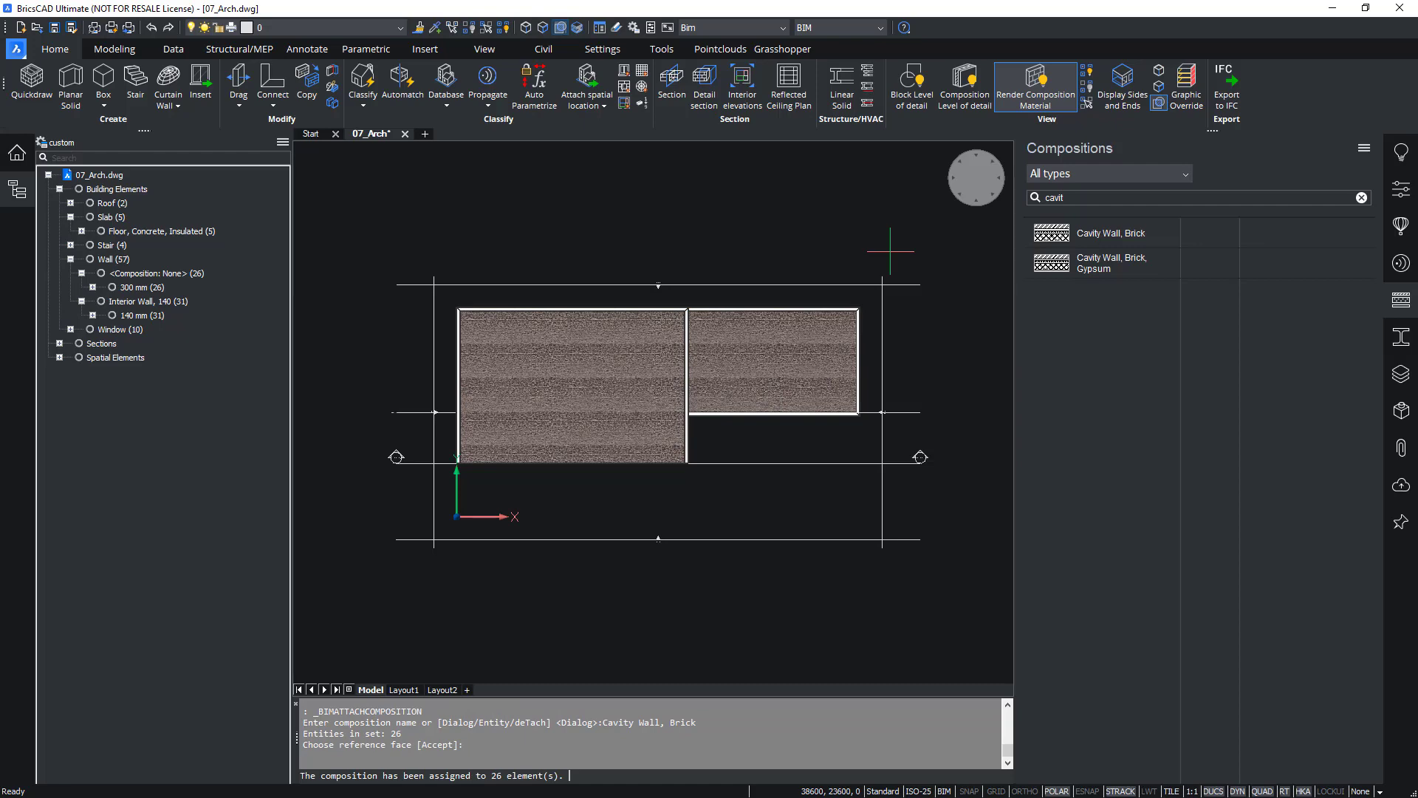
Restore the perspective projection and examine the layered wall section and brick facades from the Top Front Left and the opposite side
right_click(977, 179)
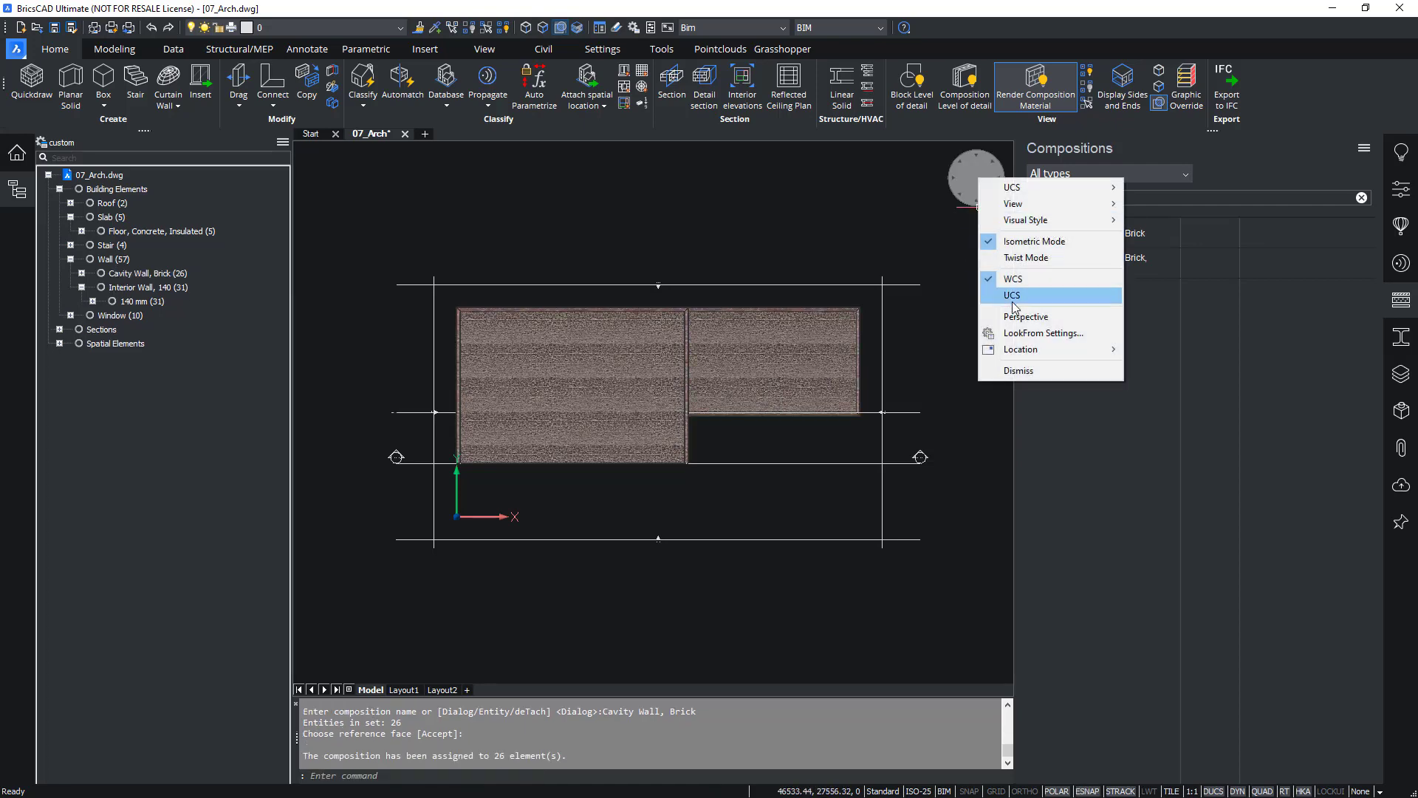
click(1027, 316)
click(972, 187)
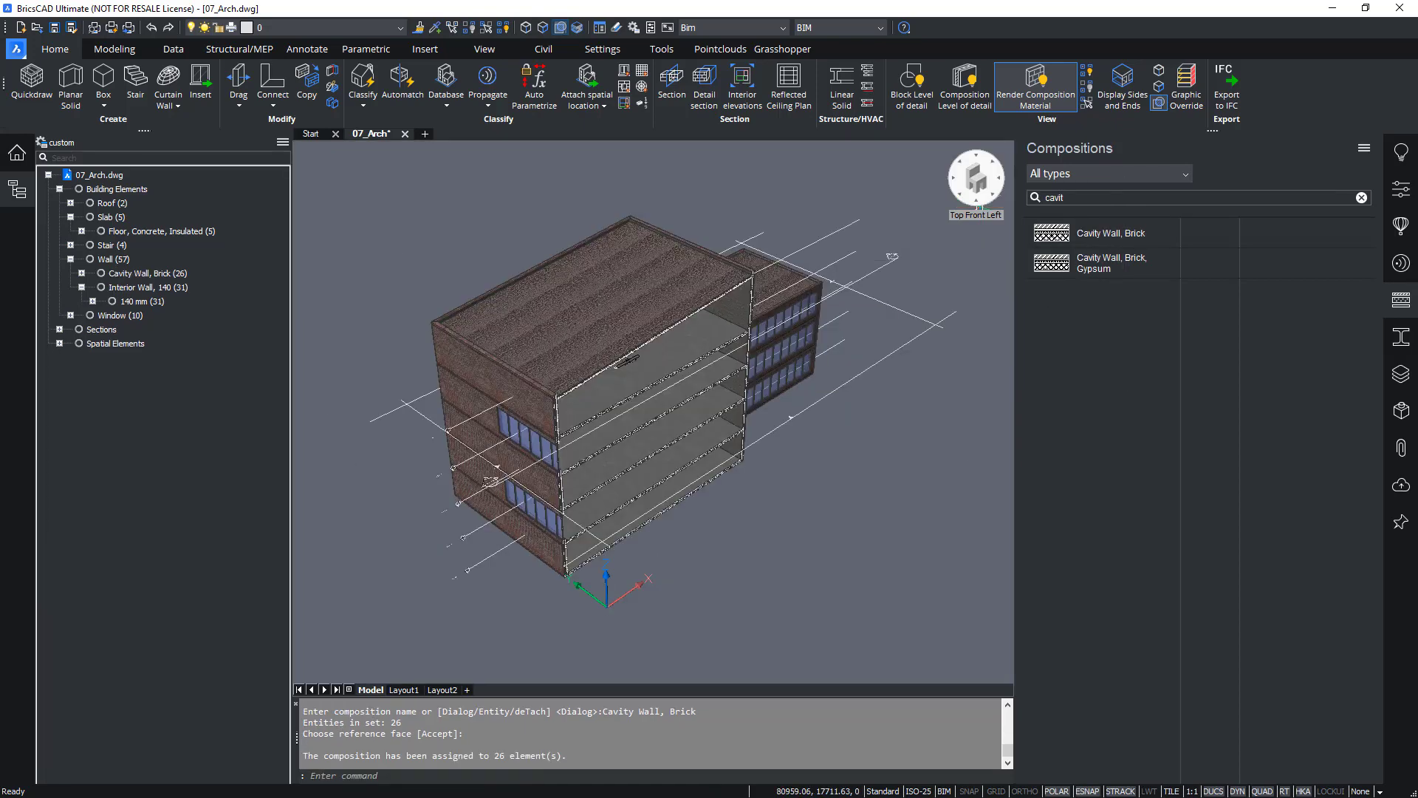
scroll(635, 453, up, 5)
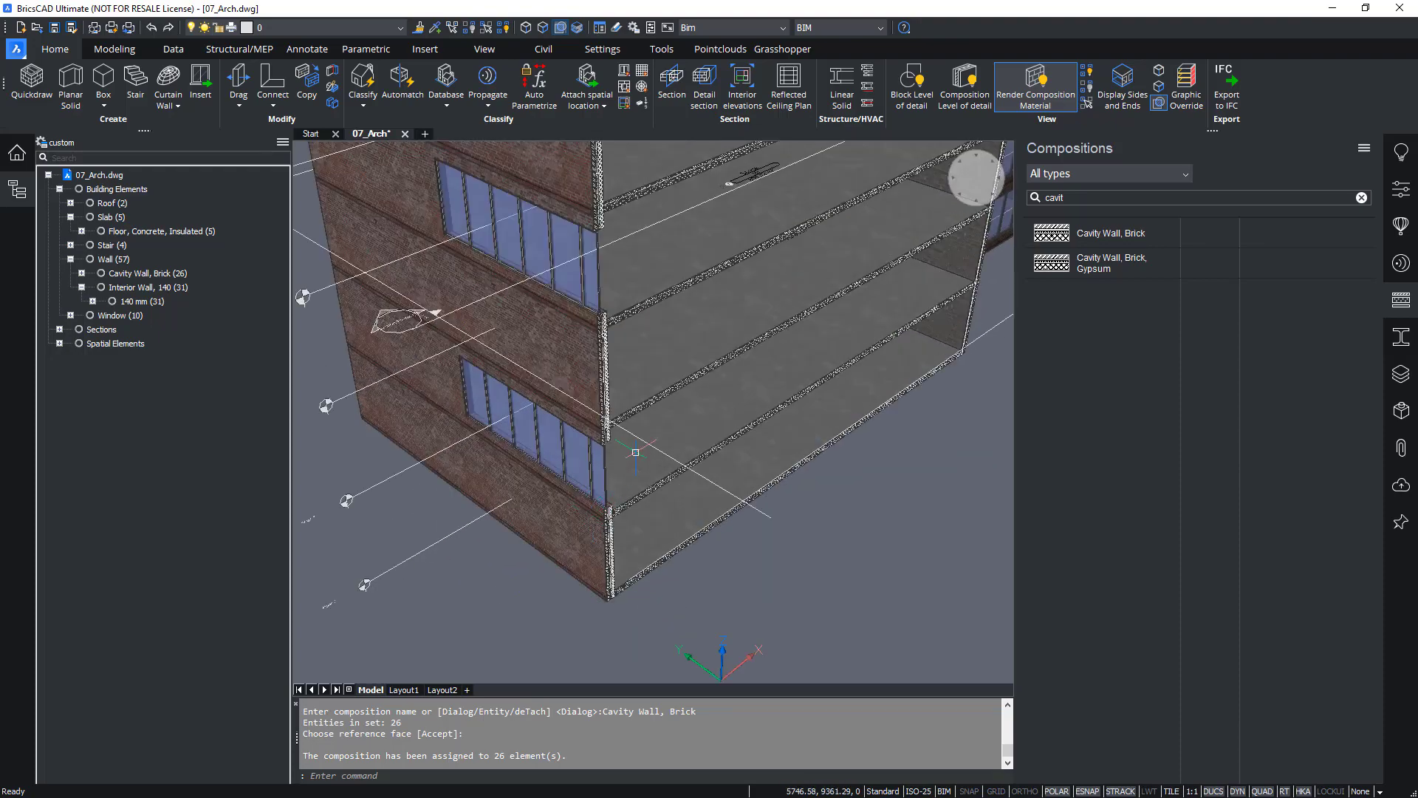
scroll(606, 458, up, 5)
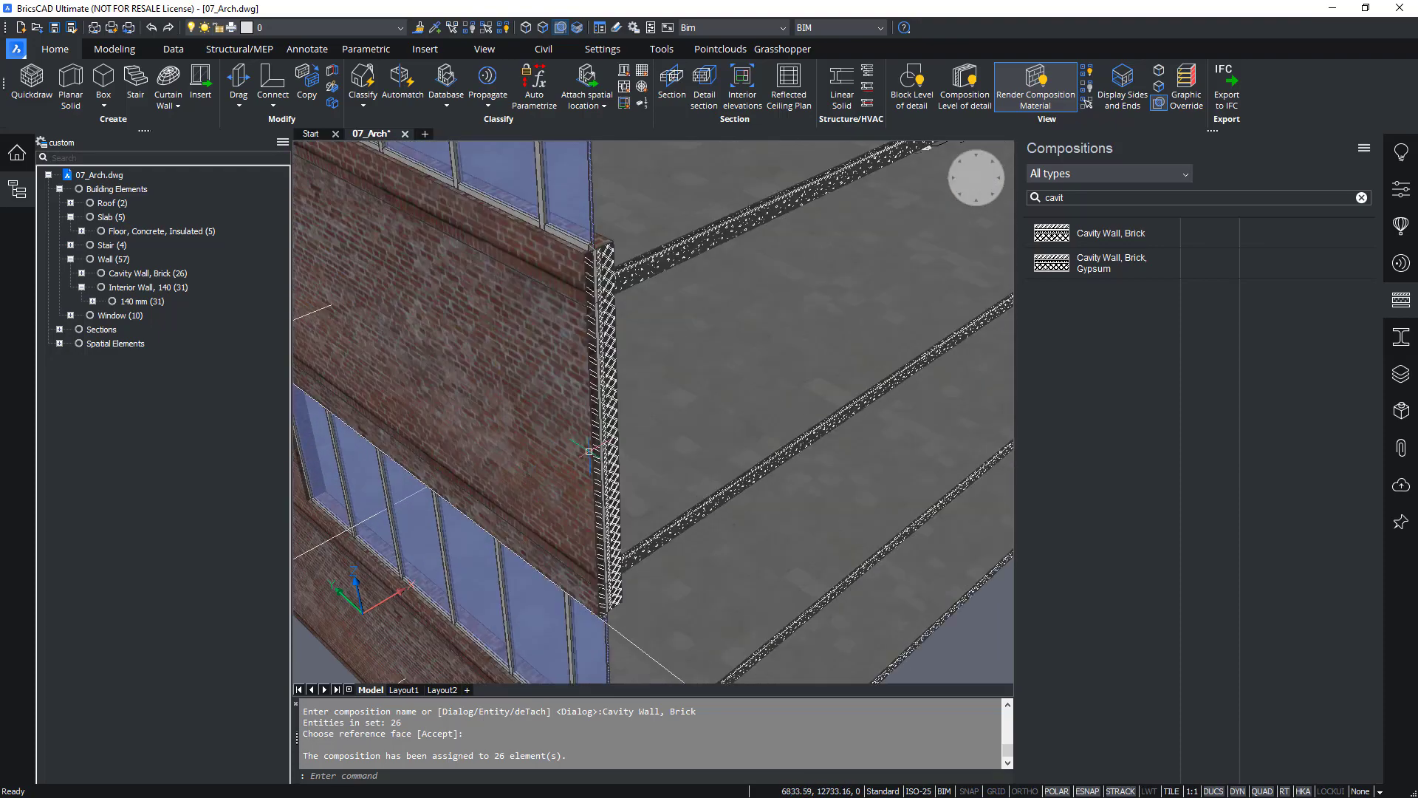
scroll(589, 451, down, 10)
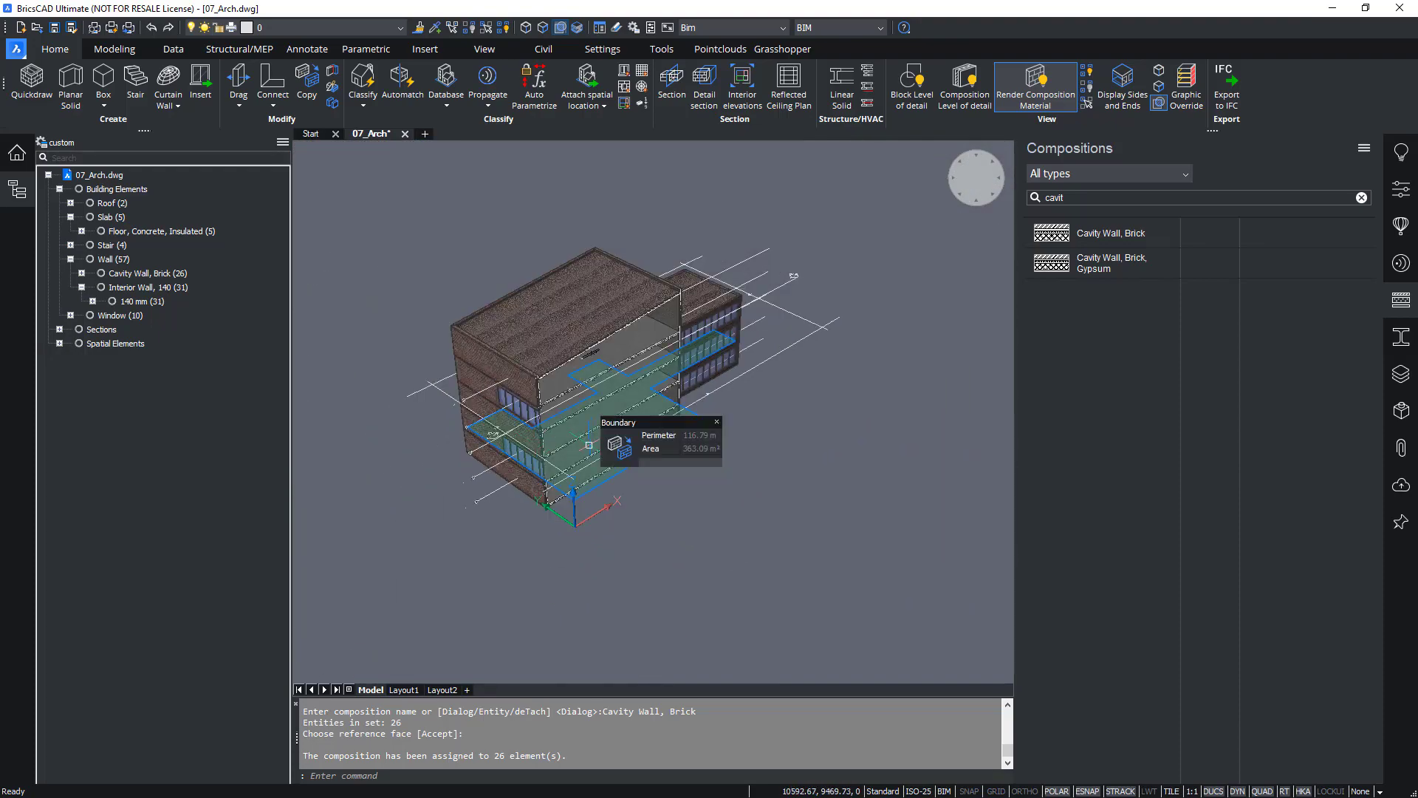
scroll(589, 445, up, 3)
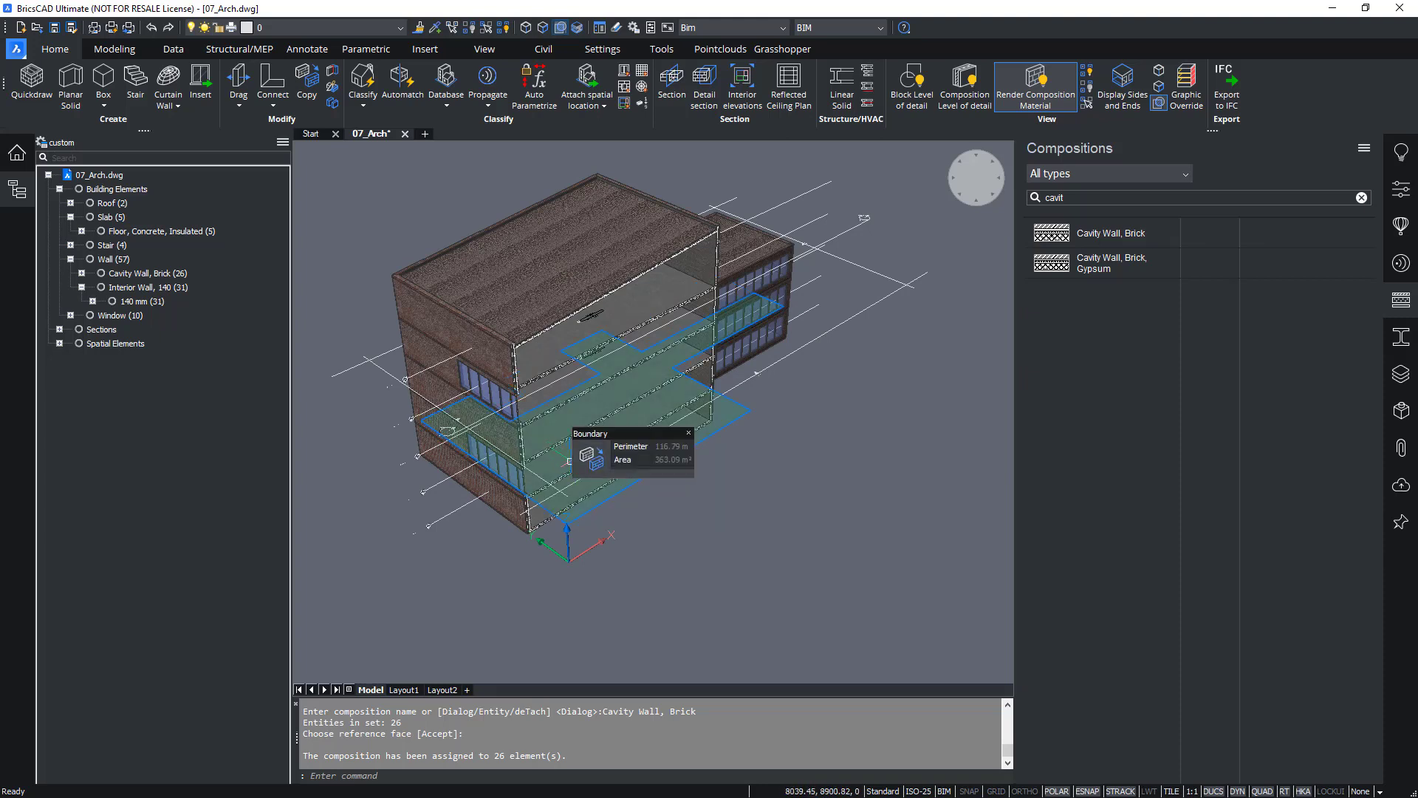
shift+middle_drag(731, 453, 535, 477)
scroll(572, 465, up, 2)
scroll(643, 412, down, 1)
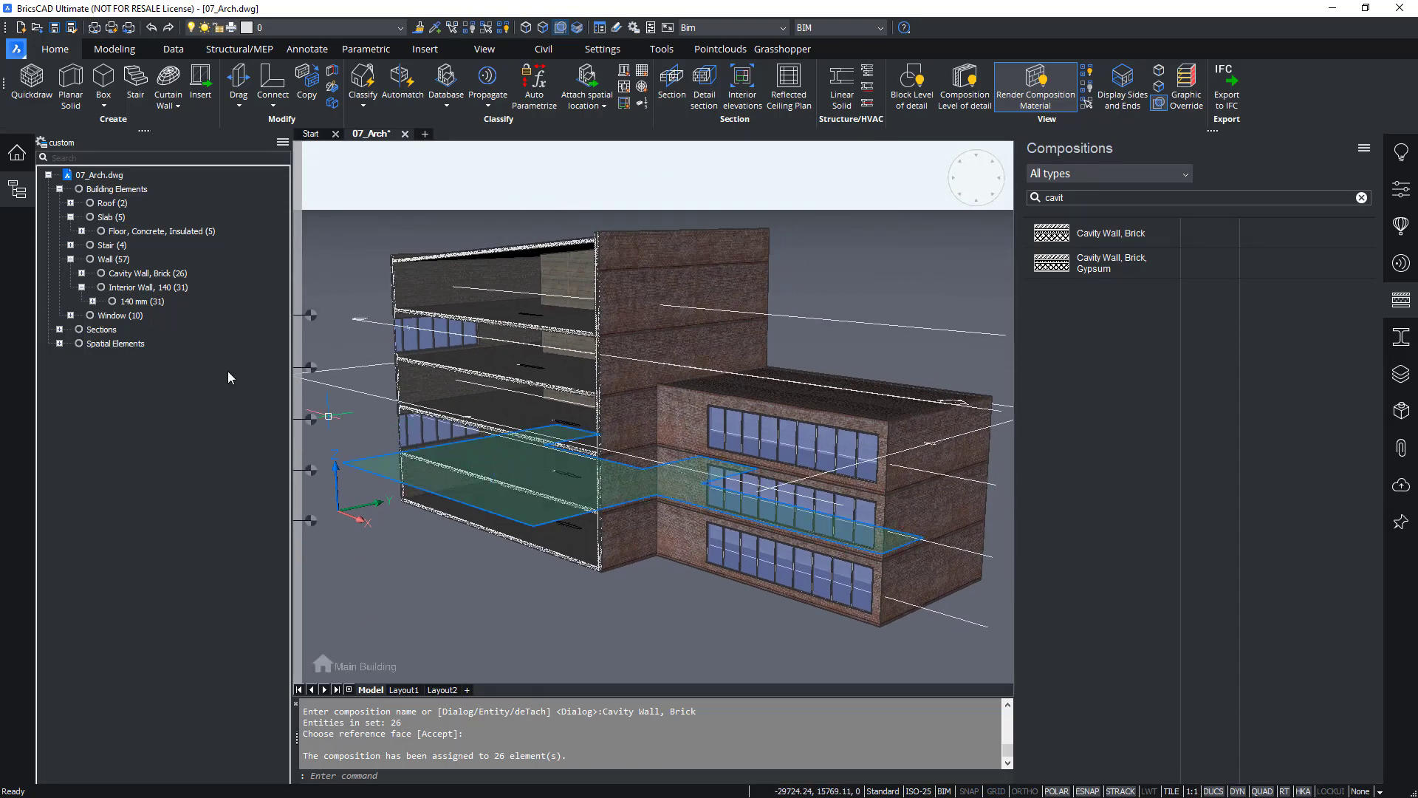
Collapse the wall and slab groups in the structure tree, highlight the windows in the model, and clear the selection
click(70, 260)
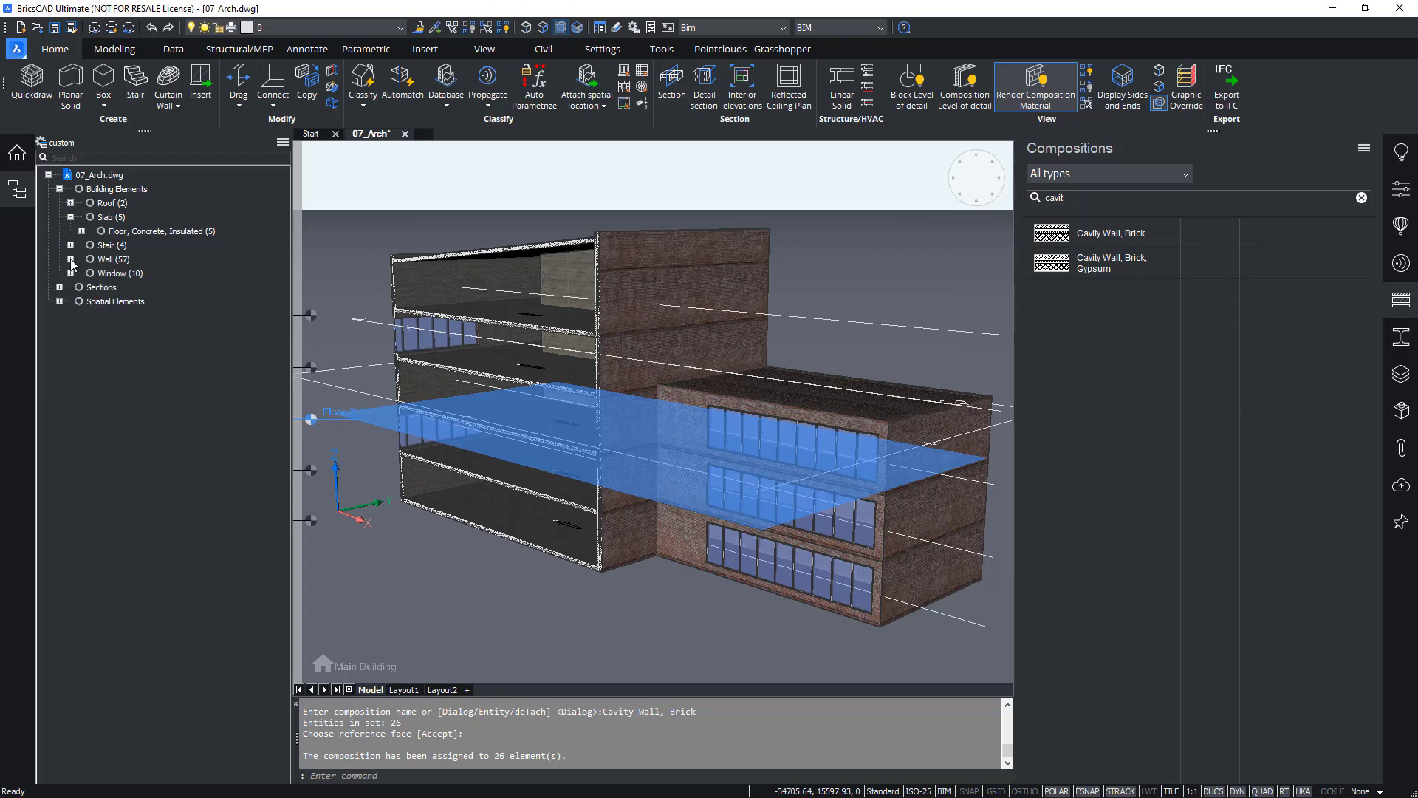
click(112, 274)
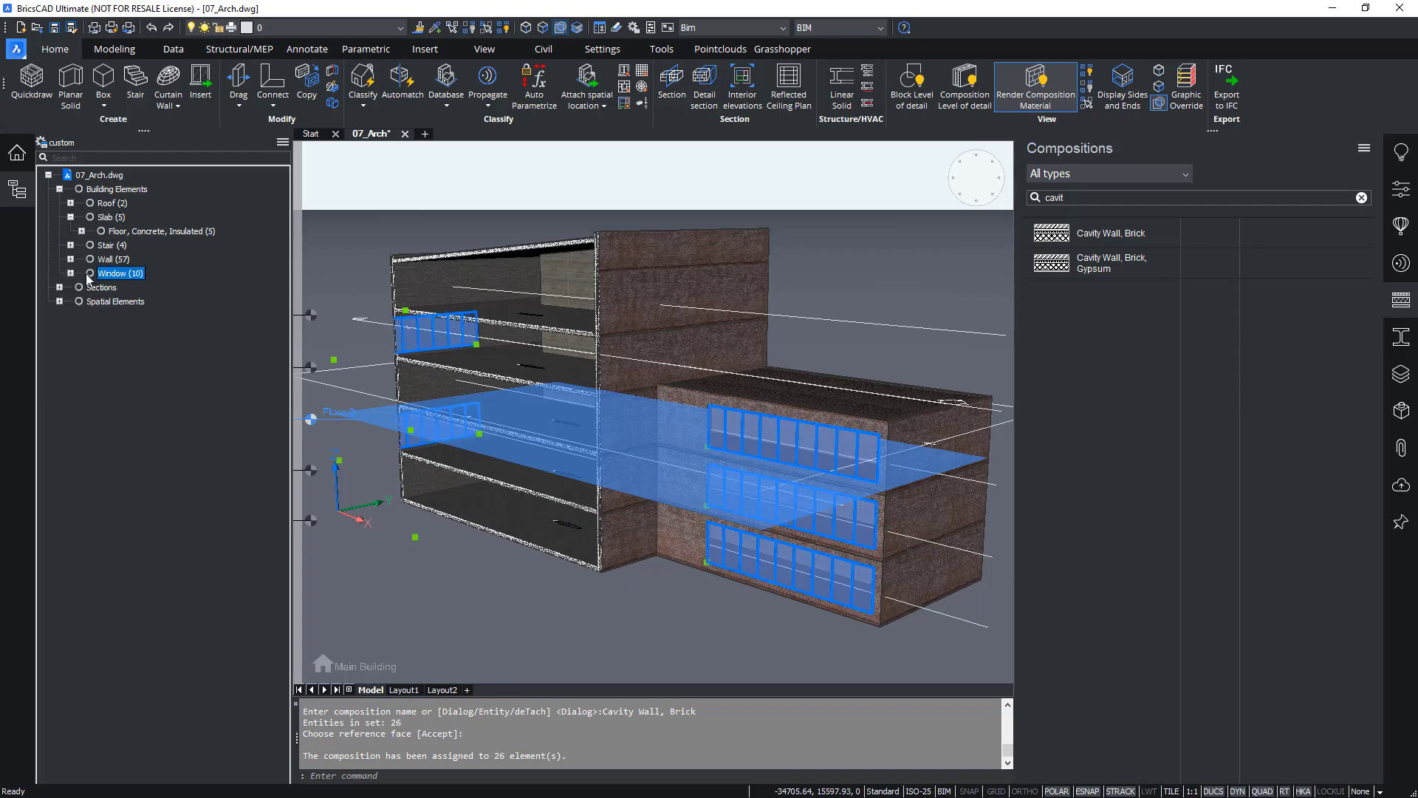
click(70, 217)
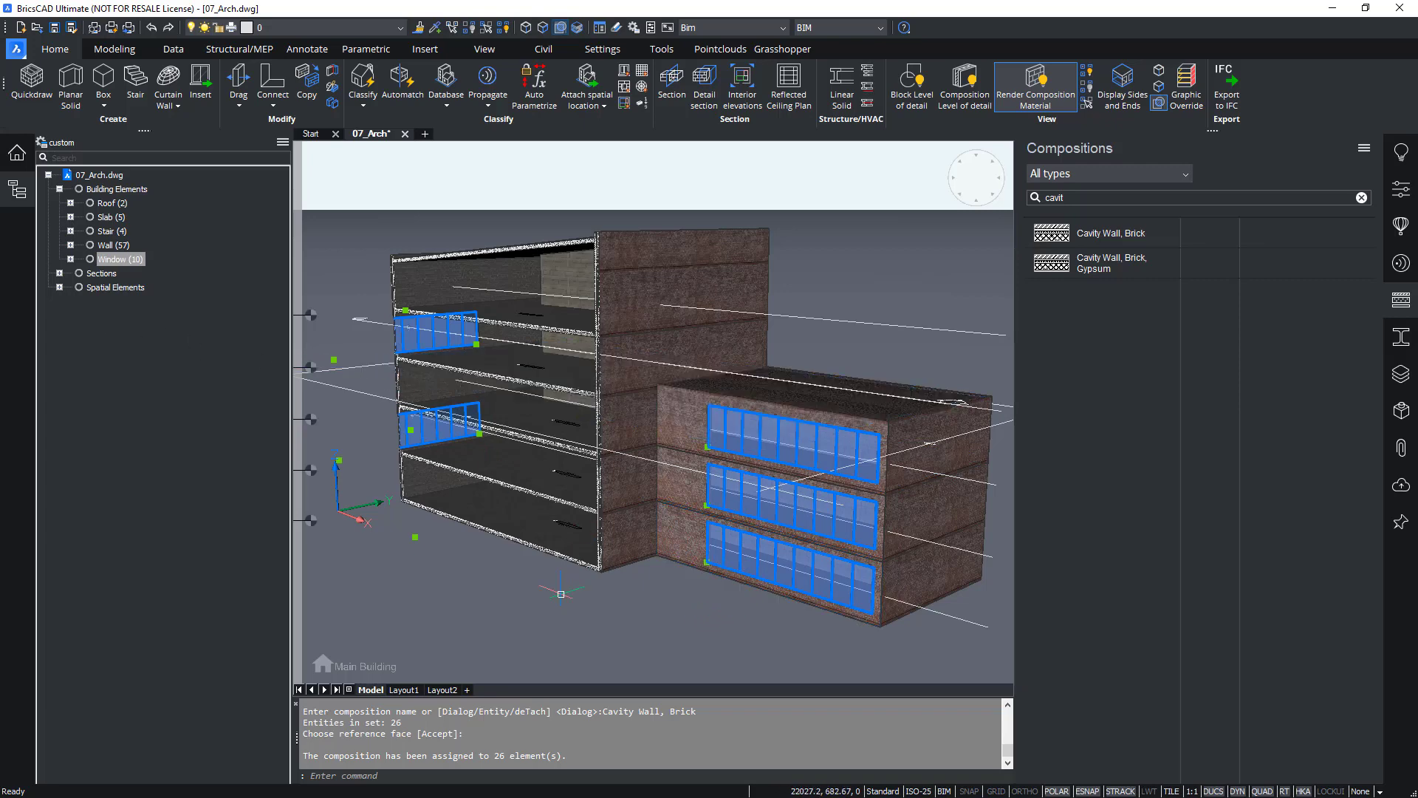
key(Escape)
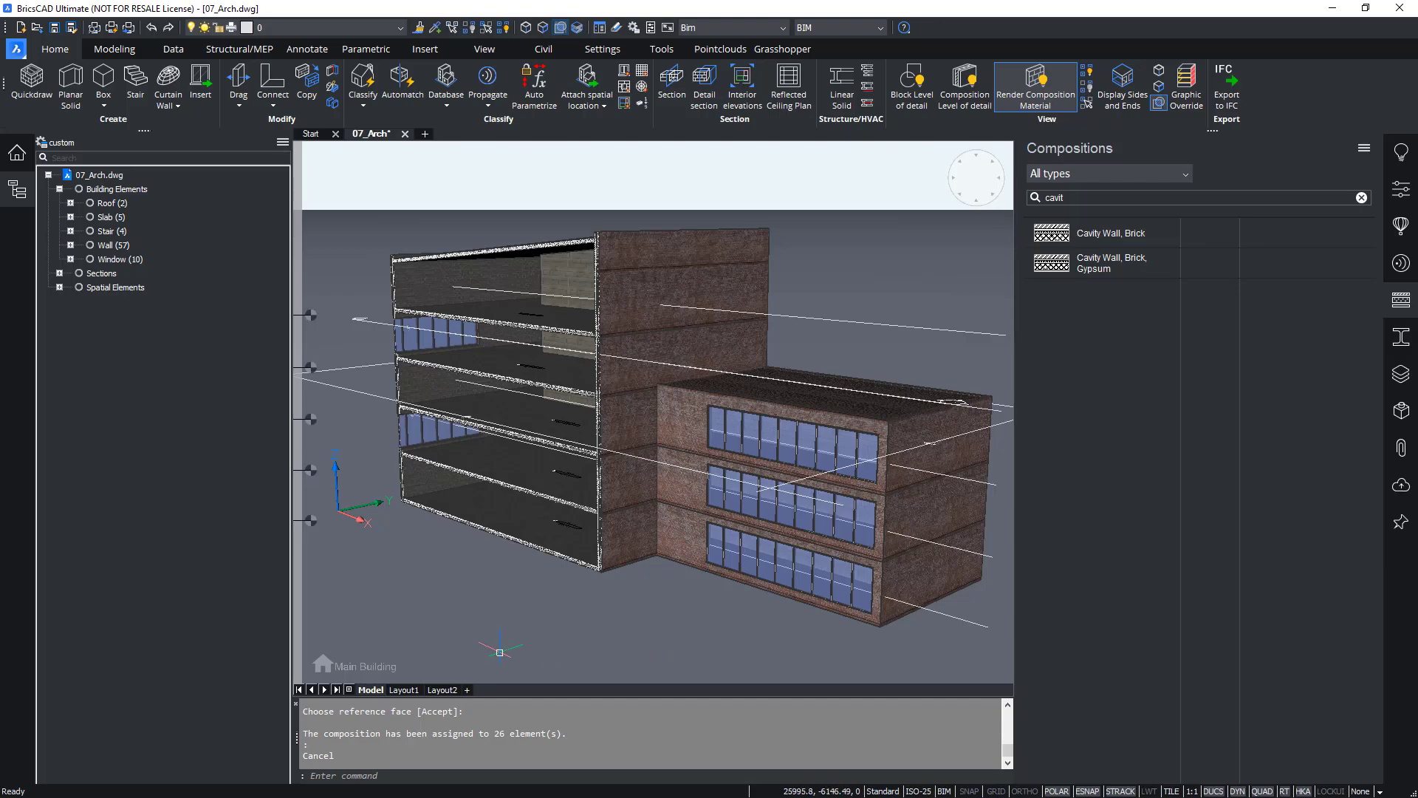
Select the layered cavity wall at the lowest corner of the building section and open the Ply entry among its wall quantity properties
middle_drag(531, 647, 764, 568)
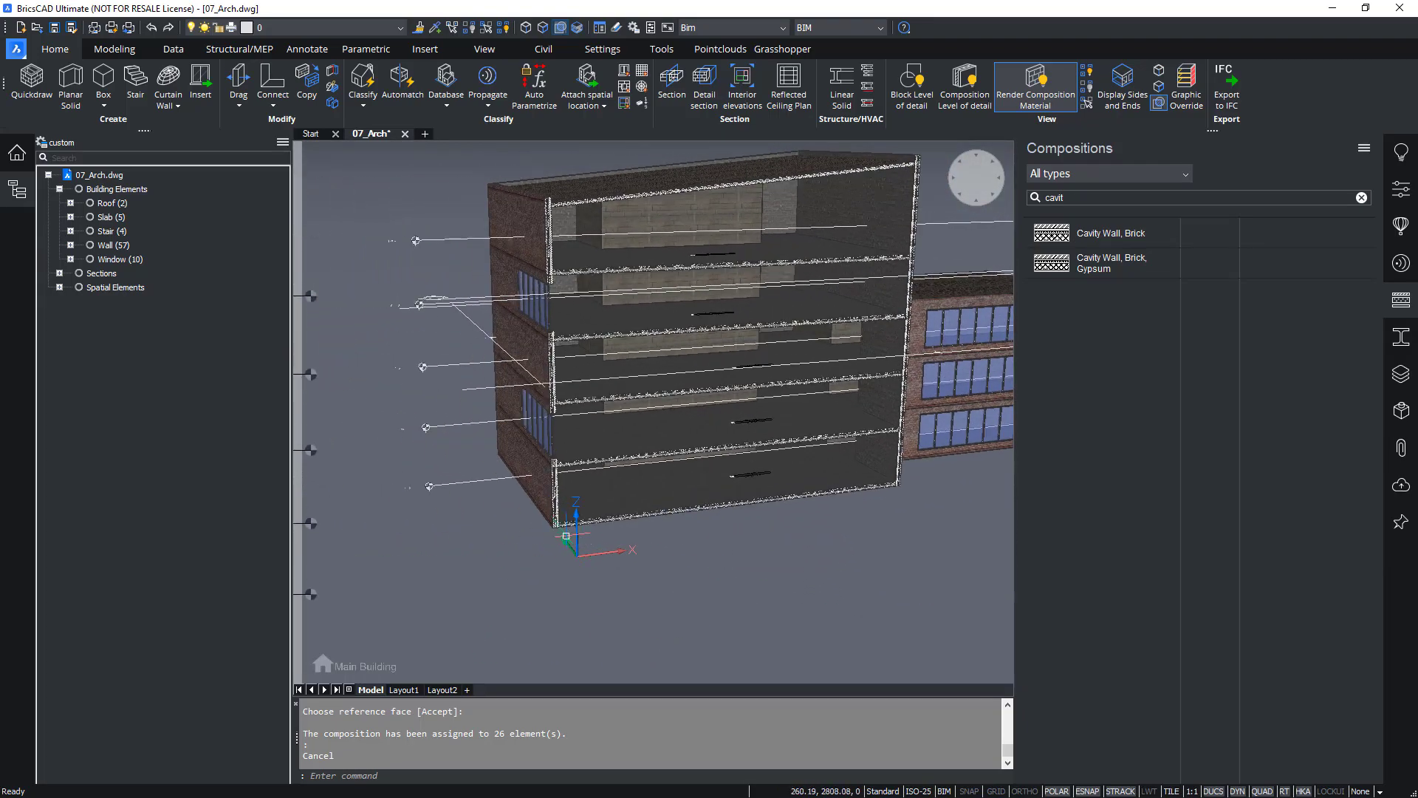
scroll(588, 522, up, 8)
scroll(587, 522, up, 1)
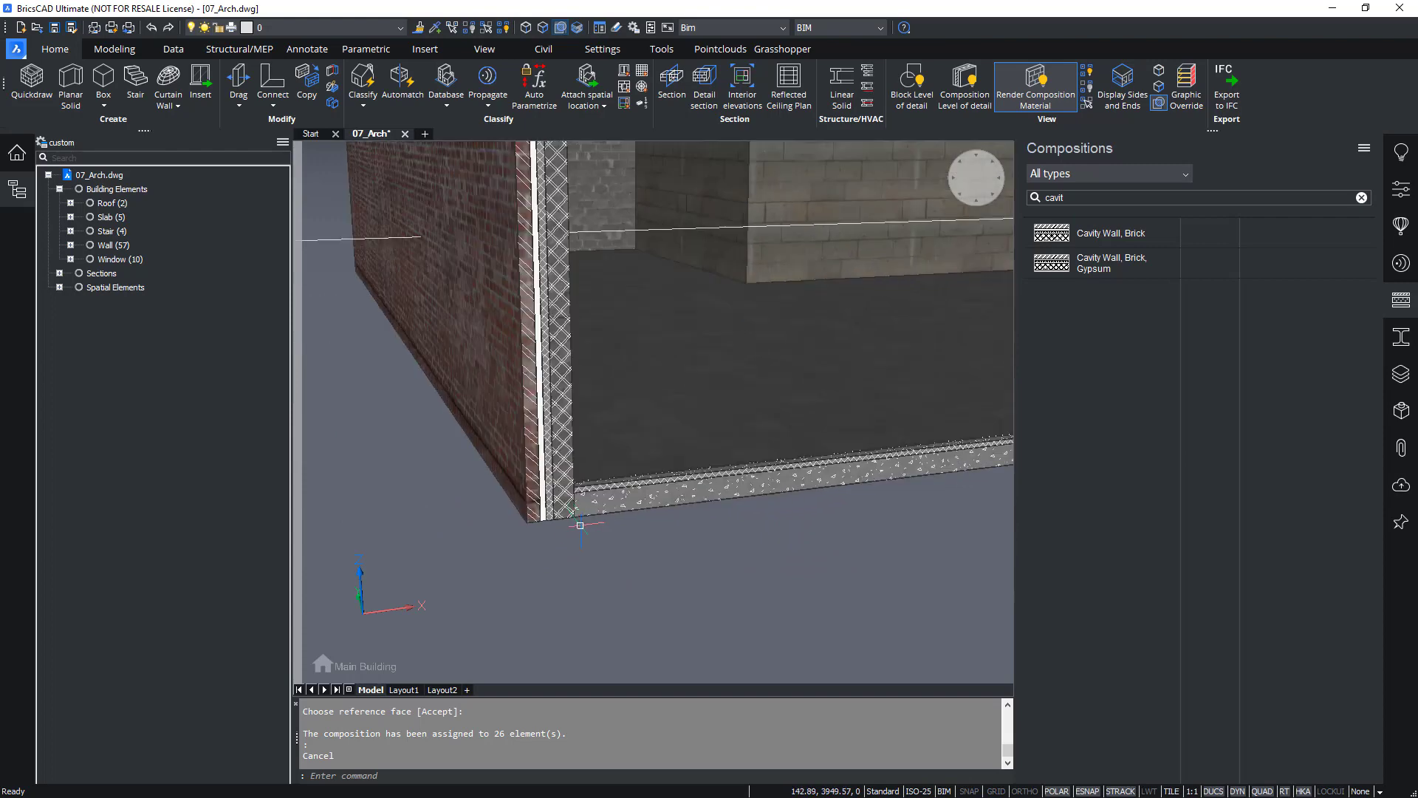
scroll(567, 589, up, 2)
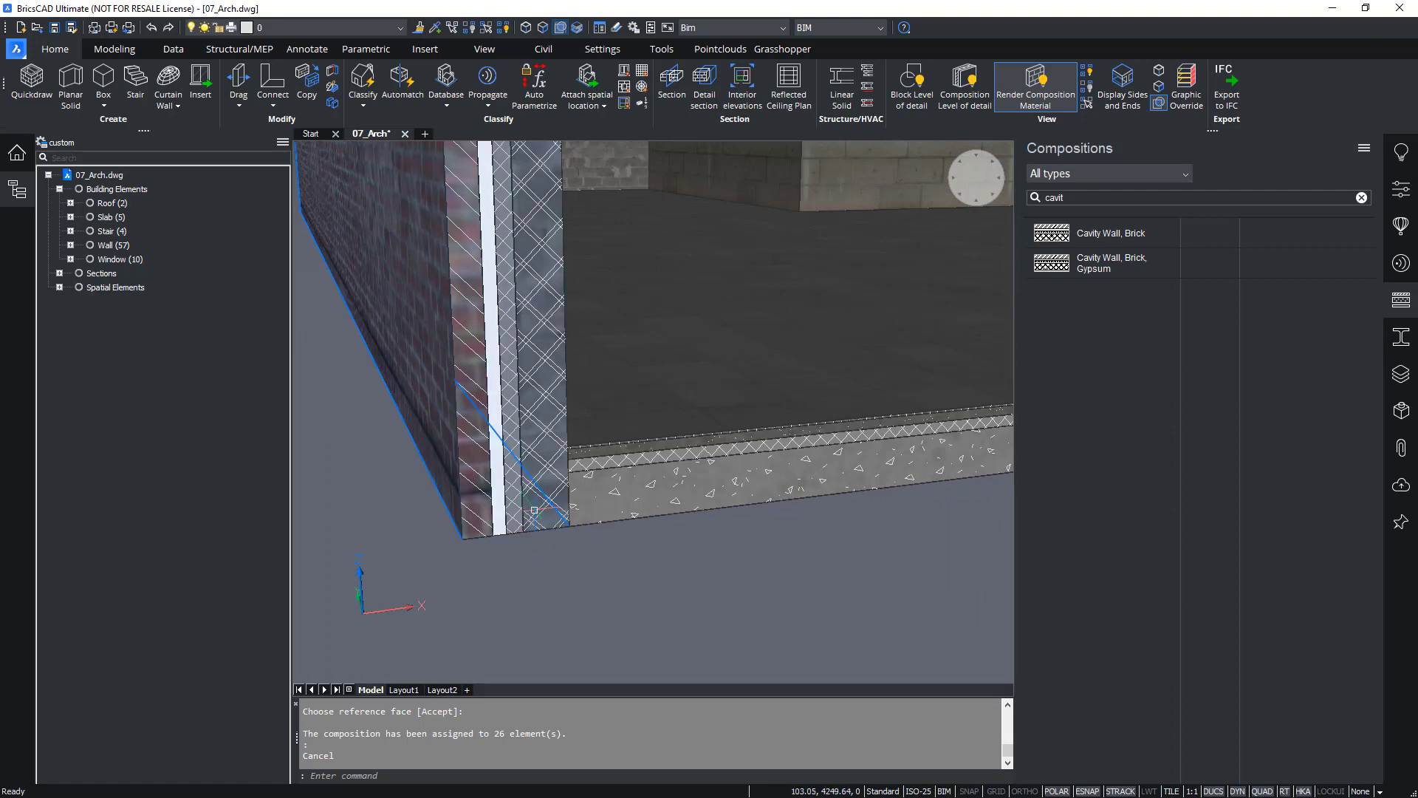
click(534, 529)
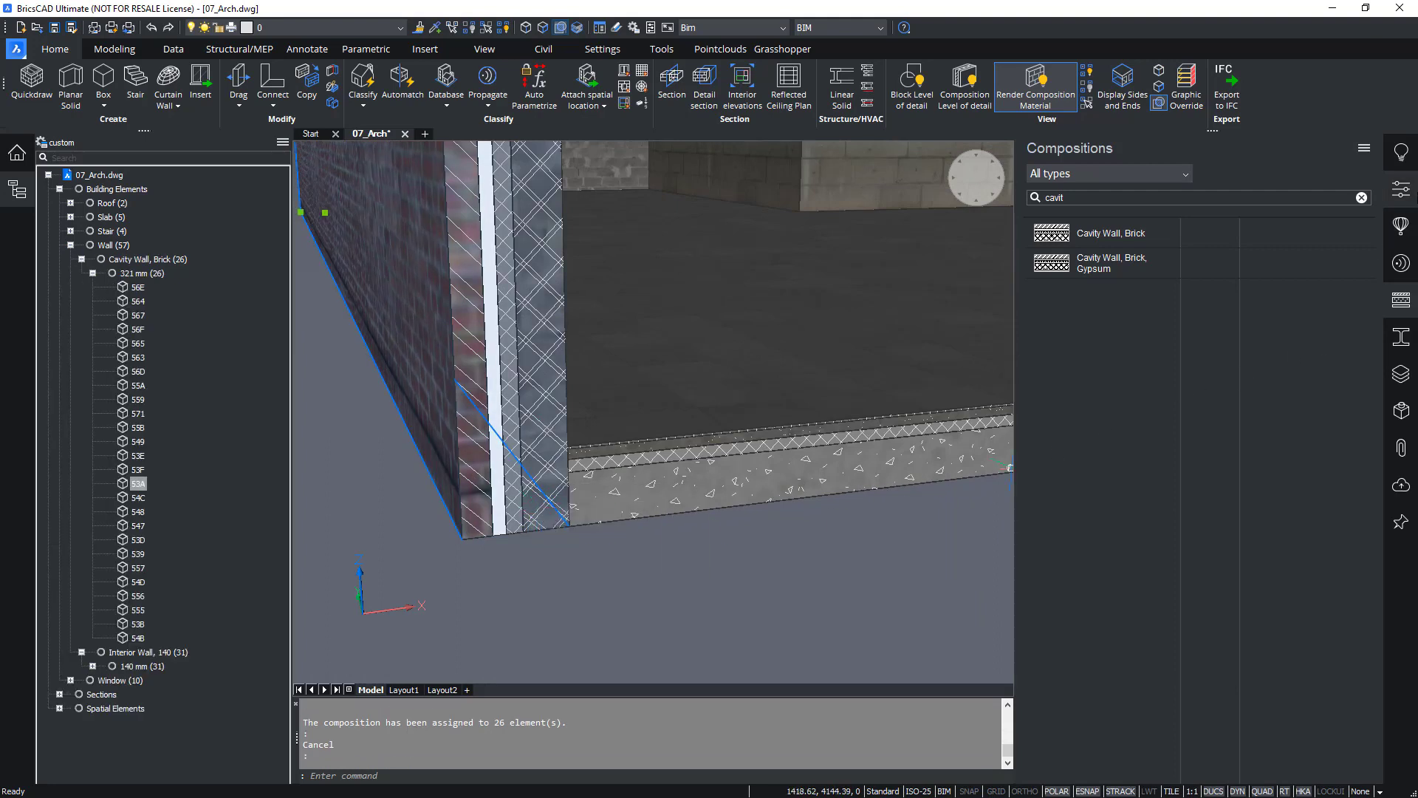
click(1401, 189)
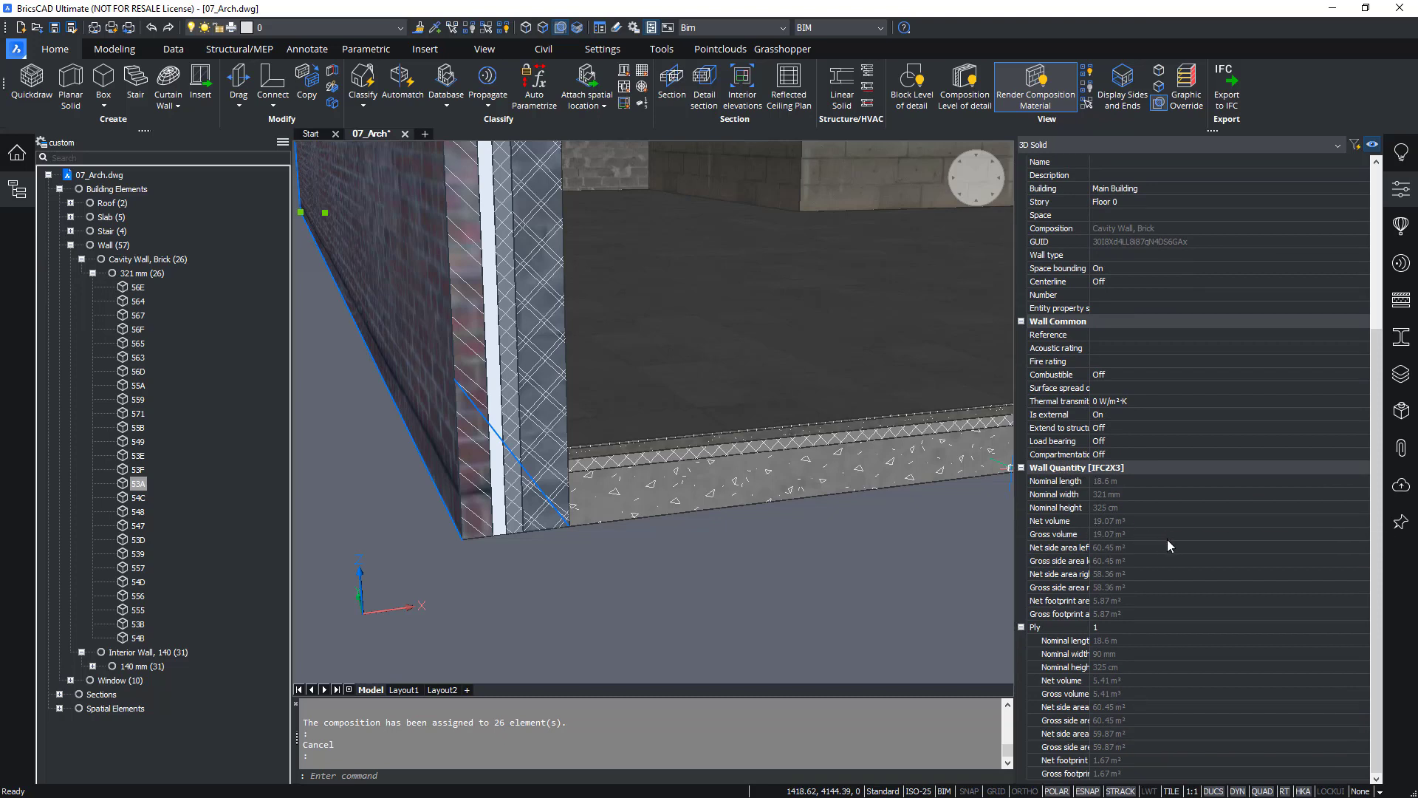
click(1061, 628)
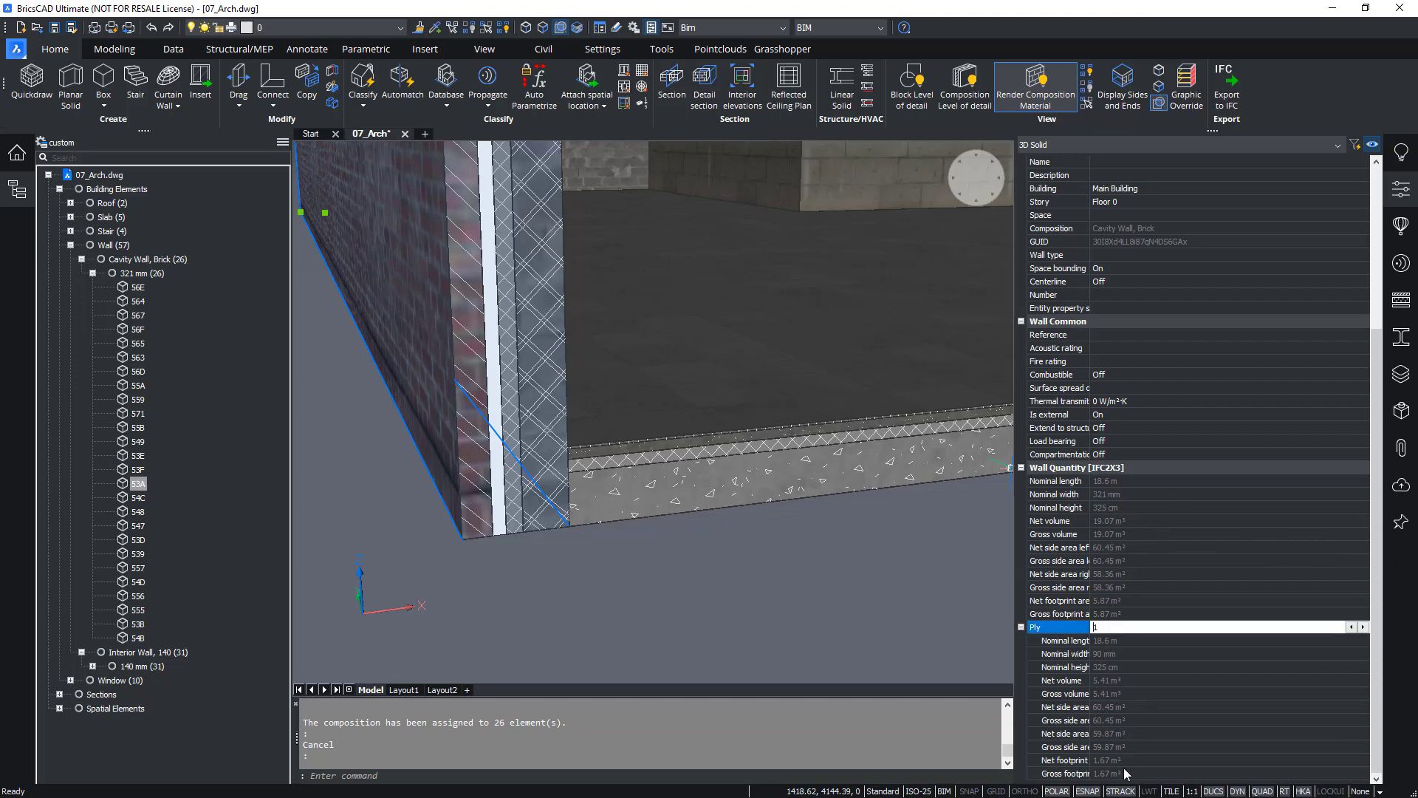
Step through the ply numbers in the brick cavity wall's quantity properties to review each ply, and clear the selection
drag(1114, 629, 1064, 651)
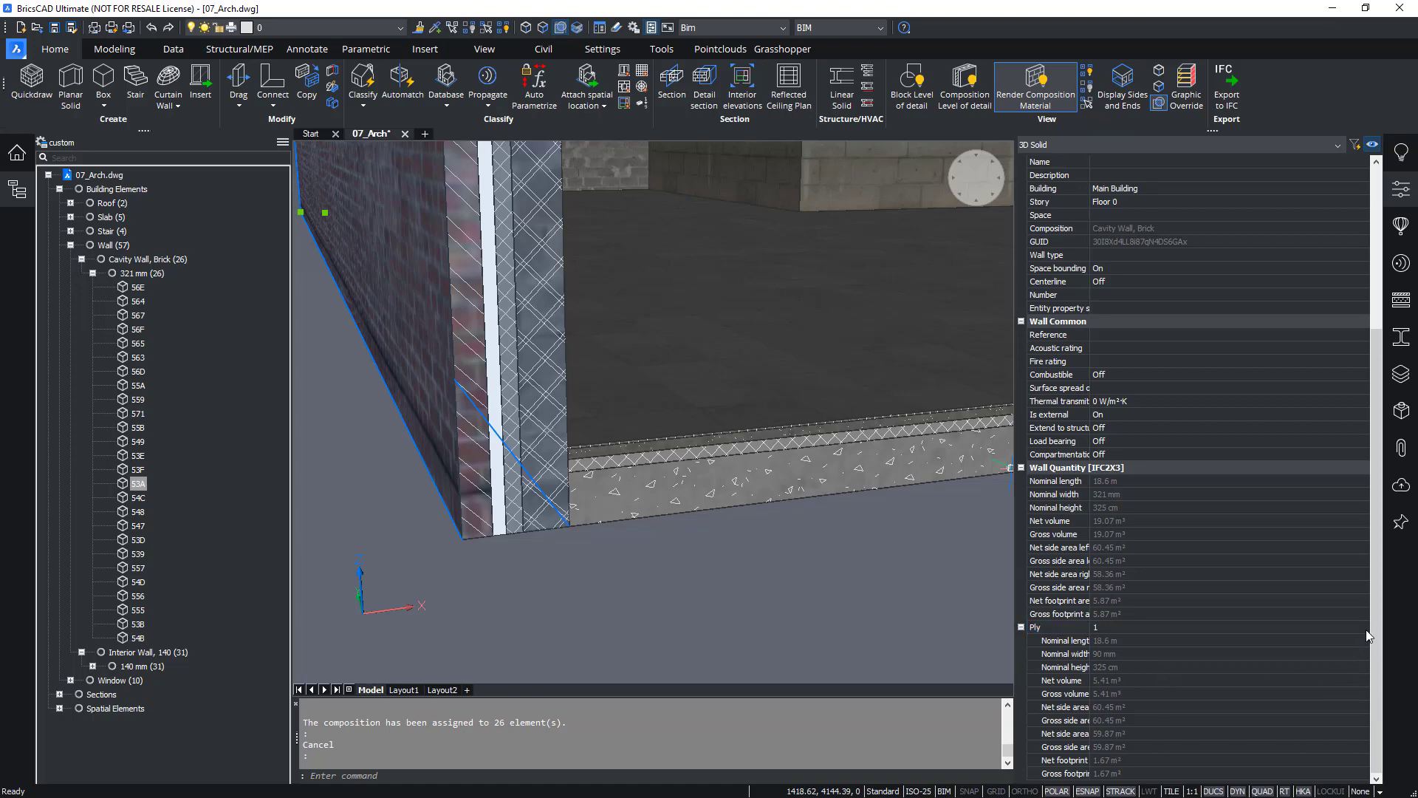
click(1351, 627)
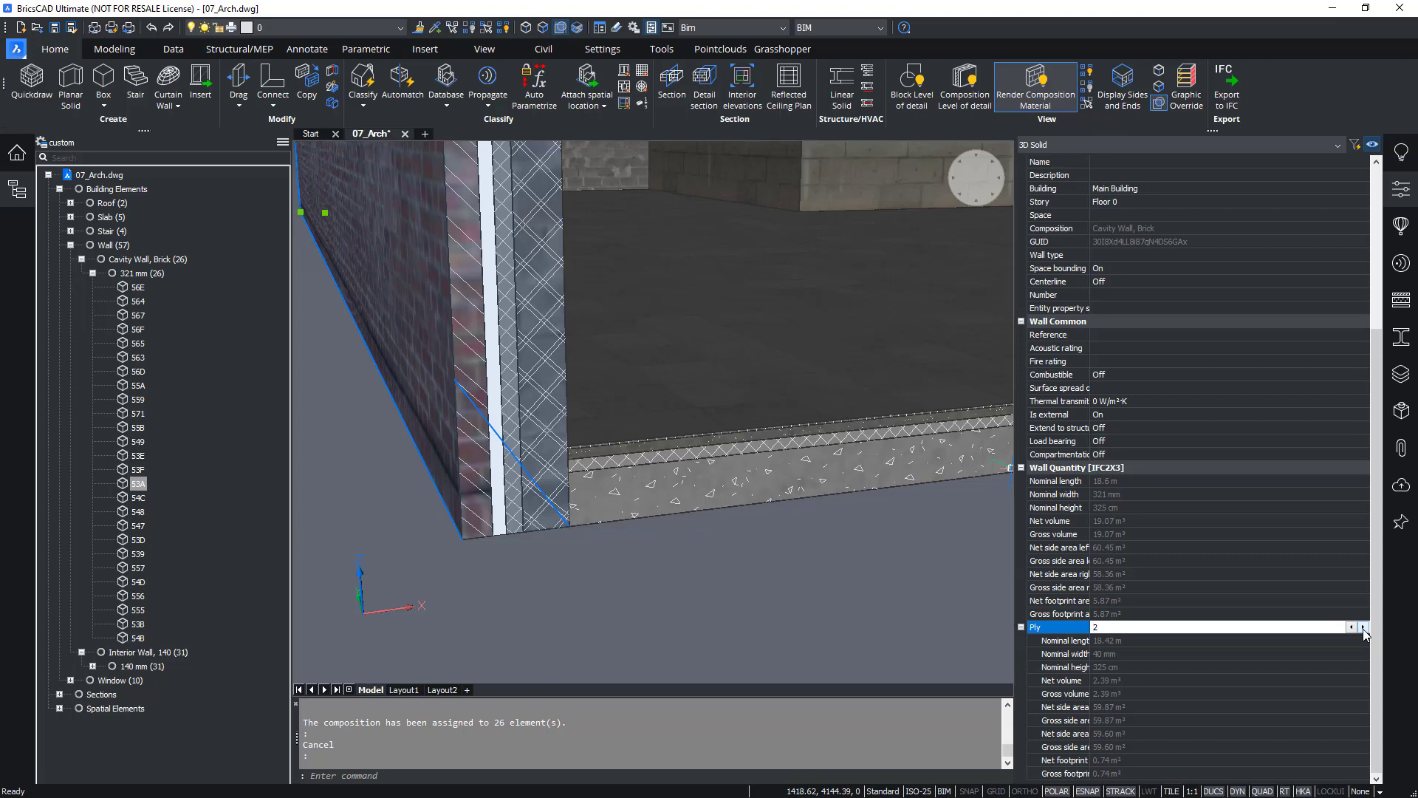
click(1363, 628)
click(1363, 628)
click(1363, 628)
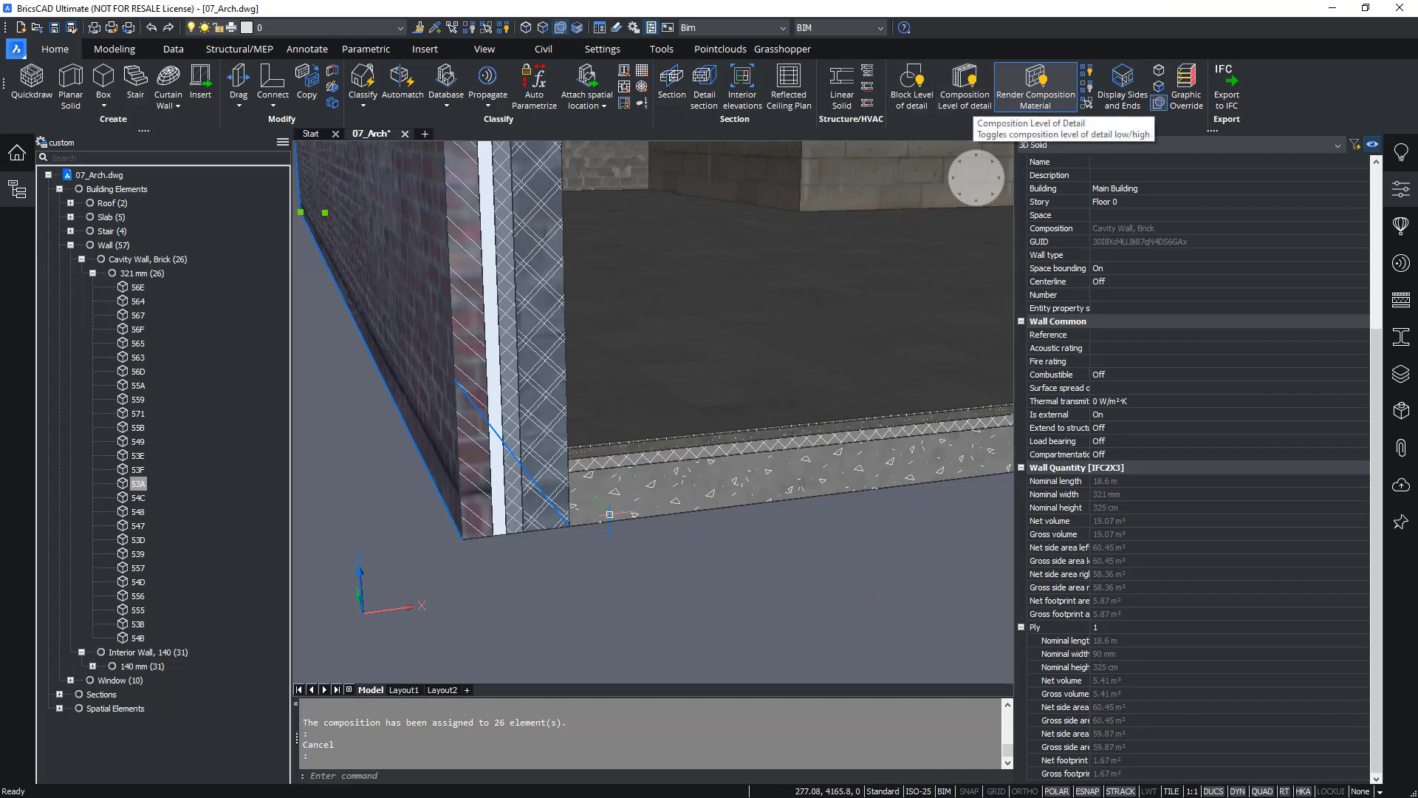
key(Escape)
Restrict sub-entity selection to faces and switch the composition level of detail to high
mouse_move(569, 502)
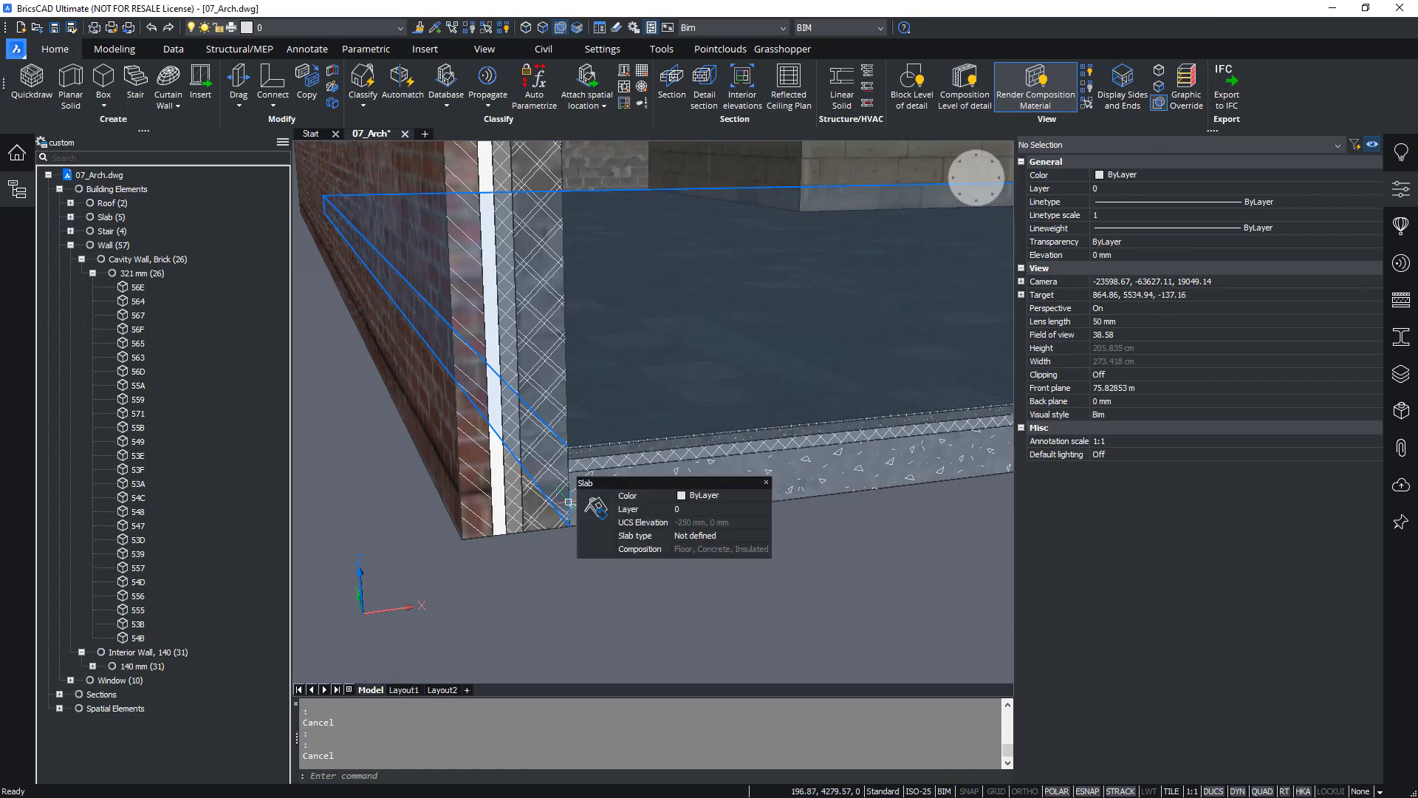
click(543, 27)
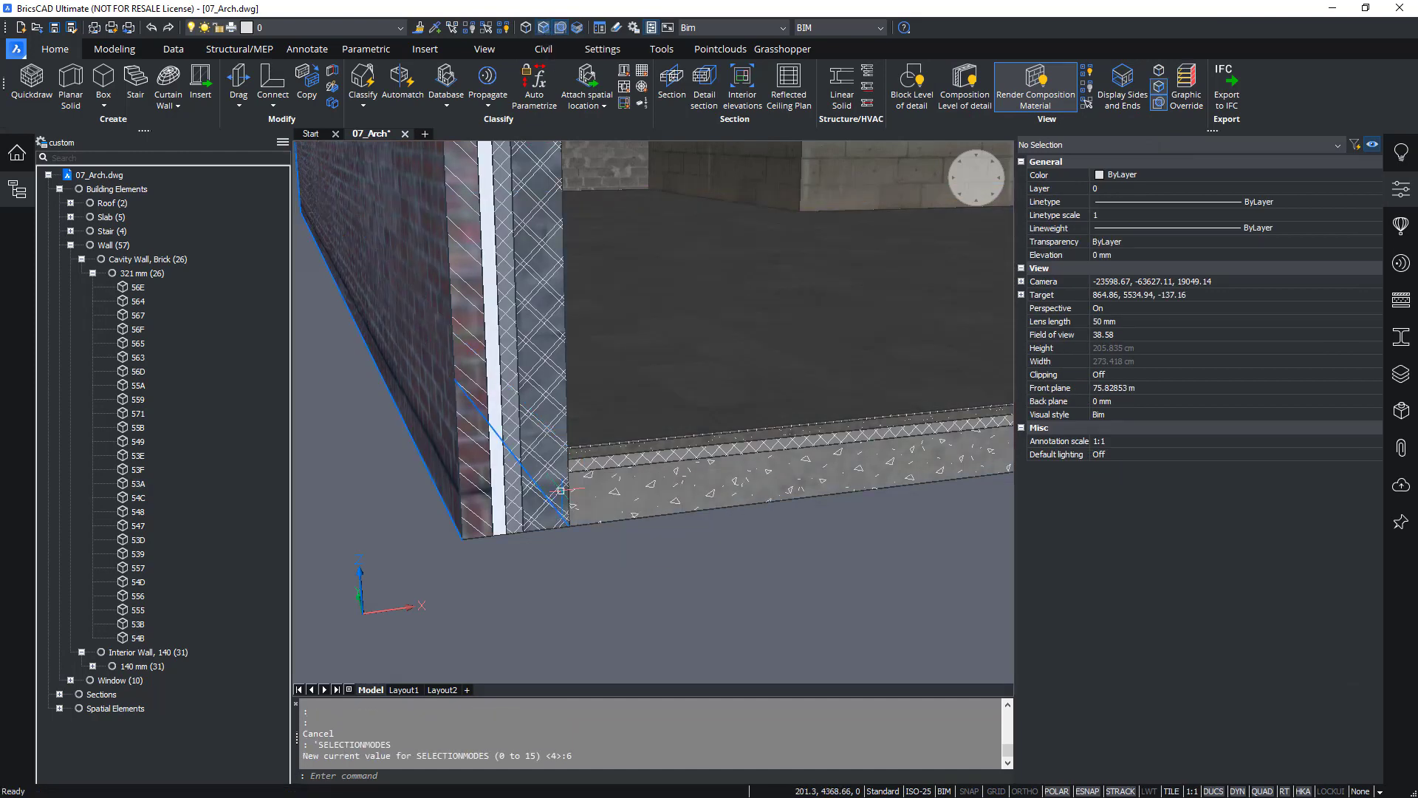
mouse_move(560, 489)
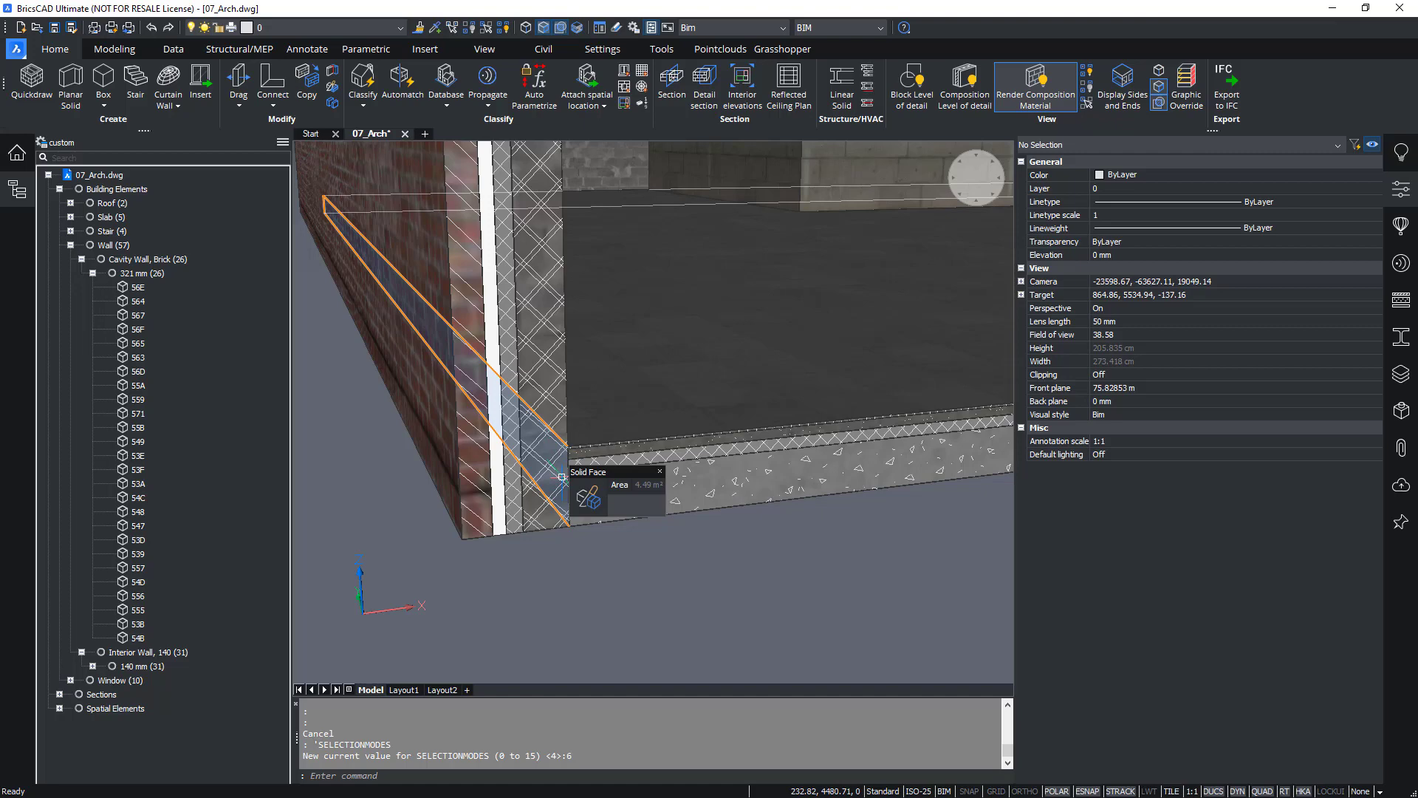
scroll(562, 477, up, 4)
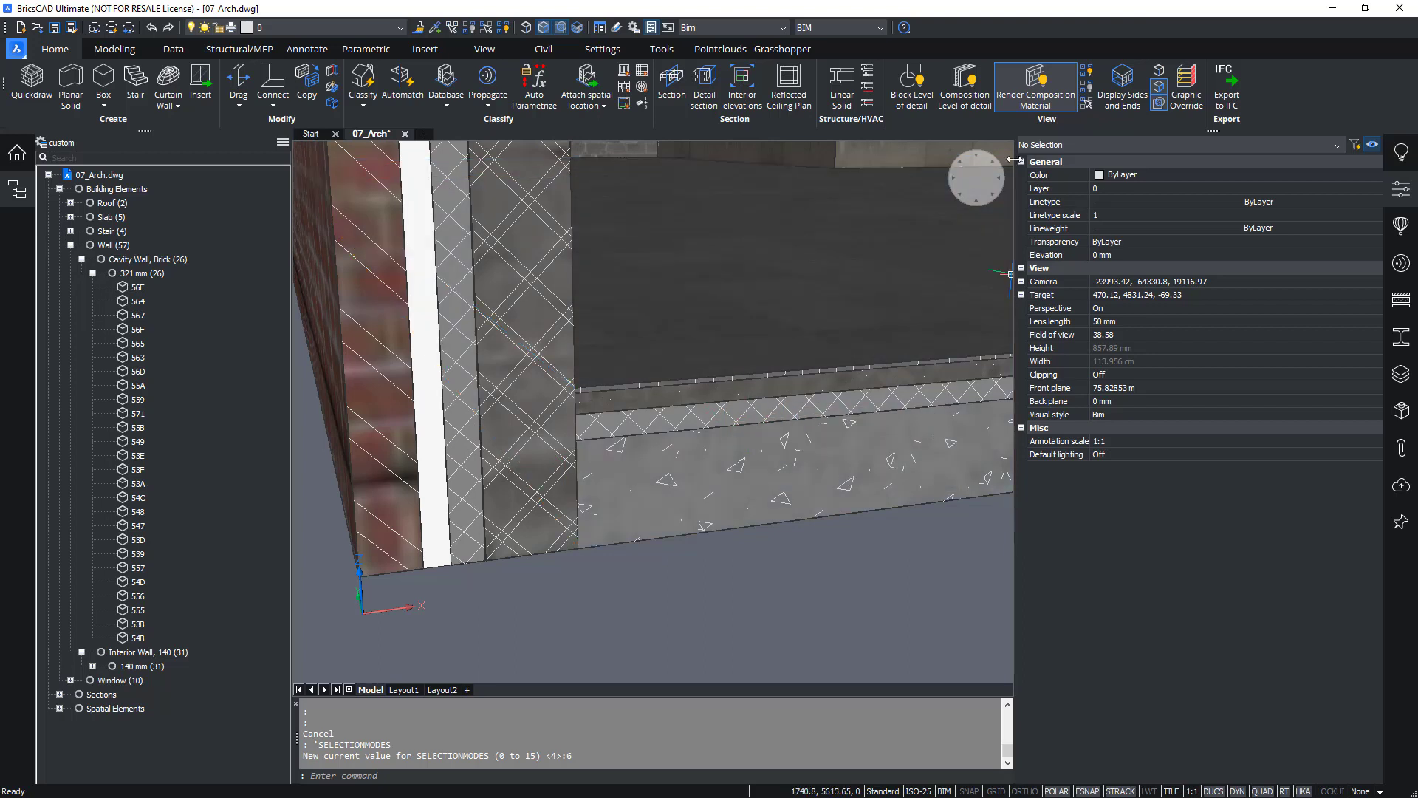
click(967, 81)
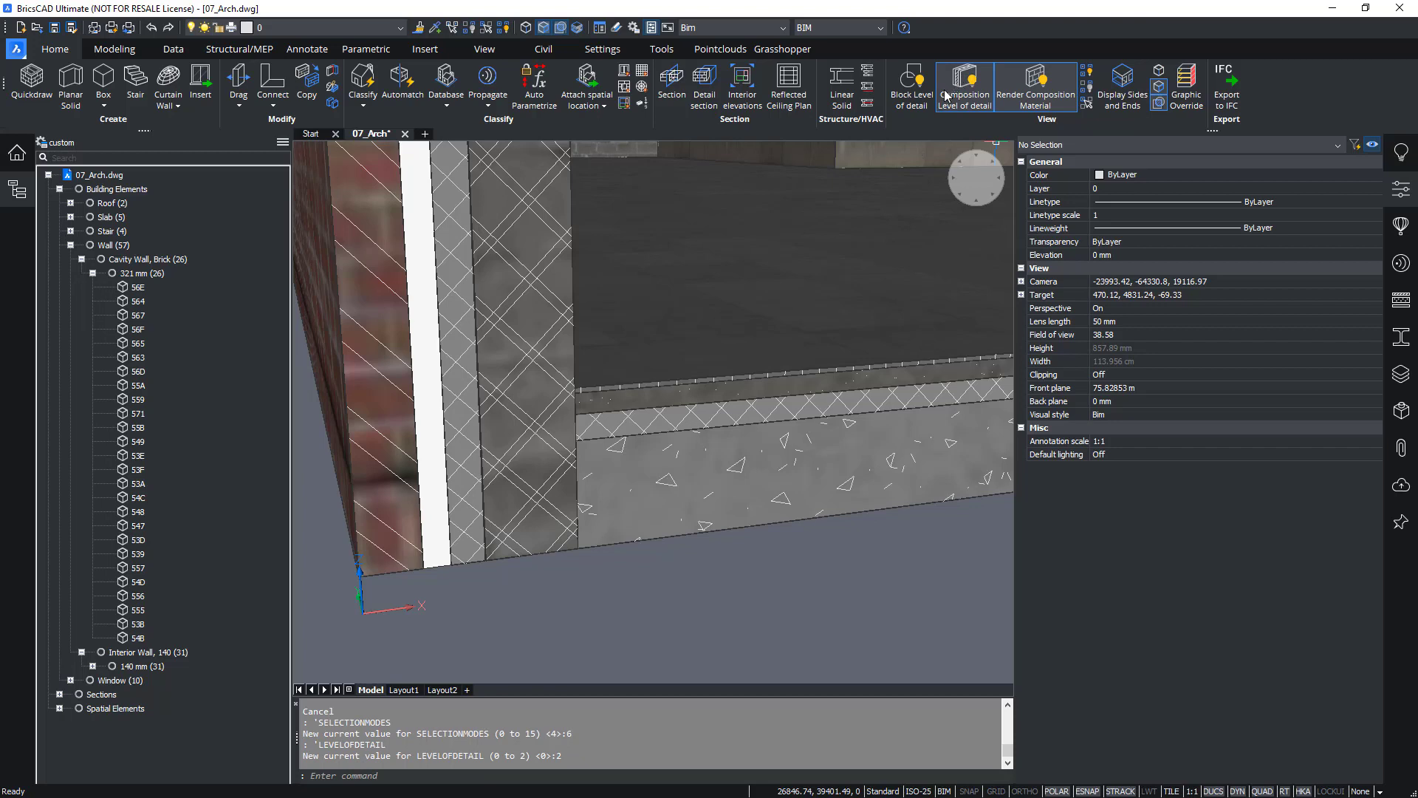
click(545, 30)
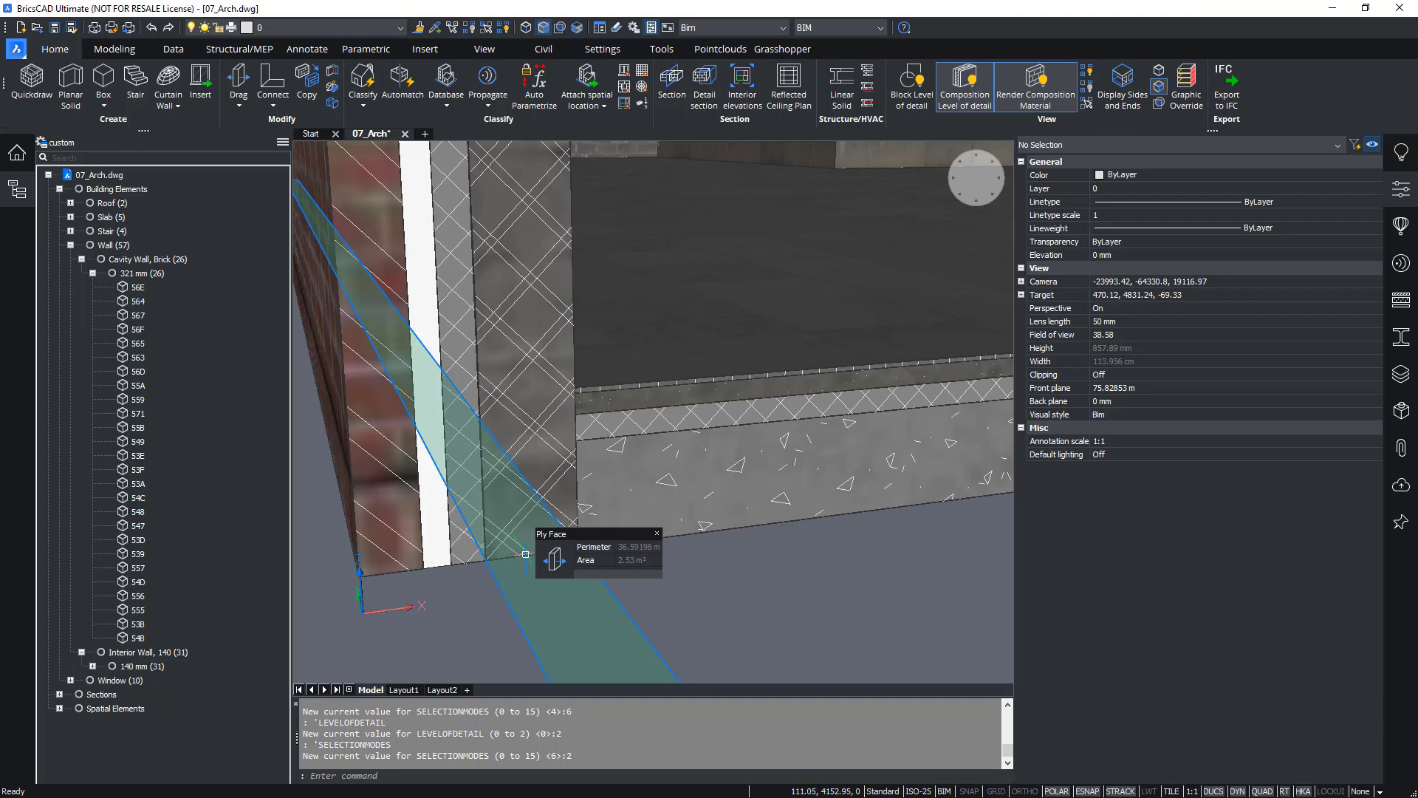
mouse_move(546, 542)
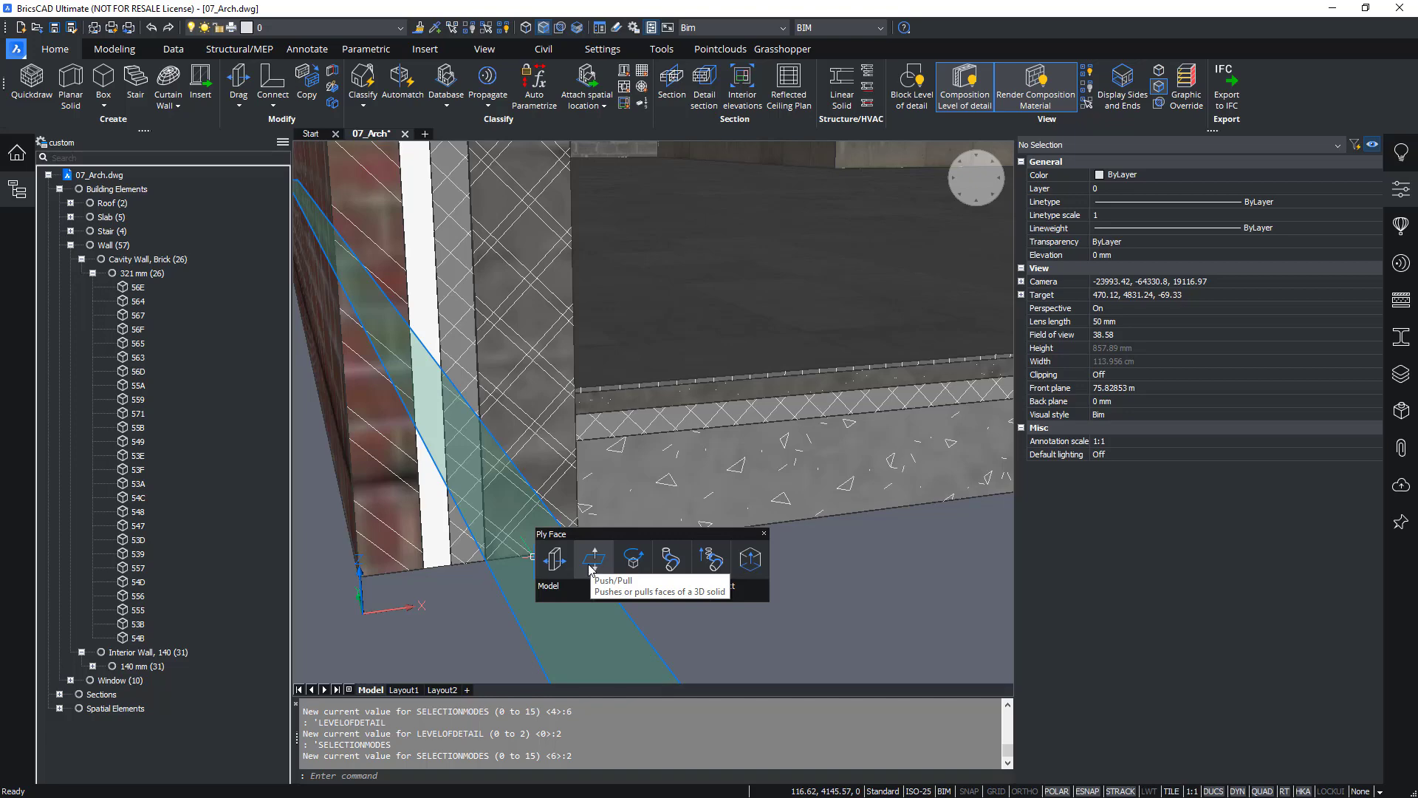
middle_drag(608, 430, 742, 420)
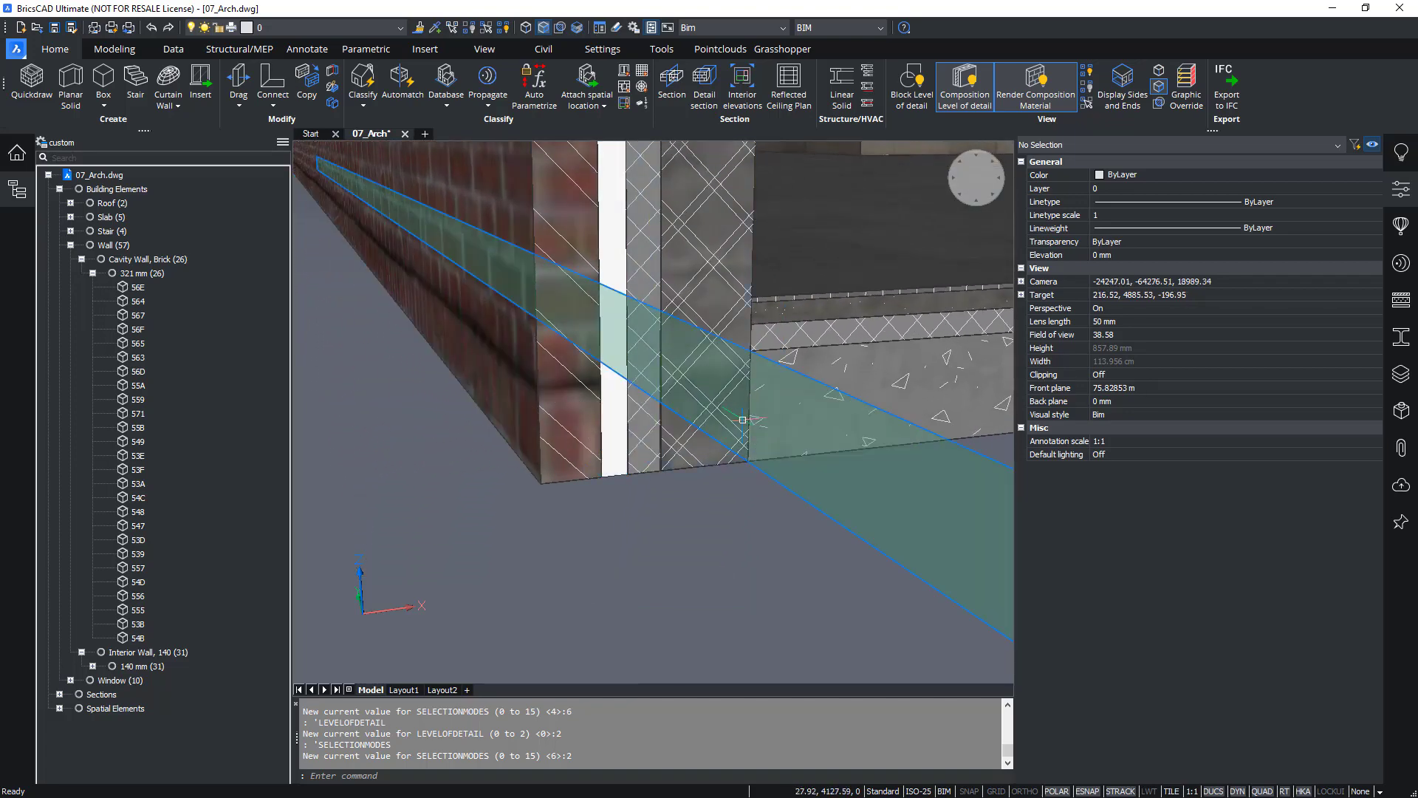
mouse_move(736, 416)
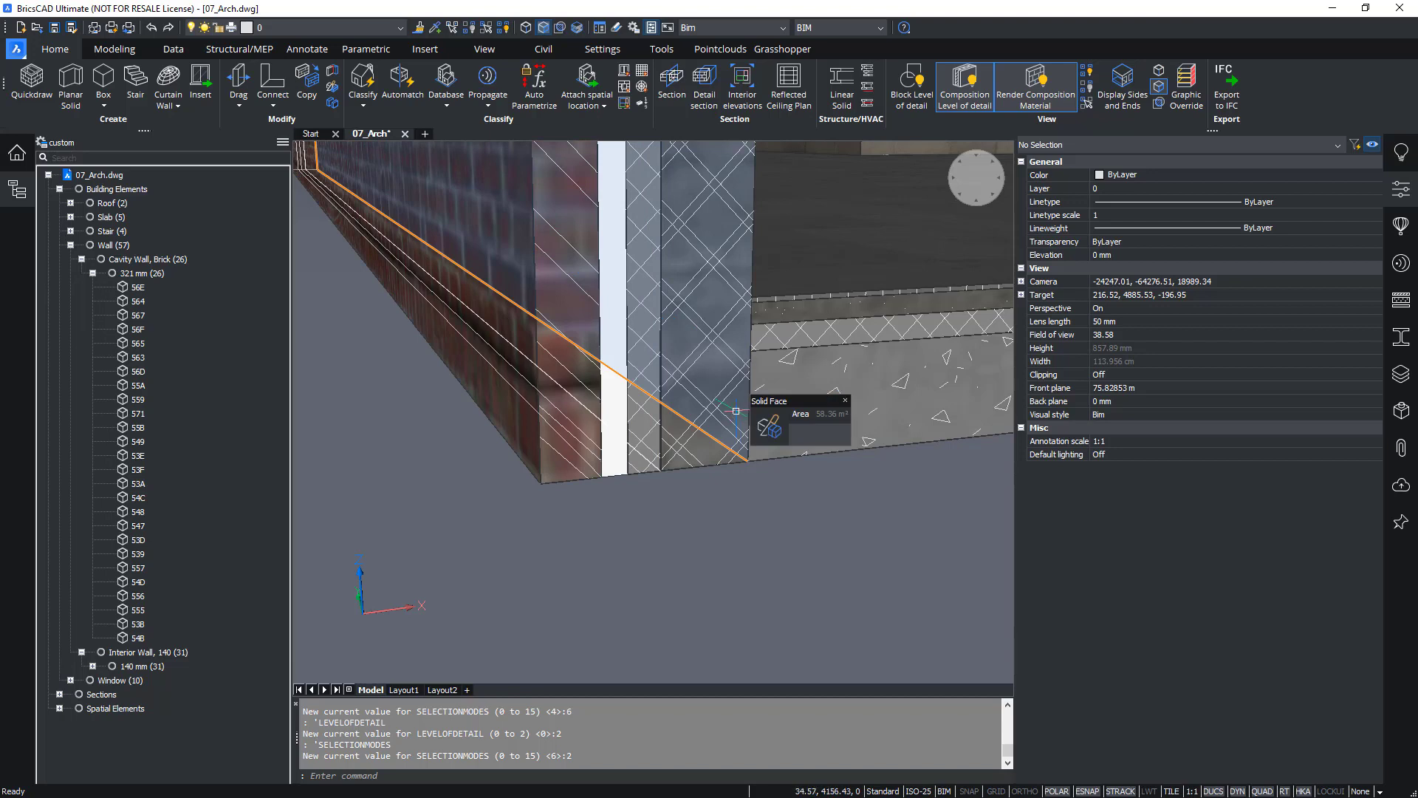
key(Tab)
key(Tab)
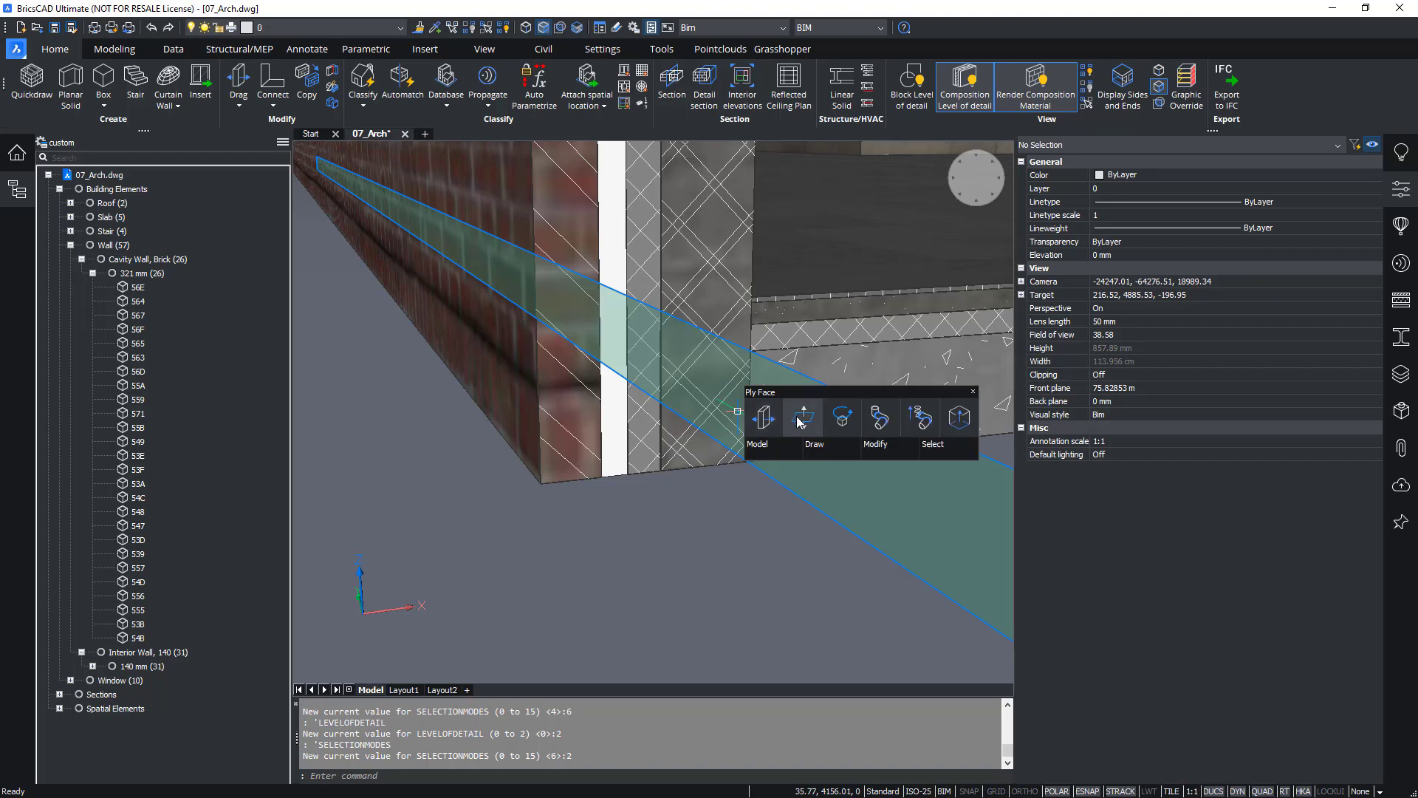
click(803, 418)
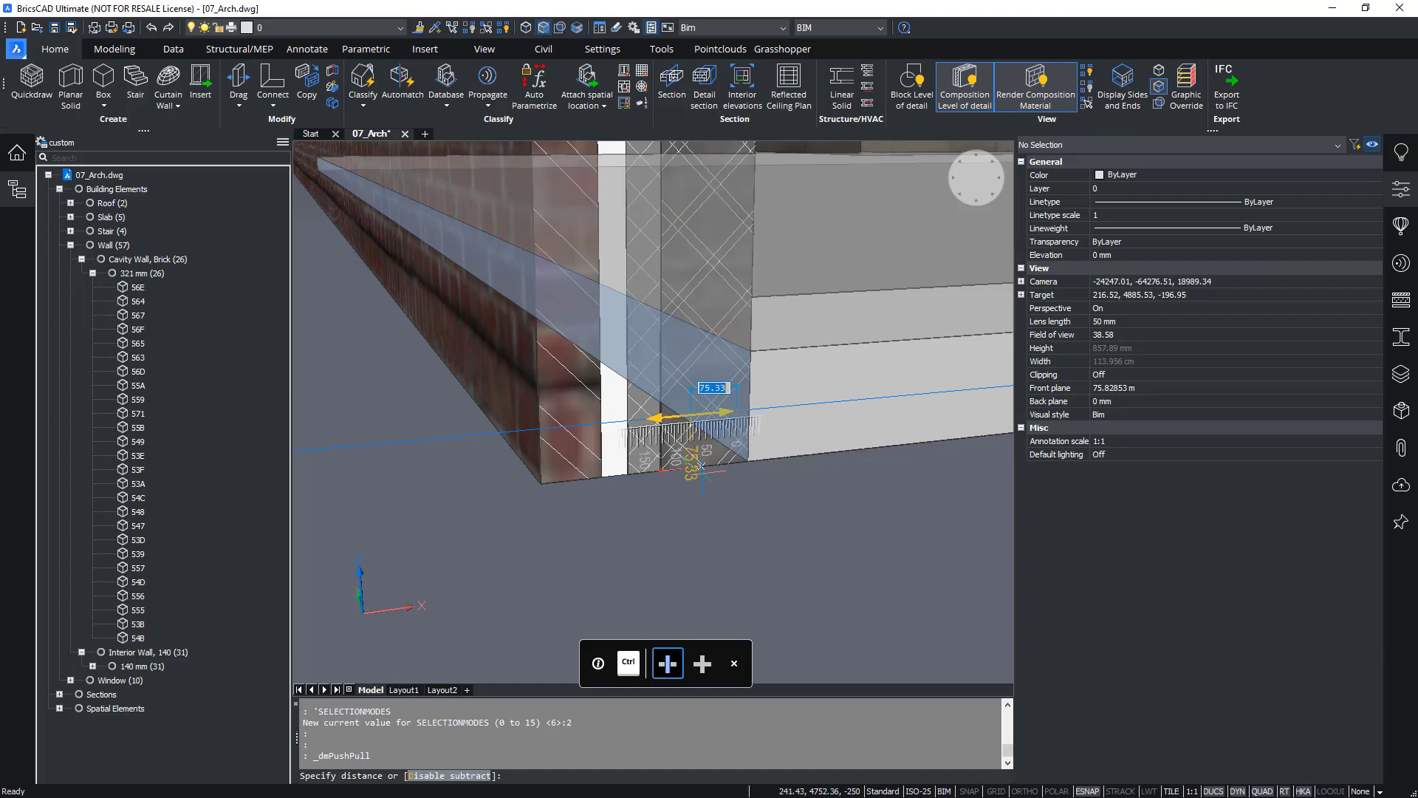
key(Escape)
key(ctrl+z)
Set the DMPUSHPULLSUBTRACT variable to 0
text(DMPUSHPULL)
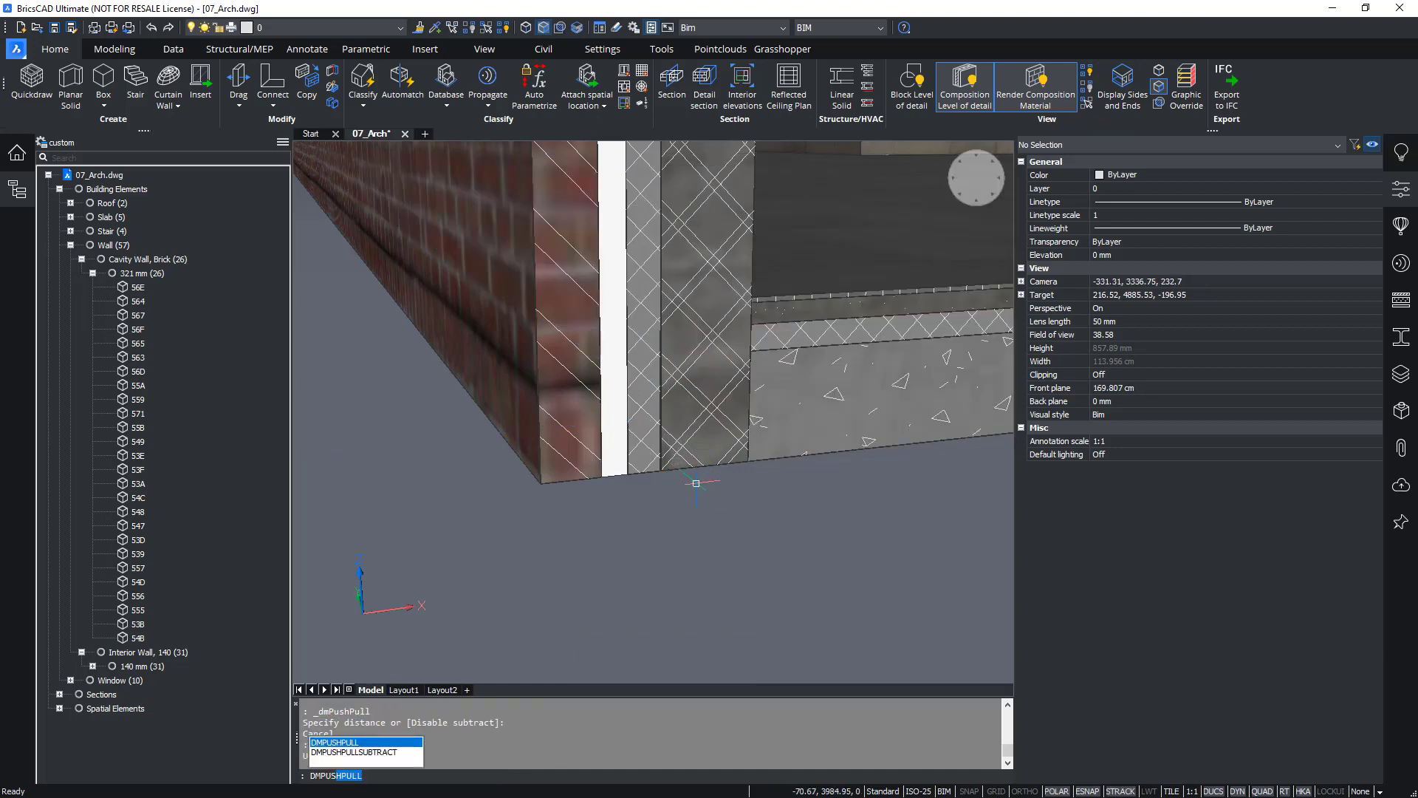
key(Down)
key(Return)
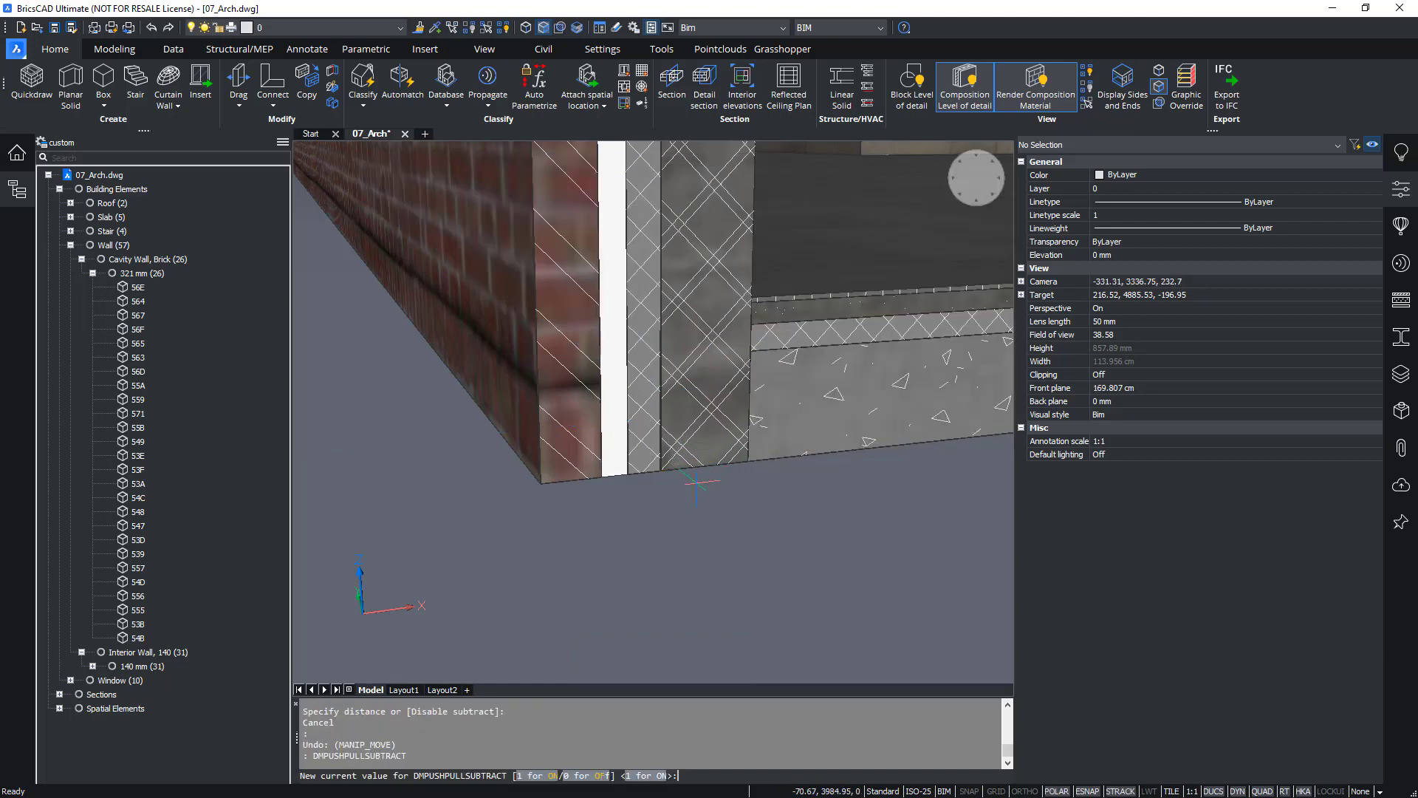
text(0)
key(Return)
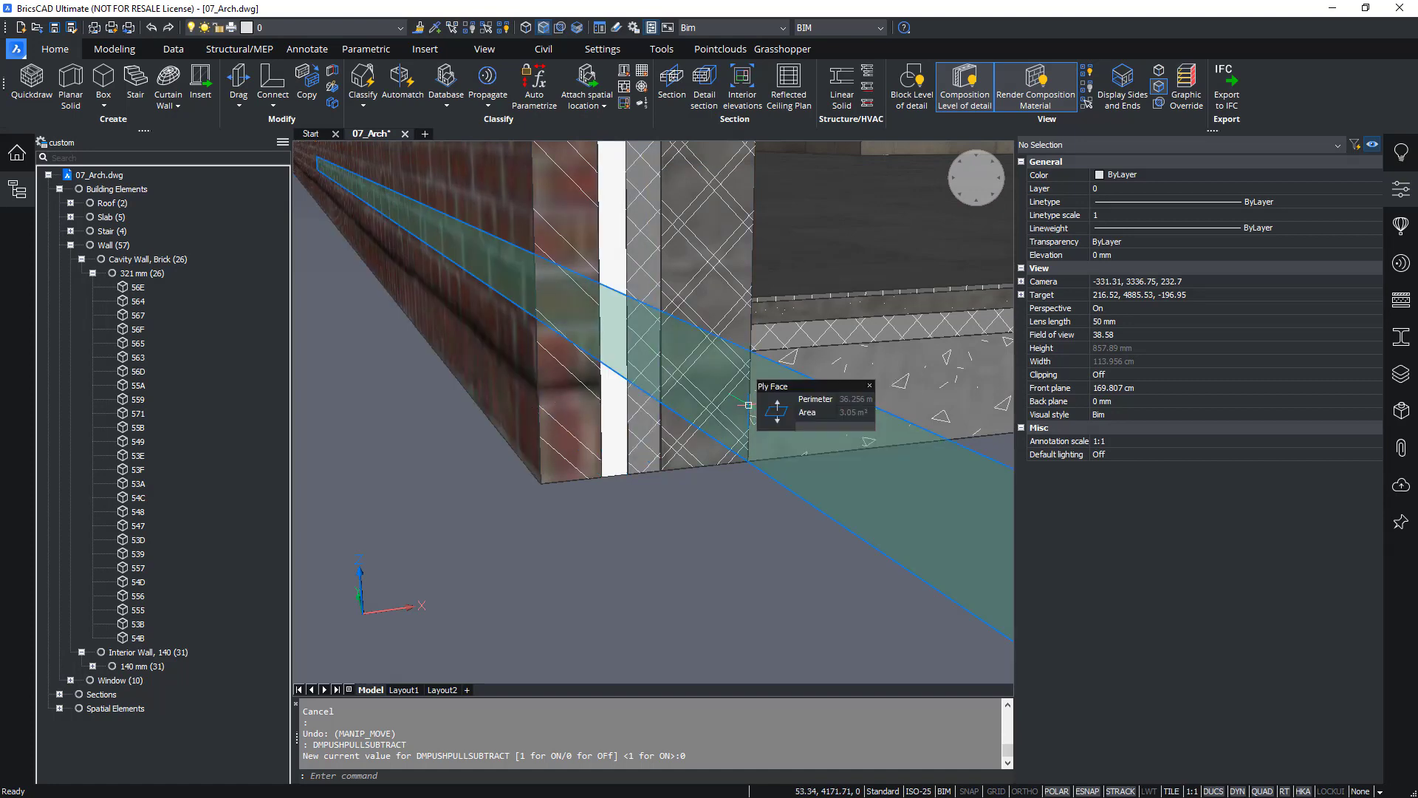
Try to extend the slab's concrete ply face under the wall's inner block ply with subtraction disabled, and undo it
click(776, 412)
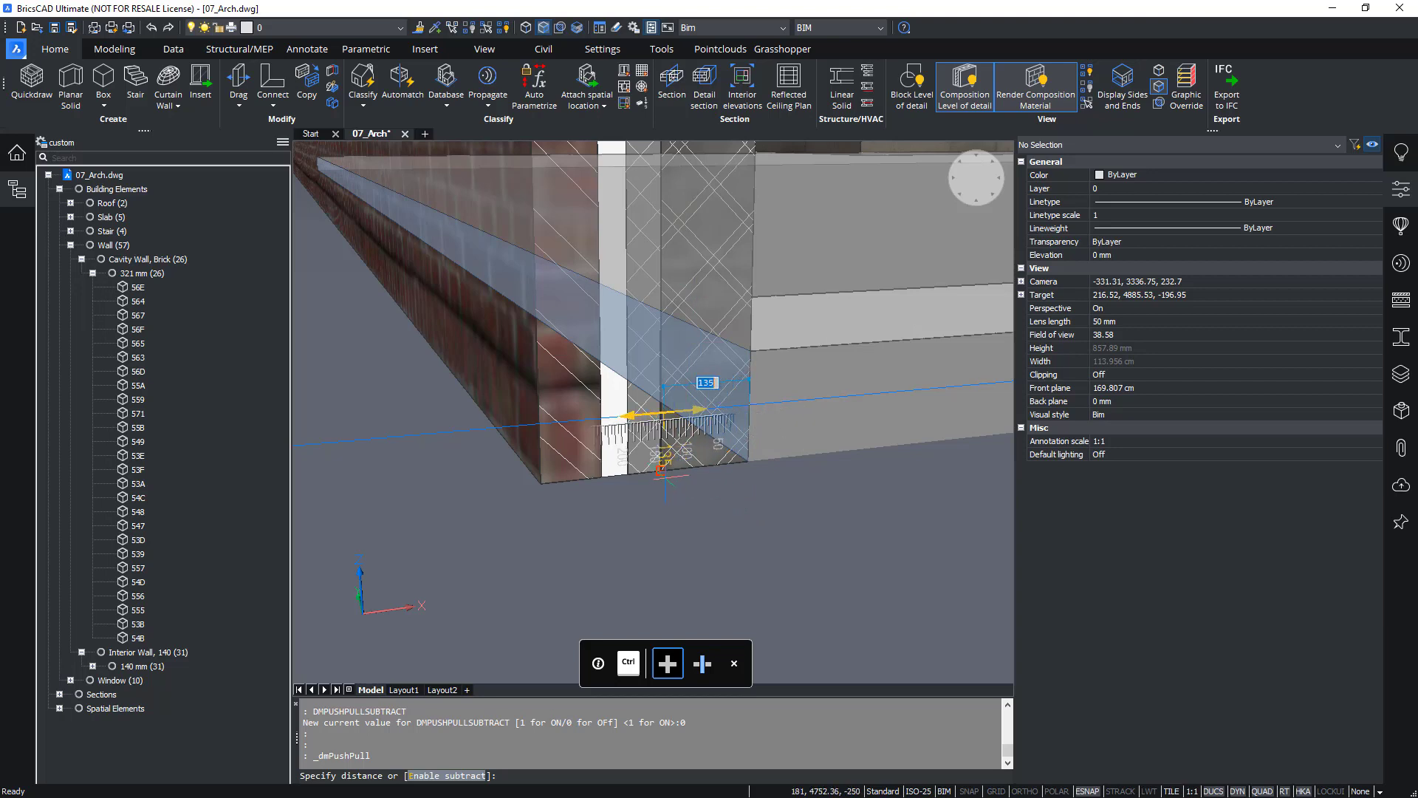
click(664, 464)
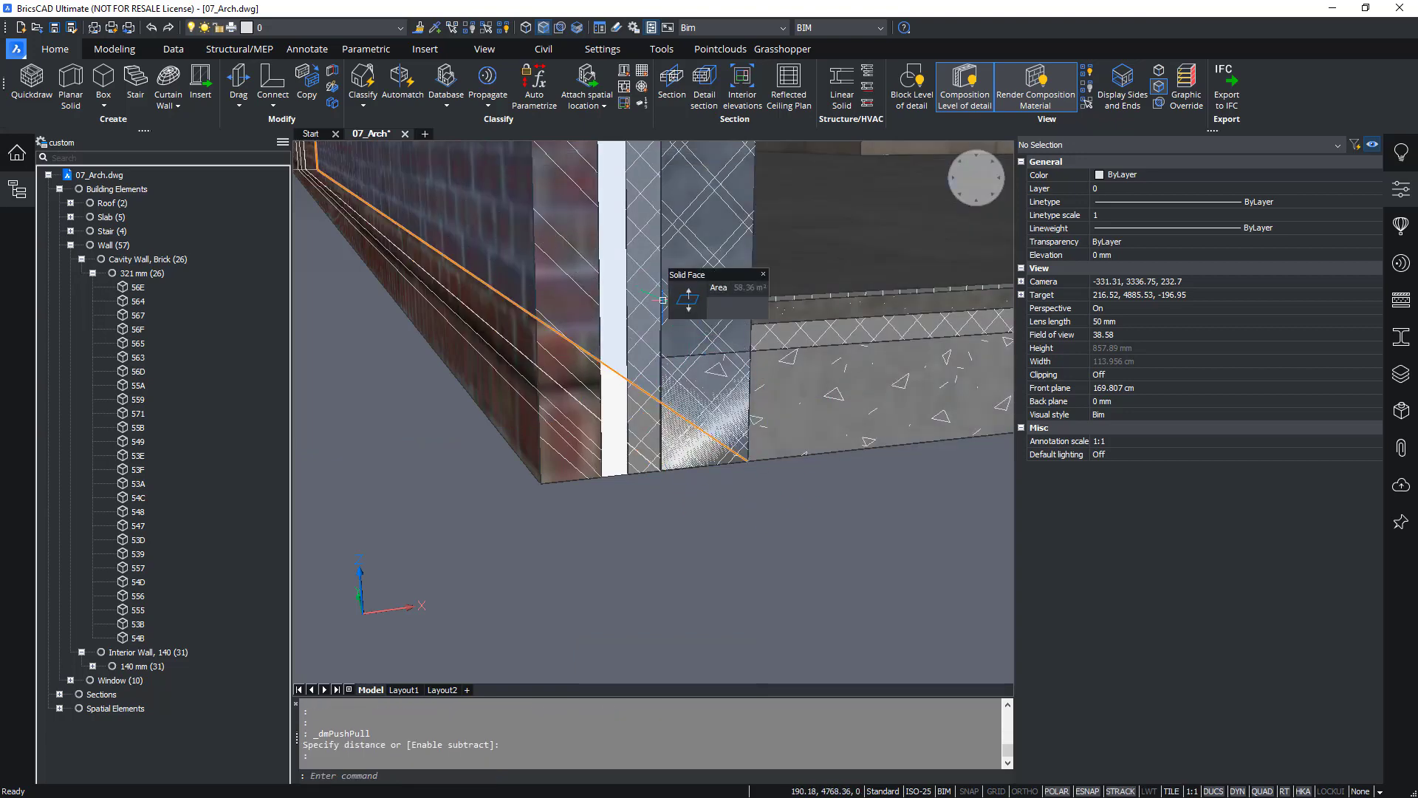
key(ctrl+z)
key(ctrl+z)
Push/Pull the slab's concrete ply face 140 mm to the edge of the wall's insulation with subtraction enabled
mouse_move(748, 404)
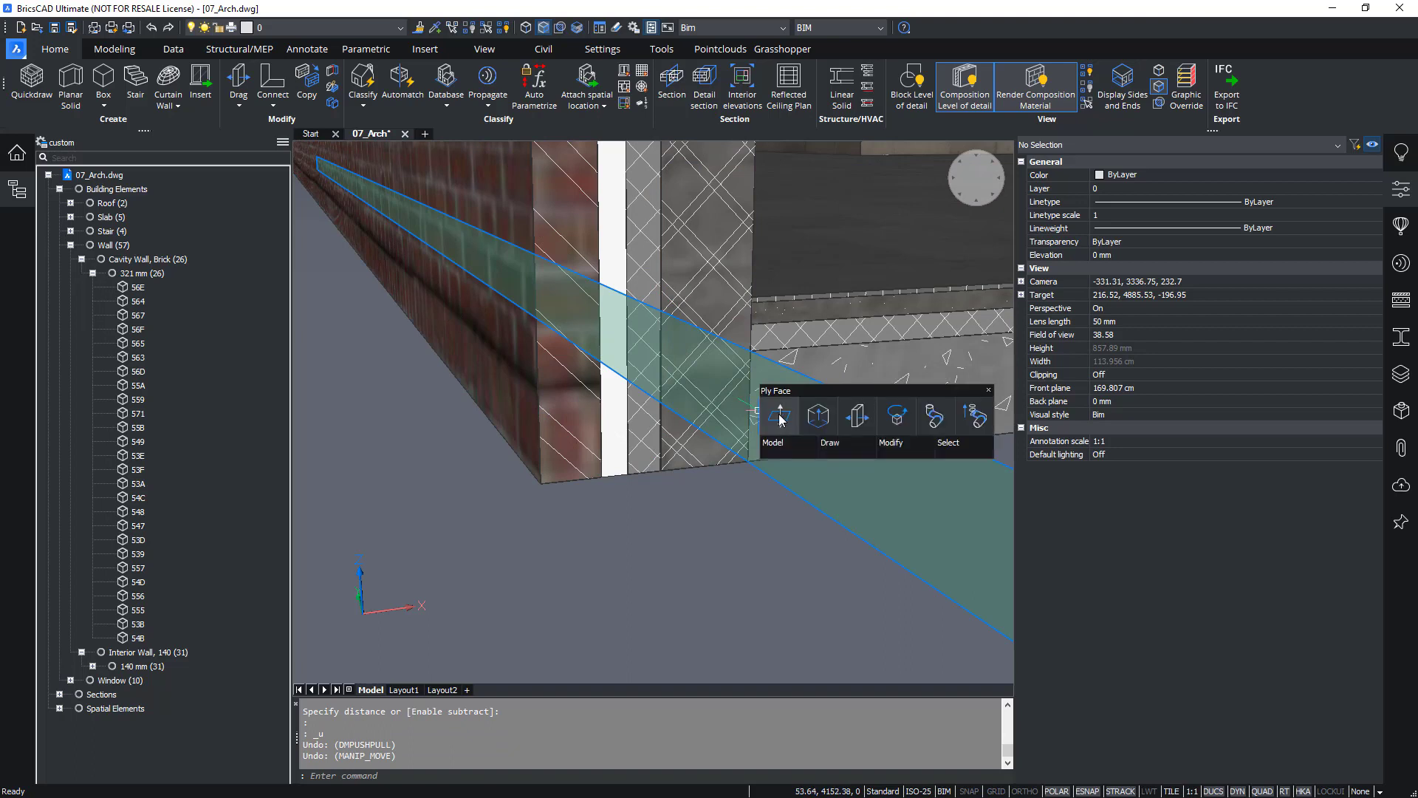
click(780, 417)
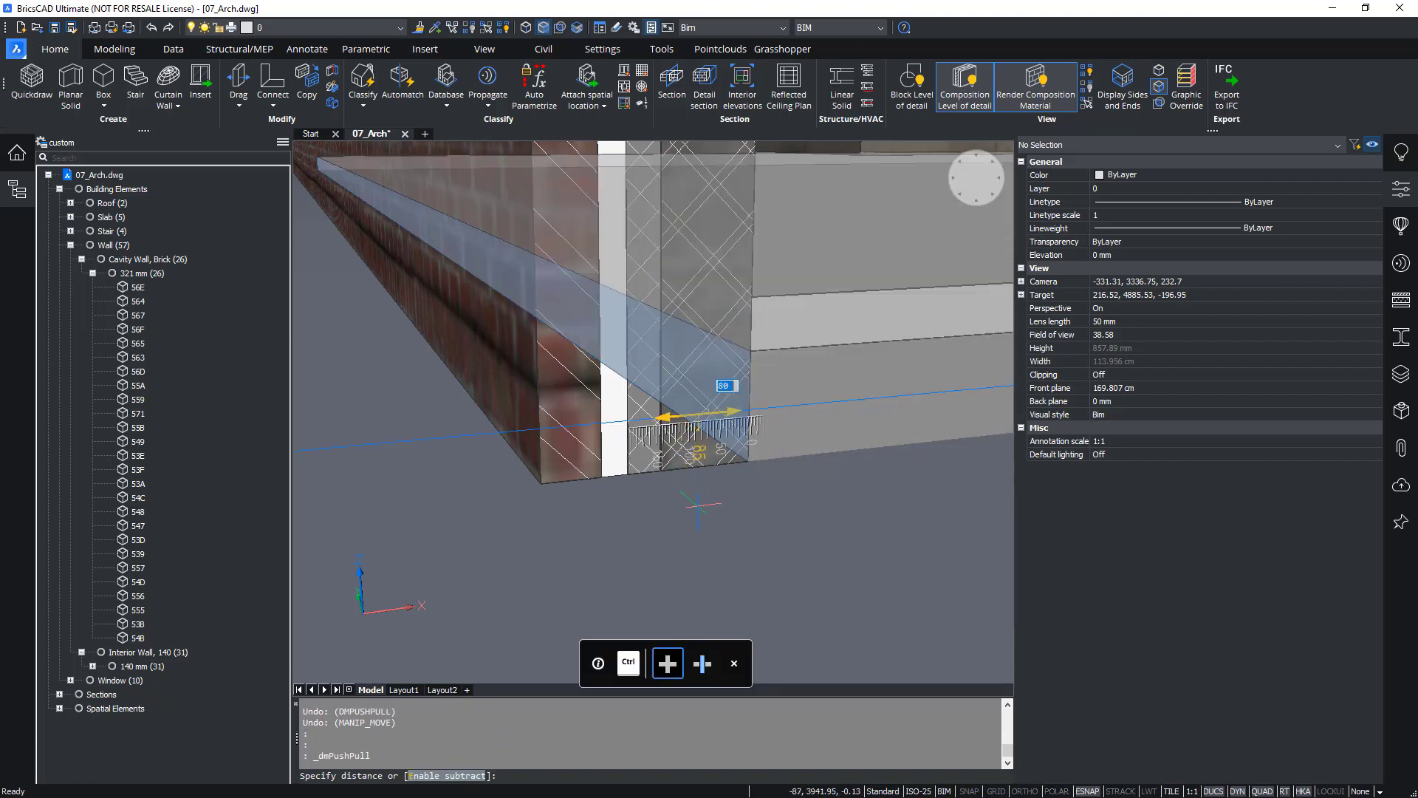
key(ctrl)
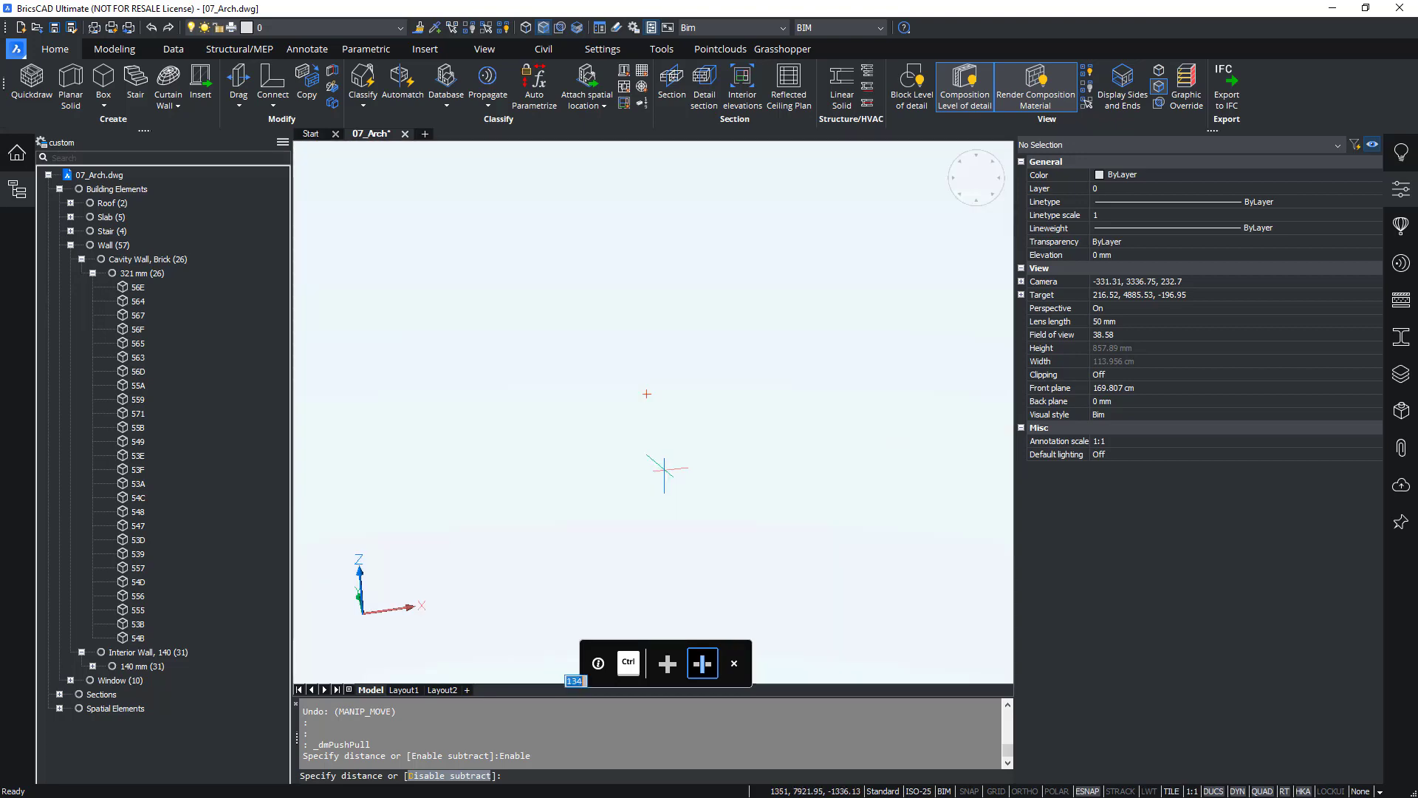
scroll(655, 481, up, 3)
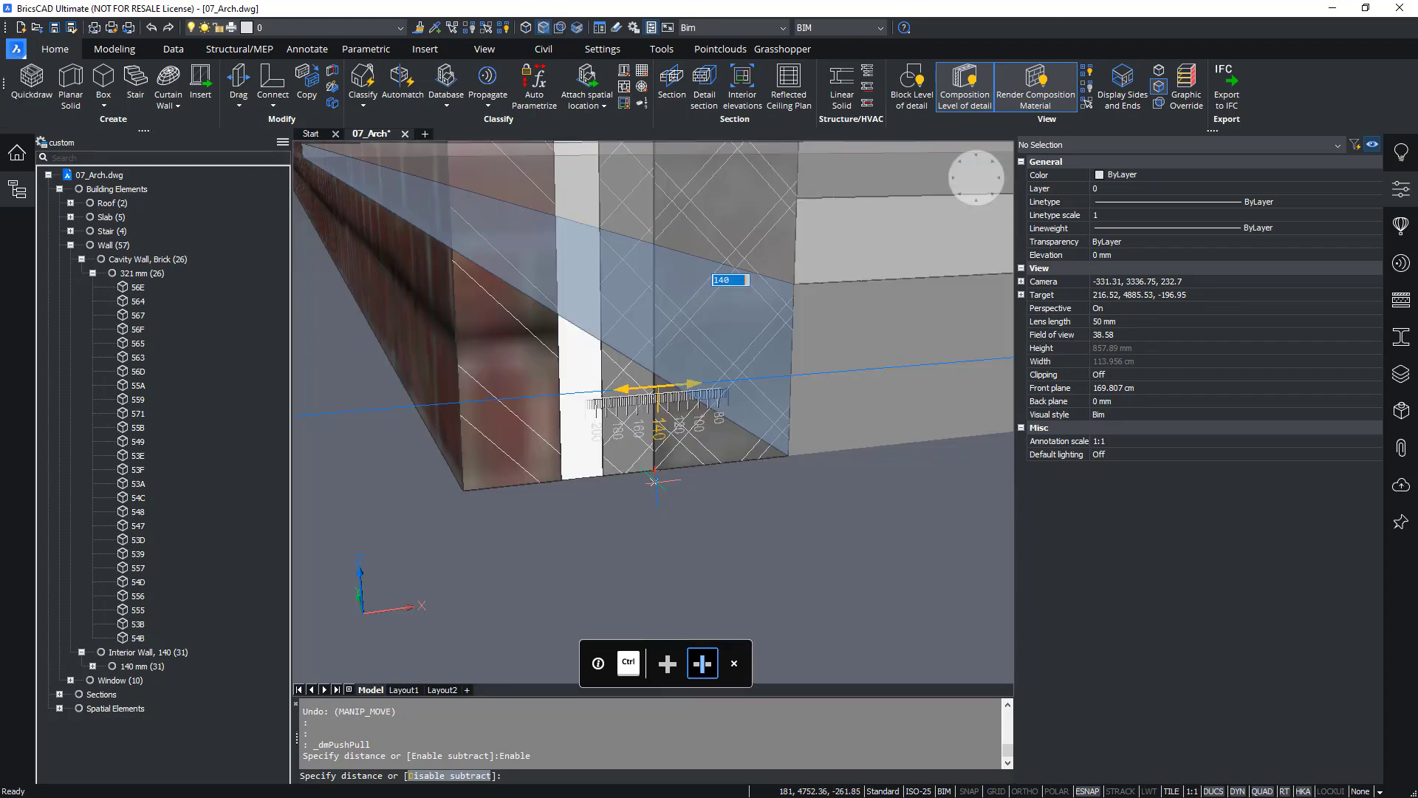
click(655, 473)
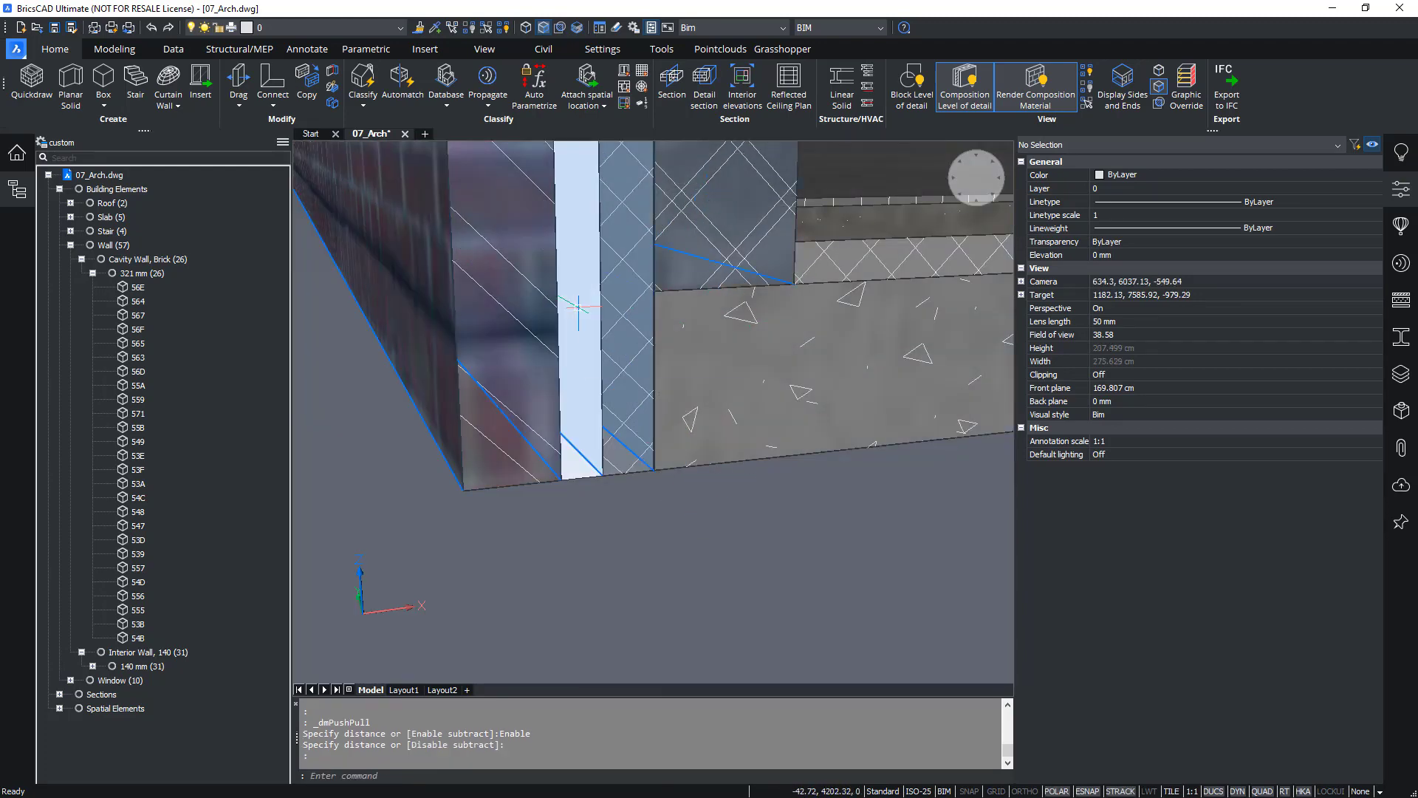
Select the insulated concrete floor slab to view its properties, turn off face selection and clear the selection
mouse_move(579, 310)
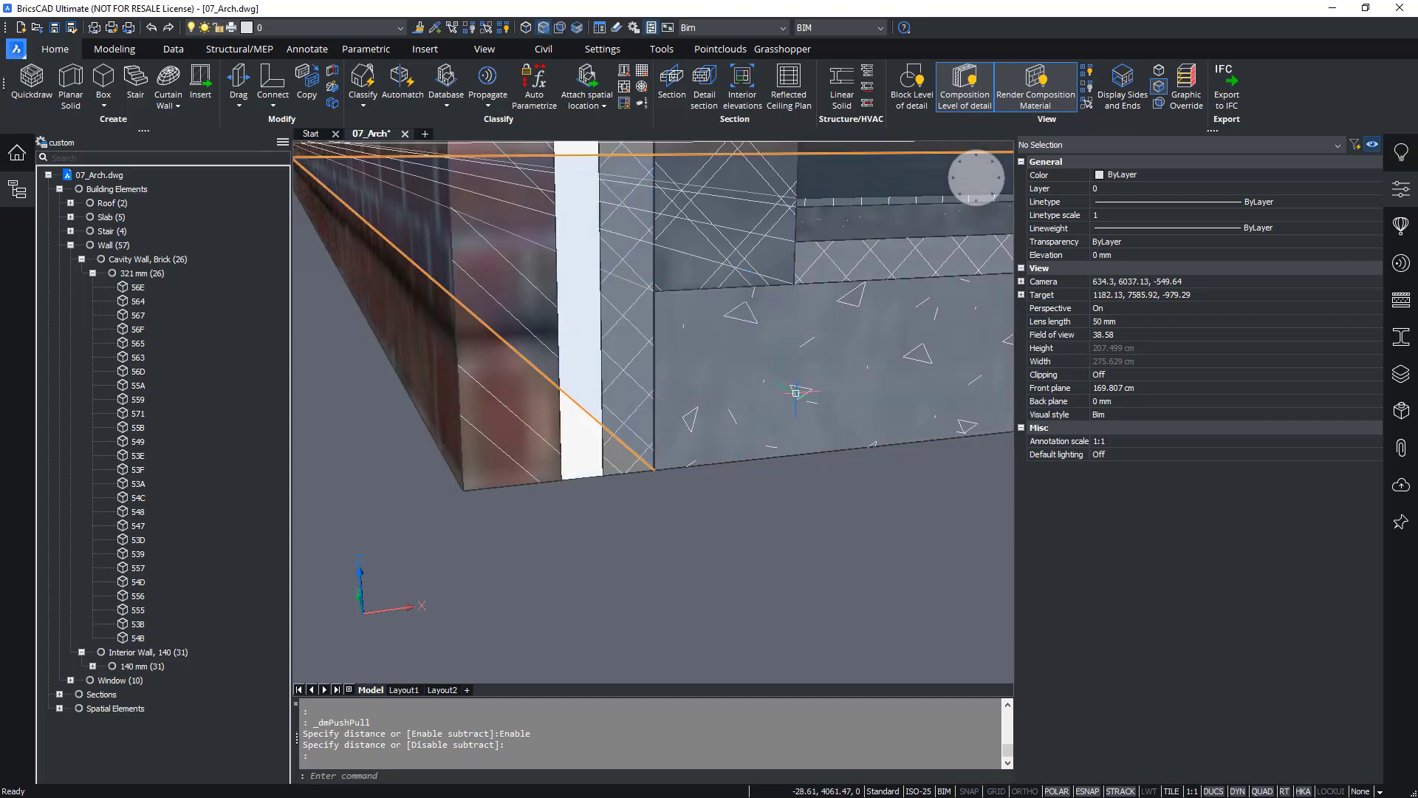
mouse_move(794, 392)
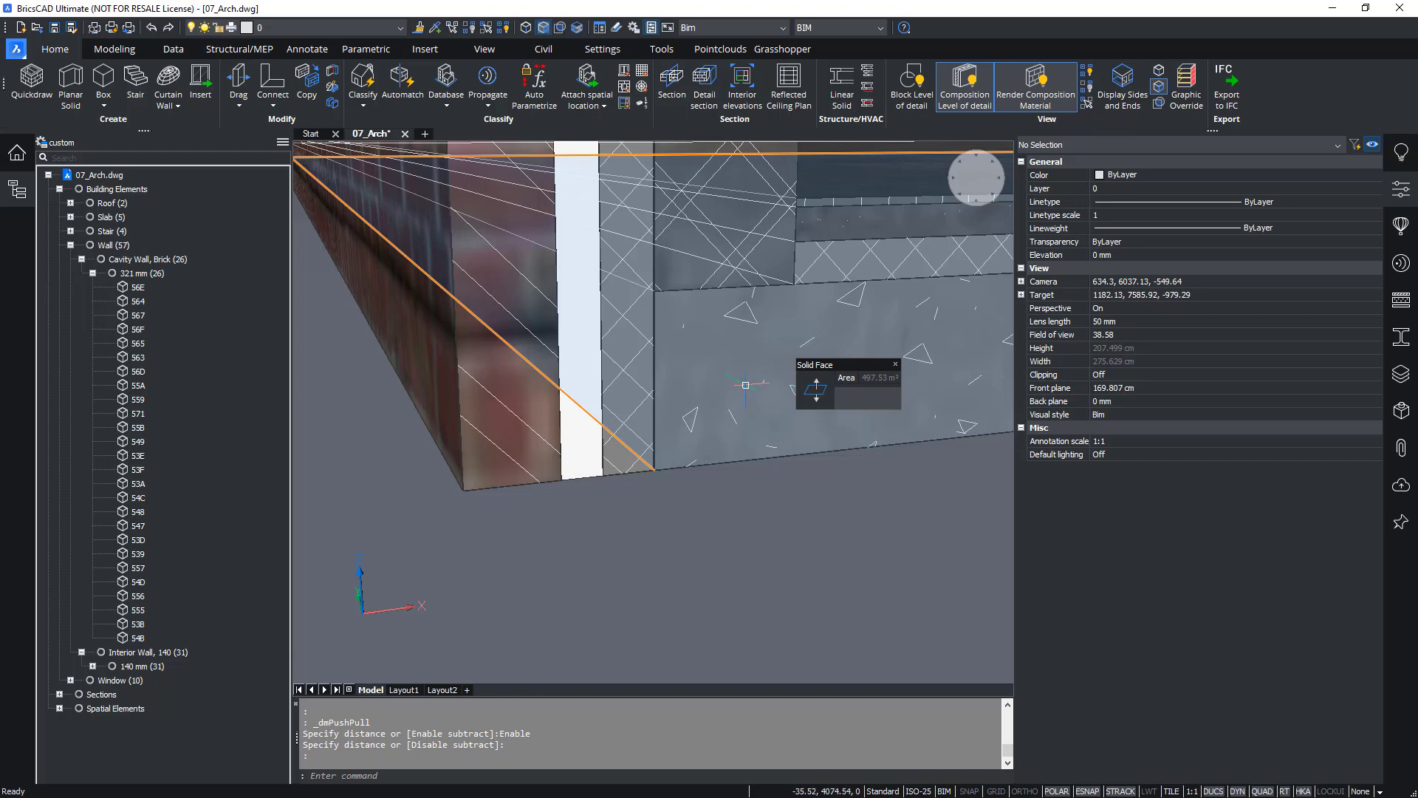
middle_drag(787, 383, 481, 418)
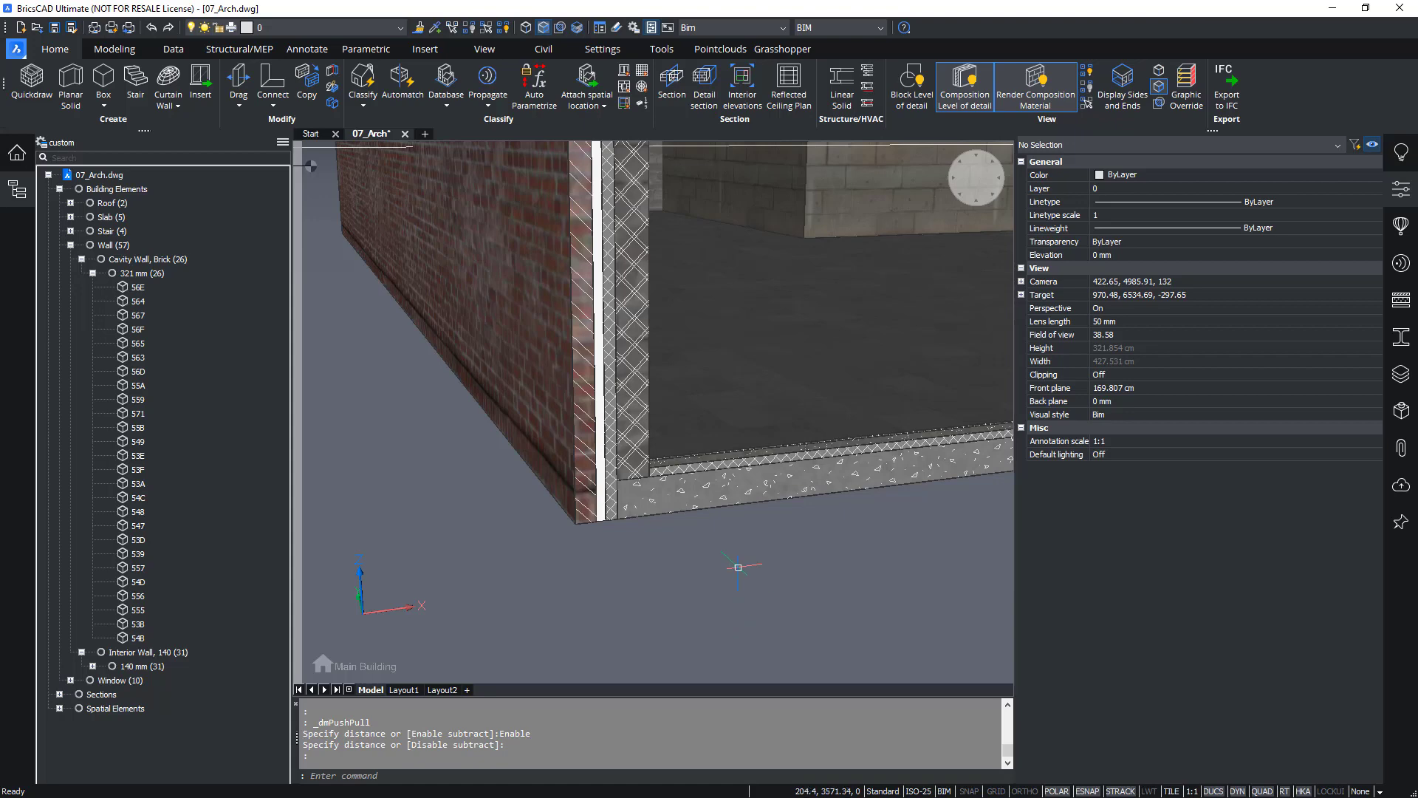
key(Tab)
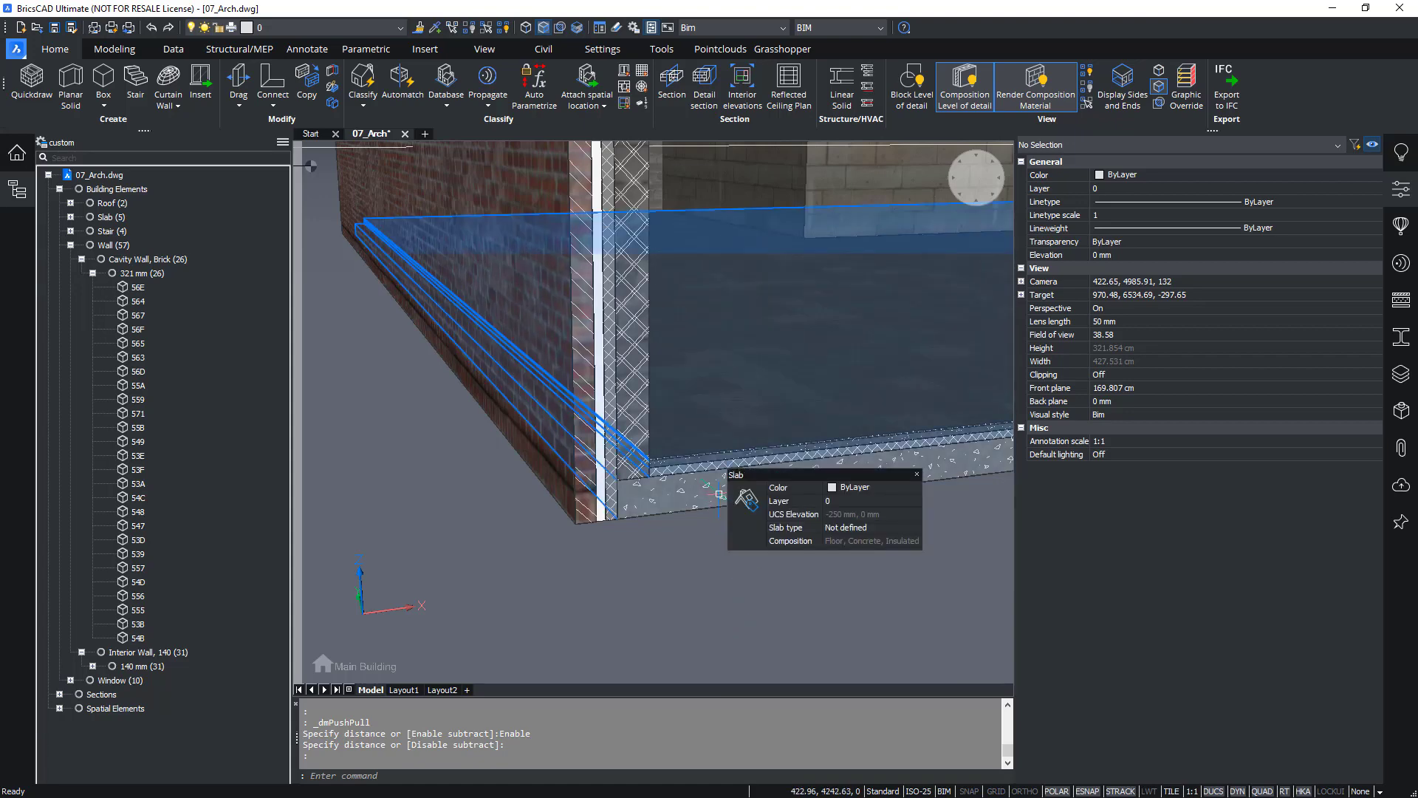
click(719, 493)
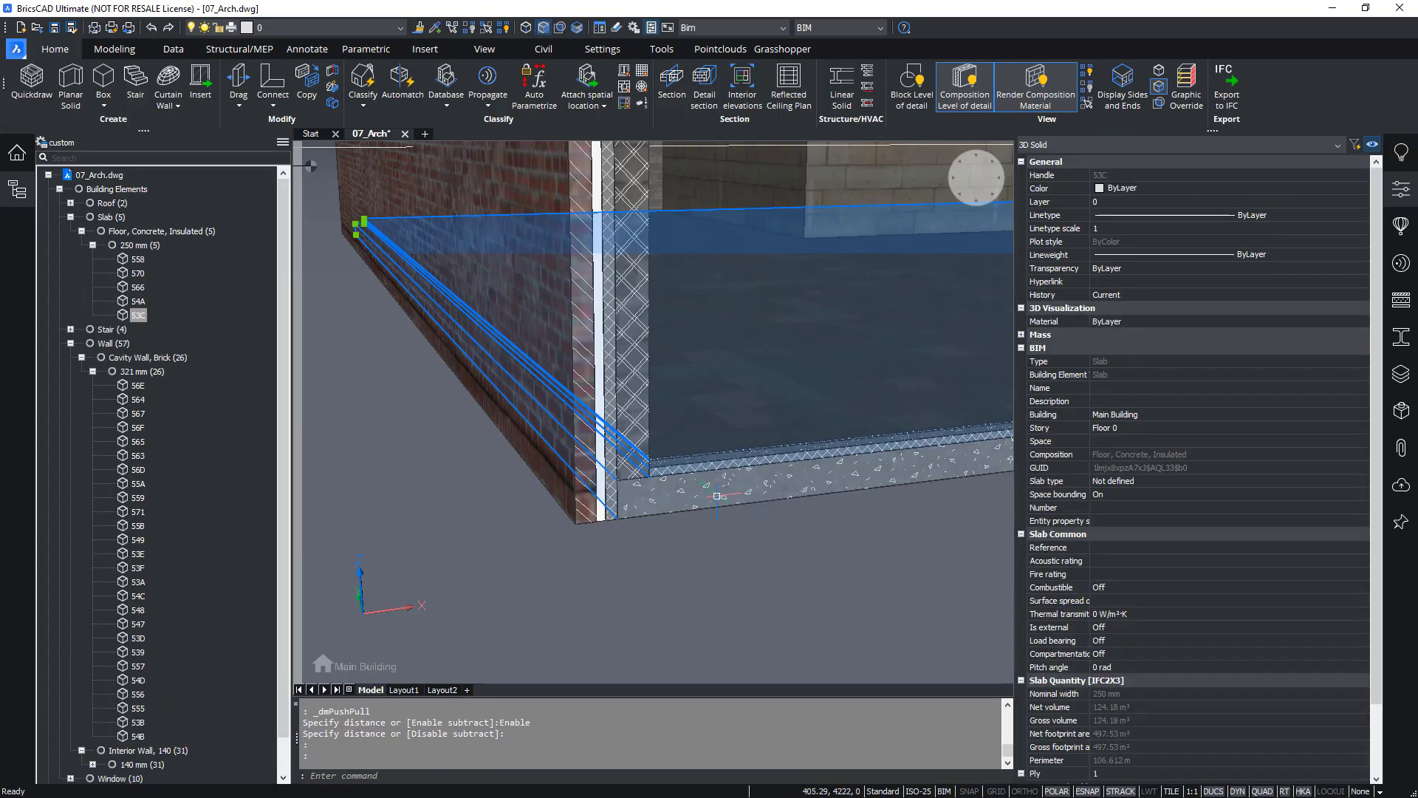
click(546, 32)
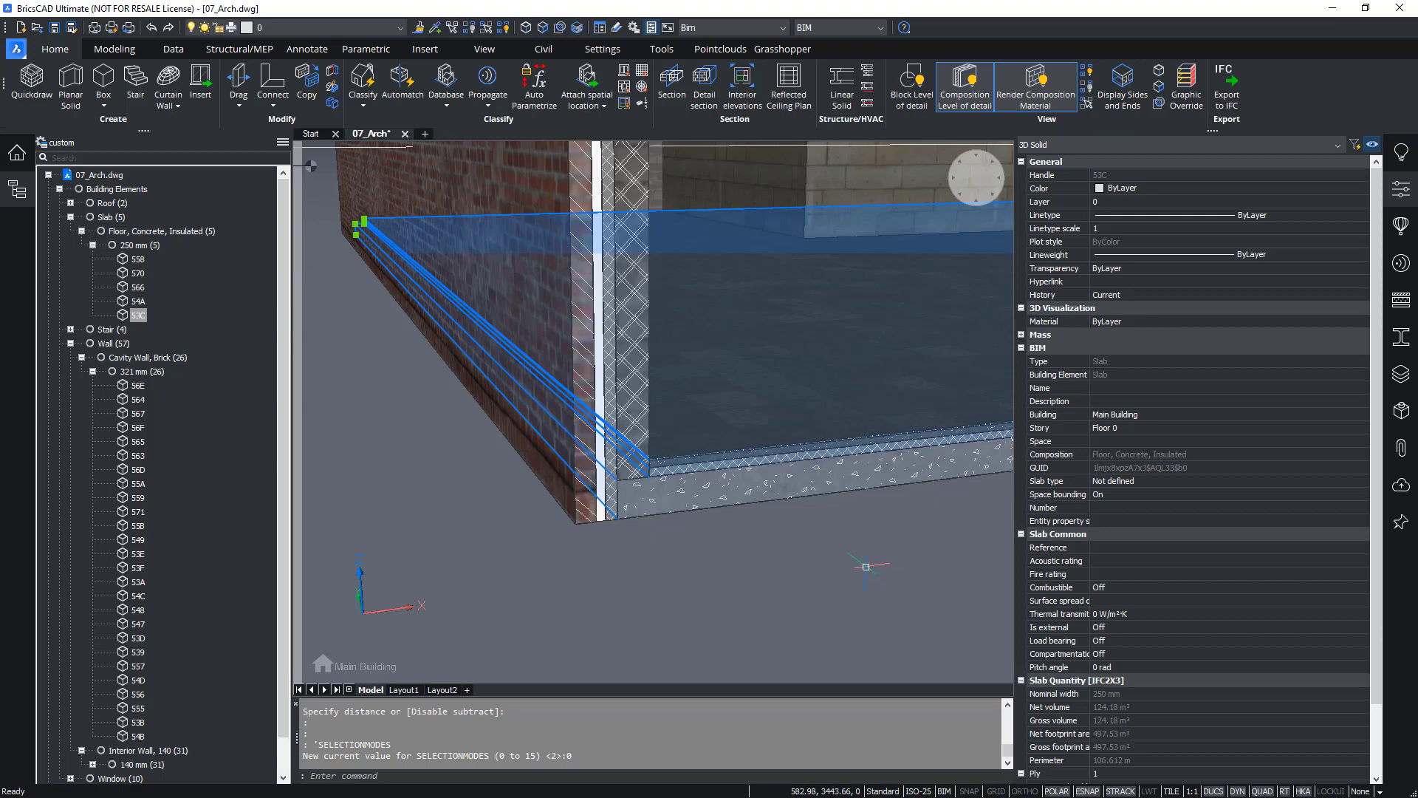
key(Escape)
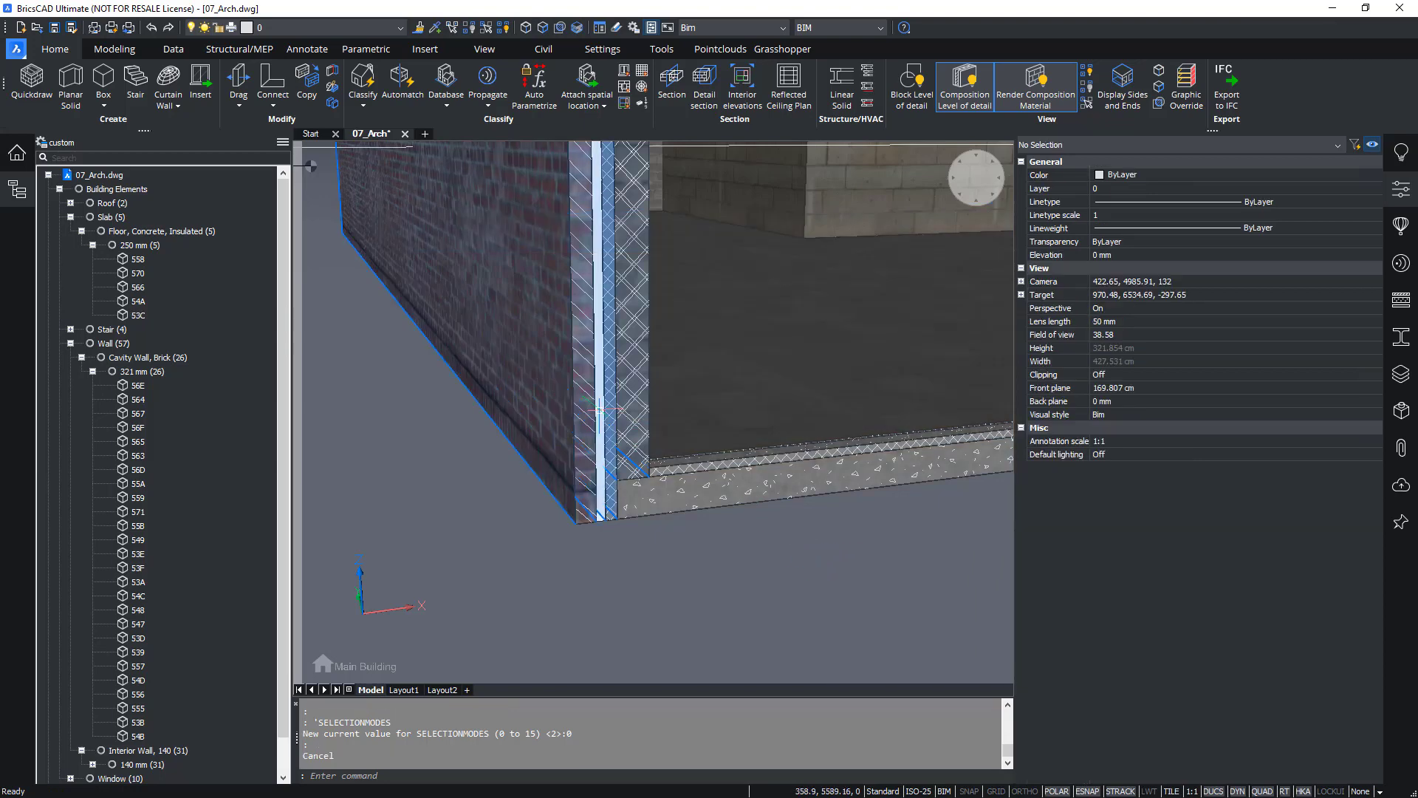
Select only the brick cavity wall and inspect its mass properties, collapsing that category when finished
click(599, 408)
click(953, 314)
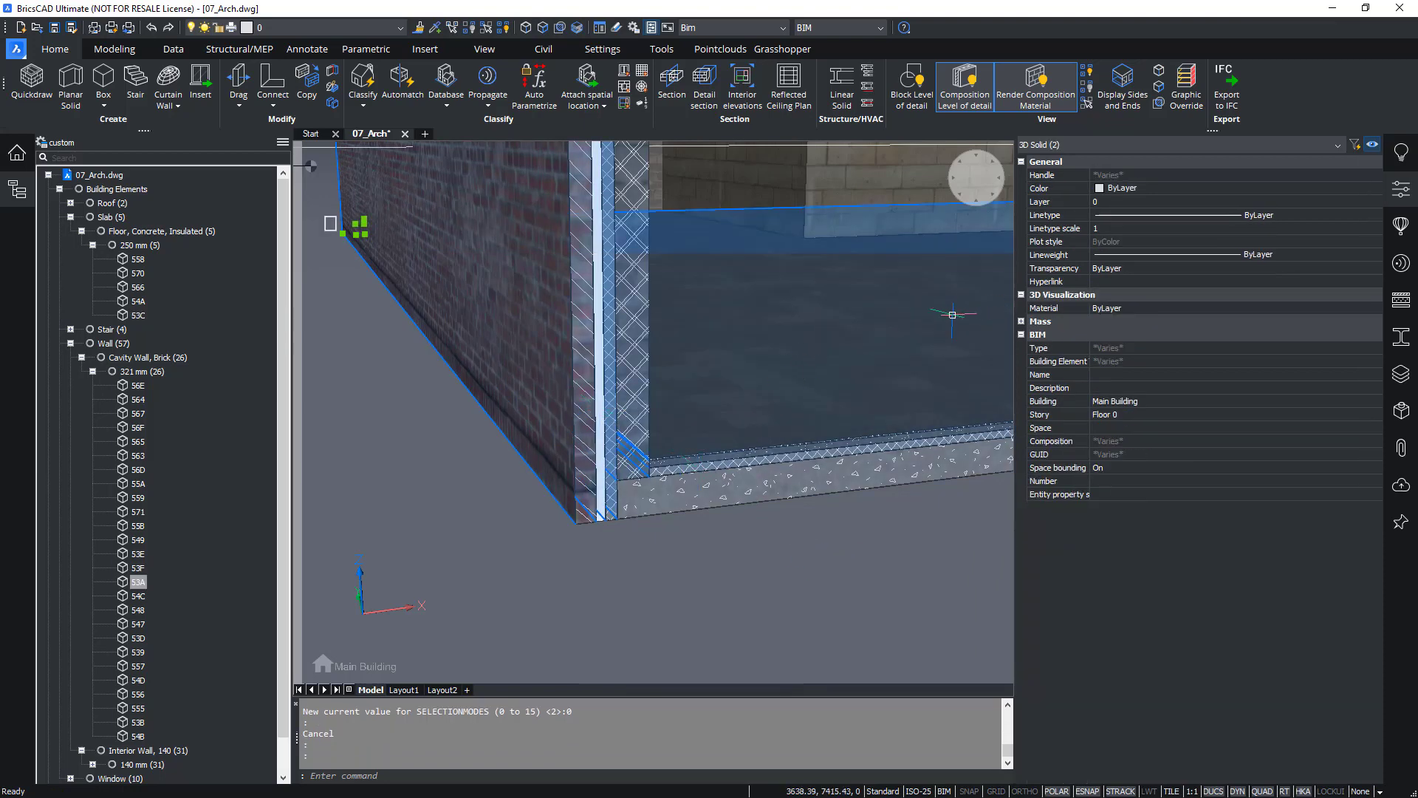
key(Escape)
click(610, 349)
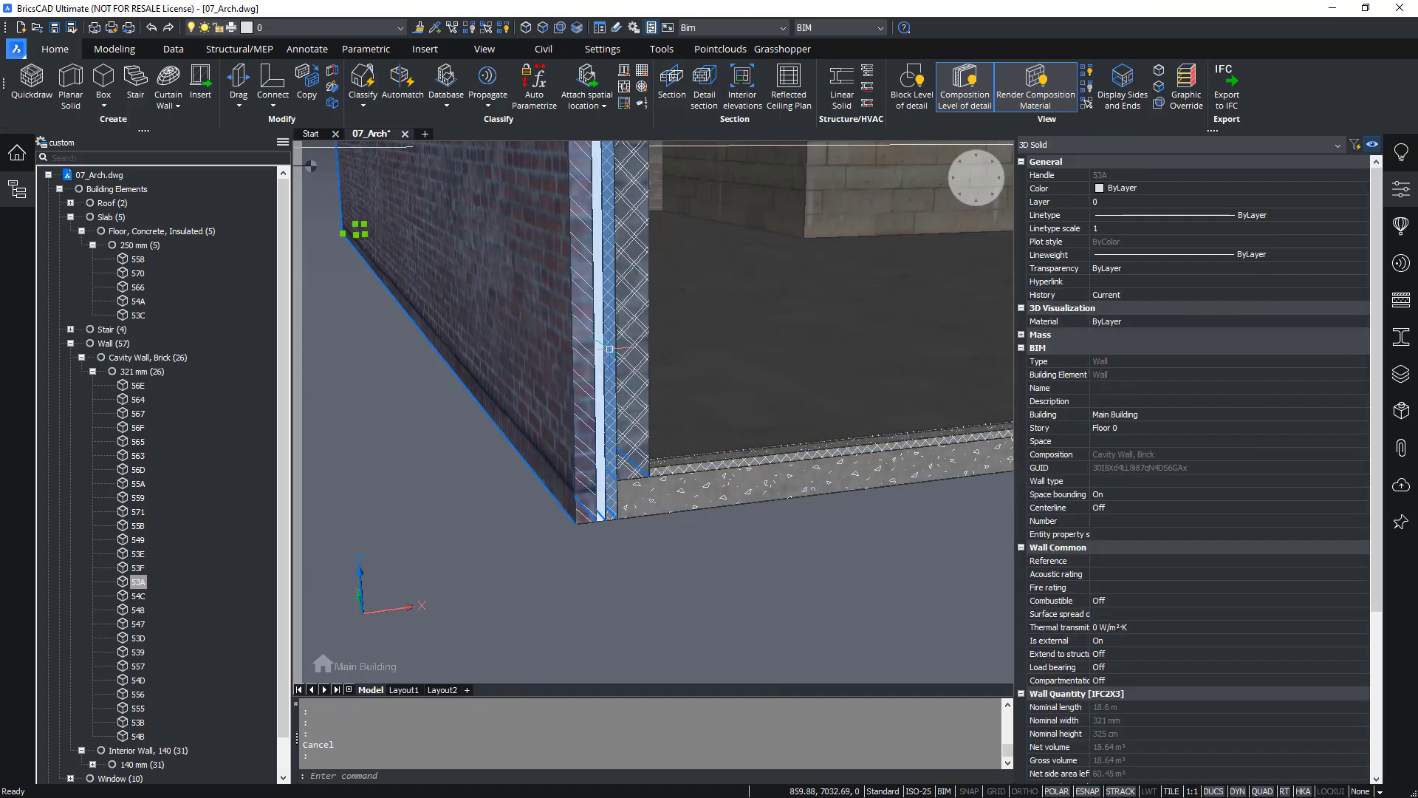
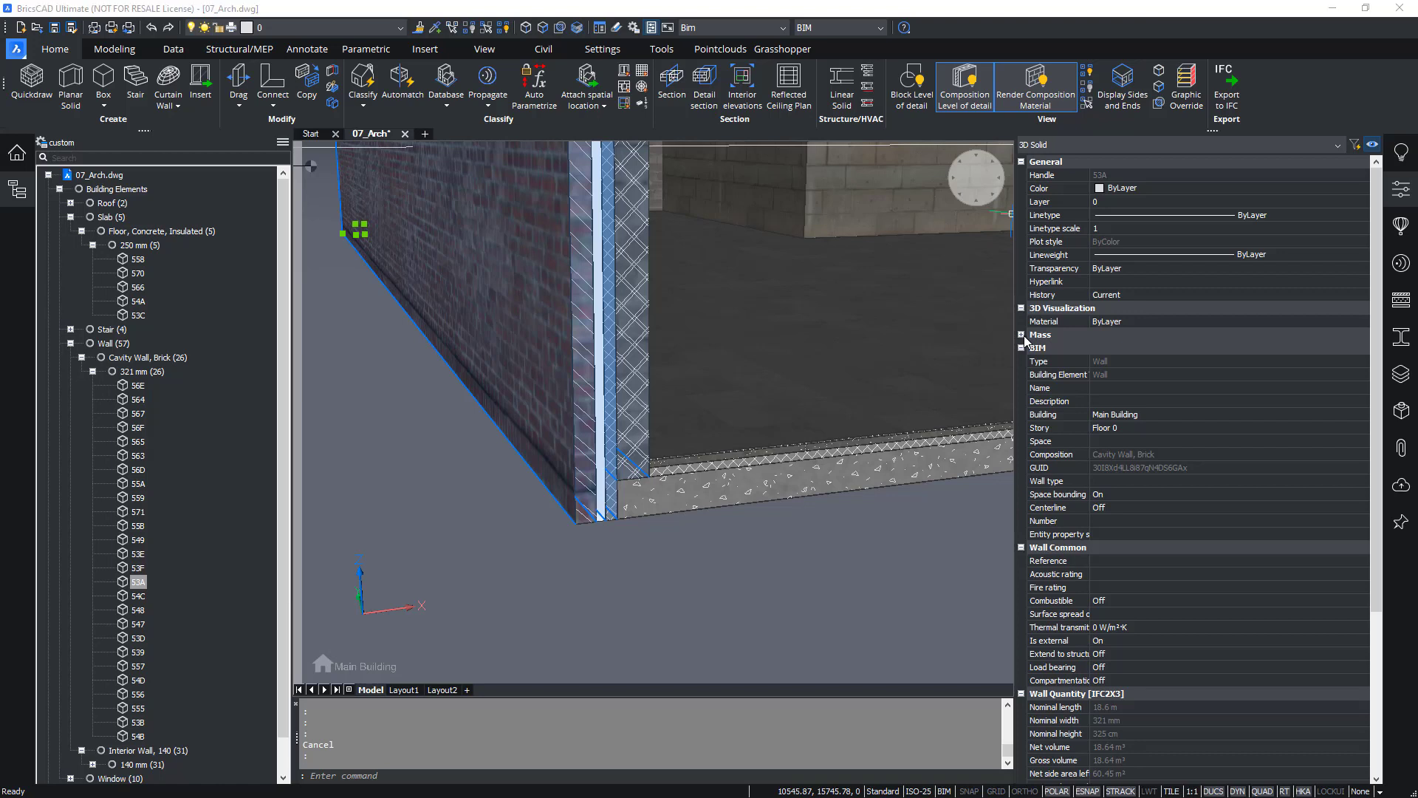
click(1022, 335)
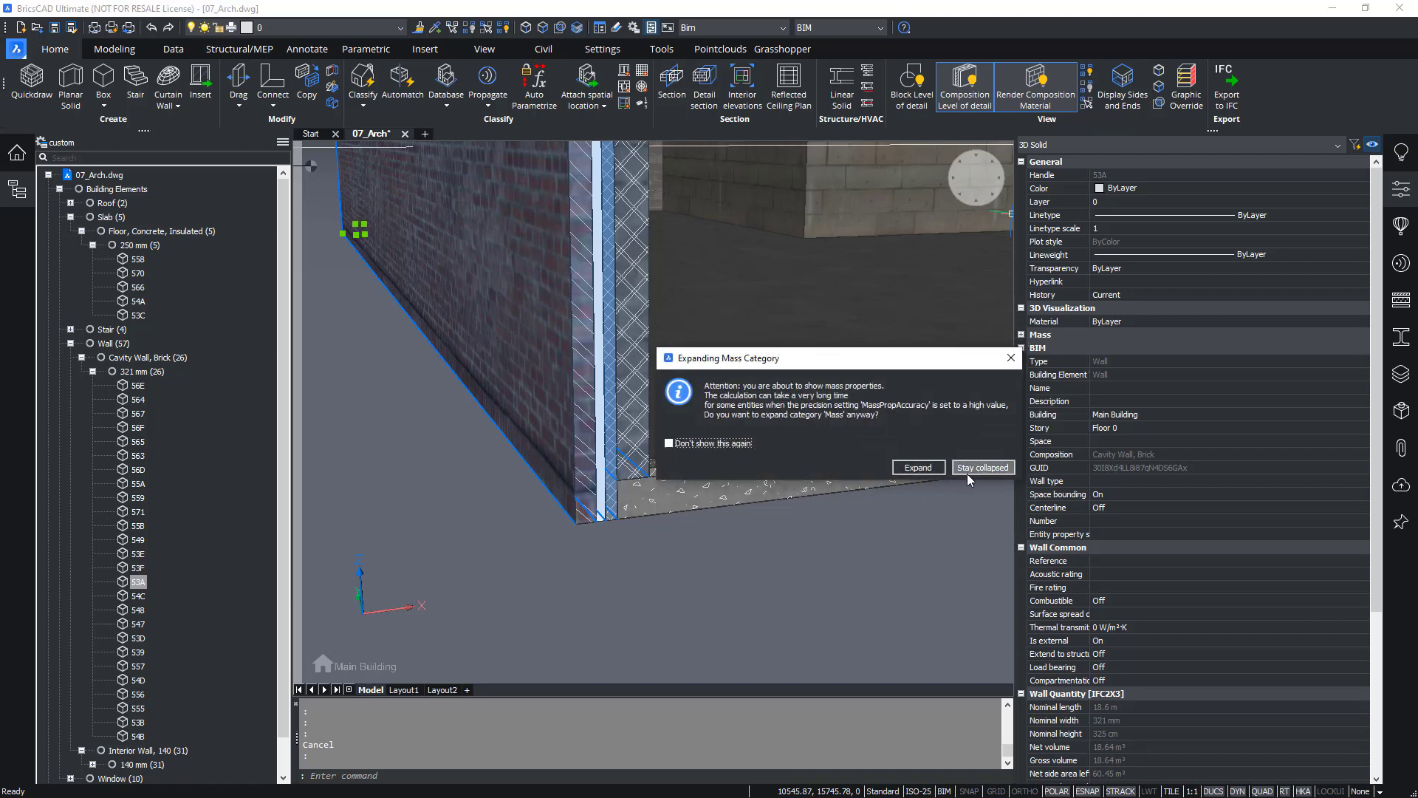
click(920, 467)
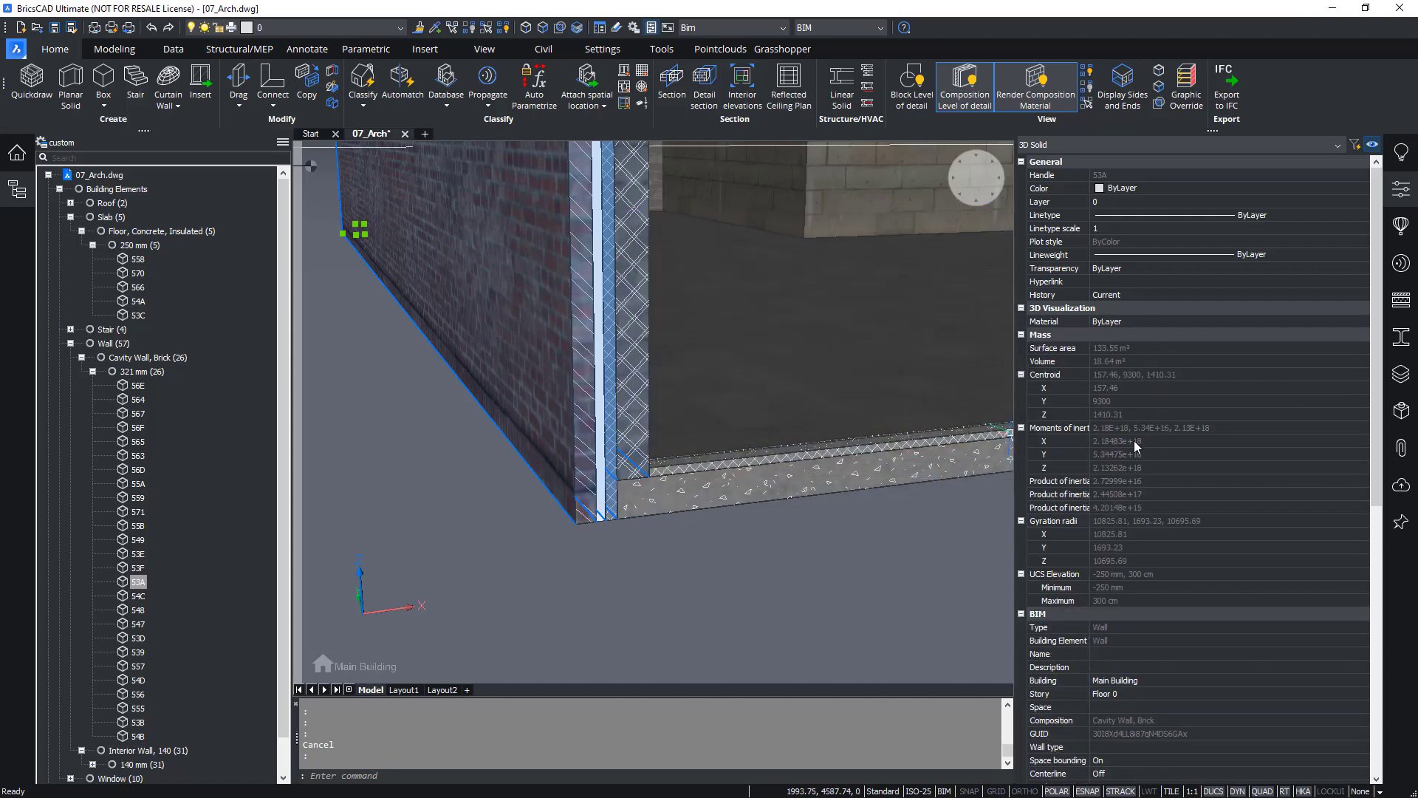
click(1021, 335)
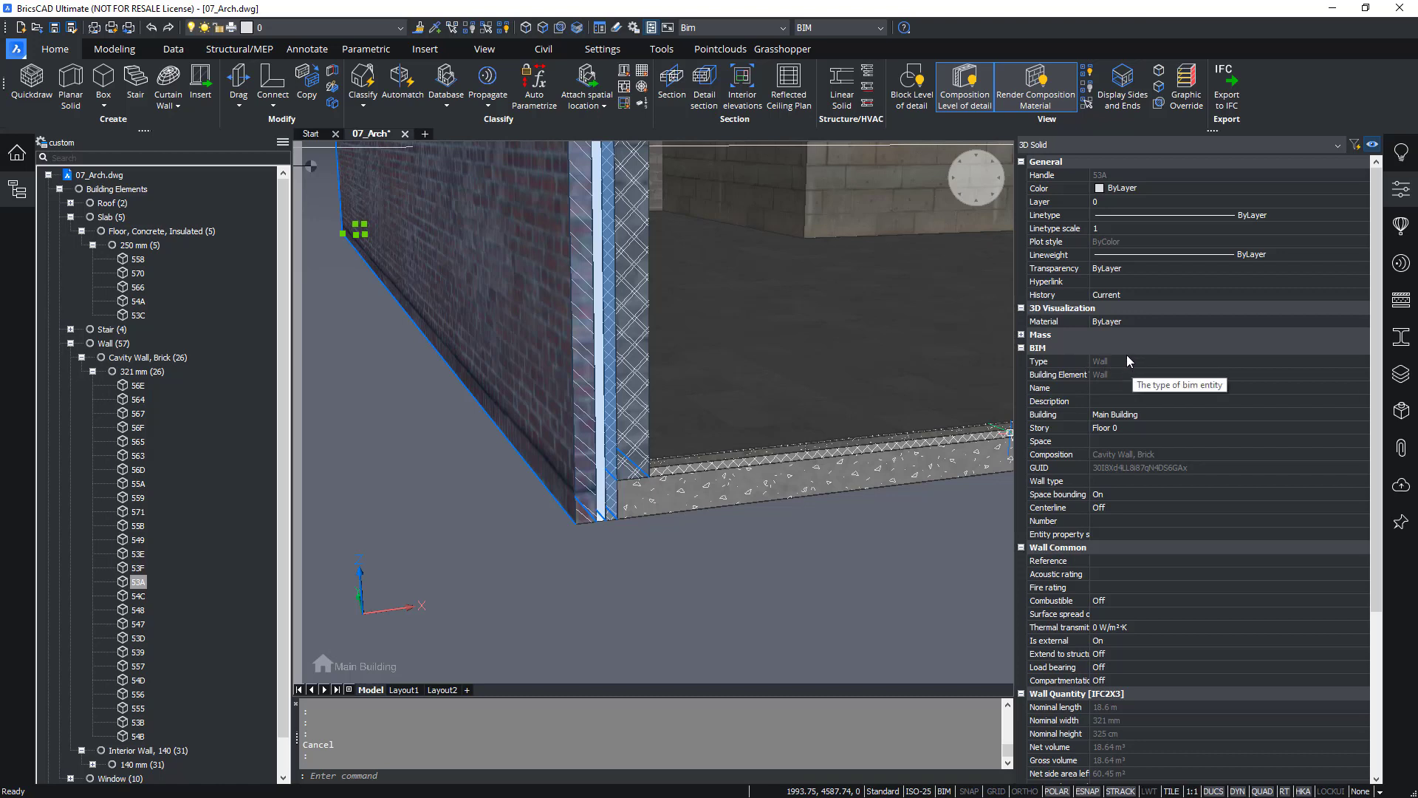
Review the brick cavity wall's common properties and its IFC wall and ply quantities, and clear the selection
scroll(1122, 365, down, 3)
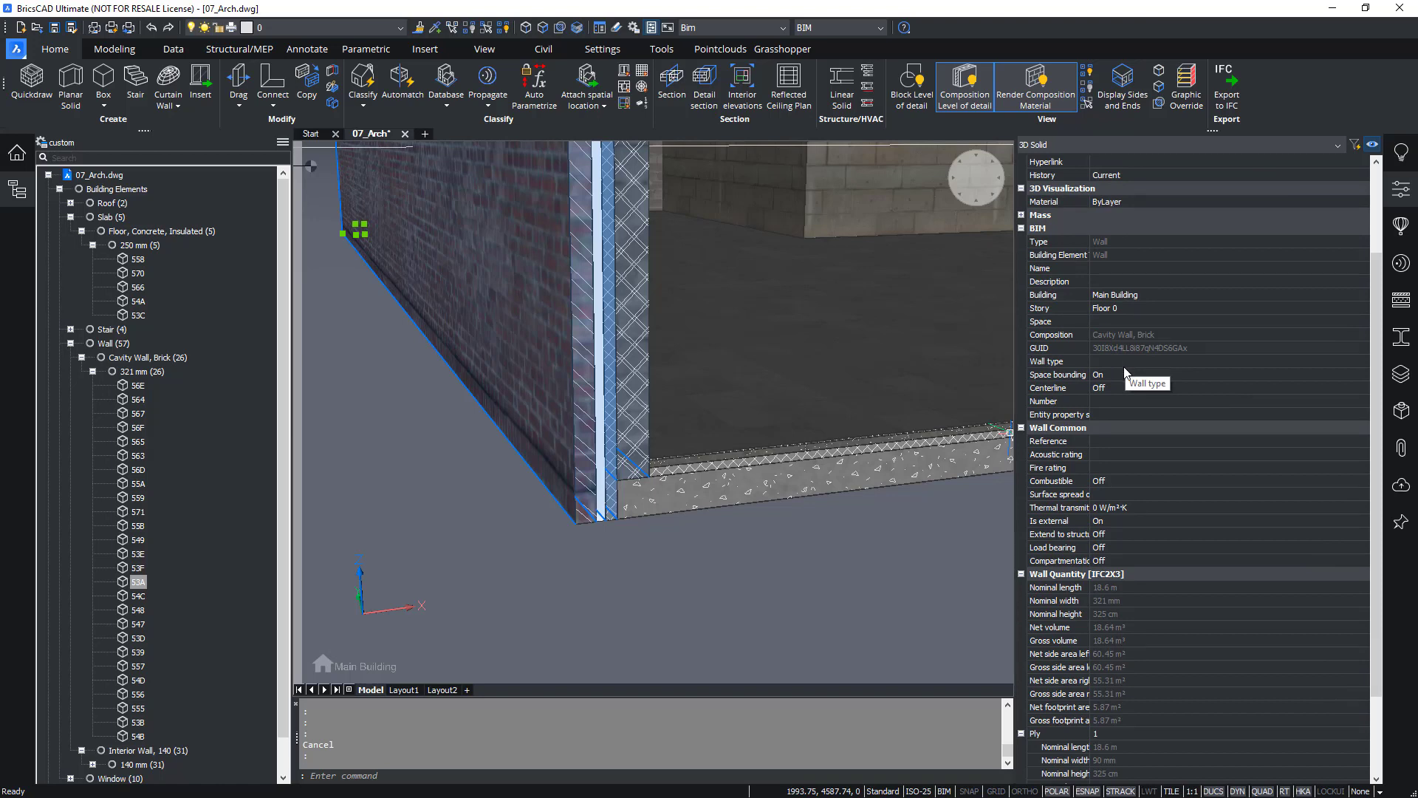
scroll(1126, 373, down, 3)
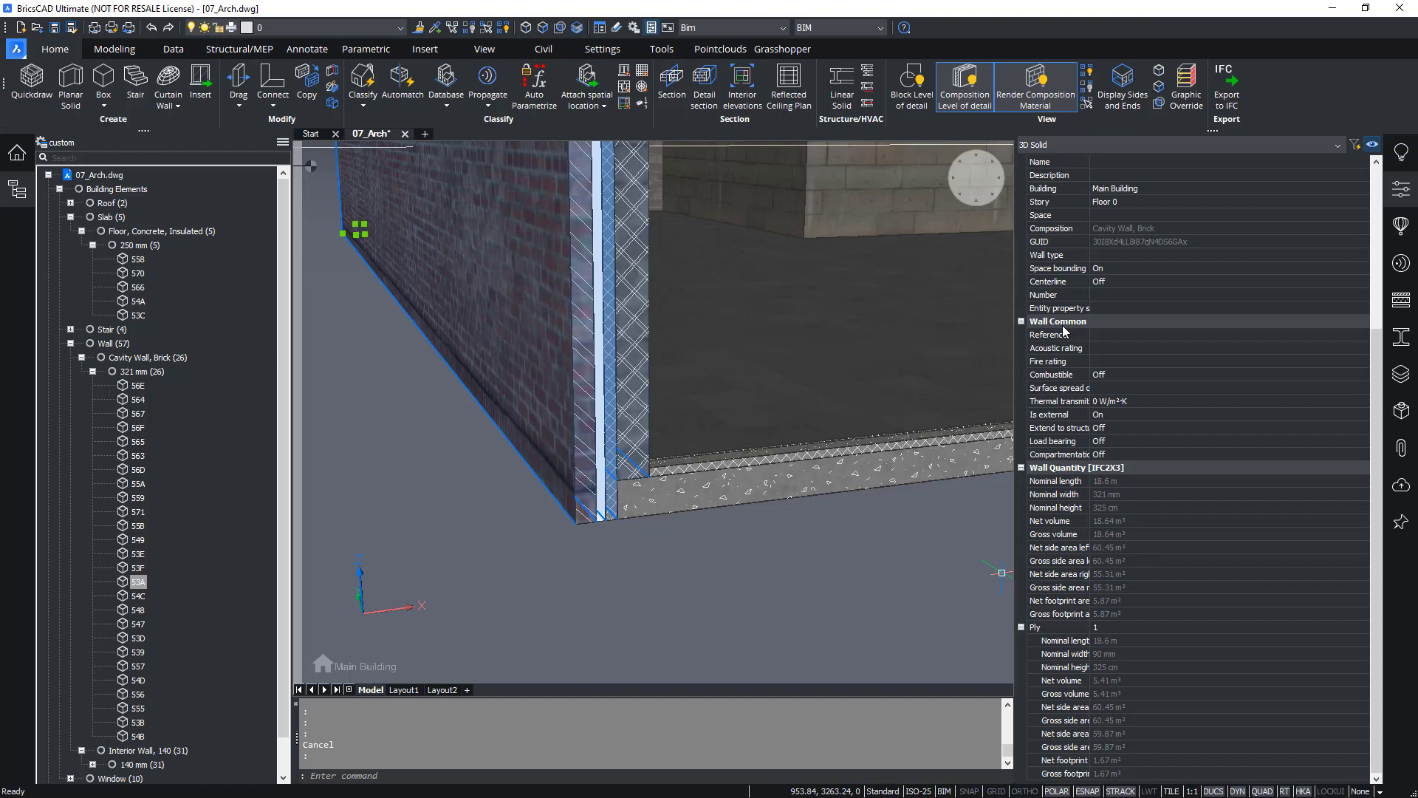
mouse_move(1087, 493)
key(Escape)
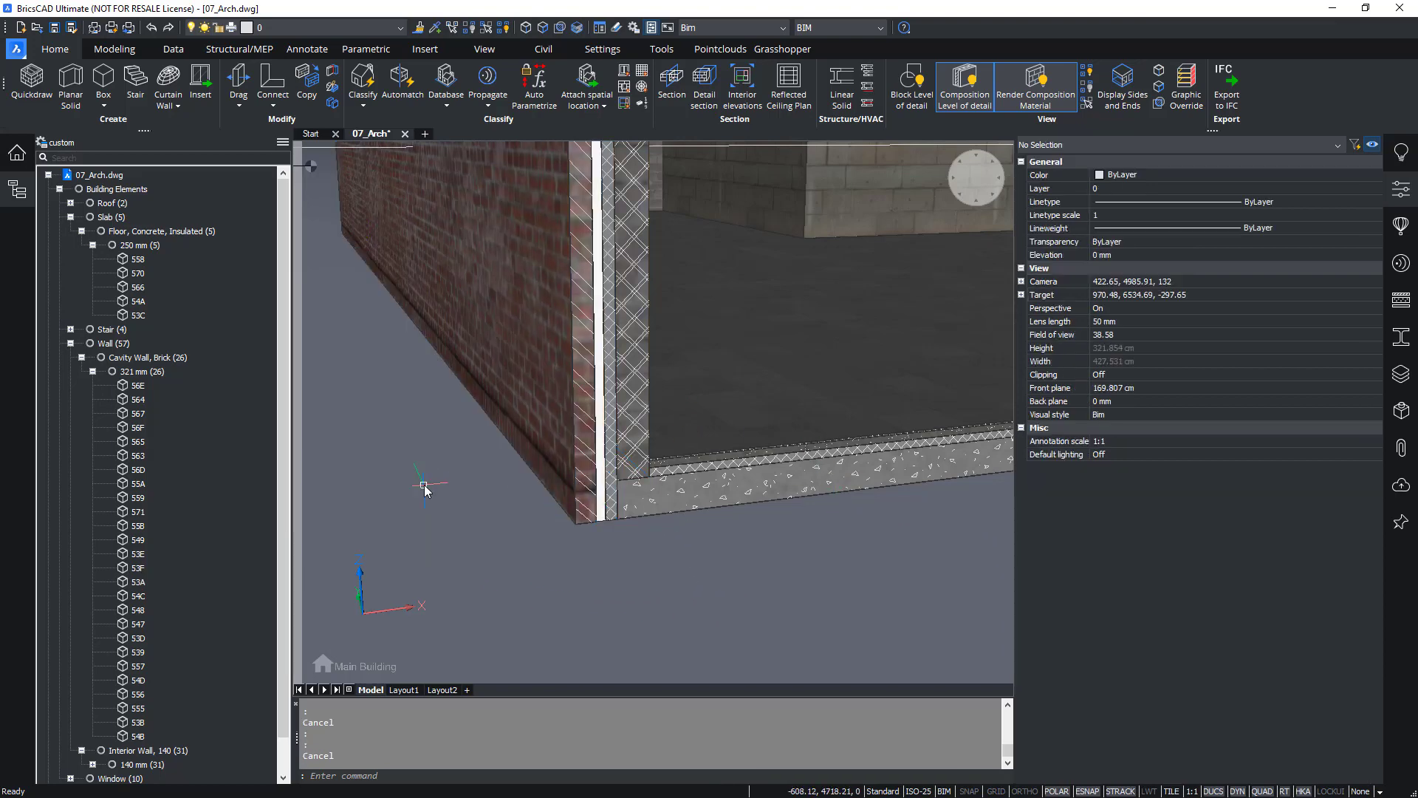
Open the BIM Properties manager and add a property set named Custom Properties in the User namespace
right_click(428, 483)
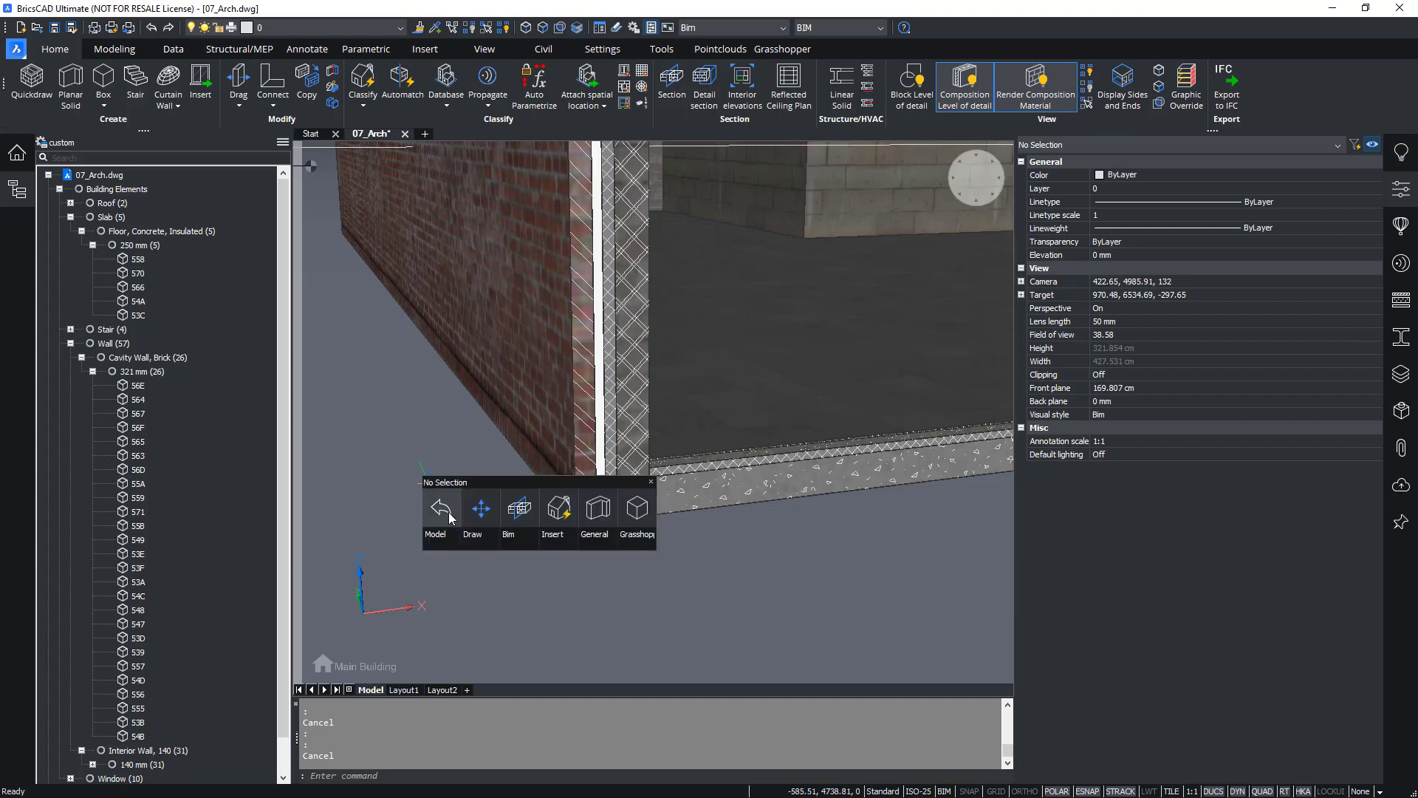
mouse_move(515, 547)
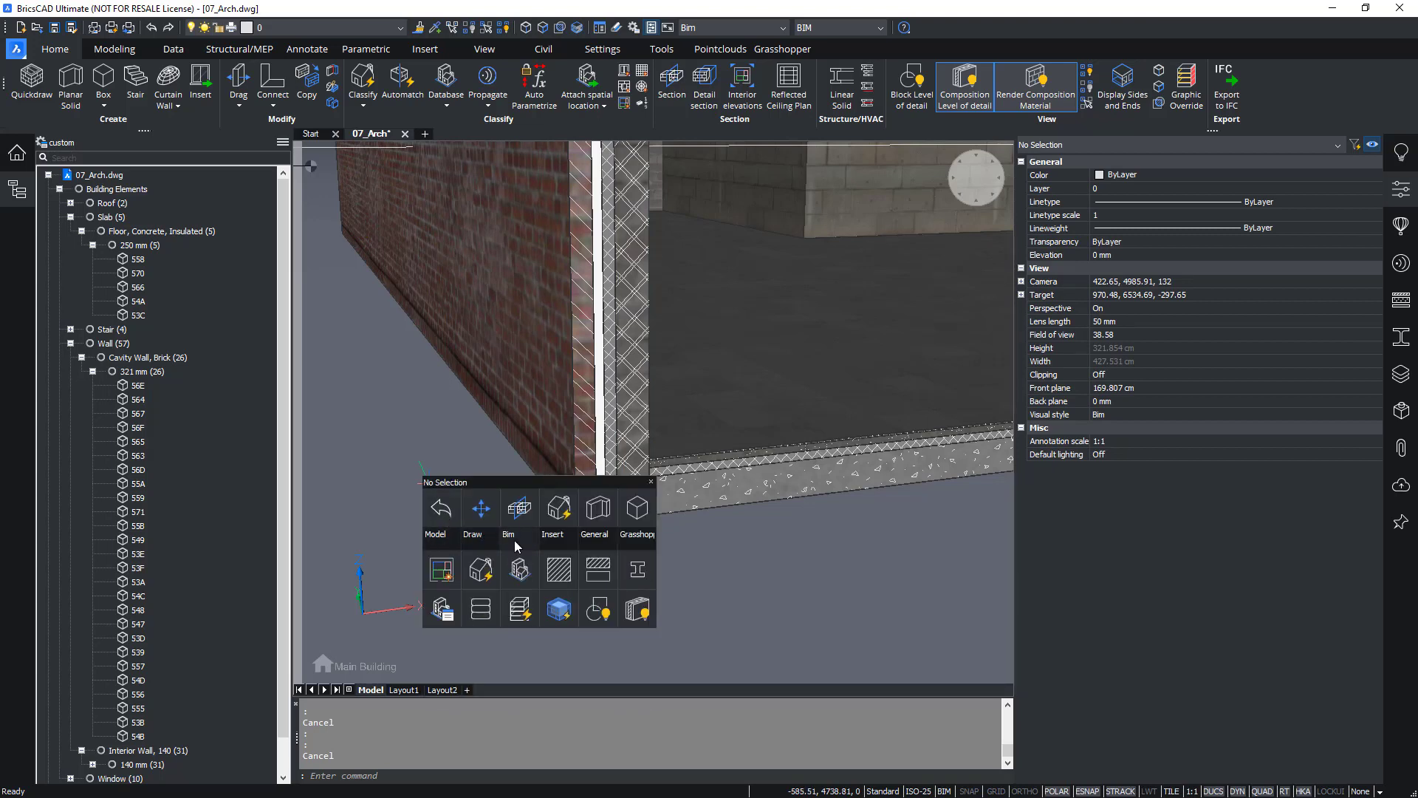
click(445, 611)
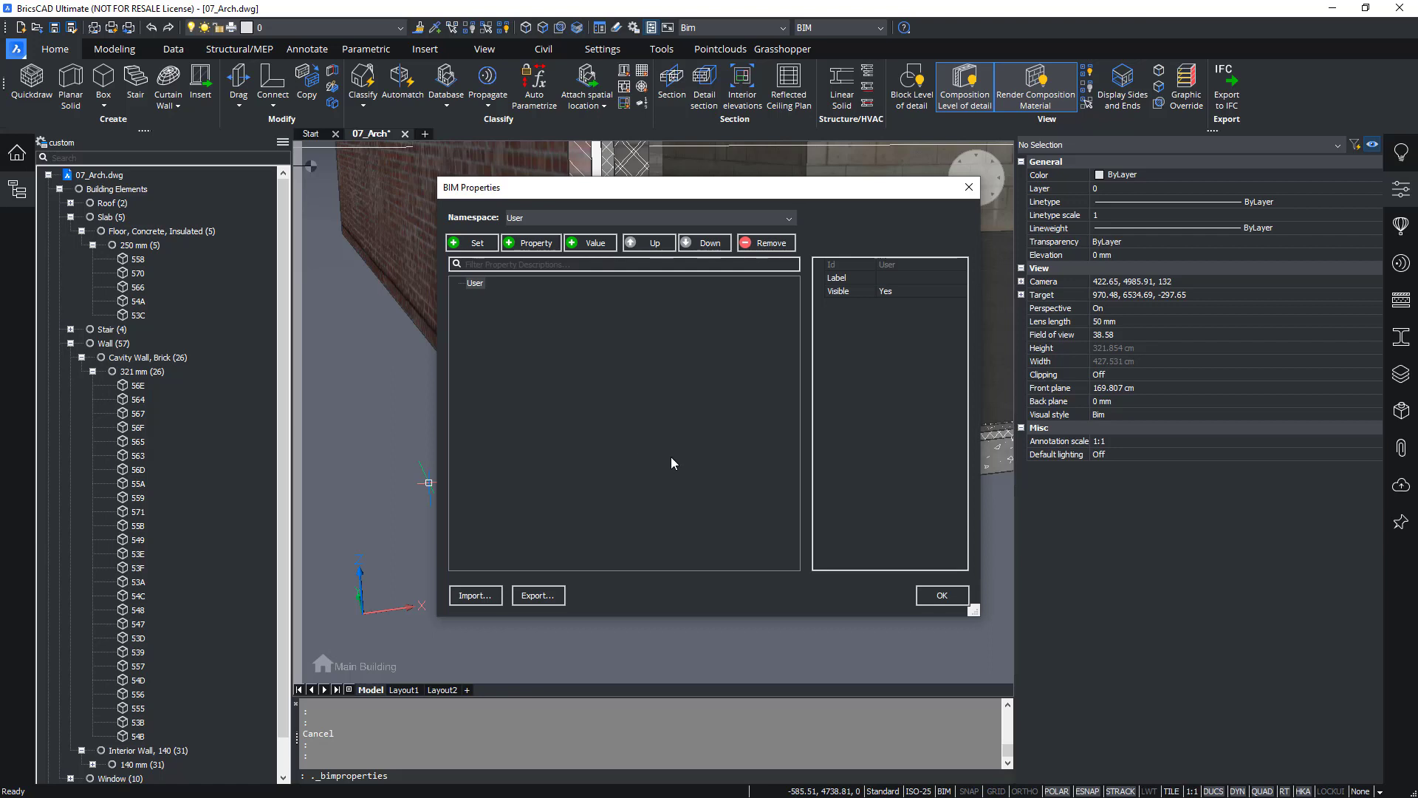
click(633, 218)
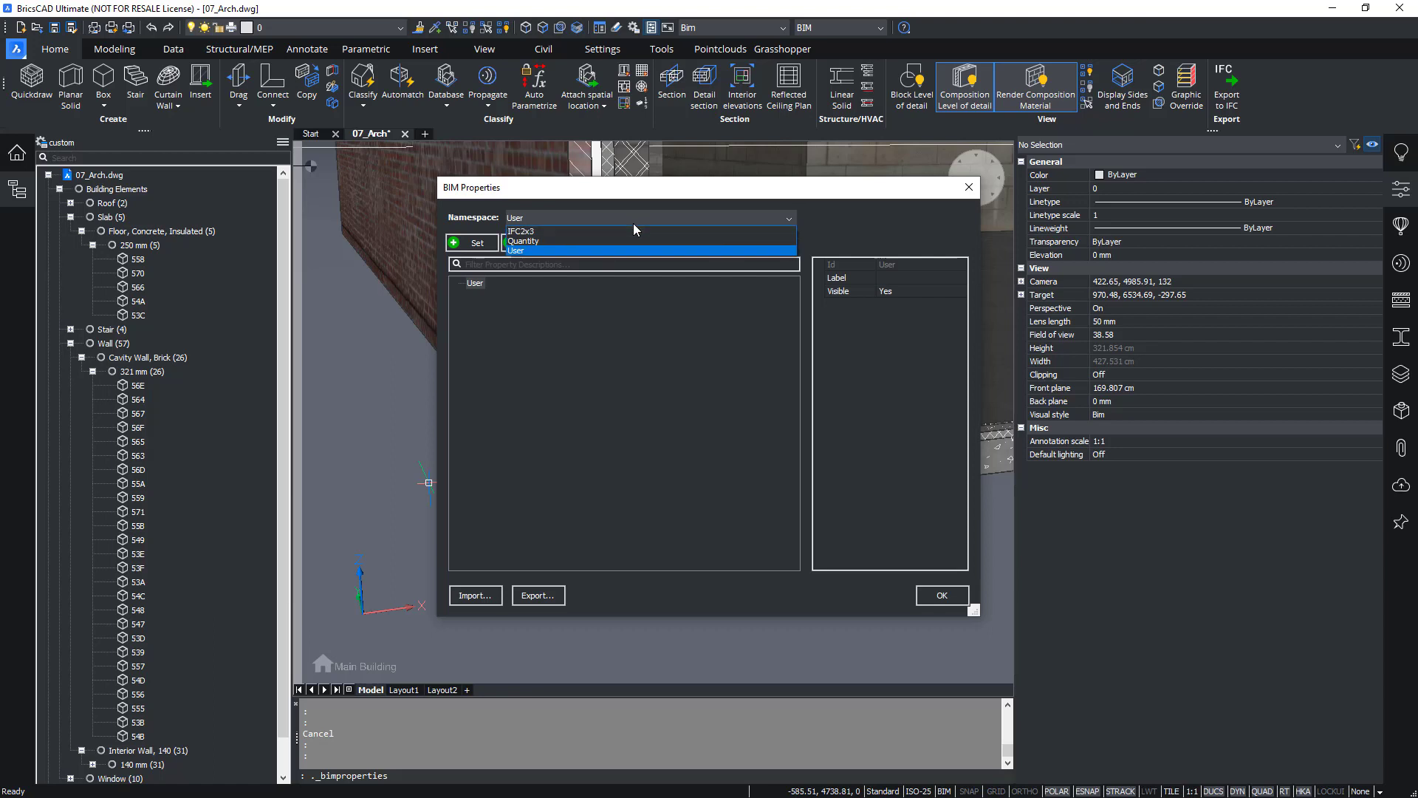
click(534, 251)
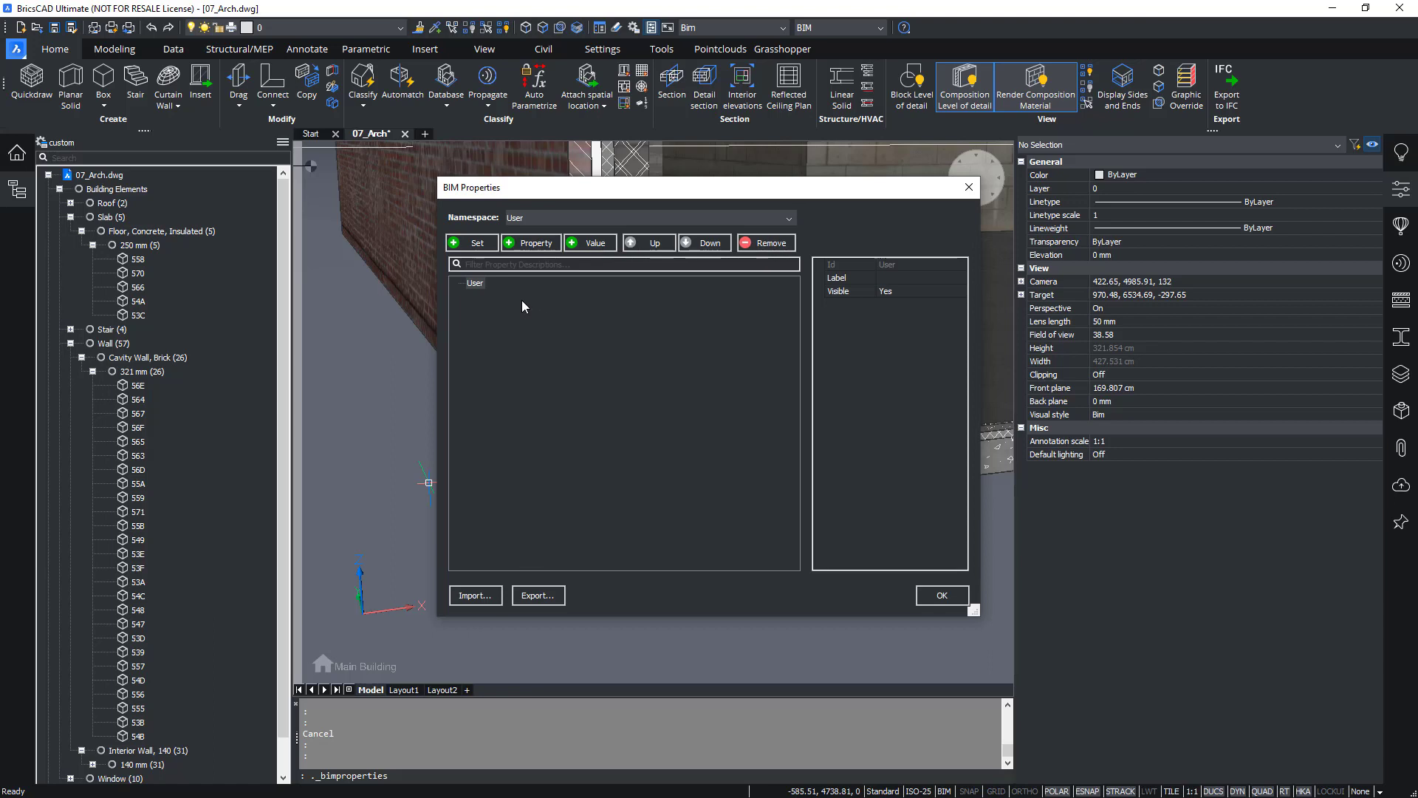
click(478, 244)
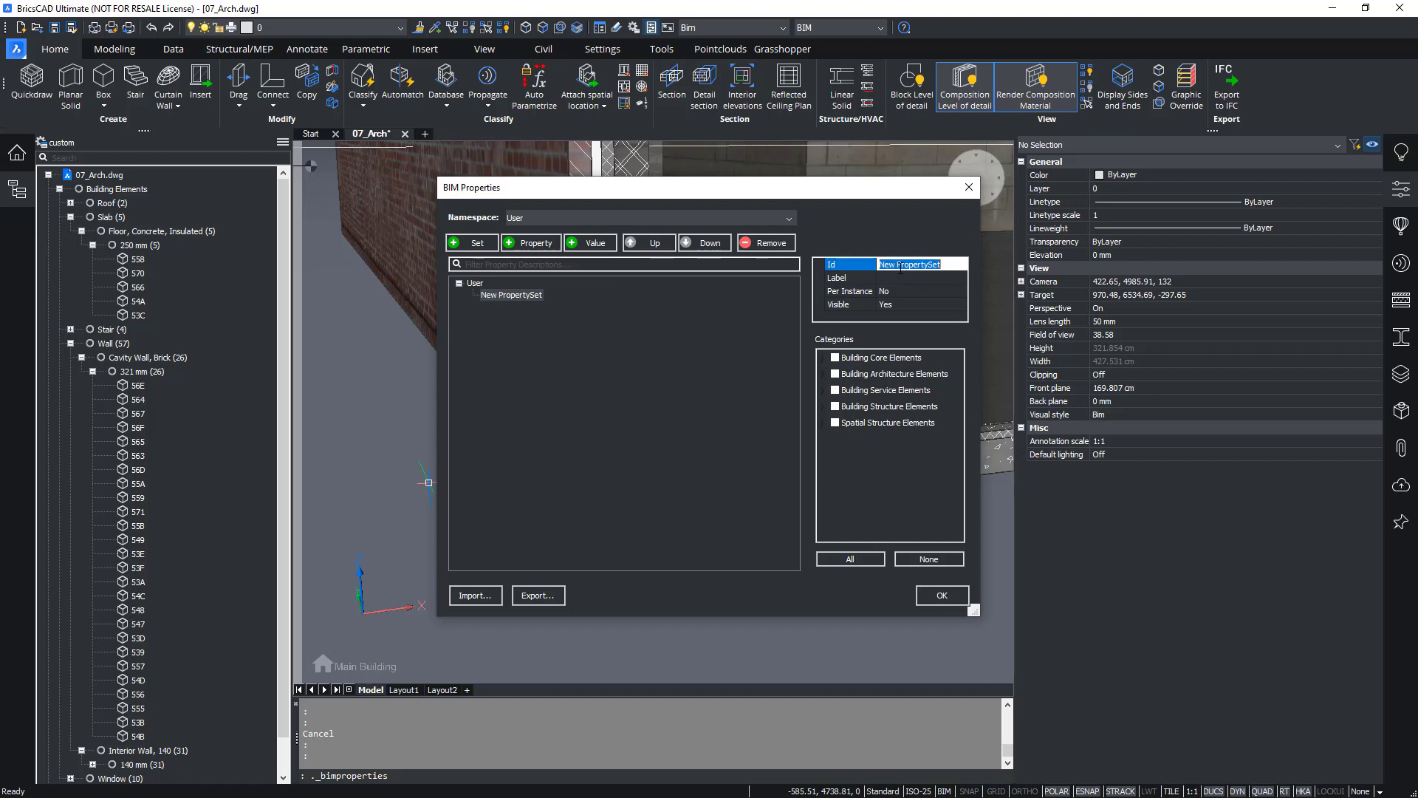
text(Custom Properties)
key(Return)
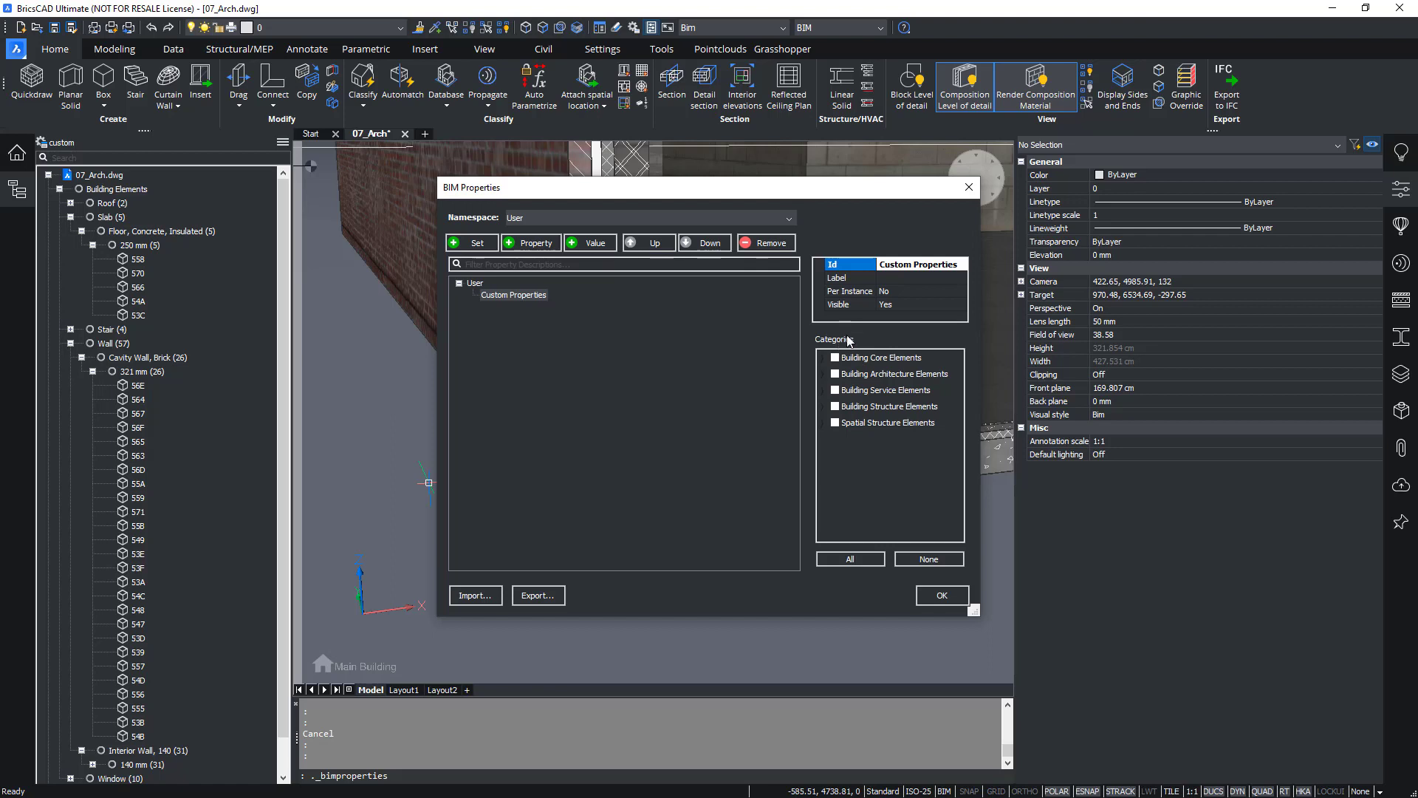
Assign the Custom Properties set to all element categories
click(824, 358)
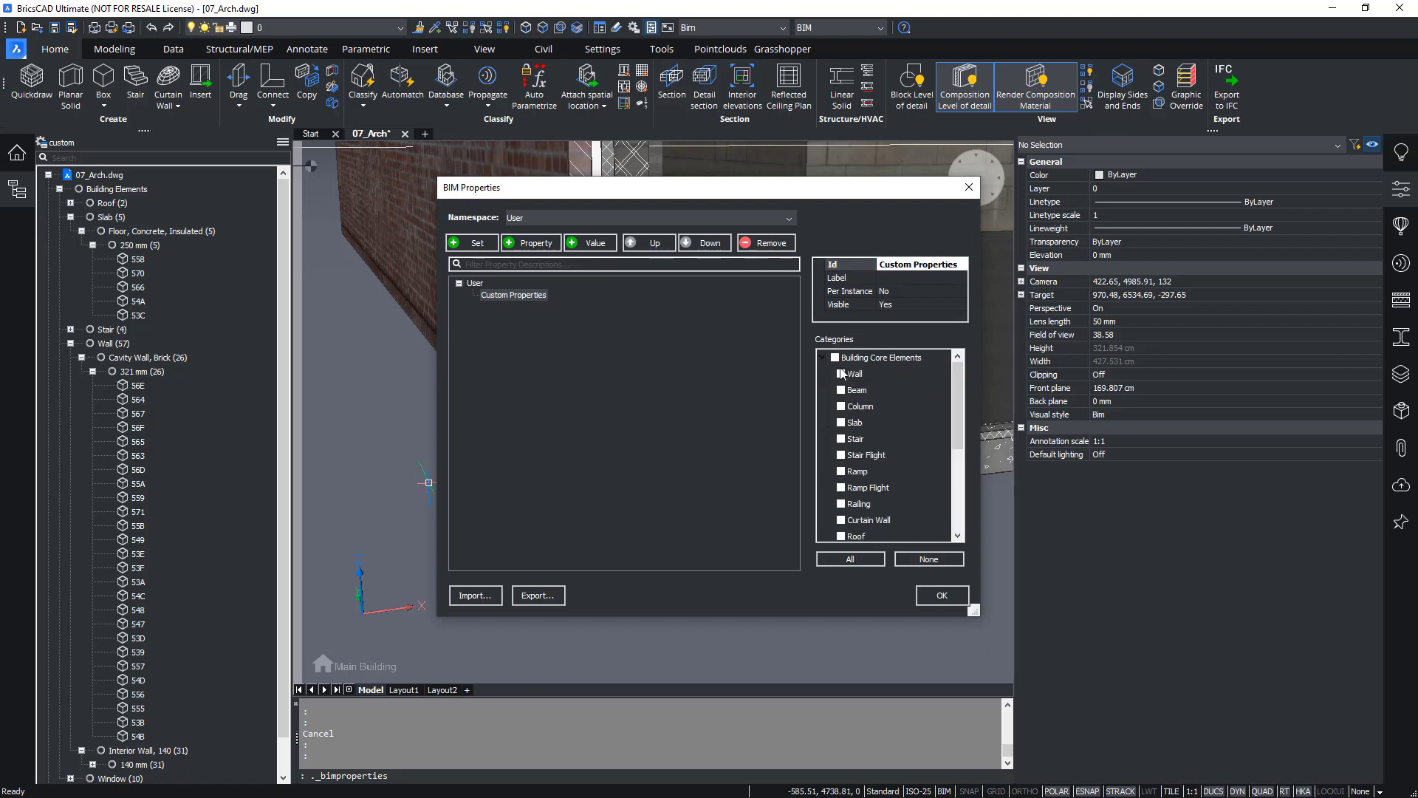
click(842, 375)
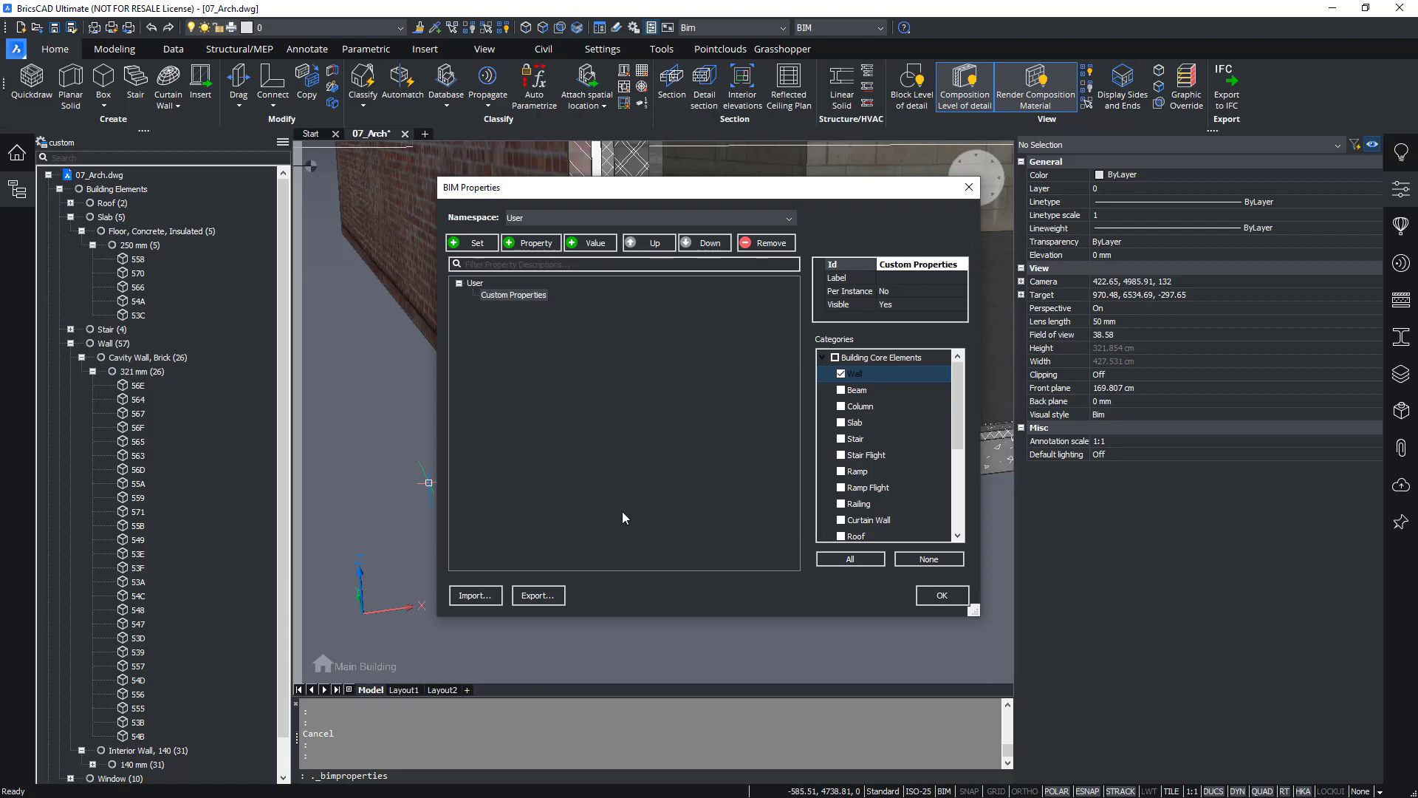
click(850, 559)
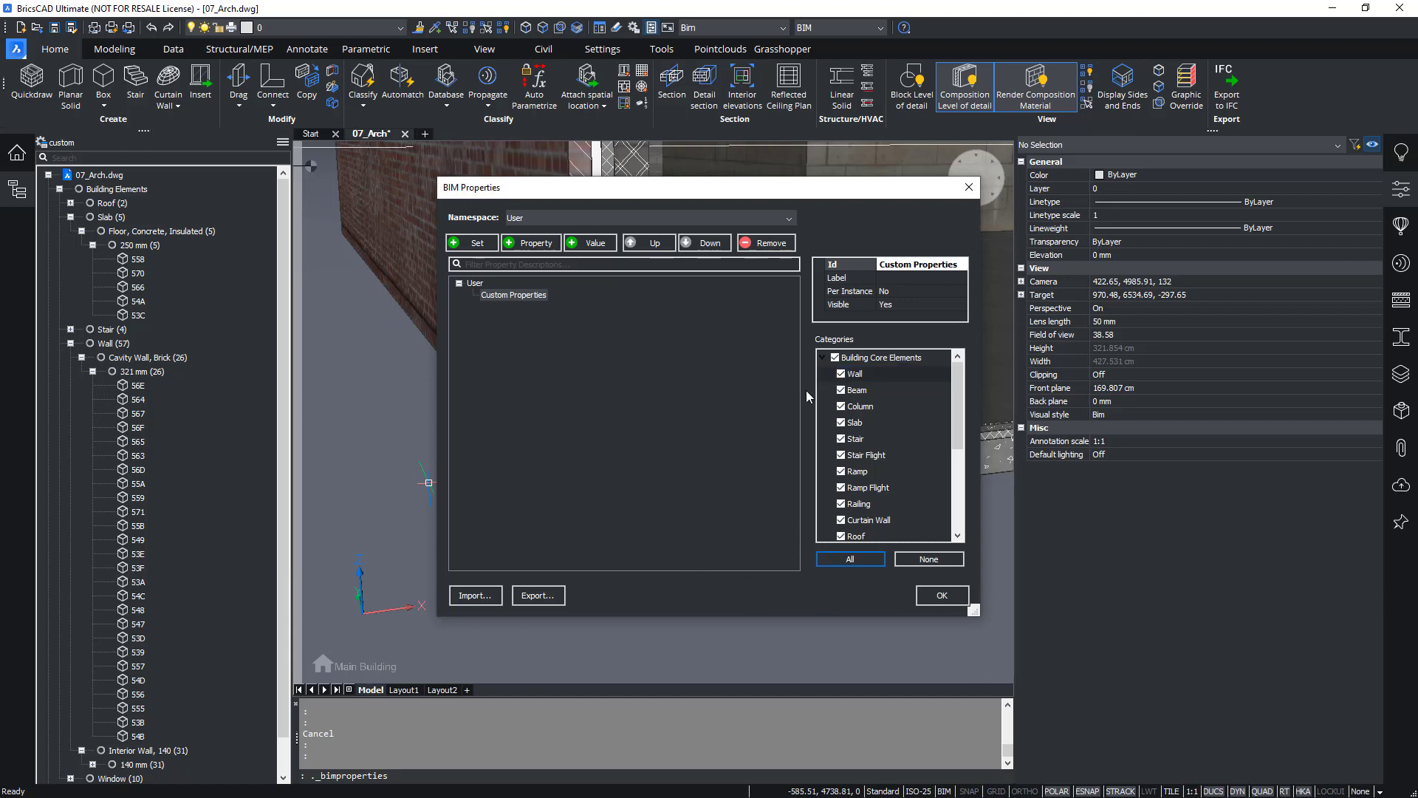
click(857, 308)
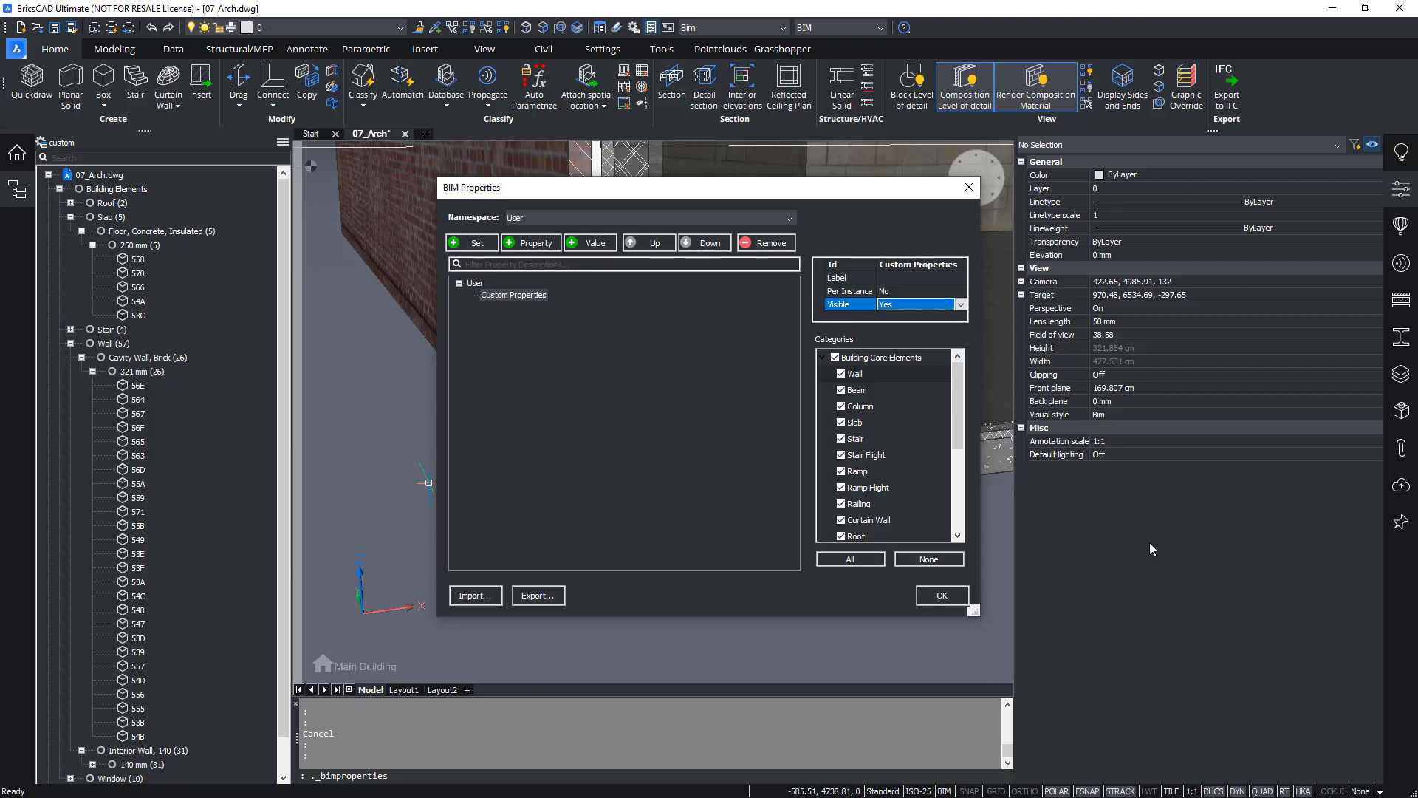
Add a property named Cost to the Custom Properties set
click(515, 297)
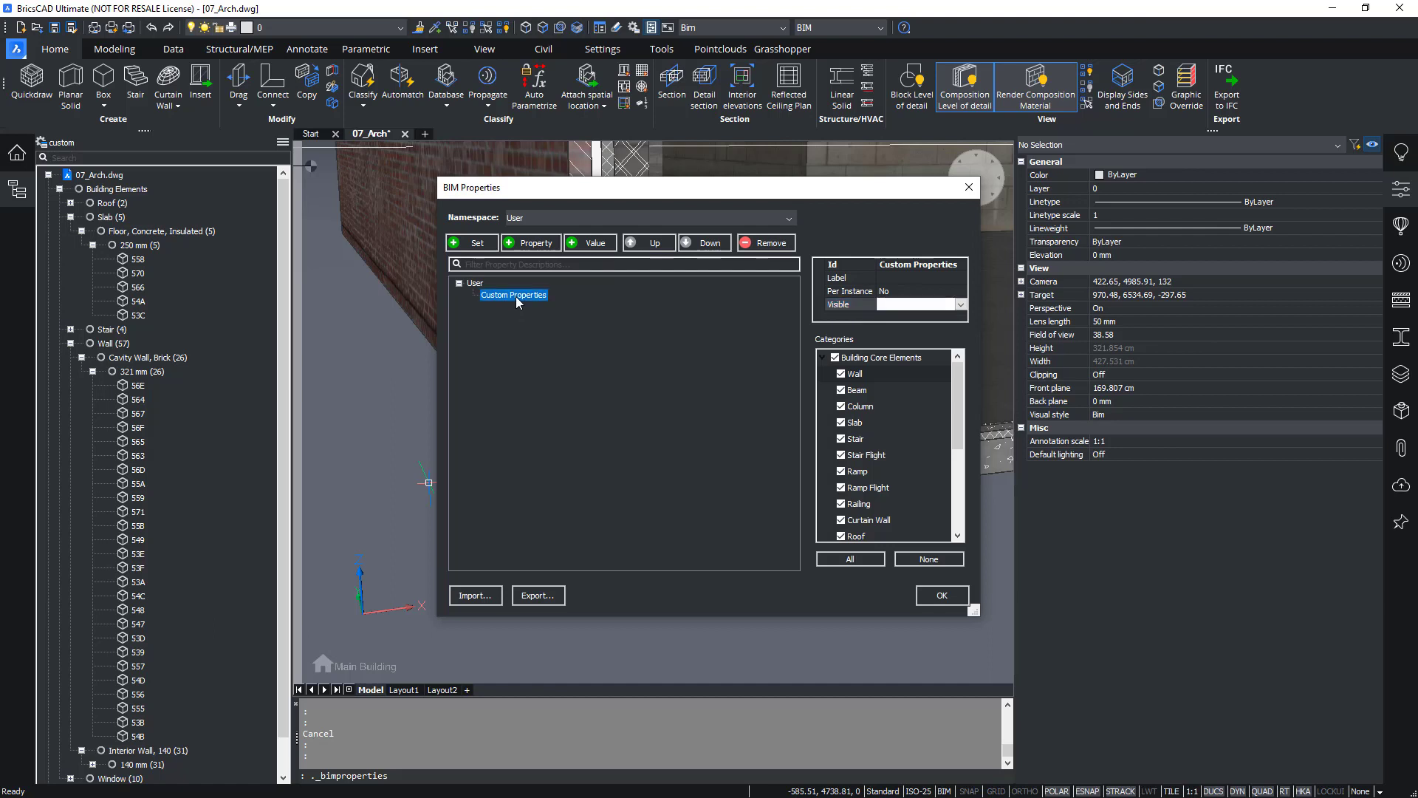
click(535, 244)
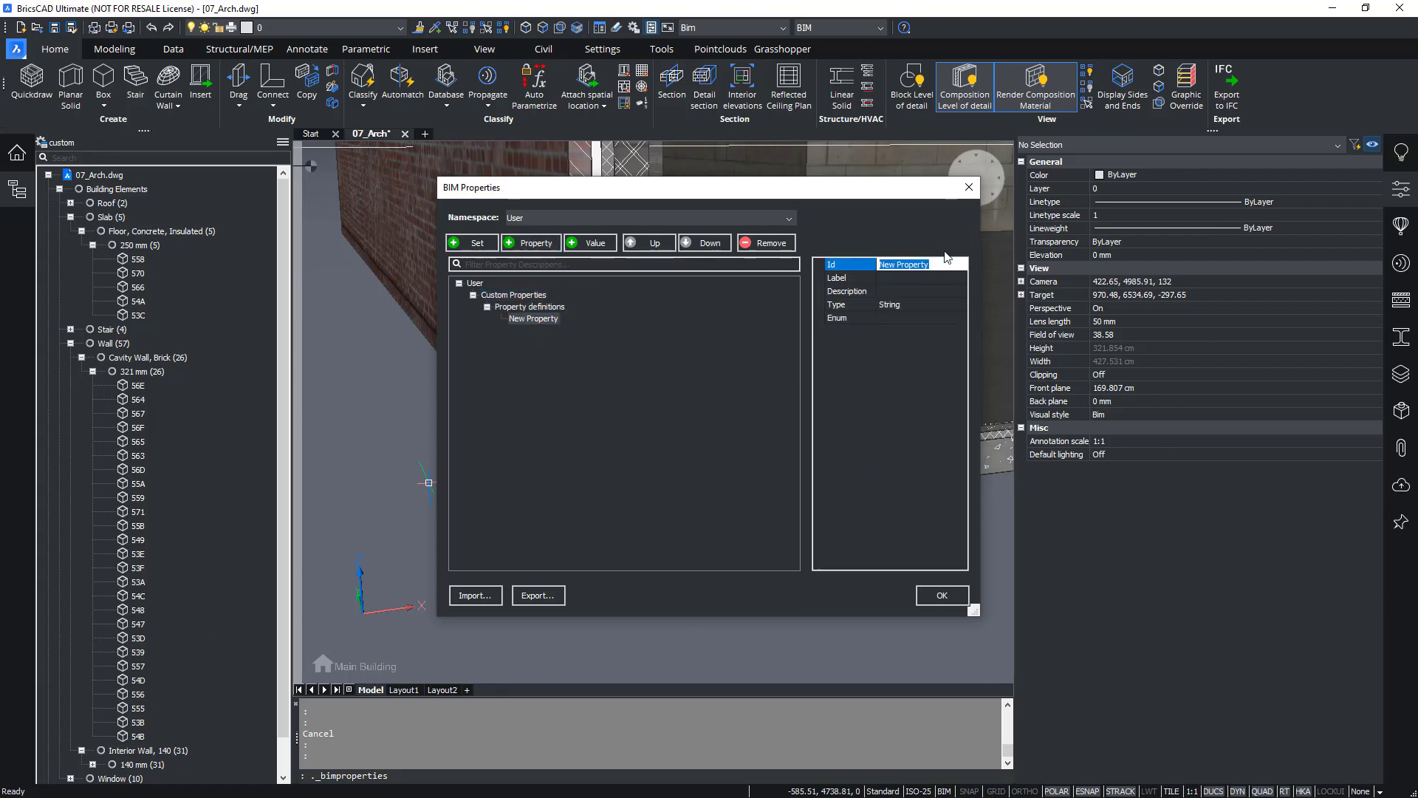
text(Cost)
click(521, 321)
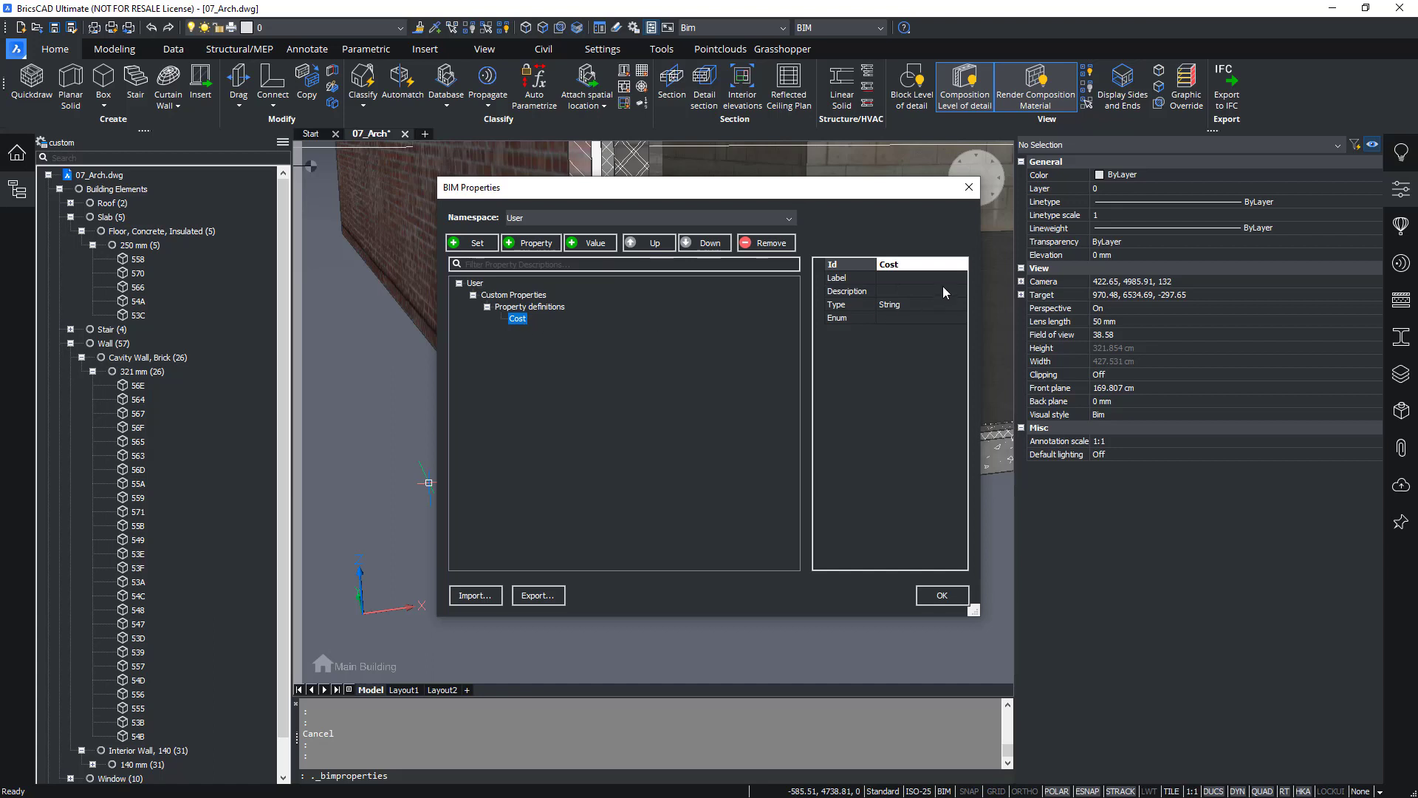
Try the Boolean, Integer, Real and String data types for the Cost property and check its Enum option
click(912, 304)
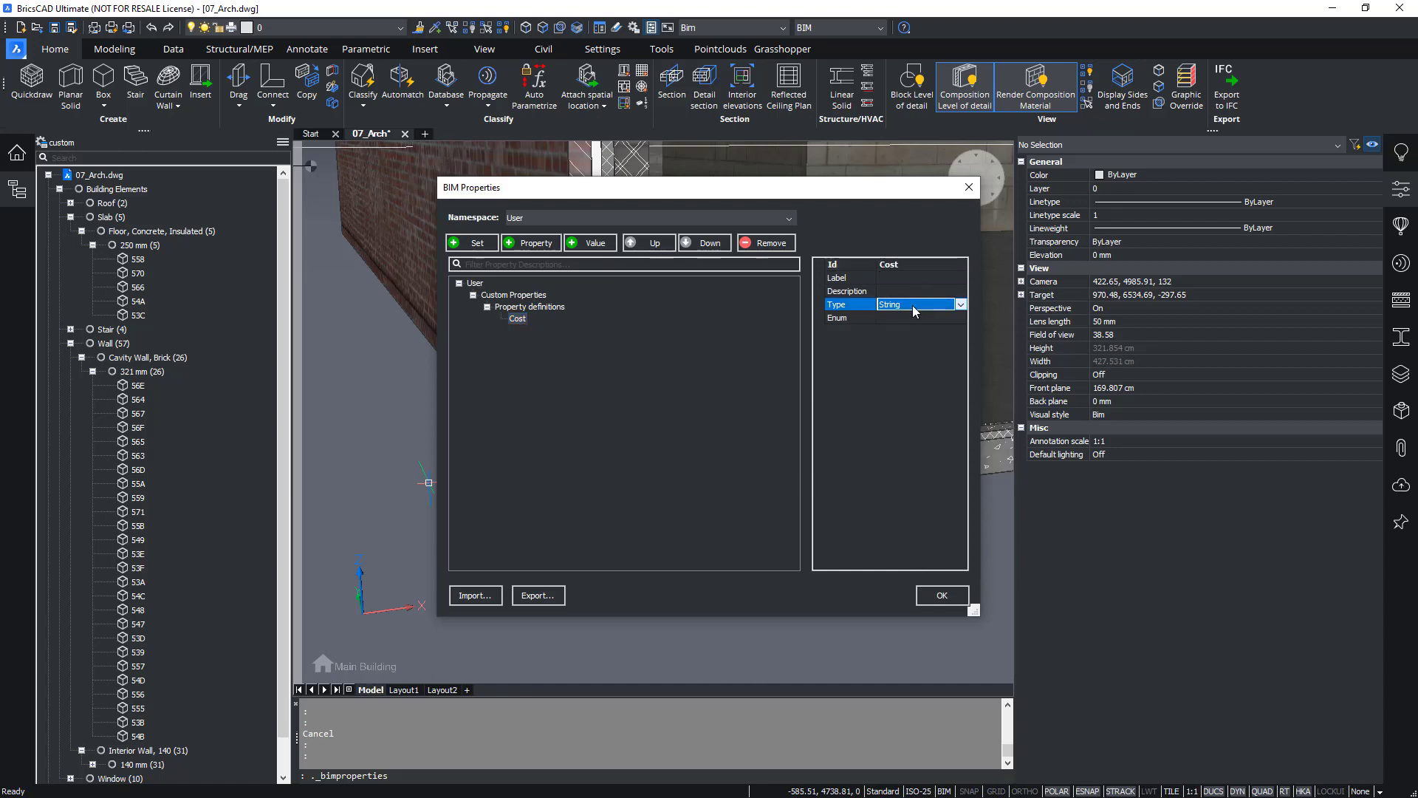
click(913, 305)
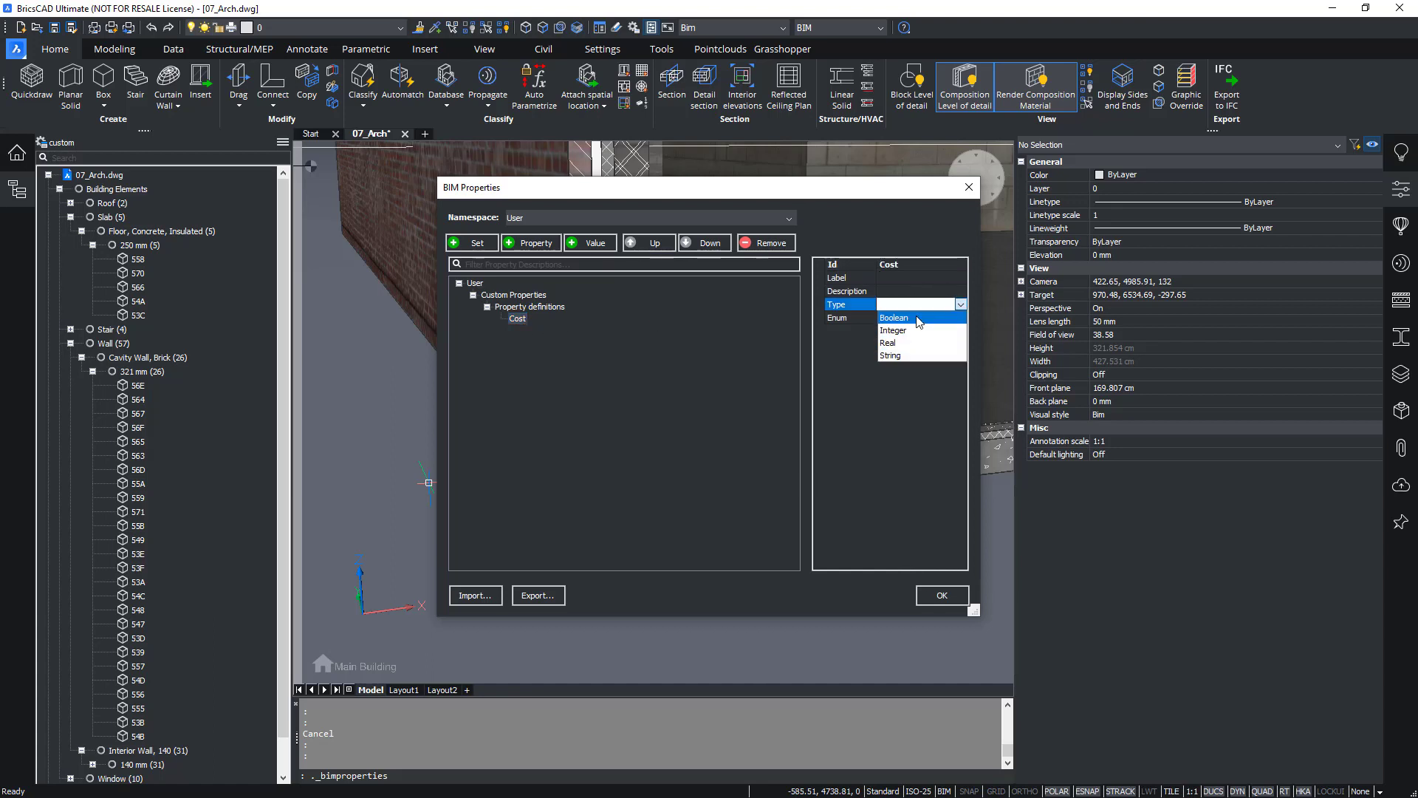
click(916, 319)
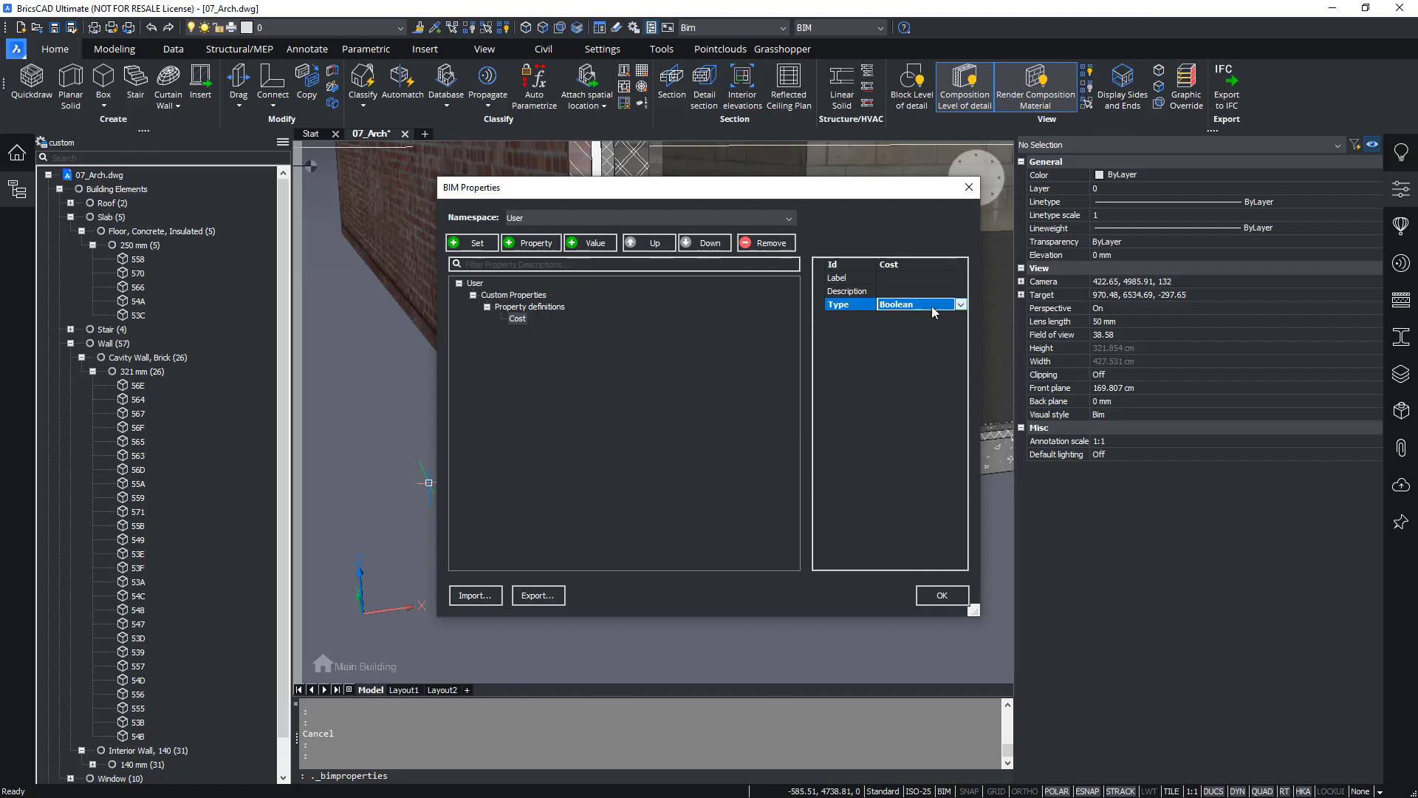
click(933, 306)
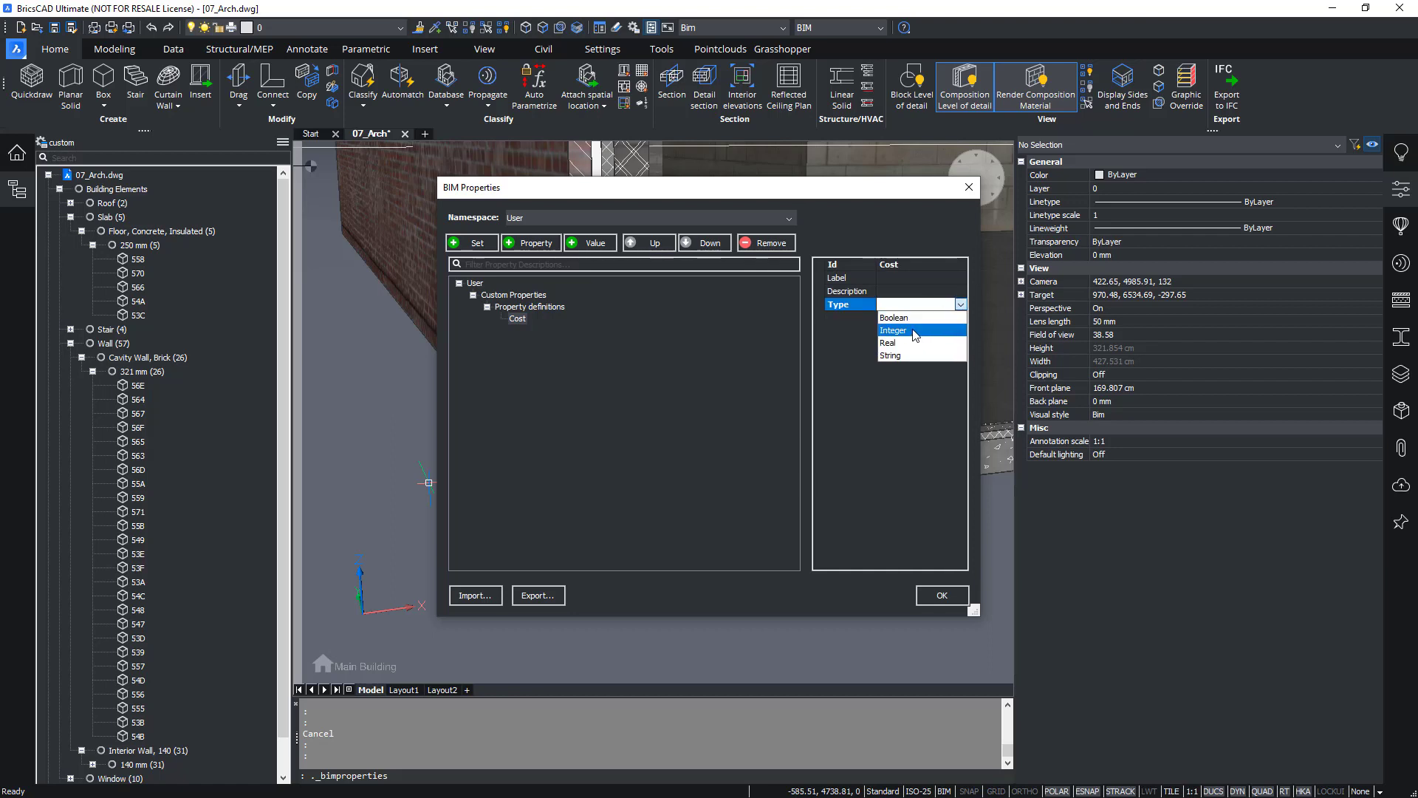
click(913, 330)
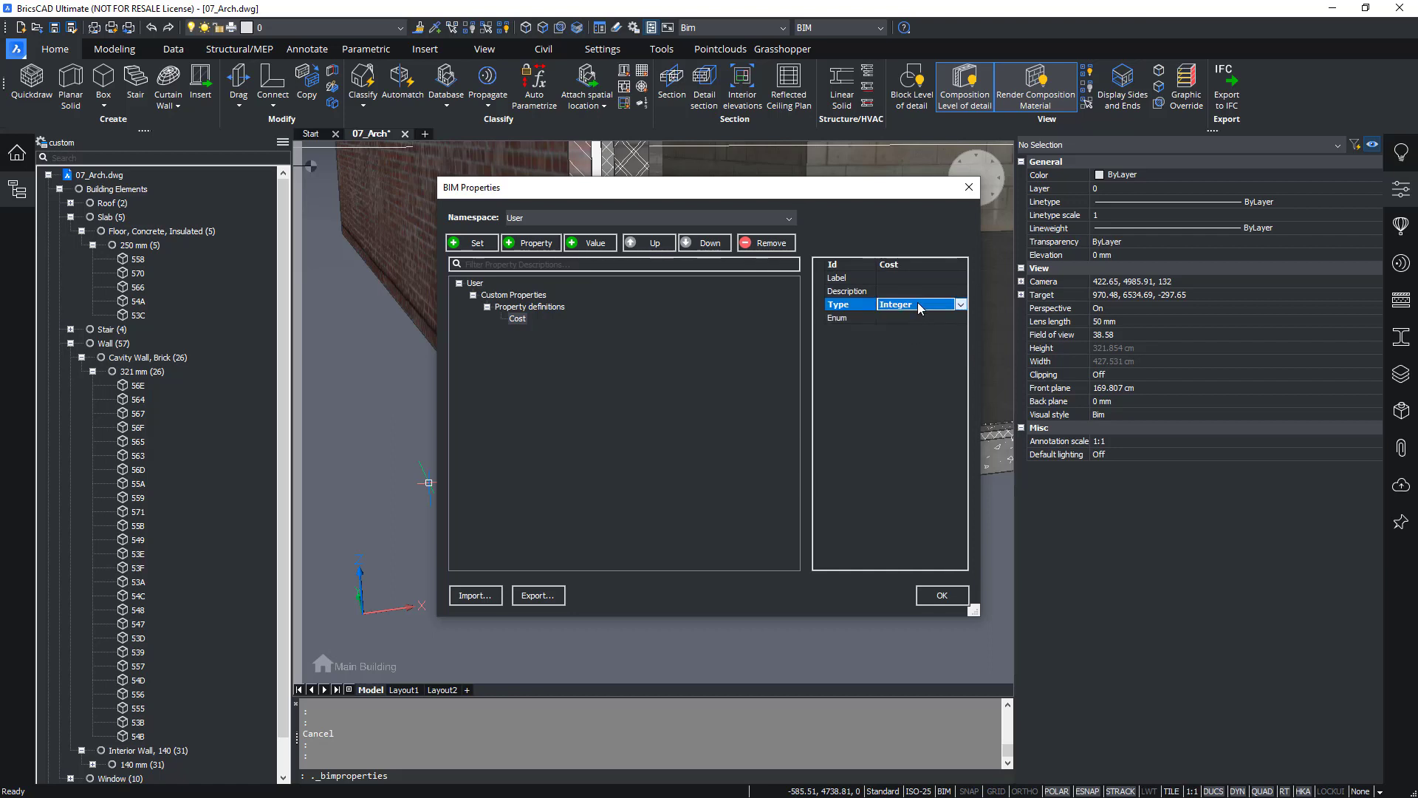
click(920, 306)
click(910, 343)
click(919, 311)
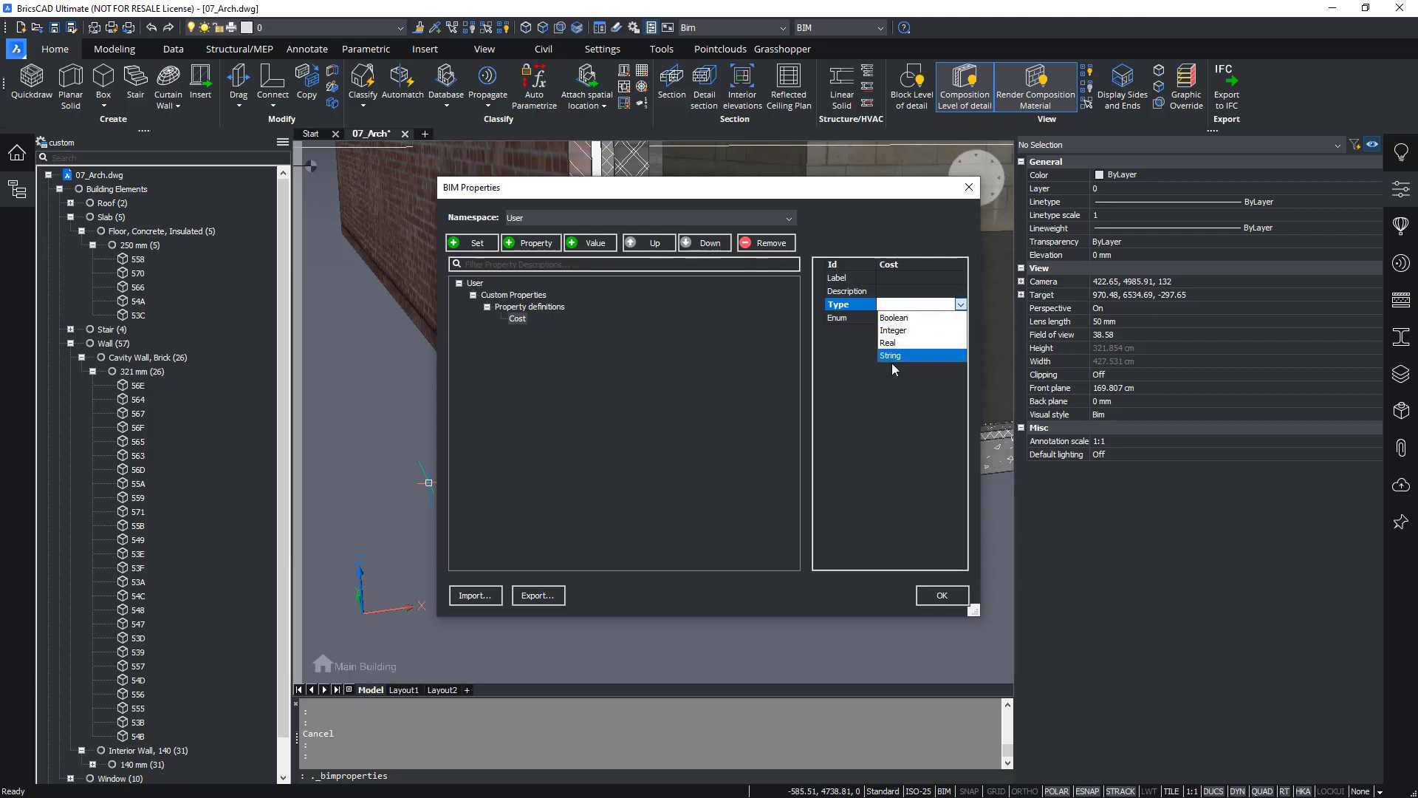
click(896, 357)
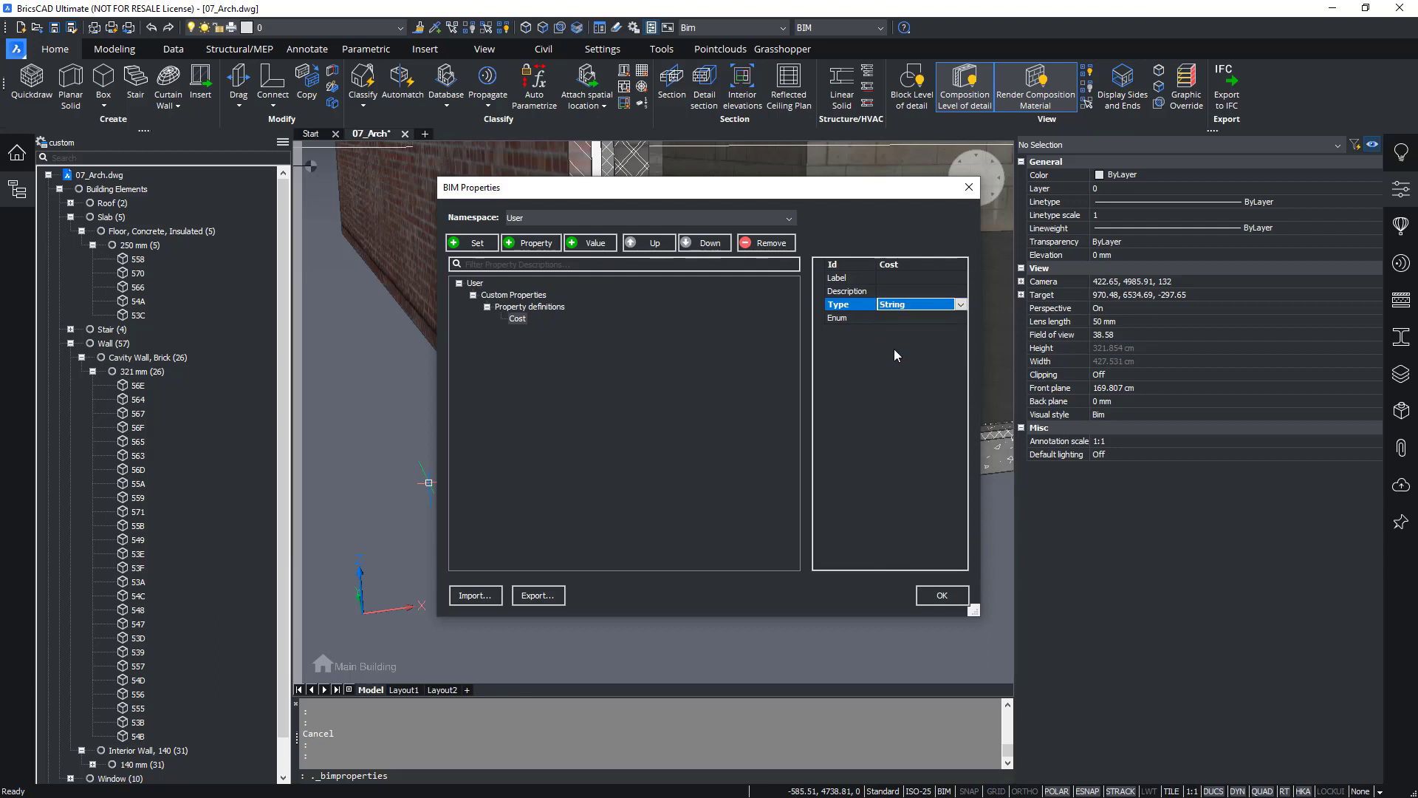
click(917, 318)
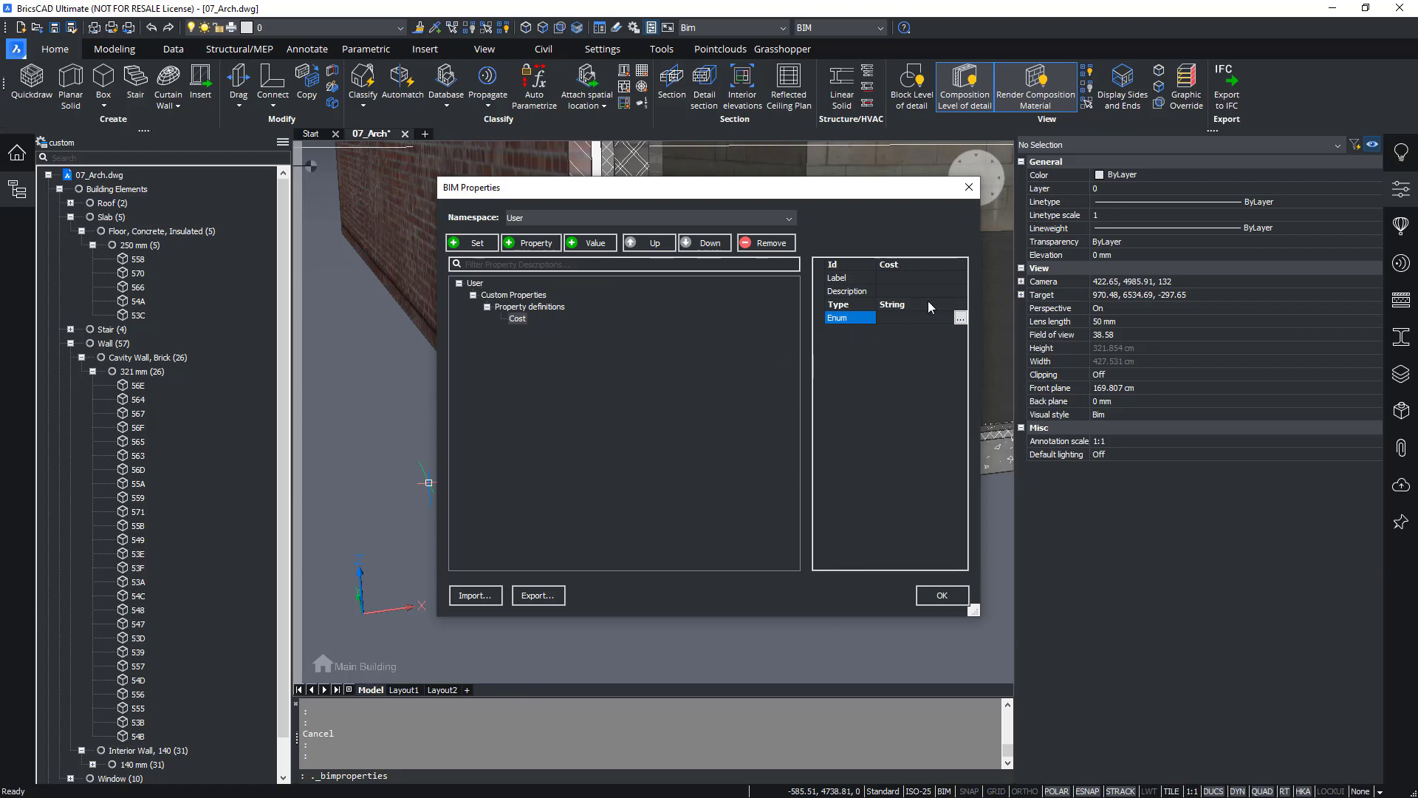
Set the data type of the Cost property to Real
click(909, 303)
click(909, 304)
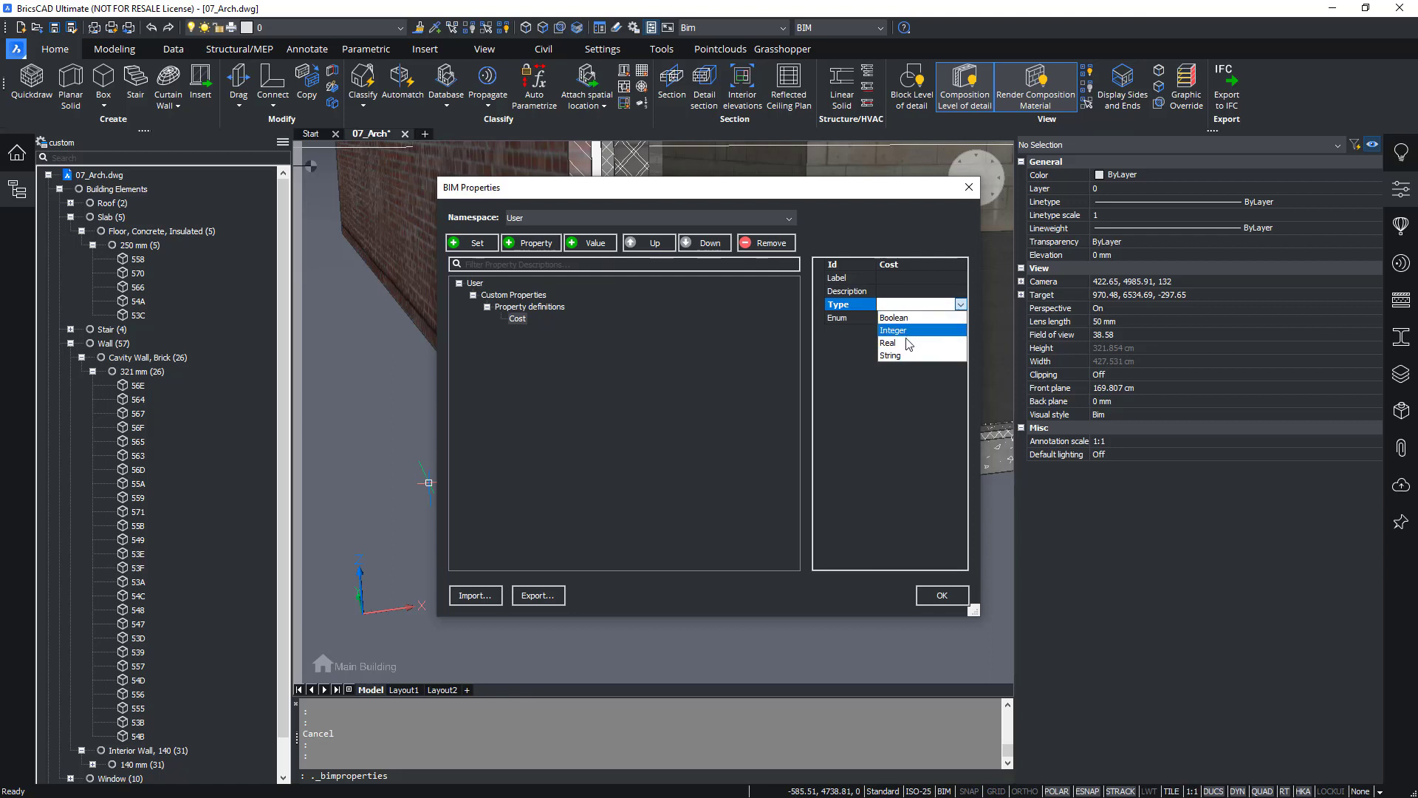
click(905, 339)
click(744, 383)
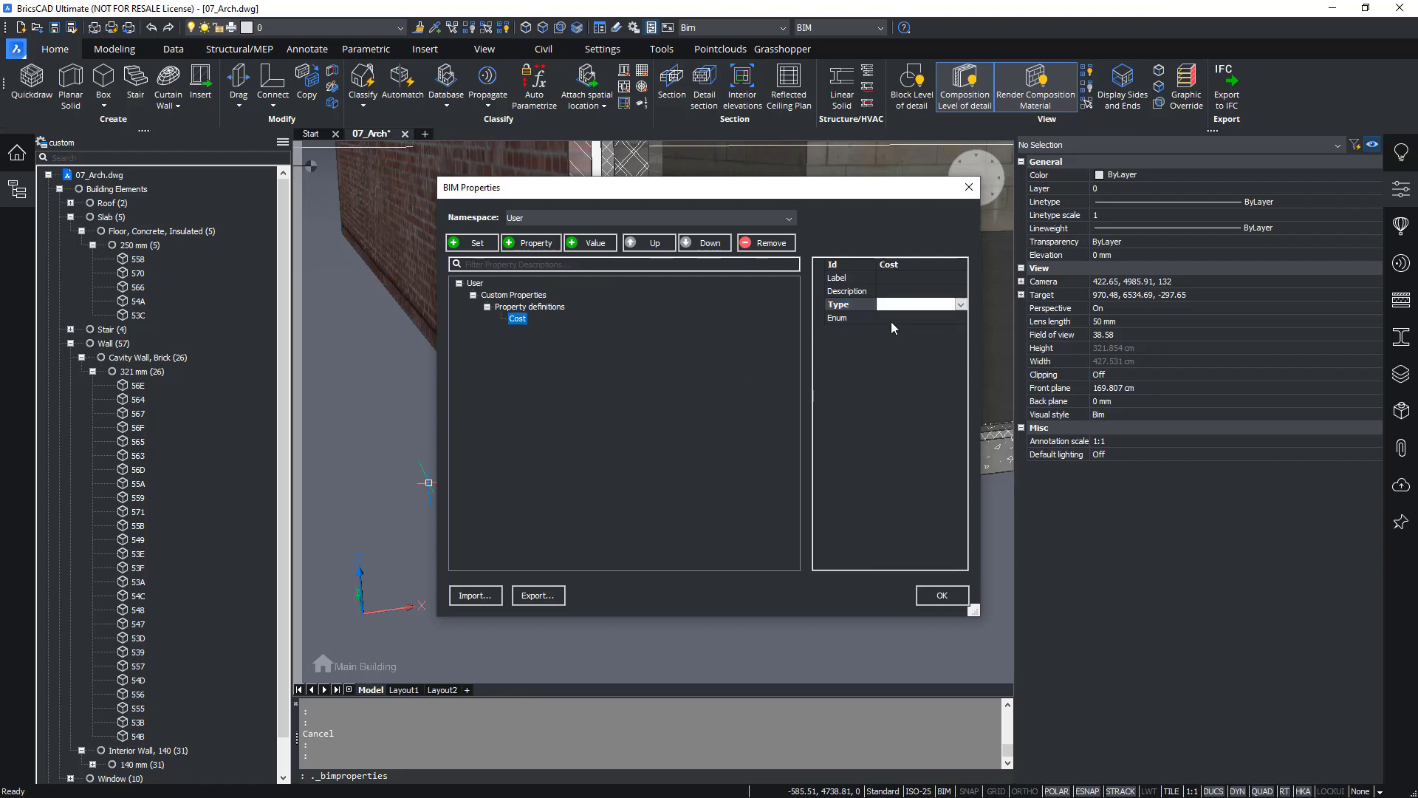
click(909, 304)
click(904, 339)
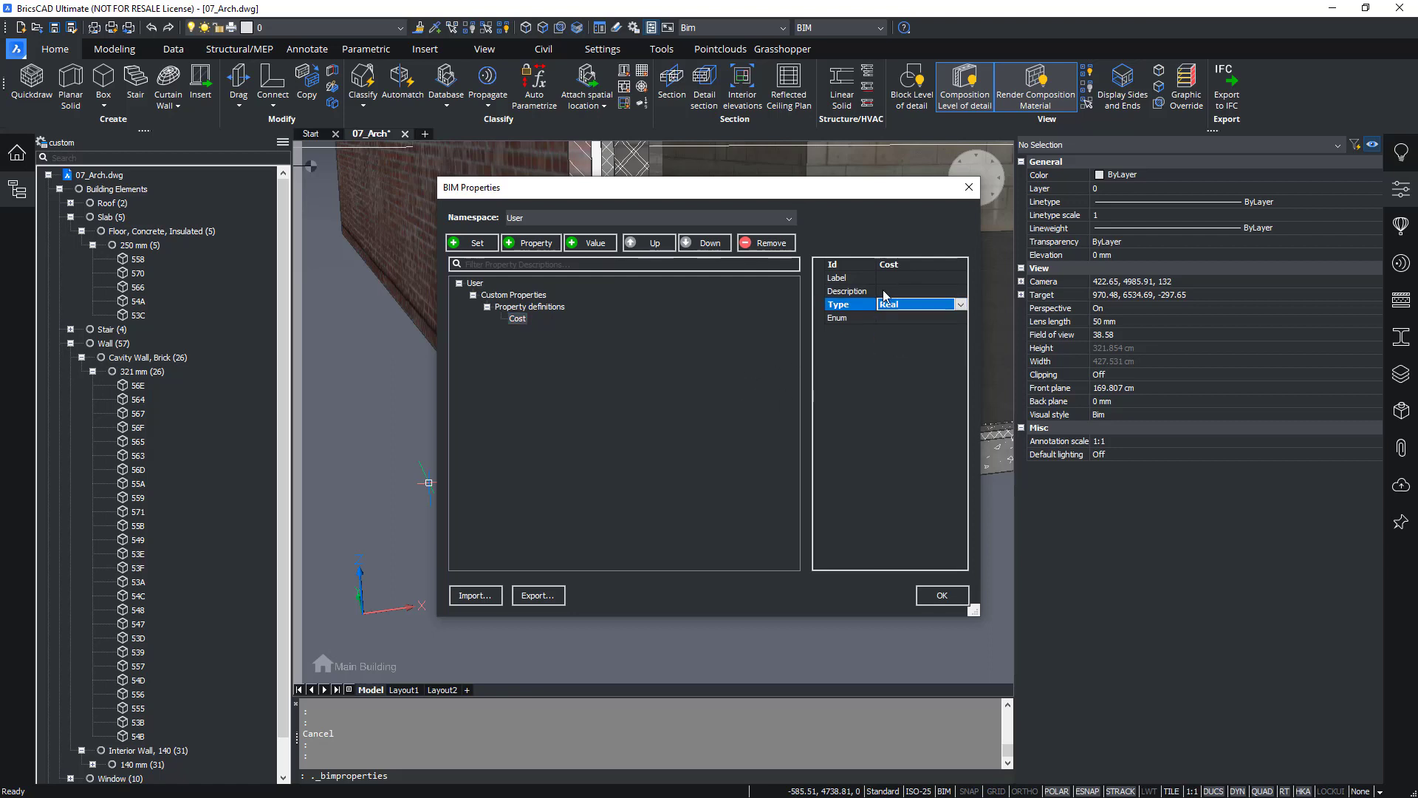
Add a second property named Manufacturer to the Custom Properties set and apply the property definitions
click(887, 278)
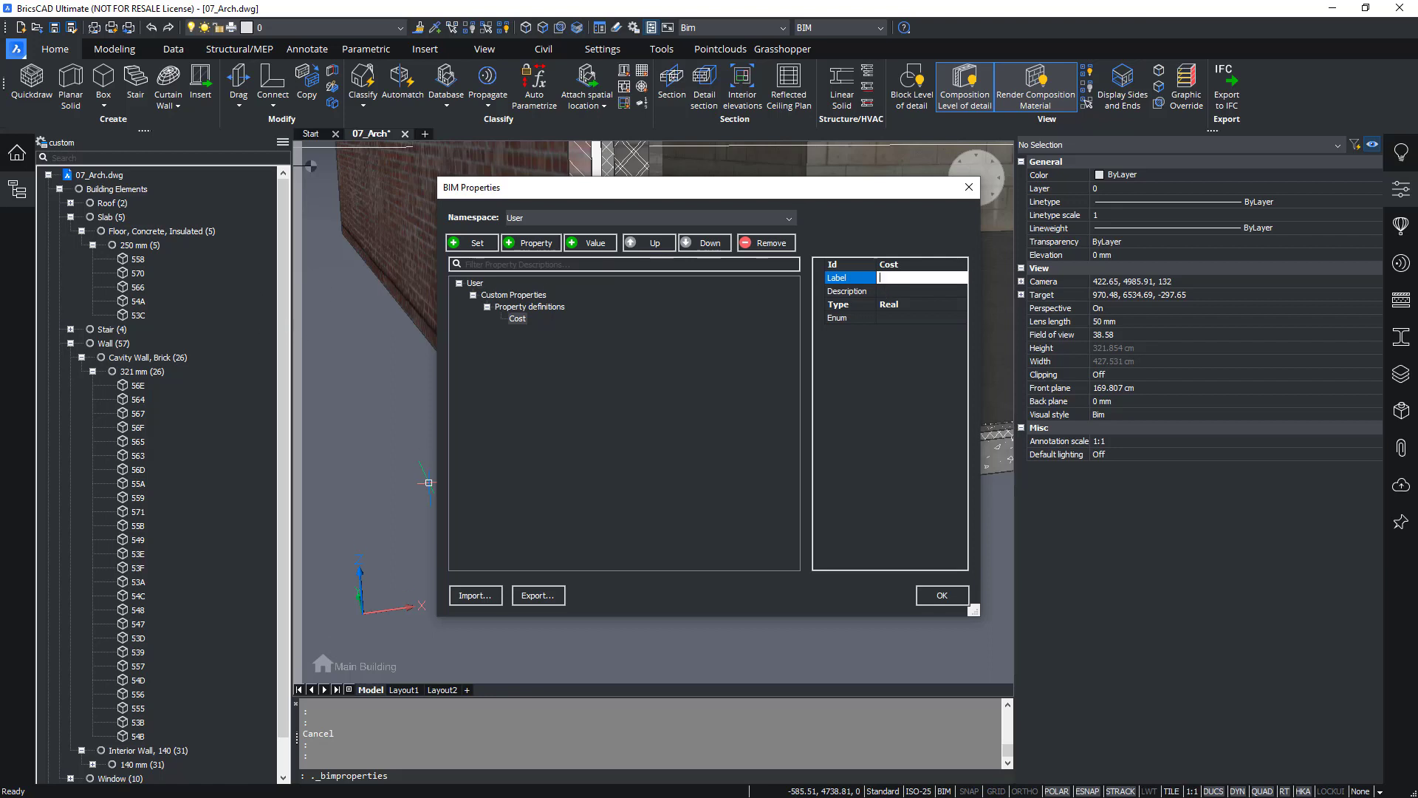
click(535, 308)
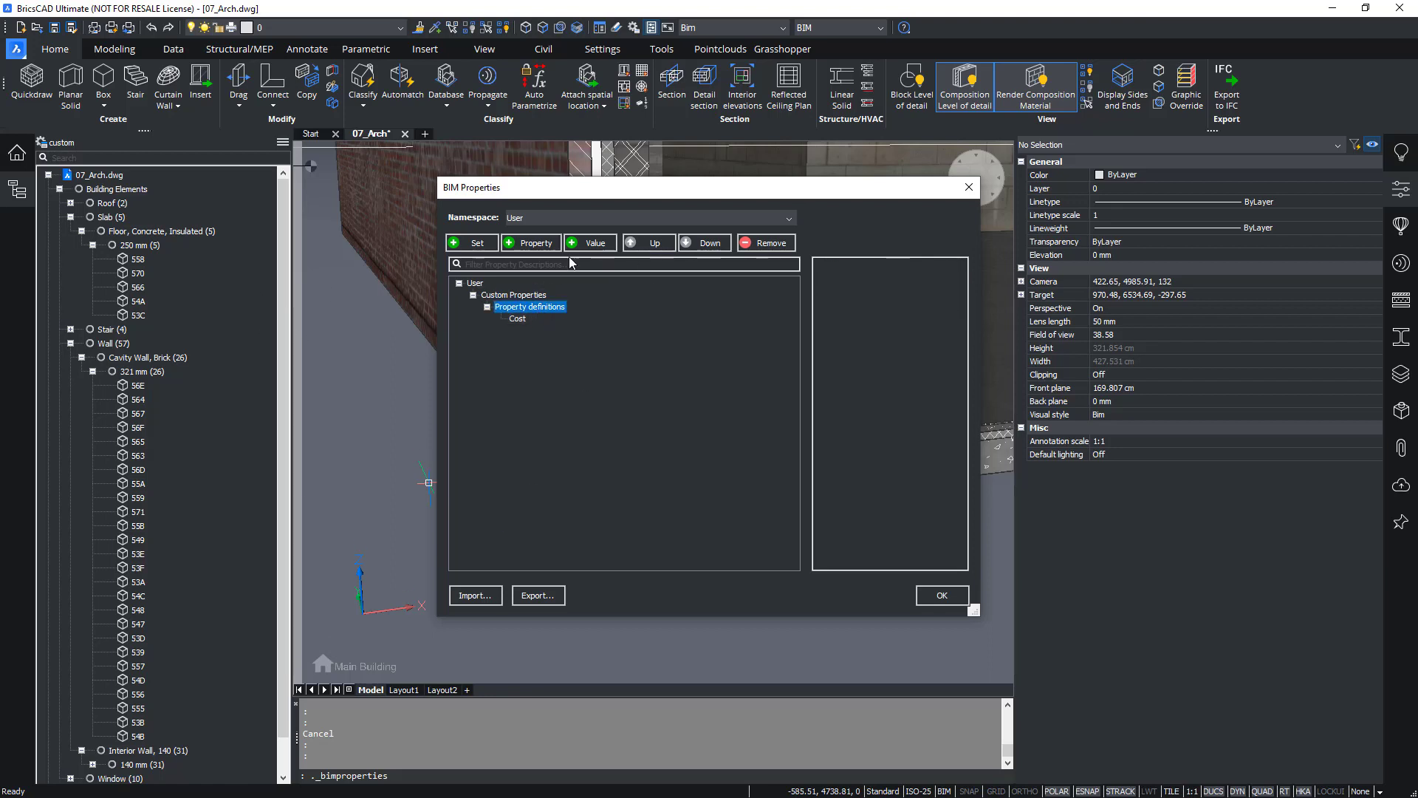
click(531, 243)
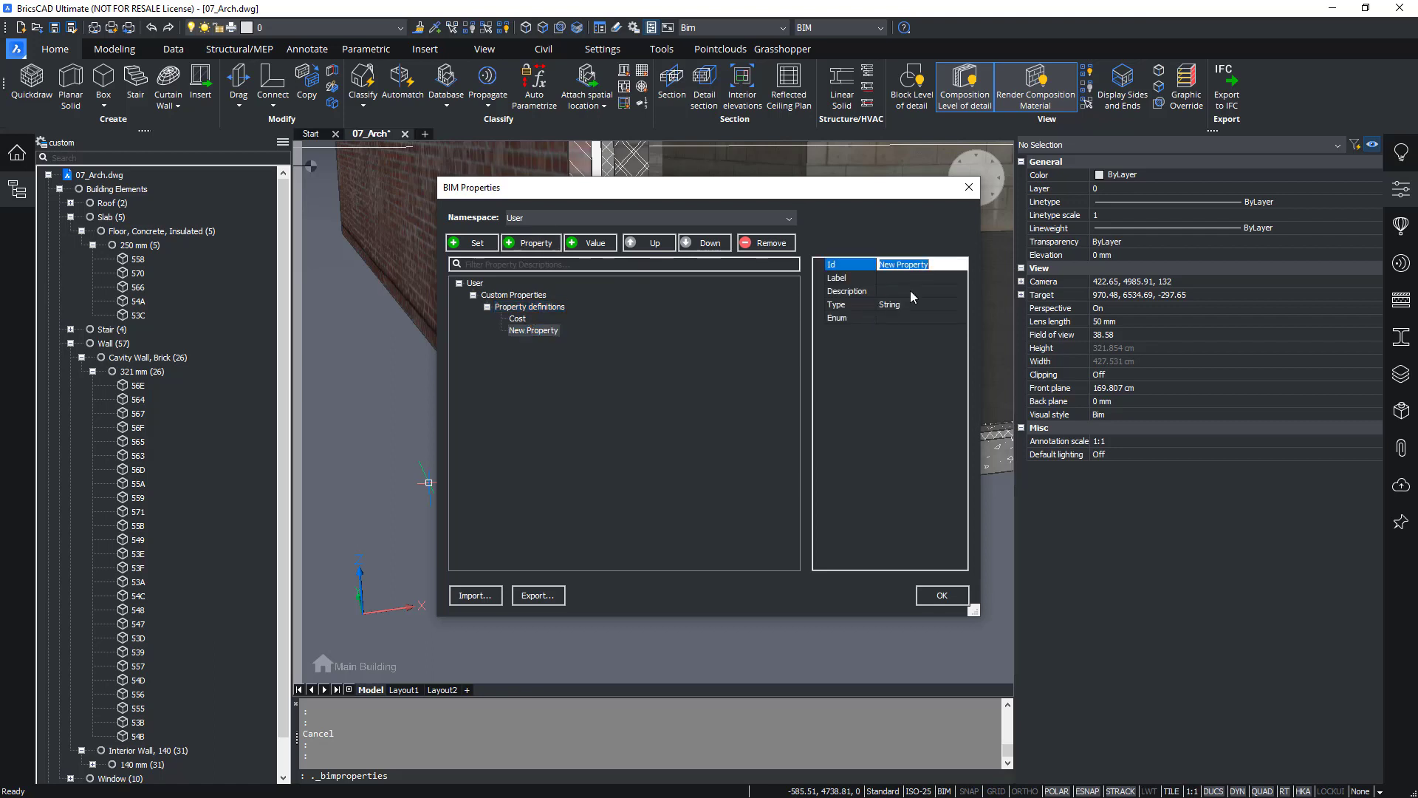
text(Manufacturer)
key(Return)
click(942, 595)
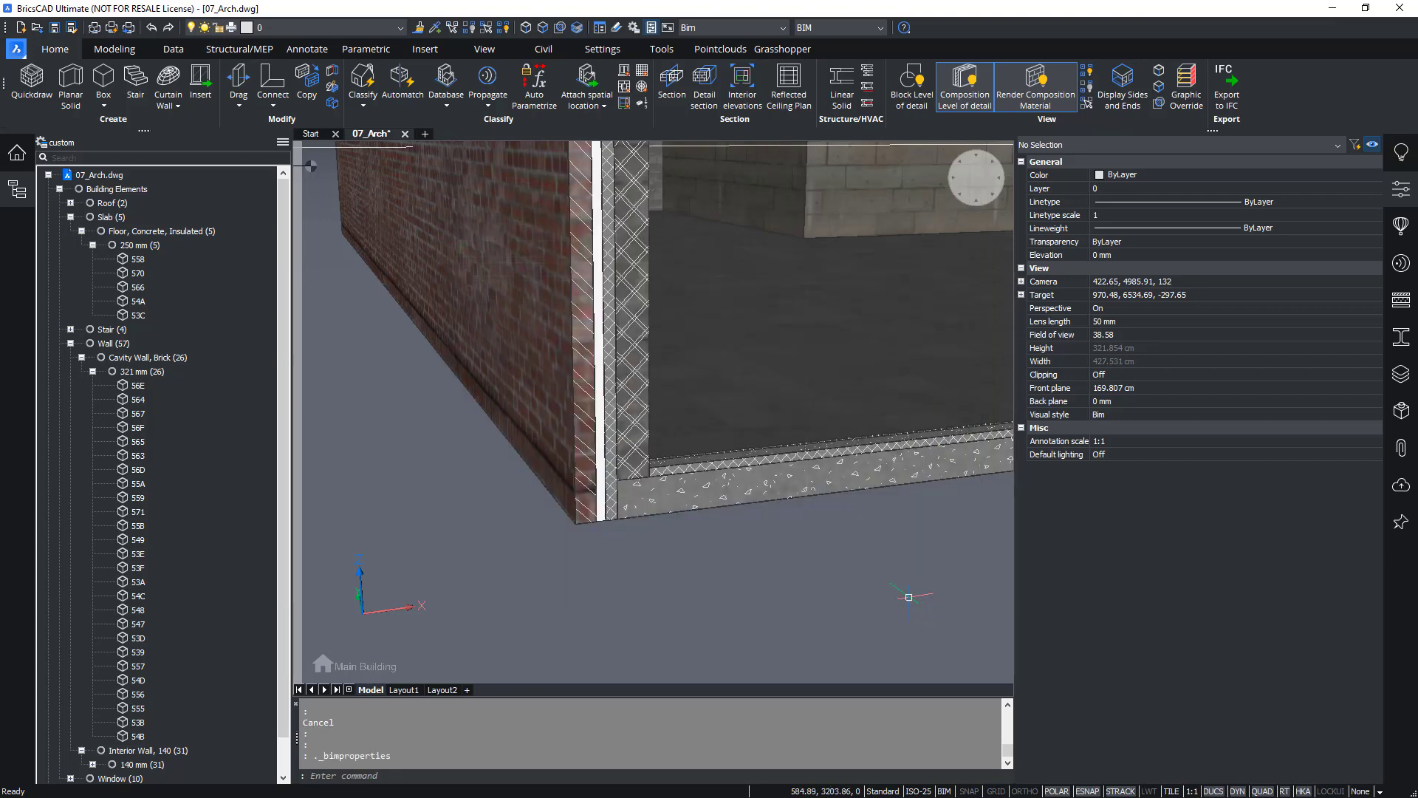
Set the brick cavity wall's custom Cost to 2000.5 and its Manufacturer to Bricsys
click(595, 412)
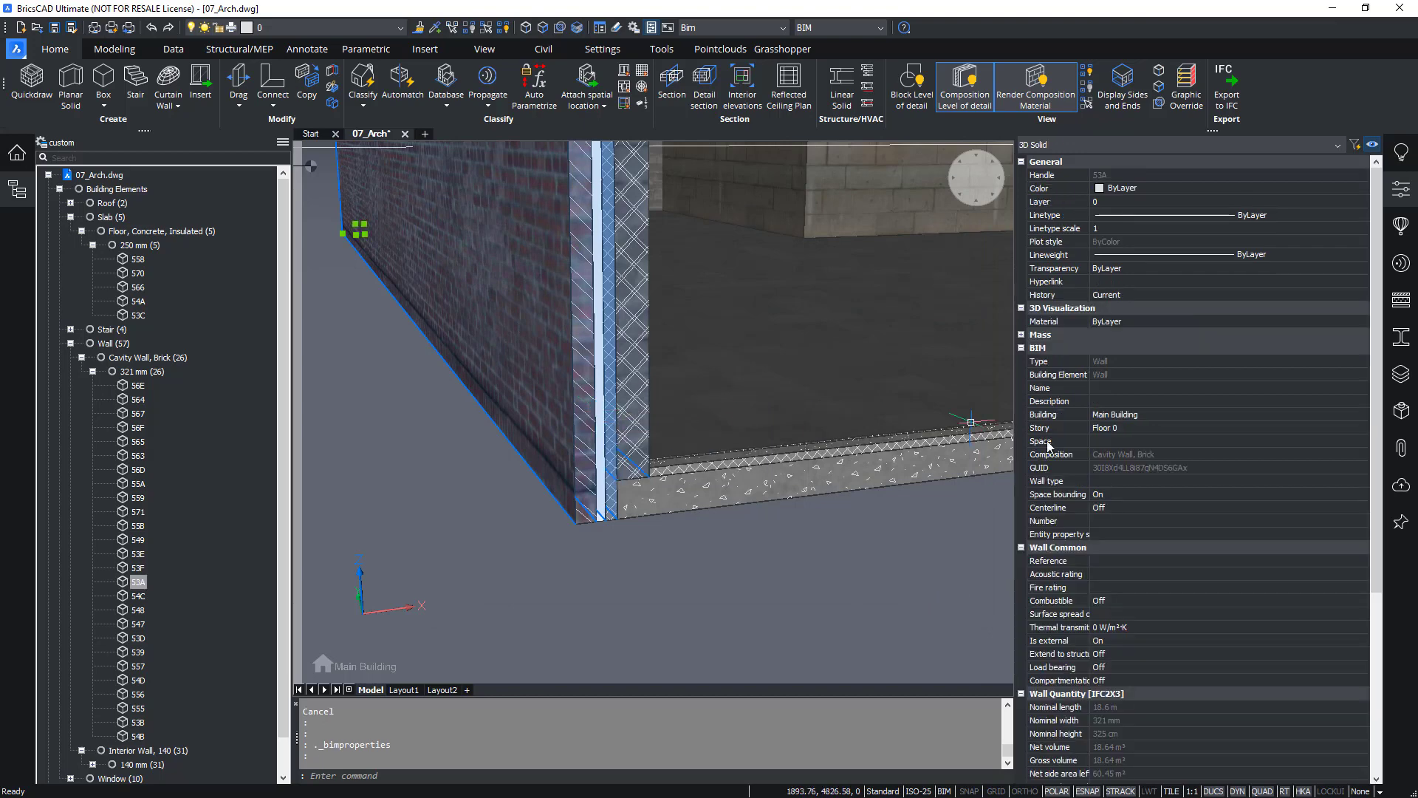
scroll(1188, 565, down, 10)
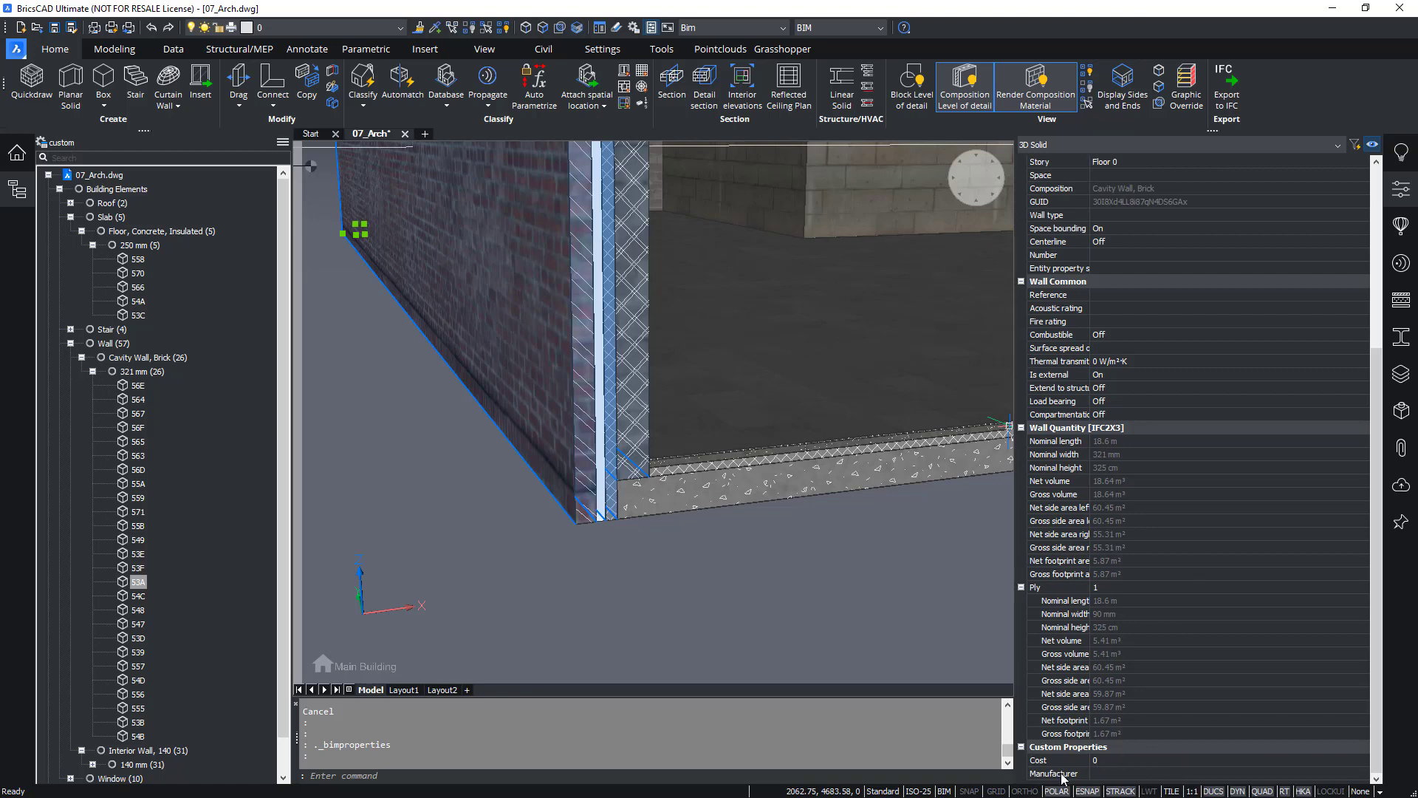
click(1119, 760)
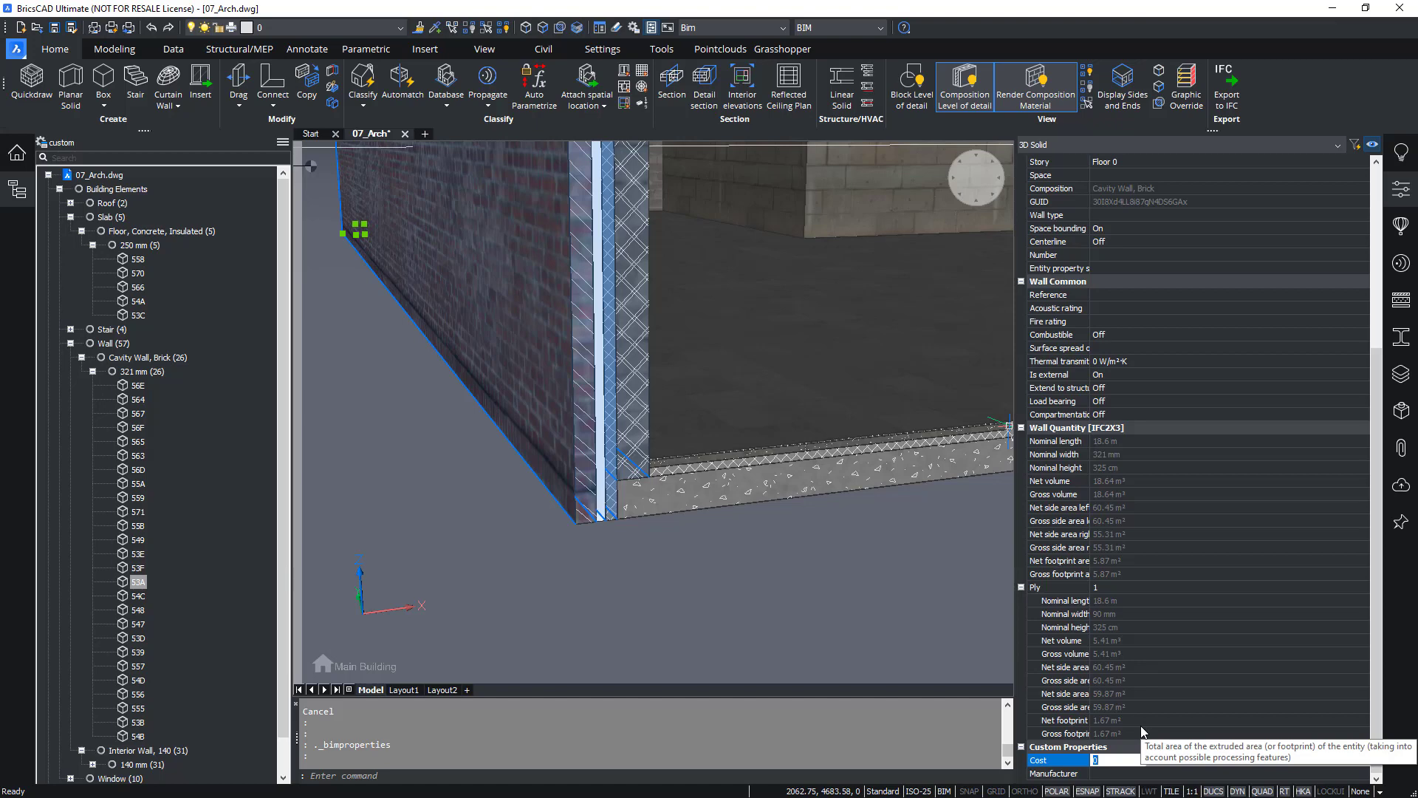
text(2000.5)
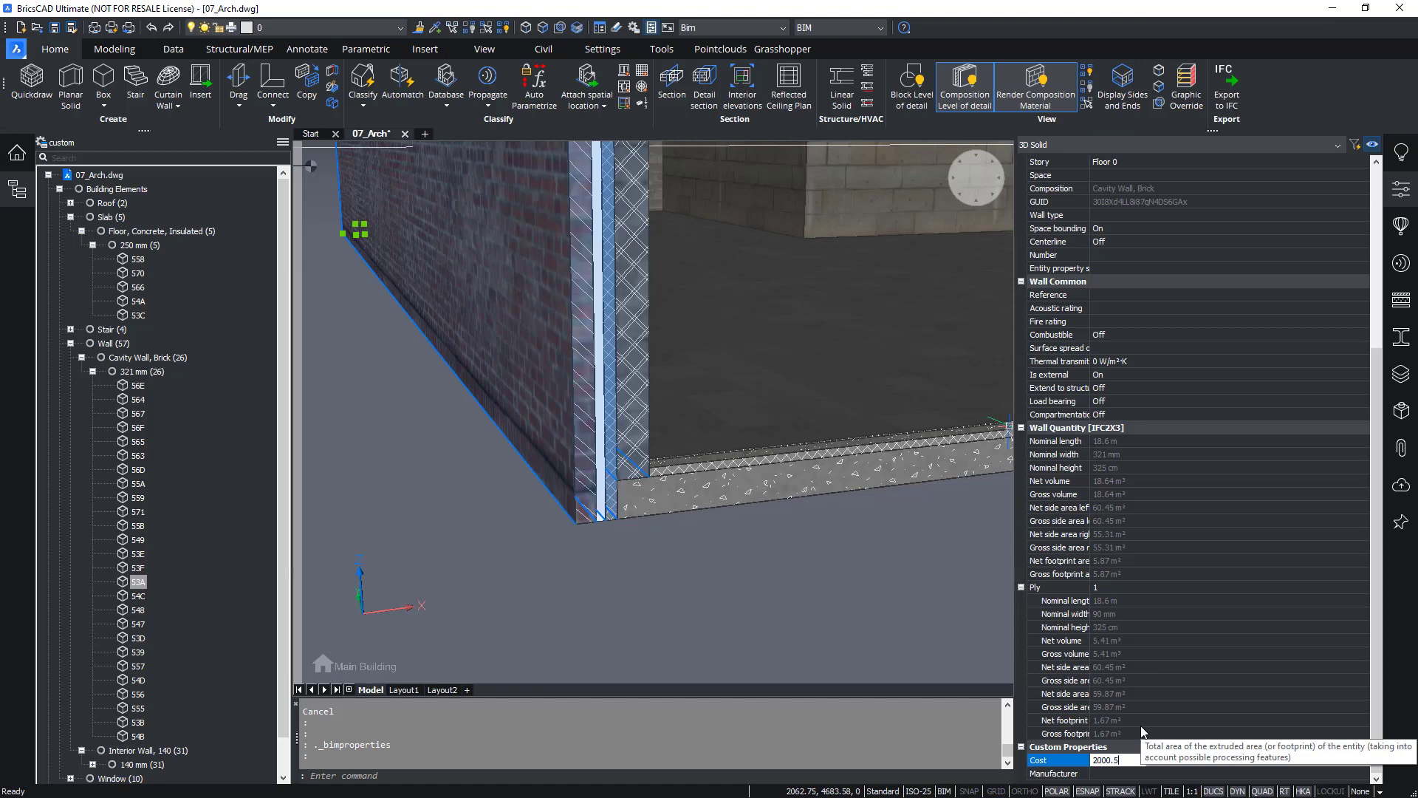
click(1118, 775)
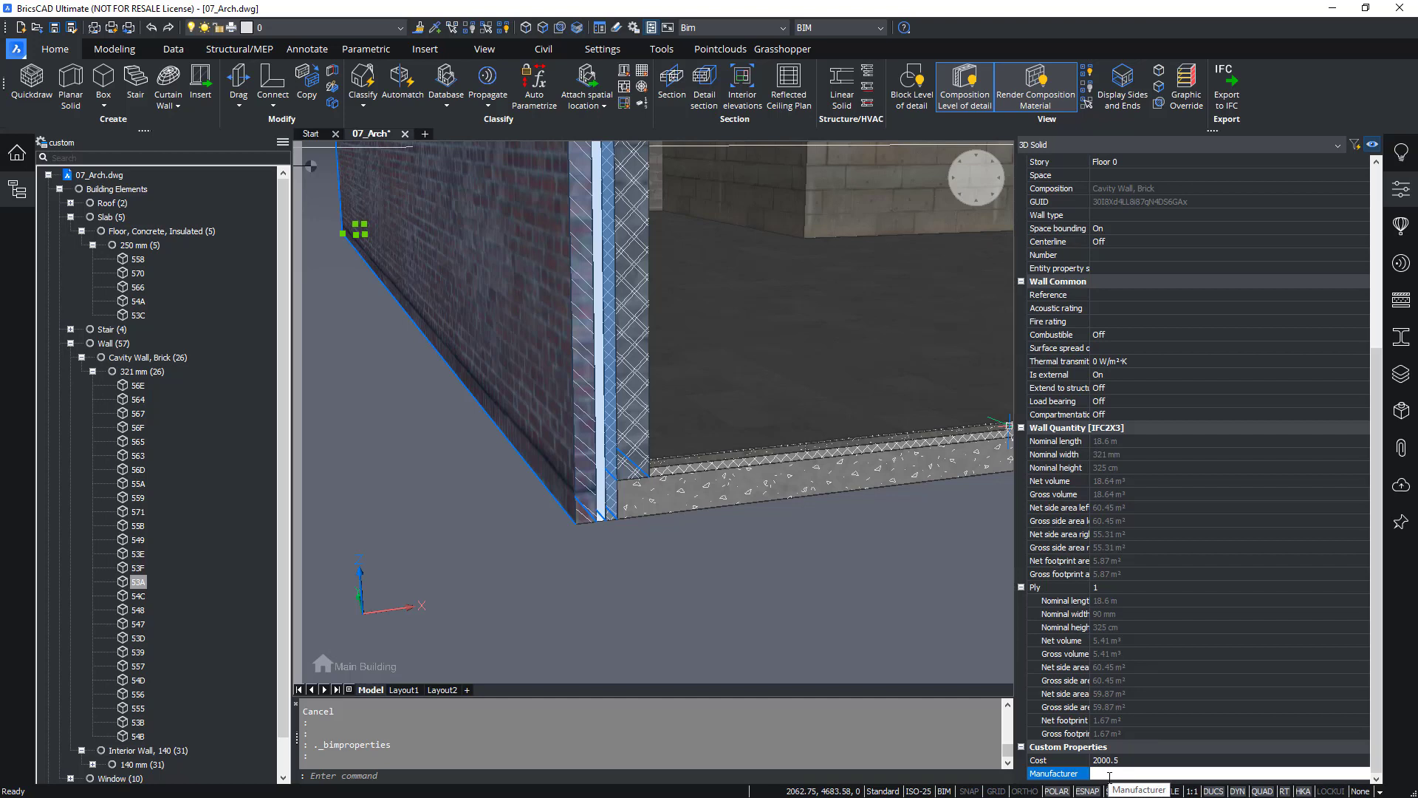
text(Bricsys)
key(Return)
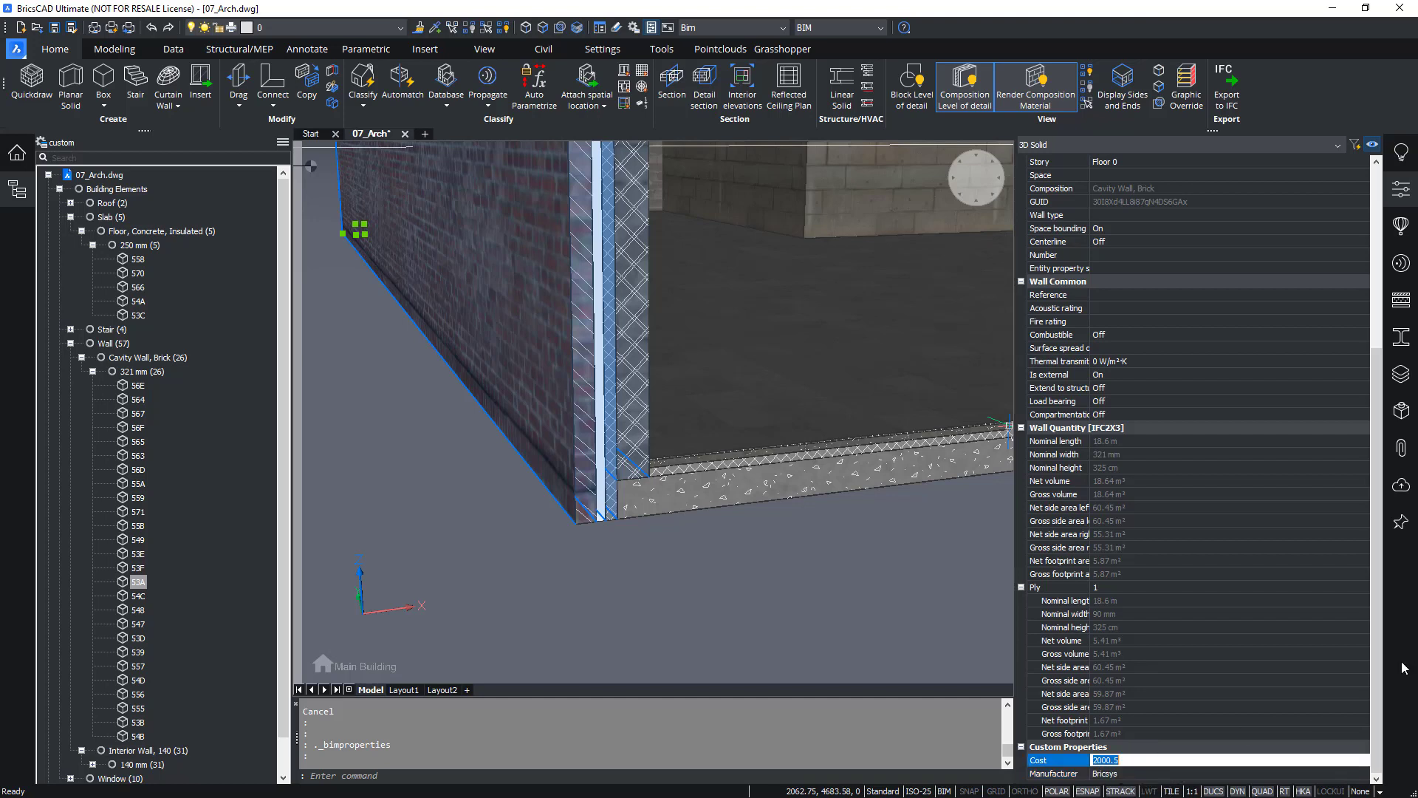
key(Escape)
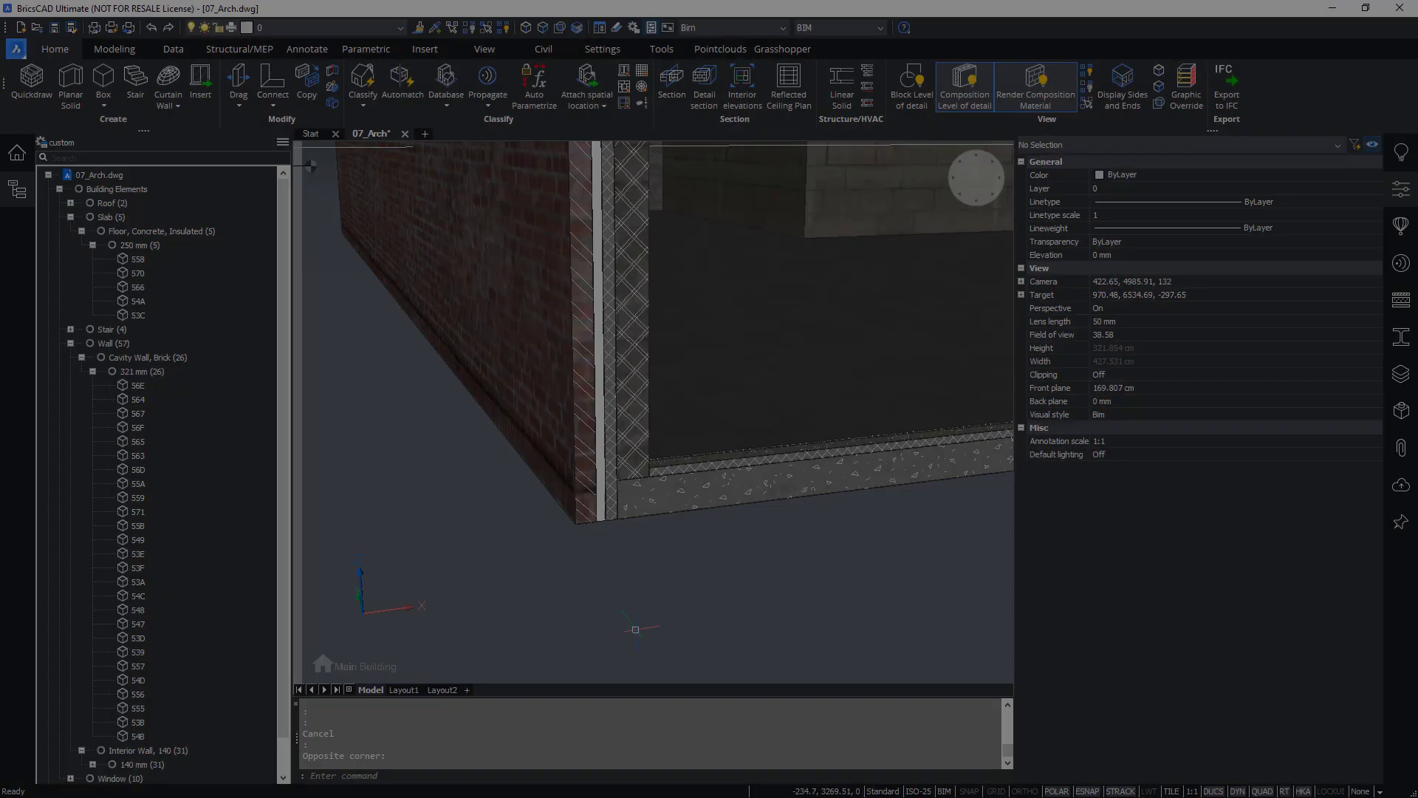
Collapse the slab and wall categories in the building elements structure and isolate all windows in the model
click(636, 629)
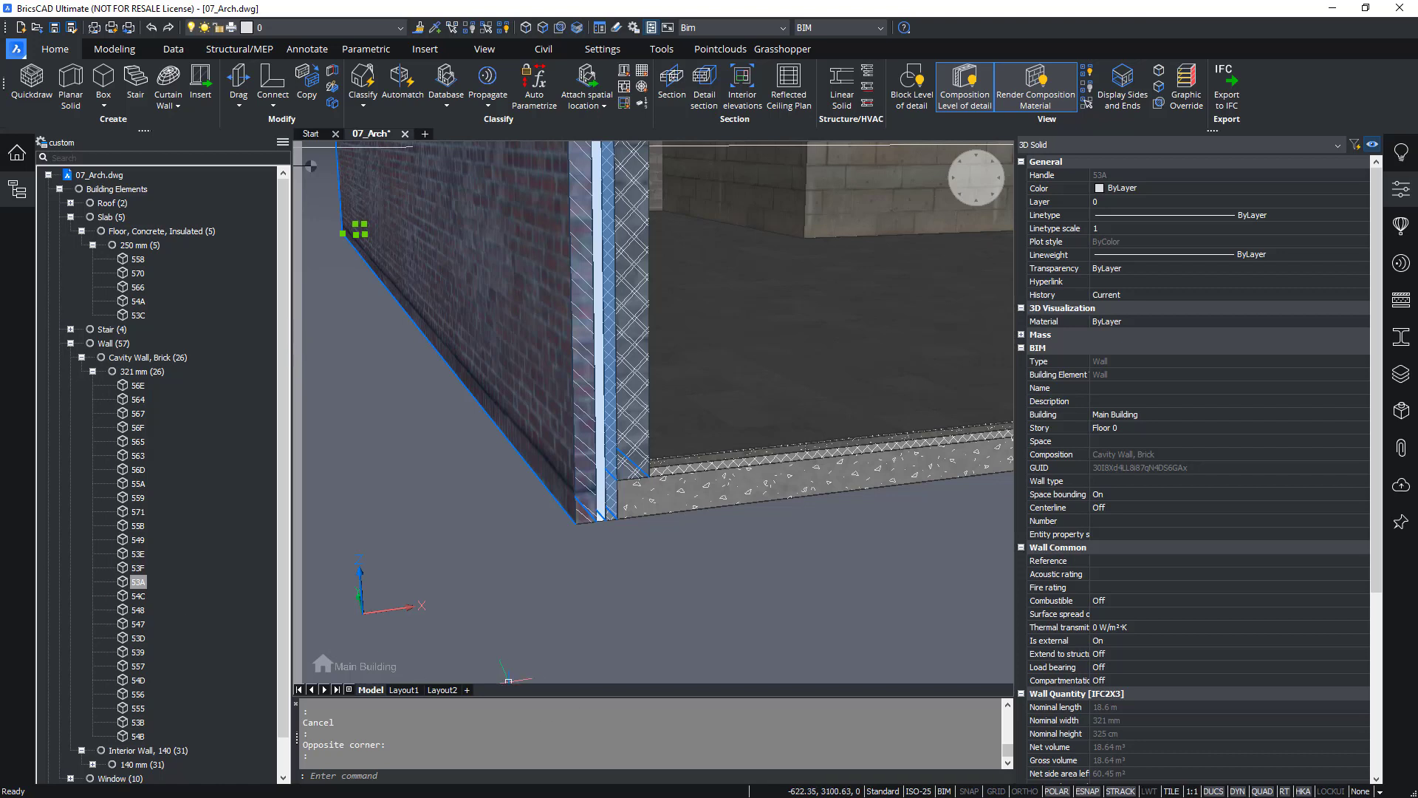
key(Escape)
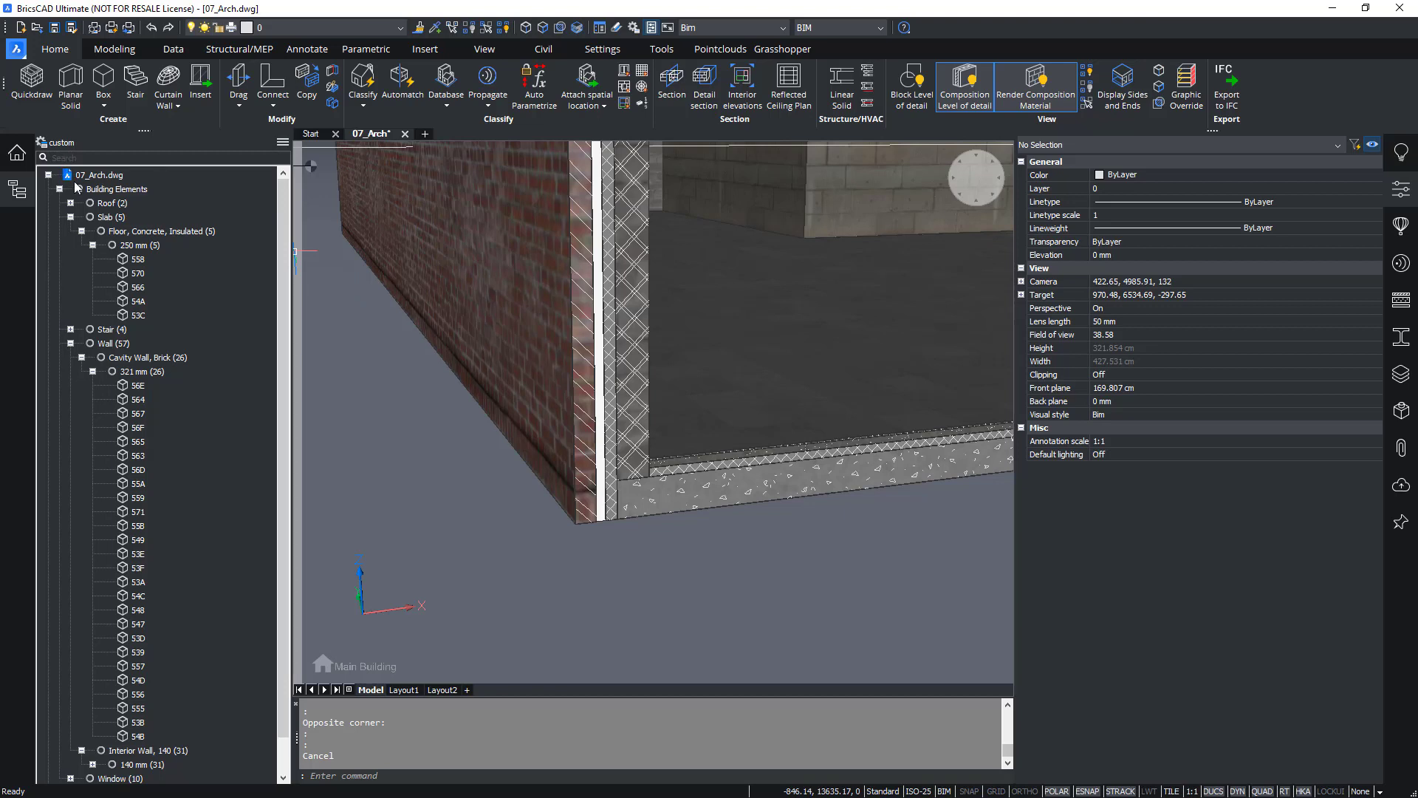
click(70, 217)
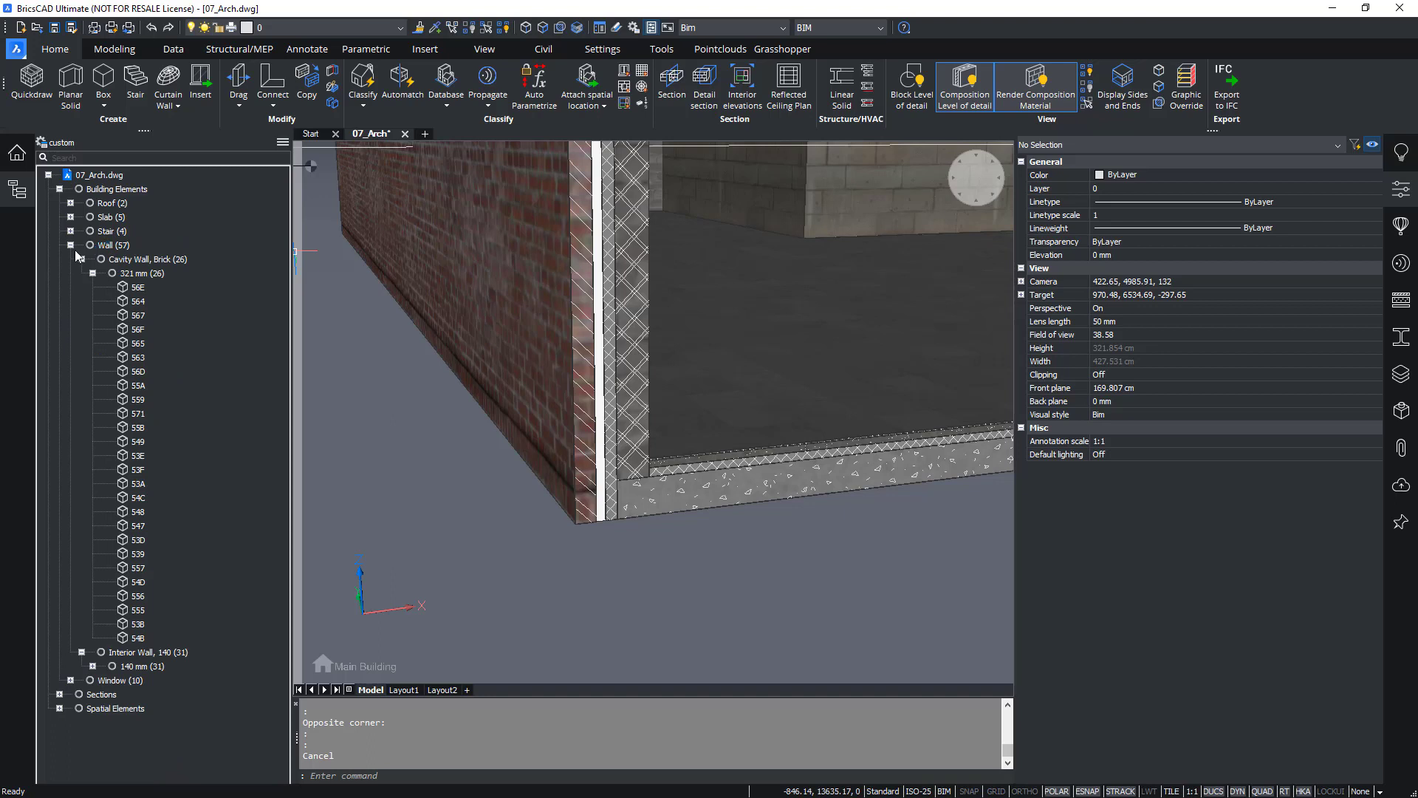
click(71, 245)
right_click(101, 260)
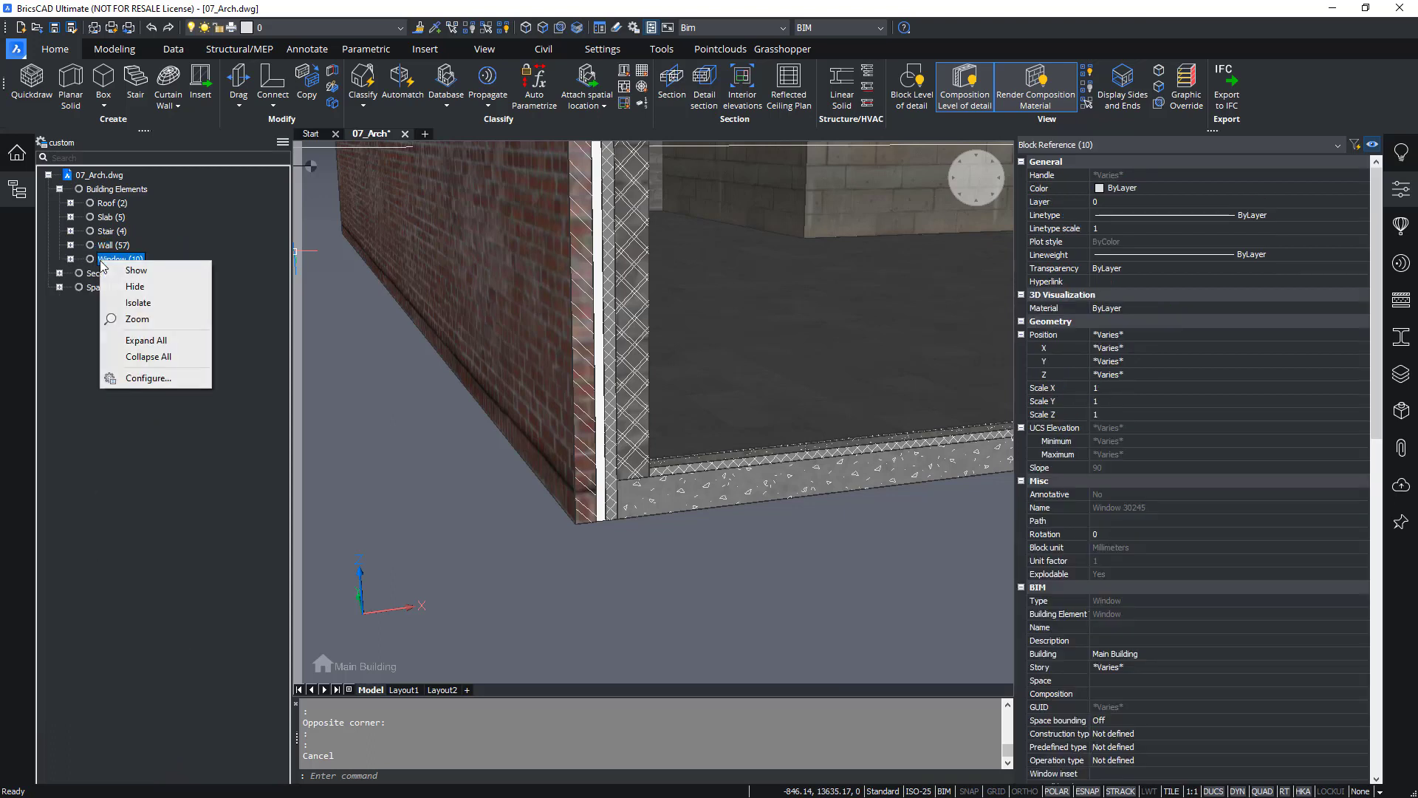
click(135, 307)
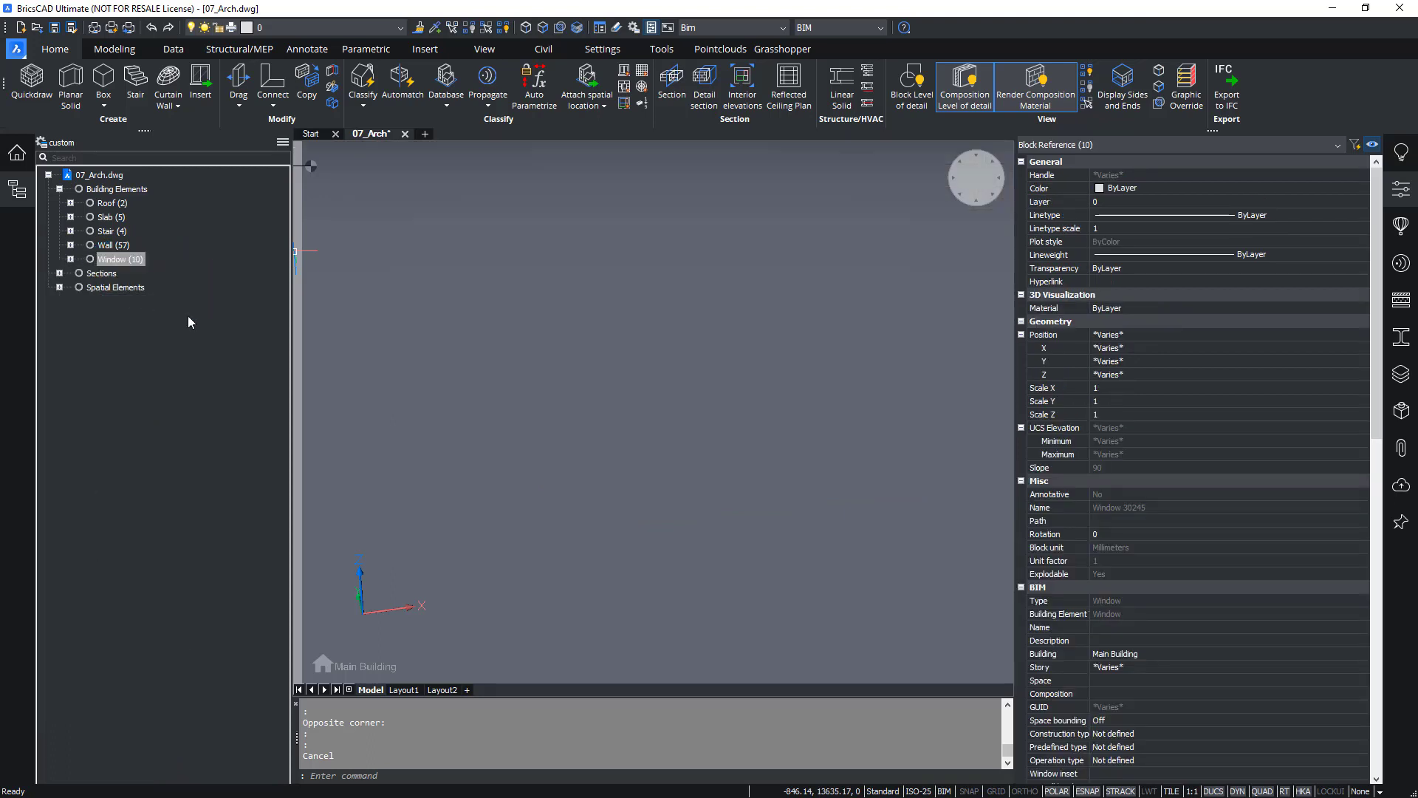
scroll(604, 437, up, 5)
middle_drag(604, 437, 526, 452)
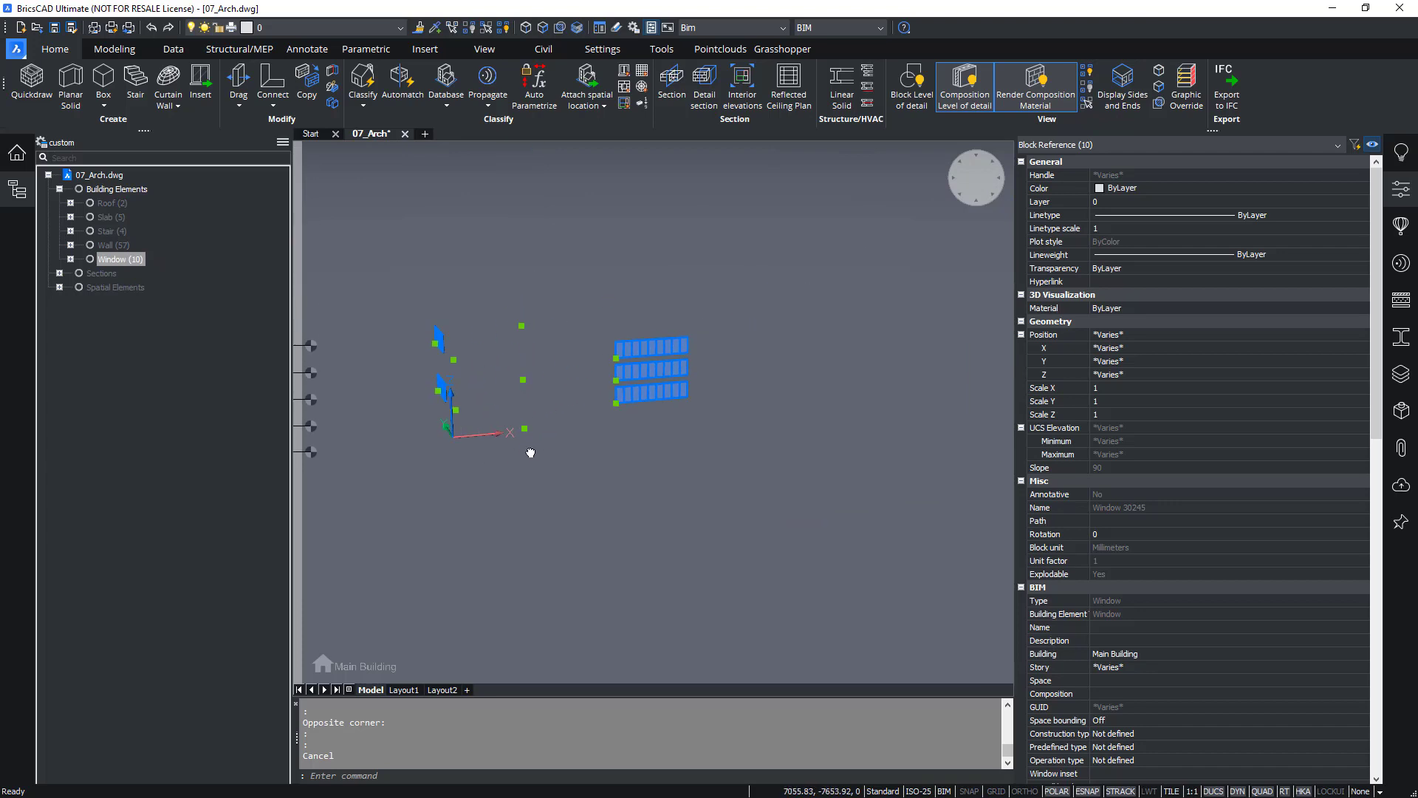
key(Escape)
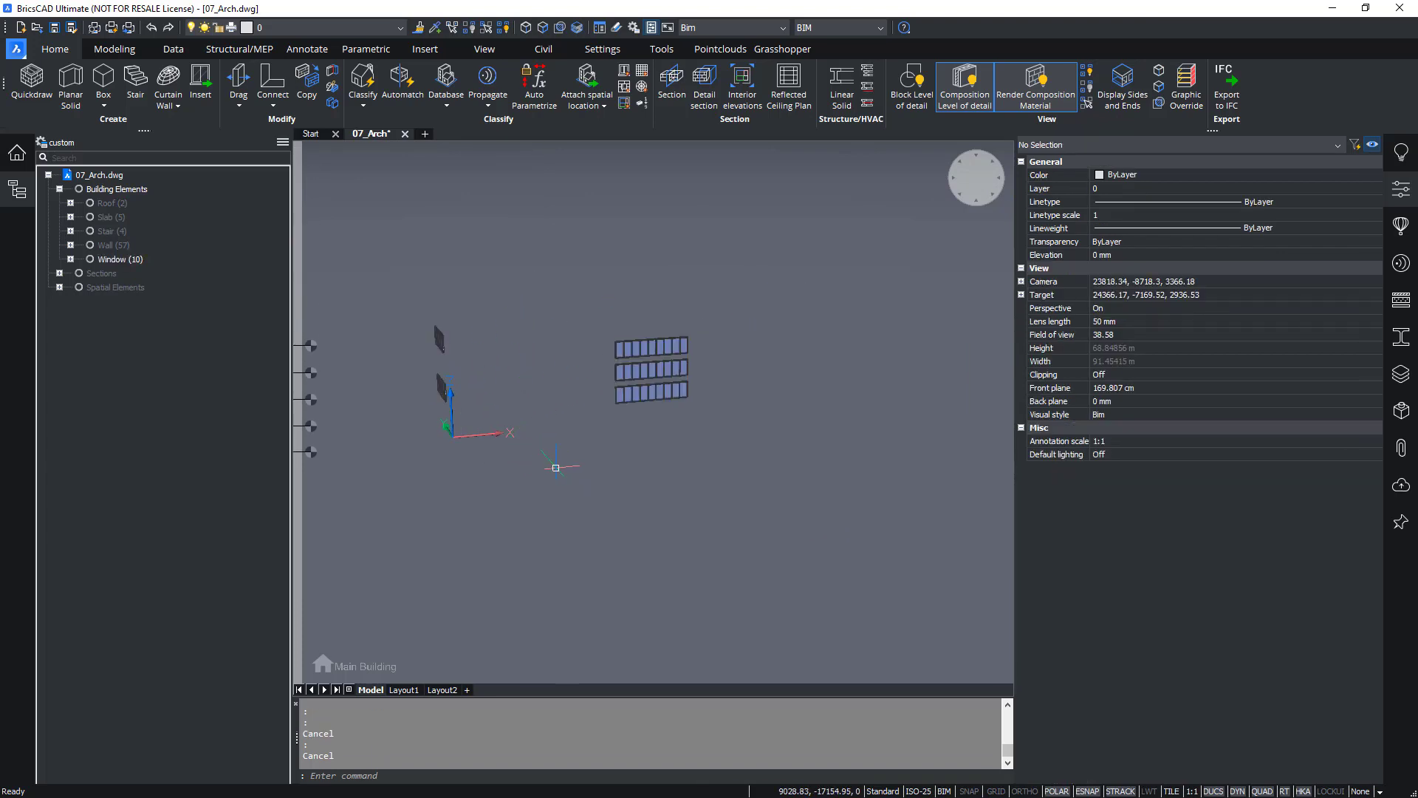
Review the shared properties of the window category and the section entities
right_click(114, 259)
click(178, 287)
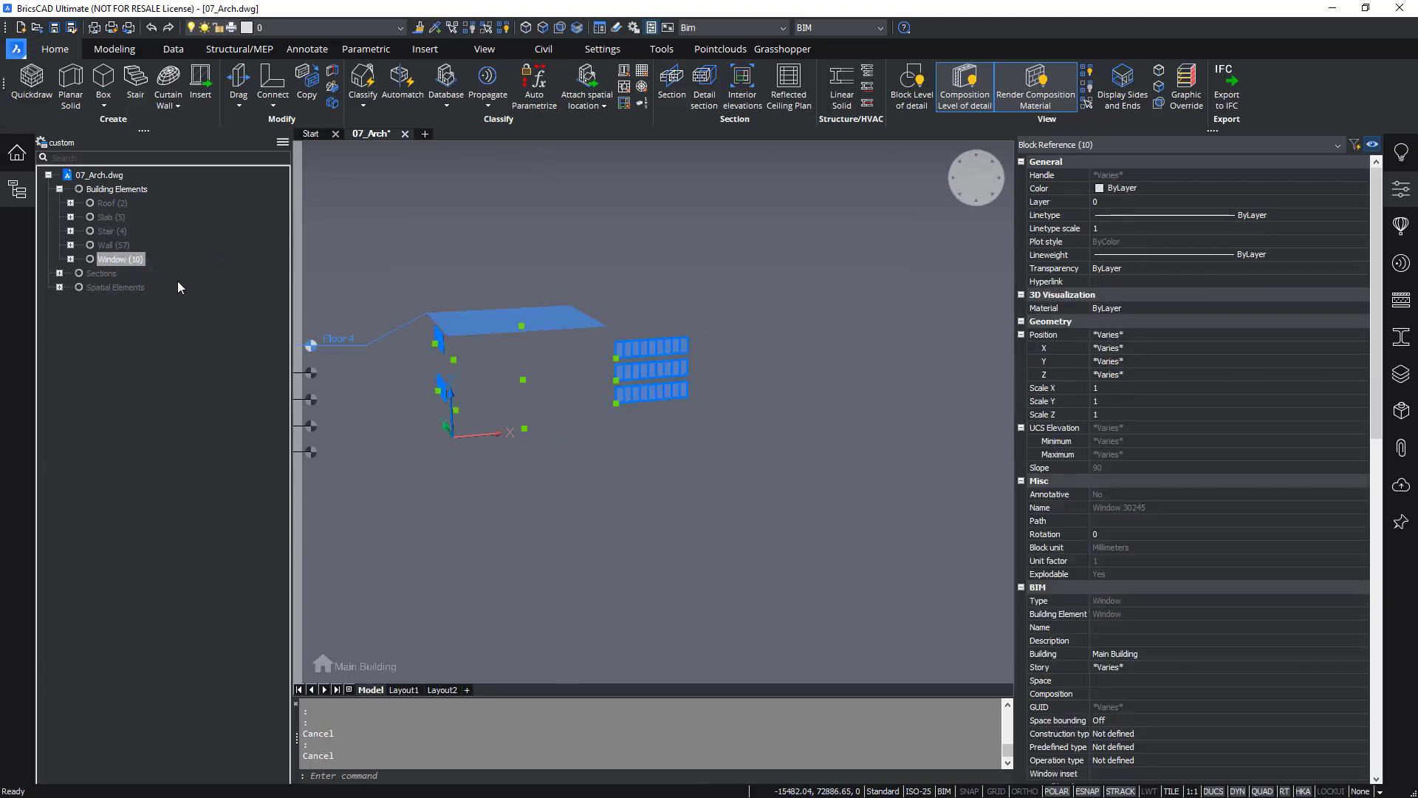
click(102, 274)
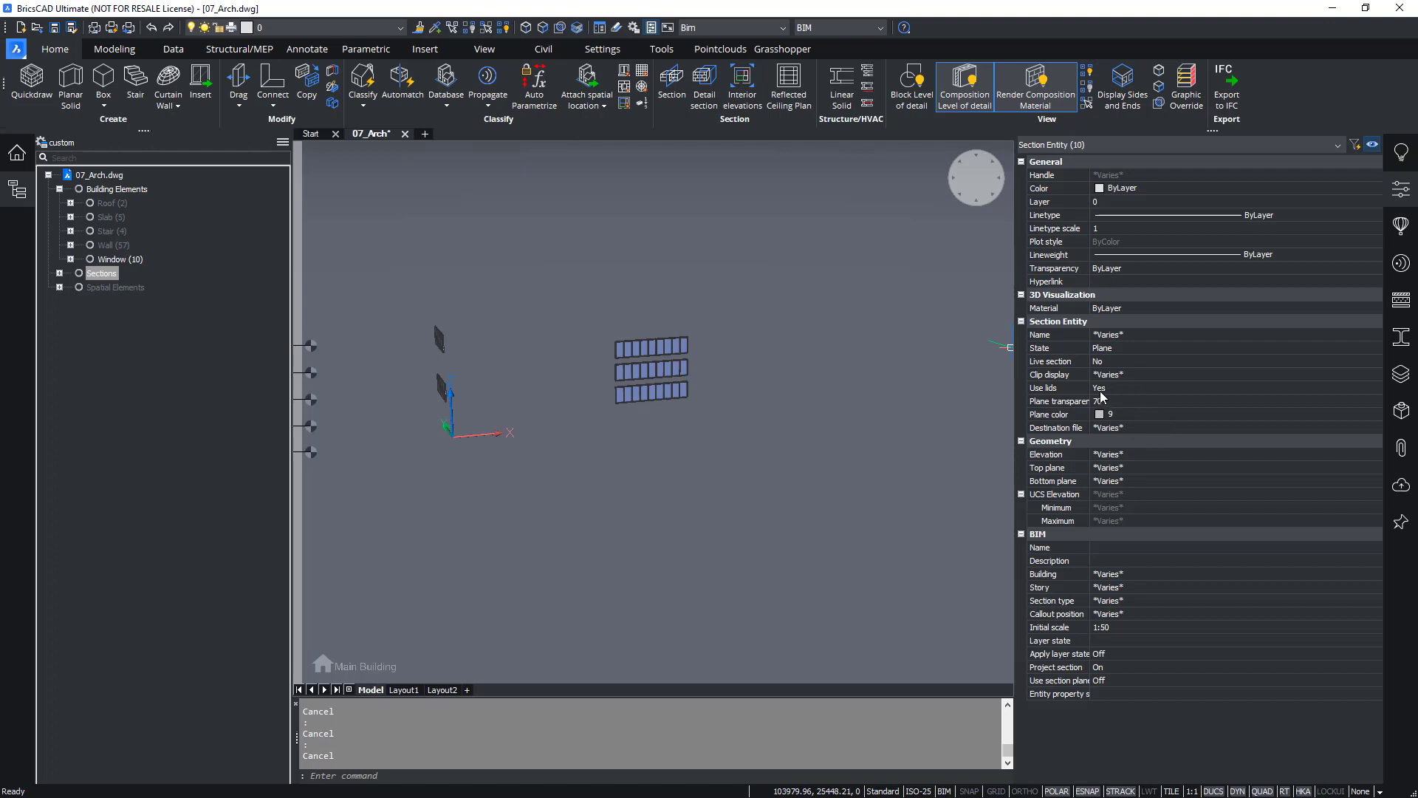
click(1127, 375)
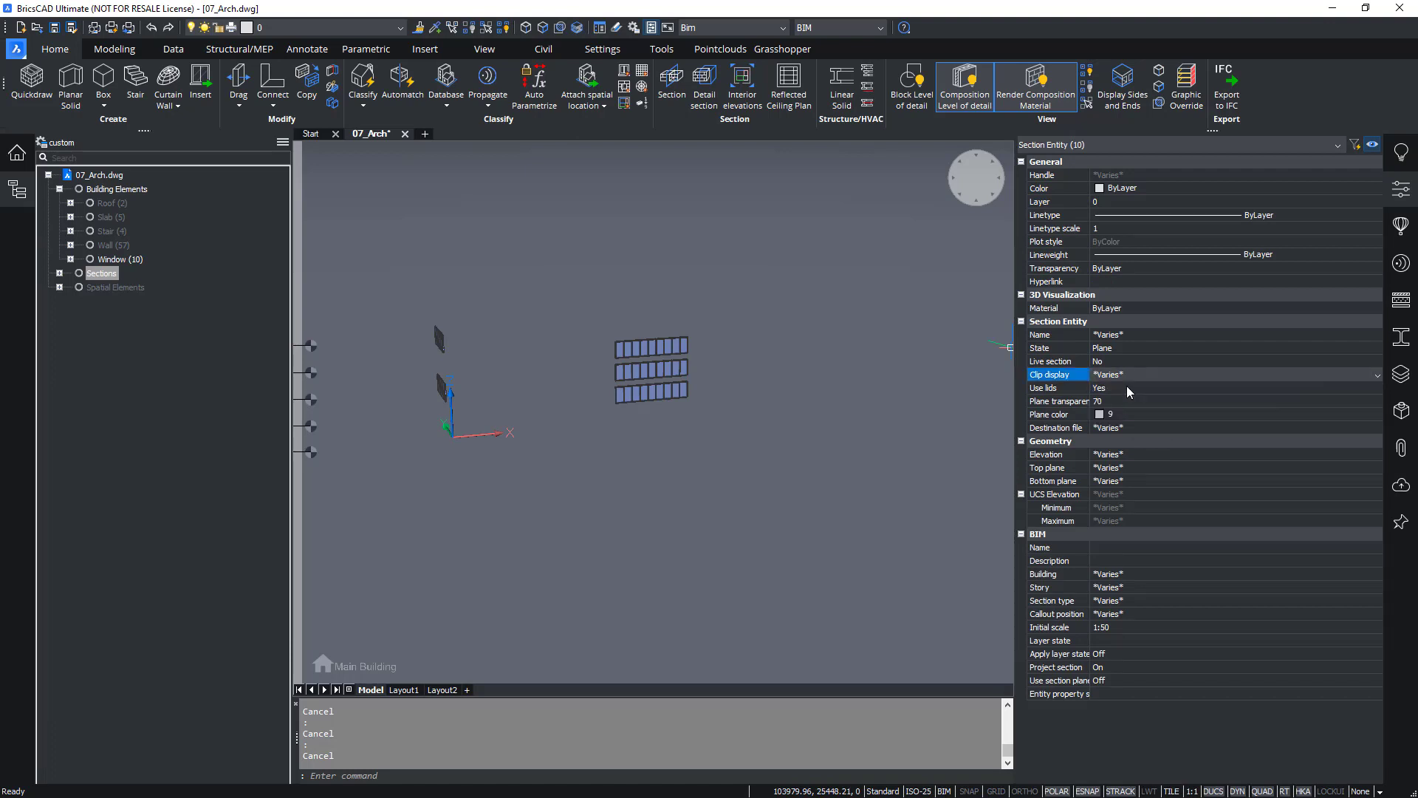
click(1127, 391)
click(822, 495)
click(710, 529)
key(Escape)
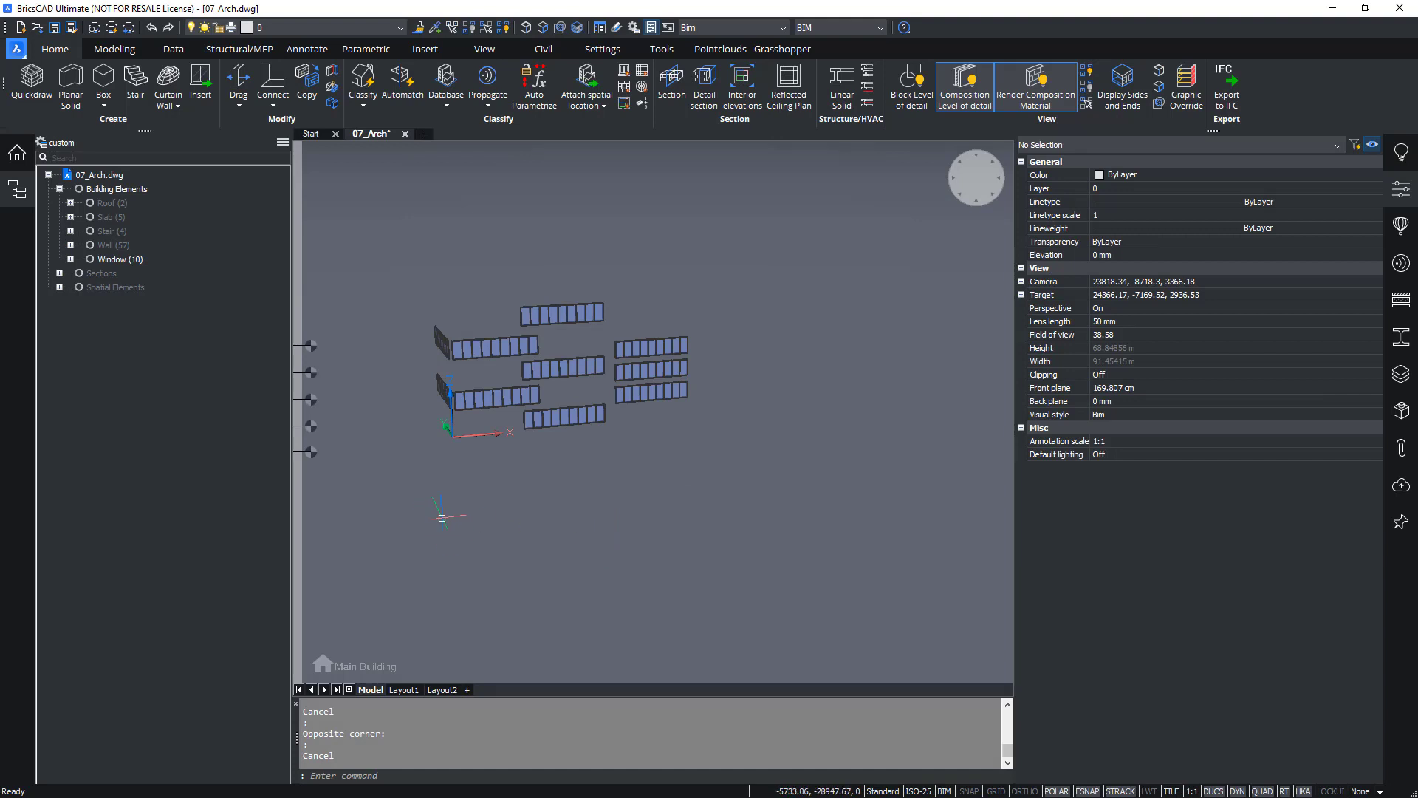
Set the Number of the front window on Floor 1 to 01-001 and make all hidden entities visible again
click(473, 403)
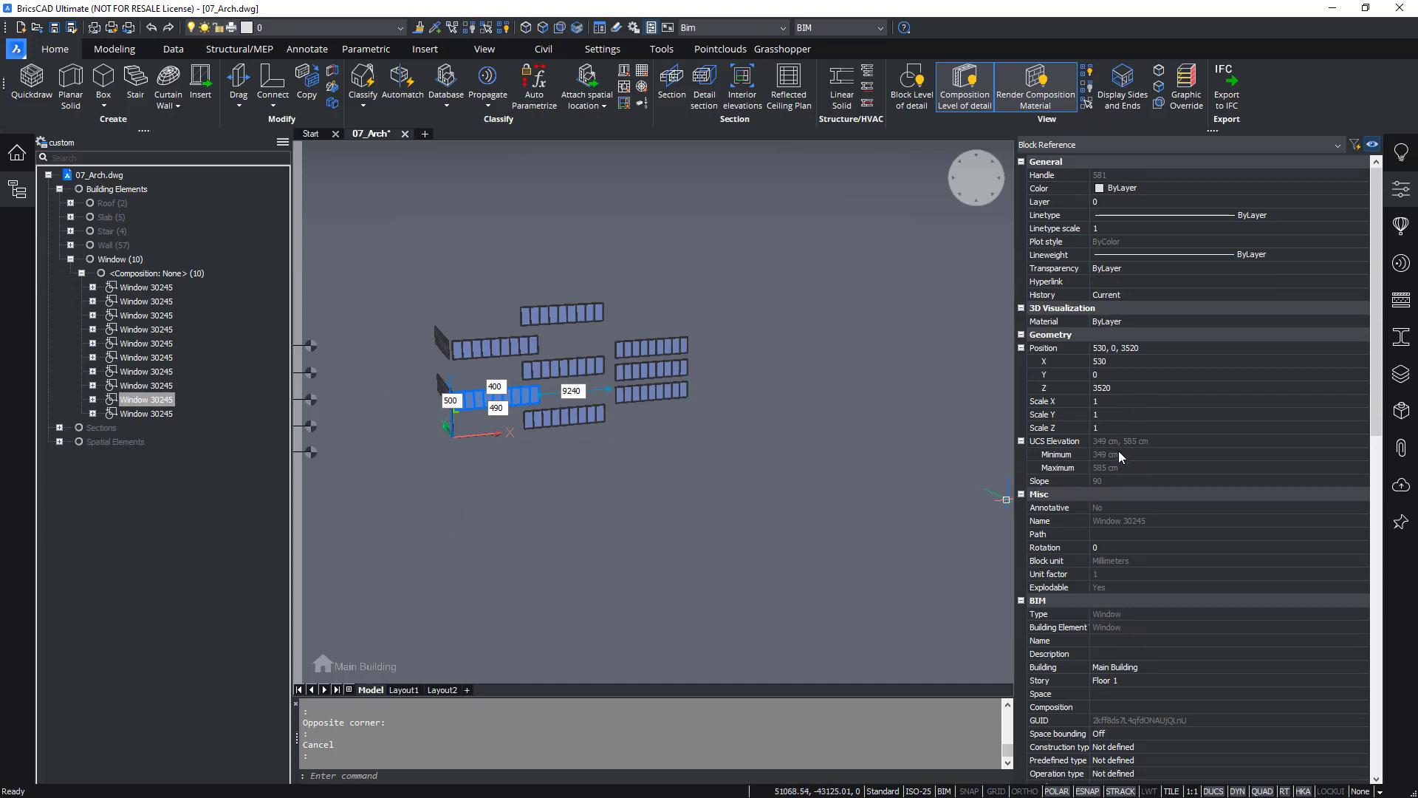
scroll(1119, 452, down, 5)
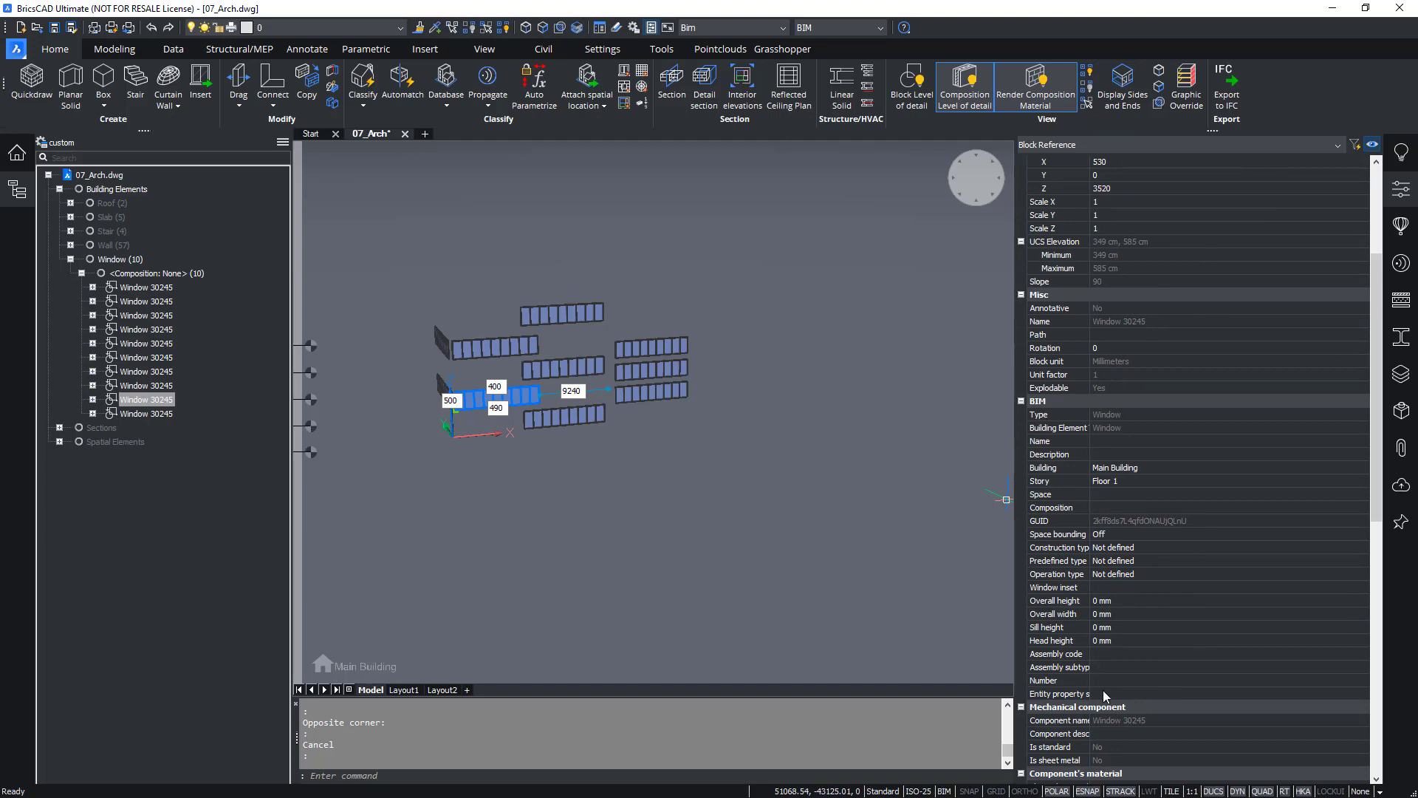
click(1108, 680)
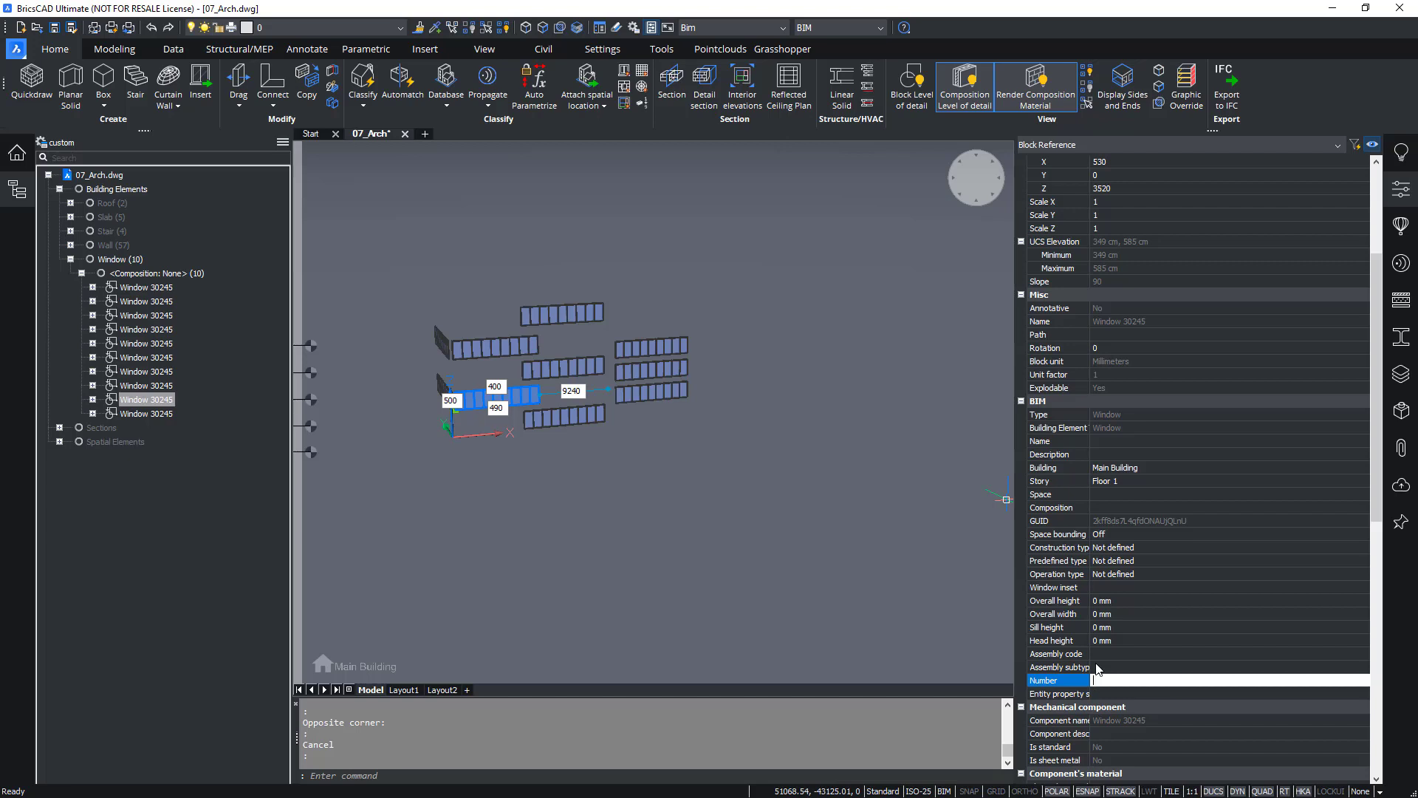
text(01-001)
key(Return)
key(Escape)
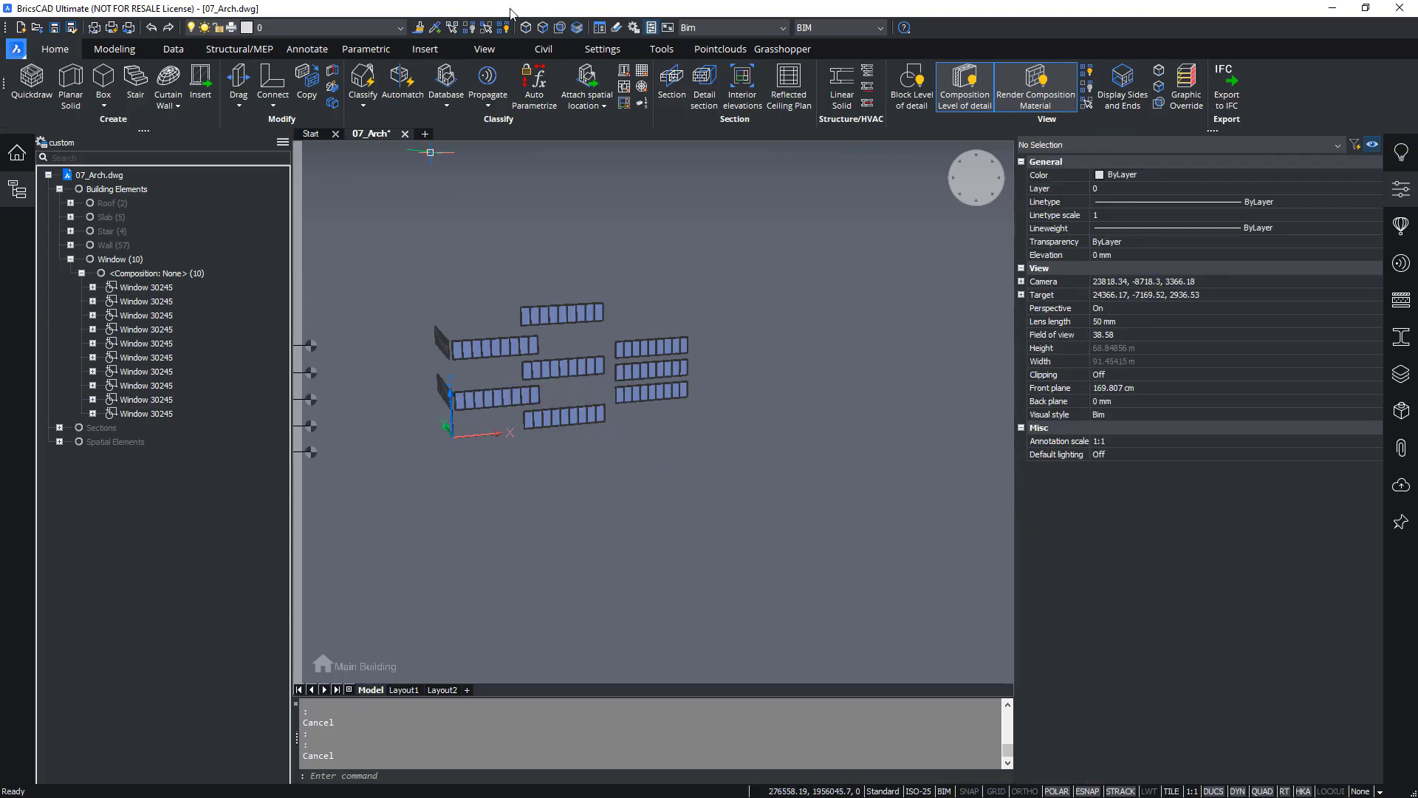
click(505, 29)
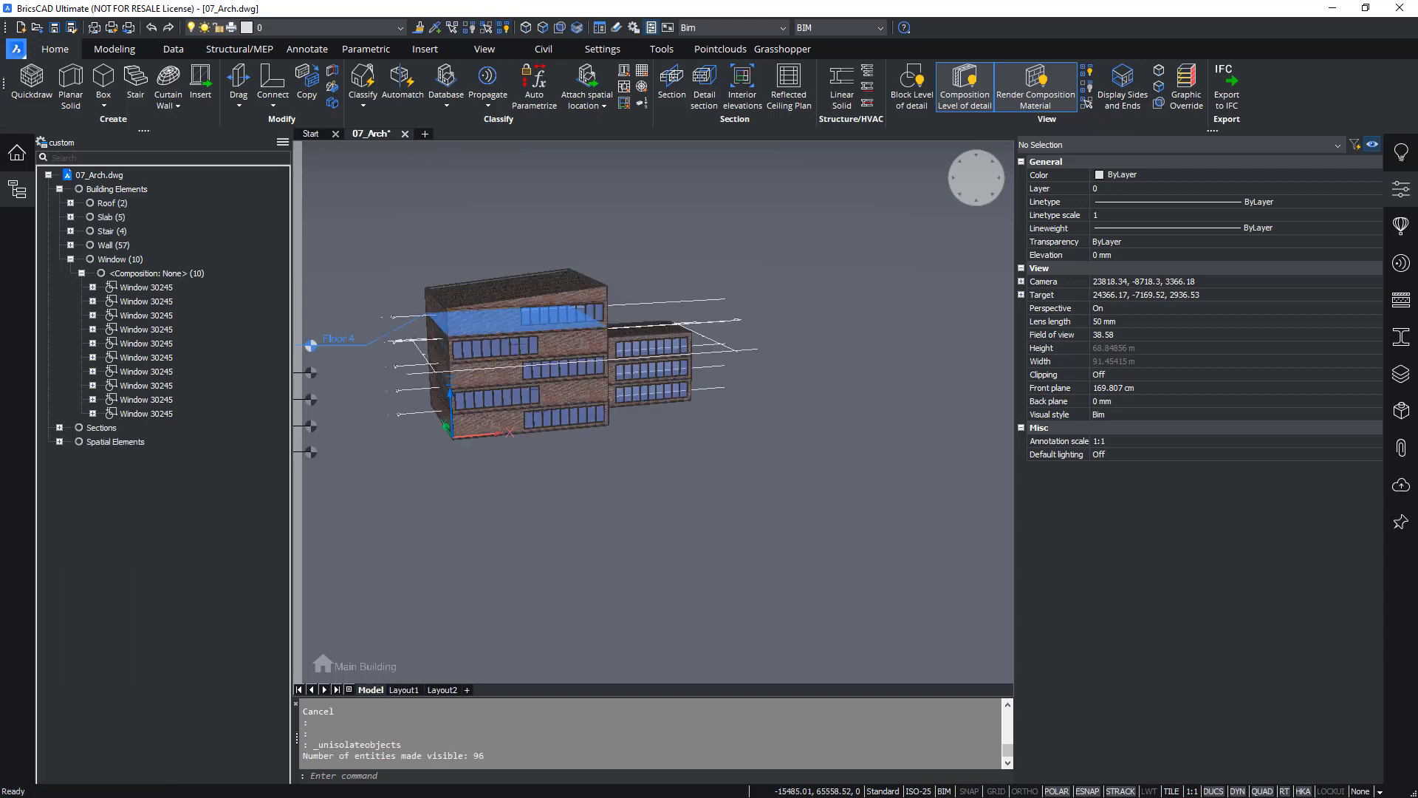
Open the drawing 07_Str.dwg and expand its building elements to list the beams, columns and footings
click(17, 50)
click(45, 101)
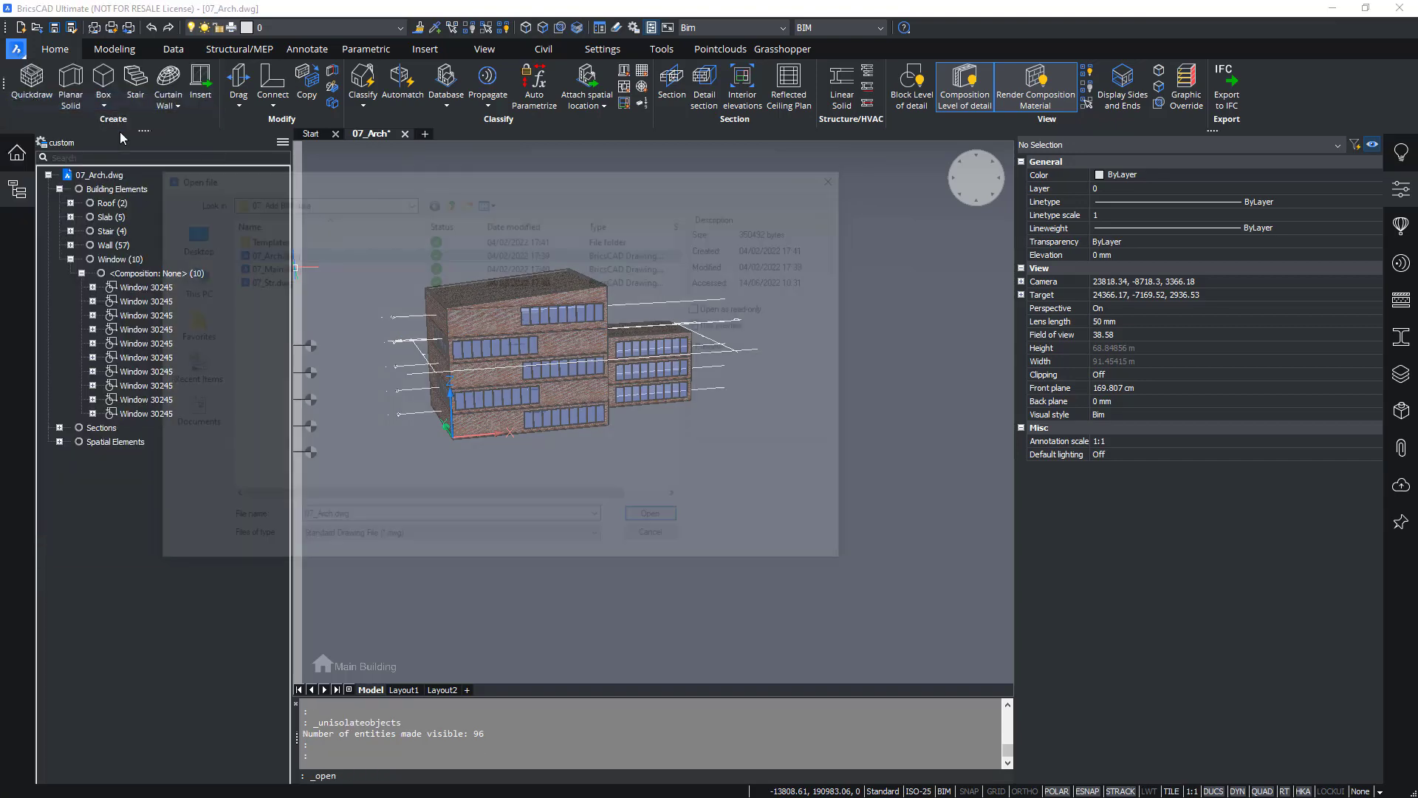
click(263, 279)
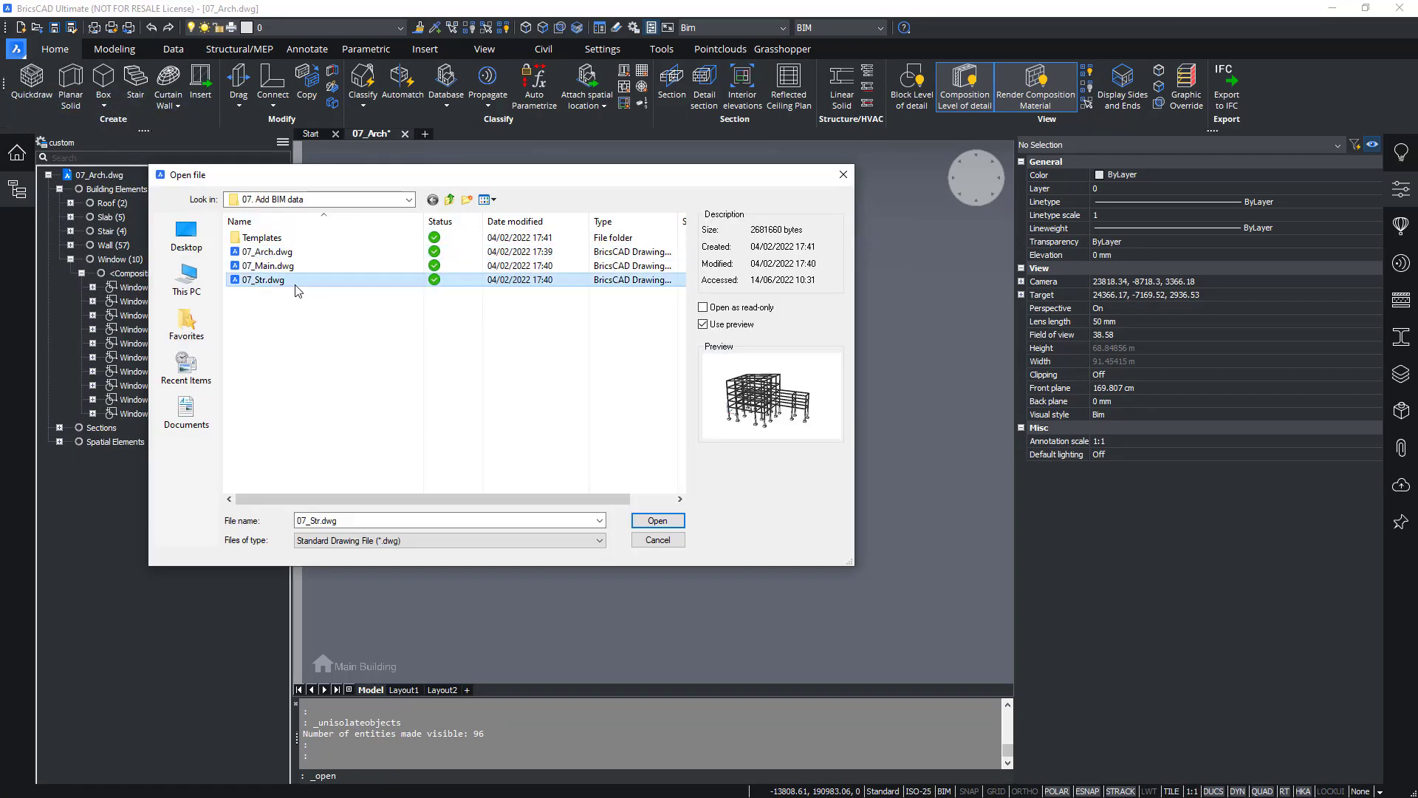
click(658, 522)
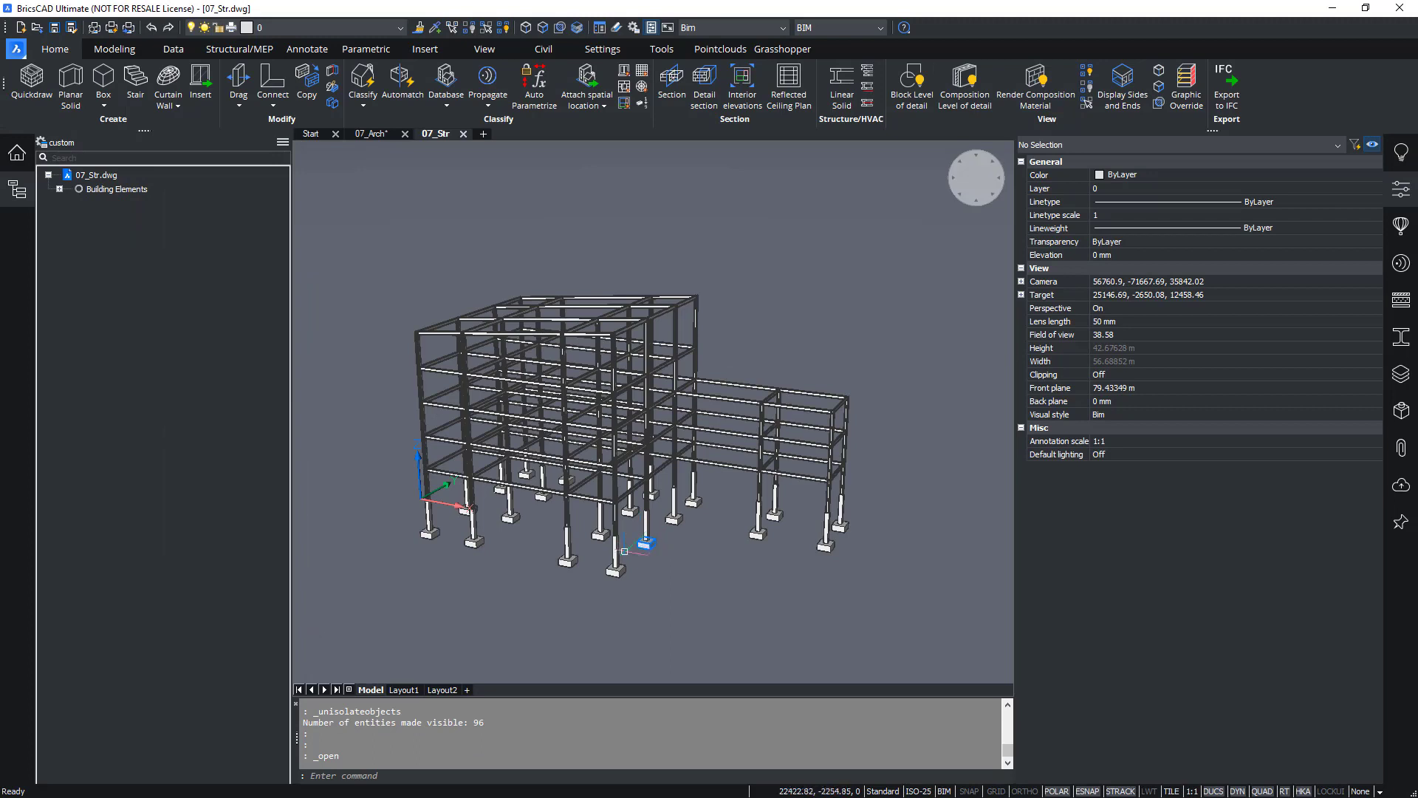
click(59, 190)
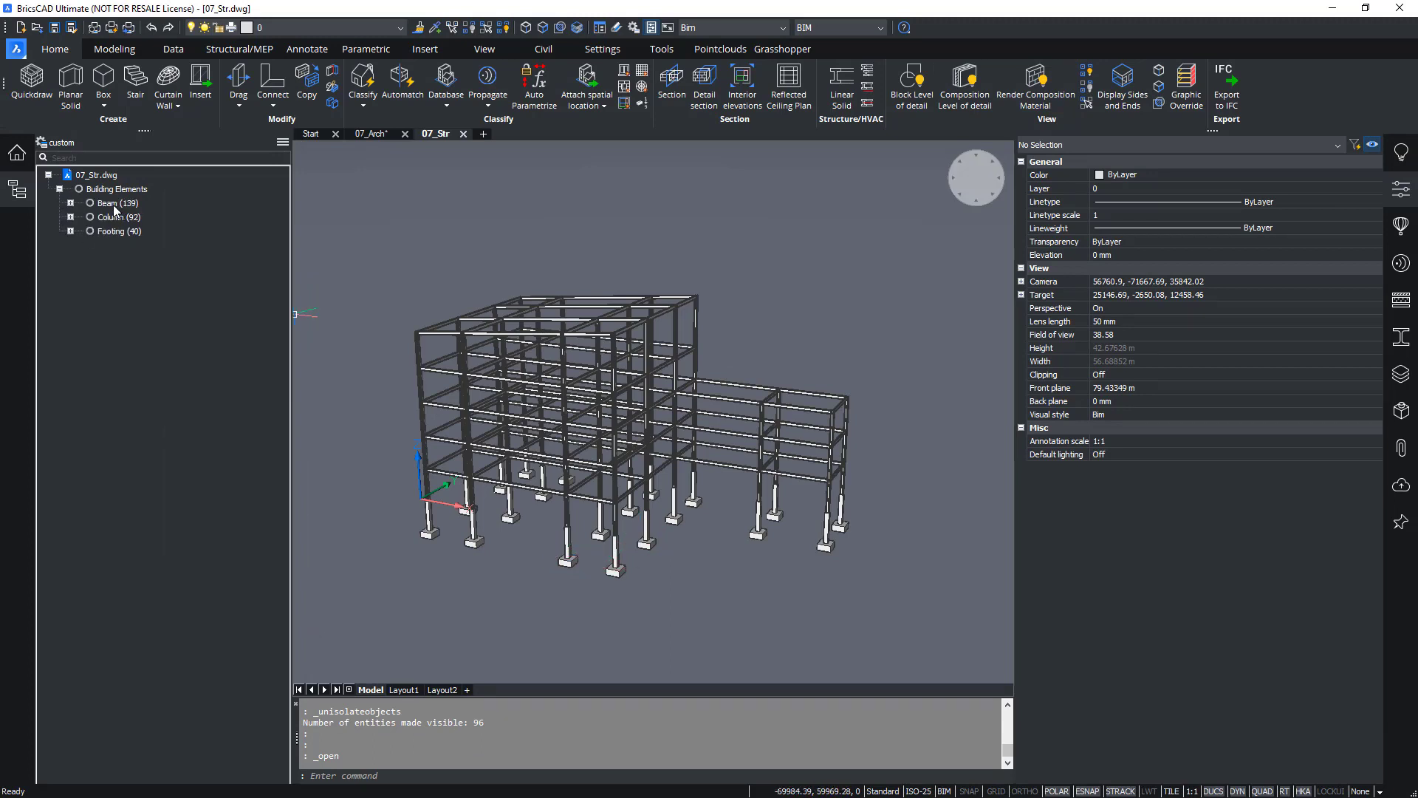
click(115, 210)
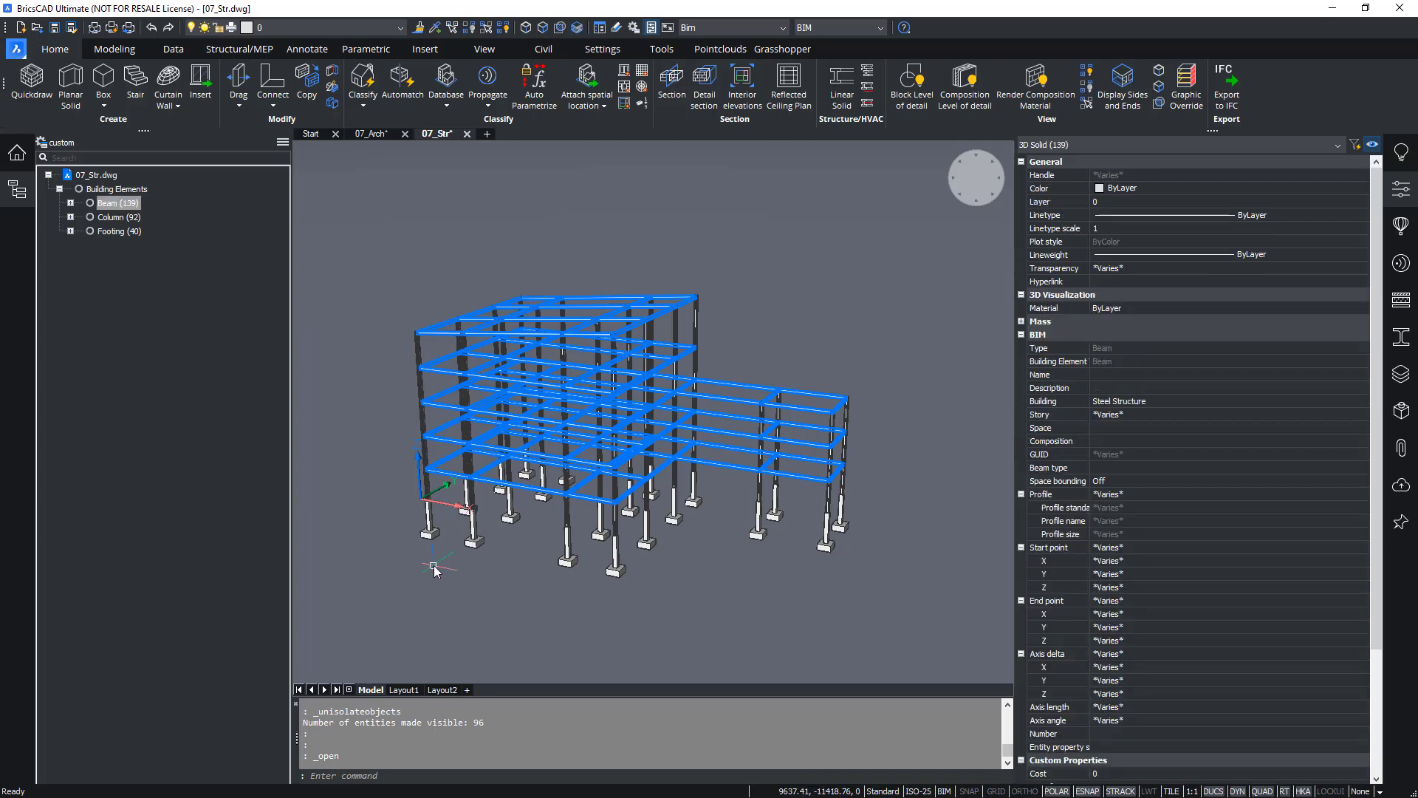
click(451, 599)
text(NUMBER)
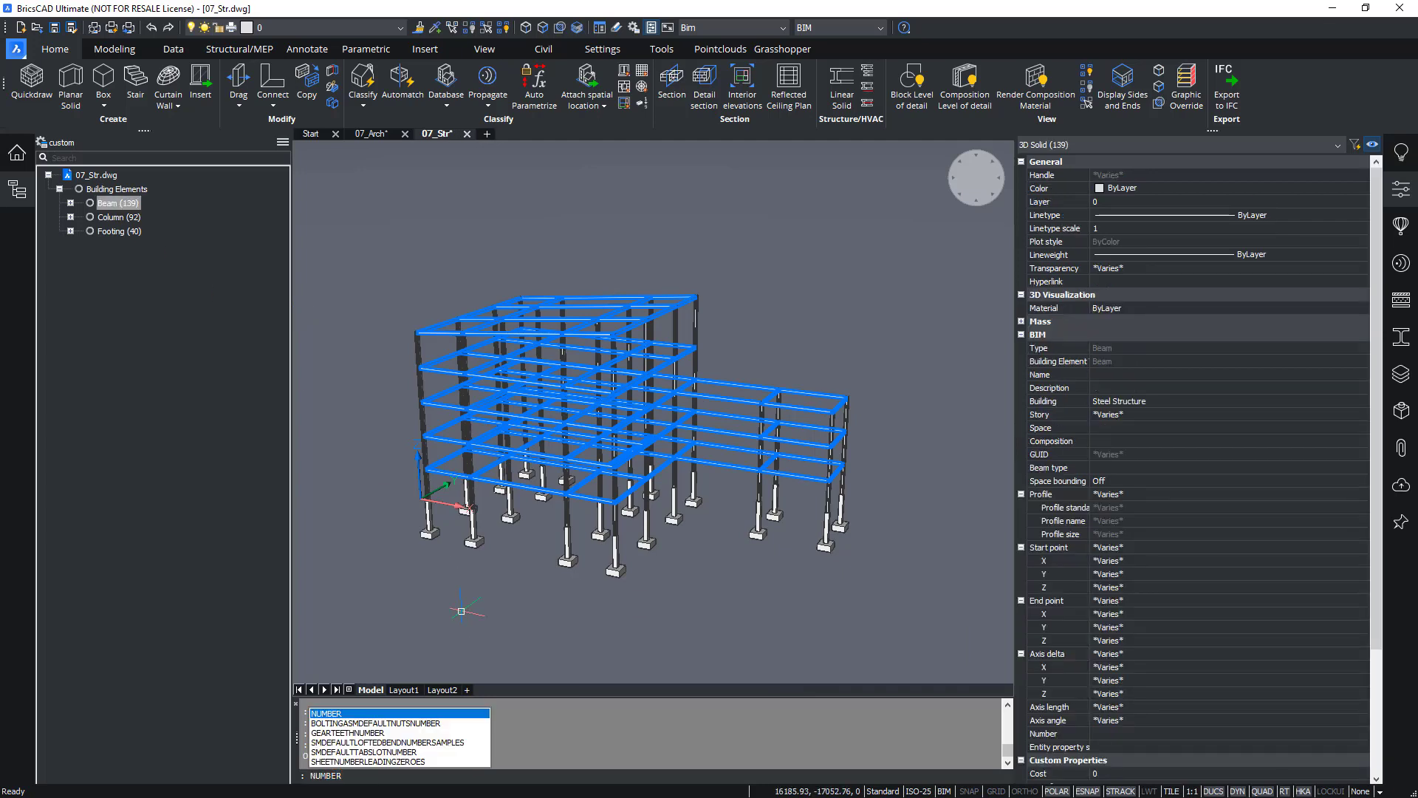
key(Escape)
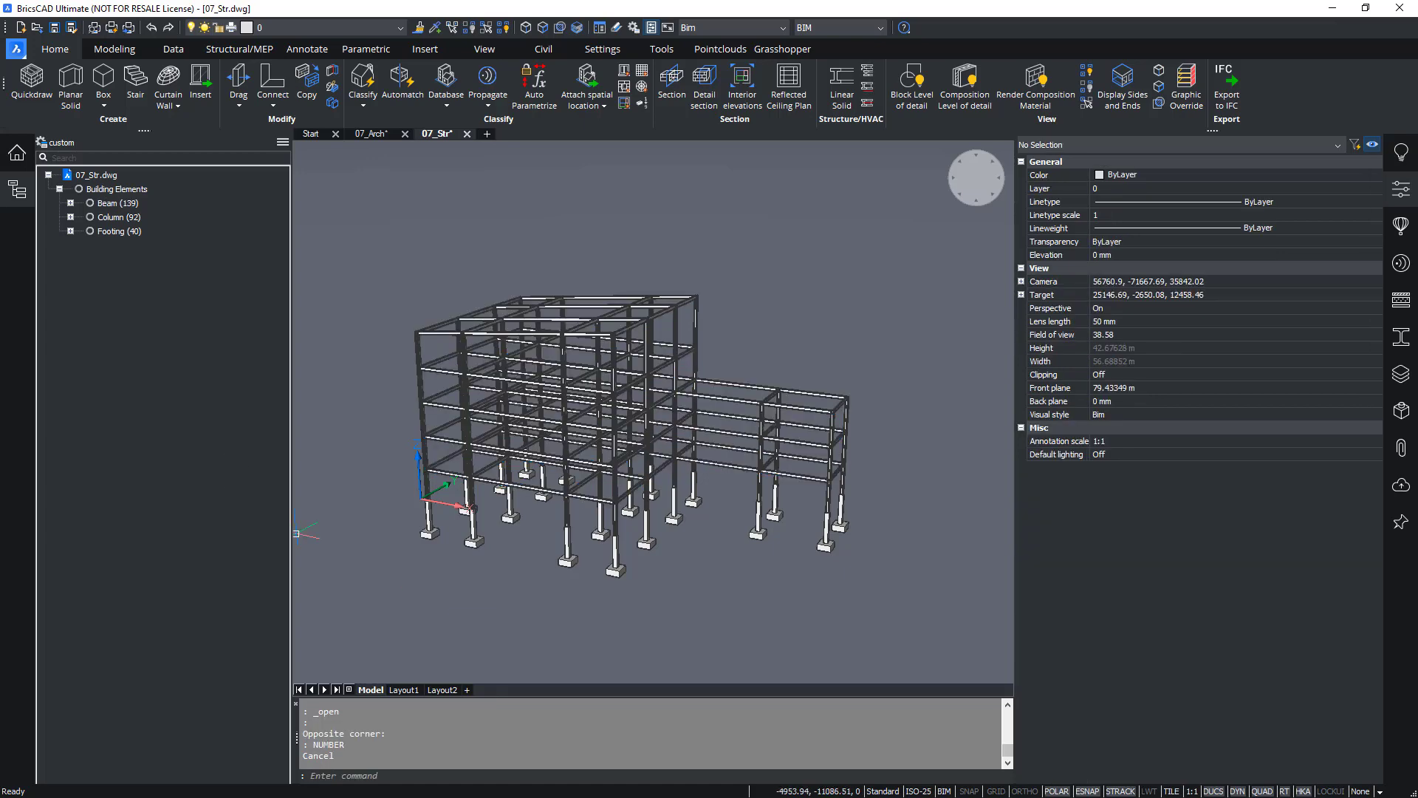
Start the Number command on all beams, with the prefix B- and Arabic Numbers as the formatting style
click(118, 203)
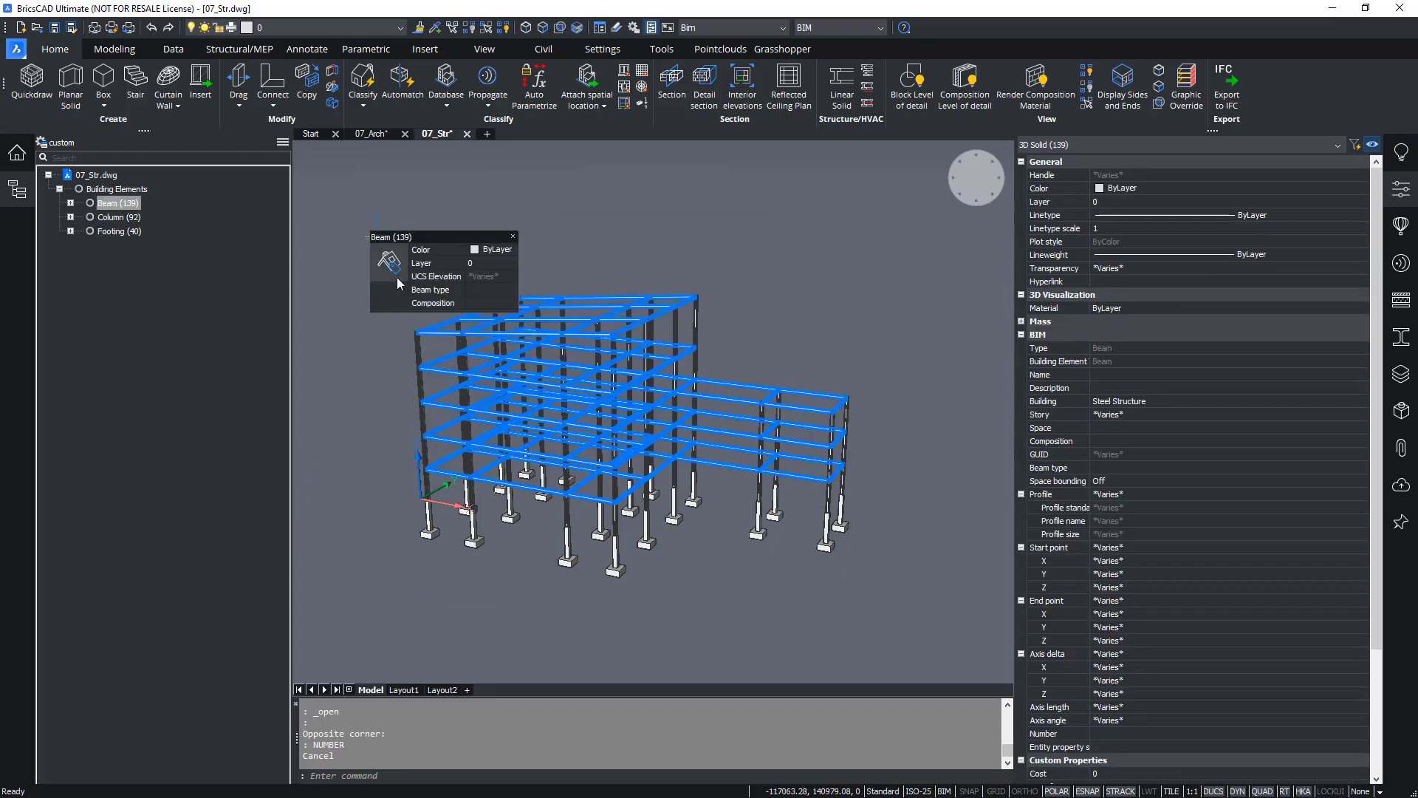
mouse_move(399, 283)
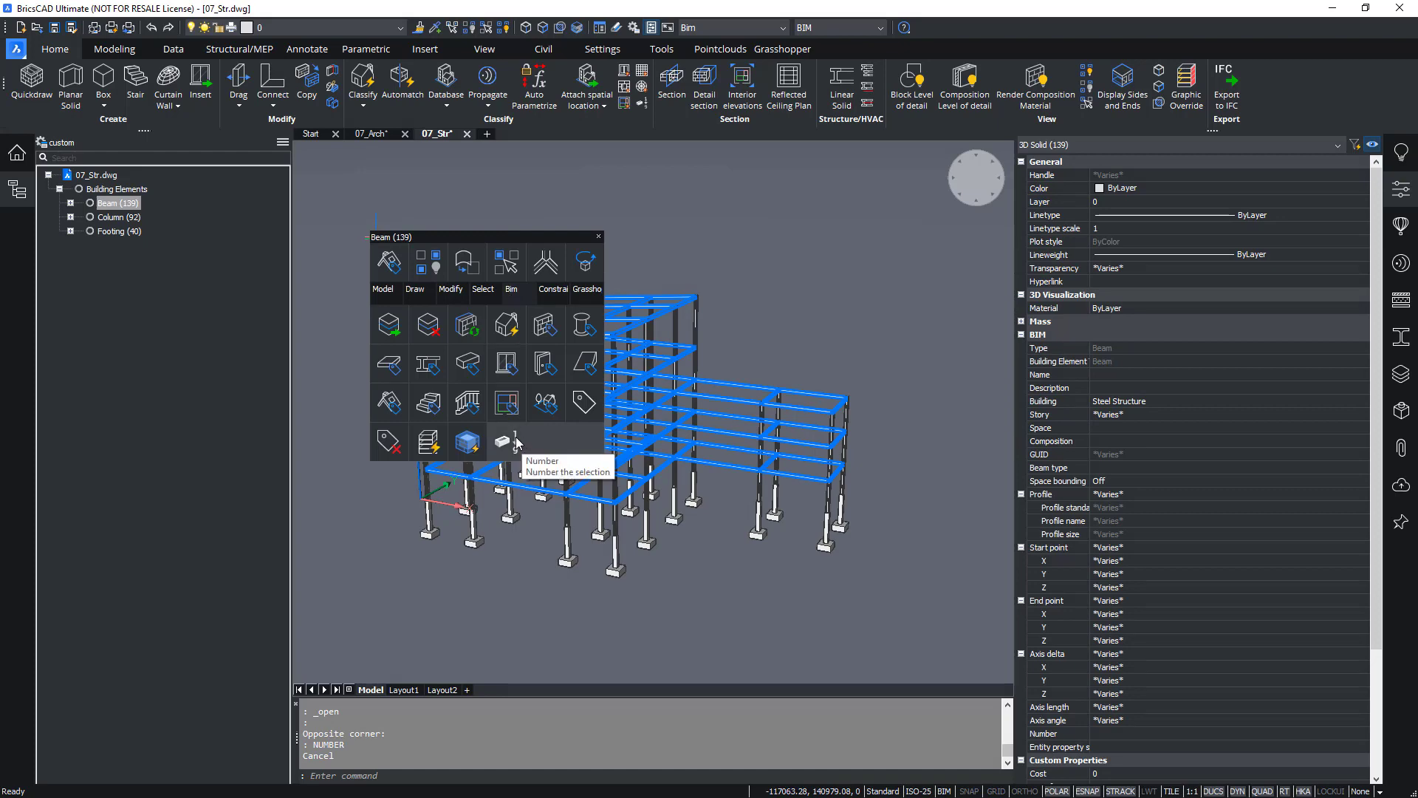
click(517, 442)
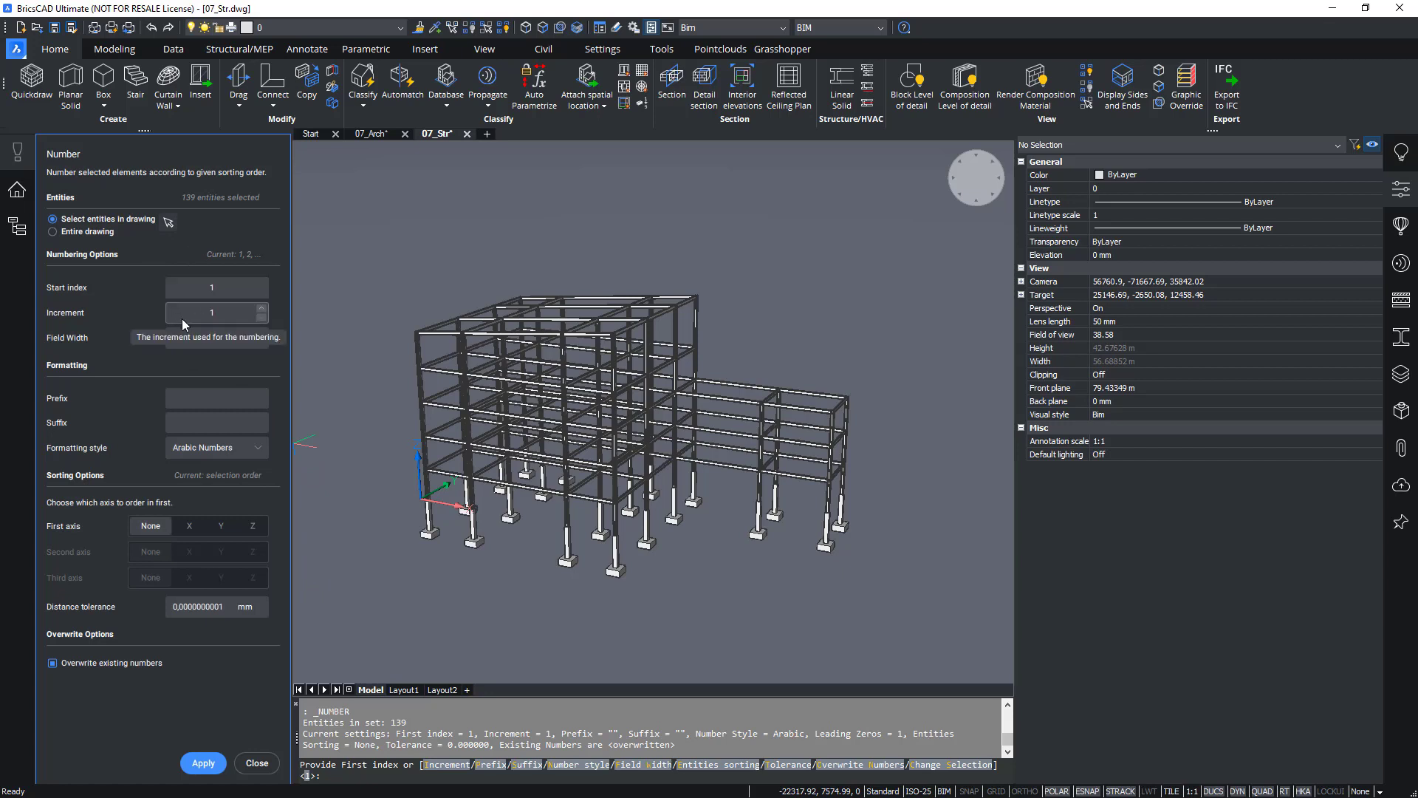
click(193, 393)
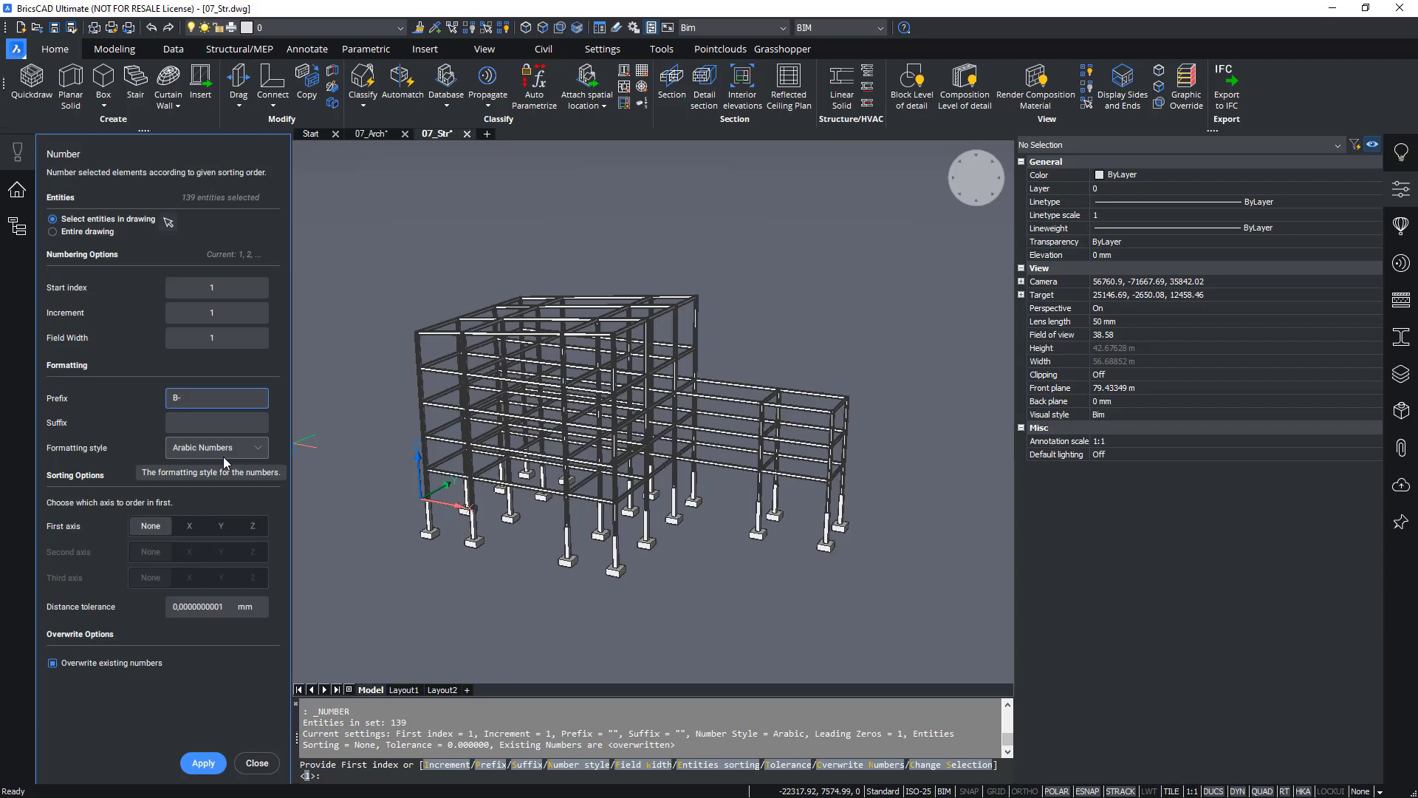
click(224, 457)
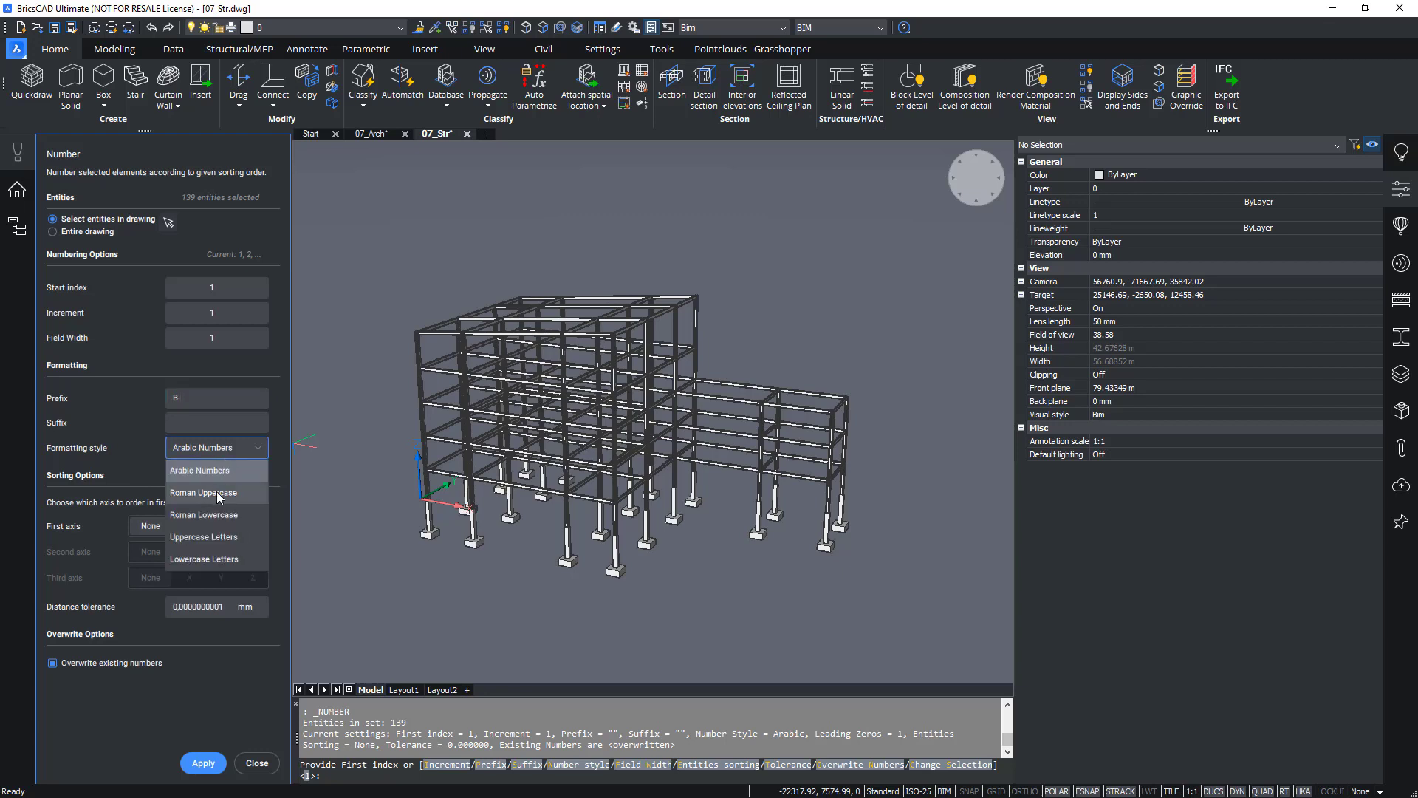
click(132, 445)
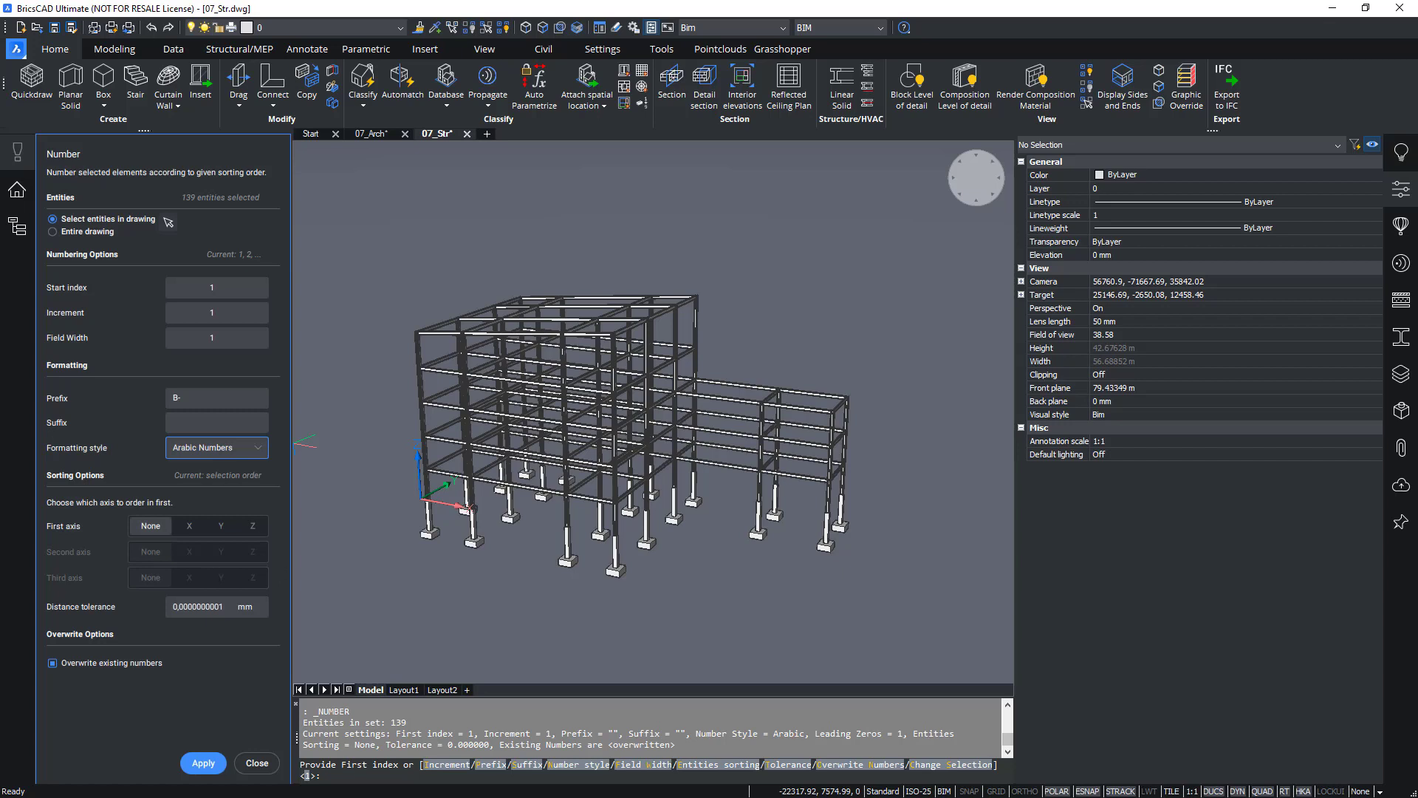
Sort the beam numbering by Z, Y and X as first, second and third axis, and apply it
click(254, 526)
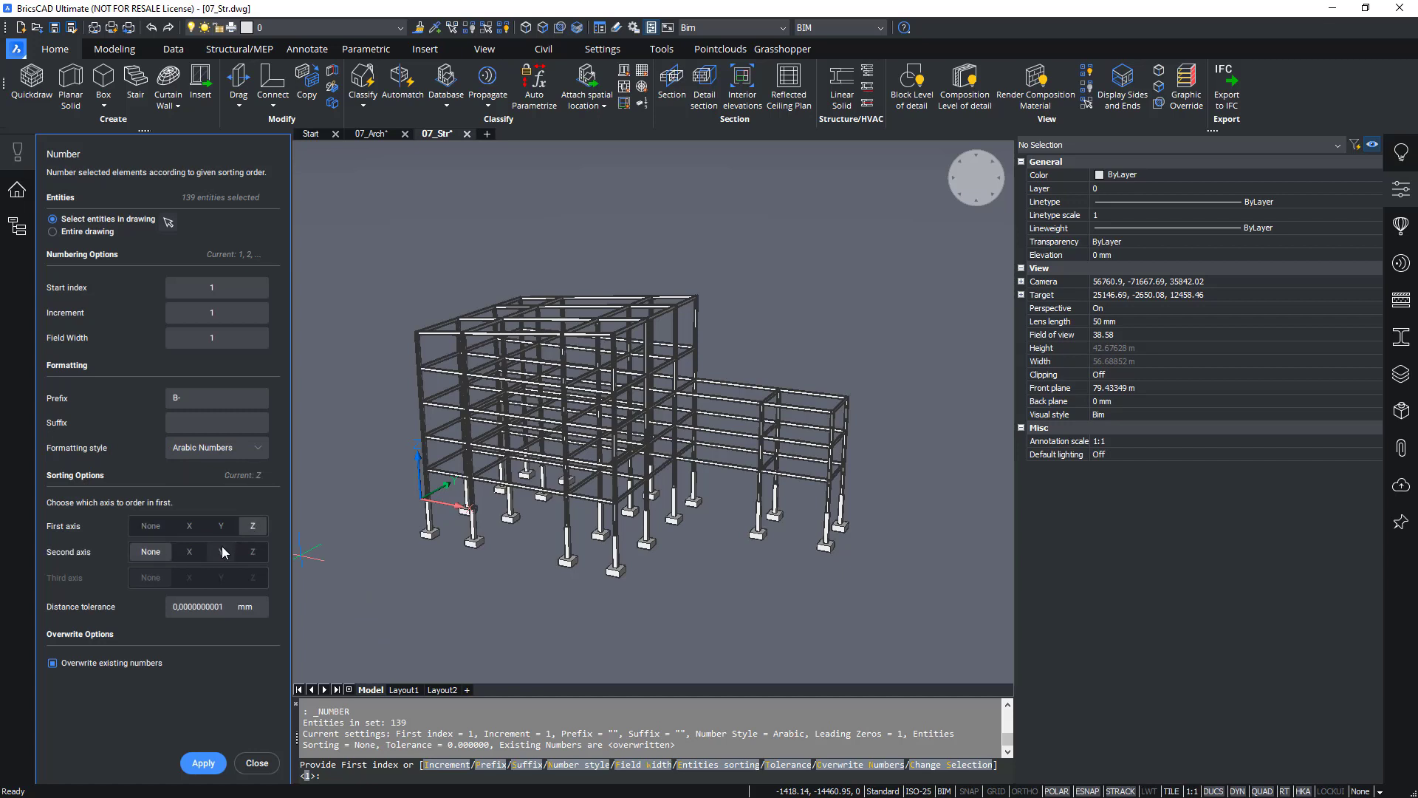
click(223, 557)
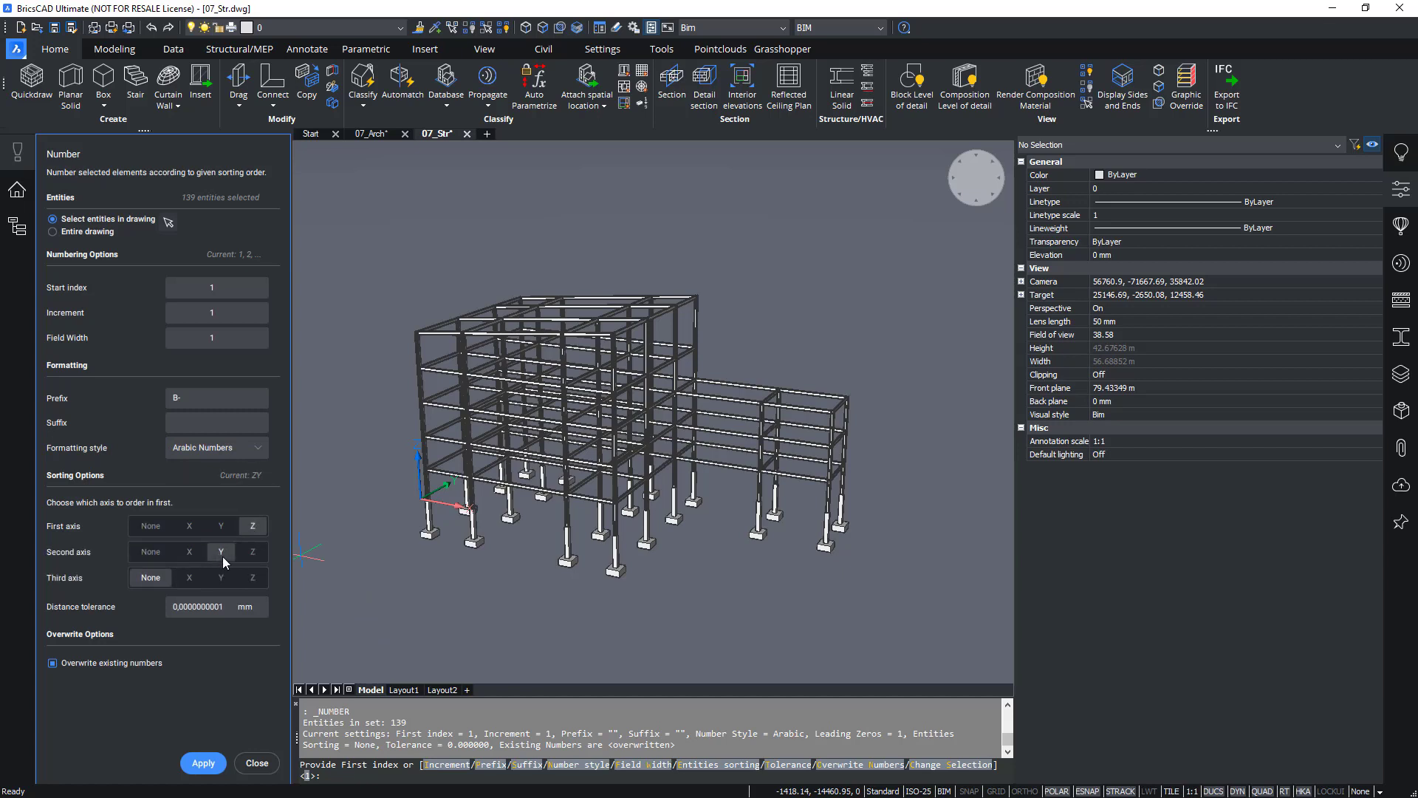
click(186, 580)
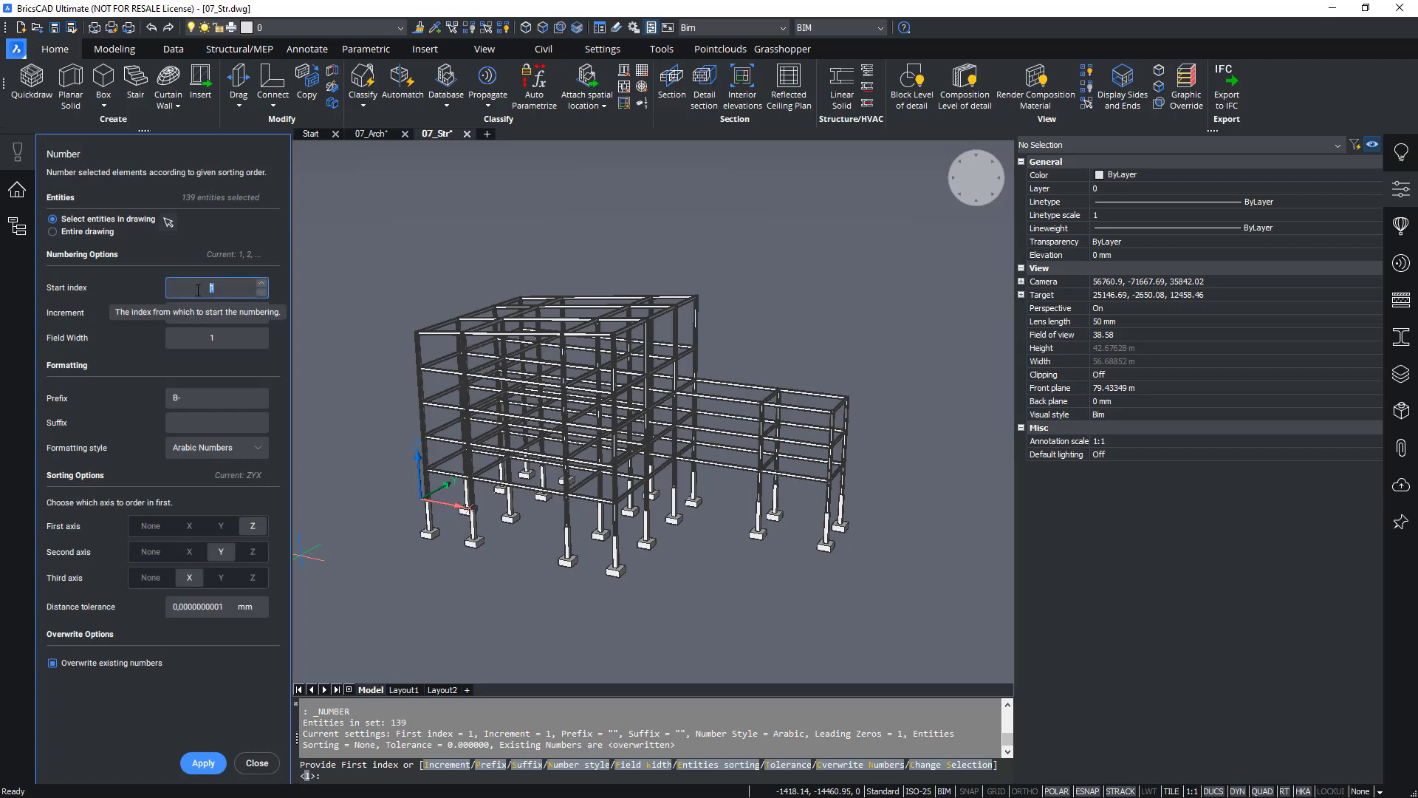
click(228, 311)
double_click(220, 310)
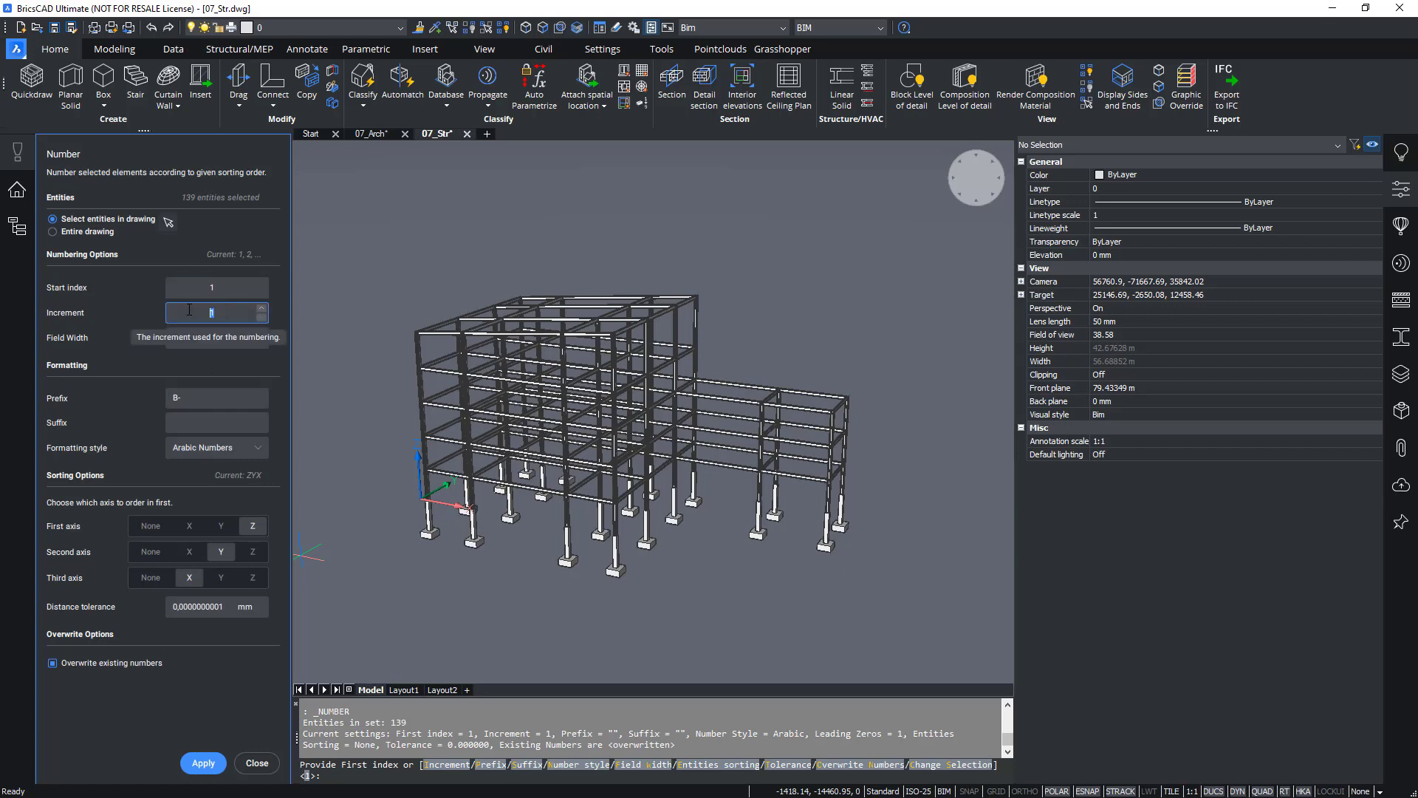
click(213, 763)
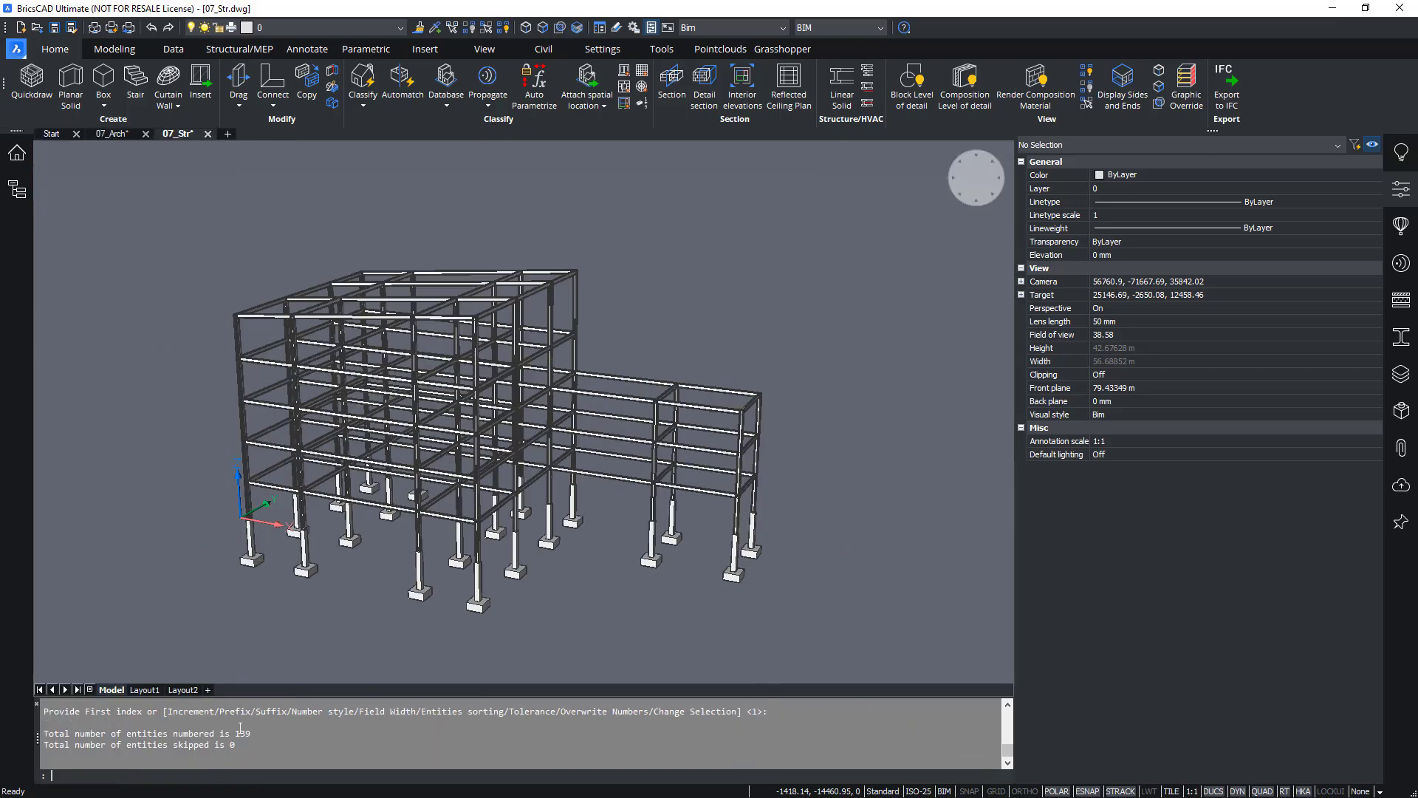
Check the numbering report and the assigned Number property of a front beam on Floor 0
triple_click(91, 730)
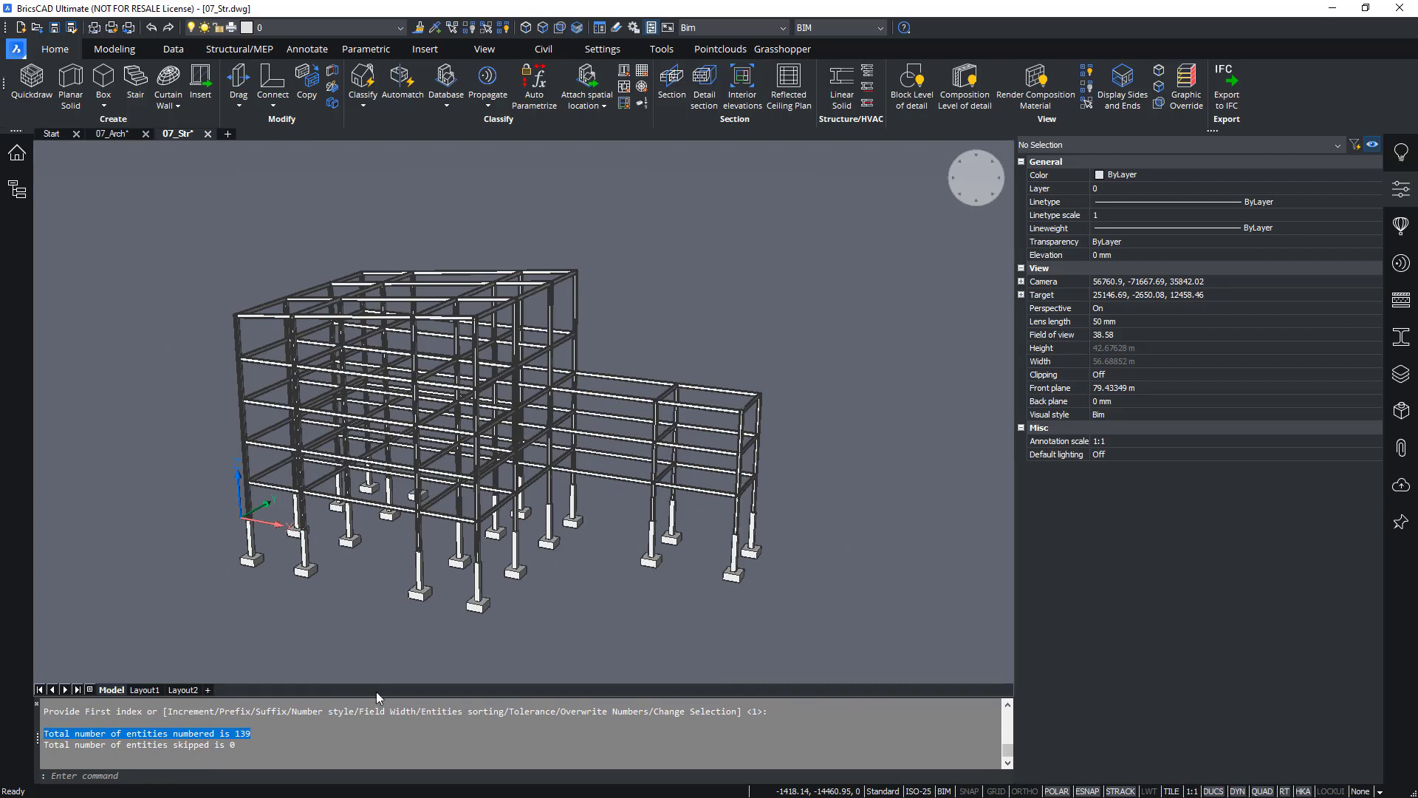
key(Escape)
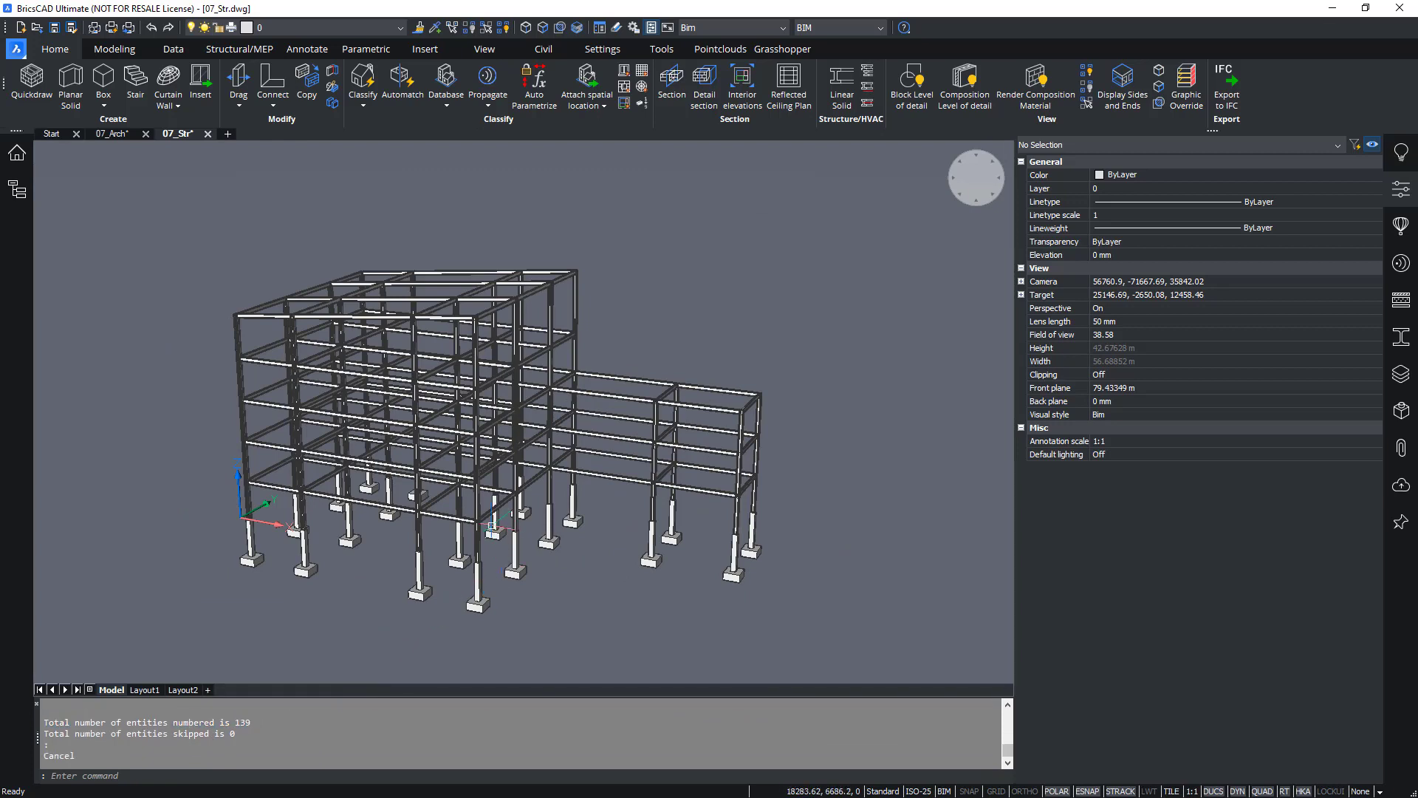
click(362, 503)
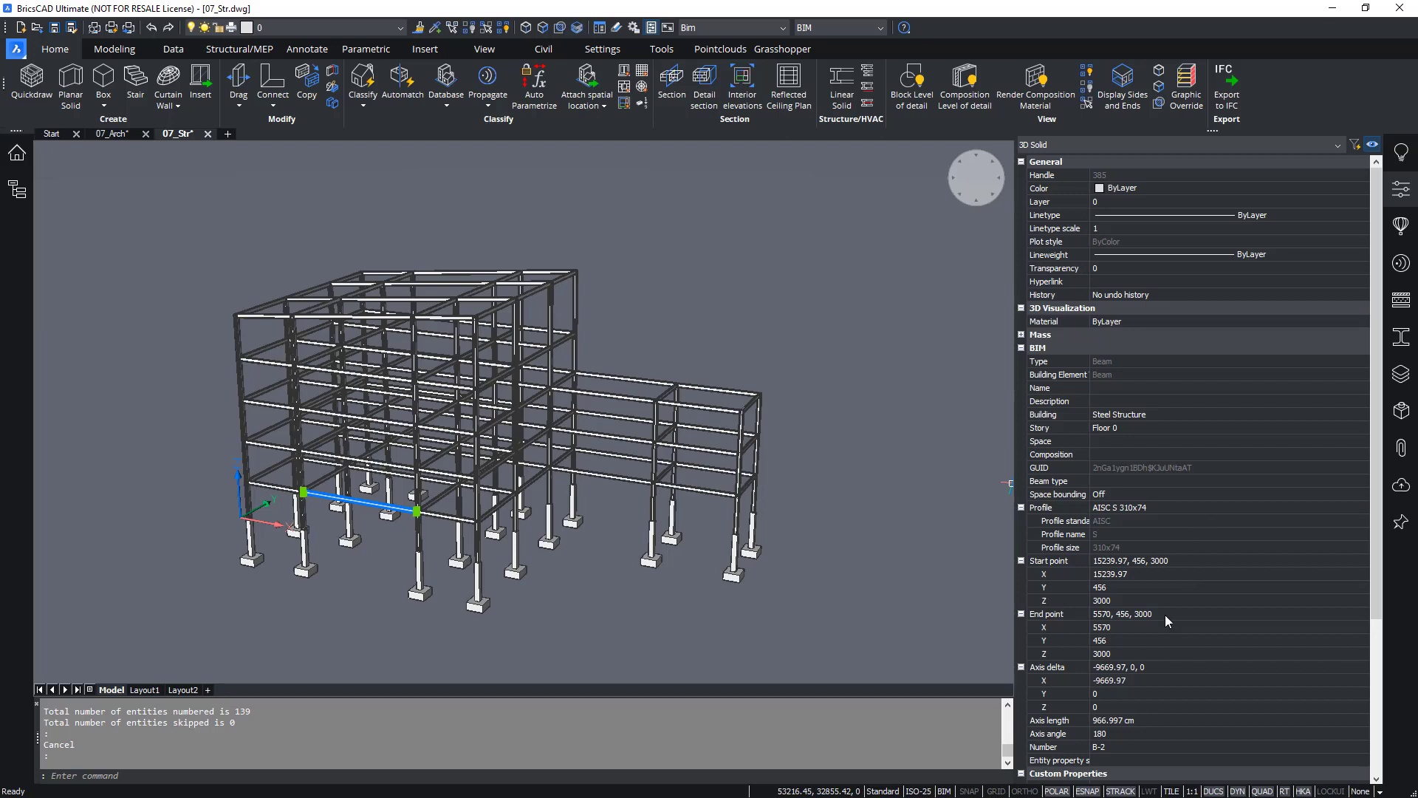
scroll(1158, 610, down, 1)
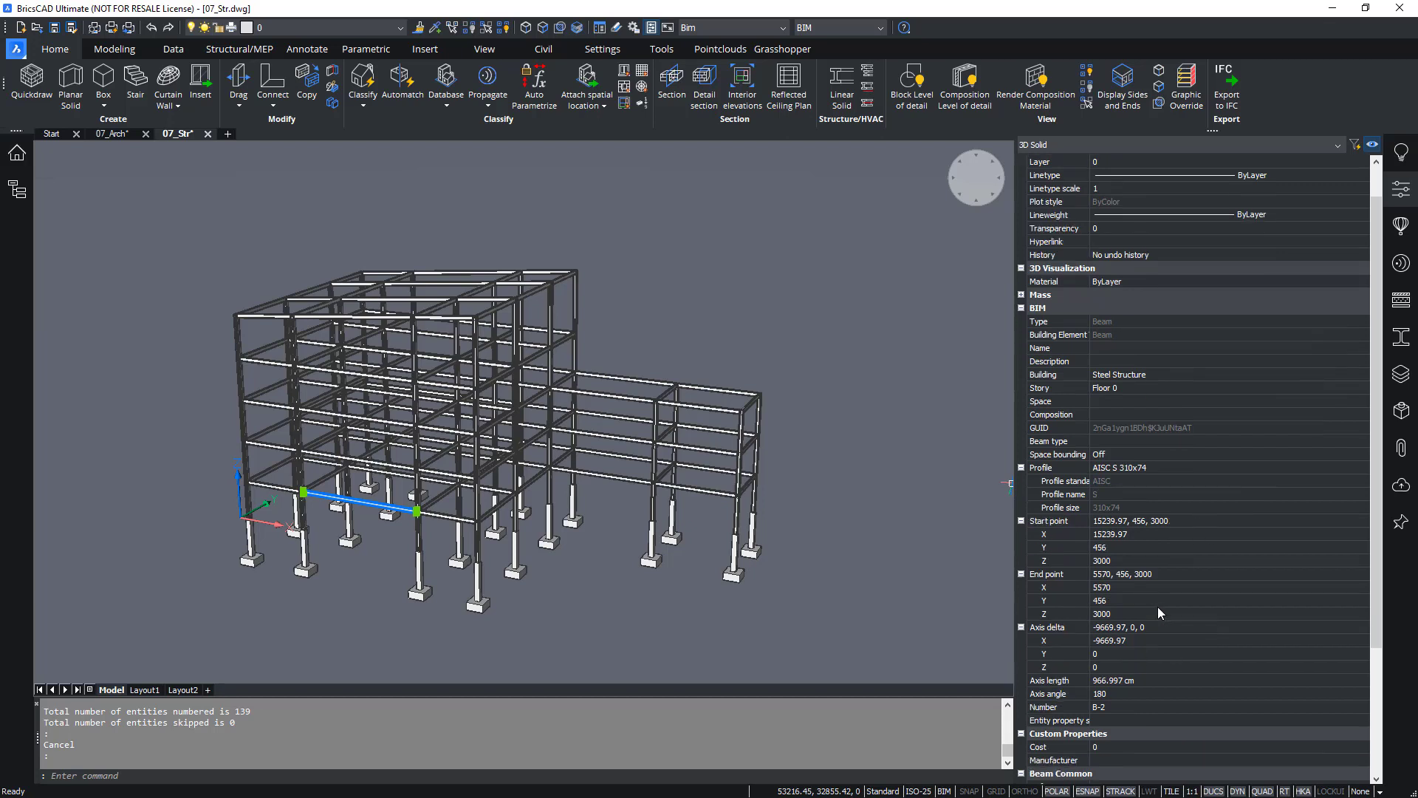
scroll(1158, 613, down, 1)
click(1115, 667)
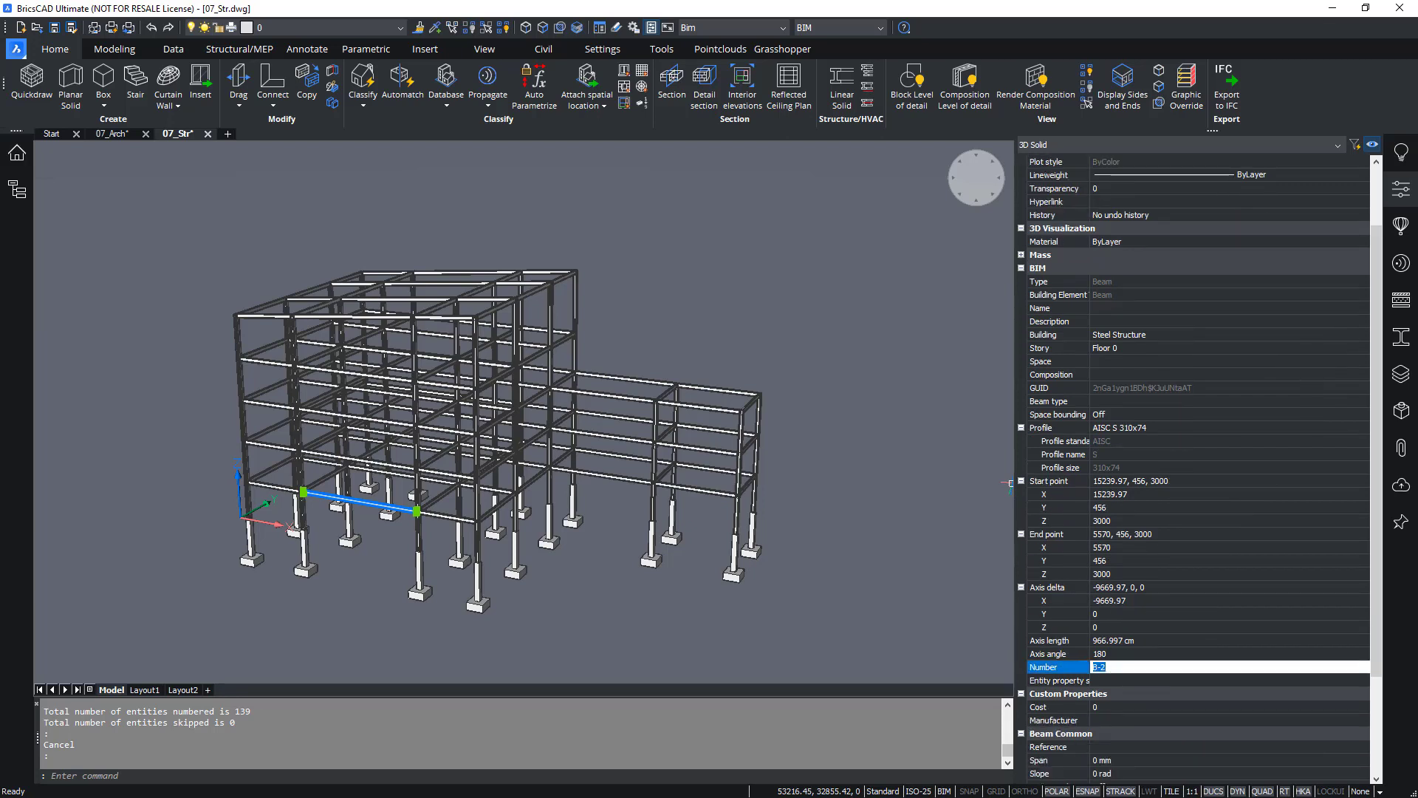
key(Escape)
Open the structure tree configuration and select BIM Name among the sort criteria of Building Elements
click(13, 196)
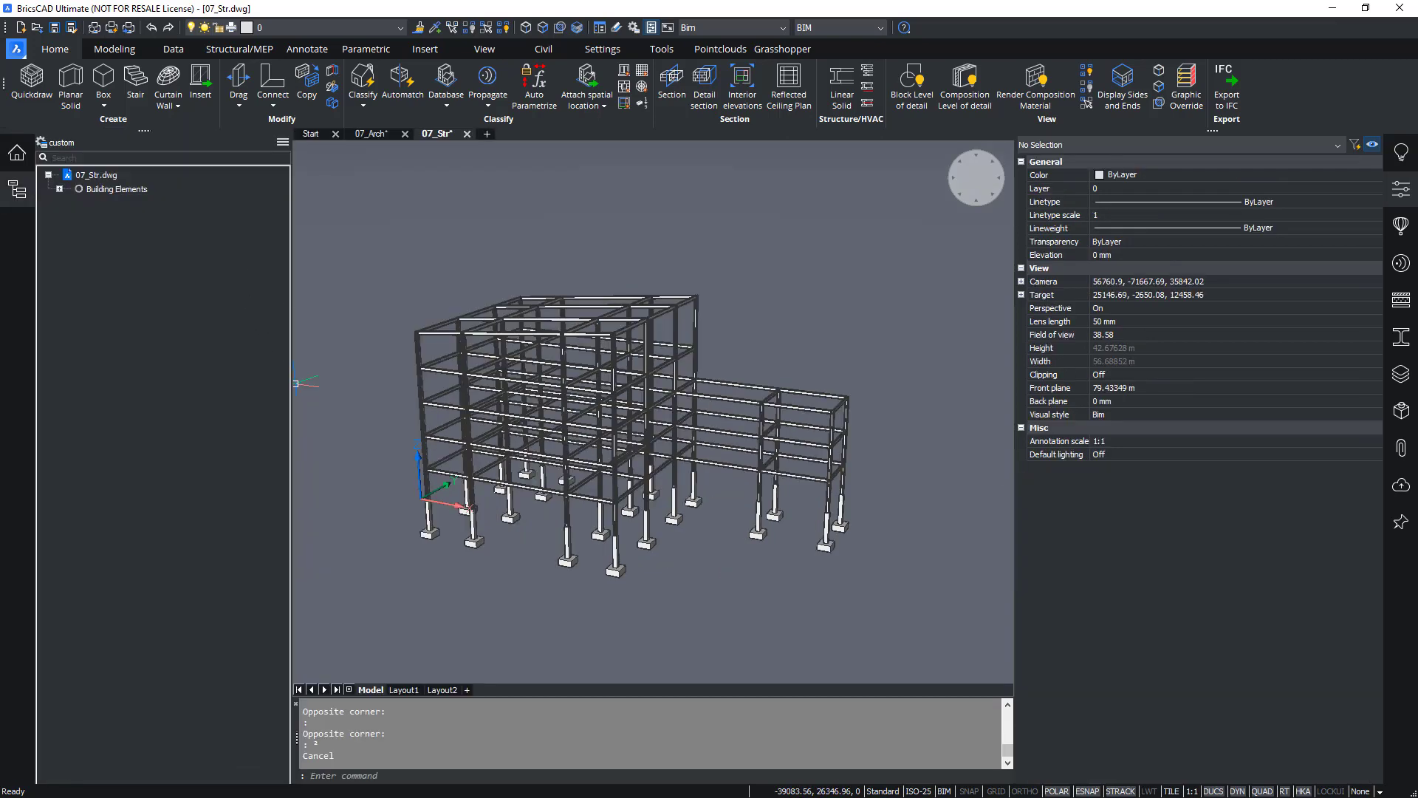
click(282, 142)
click(368, 361)
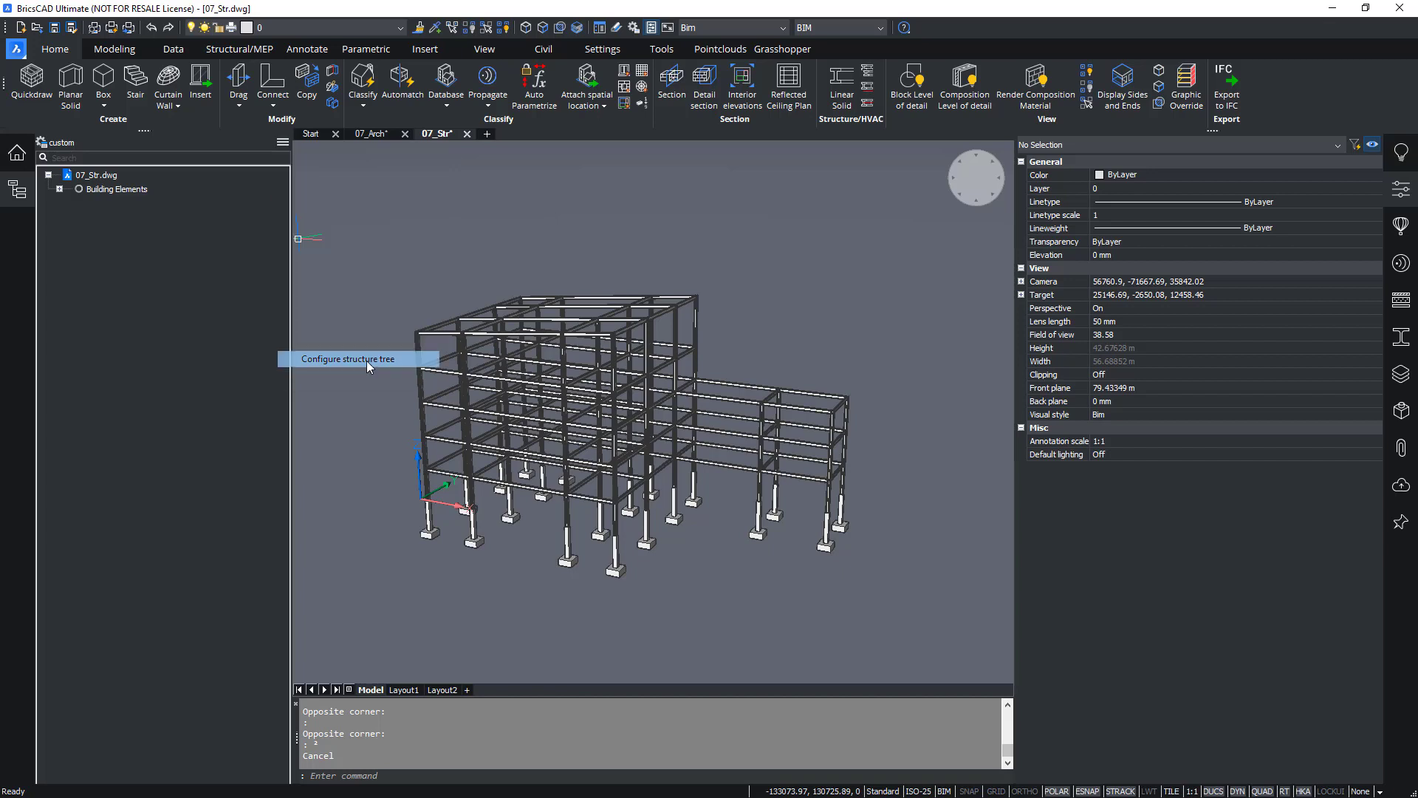
scroll(365, 358, up, 6)
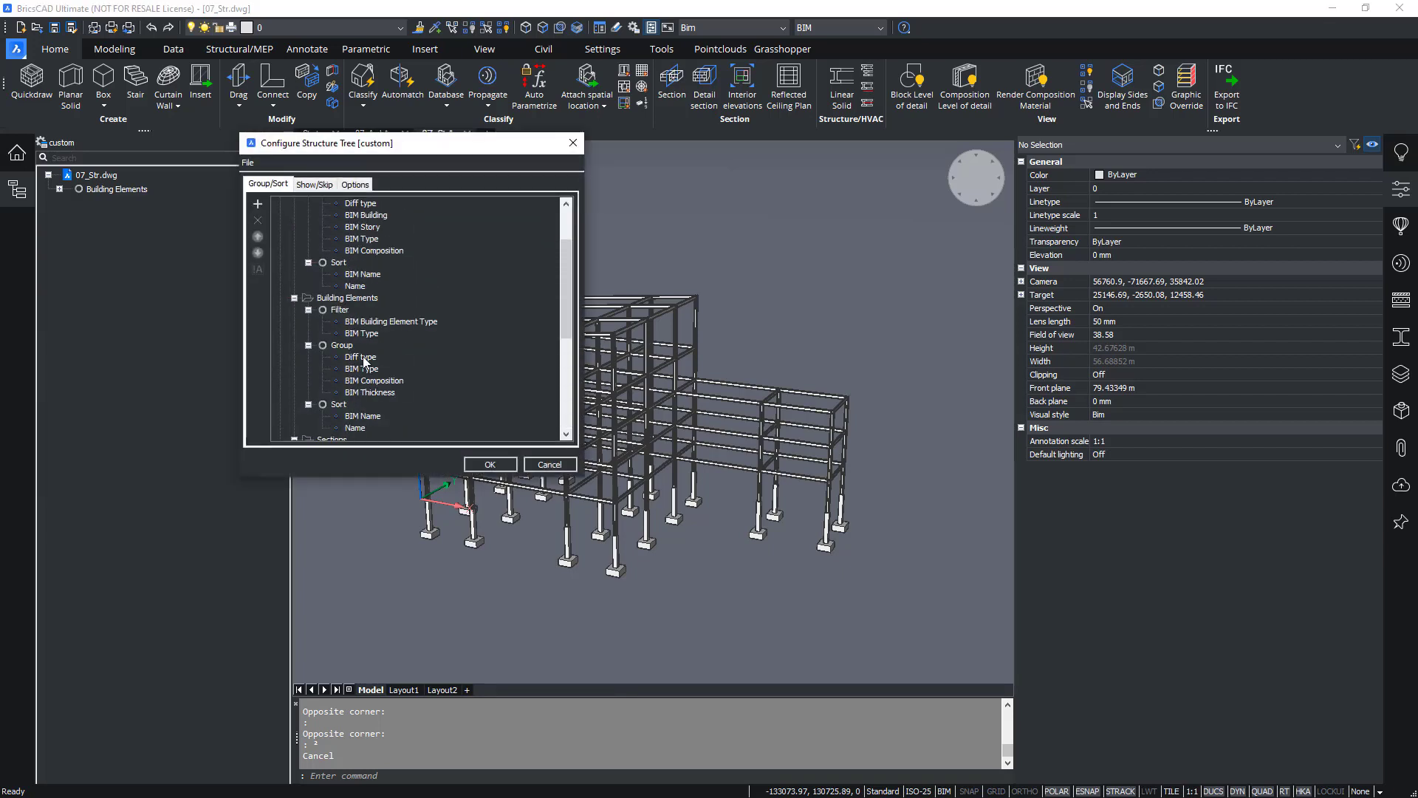
click(345, 299)
scroll(352, 326, down, 2)
click(361, 345)
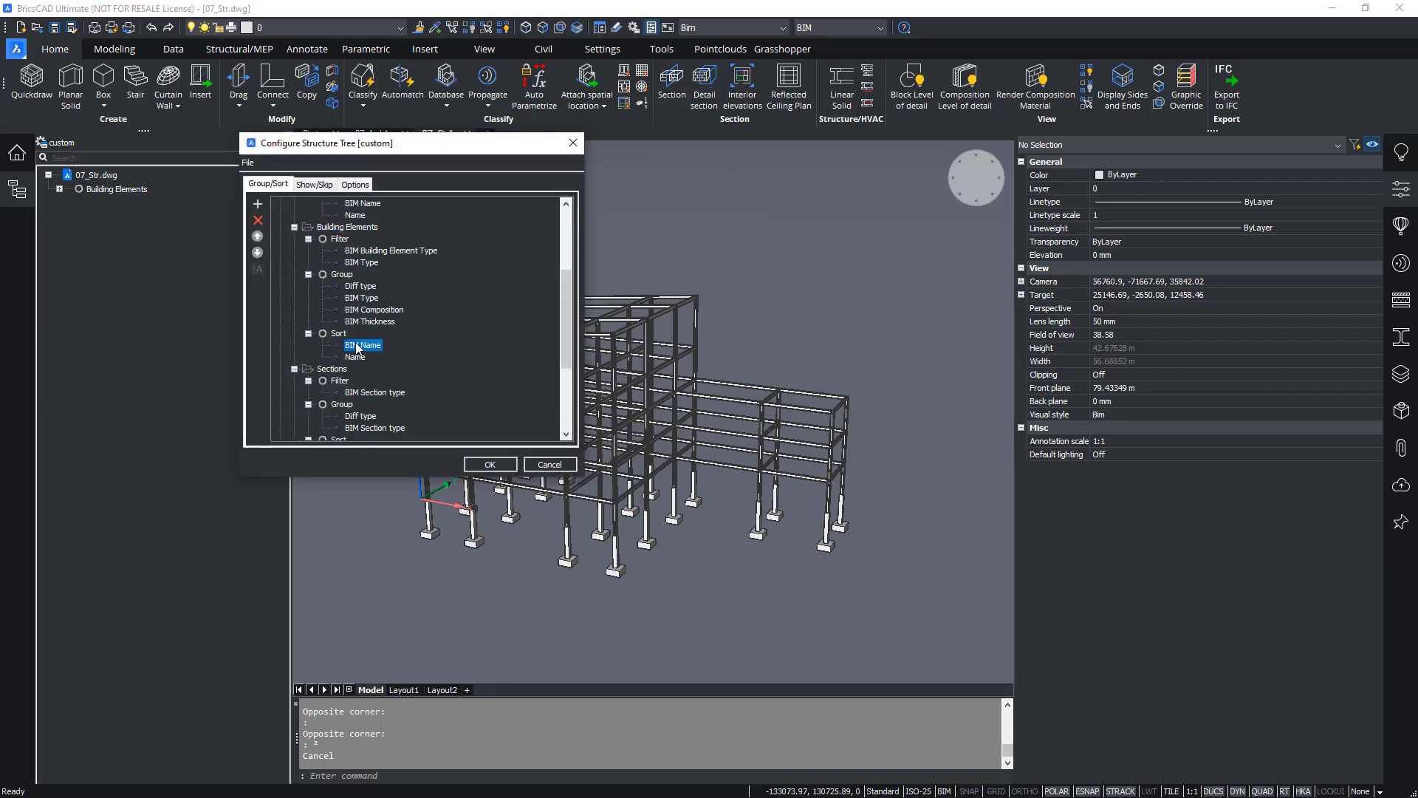
Add the BIM Number property to the Building Elements sort criteria, place it above BIM Name and accept the configuration
click(258, 206)
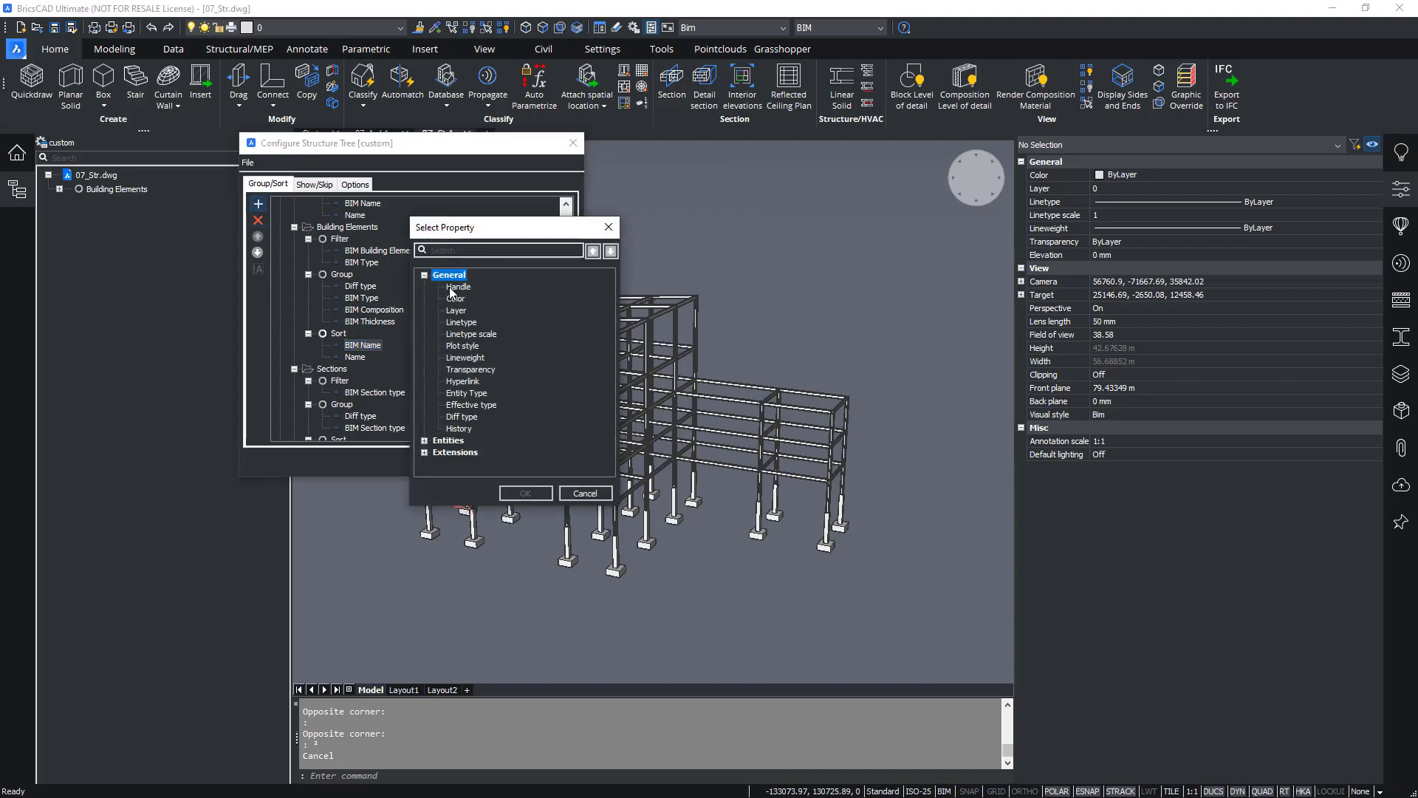
click(433, 251)
text(number)
click(611, 251)
click(611, 252)
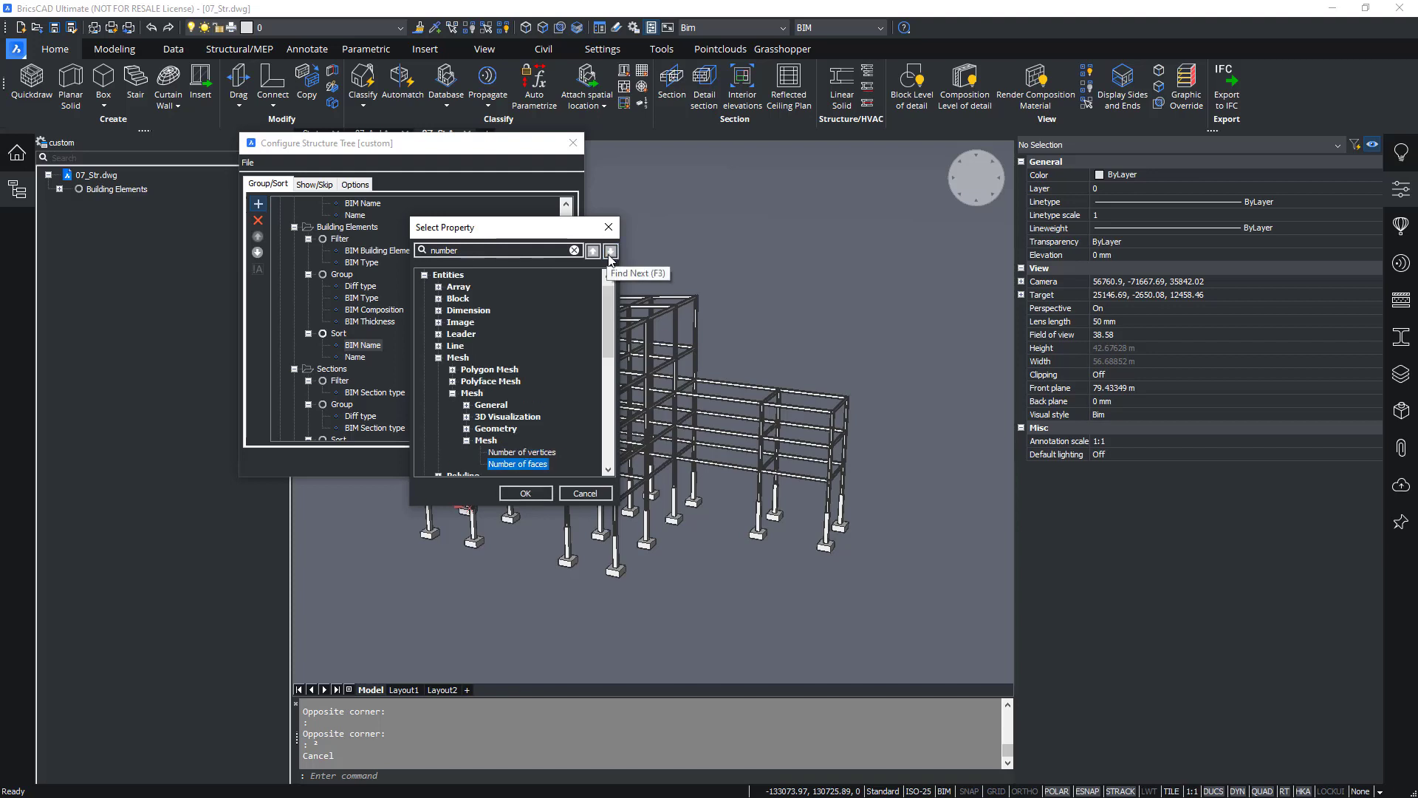
click(610, 252)
click(610, 252)
click(610, 252)
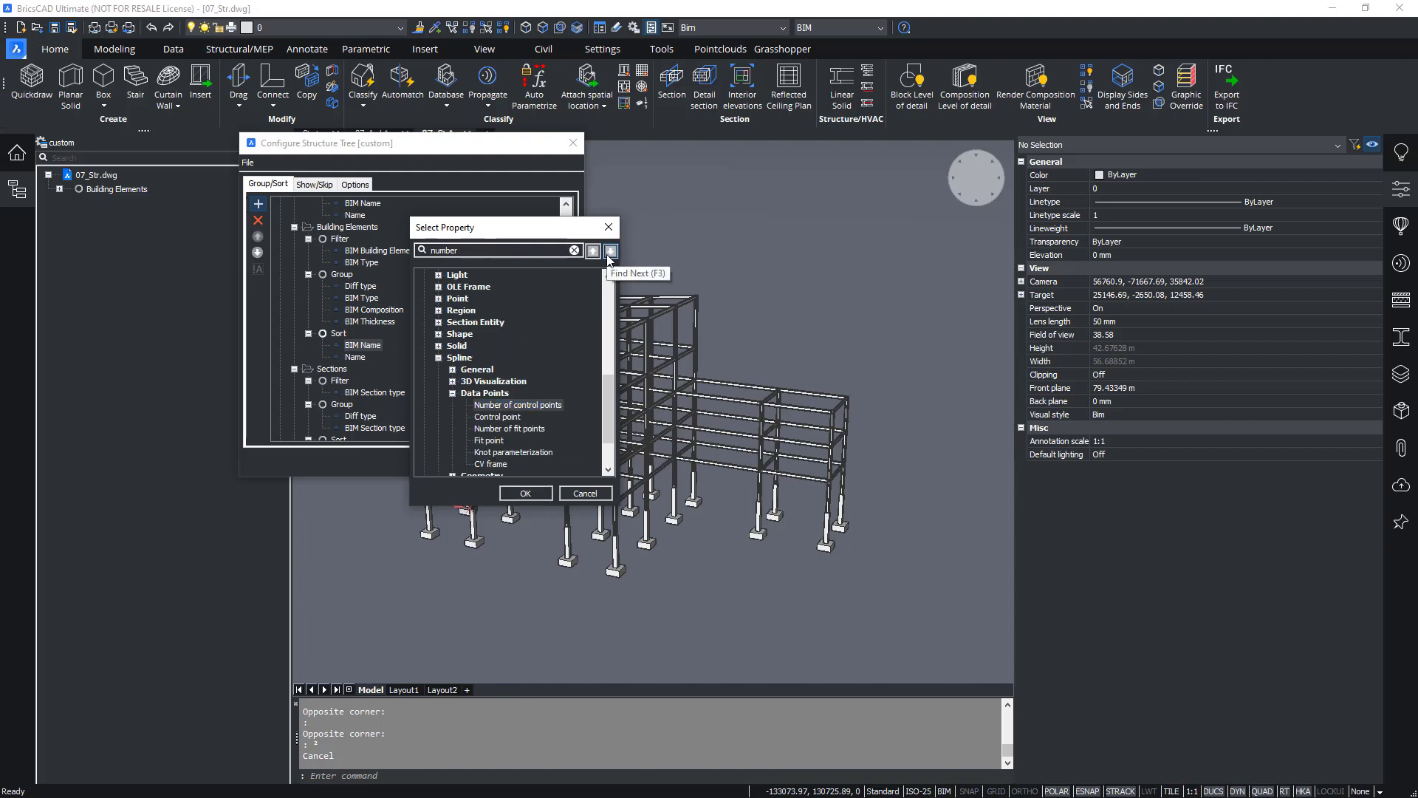
click(610, 252)
click(610, 252)
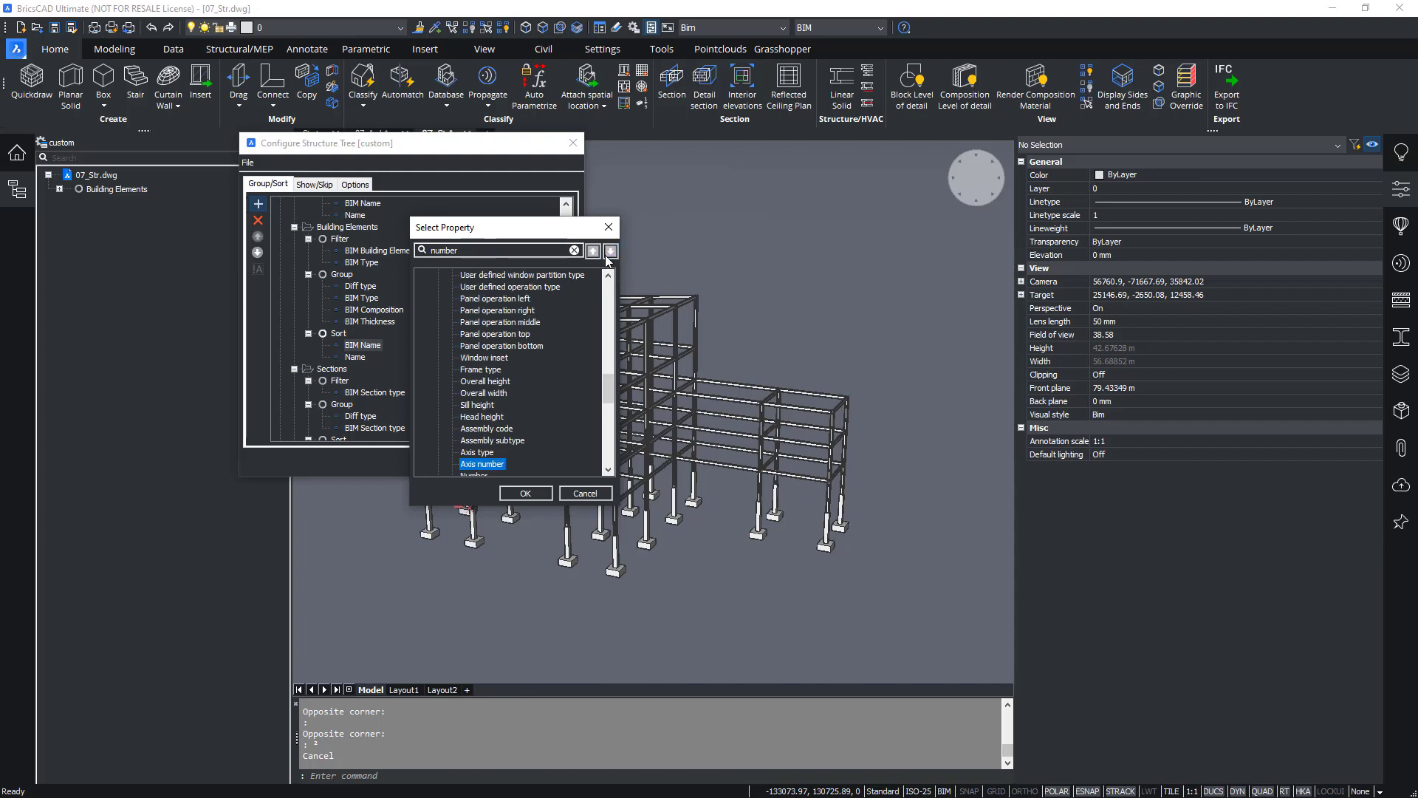
click(610, 252)
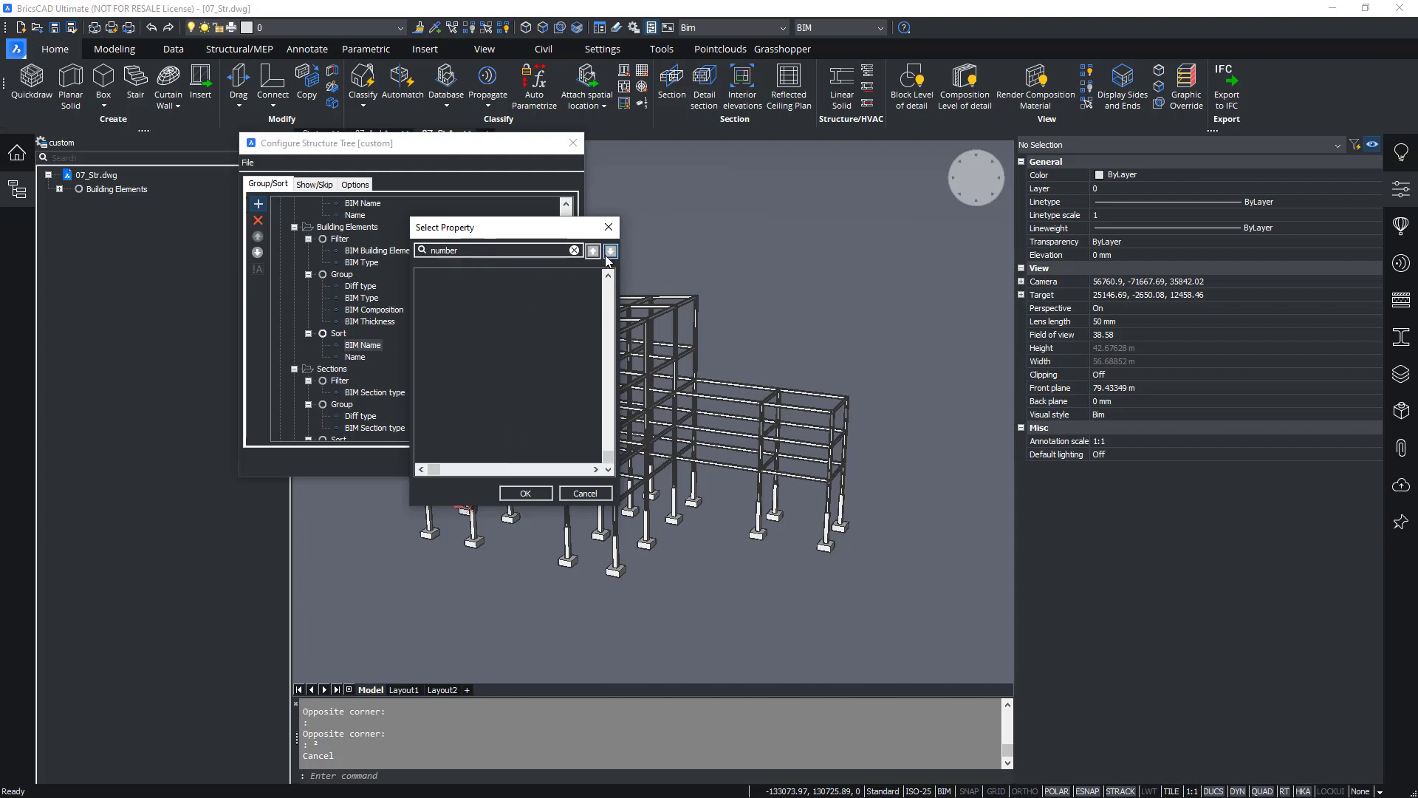
click(525, 492)
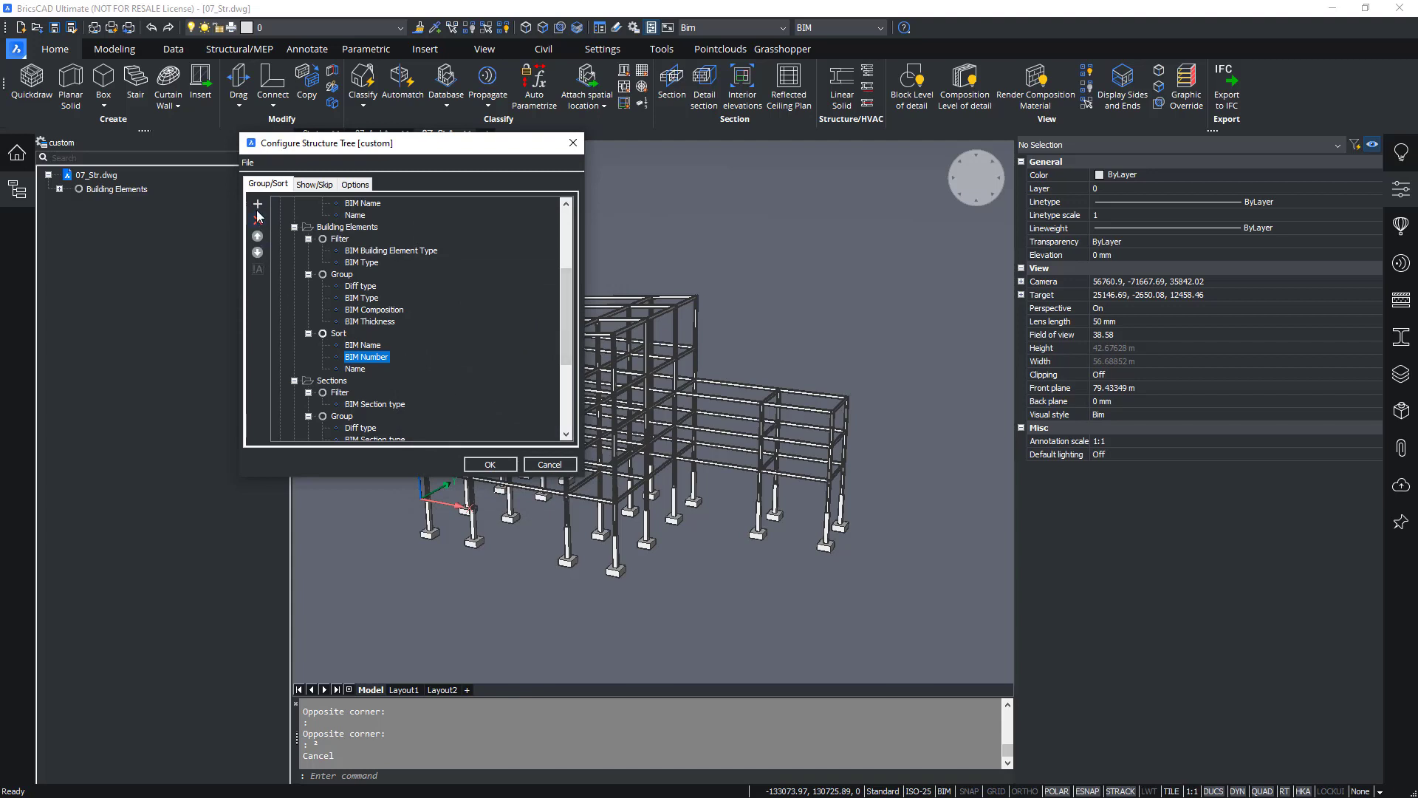
click(258, 237)
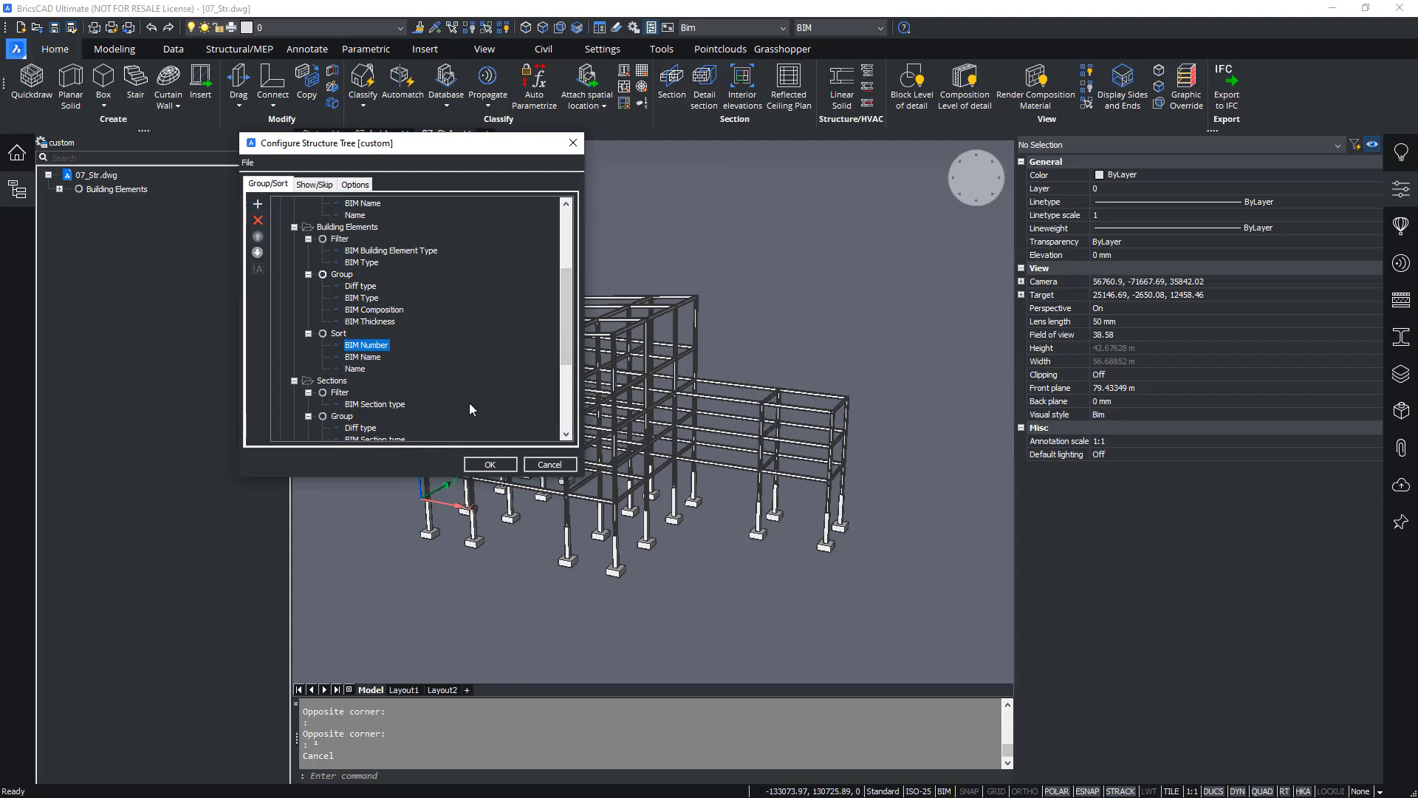
click(493, 470)
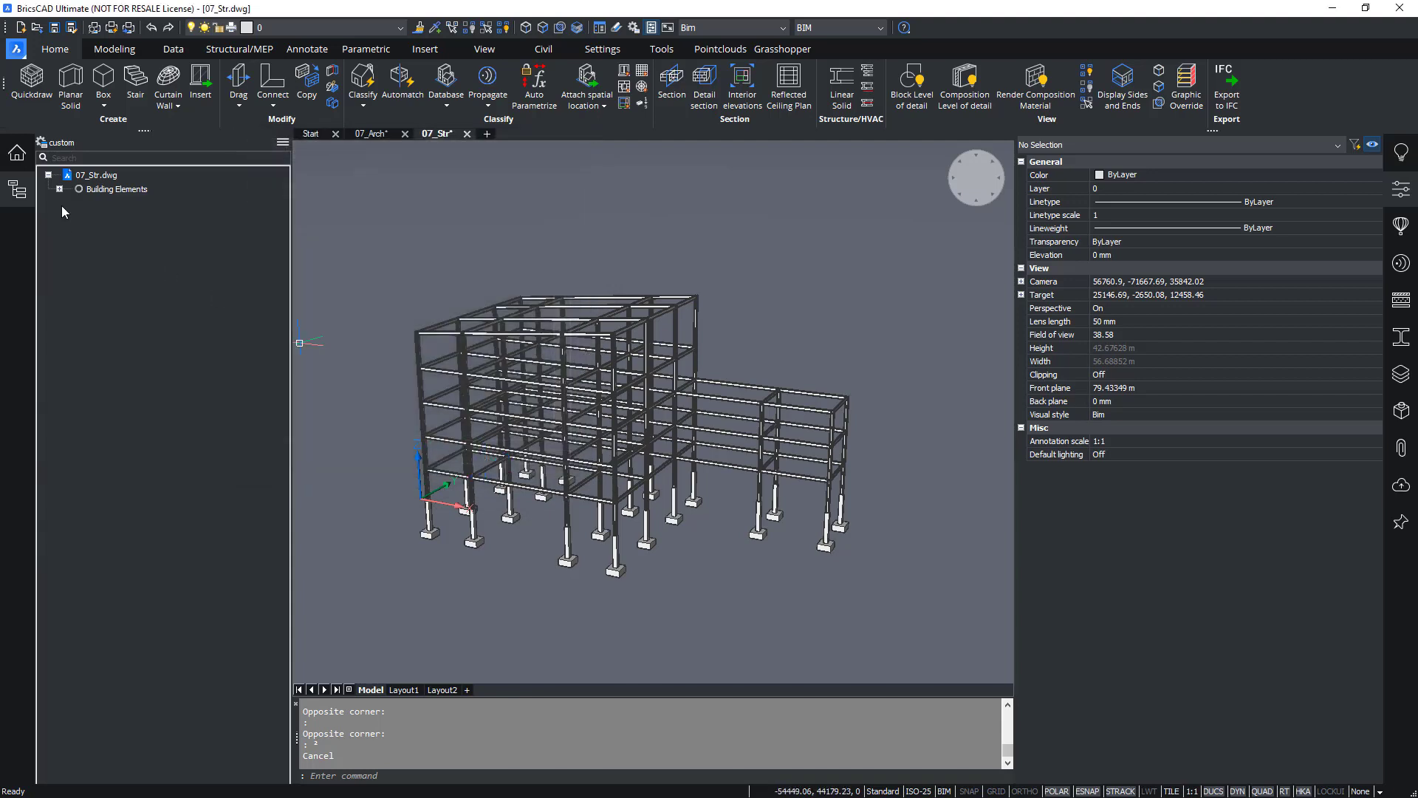
Expand the Beam category down to its individual beams and select B-1 through B-105 in turn to locate them in the model
click(59, 189)
click(70, 202)
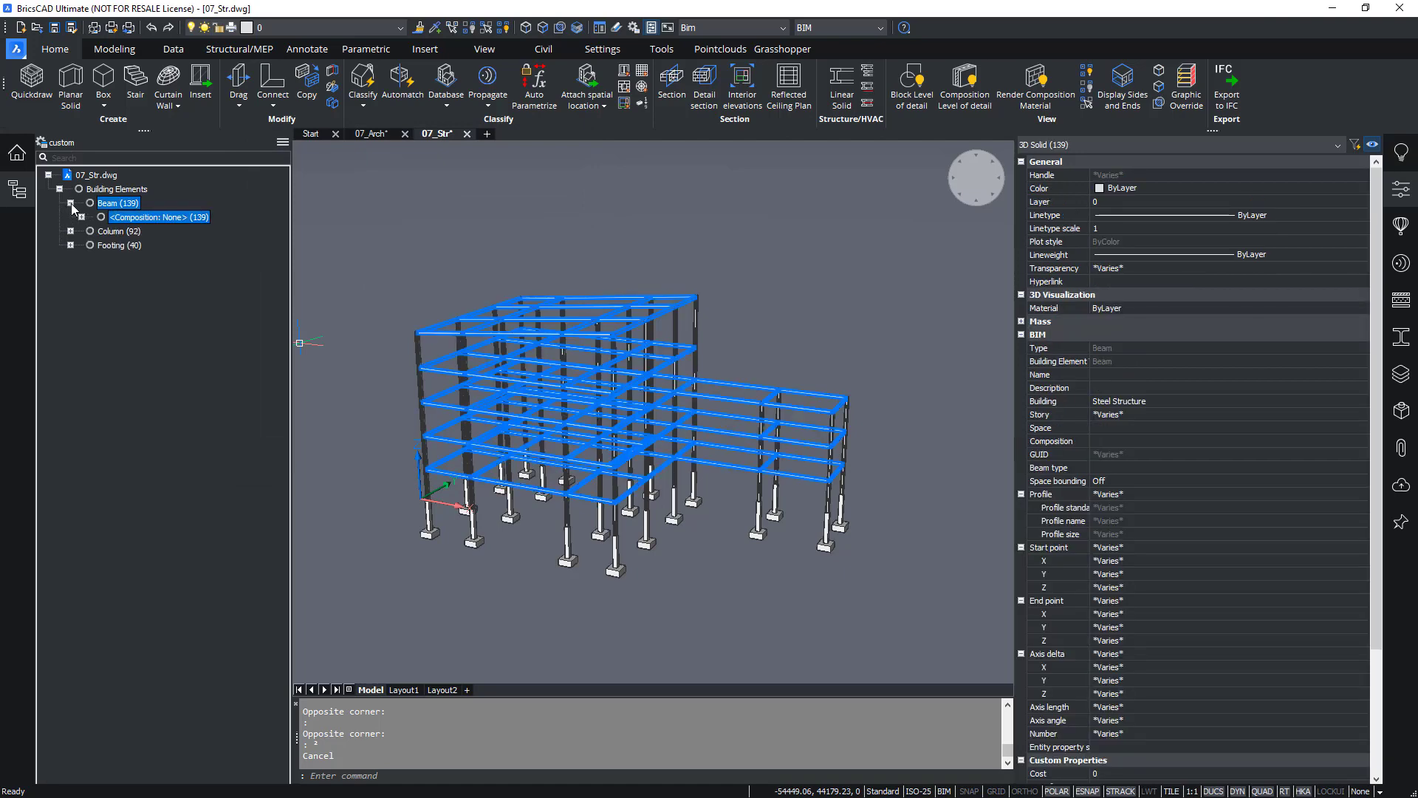
click(82, 217)
click(130, 232)
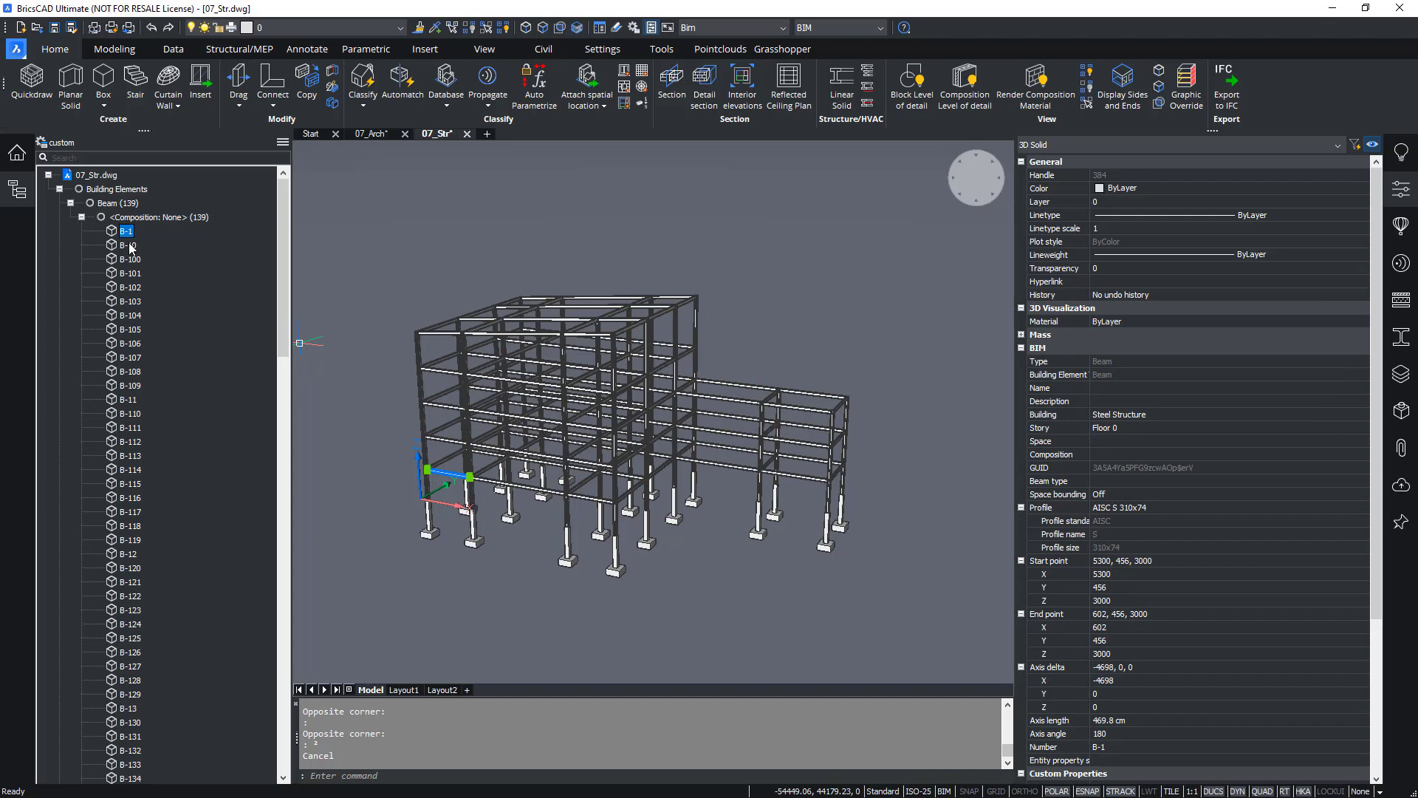
click(132, 246)
click(131, 259)
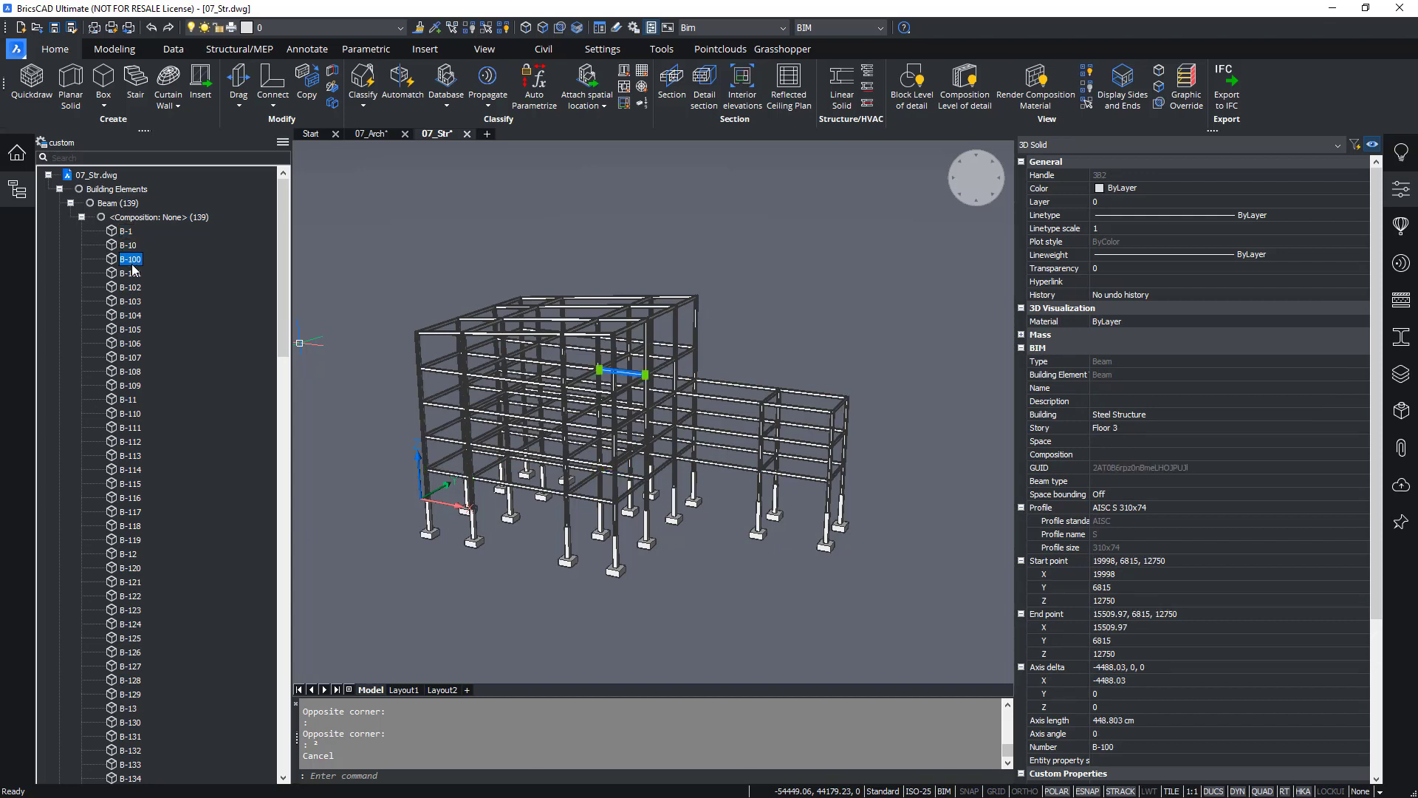
click(132, 278)
click(132, 289)
click(131, 302)
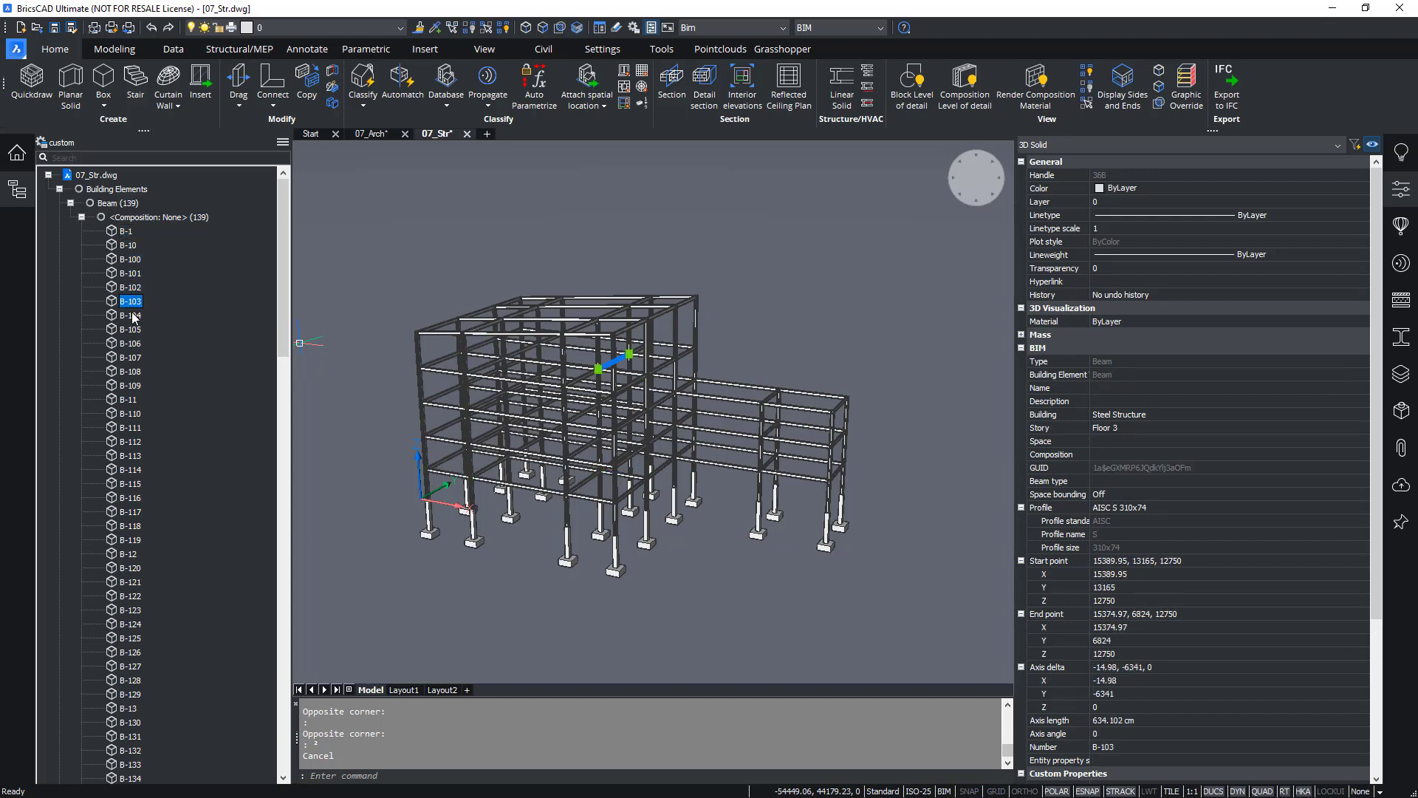
click(131, 317)
click(131, 329)
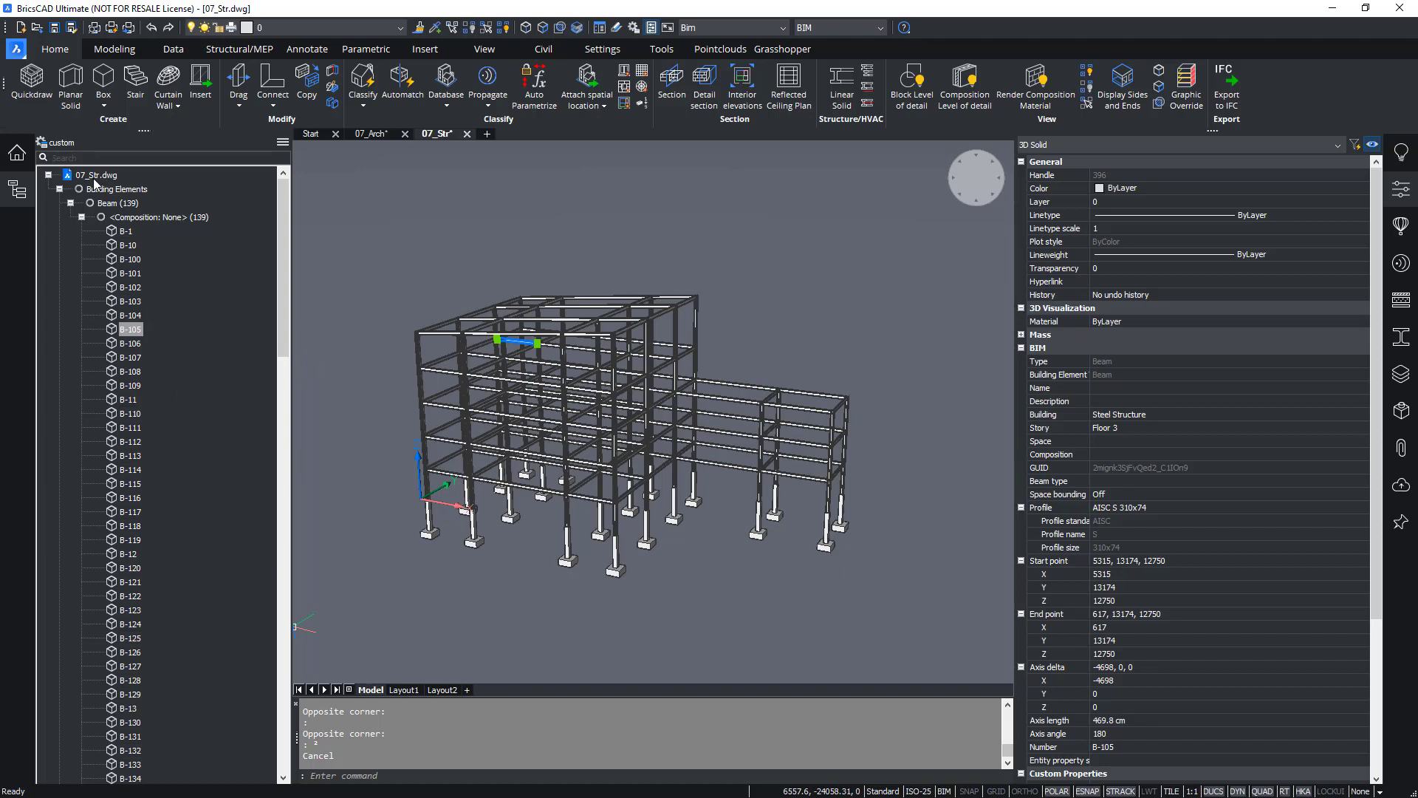
Search the structure tree for B-101 and select that beam in the model
text(B-101)
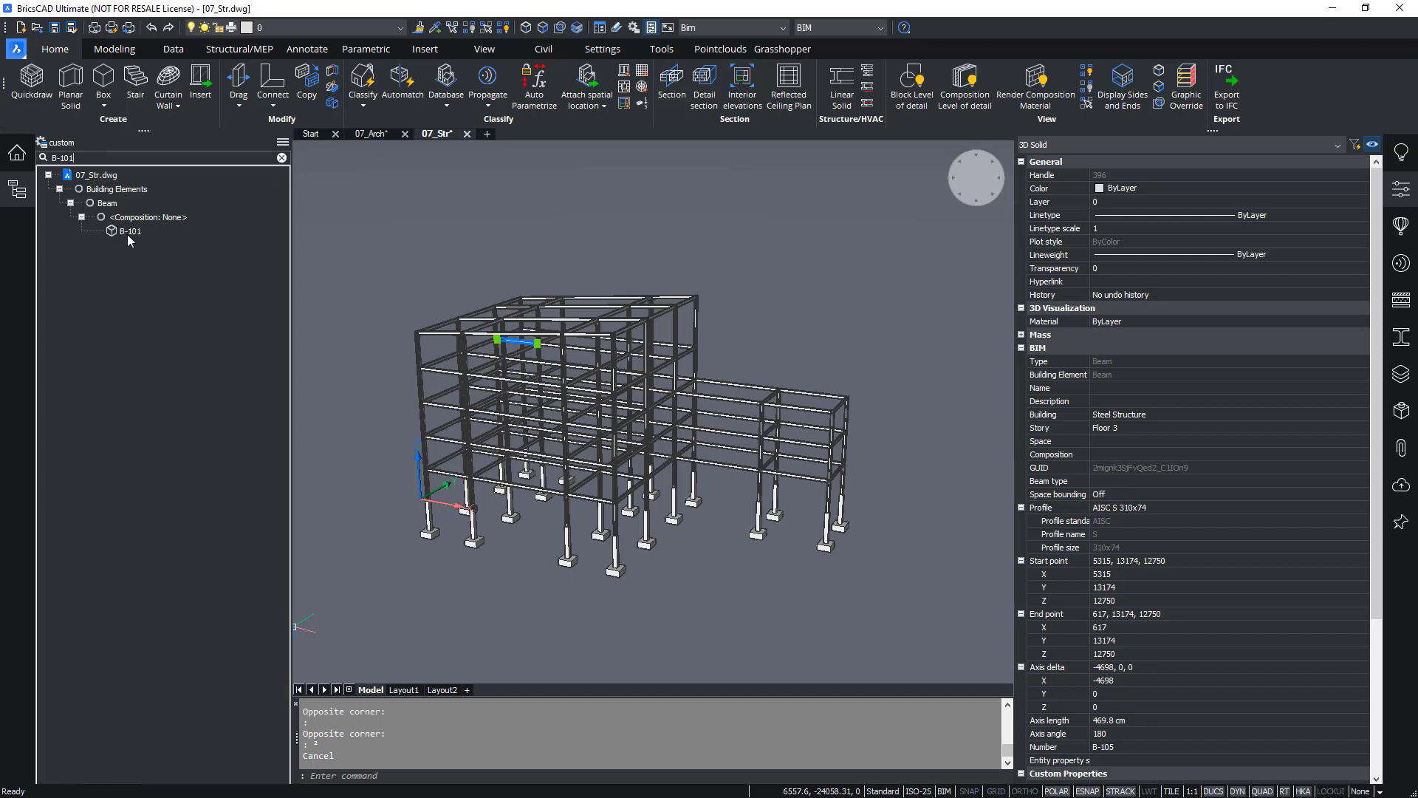
click(130, 234)
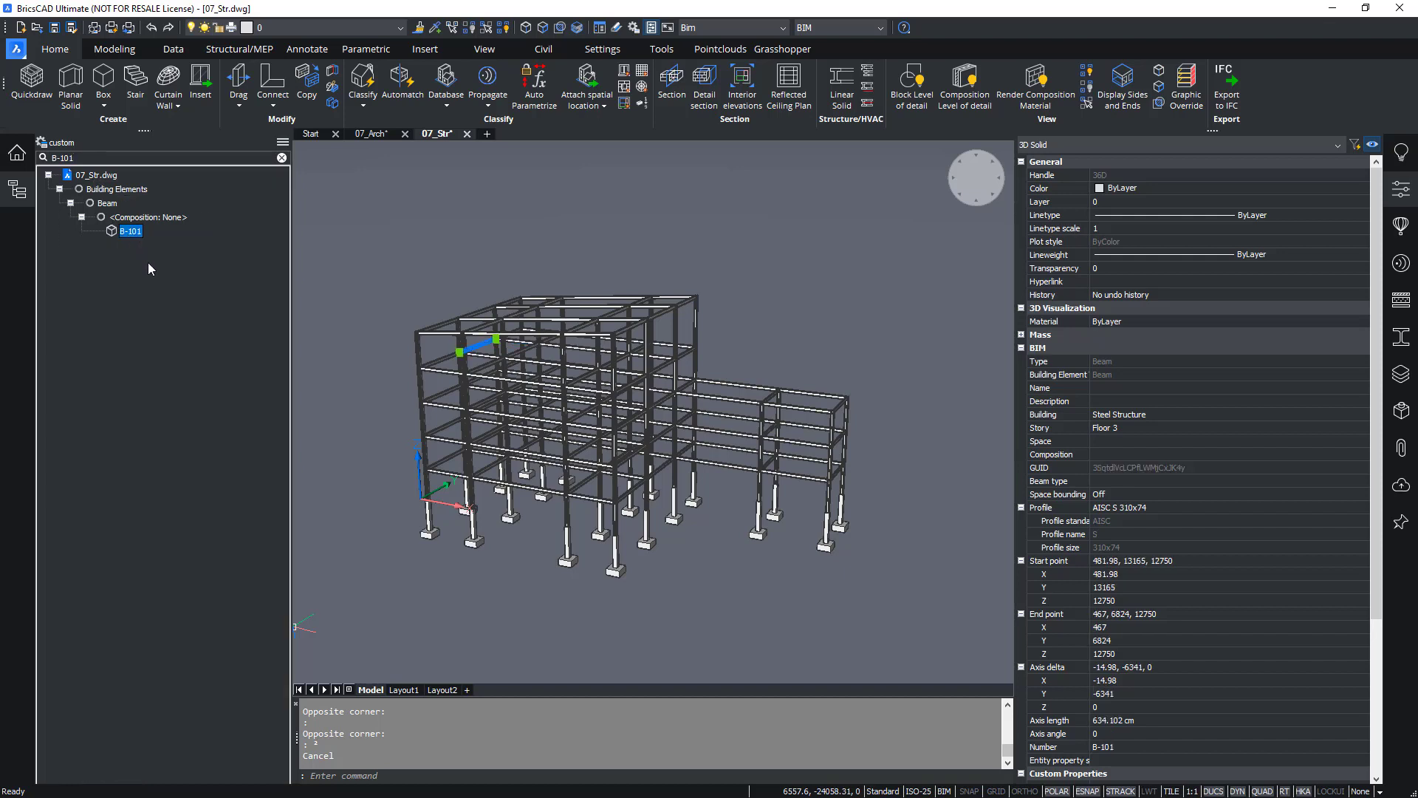
Clear the B-101 search from the structure tree and switch to the 07_Arch drawing
click(82, 158)
key(BackSpace)
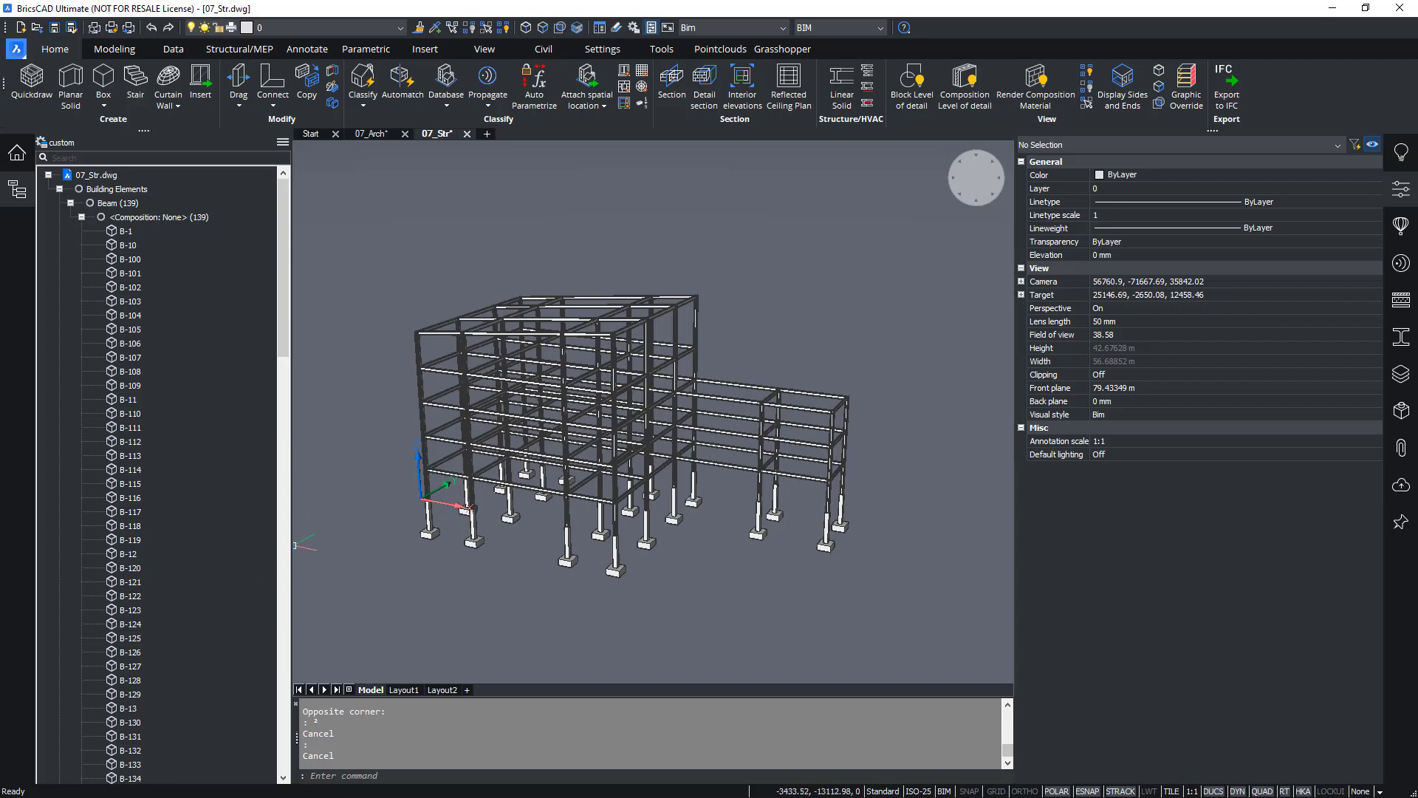
click(367, 135)
Turn on the clip display of the vertical section plane so that it cuts open the main building
middle_drag(377, 468, 456, 583)
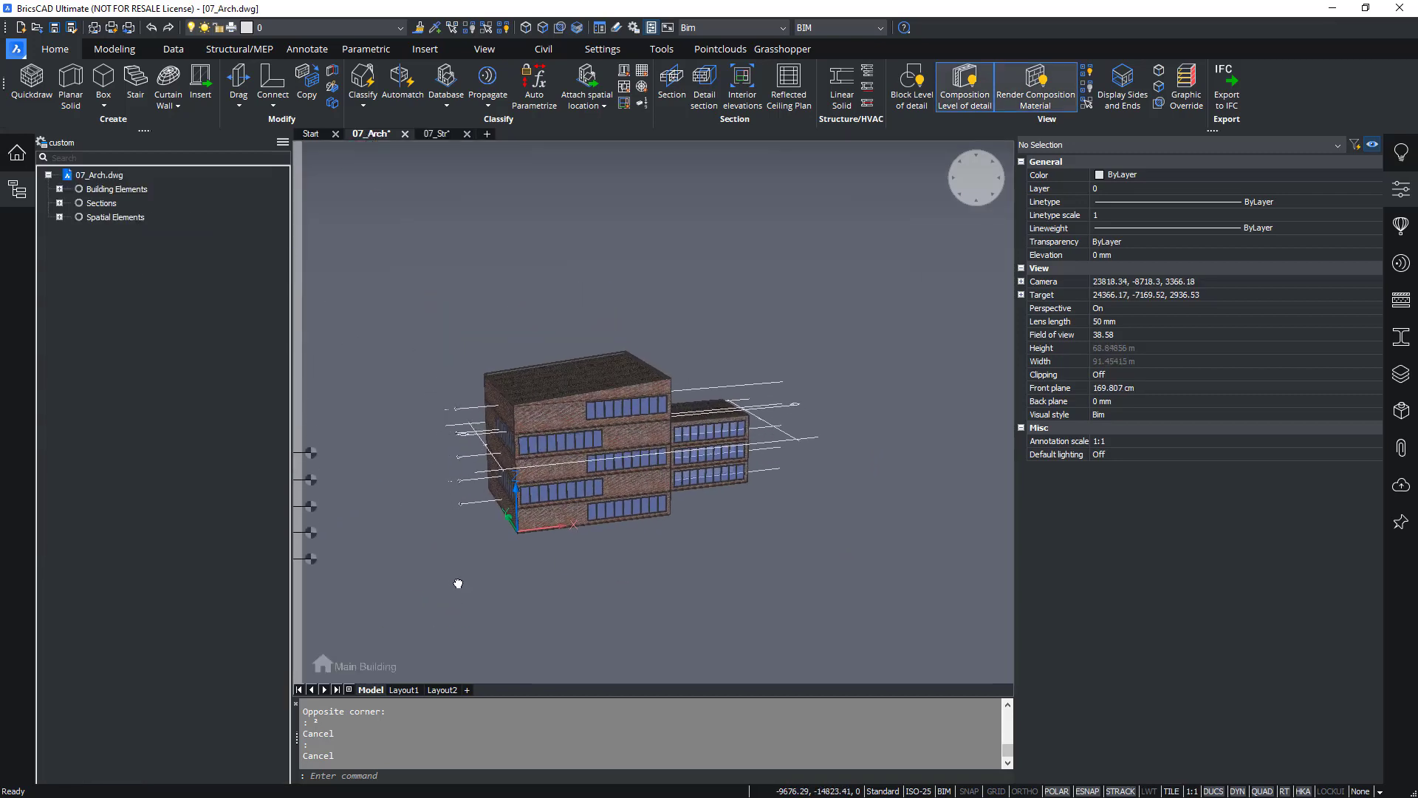
scroll(491, 488, up, 2)
scroll(491, 489, up, 2)
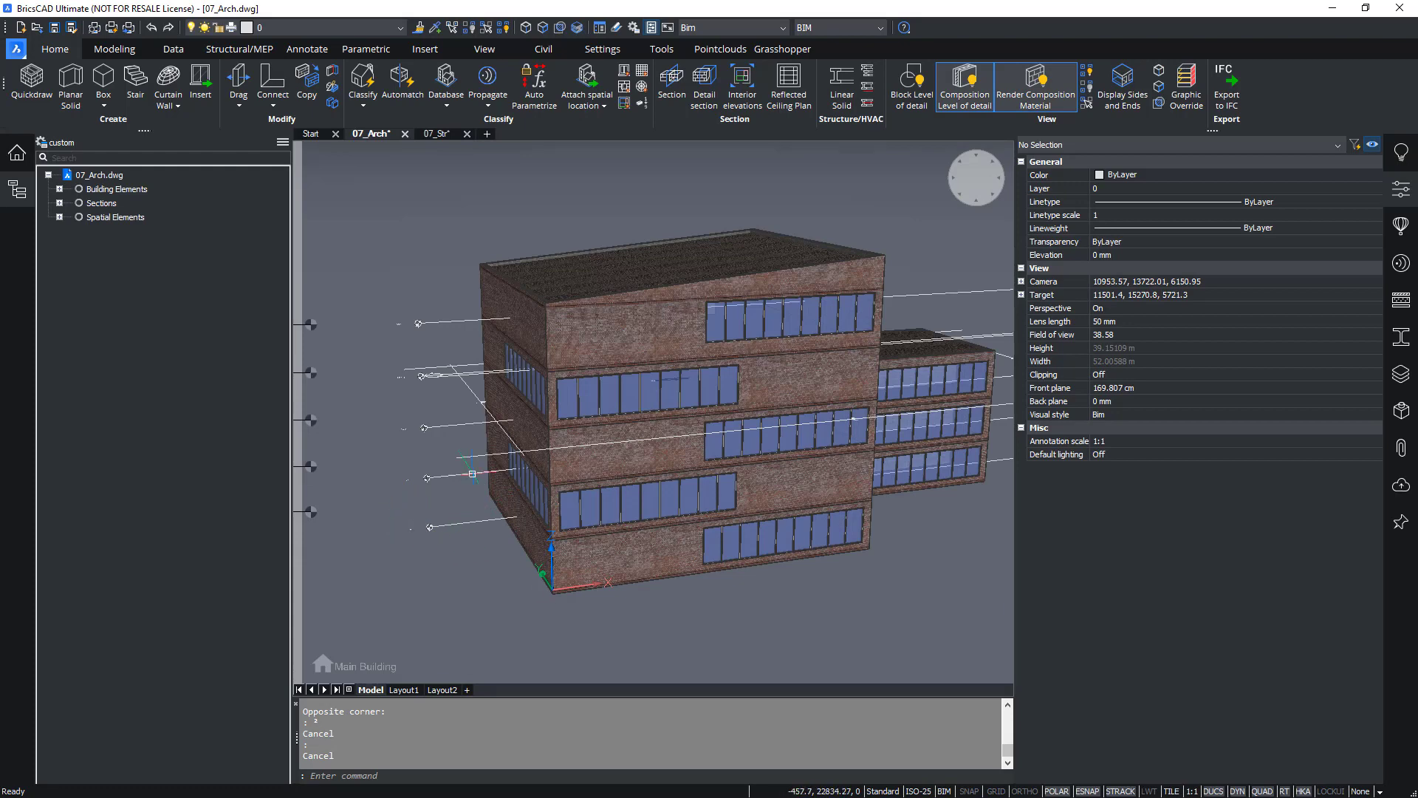
scroll(477, 444, up, 4)
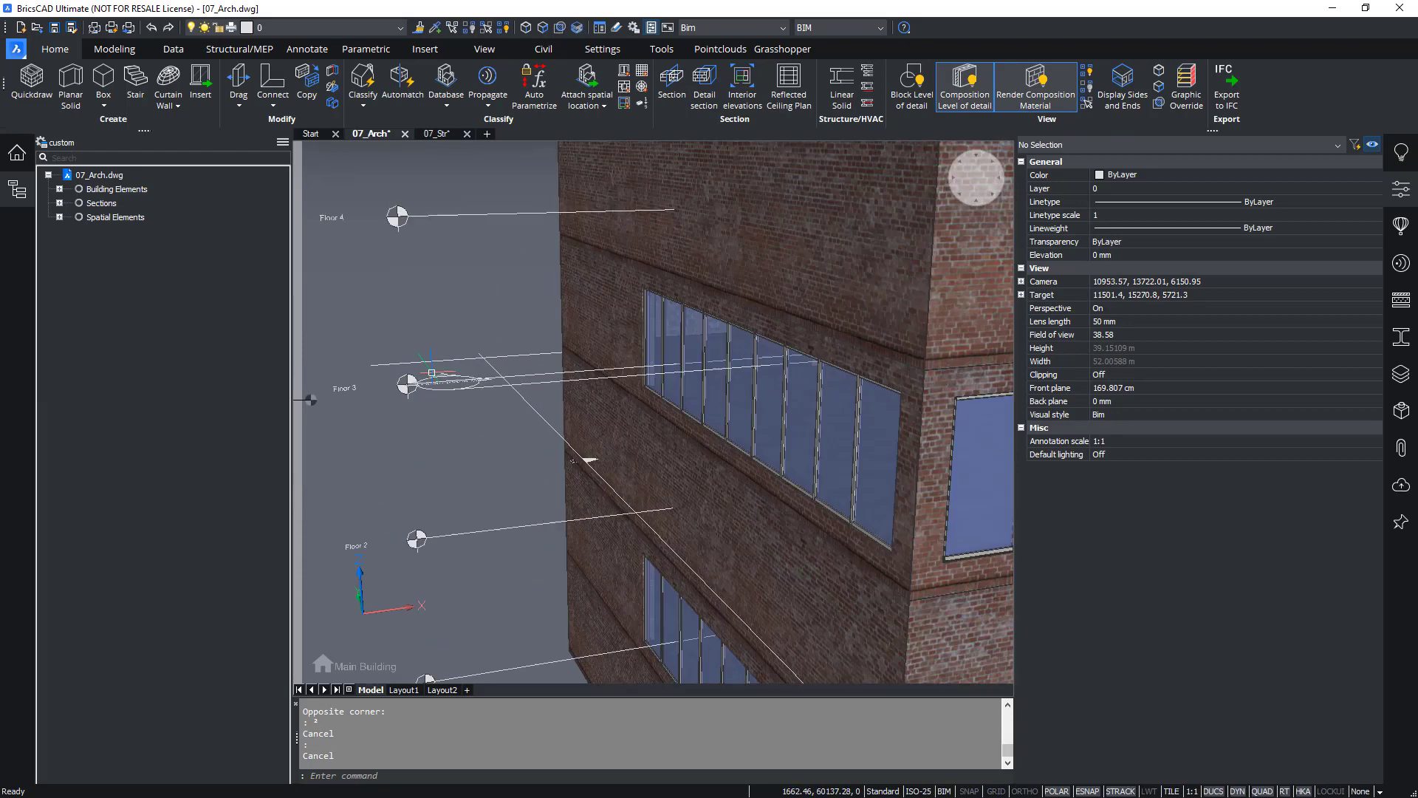
double_click(482, 387)
scroll(482, 387, down, 3)
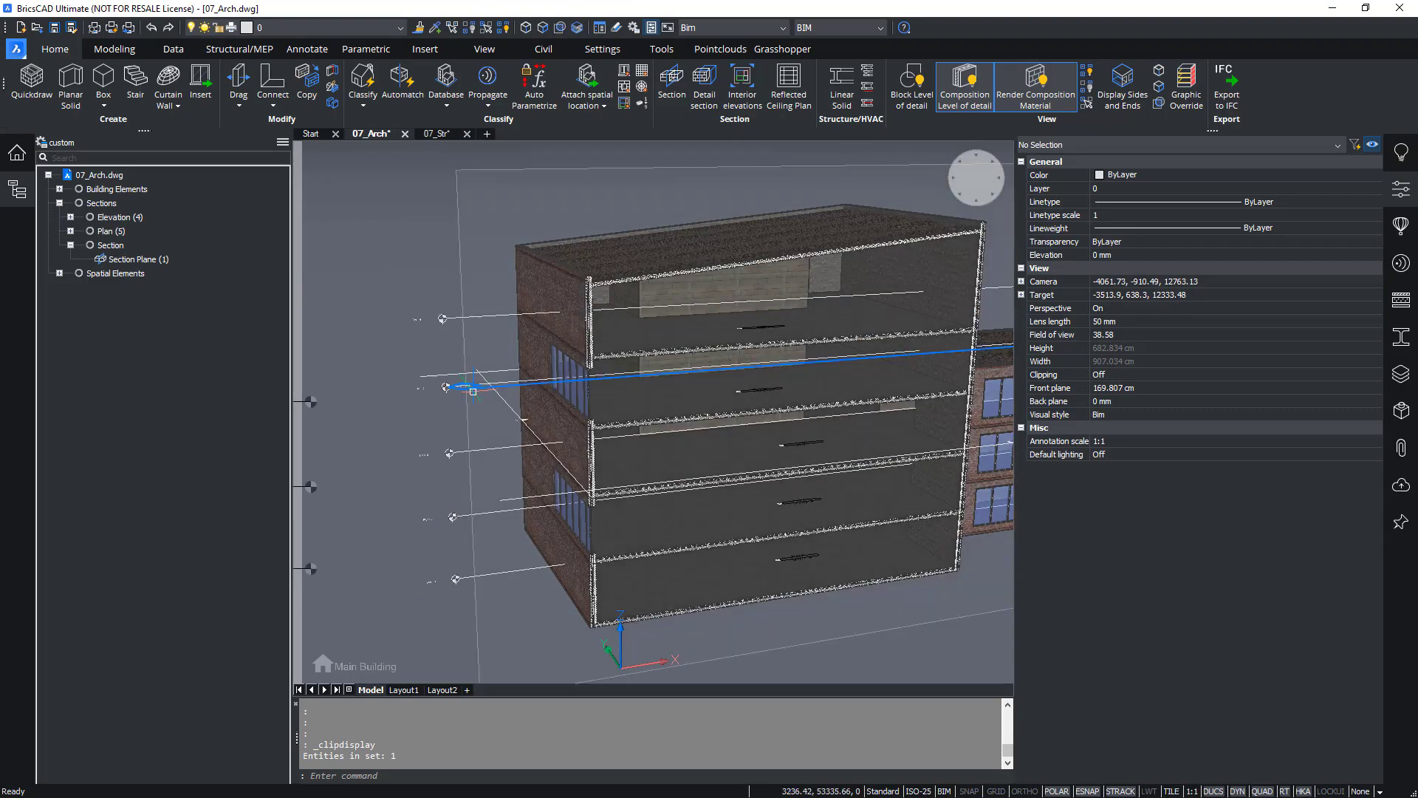
Select space 16 on Floor 4 by its label inside the cut-open building
middle_drag(649, 555, 478, 506)
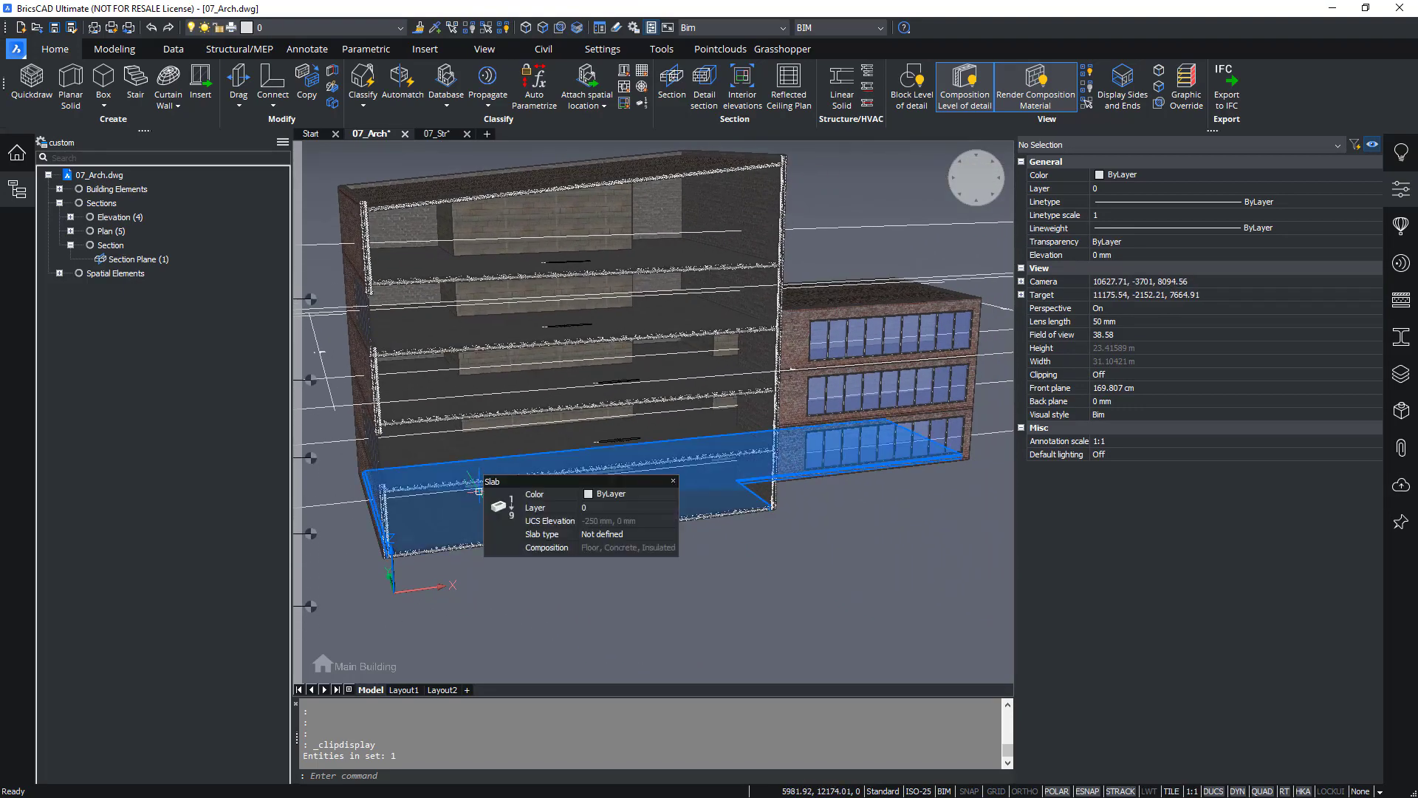
shift+middle_drag(573, 315, 466, 402)
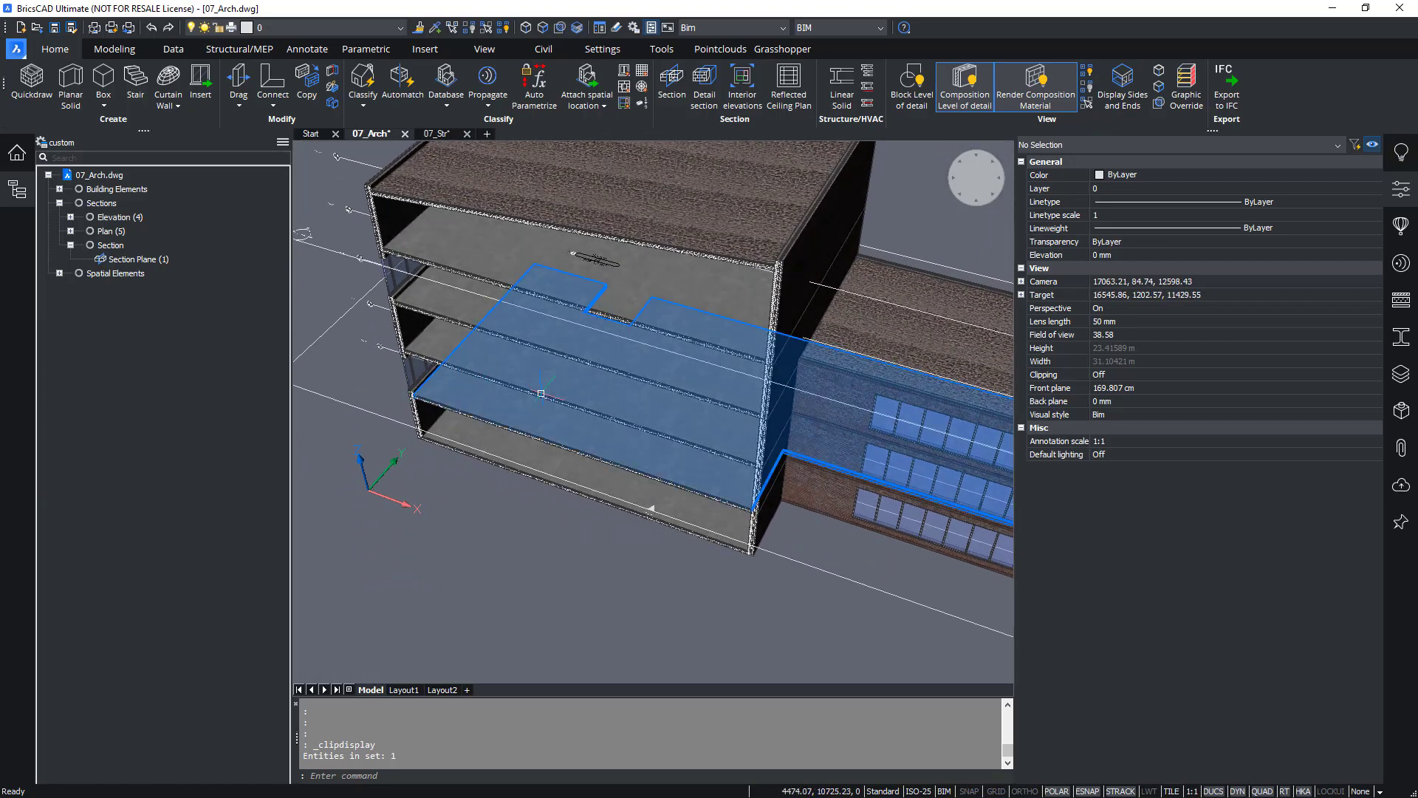
scroll(599, 277, up, 5)
mouse_move(599, 277)
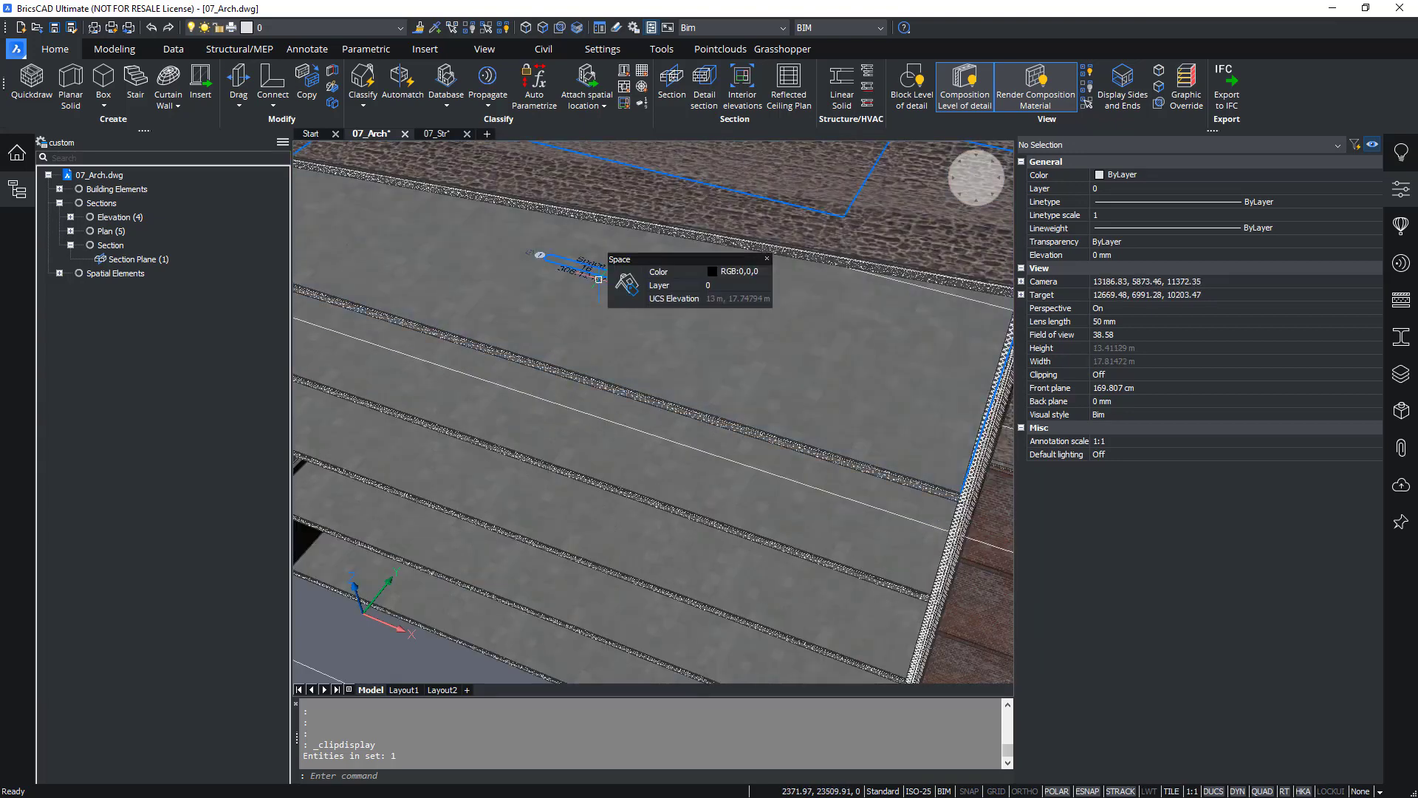
scroll(598, 280, up, 3)
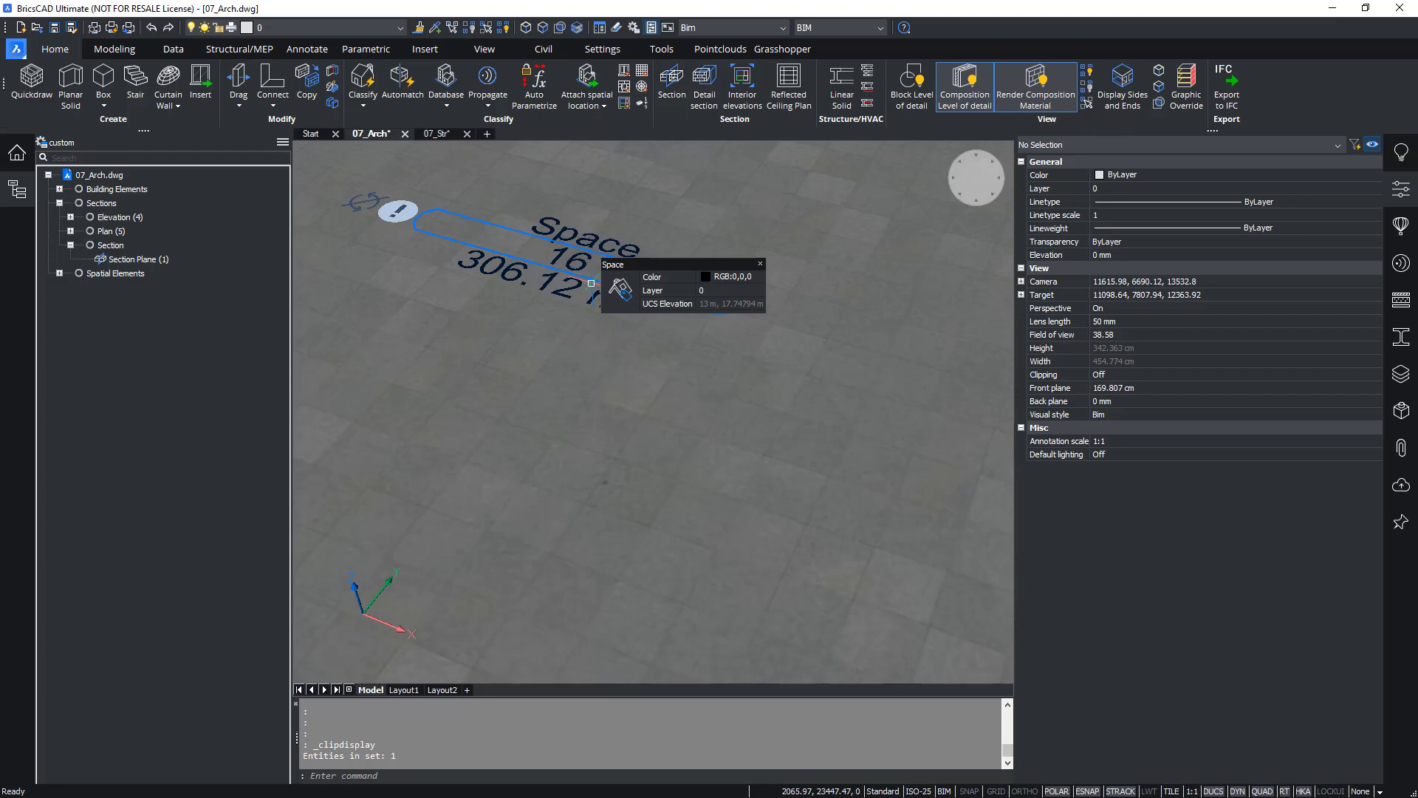
click(592, 284)
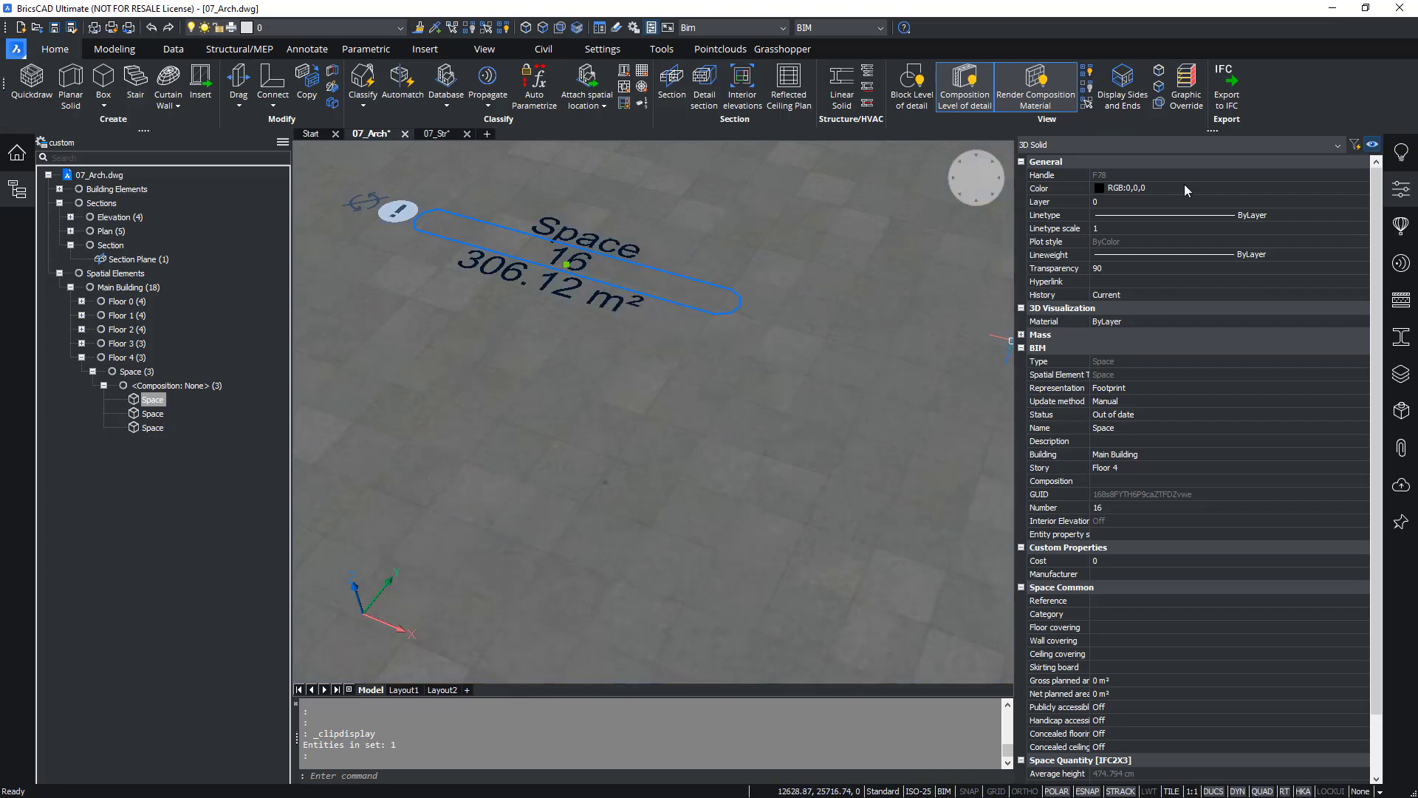
key(Escape)
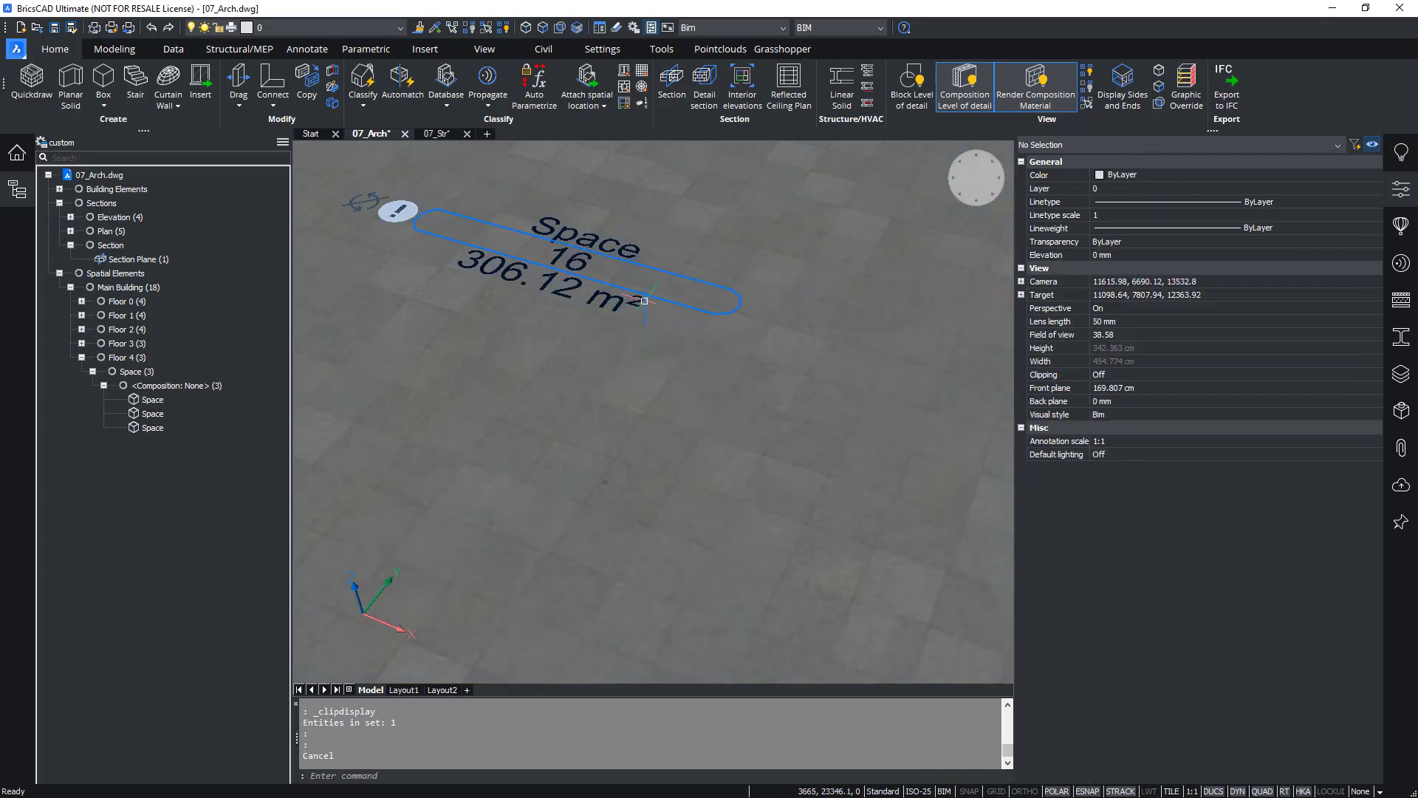
click(644, 301)
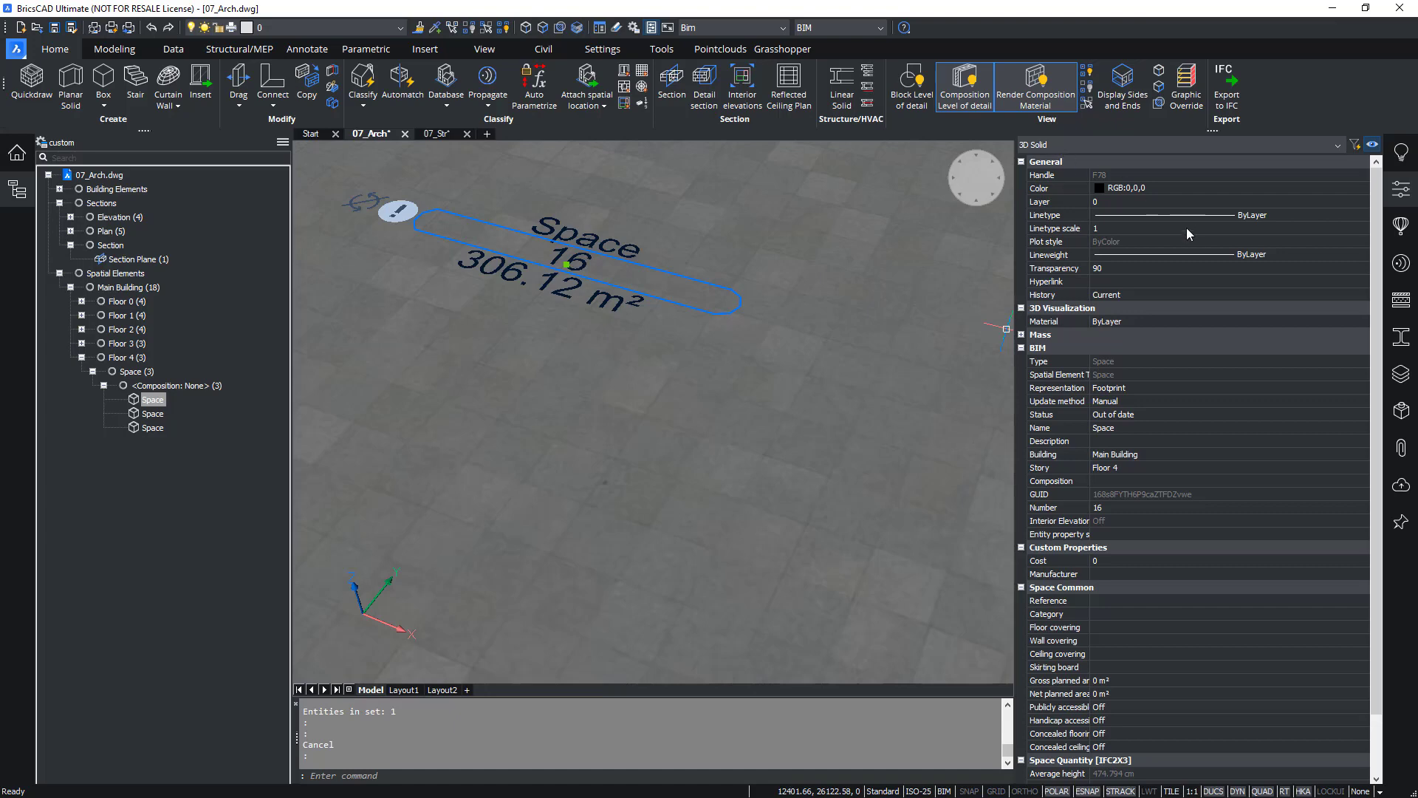
Review the BIM, Space Common and Space Quantity properties of space 16
scroll(1249, 399, down, 1)
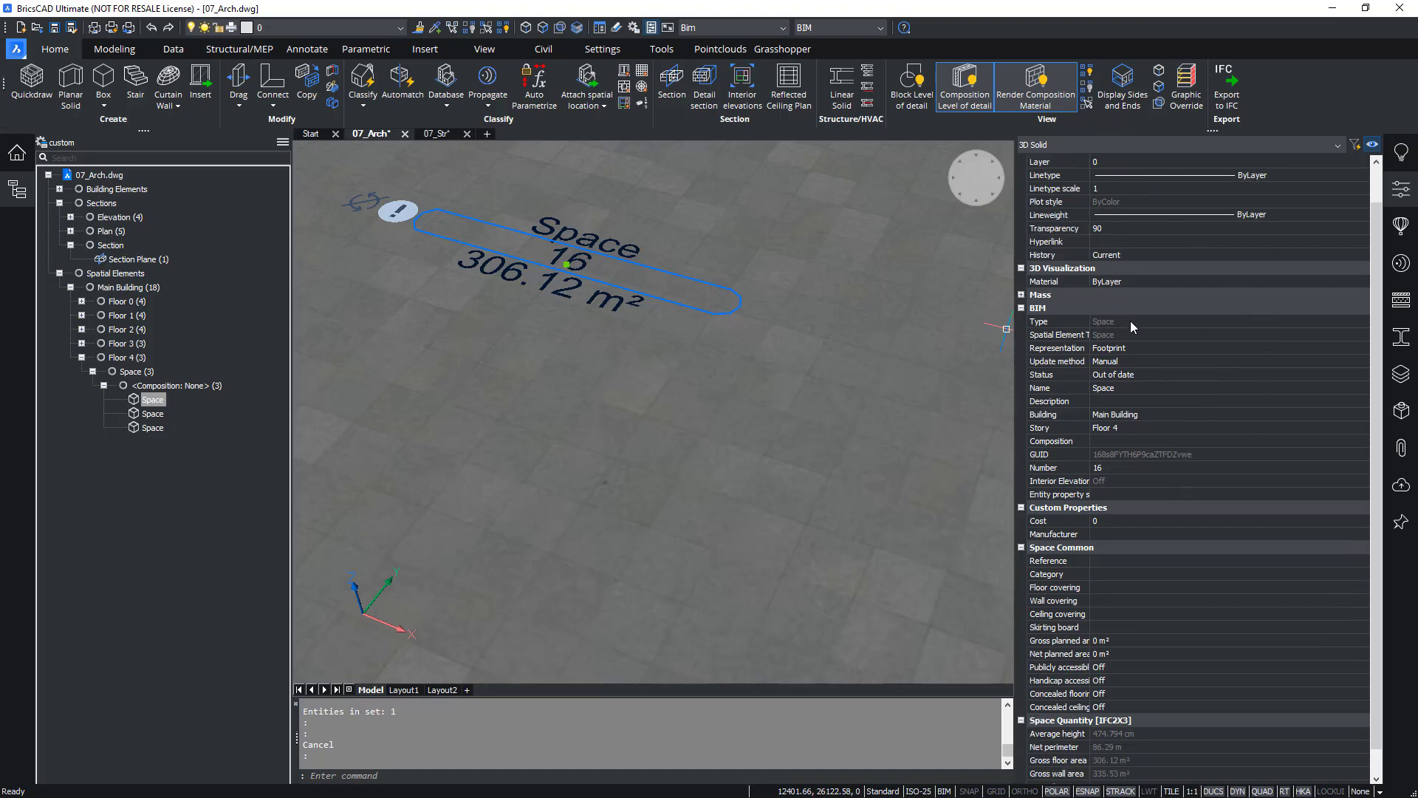
click(1064, 322)
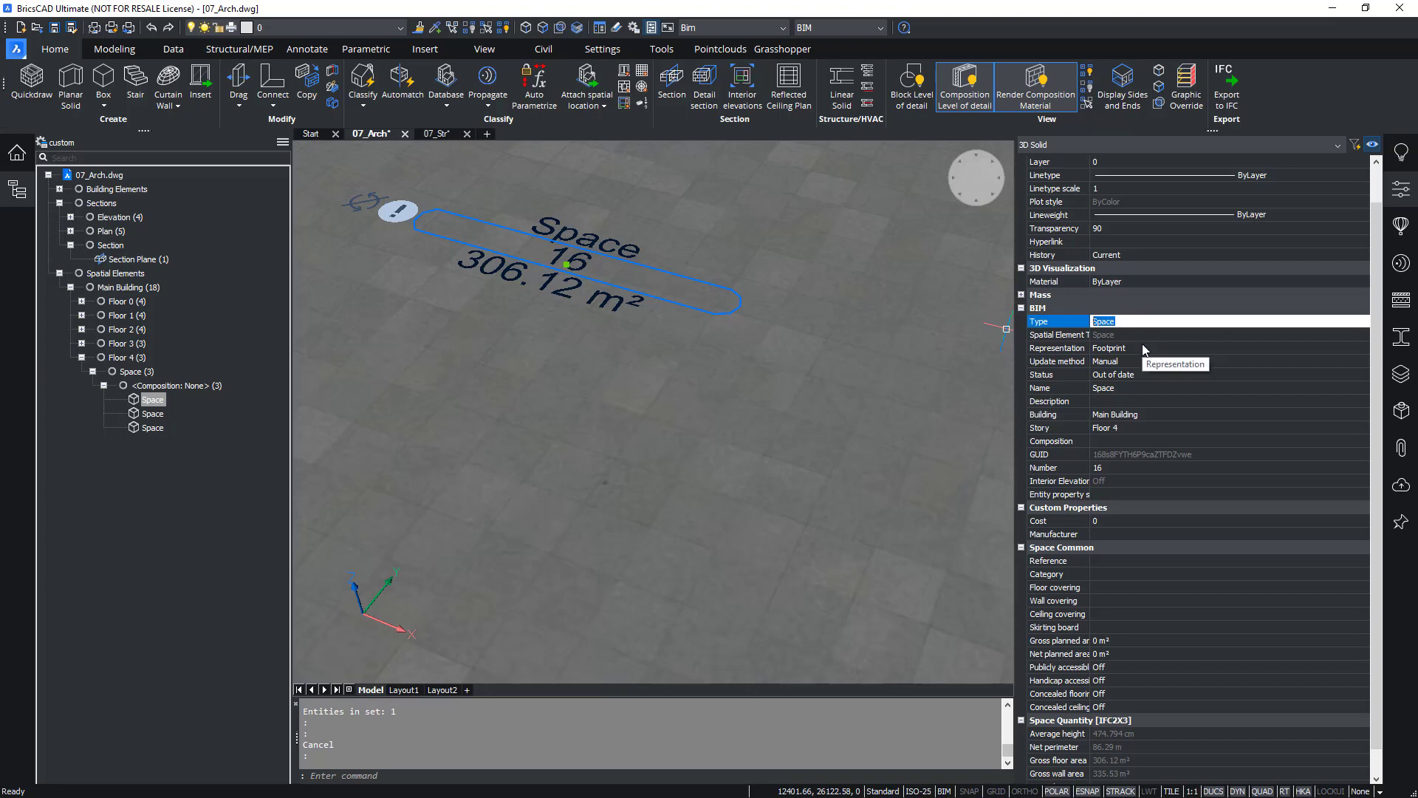
scroll(1143, 350, down, 1)
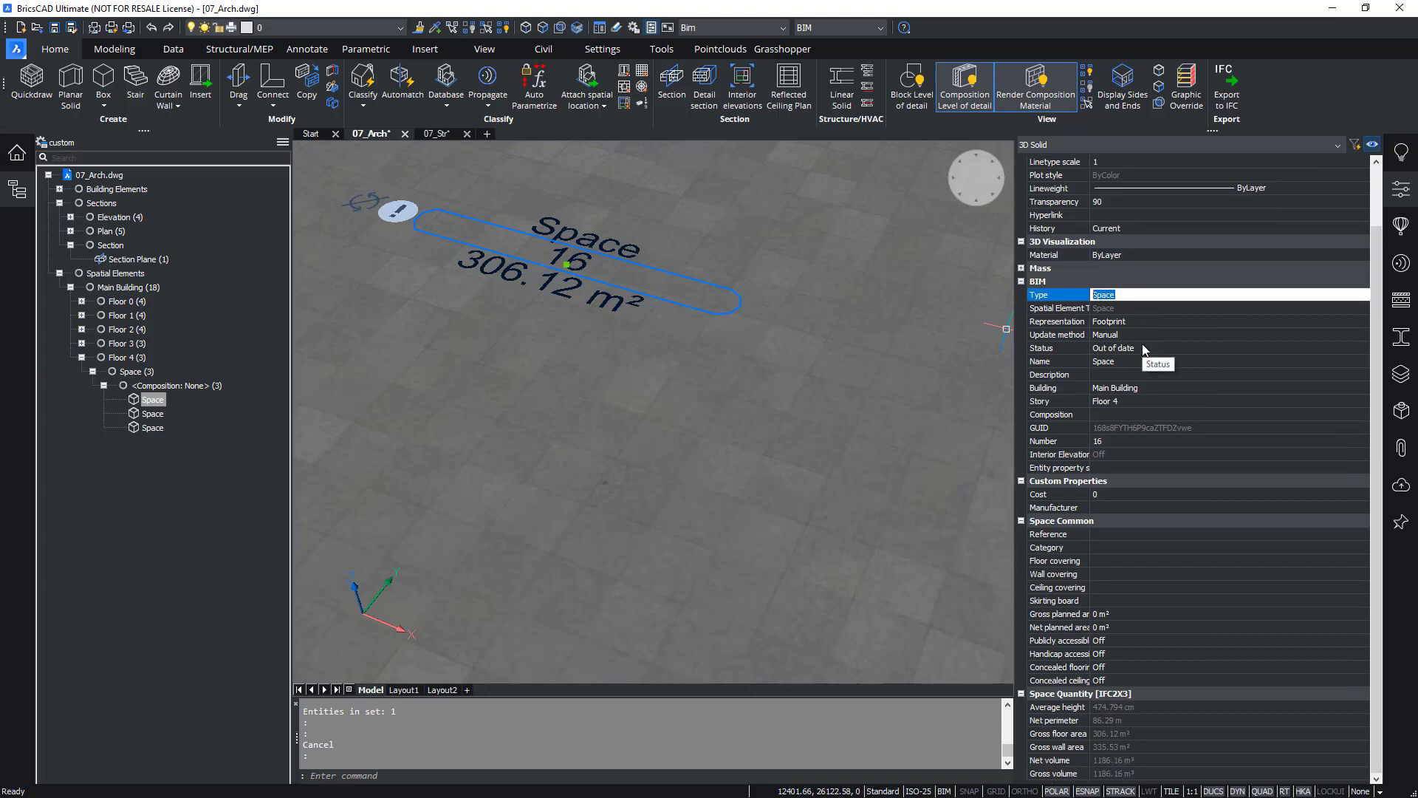
click(1114, 547)
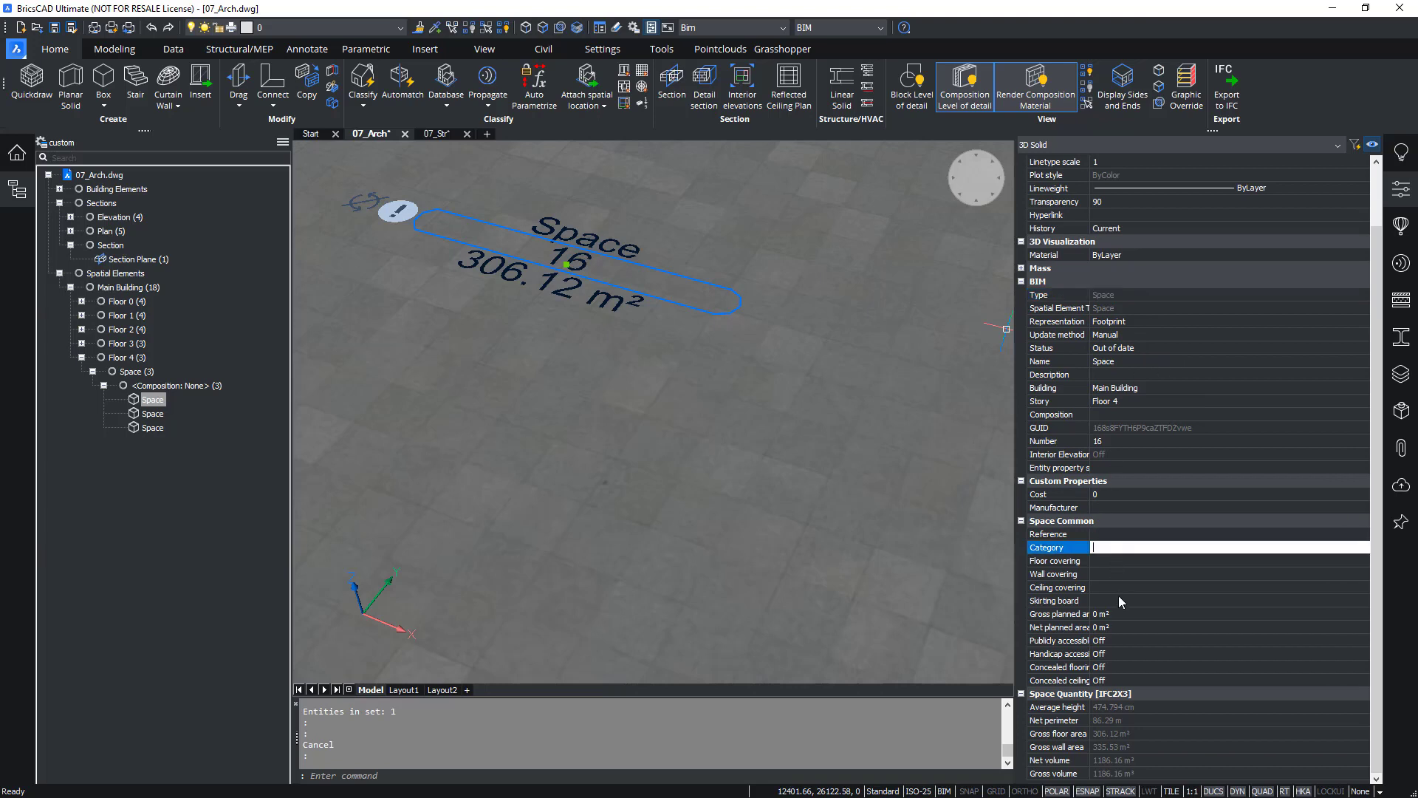
click(1117, 587)
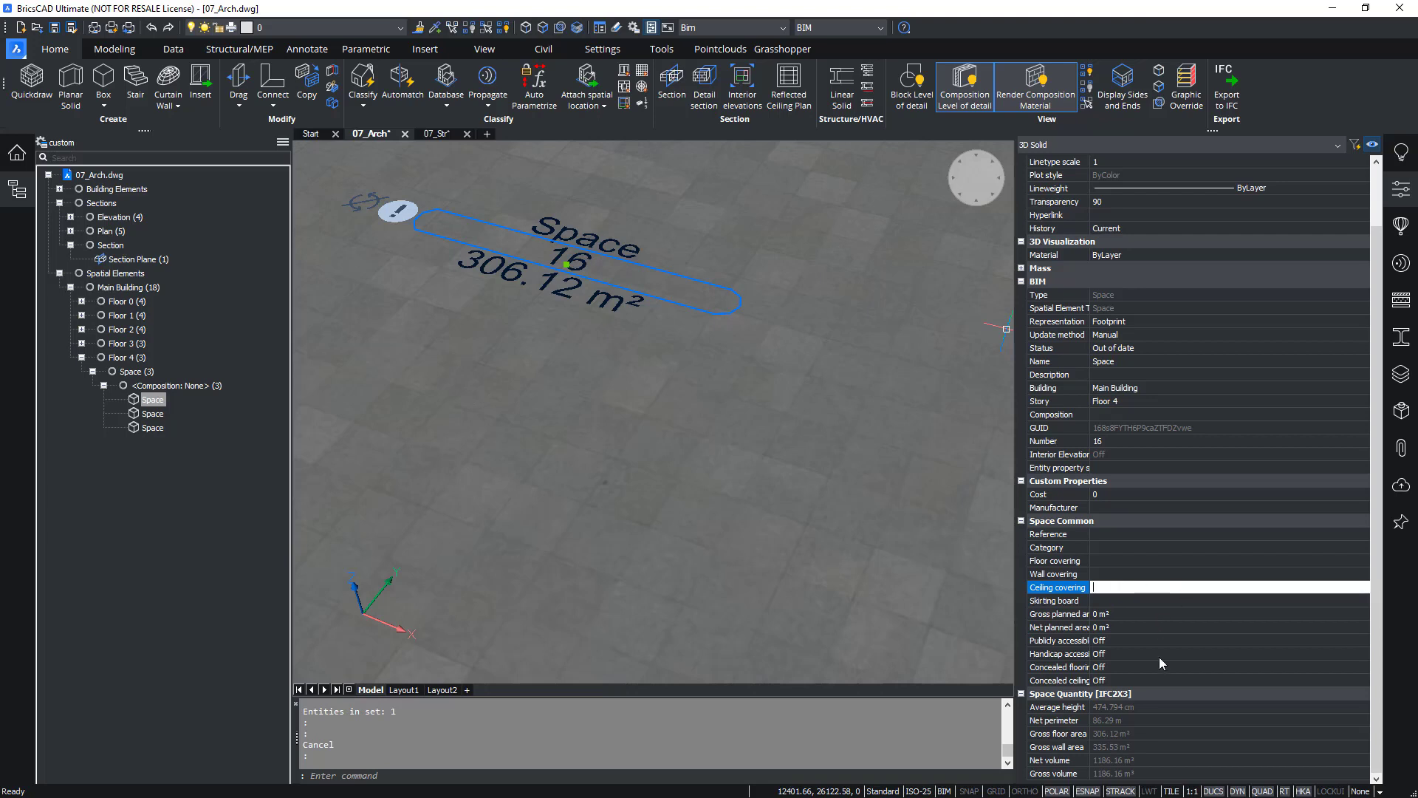
click(1141, 707)
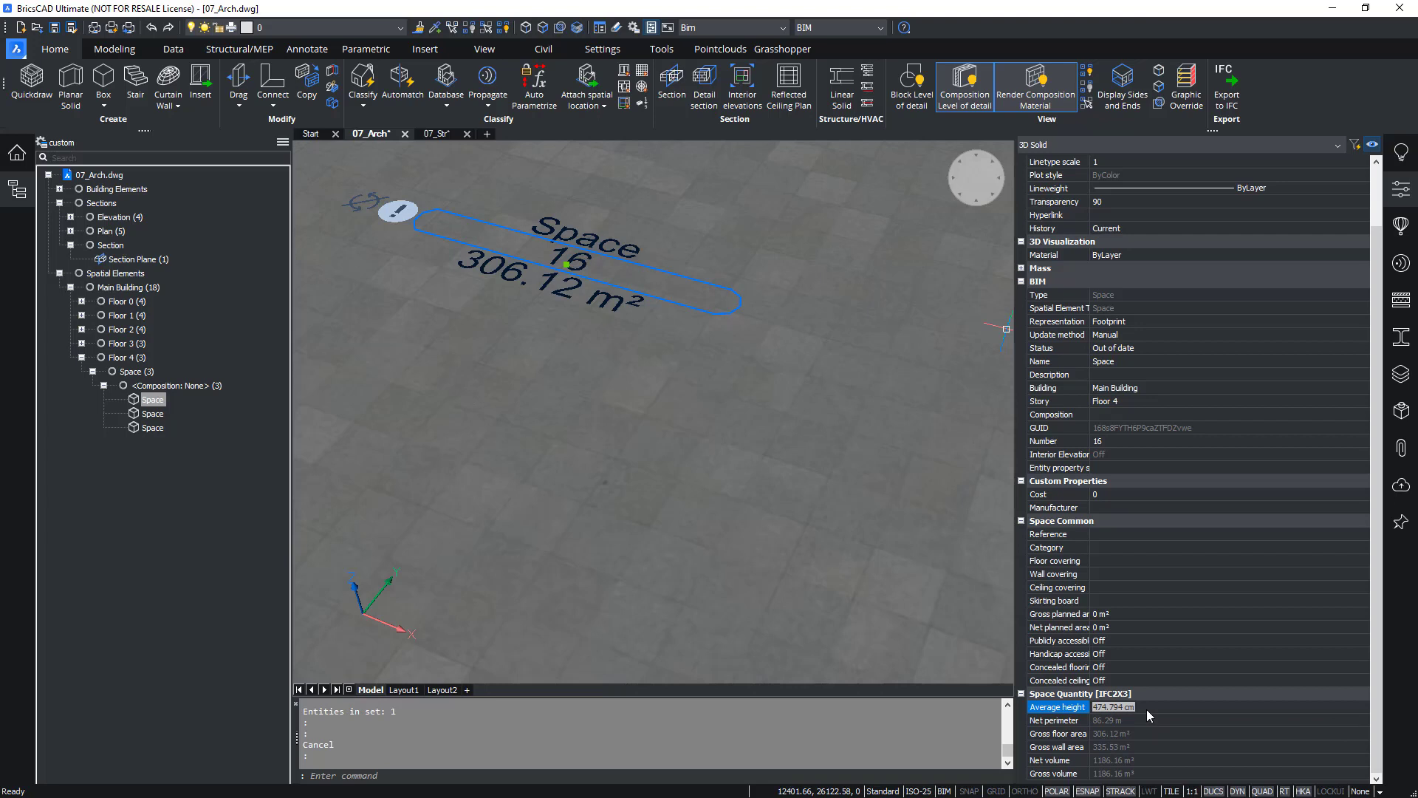
click(1051, 282)
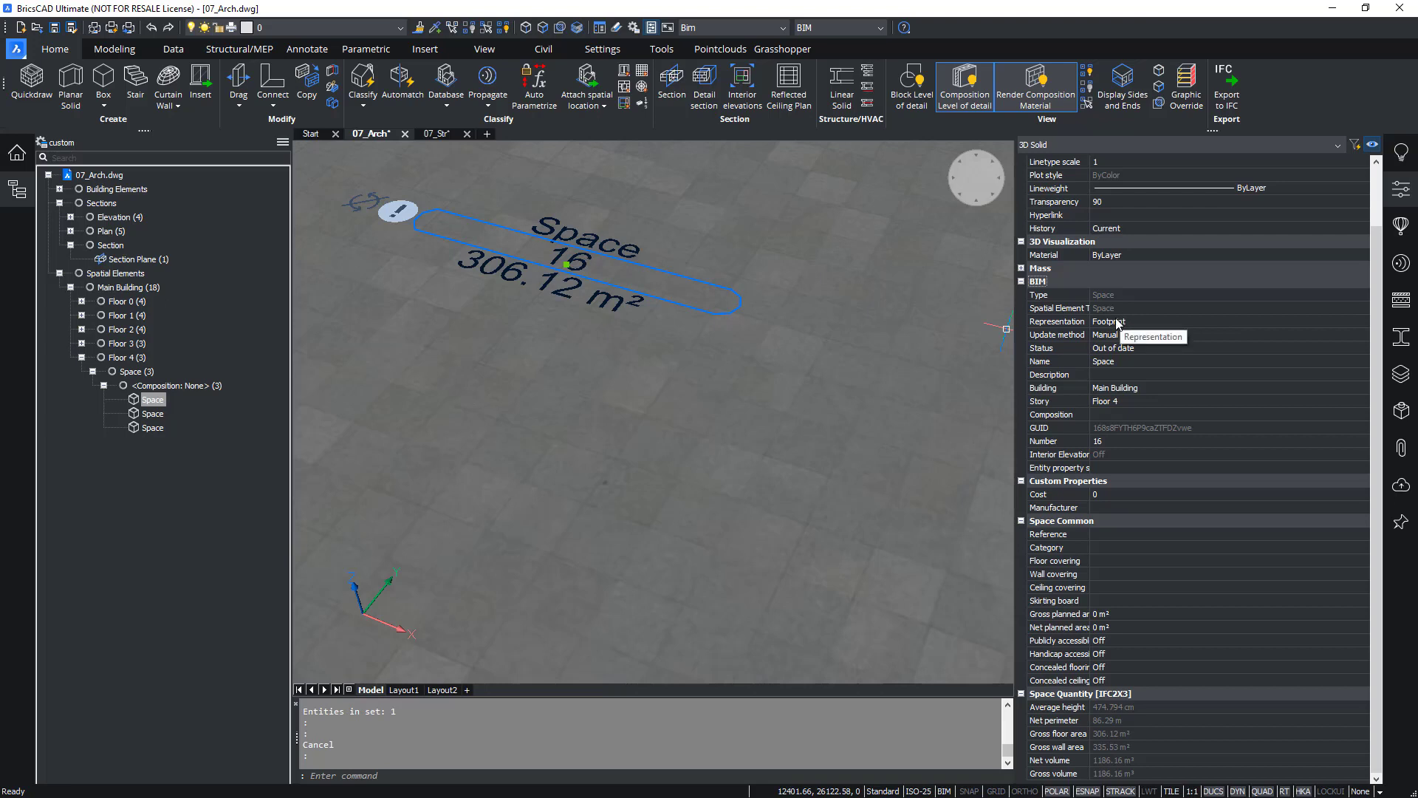
Set the Representation of space 16 to Solid and view its volume in the model
scroll(675, 325, down, 5)
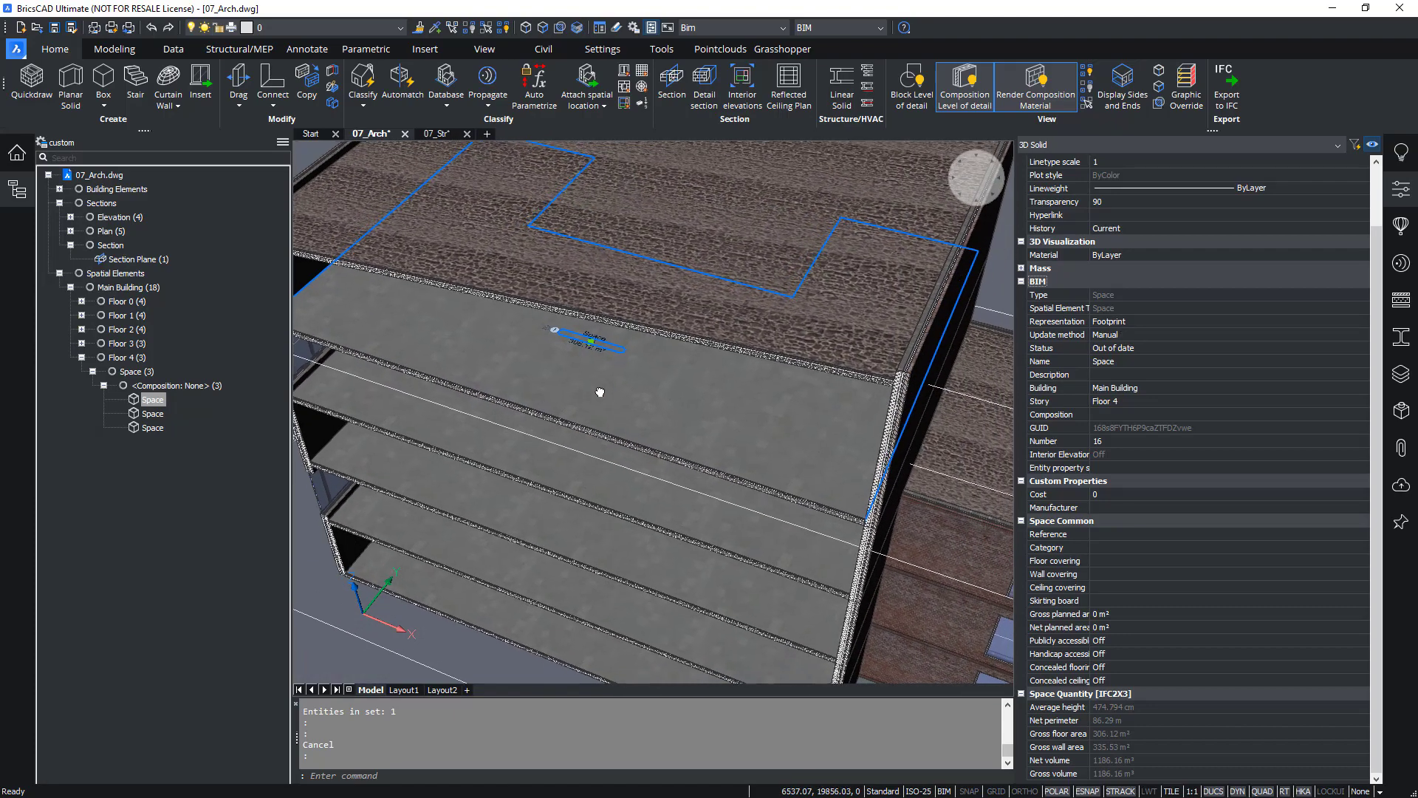
click(1124, 323)
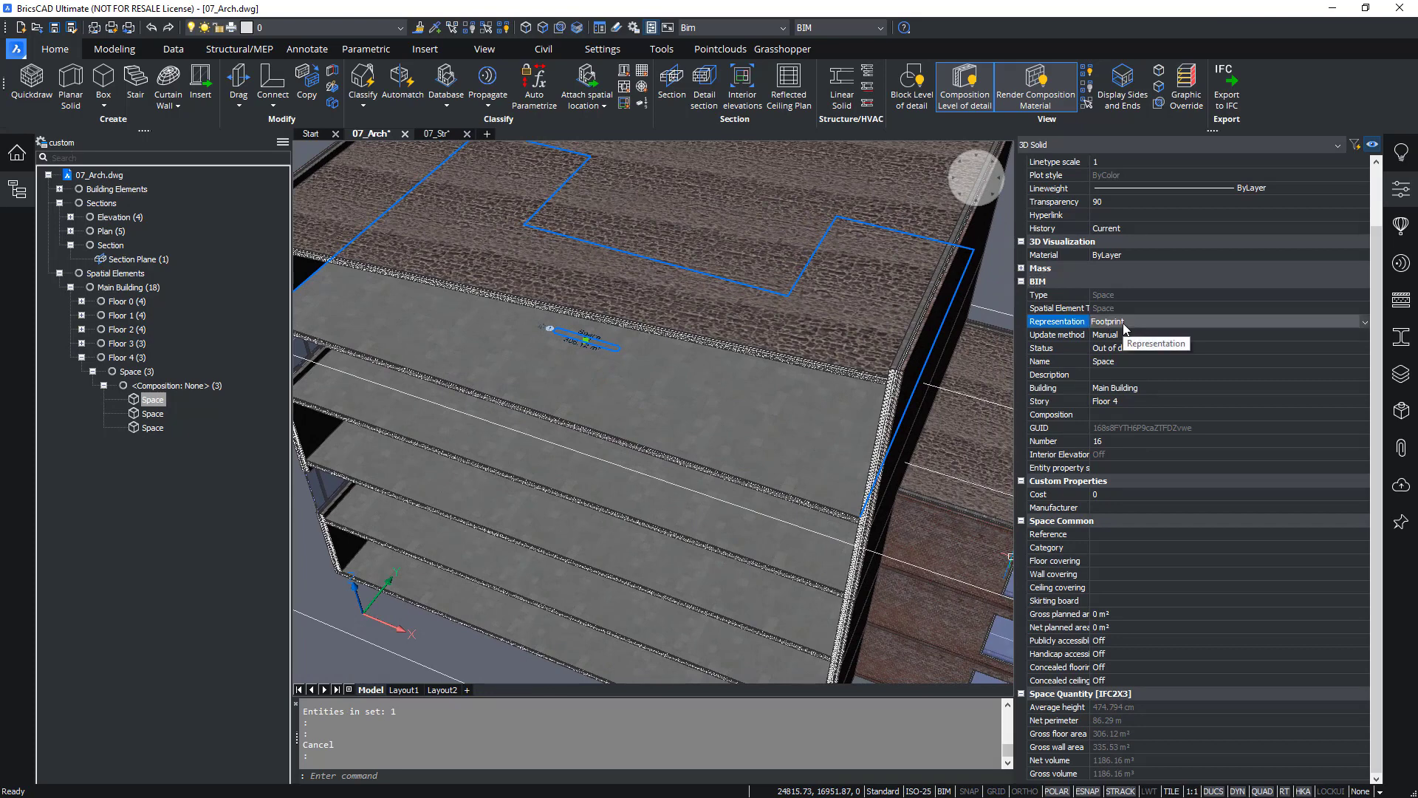
click(1124, 322)
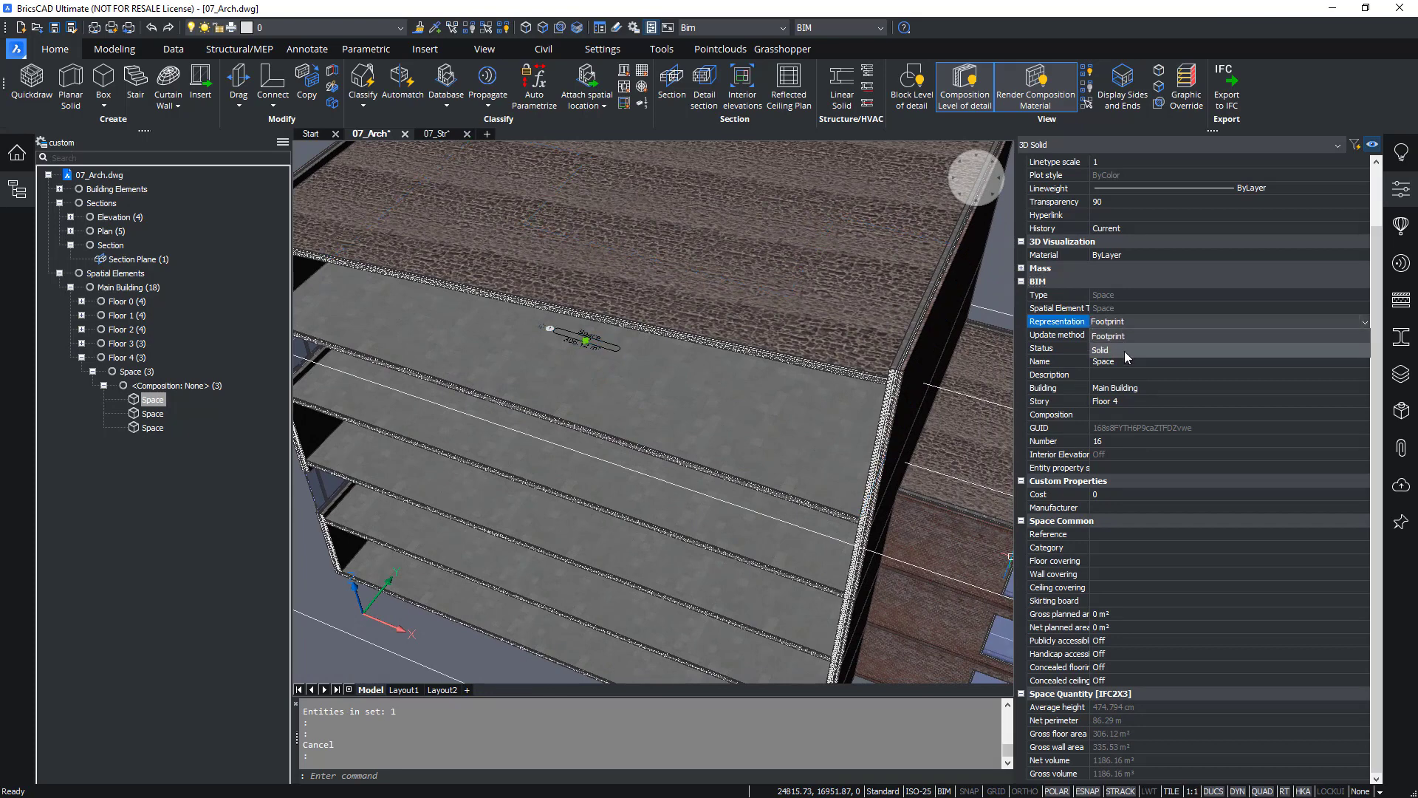
click(1120, 349)
shift+middle_drag(715, 507, 984, 492)
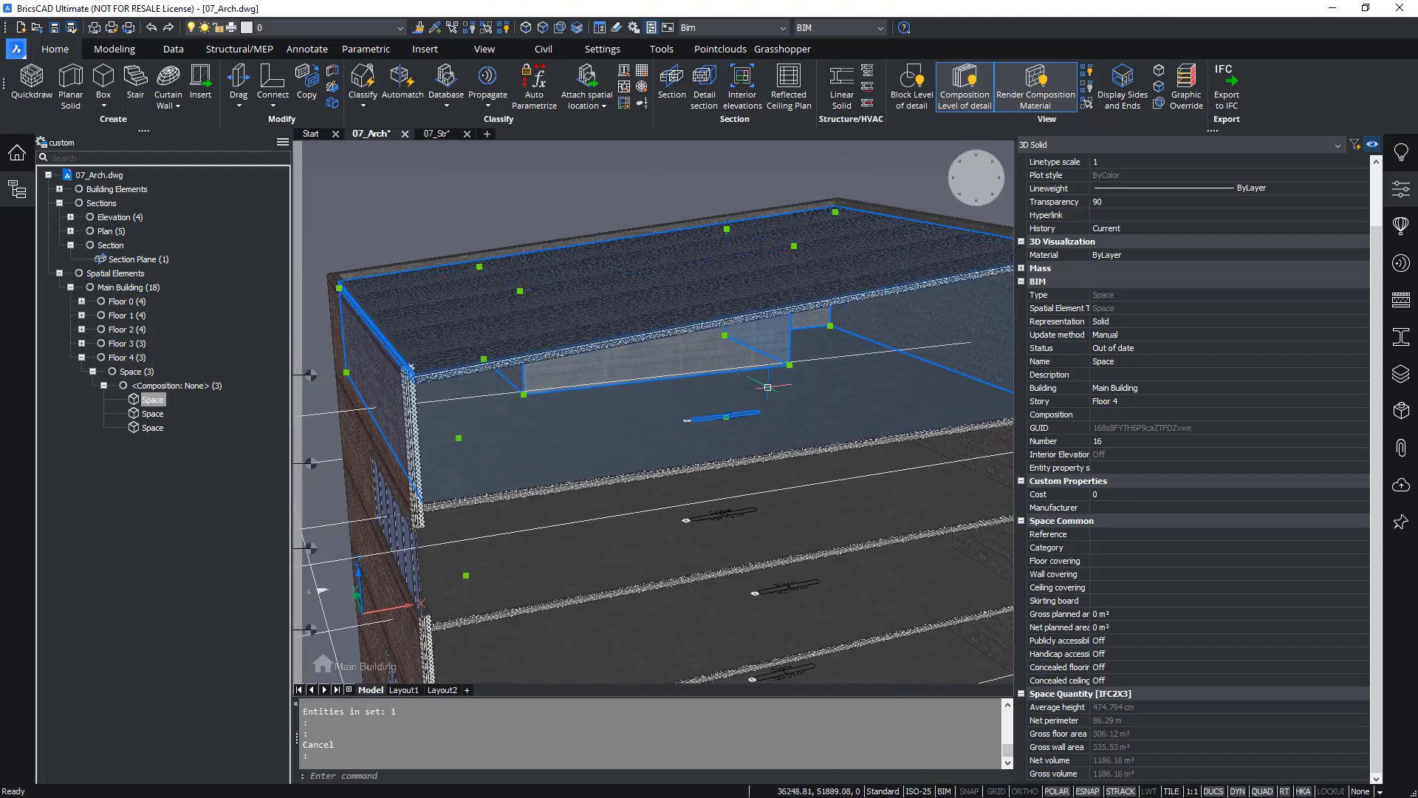
scroll(689, 367, down, 1)
middle_drag(688, 366, 663, 355)
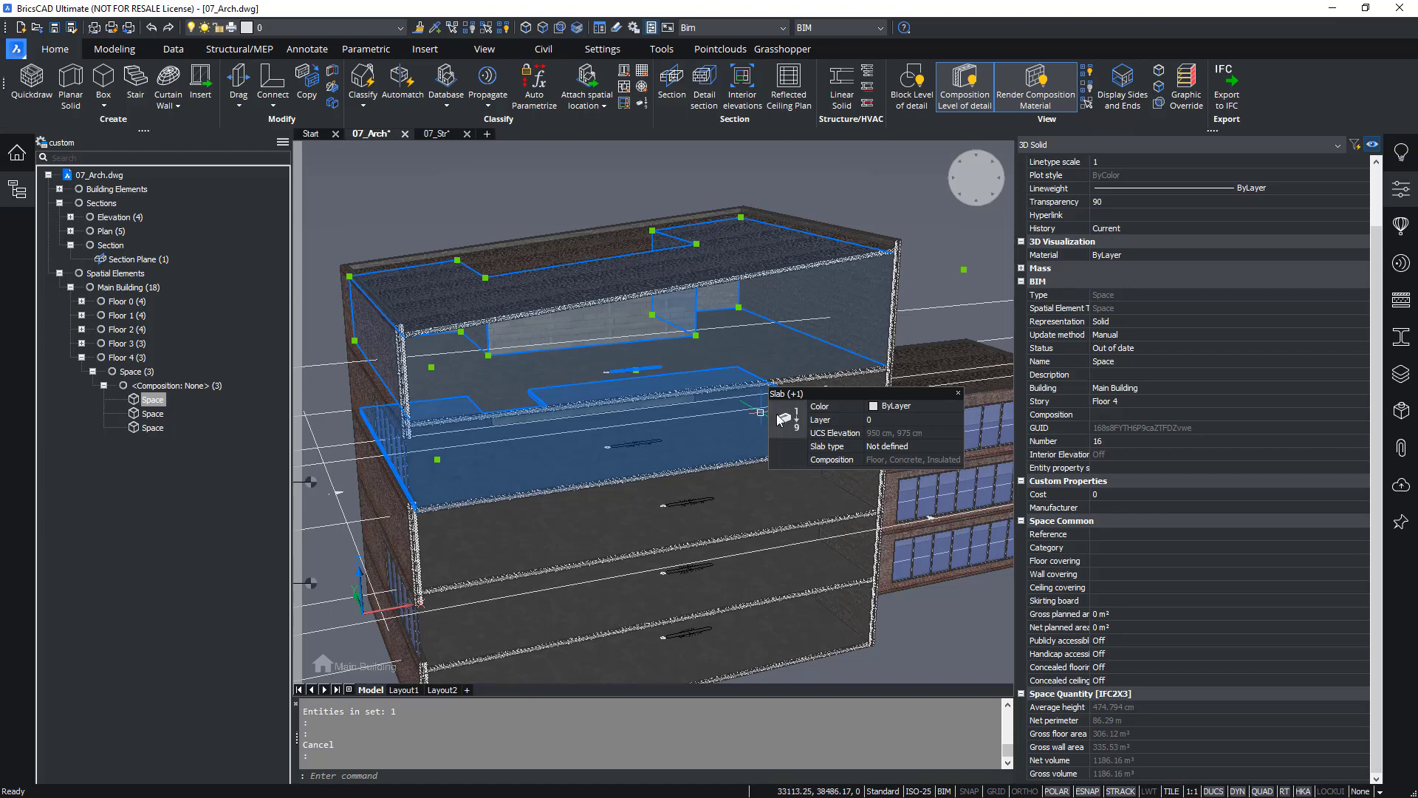
Set the Representation of space 16 back to Footprint and deselect the space
click(1124, 323)
click(1123, 347)
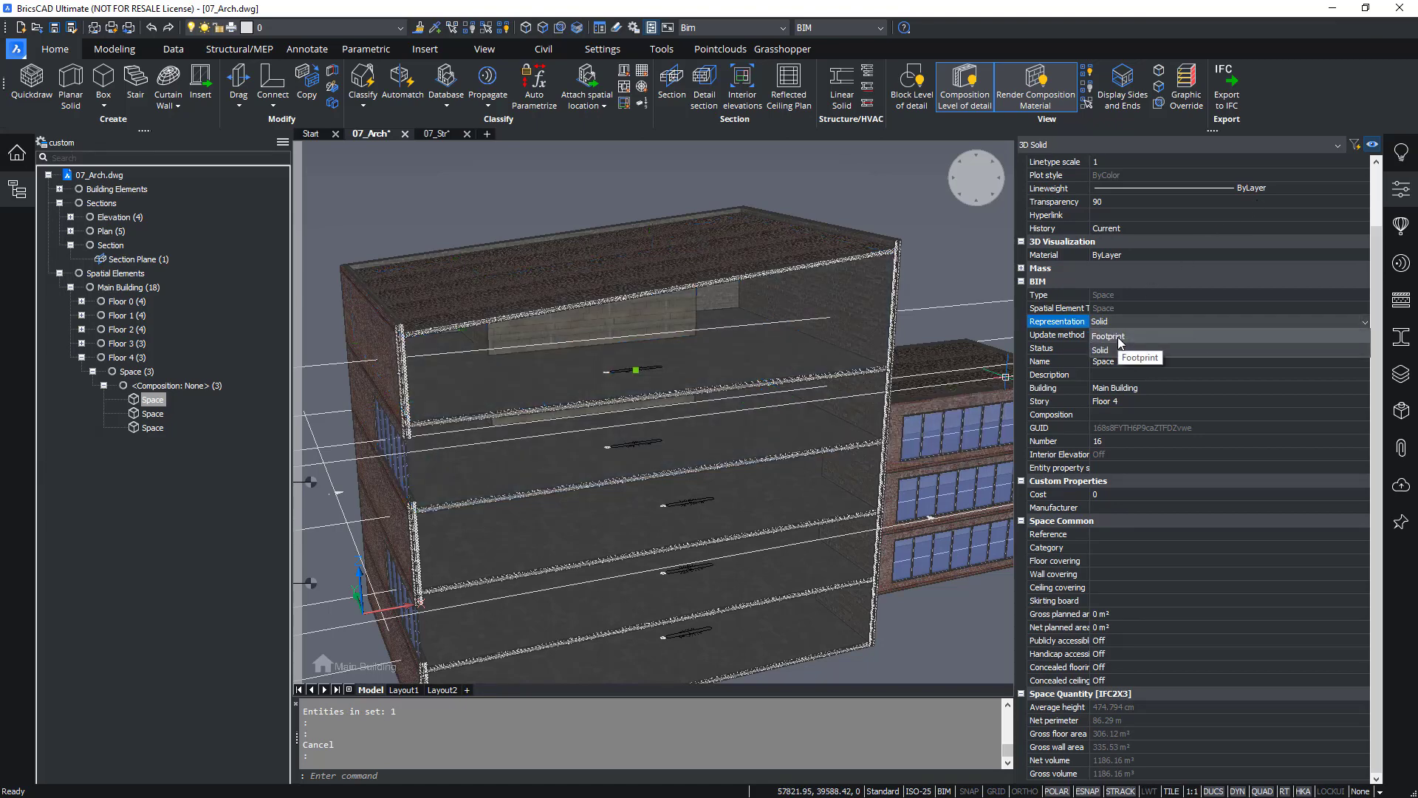
scroll(624, 366, up, 5)
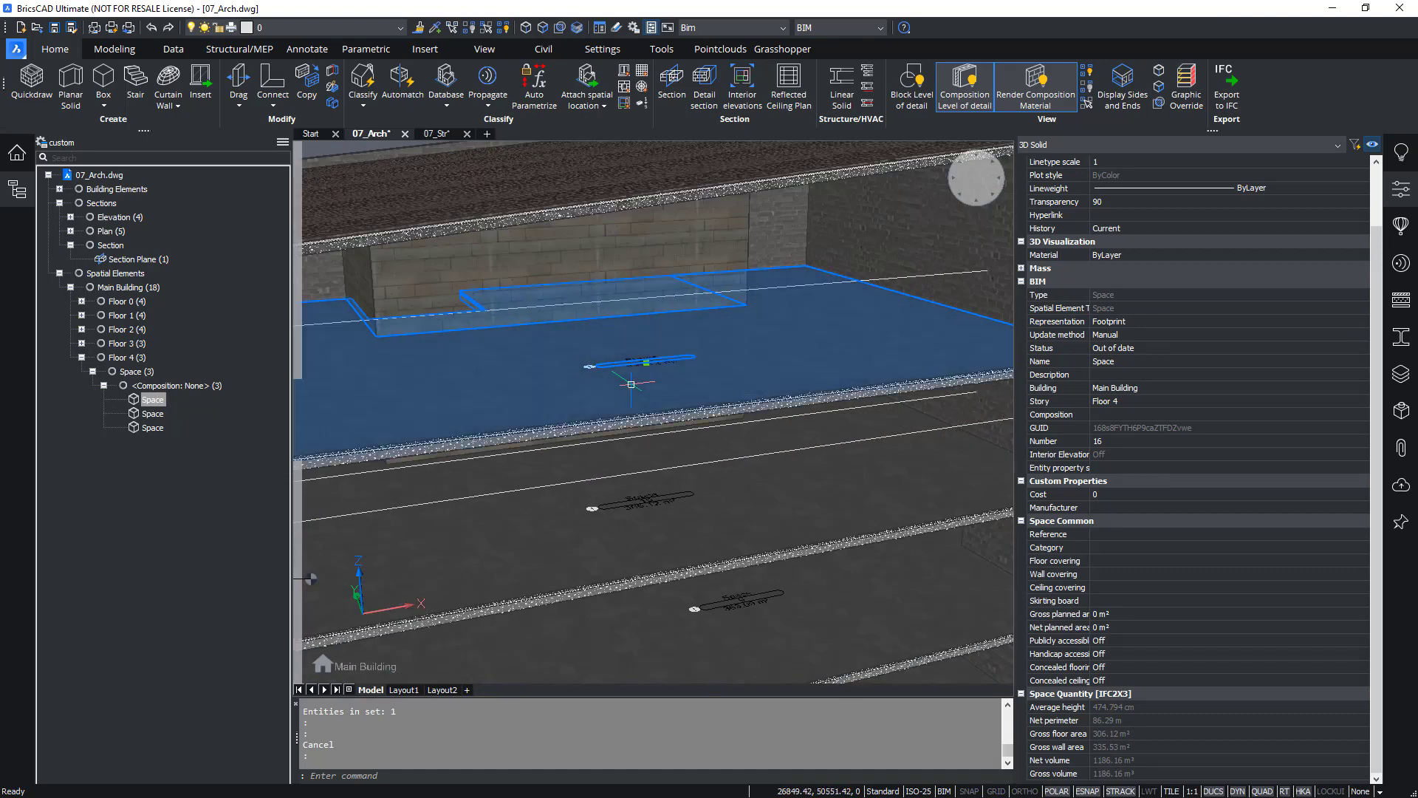
key(Escape)
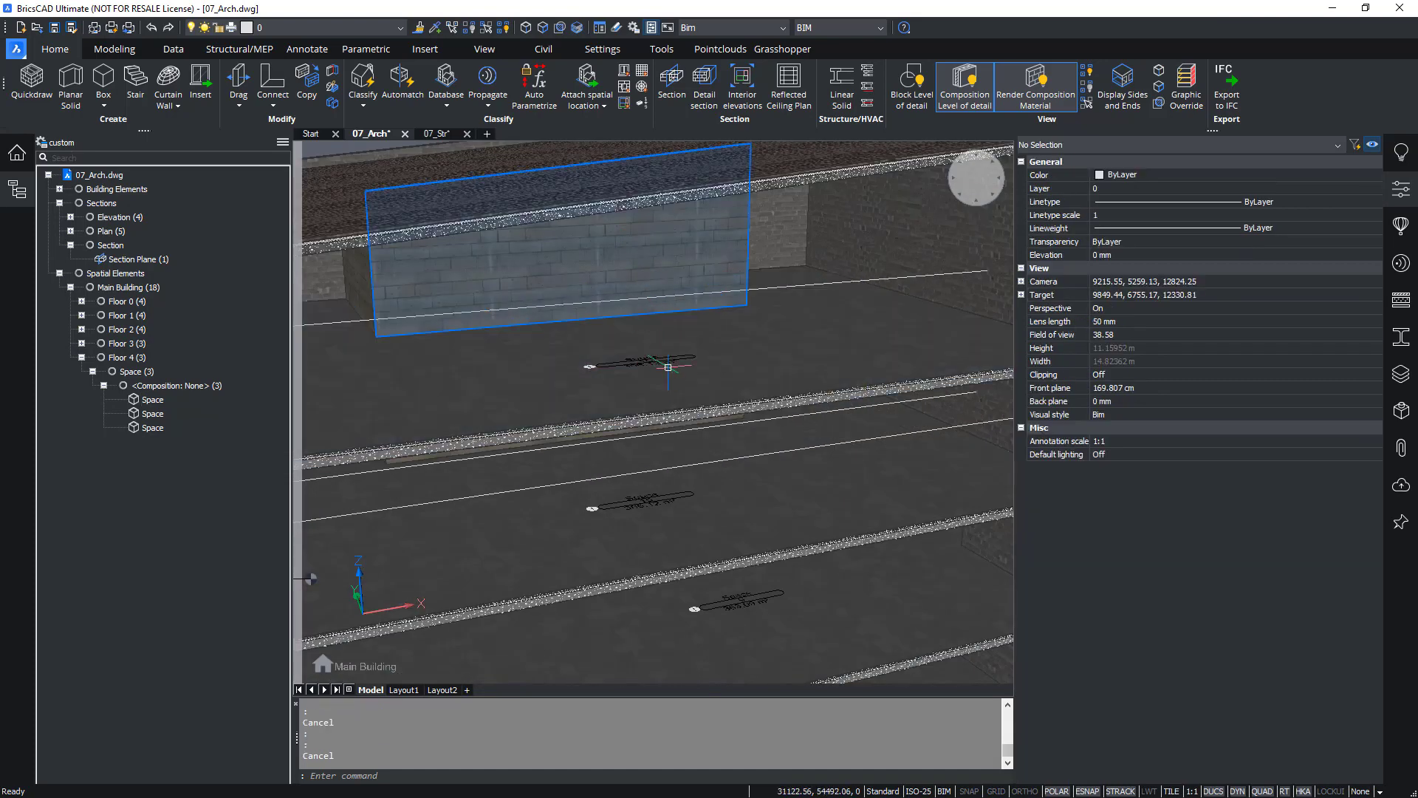
scroll(668, 359, down, 4)
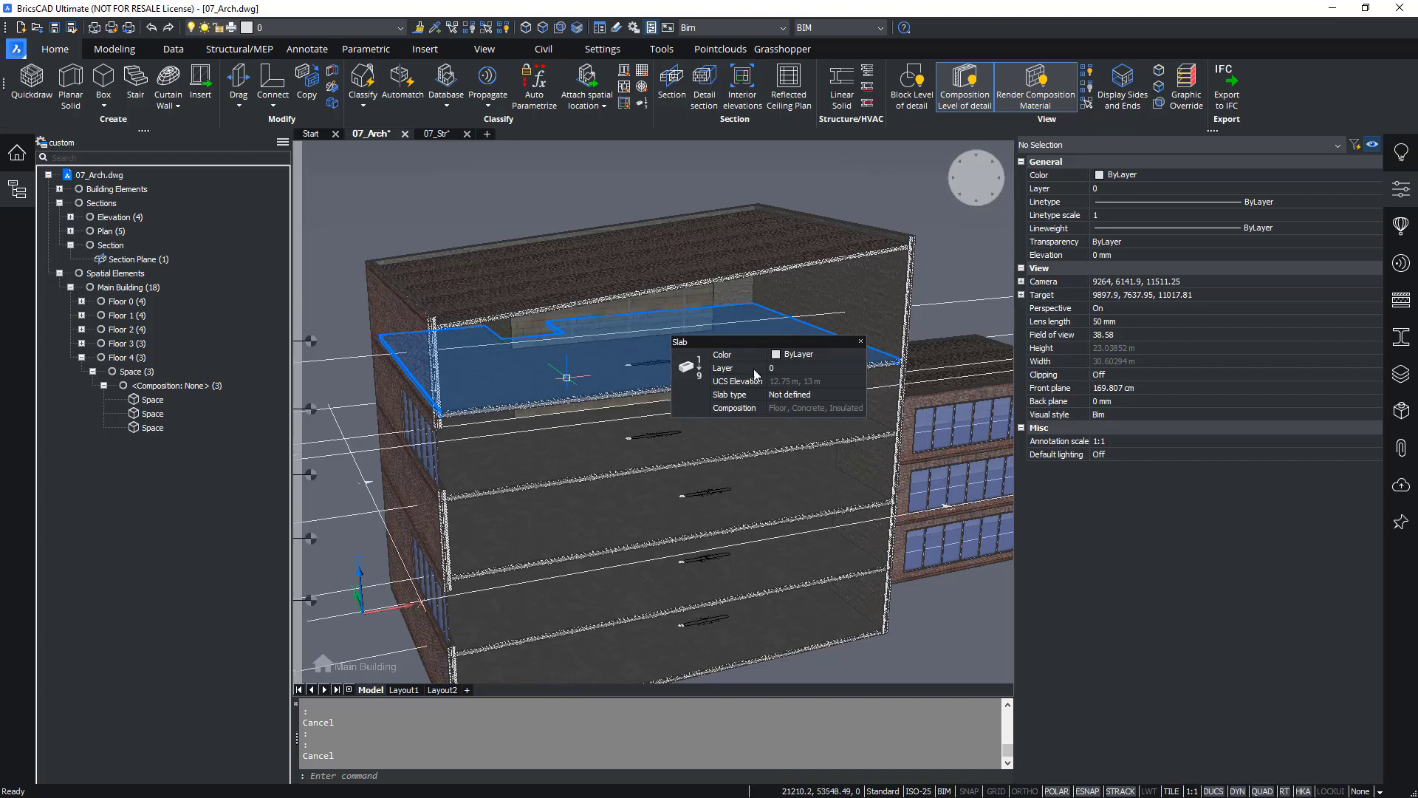
Reselect space 16 and switch its Representation to Solid and back to Footprint to compare the two displays
click(657, 364)
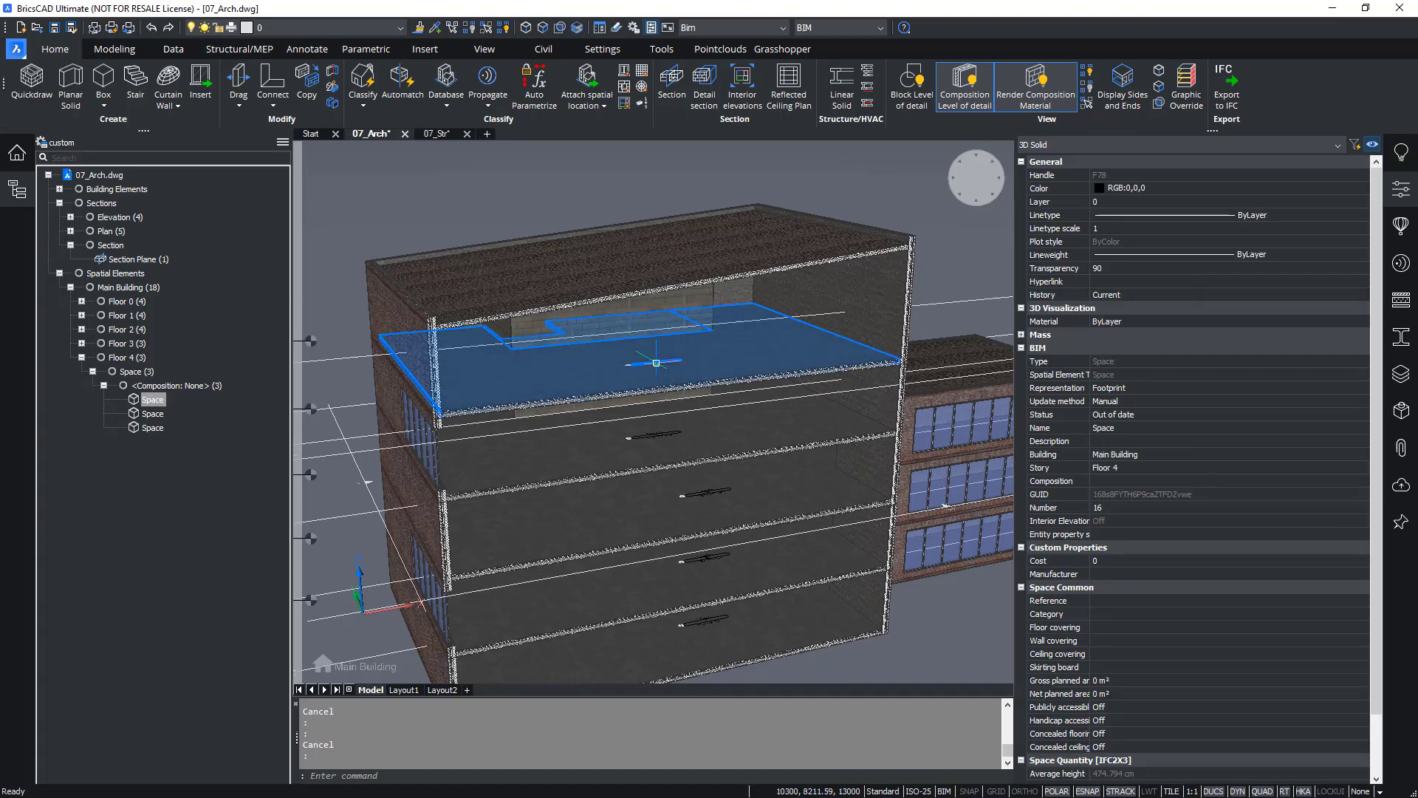
click(1136, 388)
click(1112, 415)
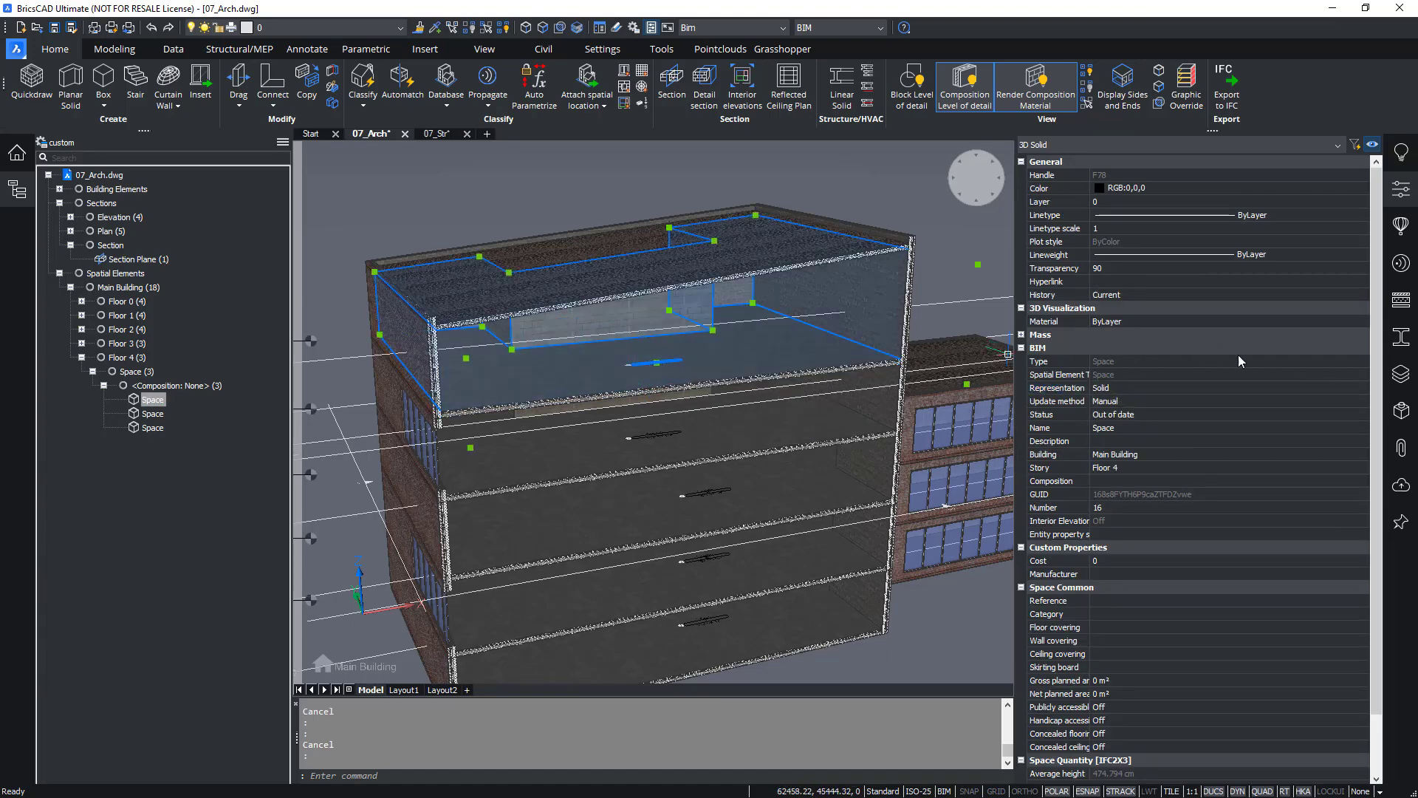
click(1120, 390)
click(1116, 401)
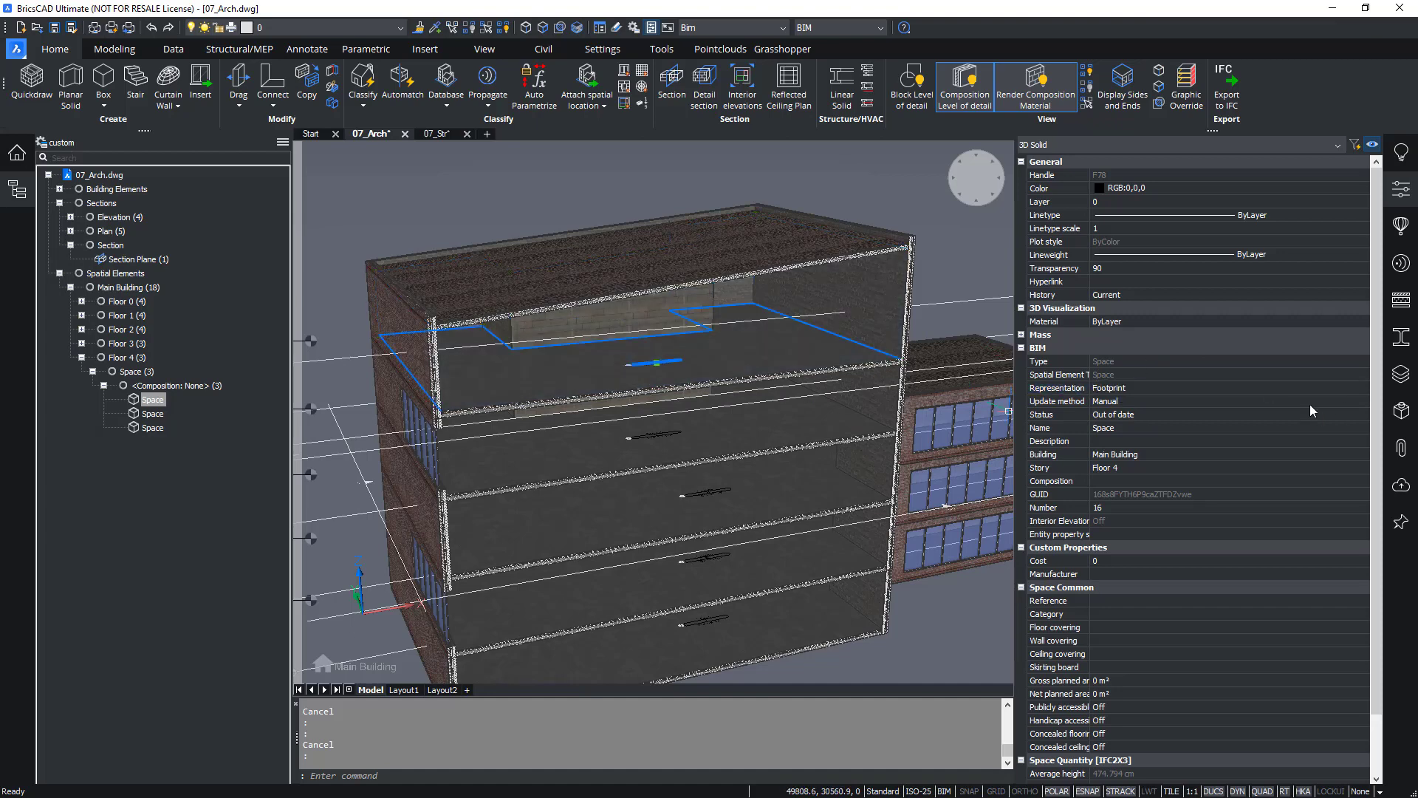
Switch the Update method of space 16 to Automatic and back to Manual
click(1128, 407)
click(1119, 427)
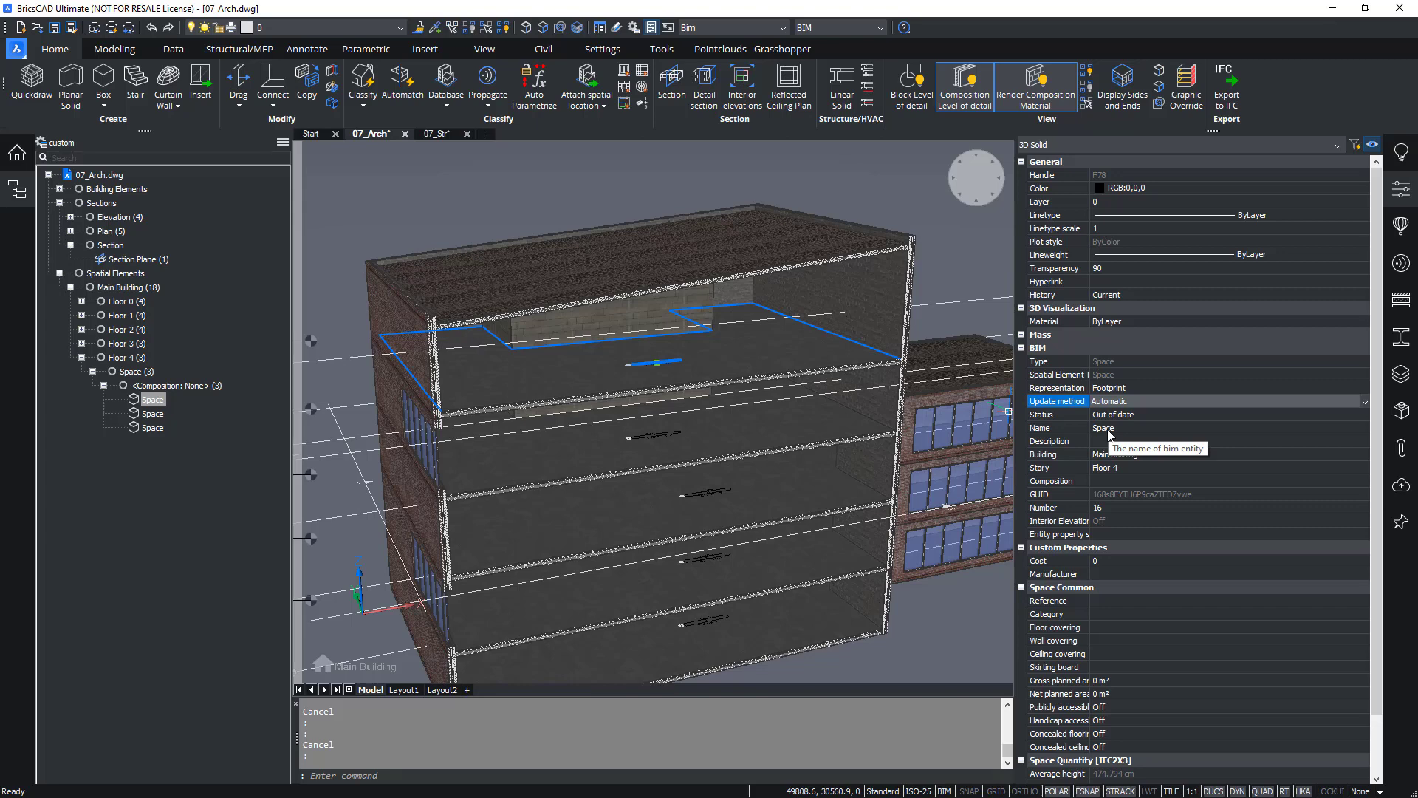
click(1123, 405)
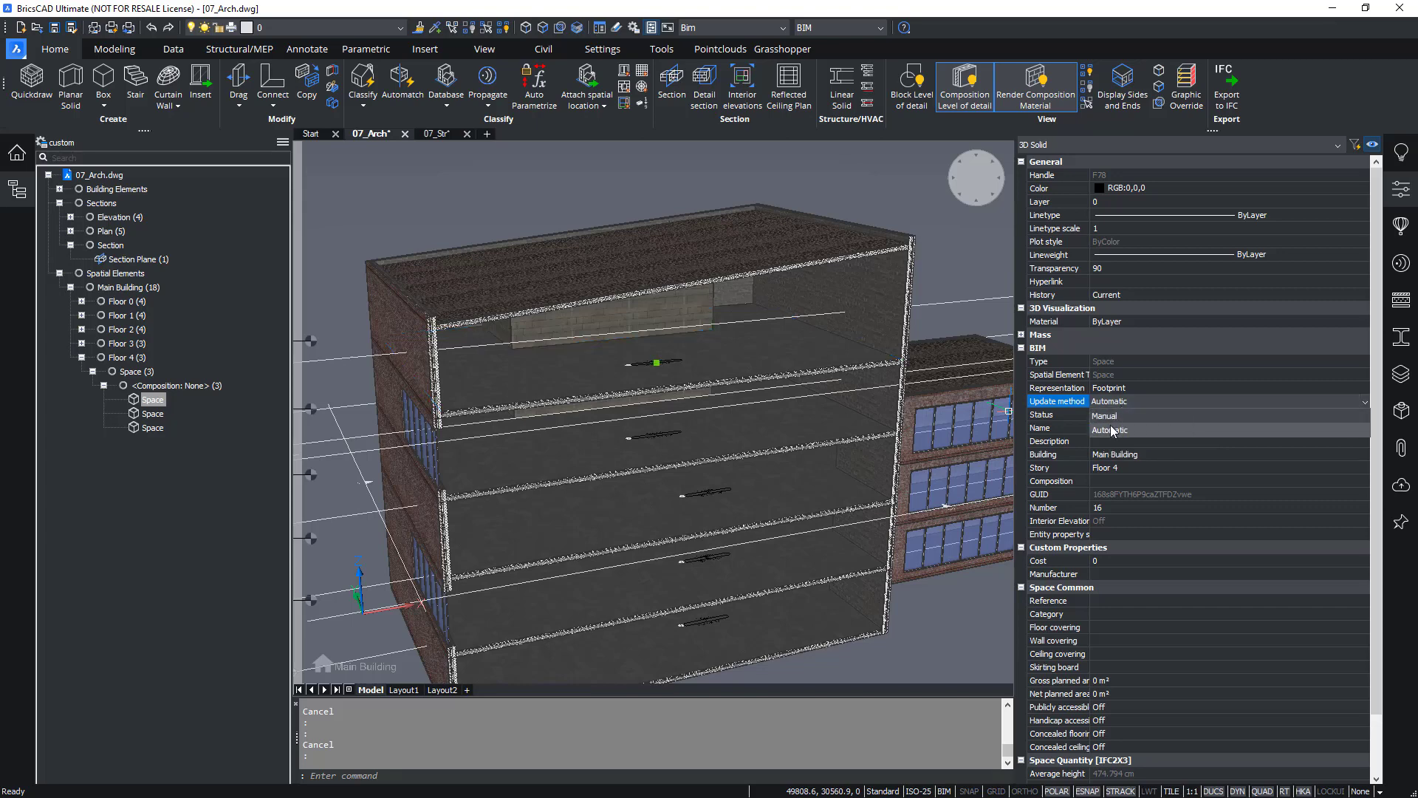
click(1116, 418)
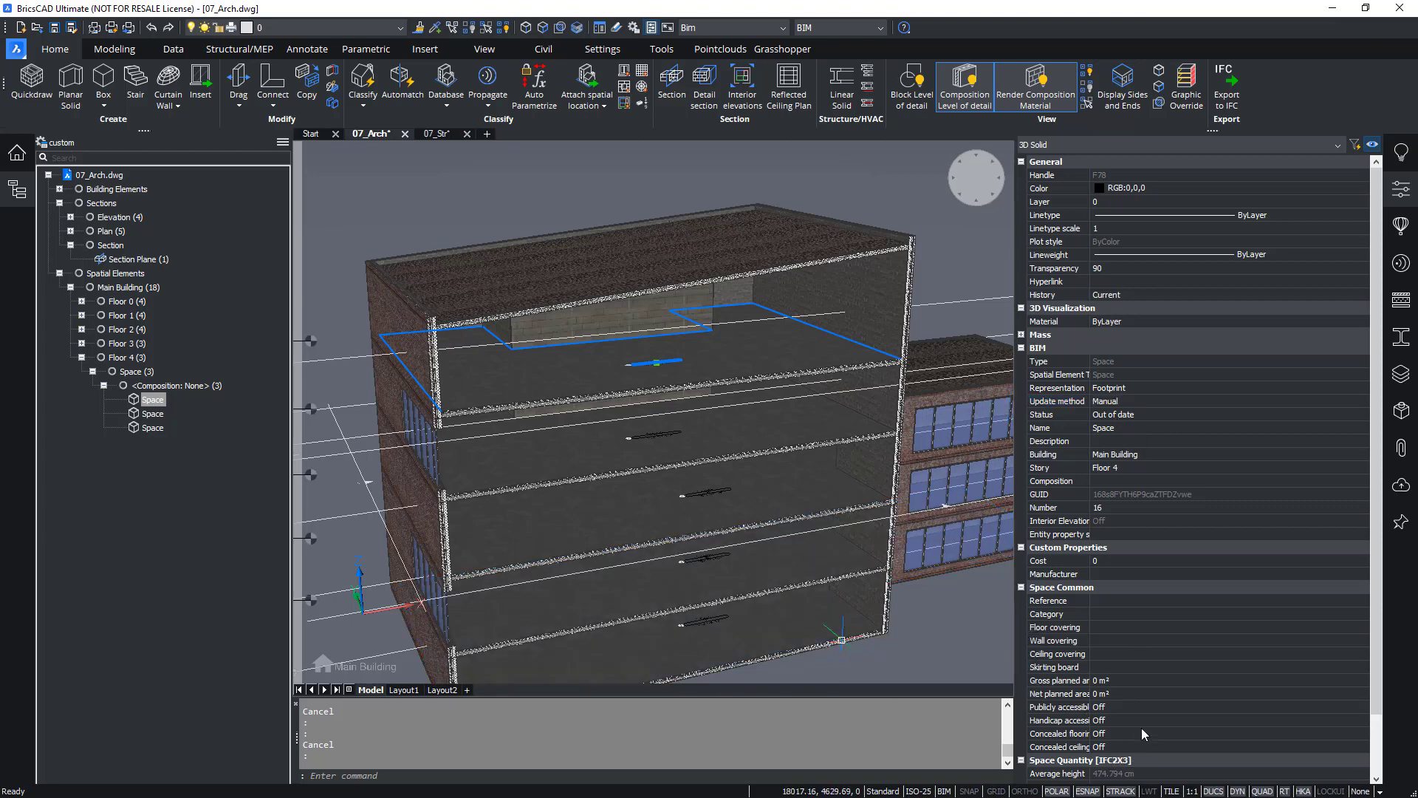
Switch the Status of space 16 to Up to date and back to Out of date, and deselect the space
click(1122, 418)
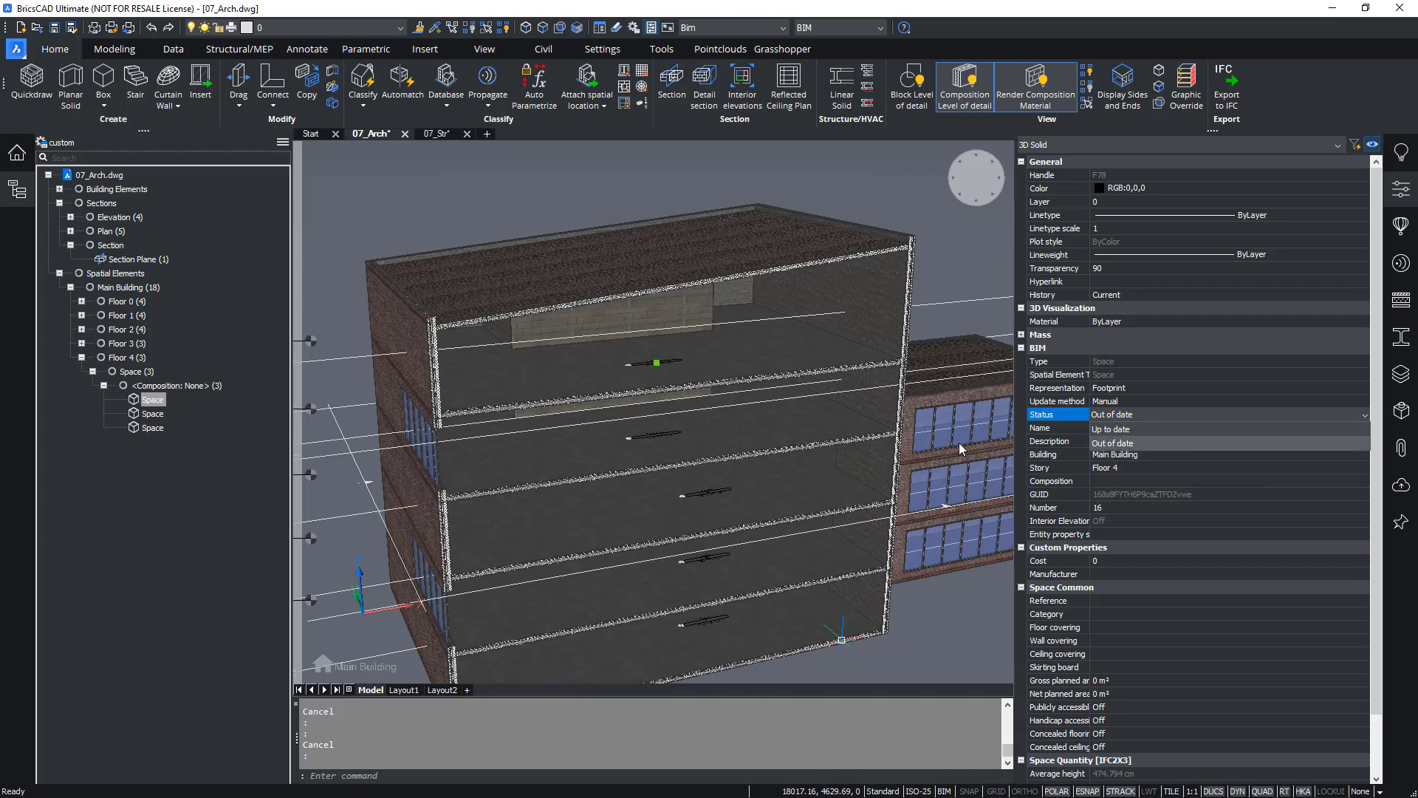
click(1132, 431)
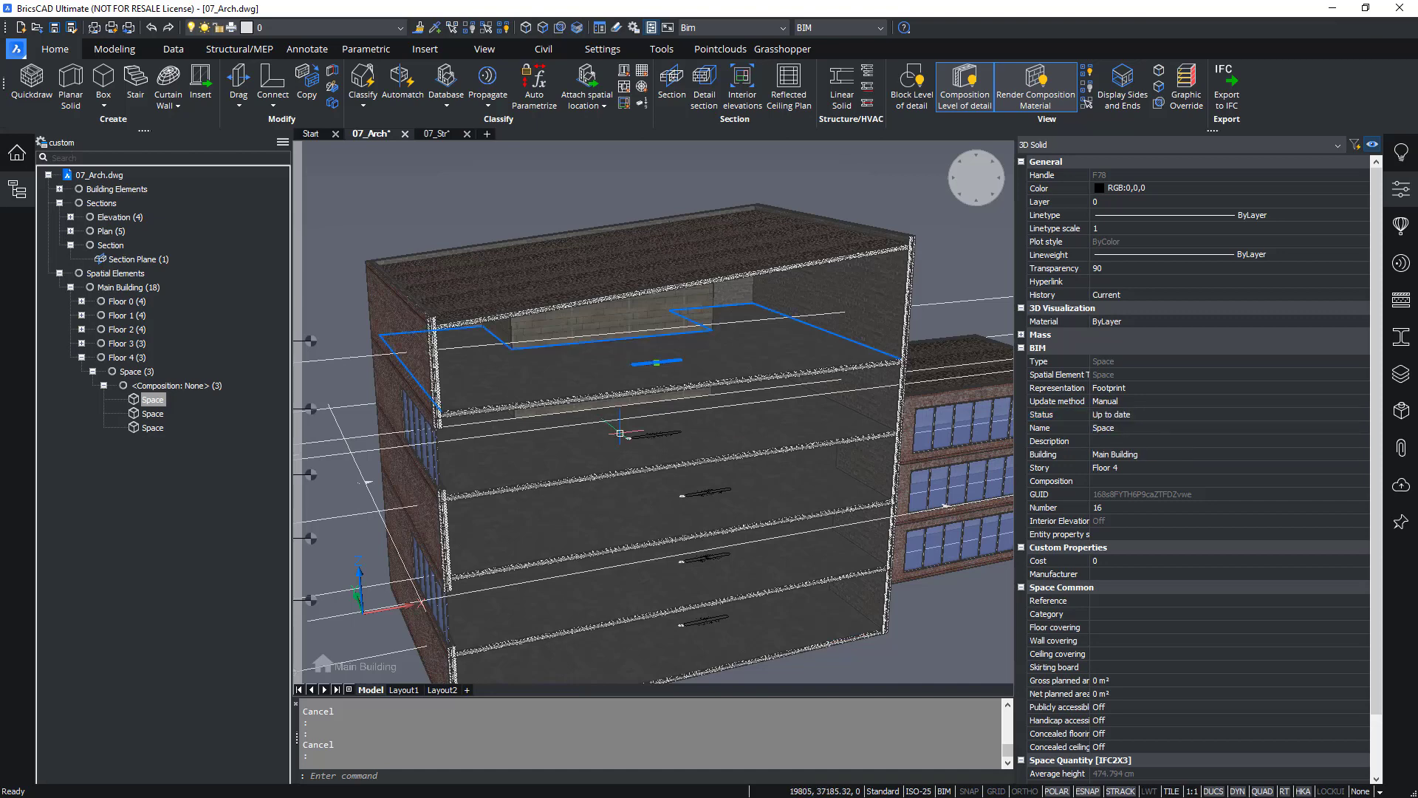
scroll(551, 343, up, 7)
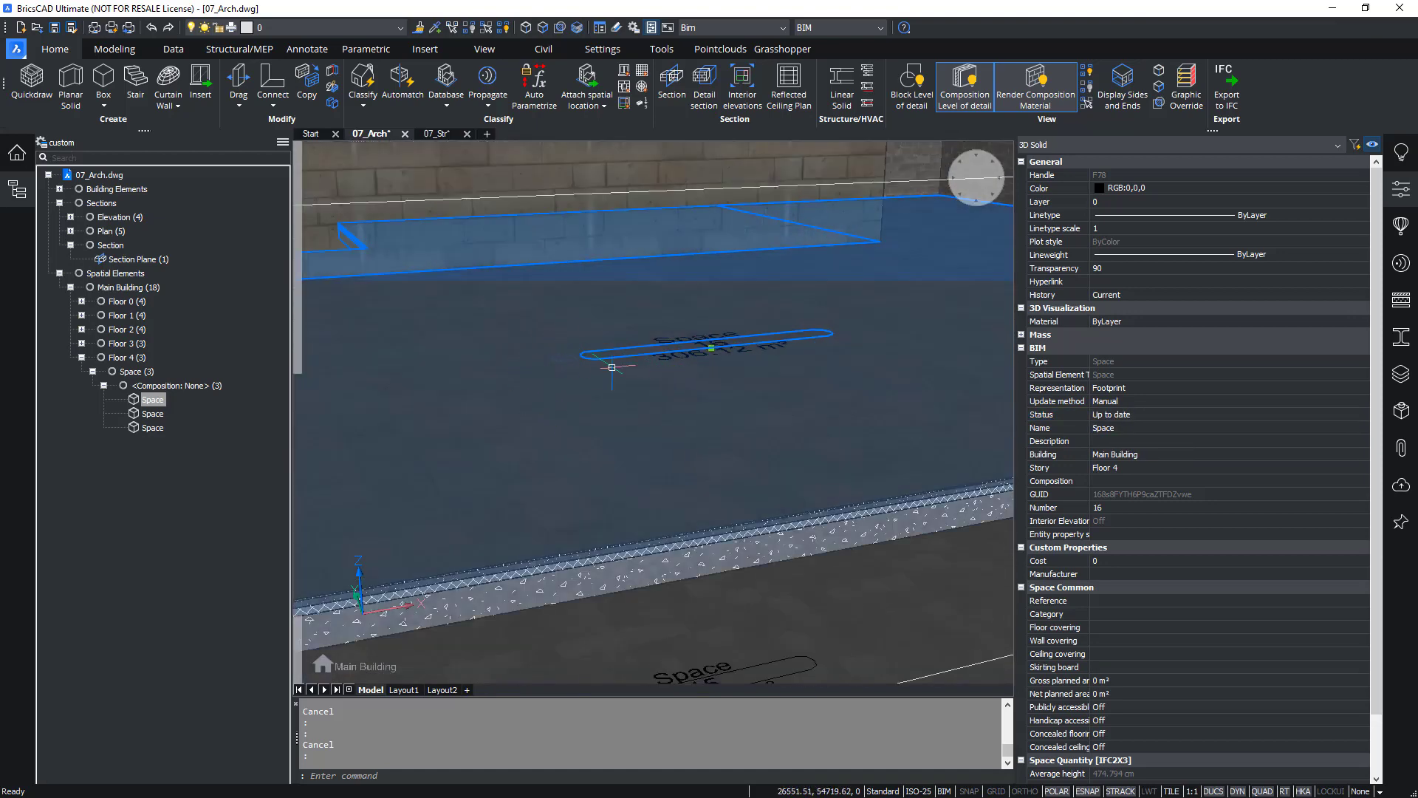
scroll(617, 366, down, 6)
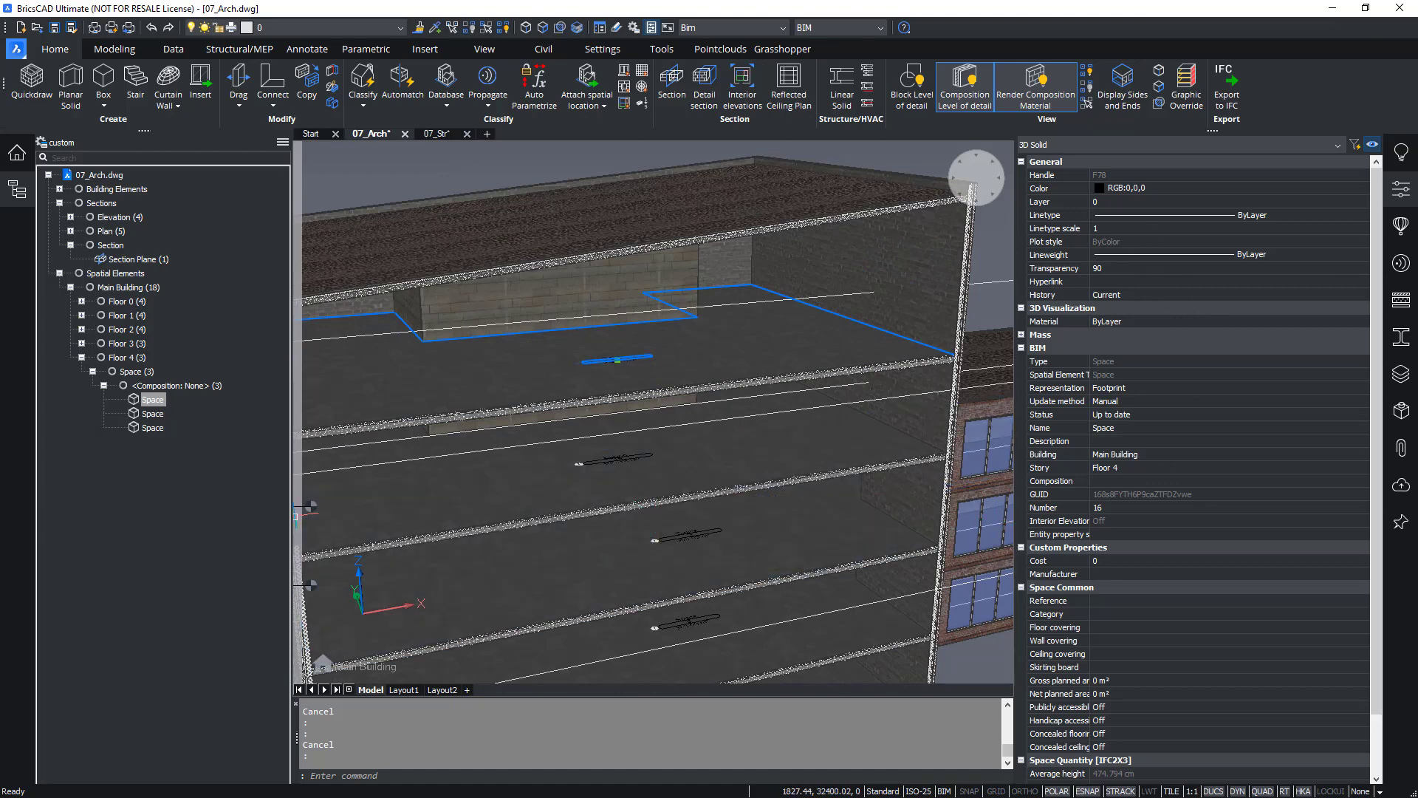
click(1150, 414)
click(1151, 414)
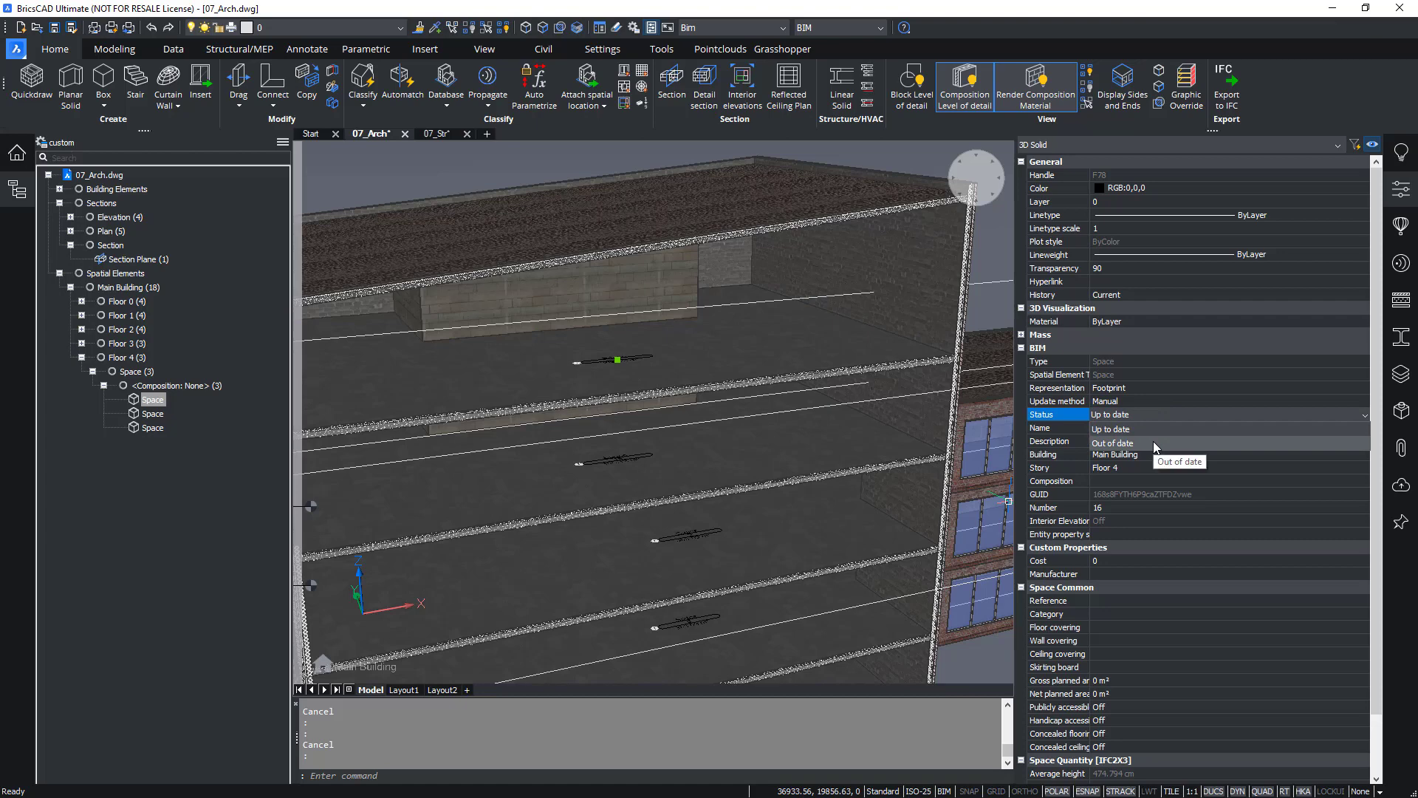
click(1157, 443)
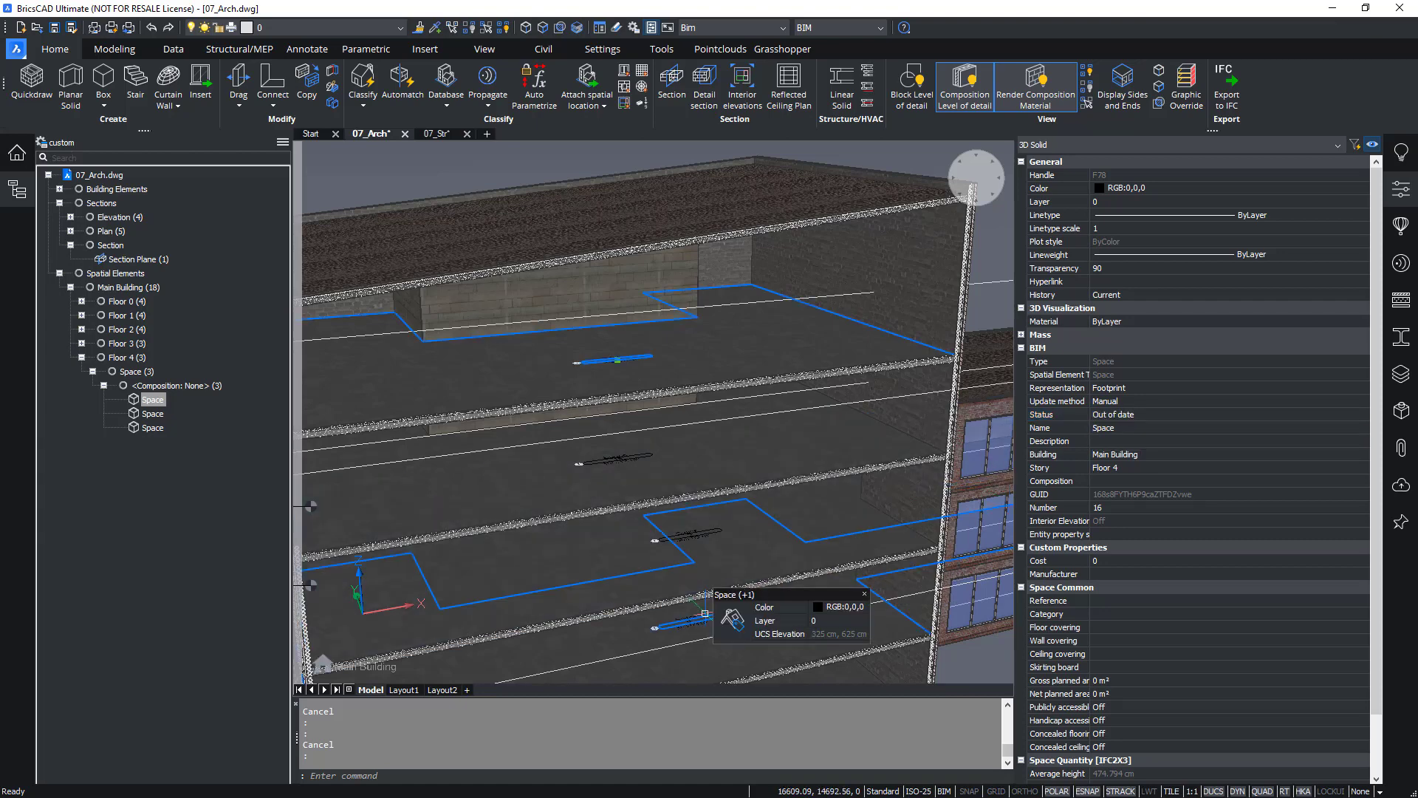
key(Escape)
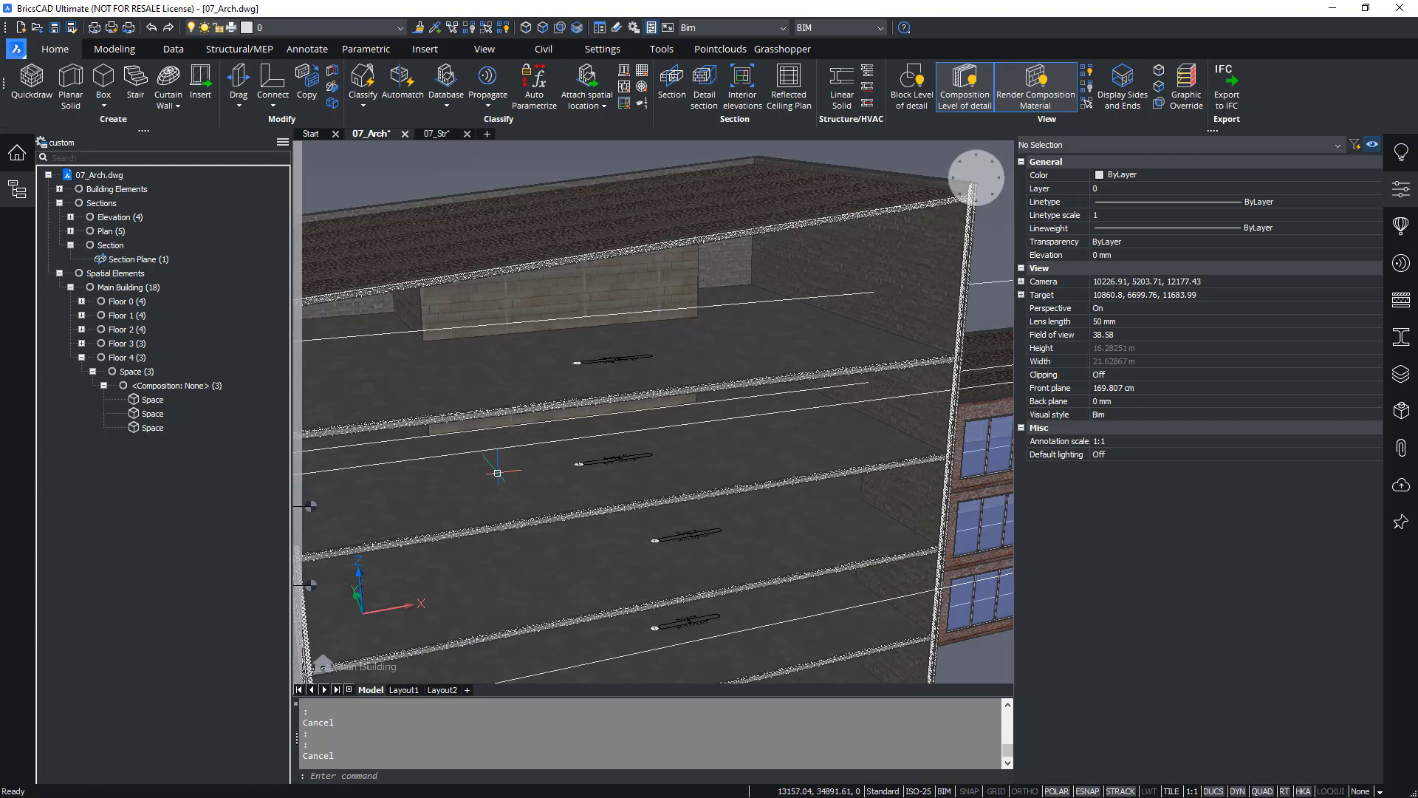
Turn on the clip display of the Floor 0 plan section to cut the building open at that story
mouse_move(731, 491)
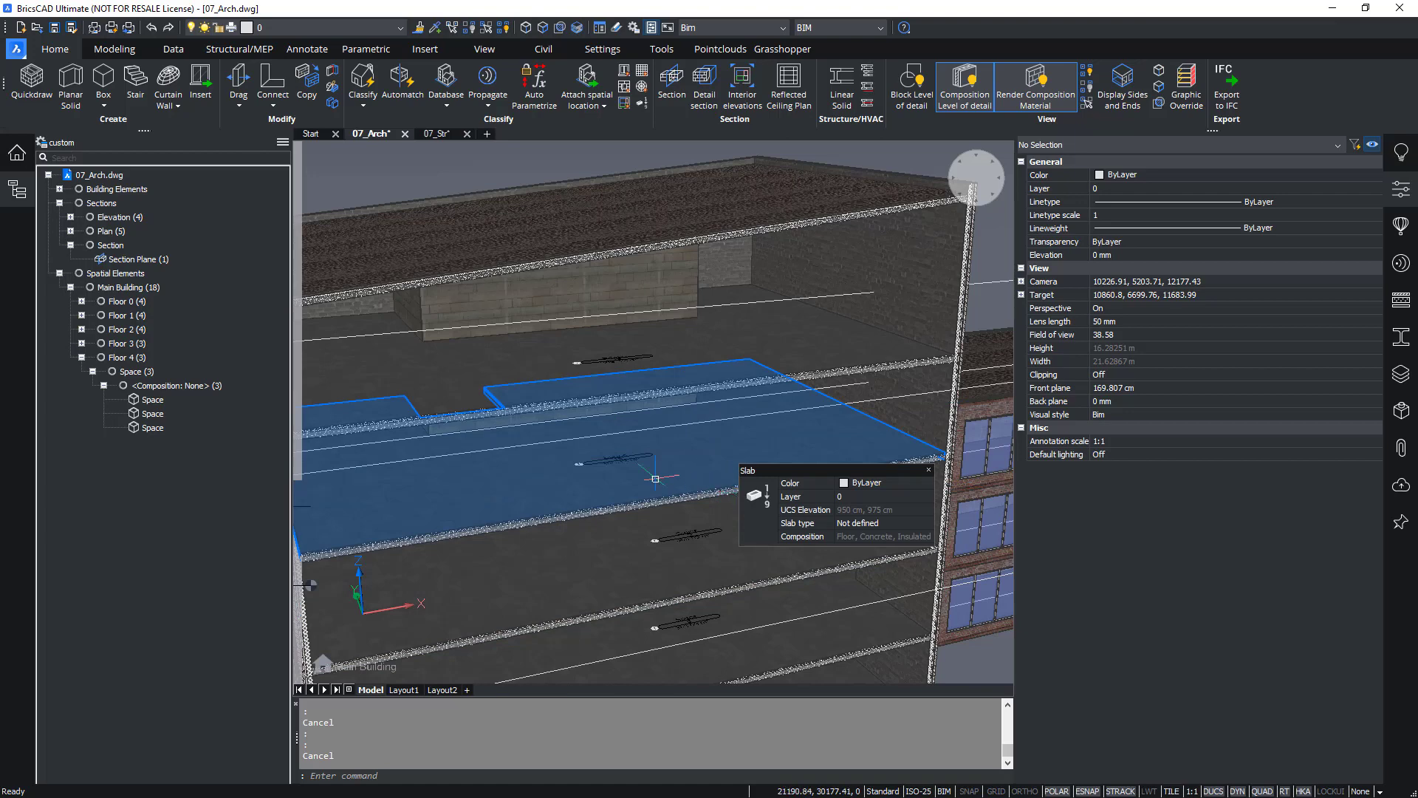
scroll(650, 472, down, 5)
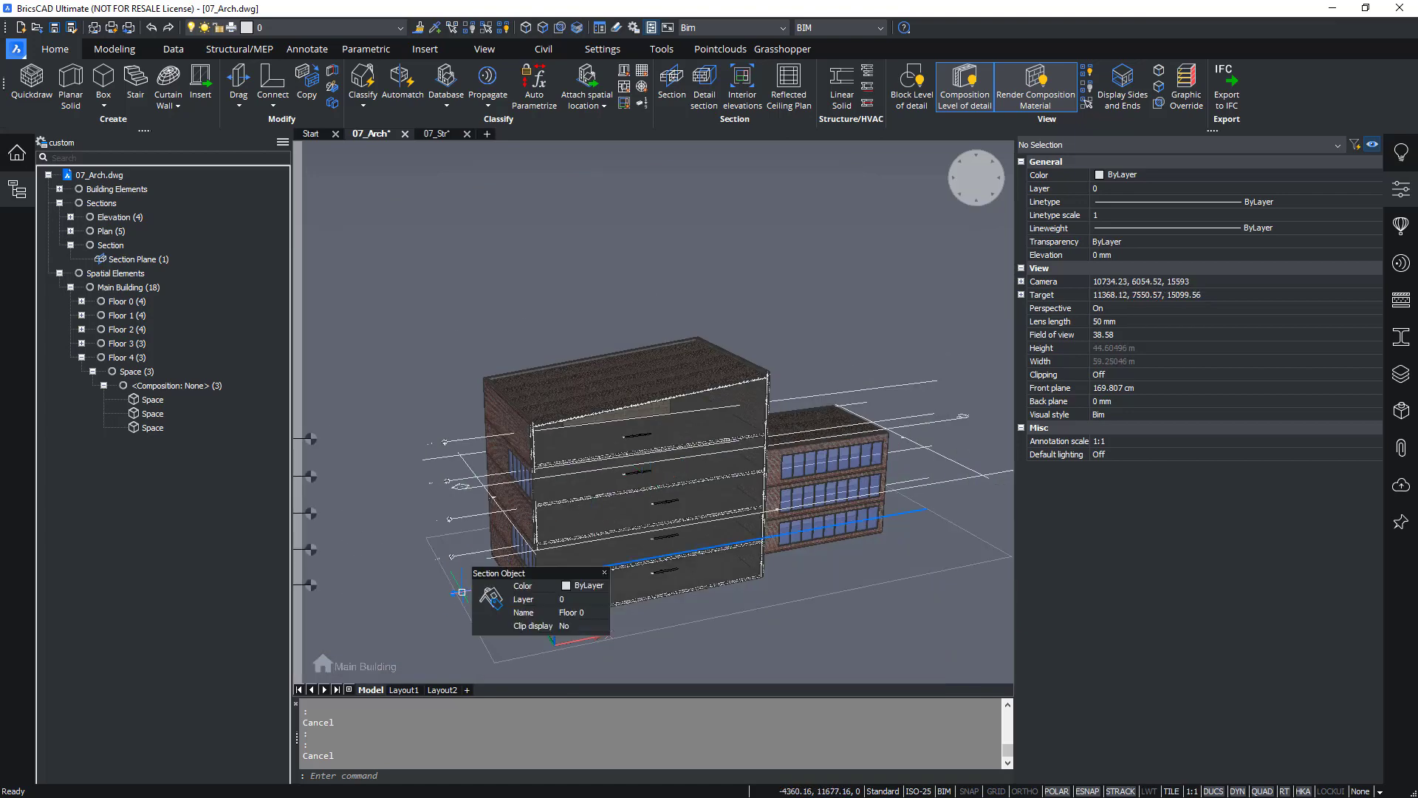
double_click(462, 592)
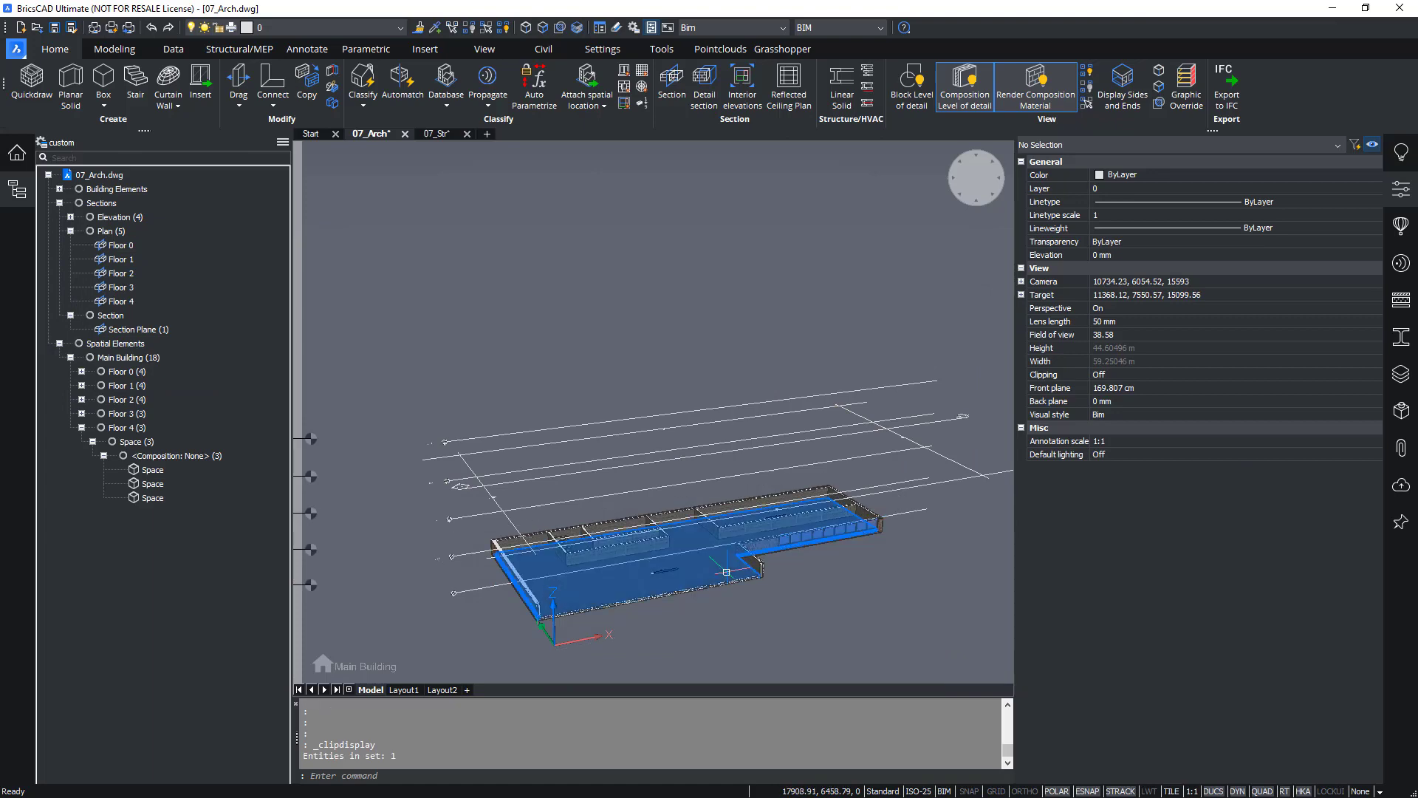
shift+middle_drag(742, 569, 608, 620)
middle_drag(703, 570, 615, 542)
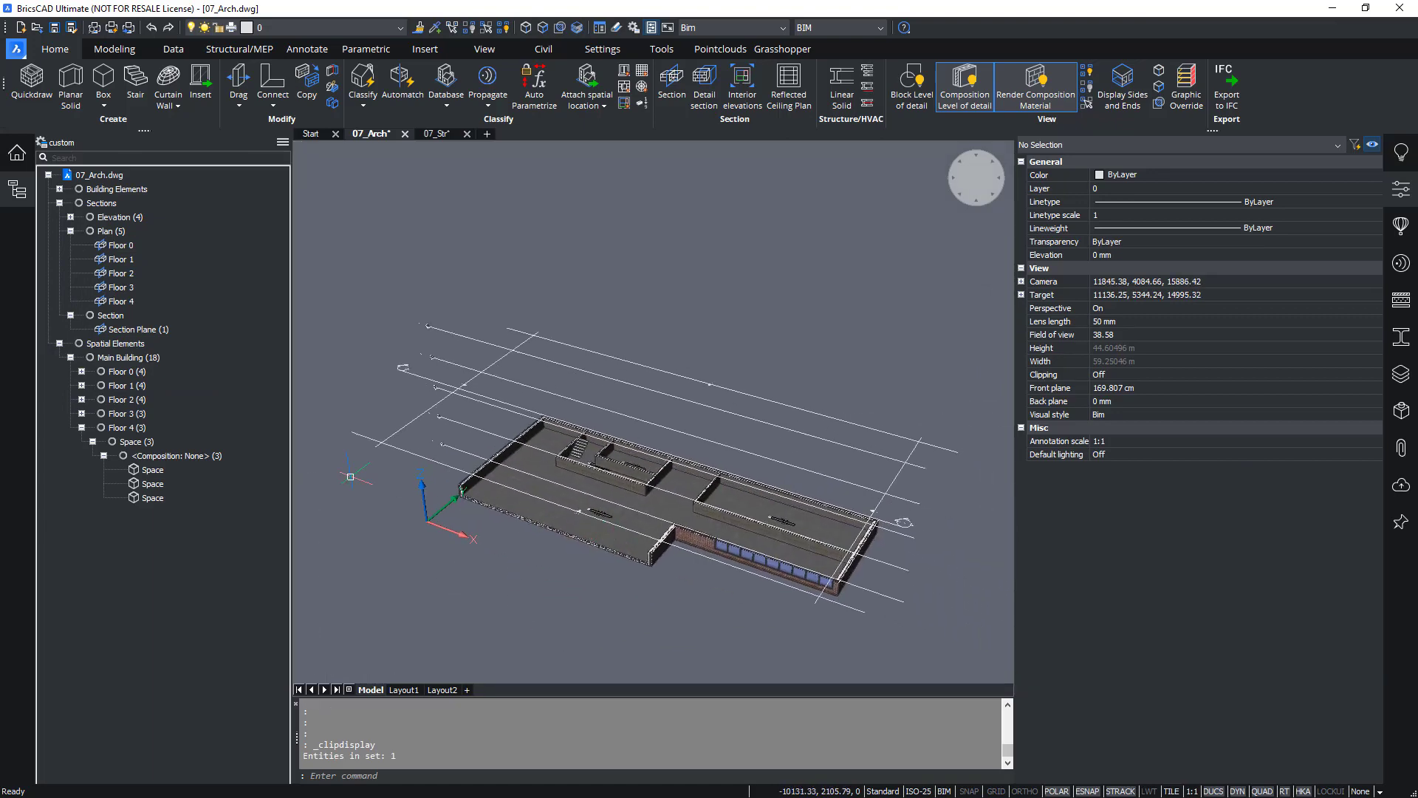
Hide all section entities of the model through the Sections group of the structure tree
click(101, 203)
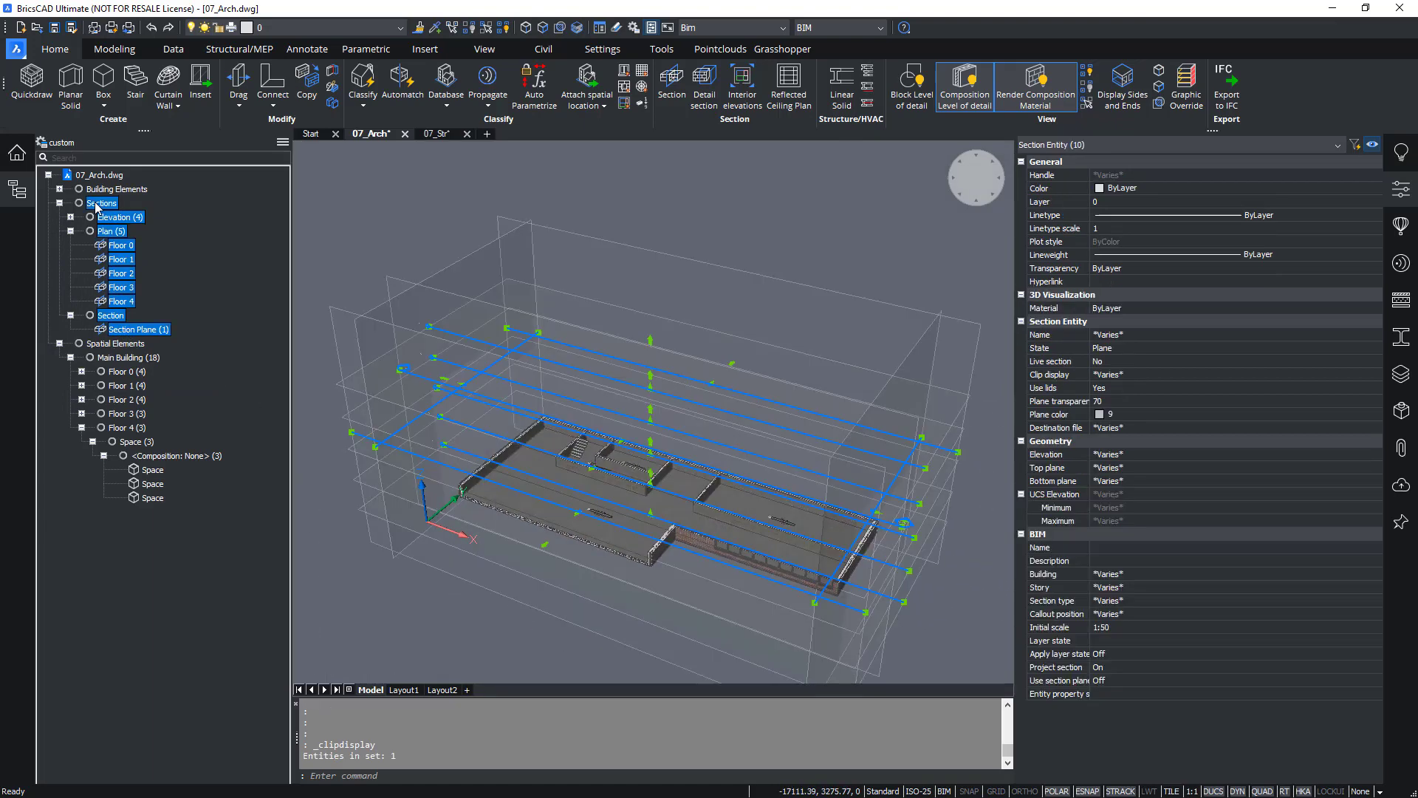
right_click(96, 204)
click(136, 231)
Select space 1, the large open space around the interior rooms on Floor 0
scroll(574, 480, up, 10)
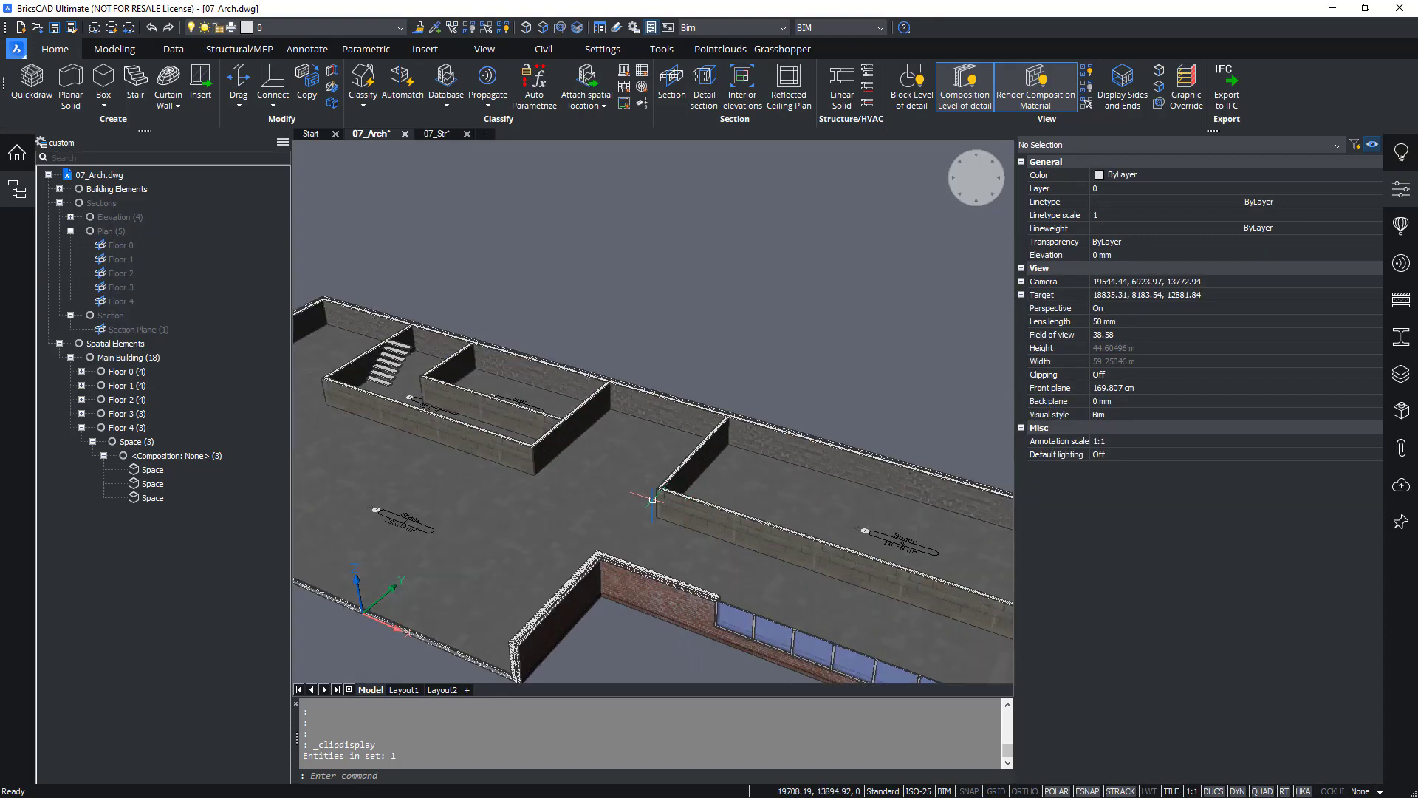
scroll(574, 480, down, 6)
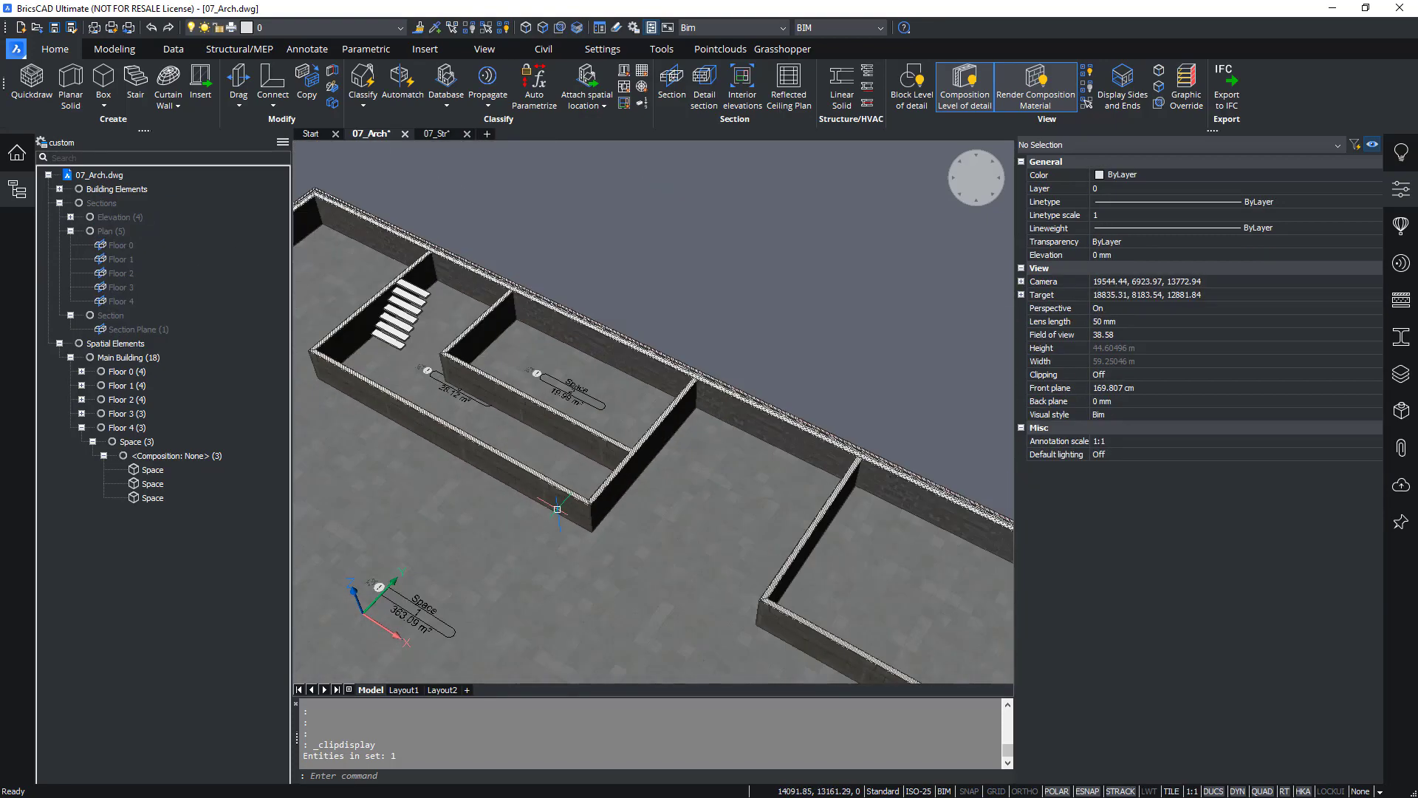
scroll(650, 445, down, 3)
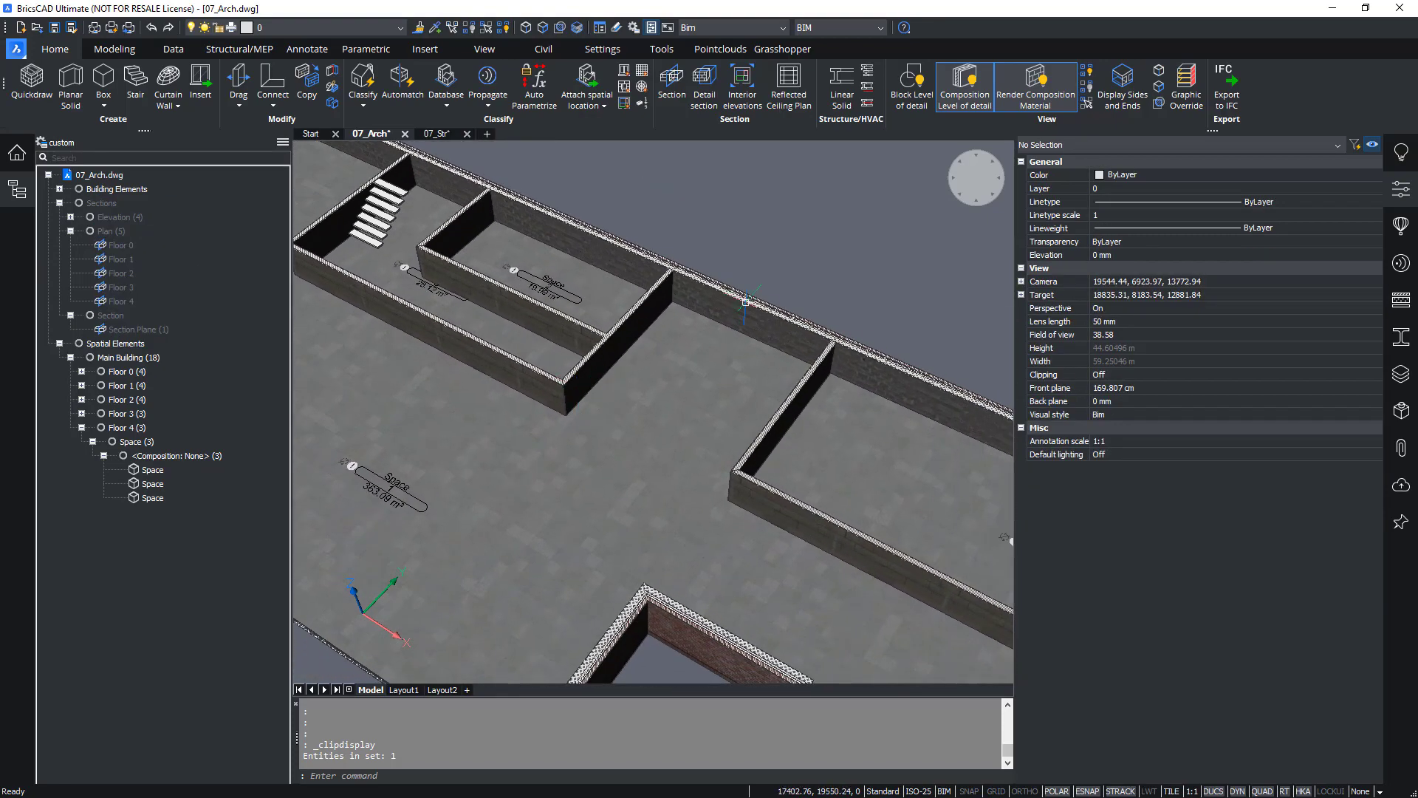
scroll(693, 387, down, 5)
mouse_move(519, 371)
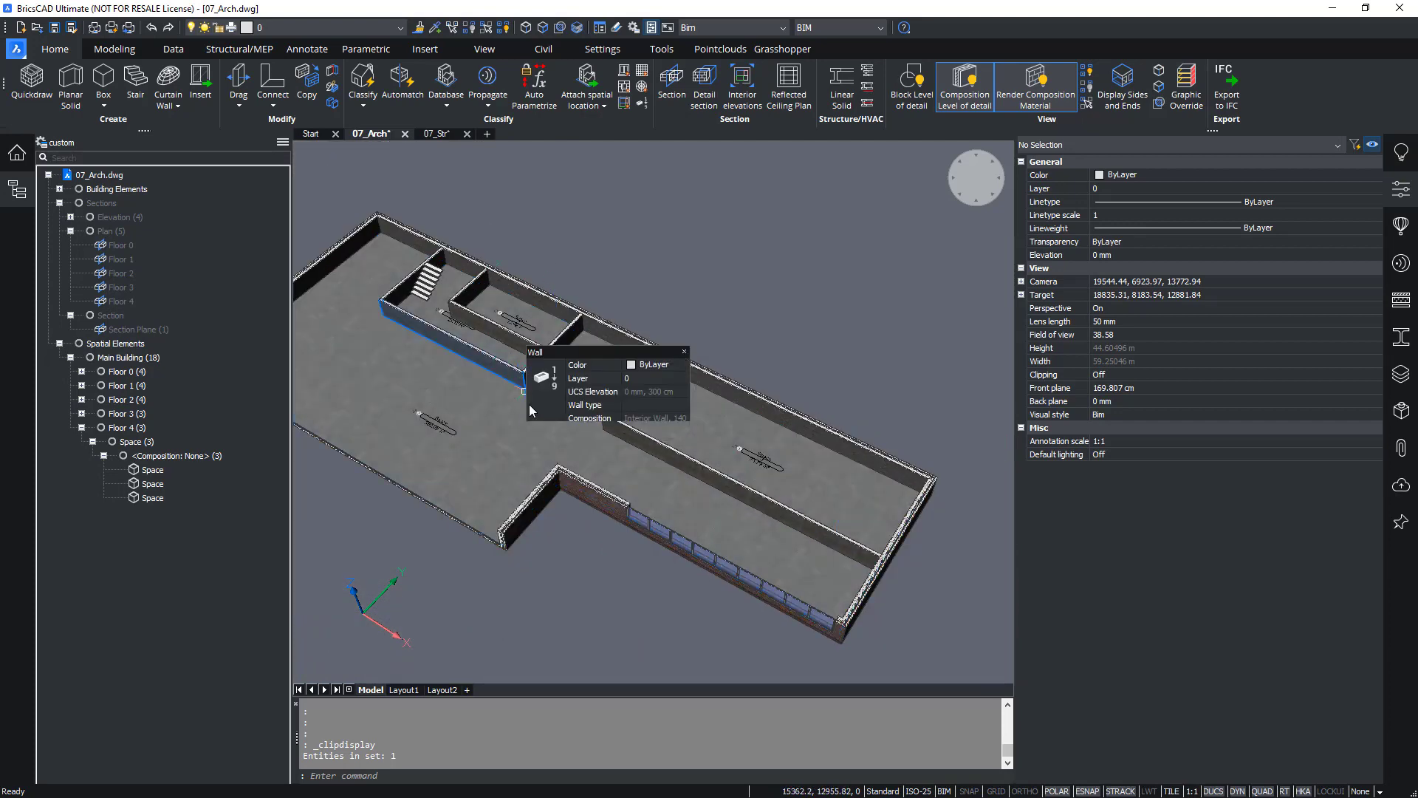
scroll(528, 405, up, 5)
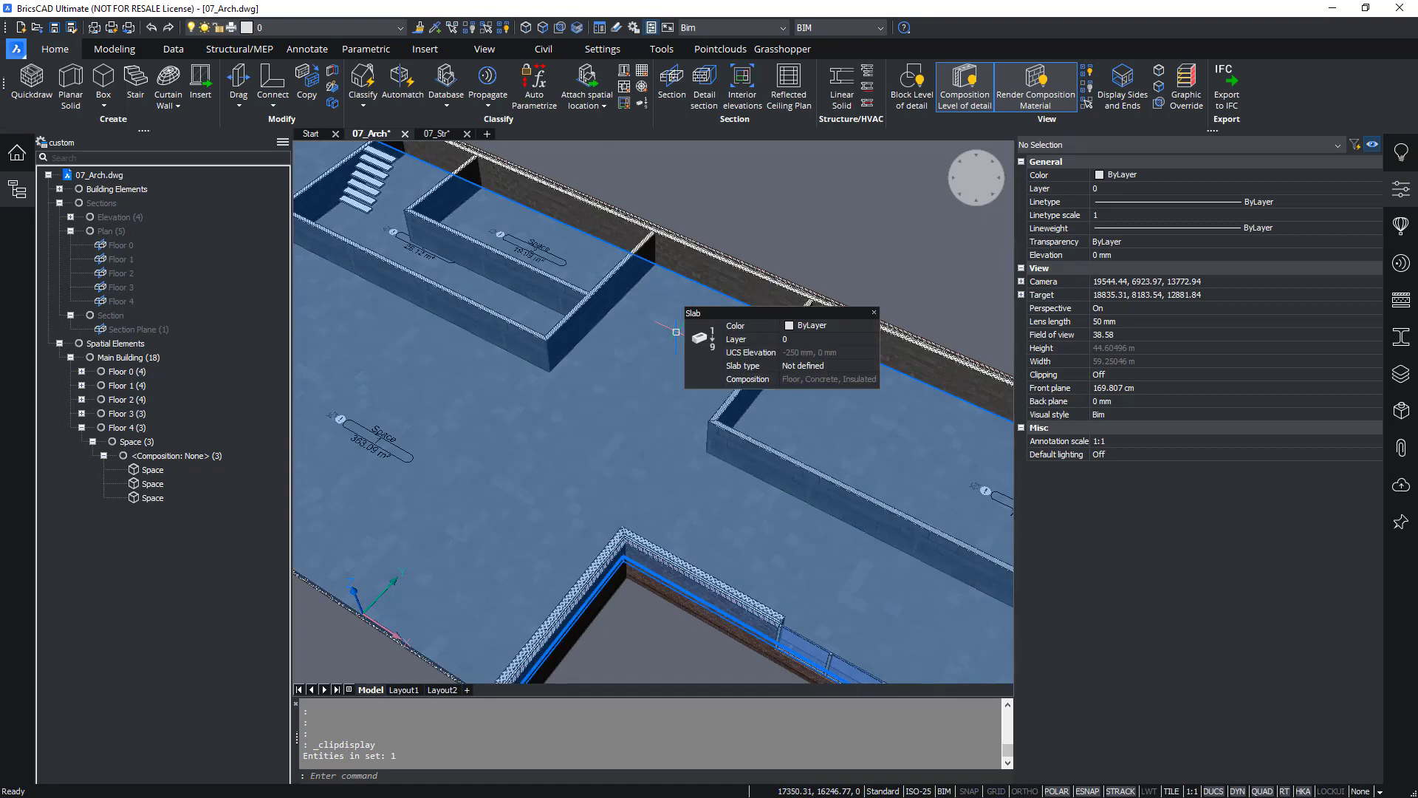
click(381, 441)
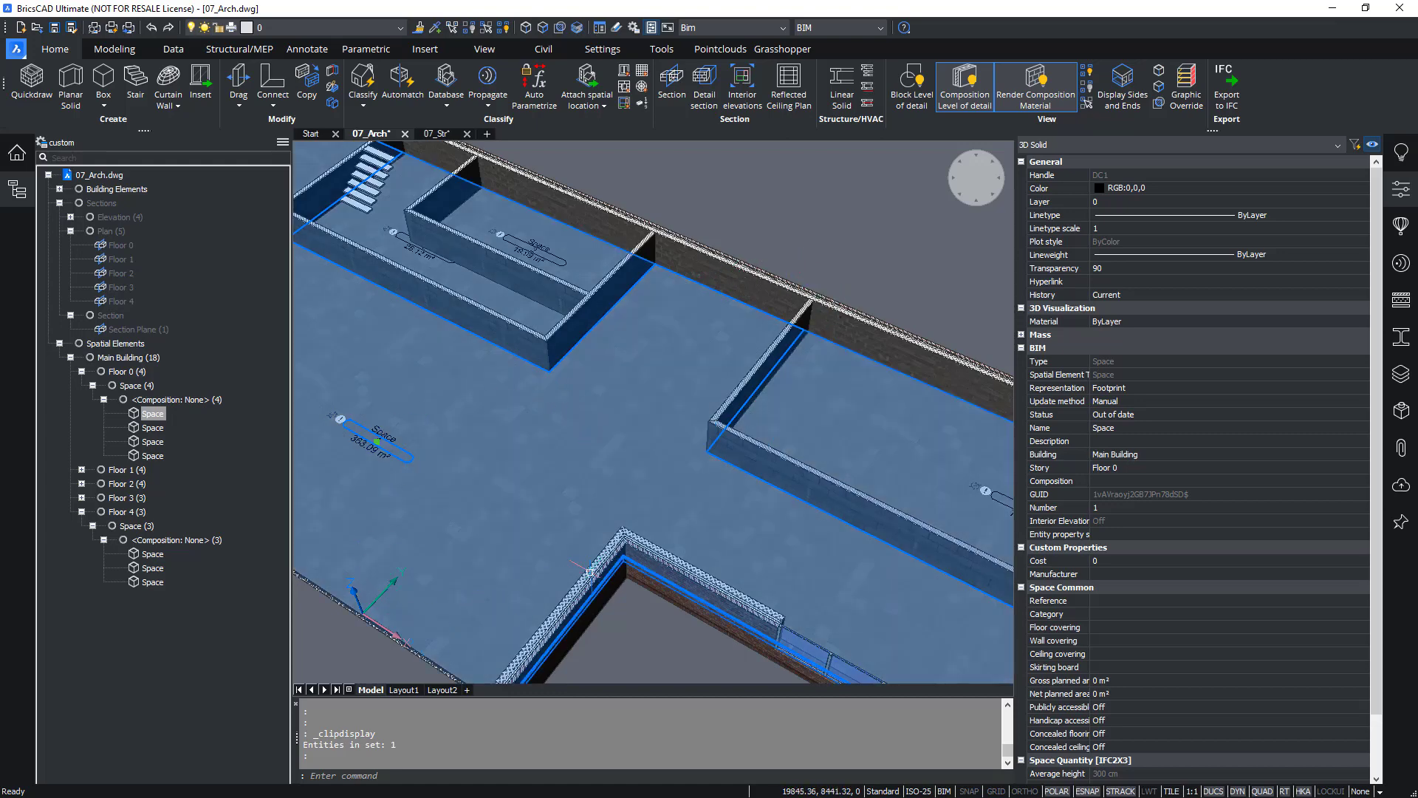
mouse_move(737, 554)
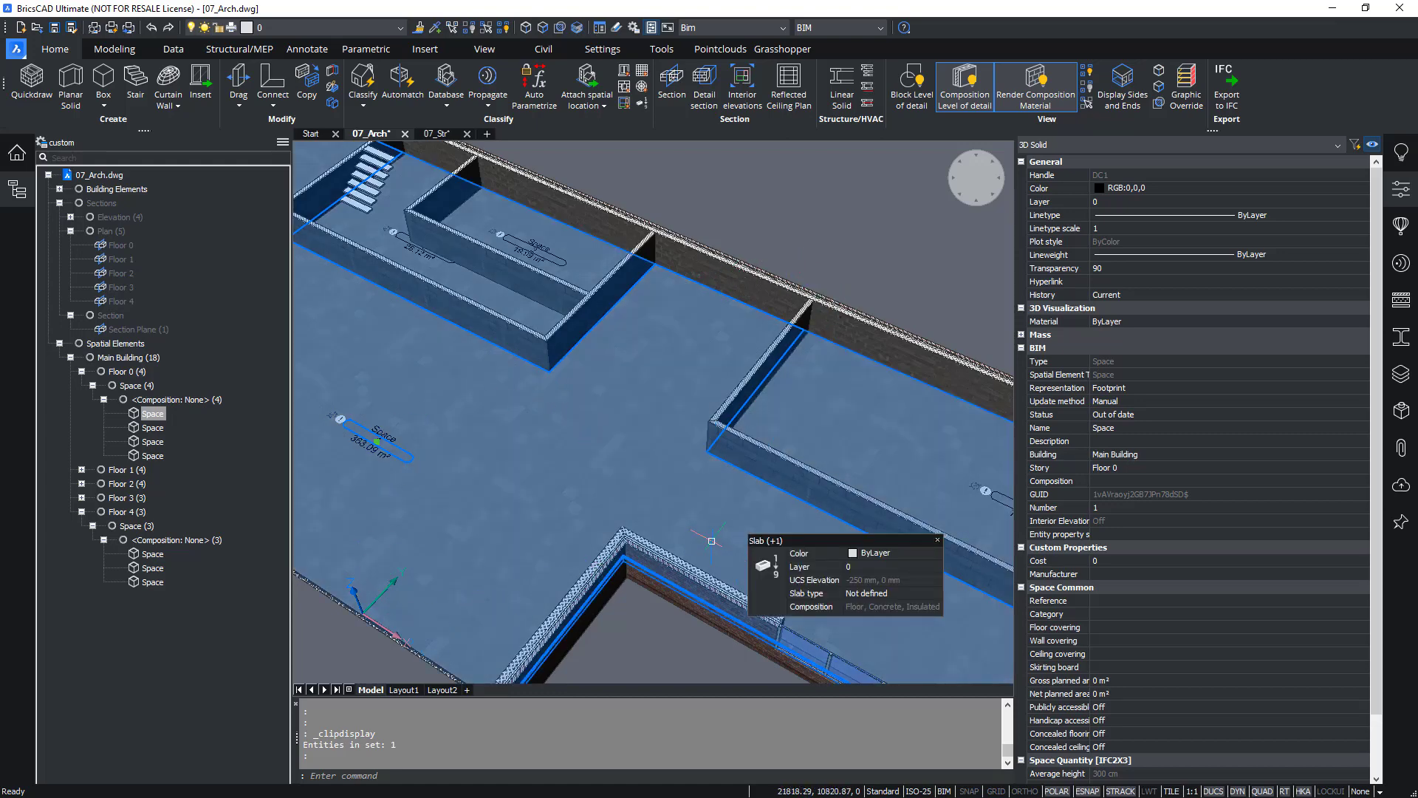
mouse_move(757, 461)
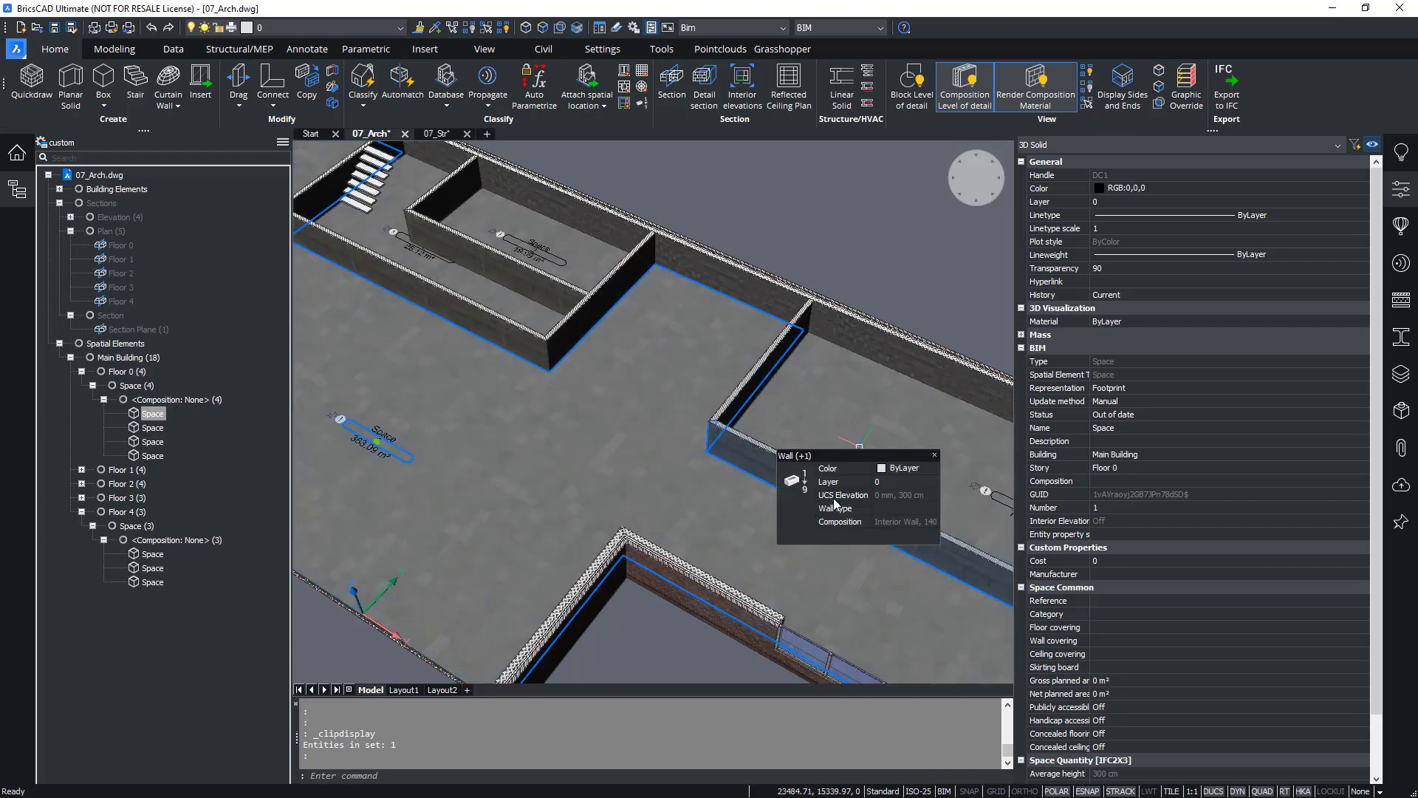
Set the Update method of space 1 to Automatic, leaving its Representation as Footprint
click(1126, 391)
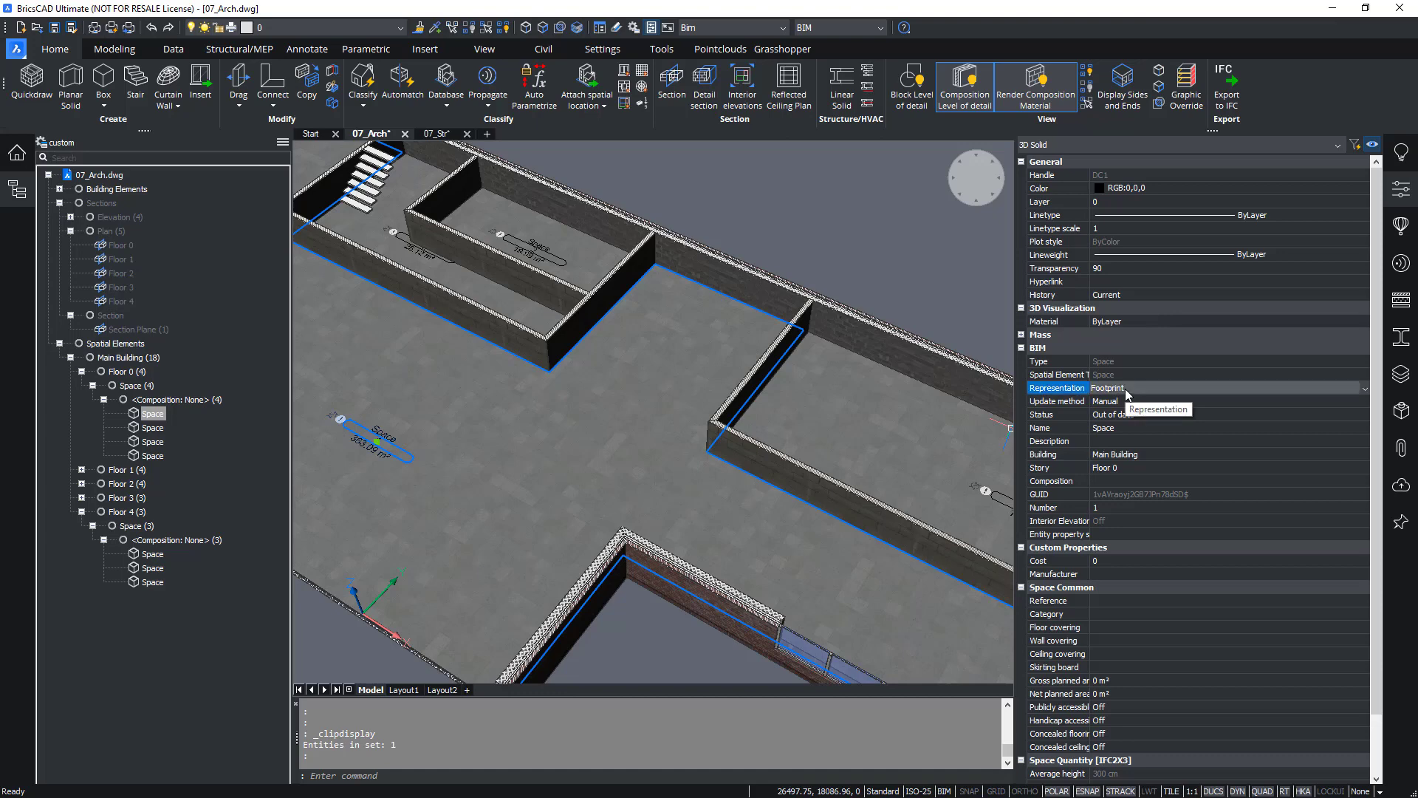
click(1123, 391)
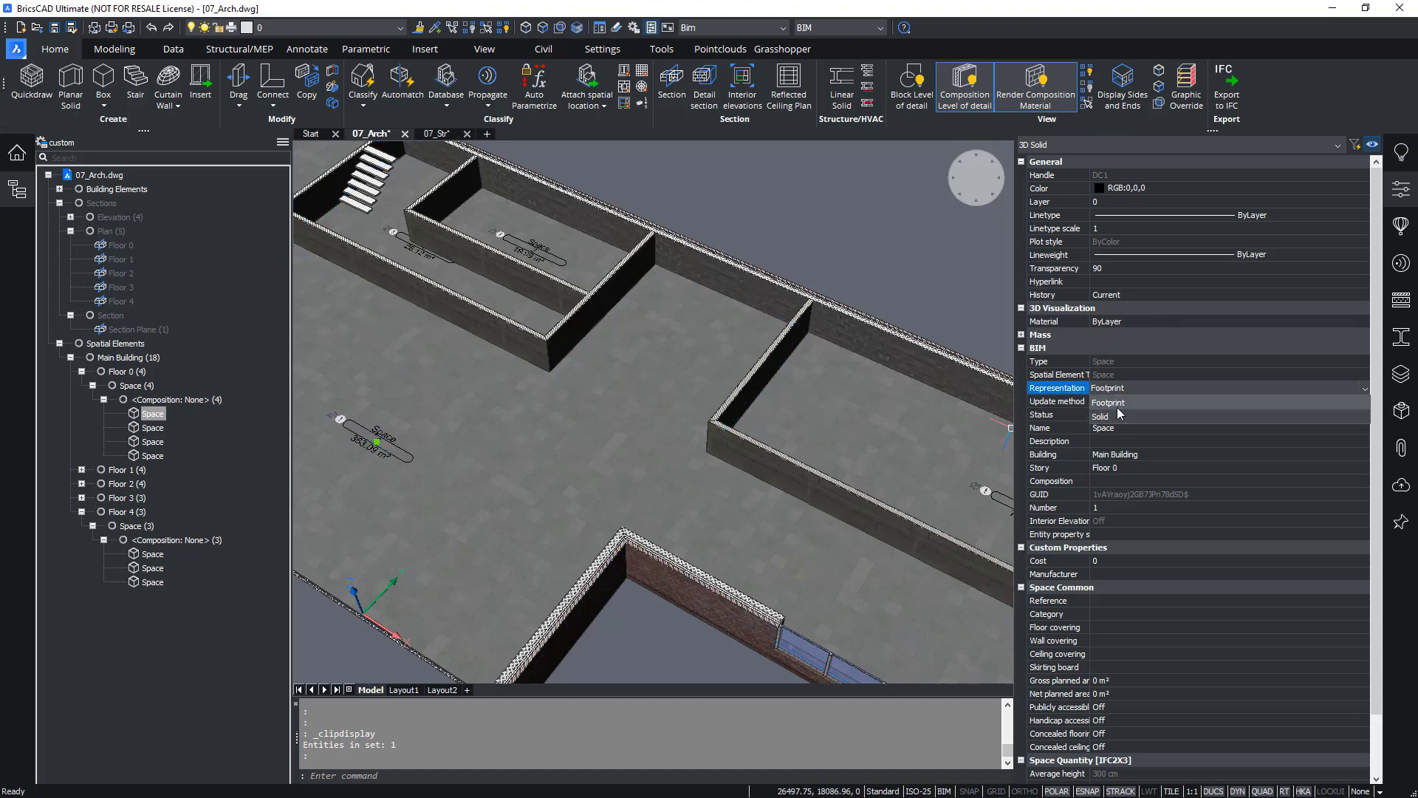
click(1051, 401)
click(1127, 403)
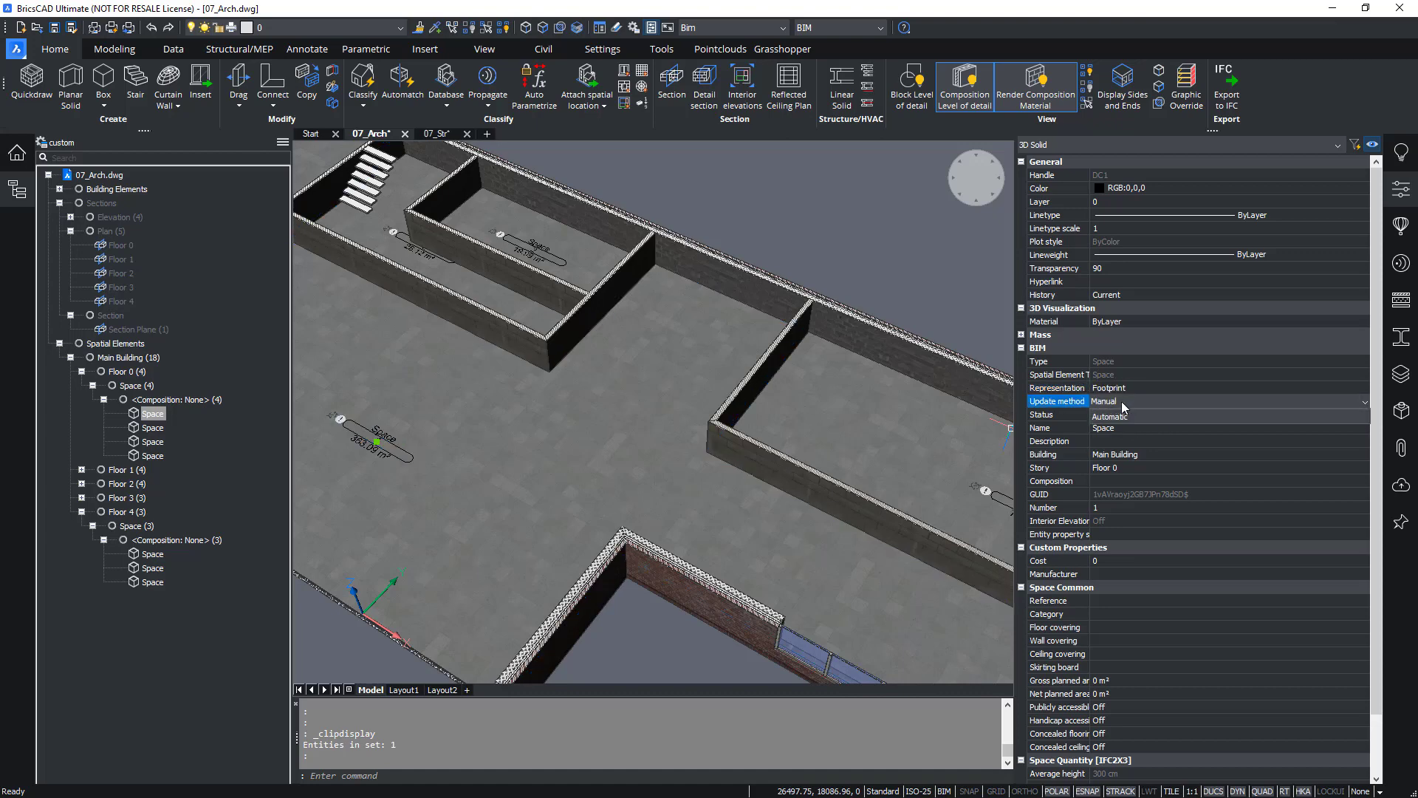
click(1115, 415)
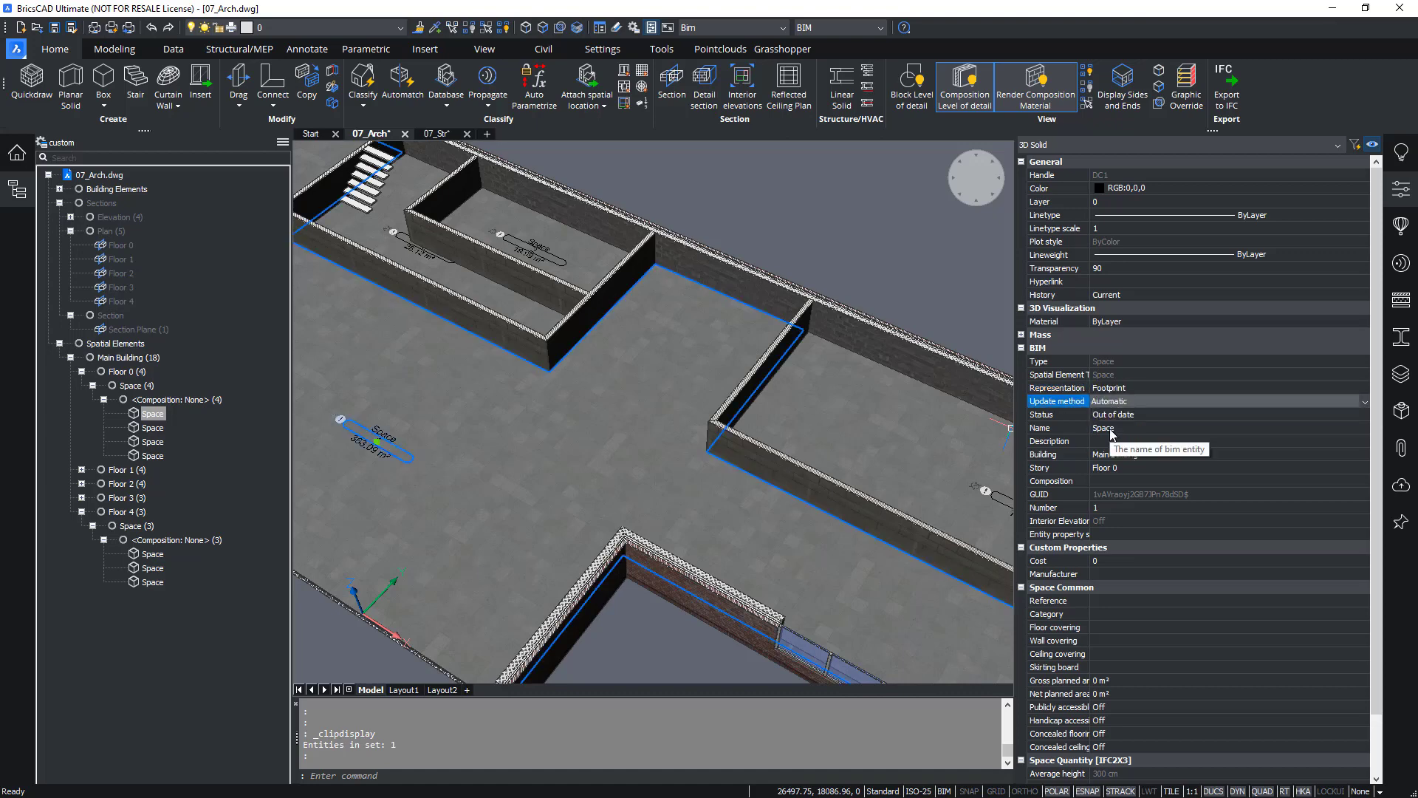
Set the Status of space 1 to Up to date and deselect the space
click(1112, 415)
click(1114, 415)
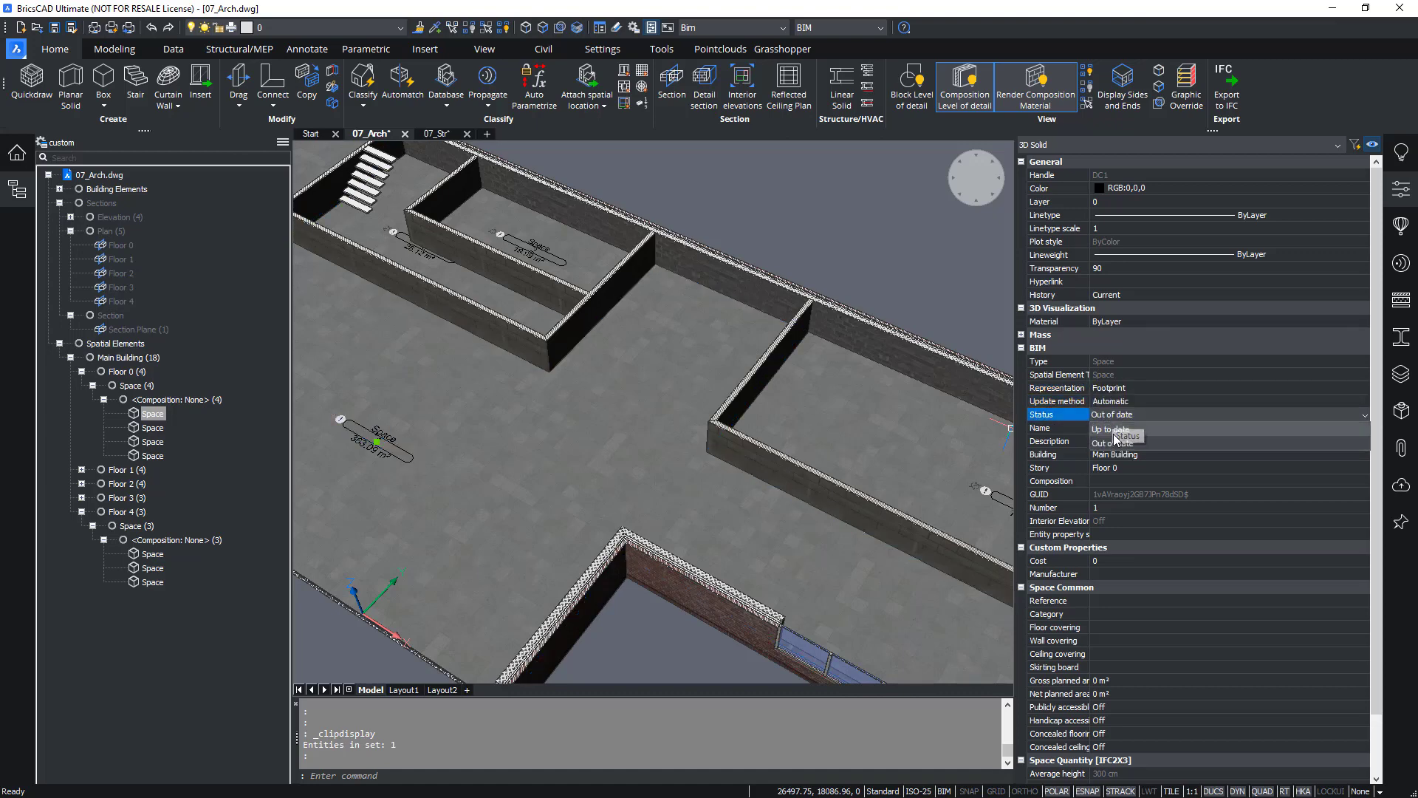
click(1112, 430)
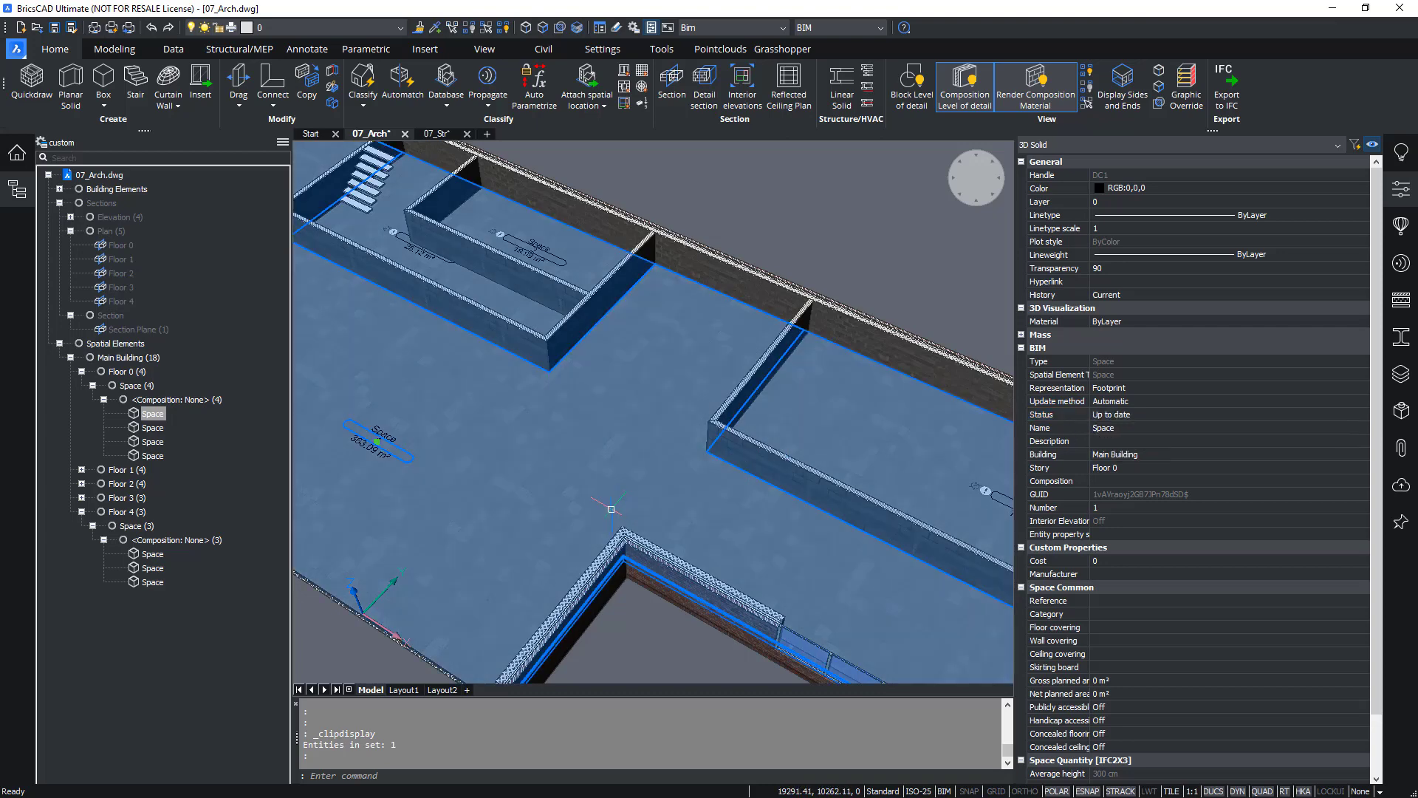
key(Escape)
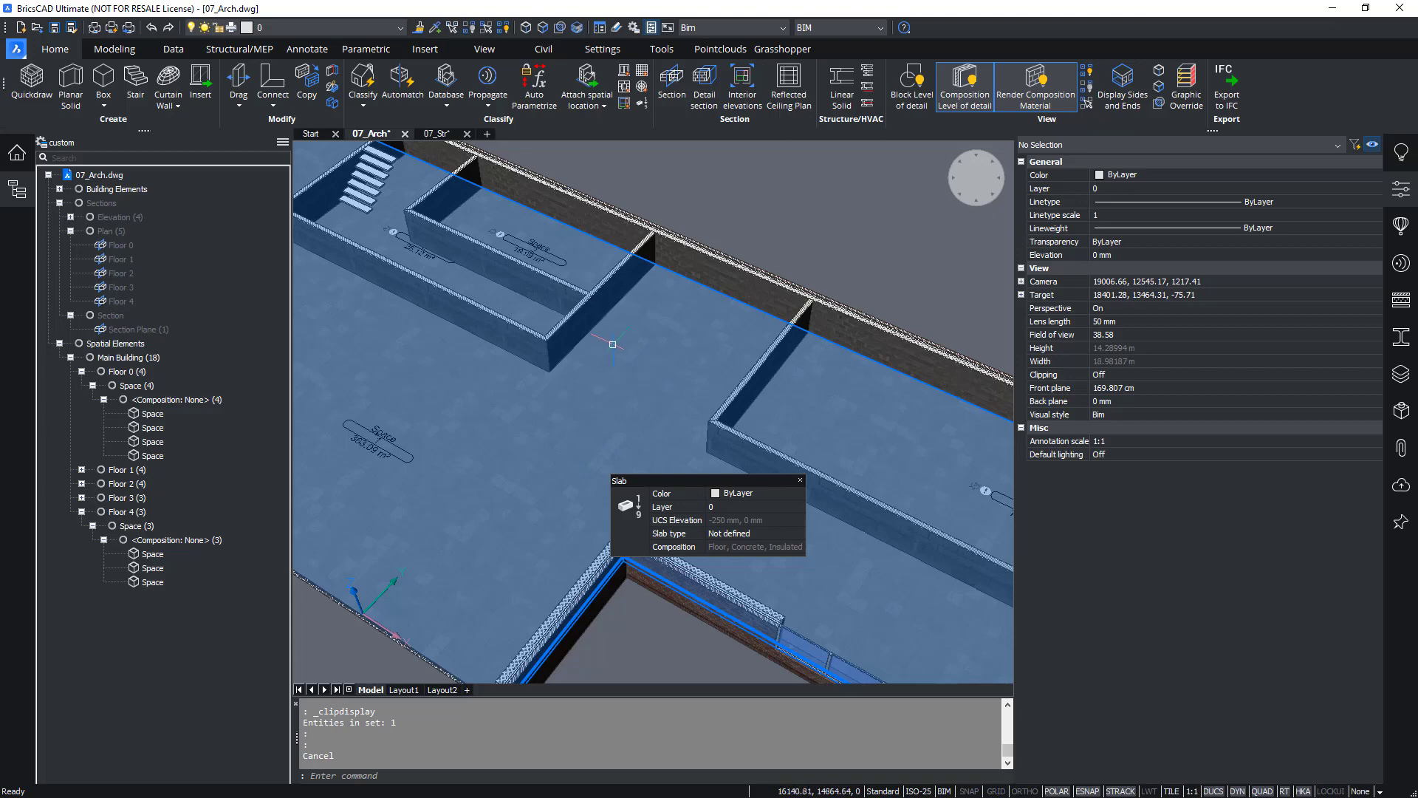
L-connect the two 140 mm interior walls at the outer corner of the stair room, using the second corner option
scroll(591, 355, up, 5)
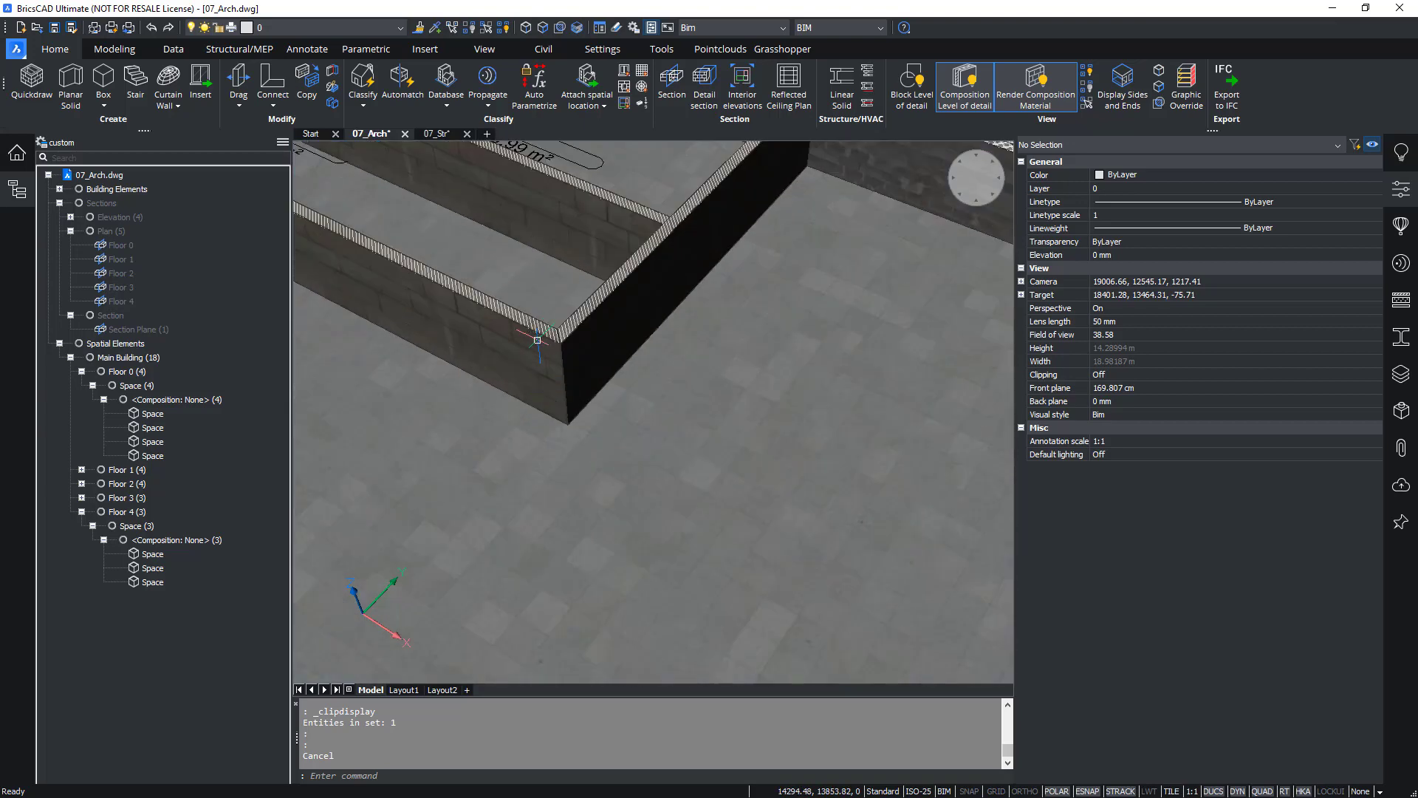
click(595, 359)
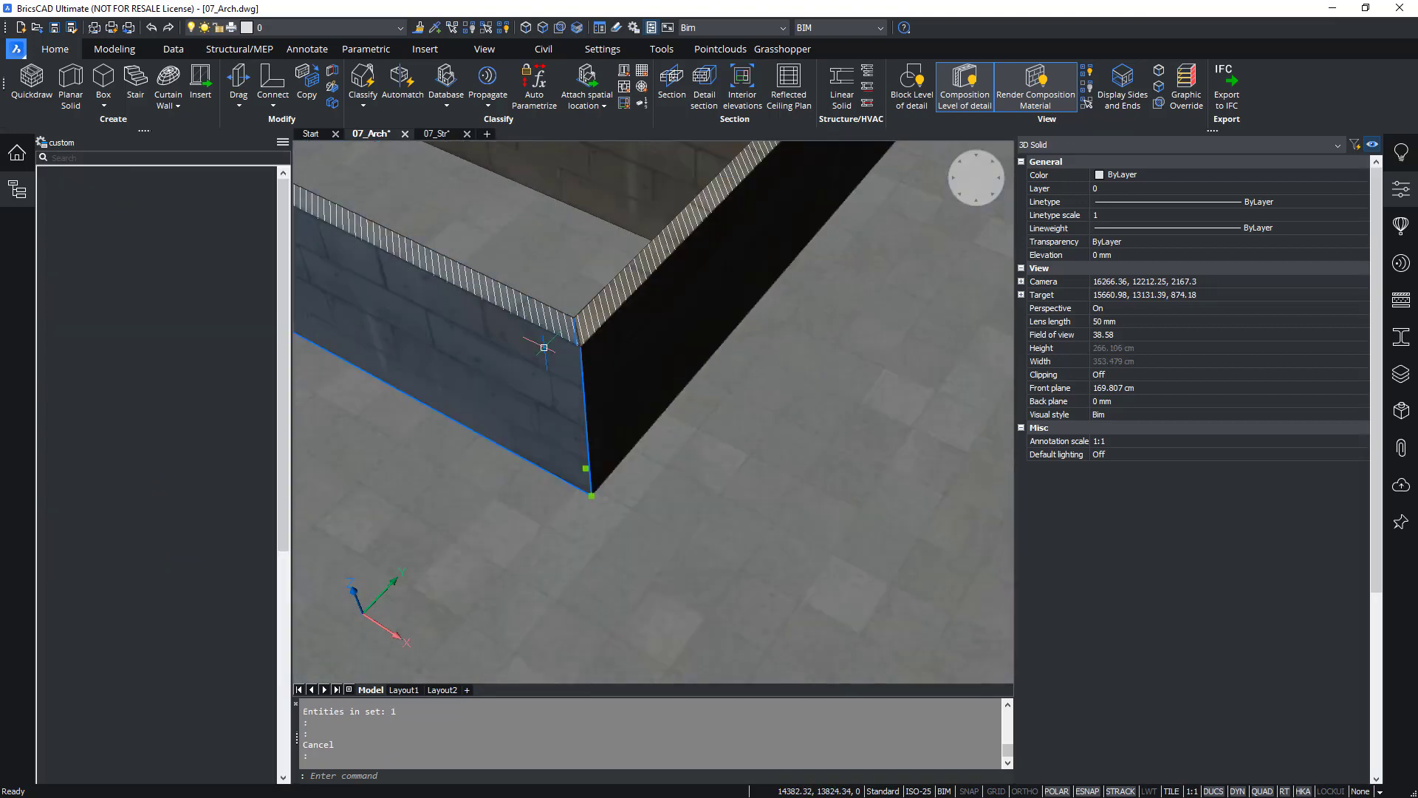
mouse_move(691, 326)
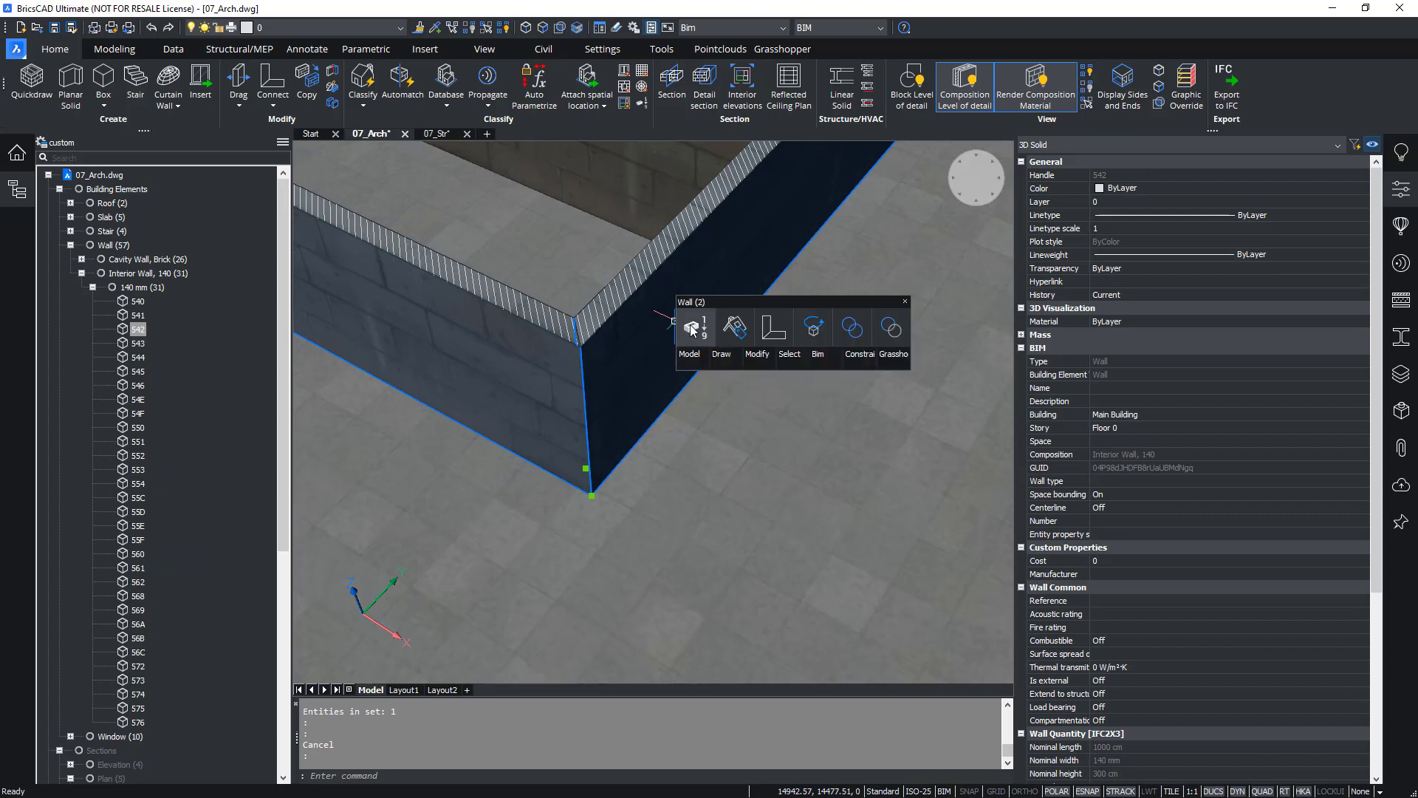
click(763, 340)
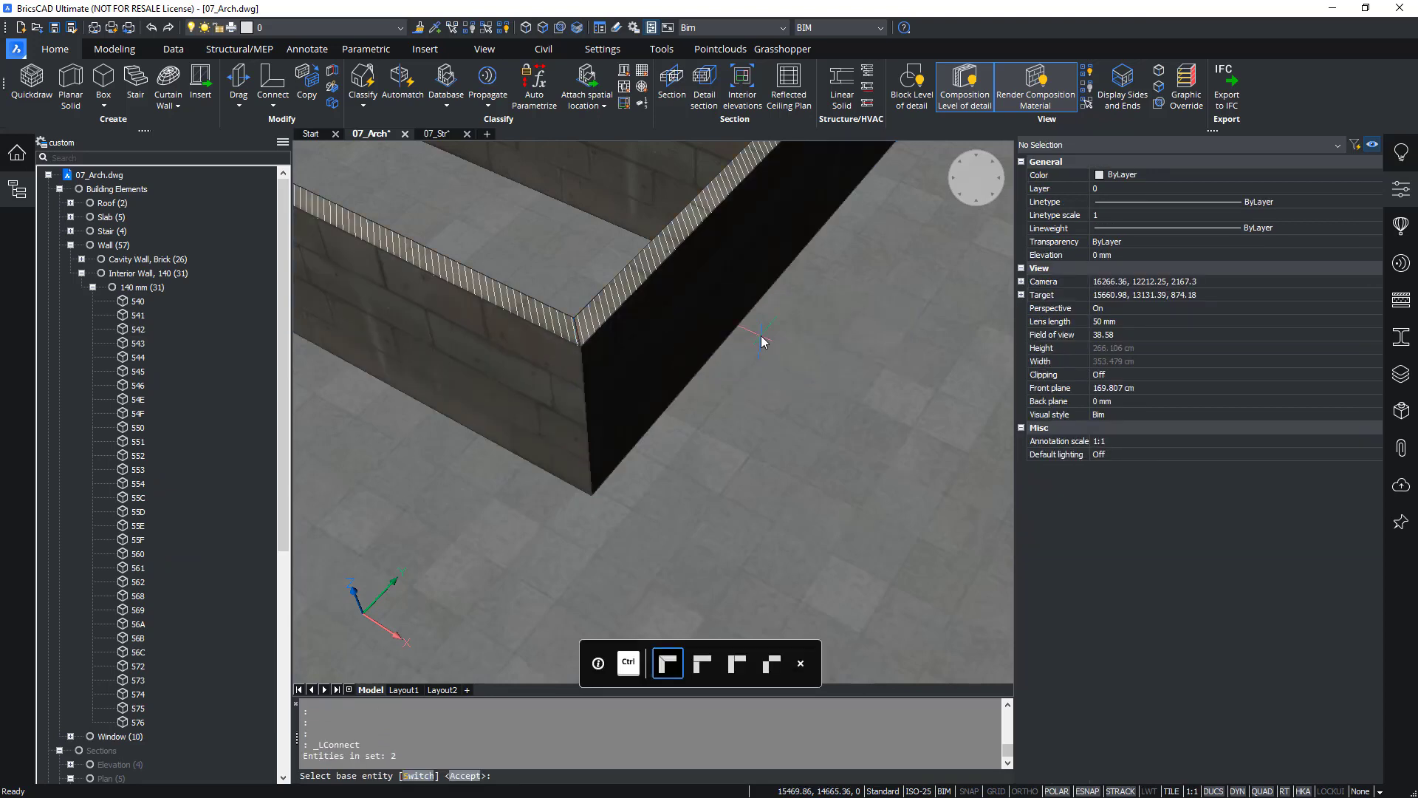
key(ctrl)
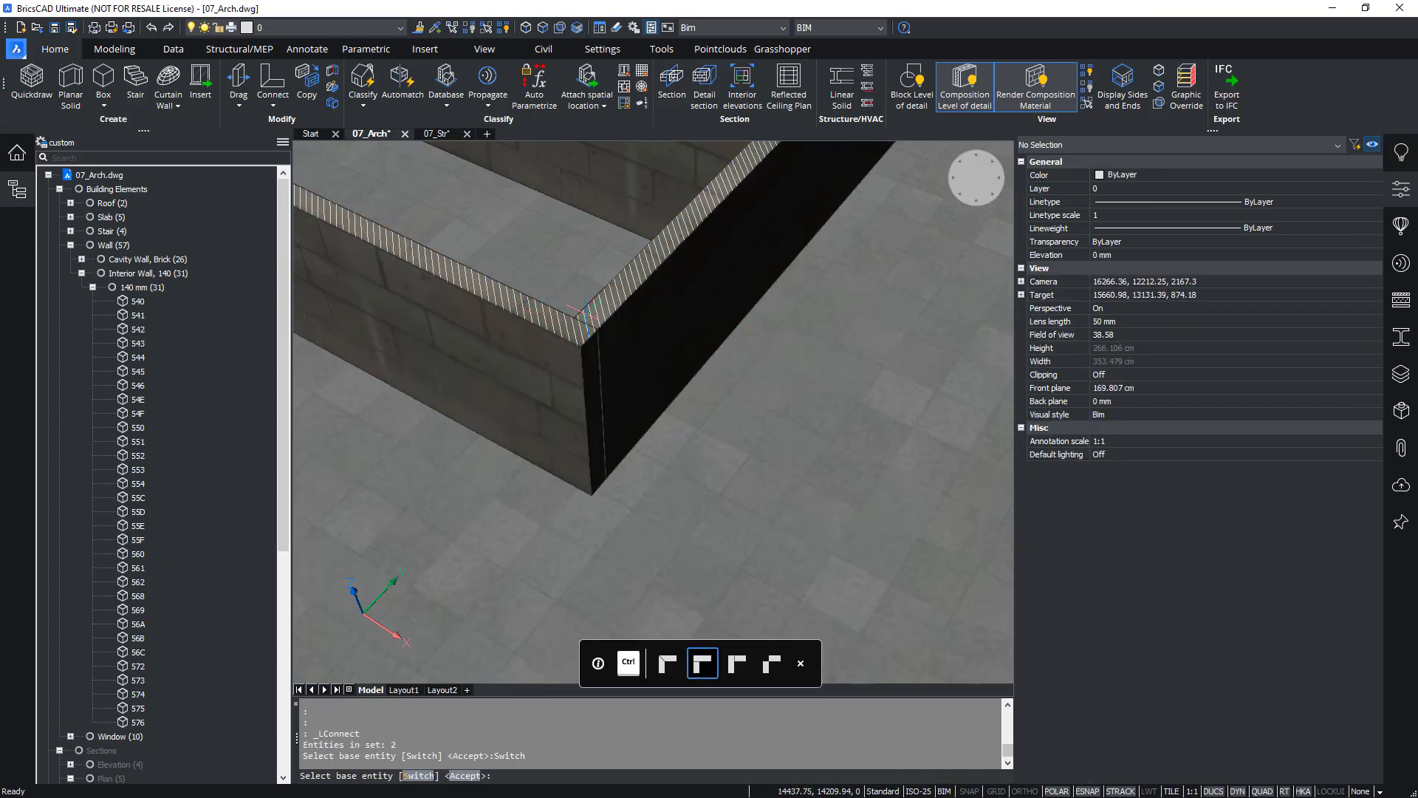
scroll(610, 353, down, 3)
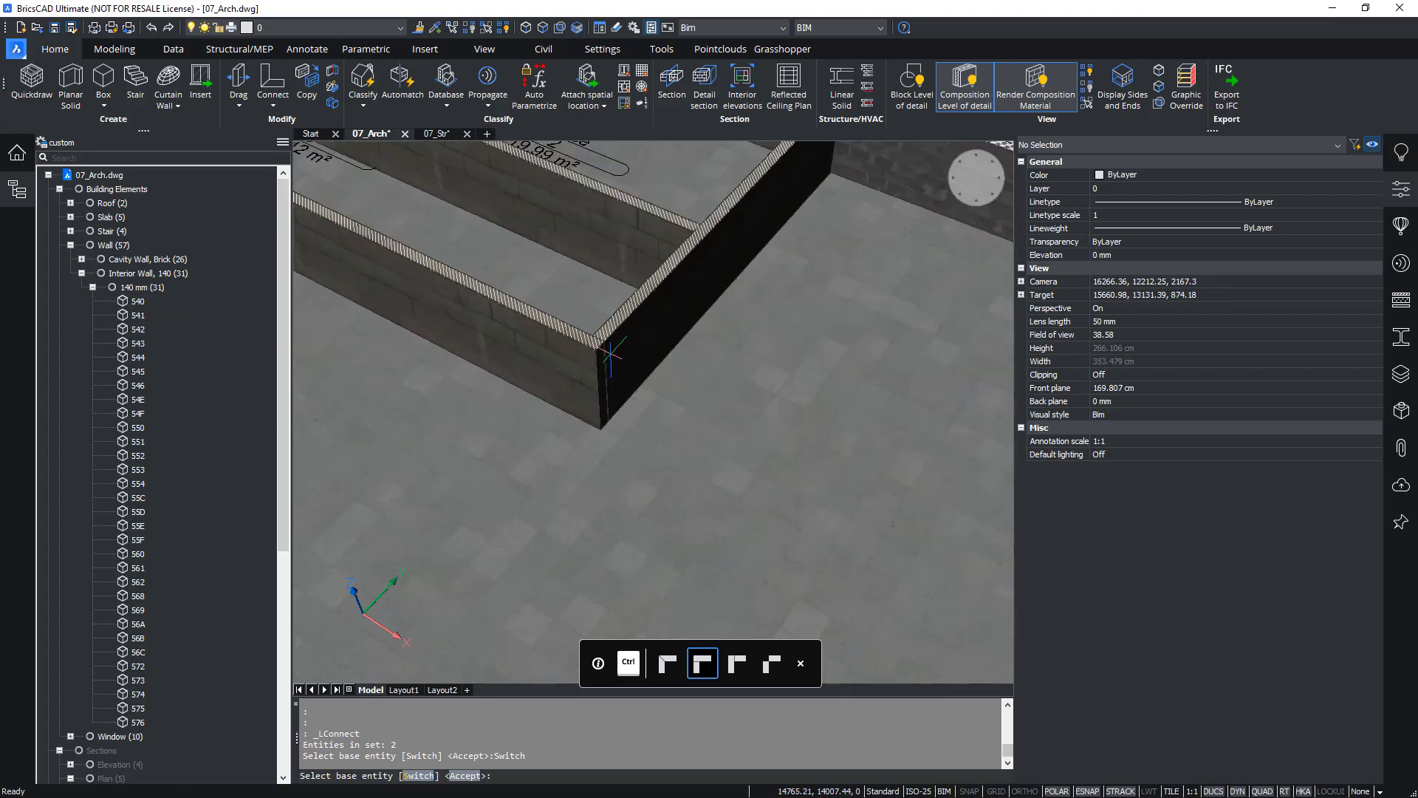
scroll(611, 353, down, 5)
scroll(562, 359, up, 7)
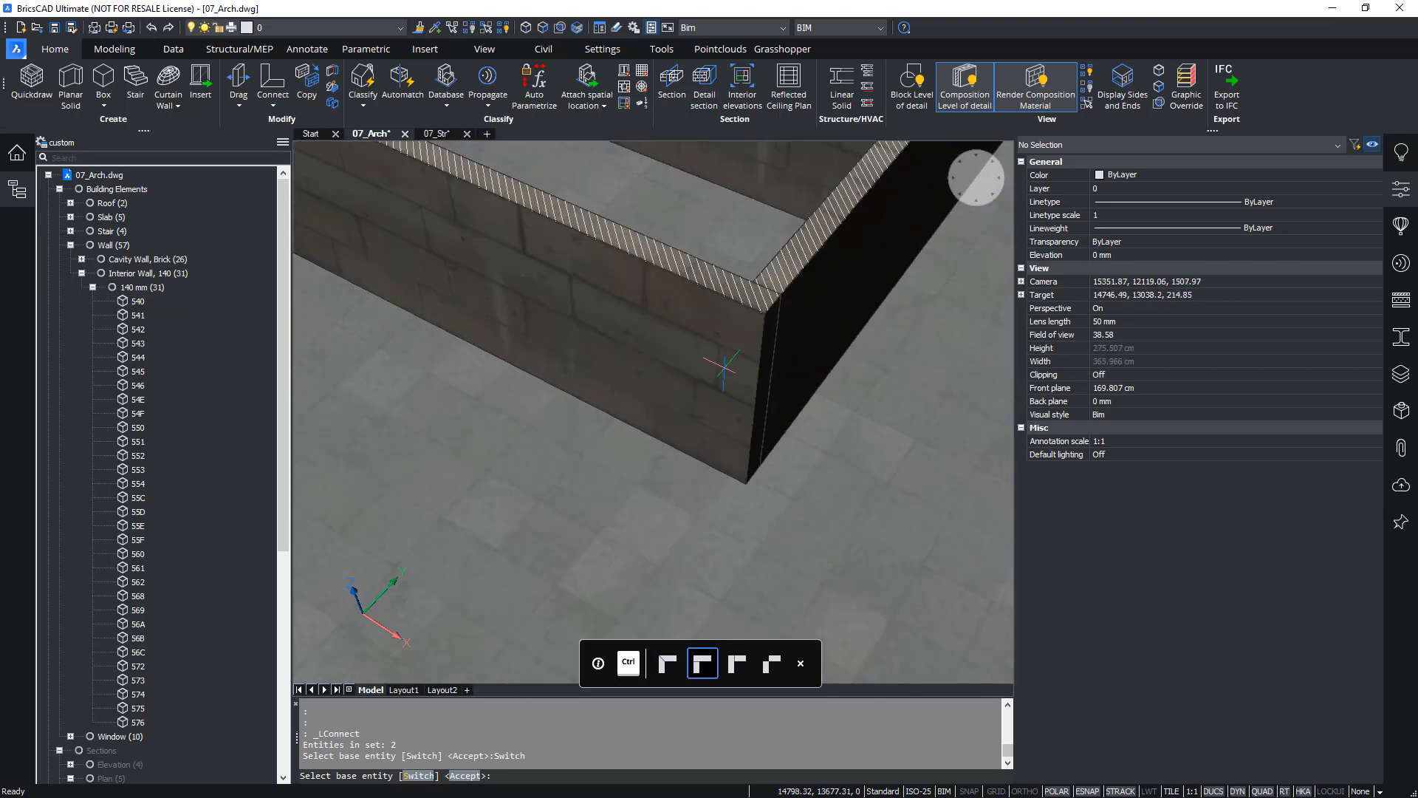
key(Return)
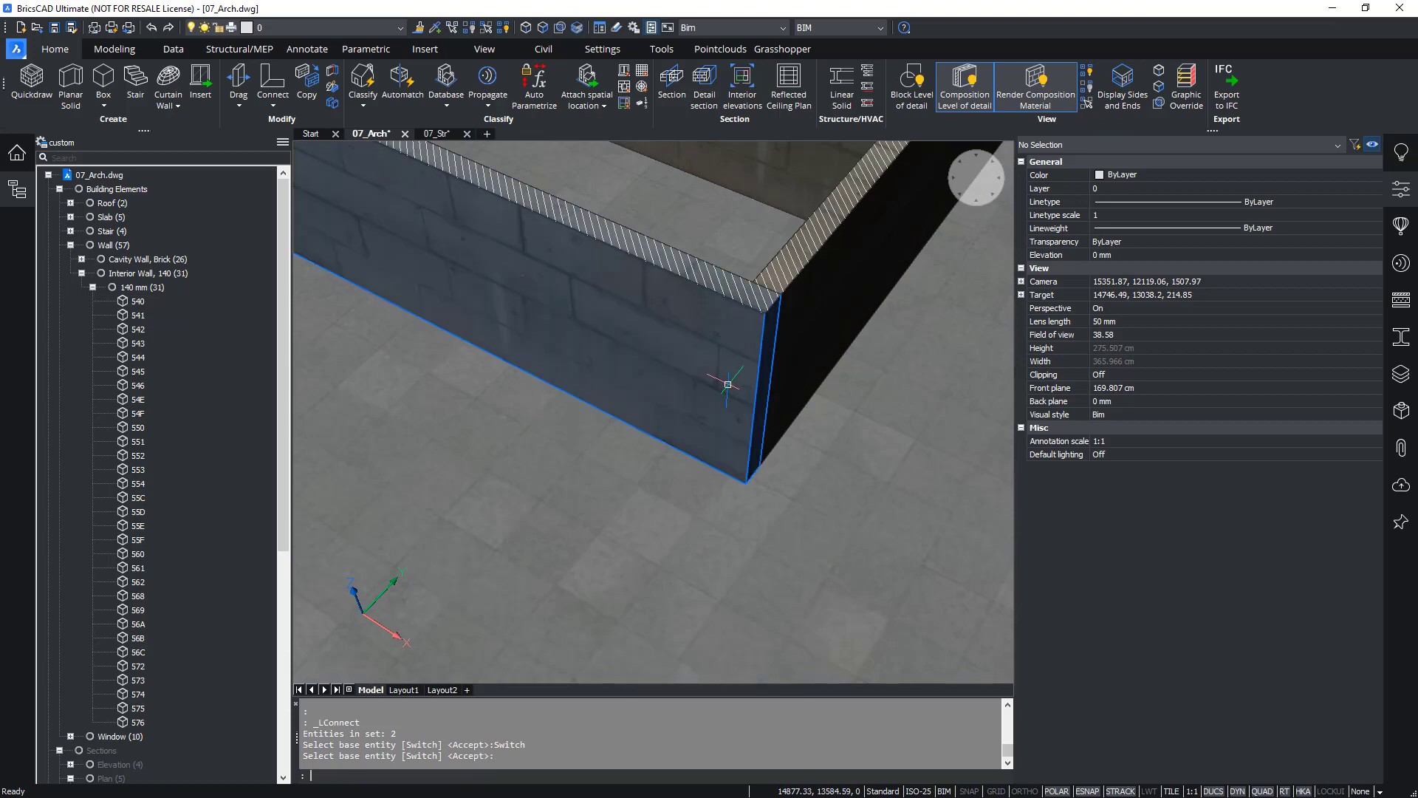
Push/Pull the end face of the stair room's long interior wall about 5040 mm to the corner endpoint of the opposite room's wall
scroll(711, 424, down, 2)
middle_drag(711, 424, 386, 254)
mouse_move(387, 254)
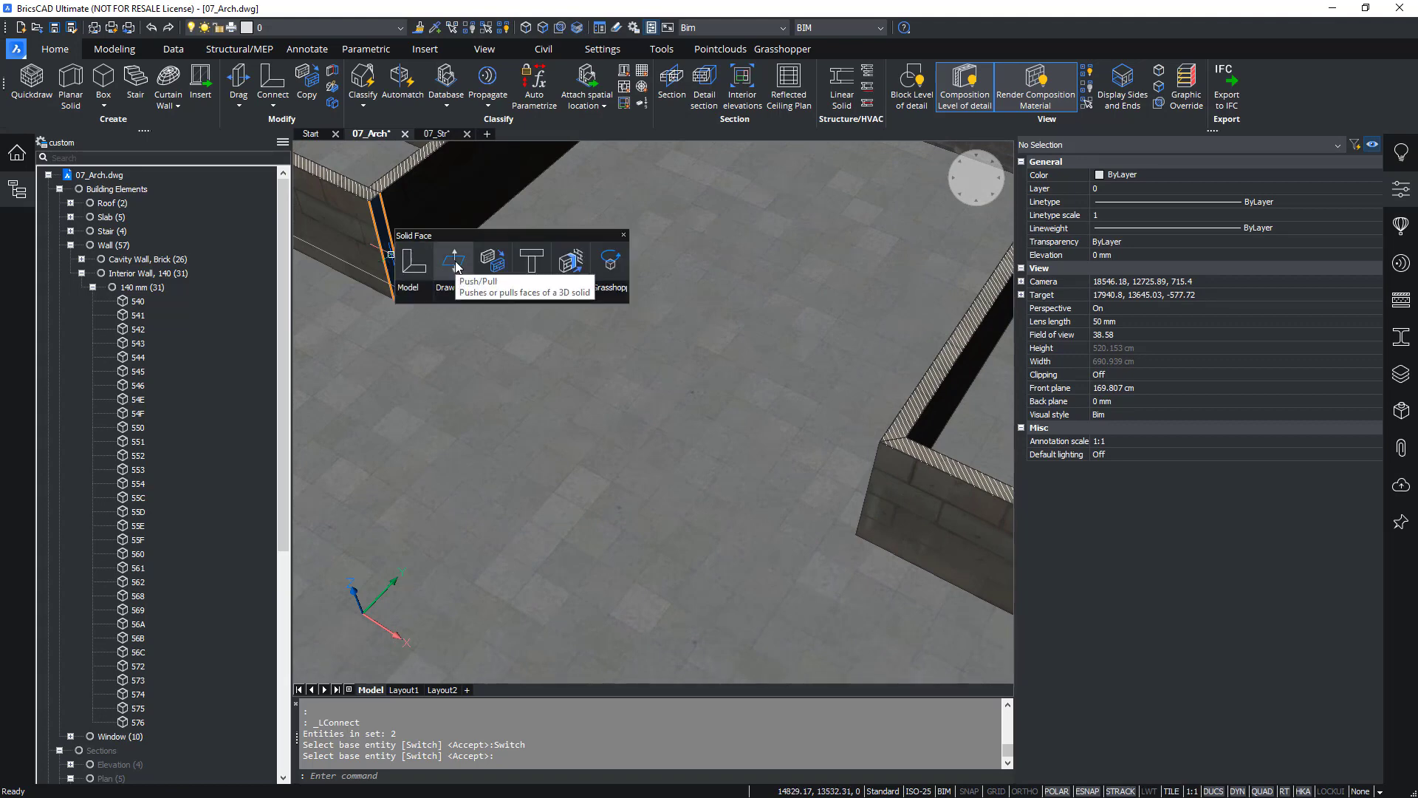
click(455, 266)
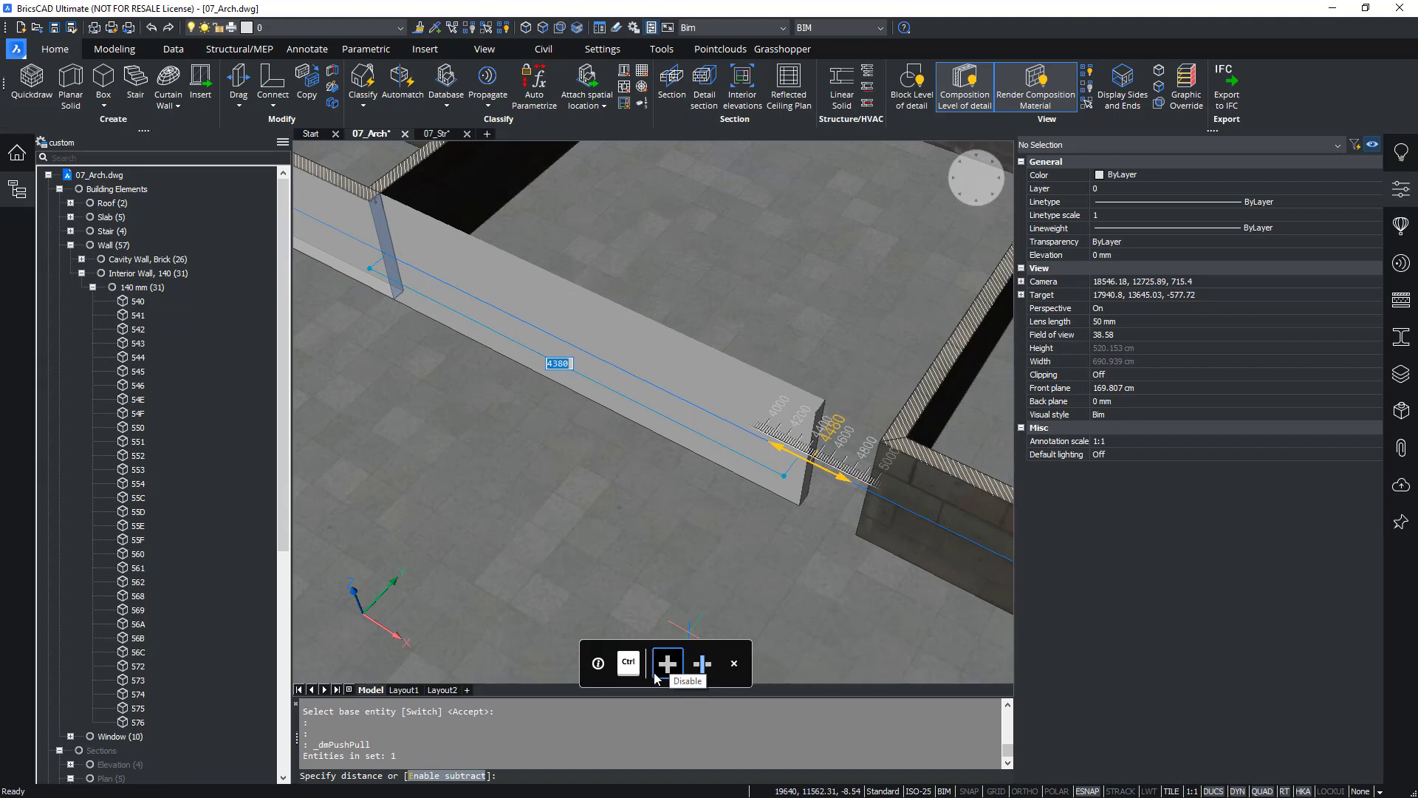
scroll(674, 521, down, 6)
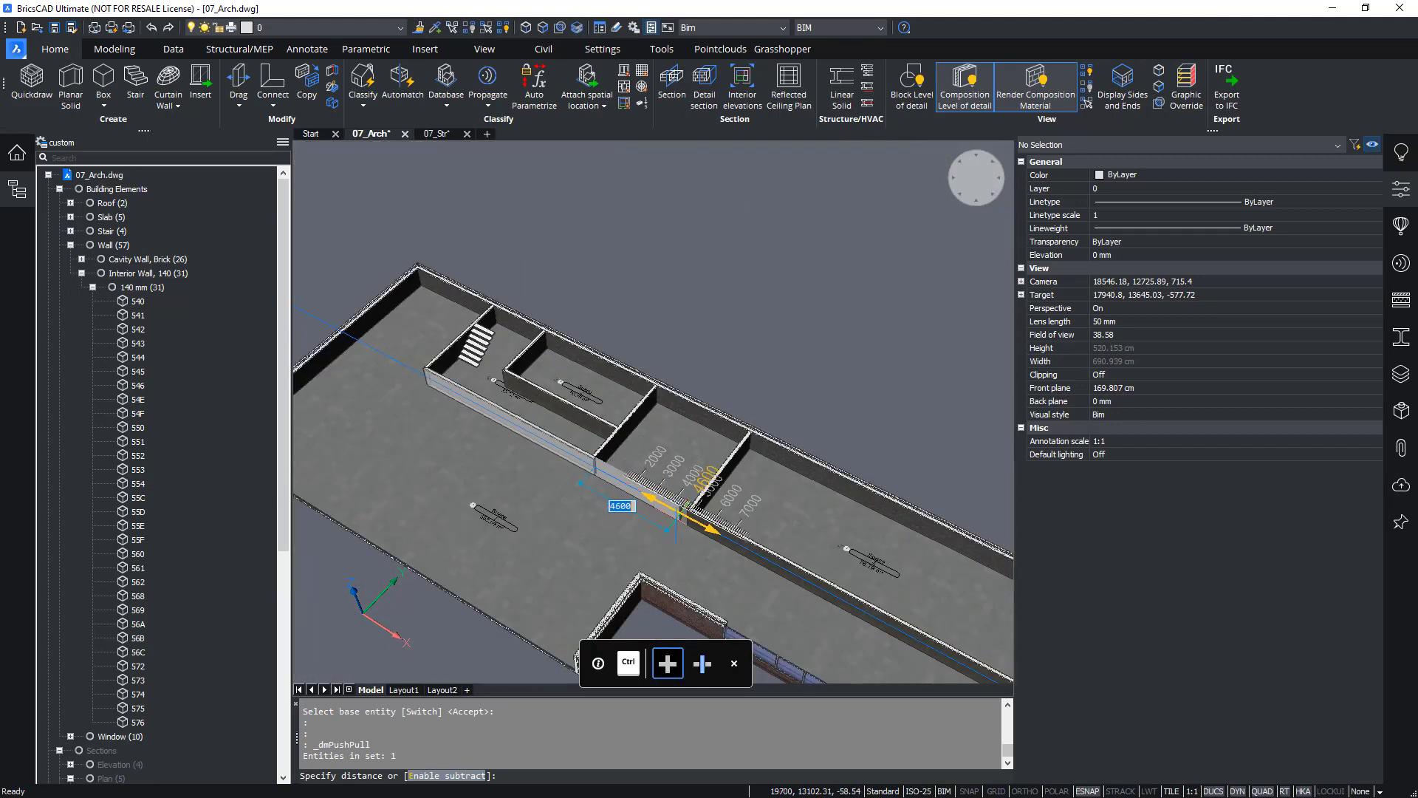
scroll(674, 521, up, 6)
scroll(675, 517, up, 4)
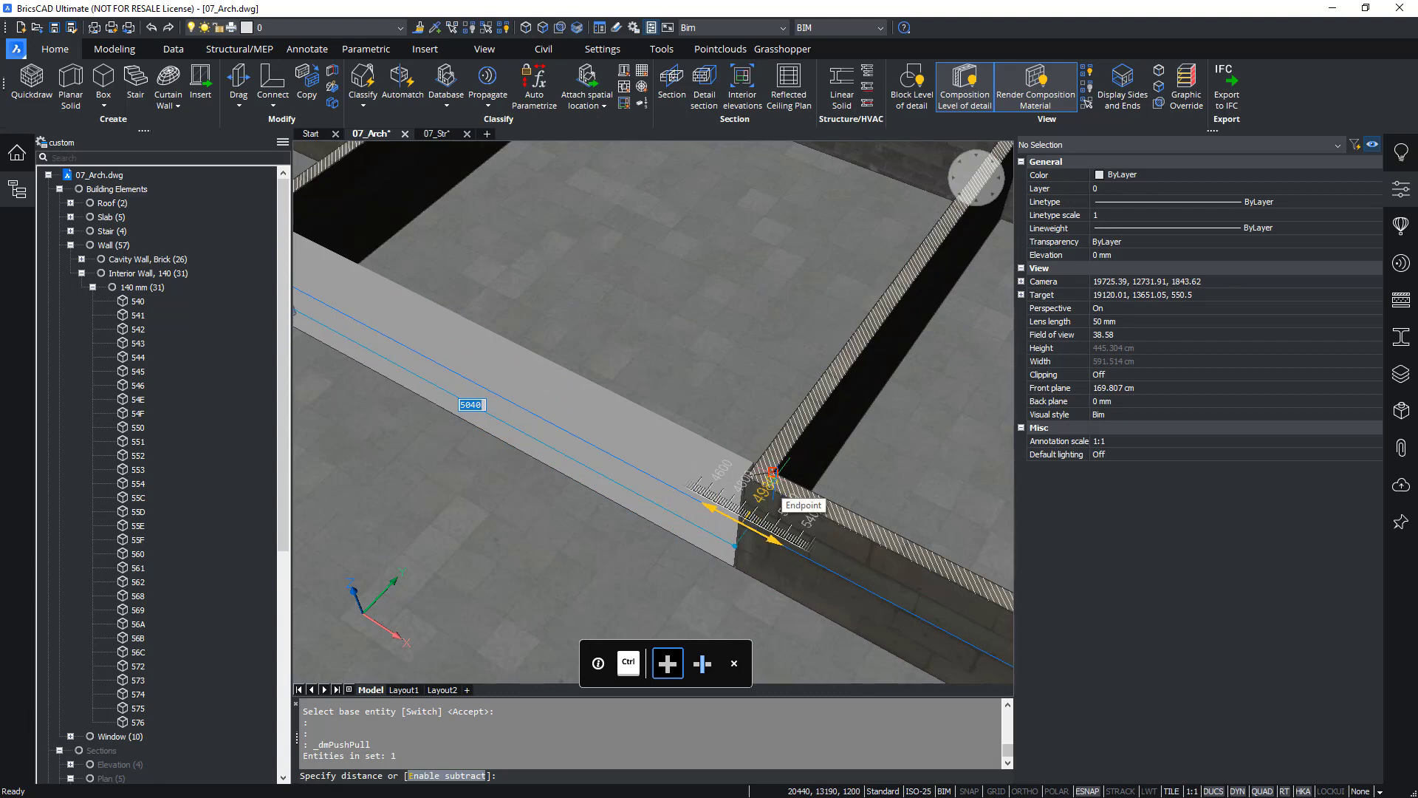
click(773, 472)
Union the extended interior wall and the collinear 140 mm wall it meets into one wall
scroll(706, 492, down, 5)
middle_drag(739, 522, 729, 449)
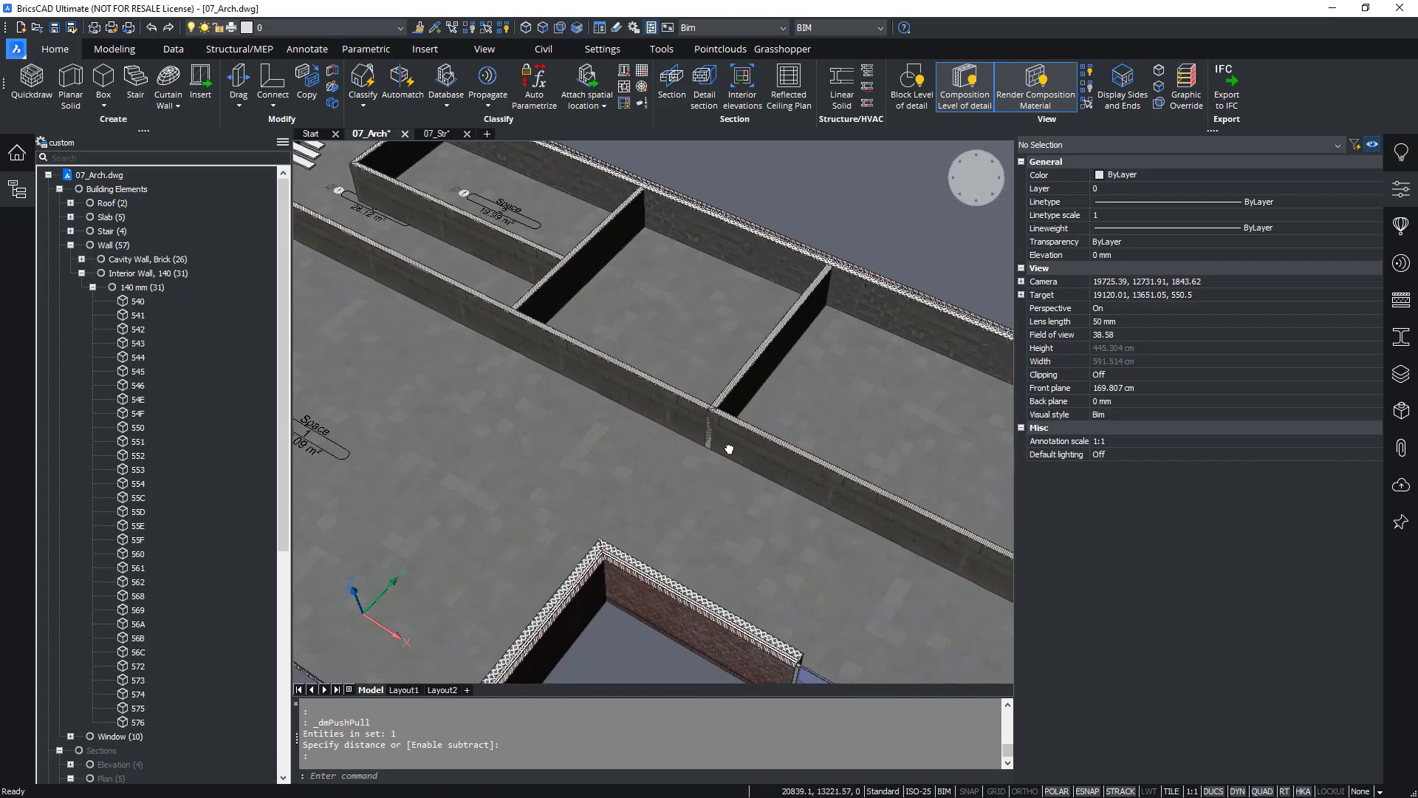
scroll(729, 449, up, 4)
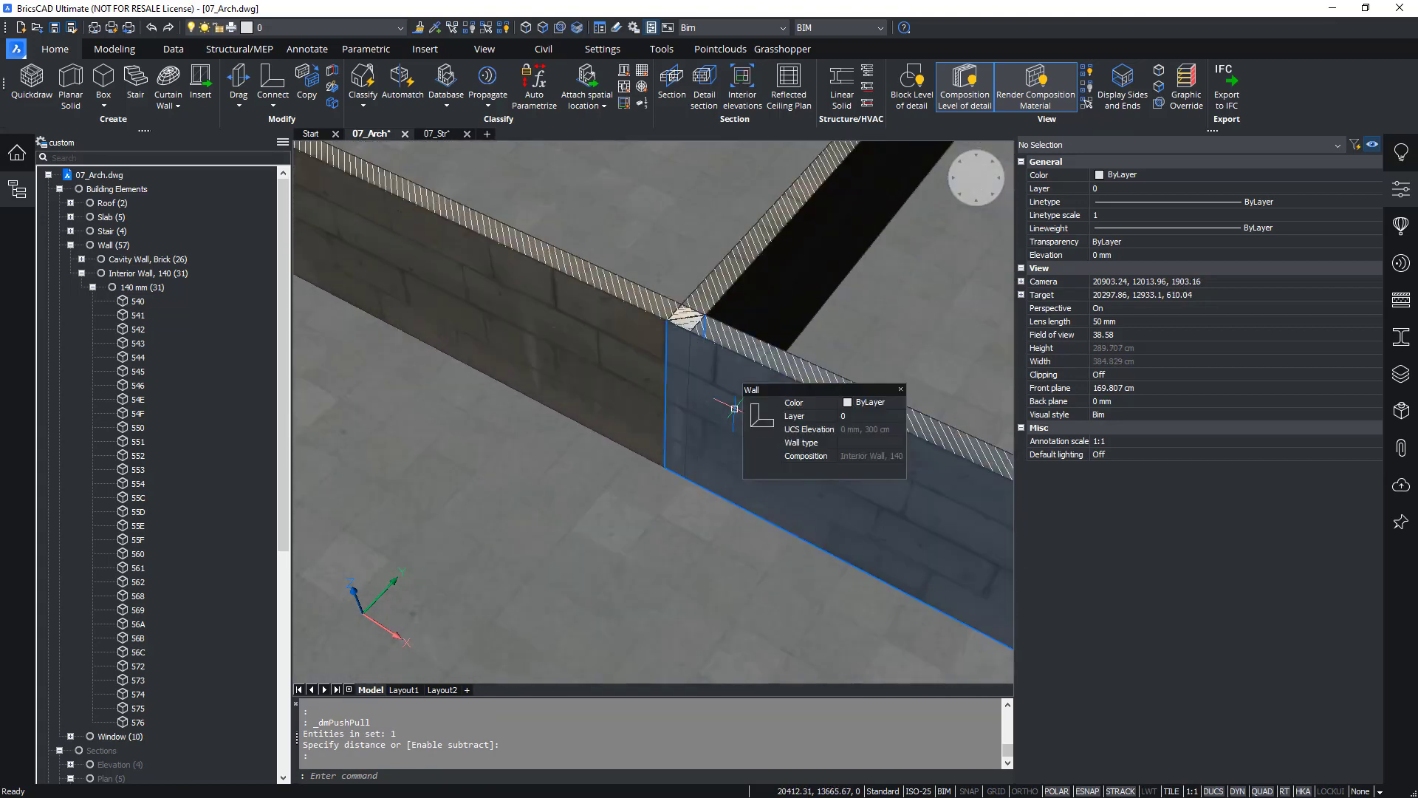
click(735, 408)
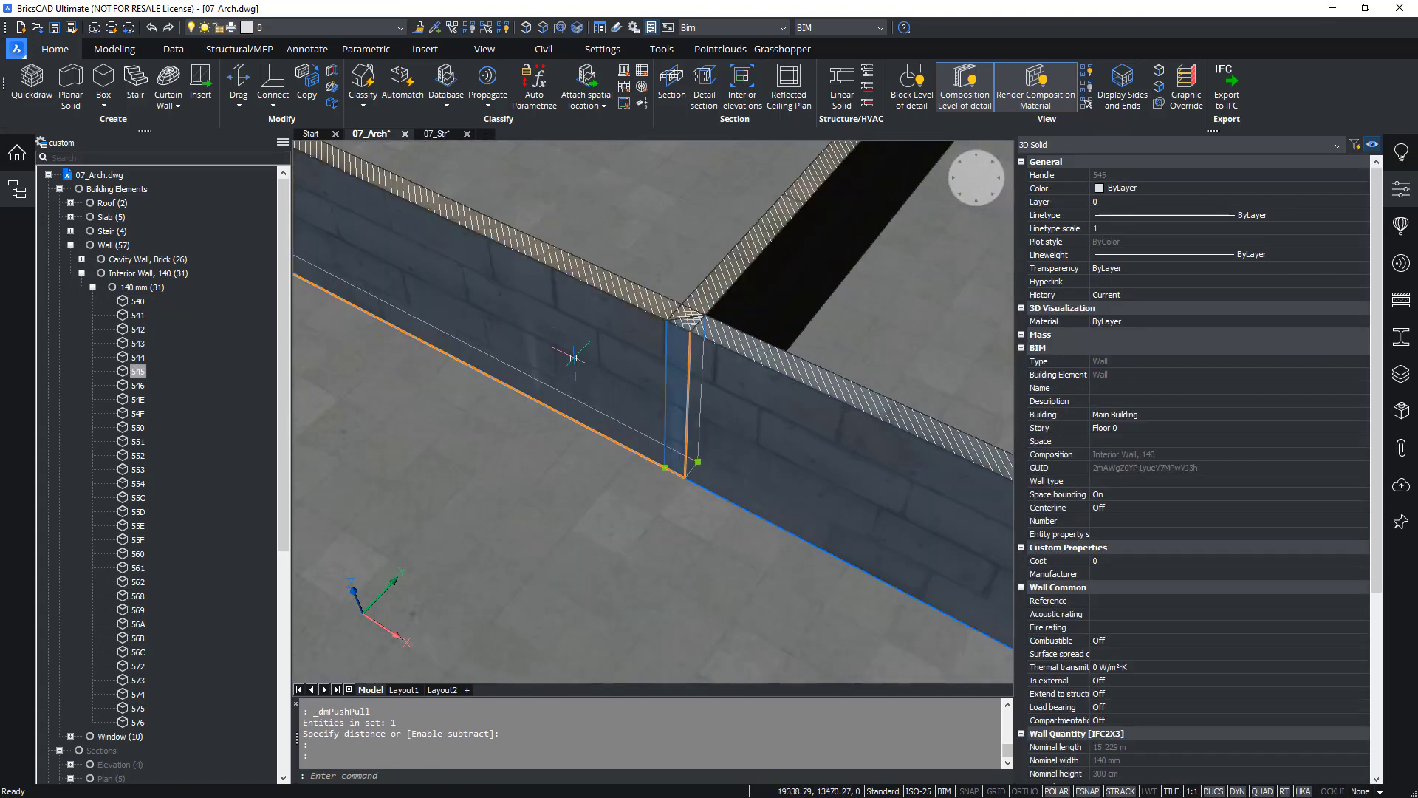
mouse_move(577, 359)
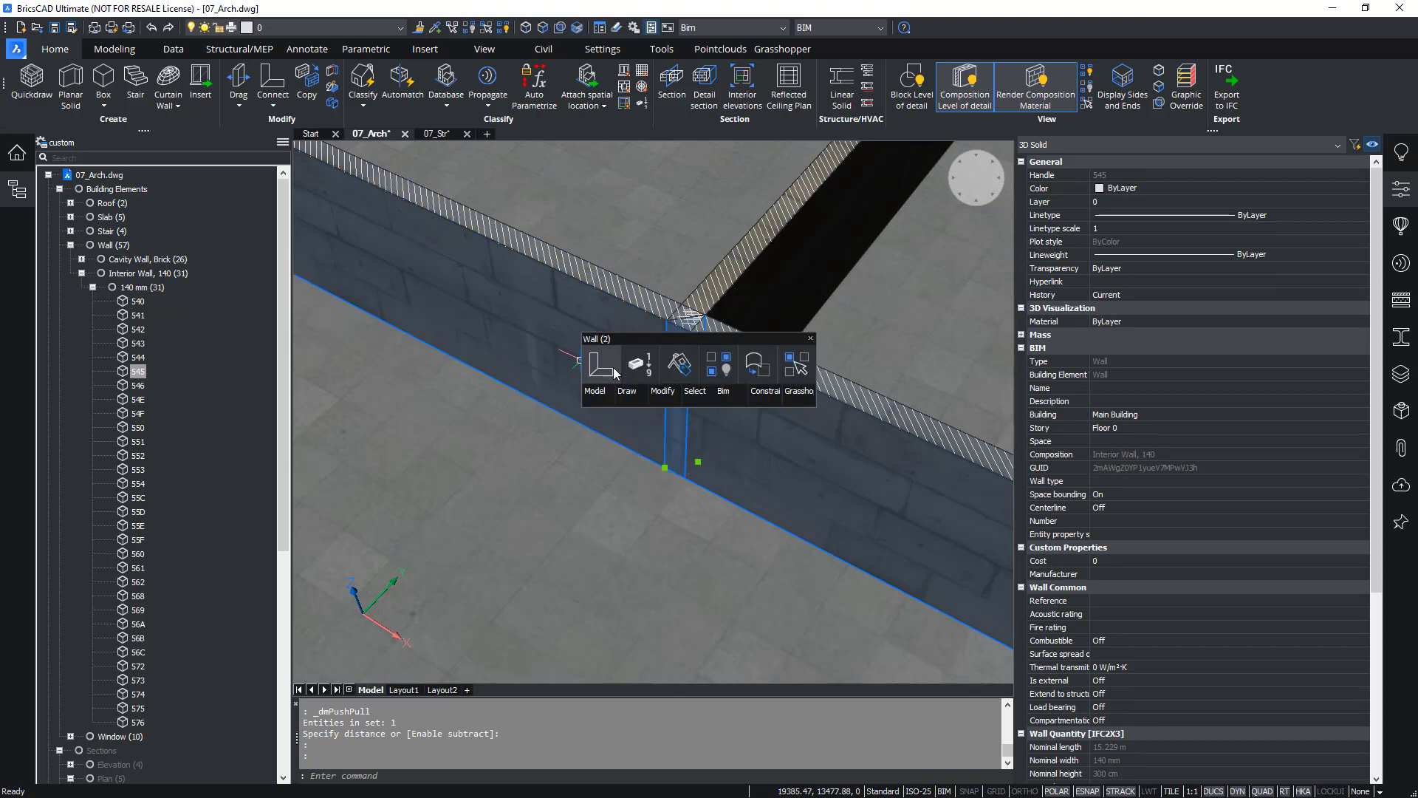
mouse_move(617, 400)
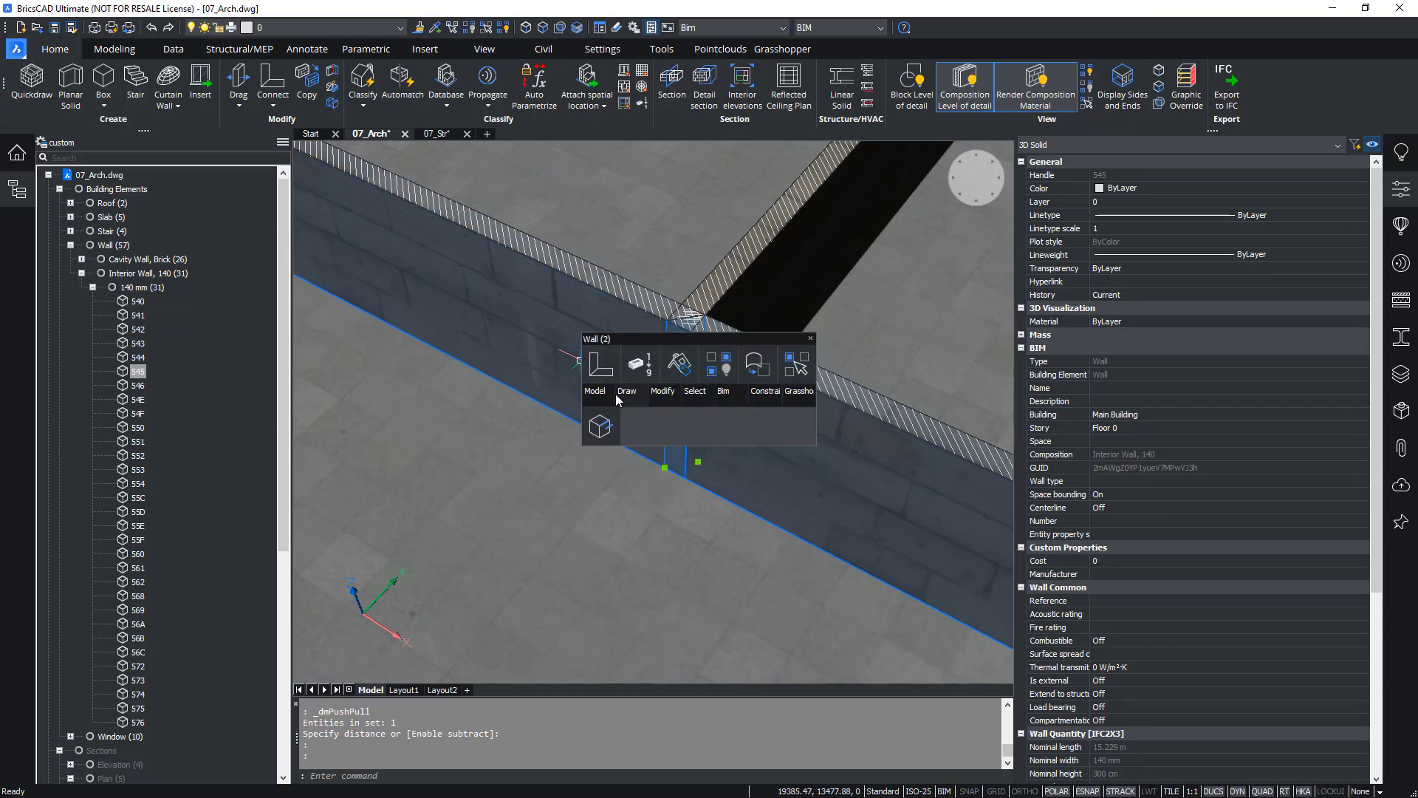
click(679, 459)
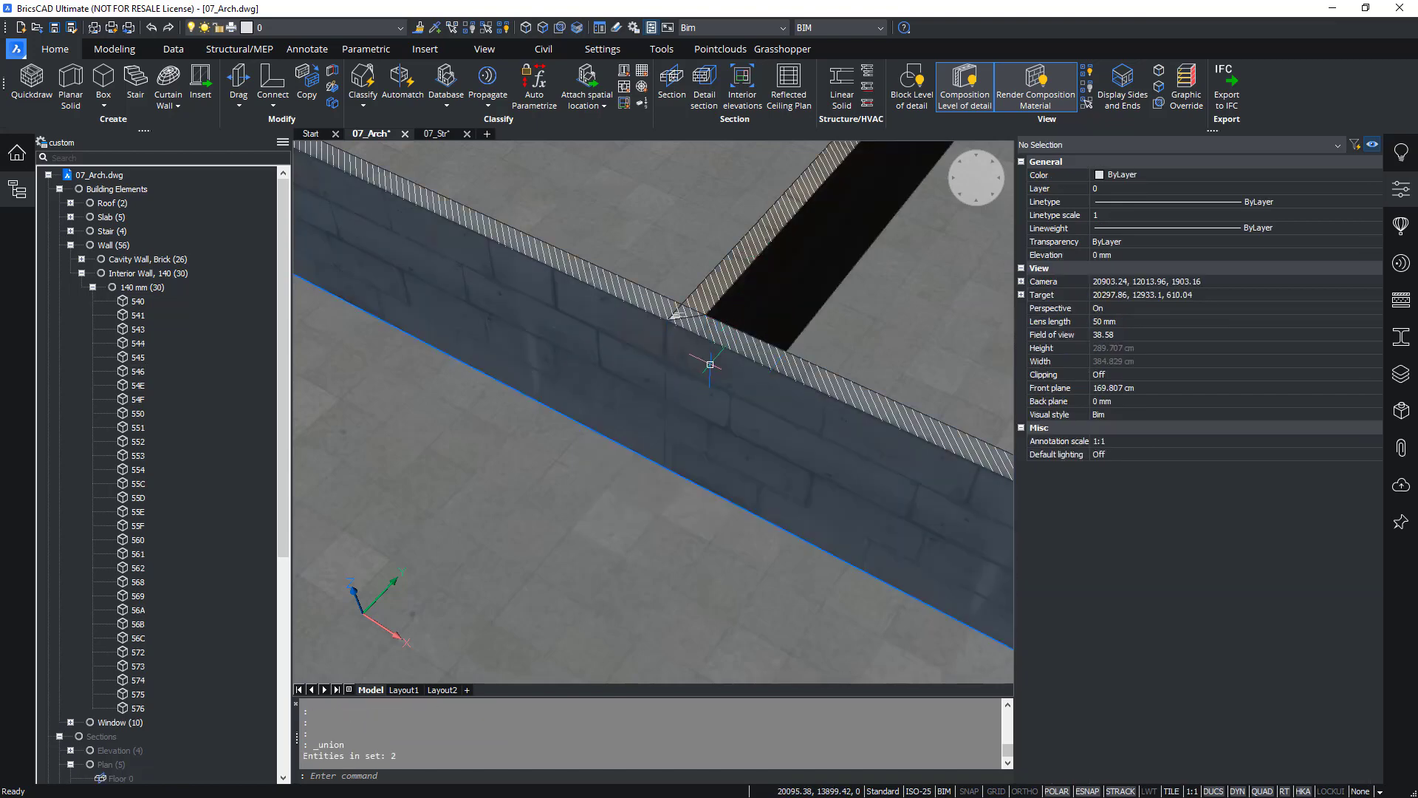
Subtract the merged long wall from the perpendicular partition wall to remove their overlap at the junction
mouse_move(716, 408)
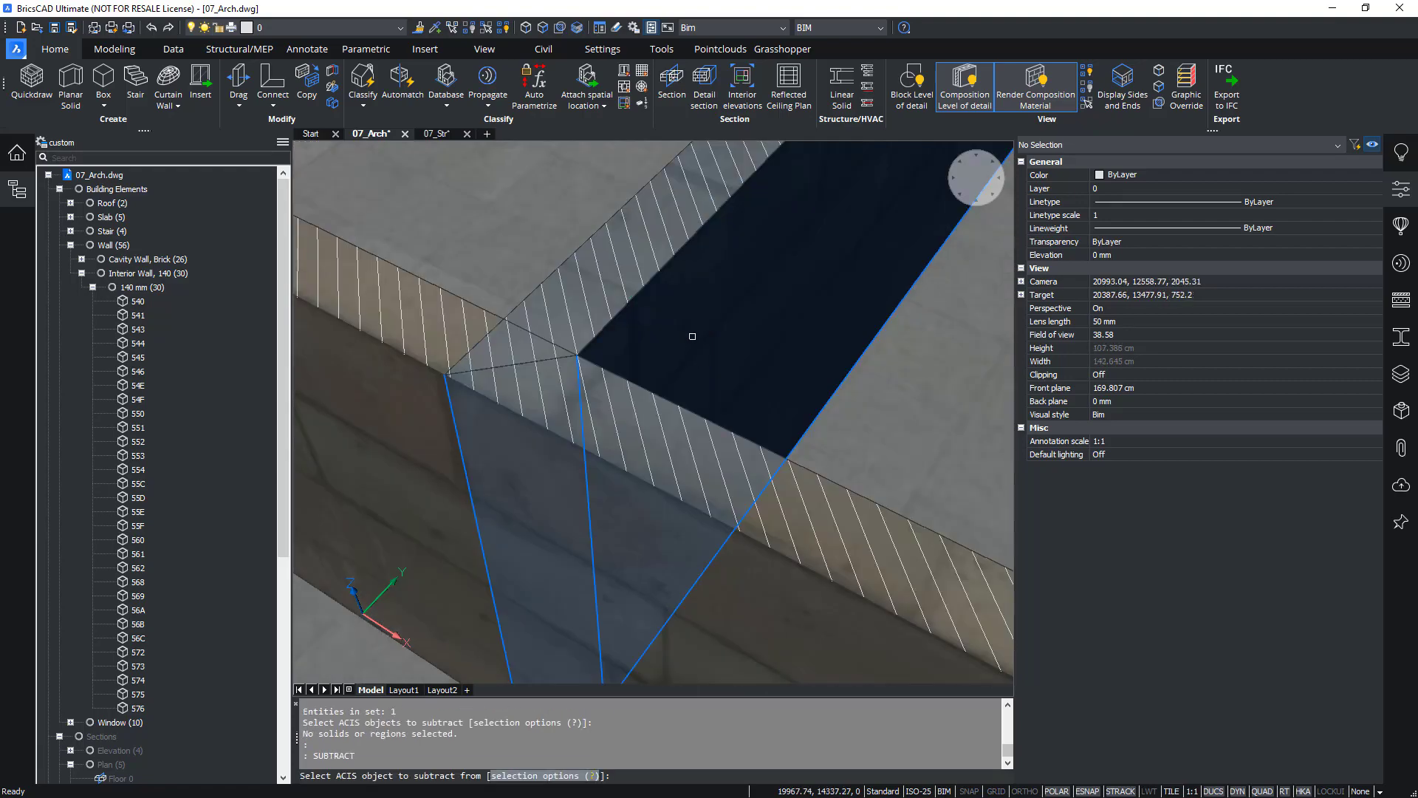
click(693, 336)
key(Return)
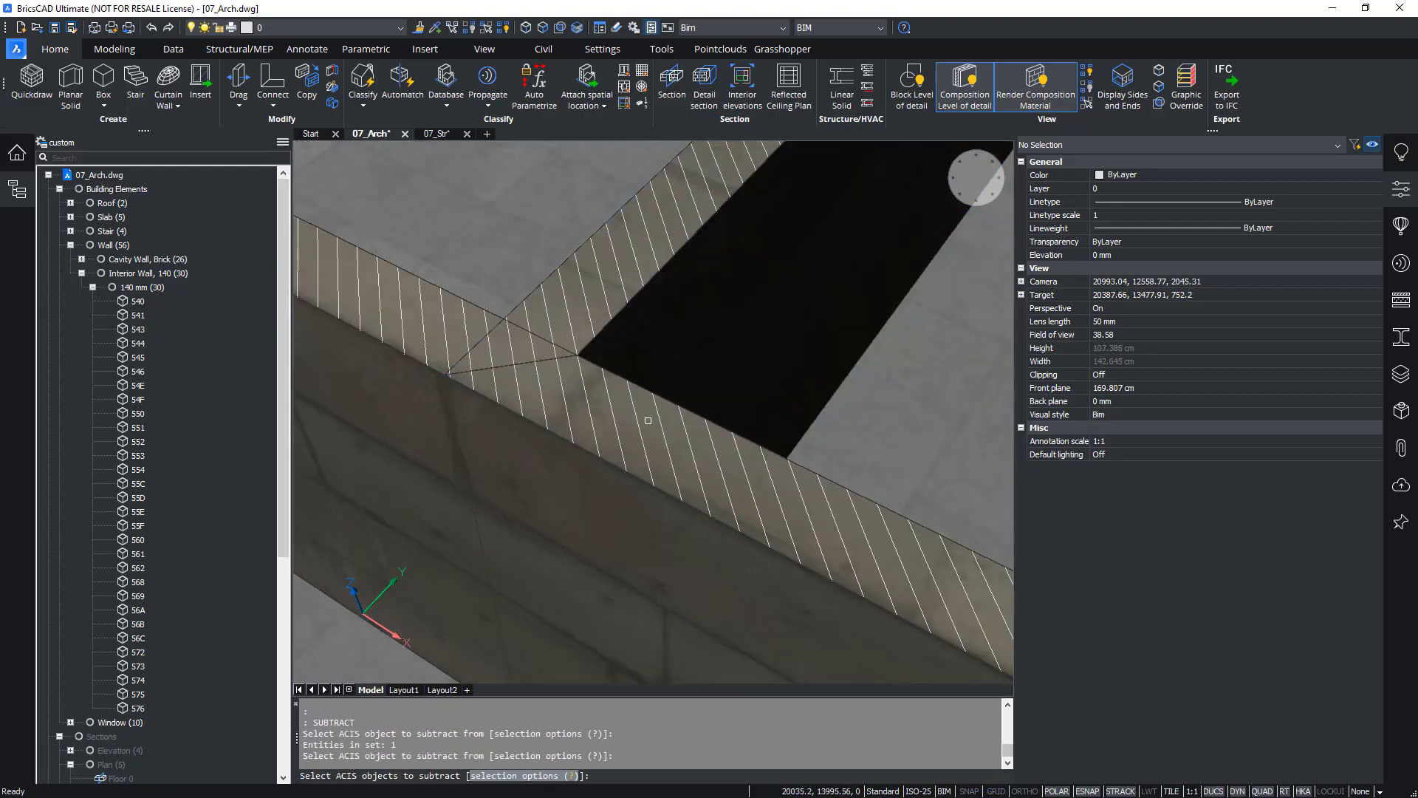
click(643, 443)
key(Return)
scroll(642, 442, down, 1)
scroll(623, 421, down, 8)
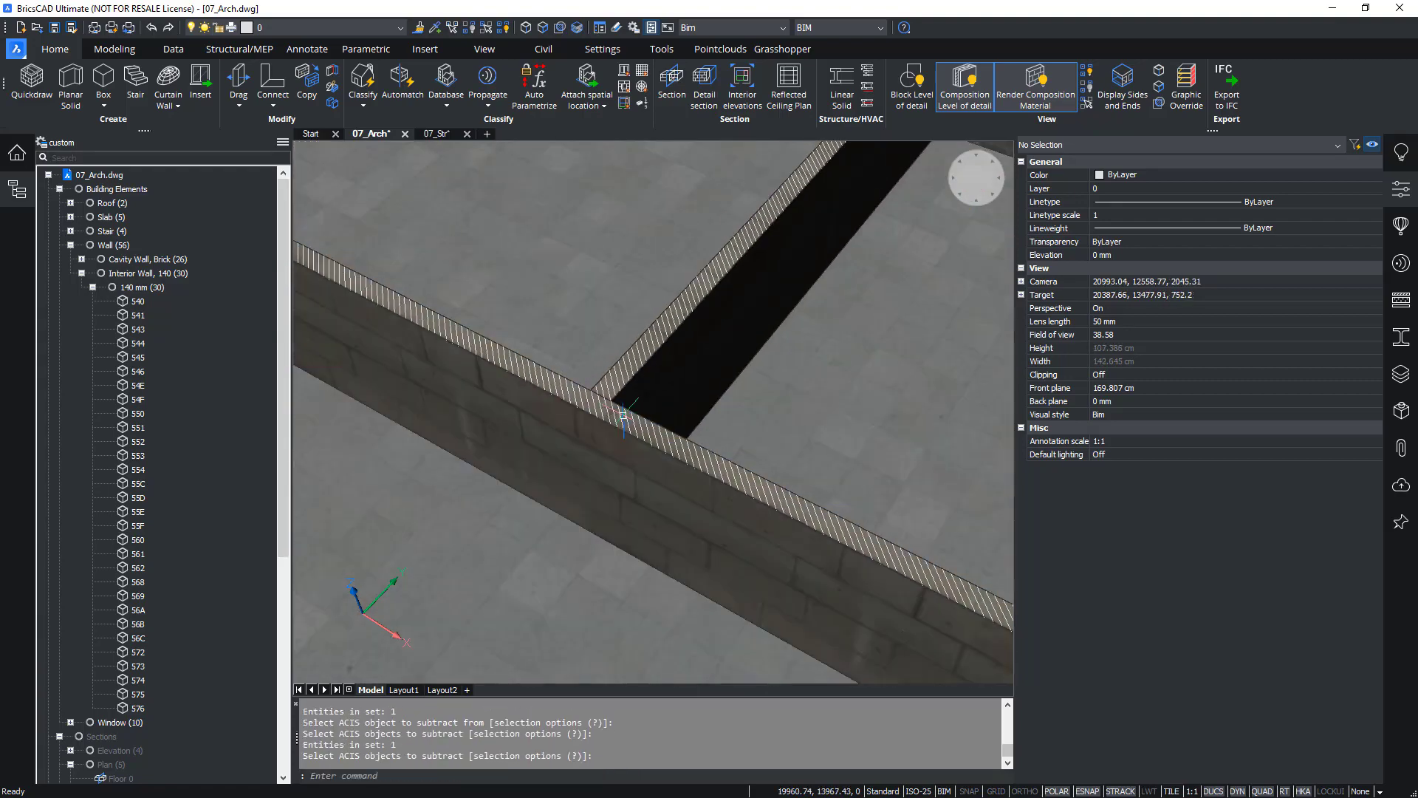
key(Escape)
Select space 1, the large open space on Floor 0, and update it to its new bounding walls
middle_drag(596, 421, 785, 417)
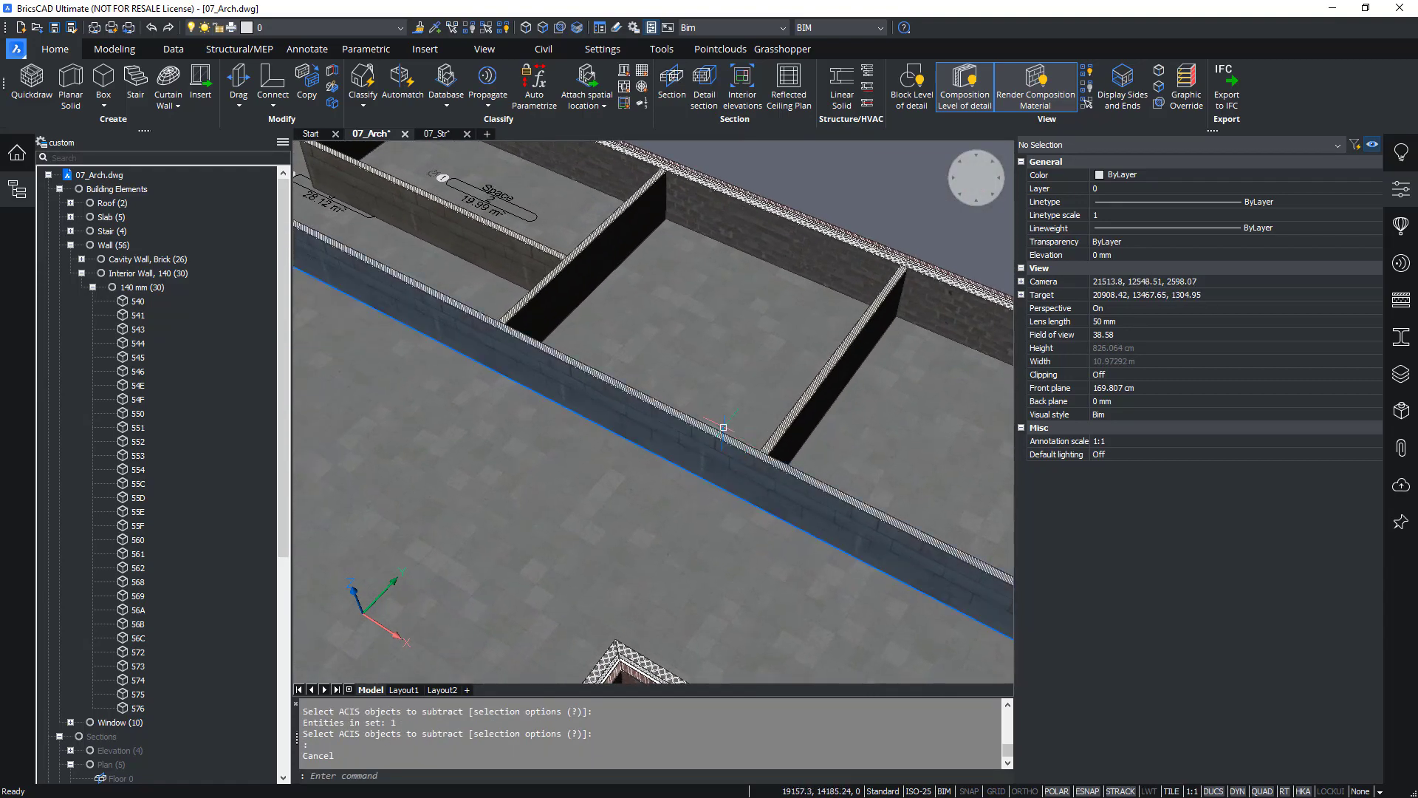
mouse_move(669, 432)
middle_drag(583, 382, 632, 316)
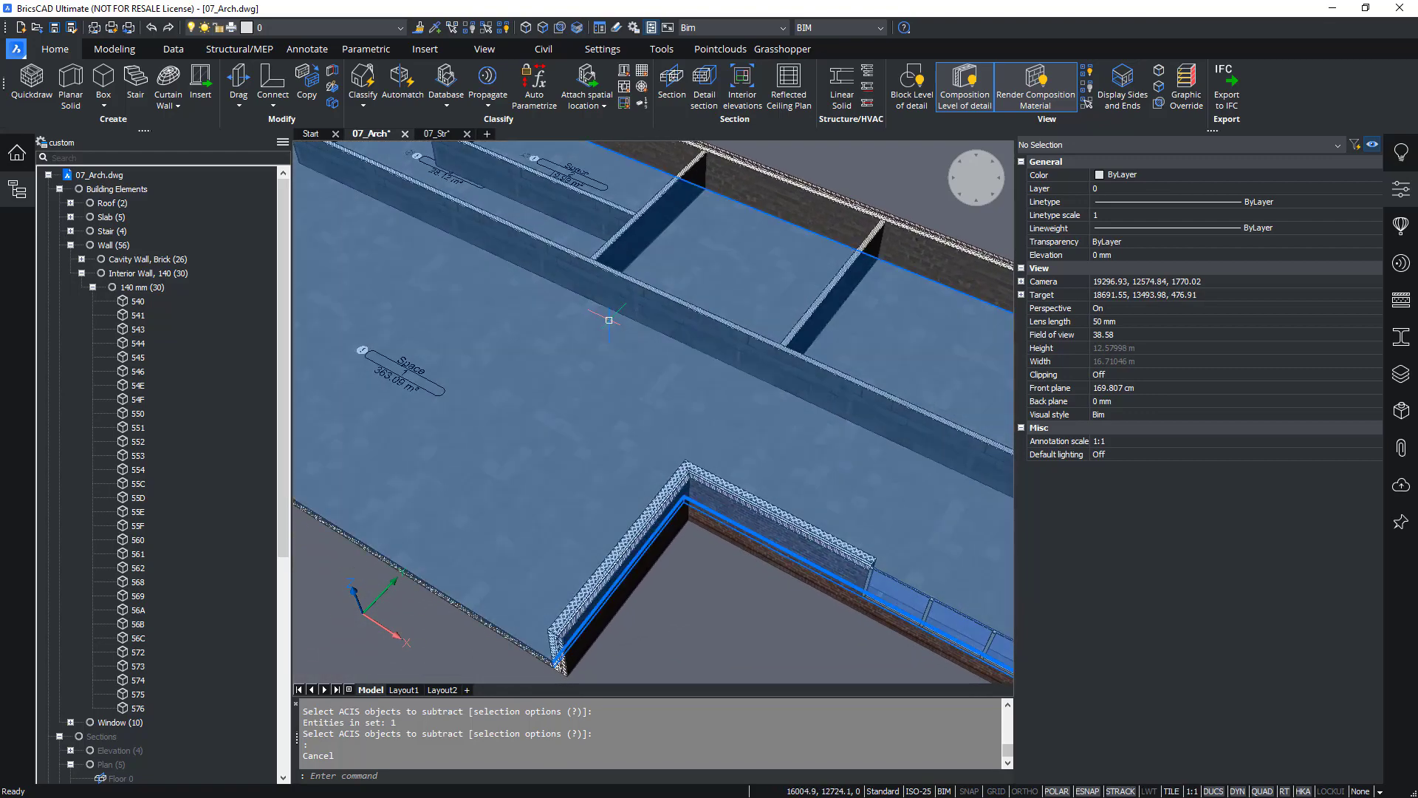
mouse_move(600, 325)
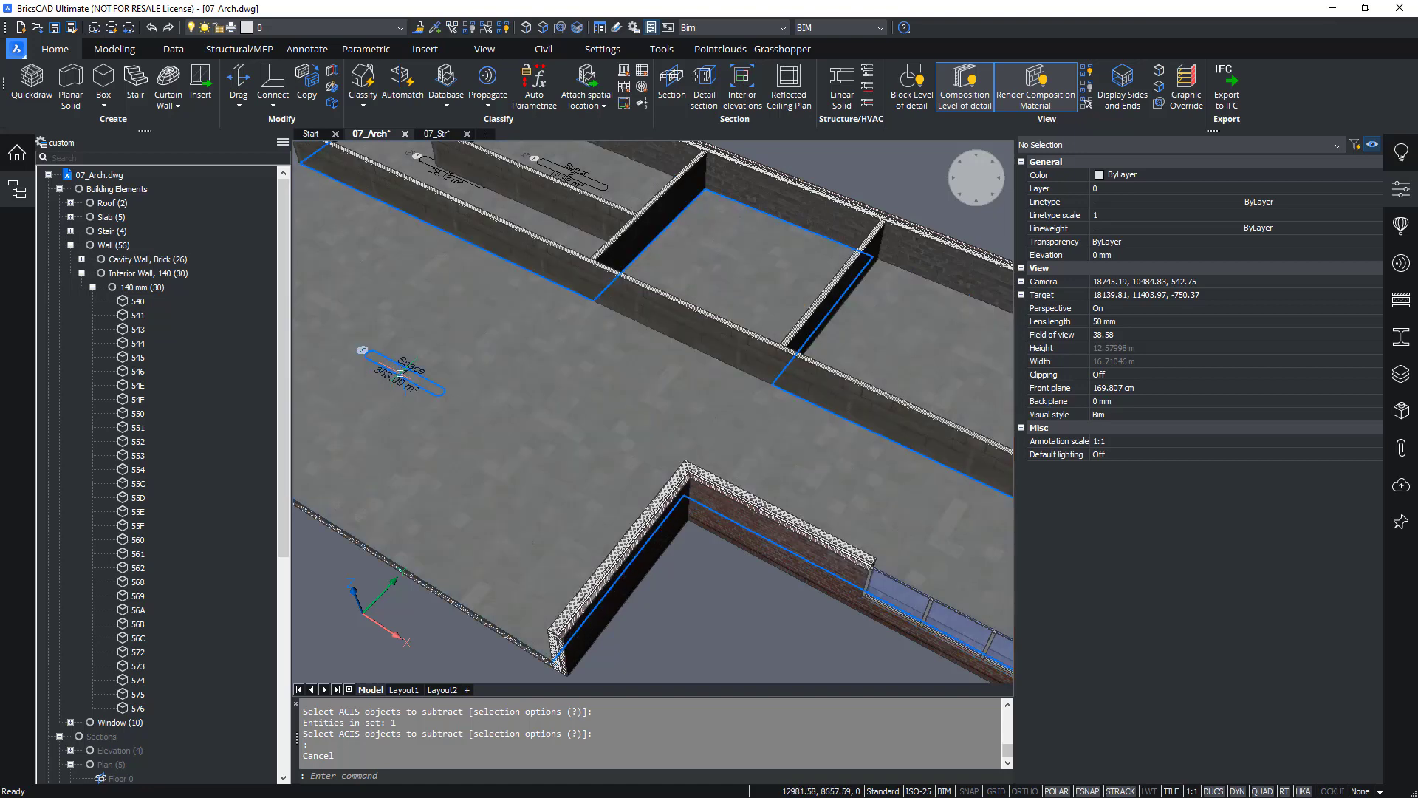
click(399, 373)
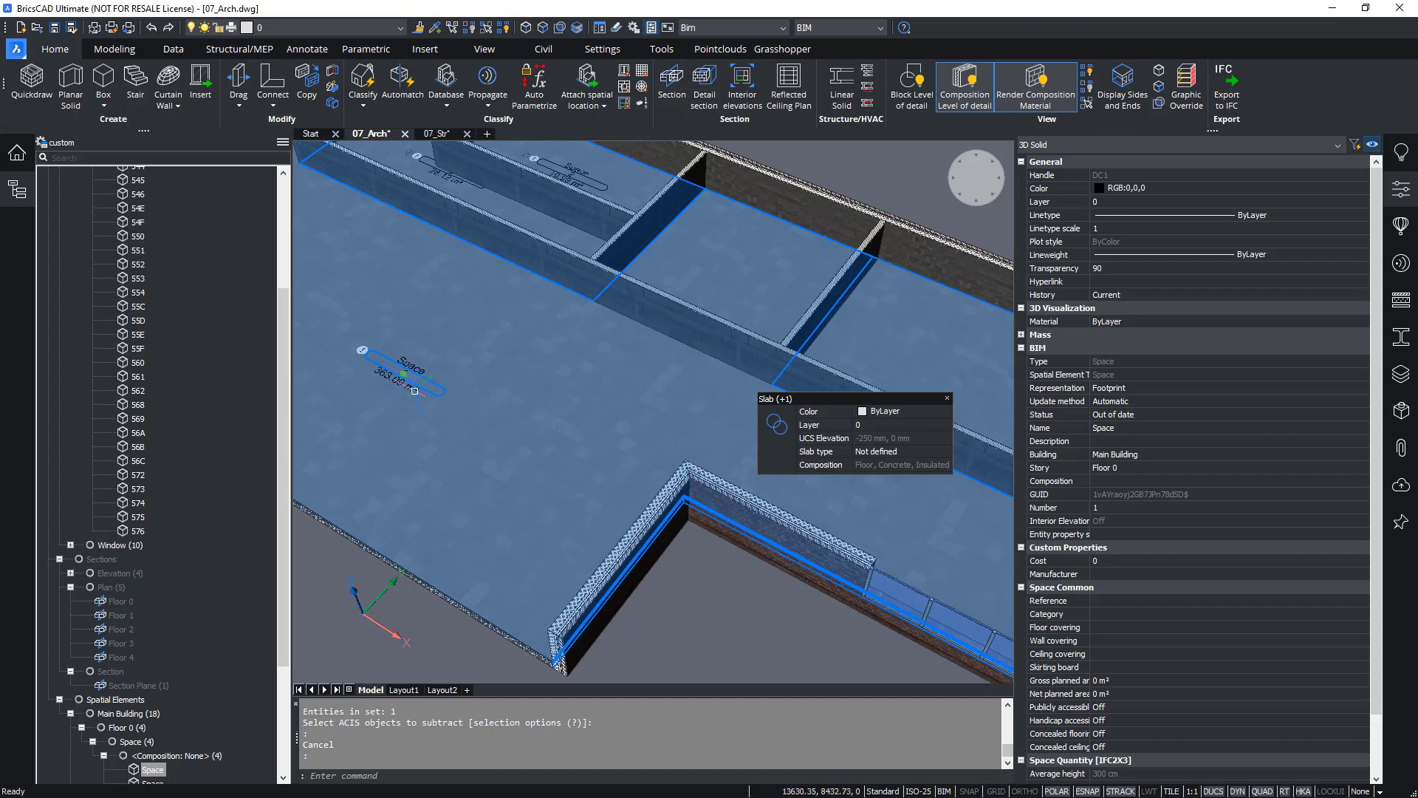
scroll(413, 346, down, 2)
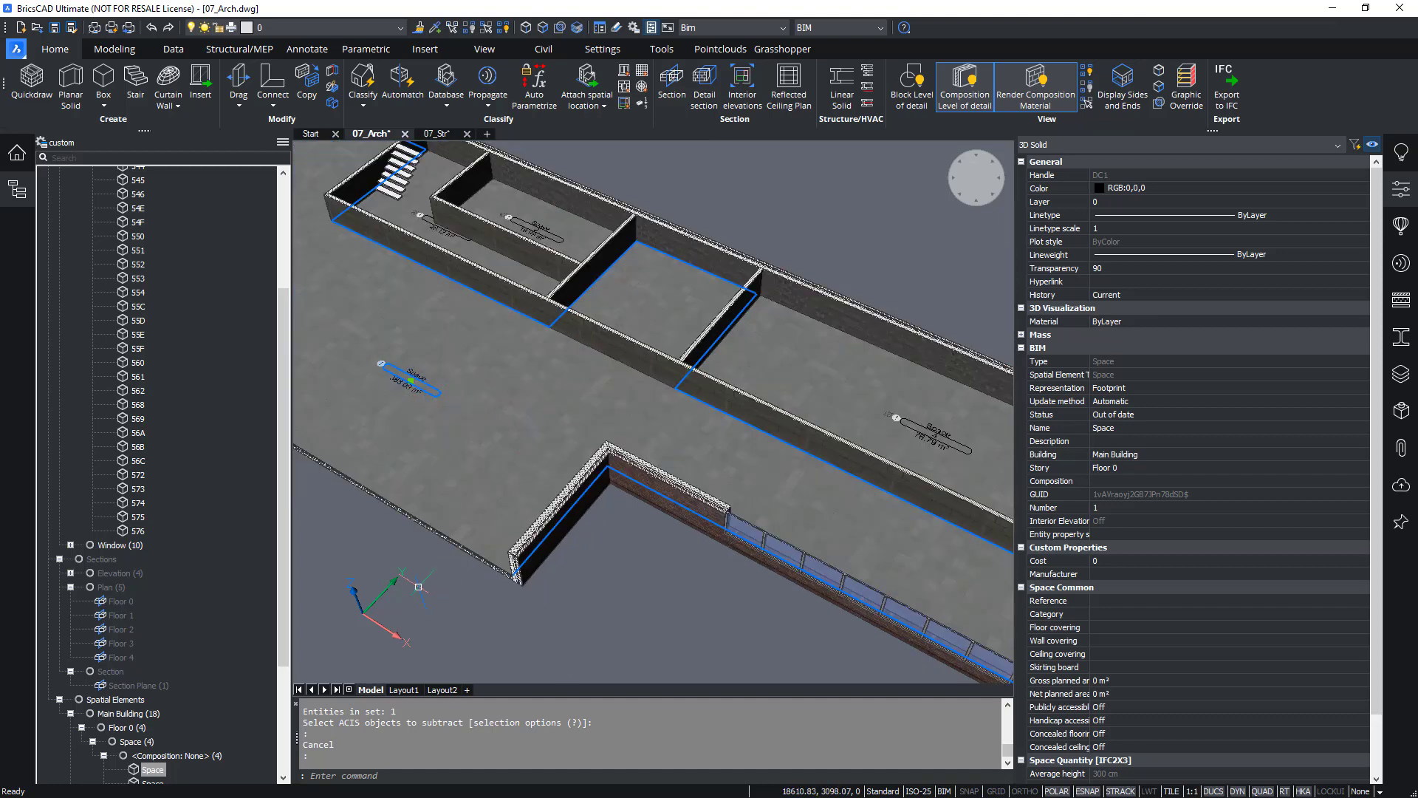
mouse_move(436, 622)
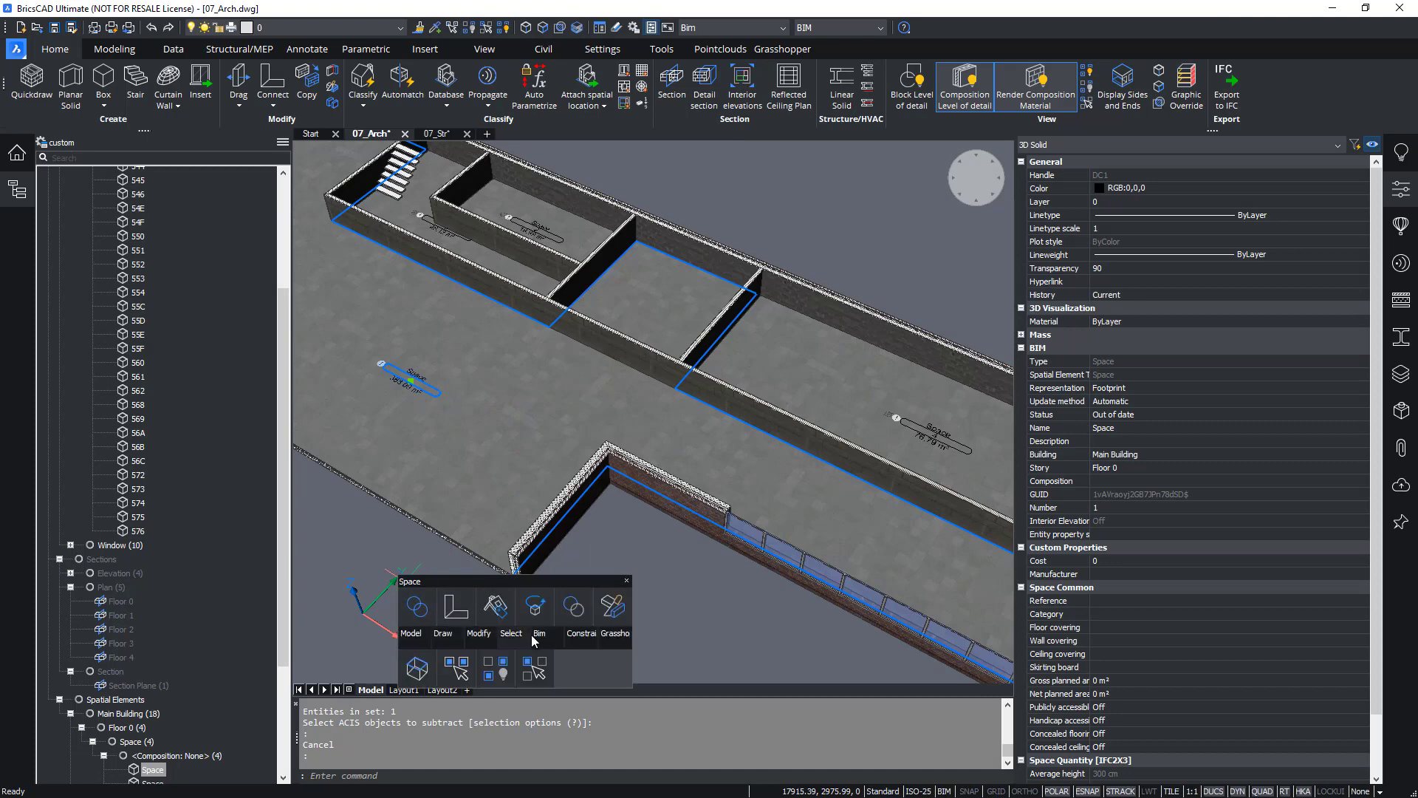
mouse_move(541, 636)
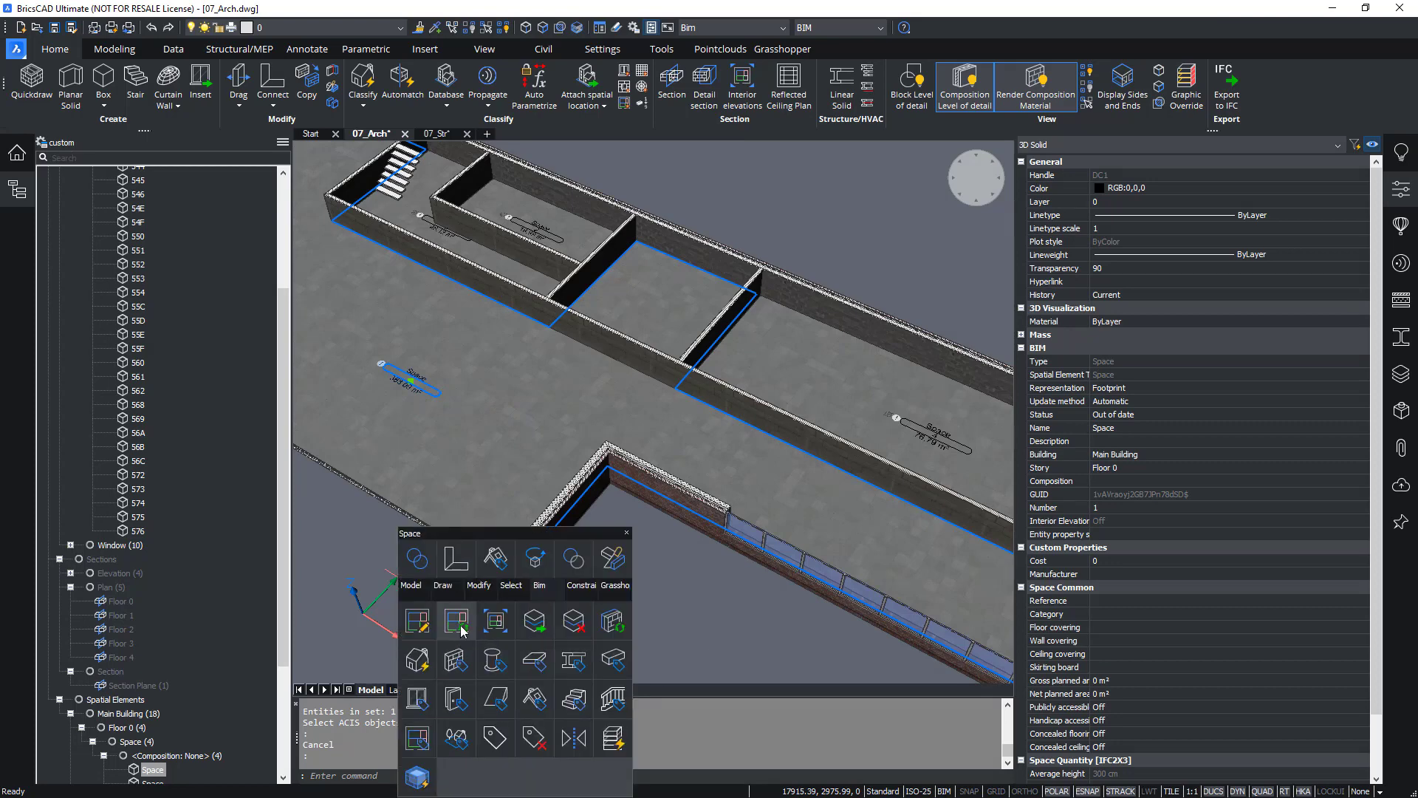
click(456, 657)
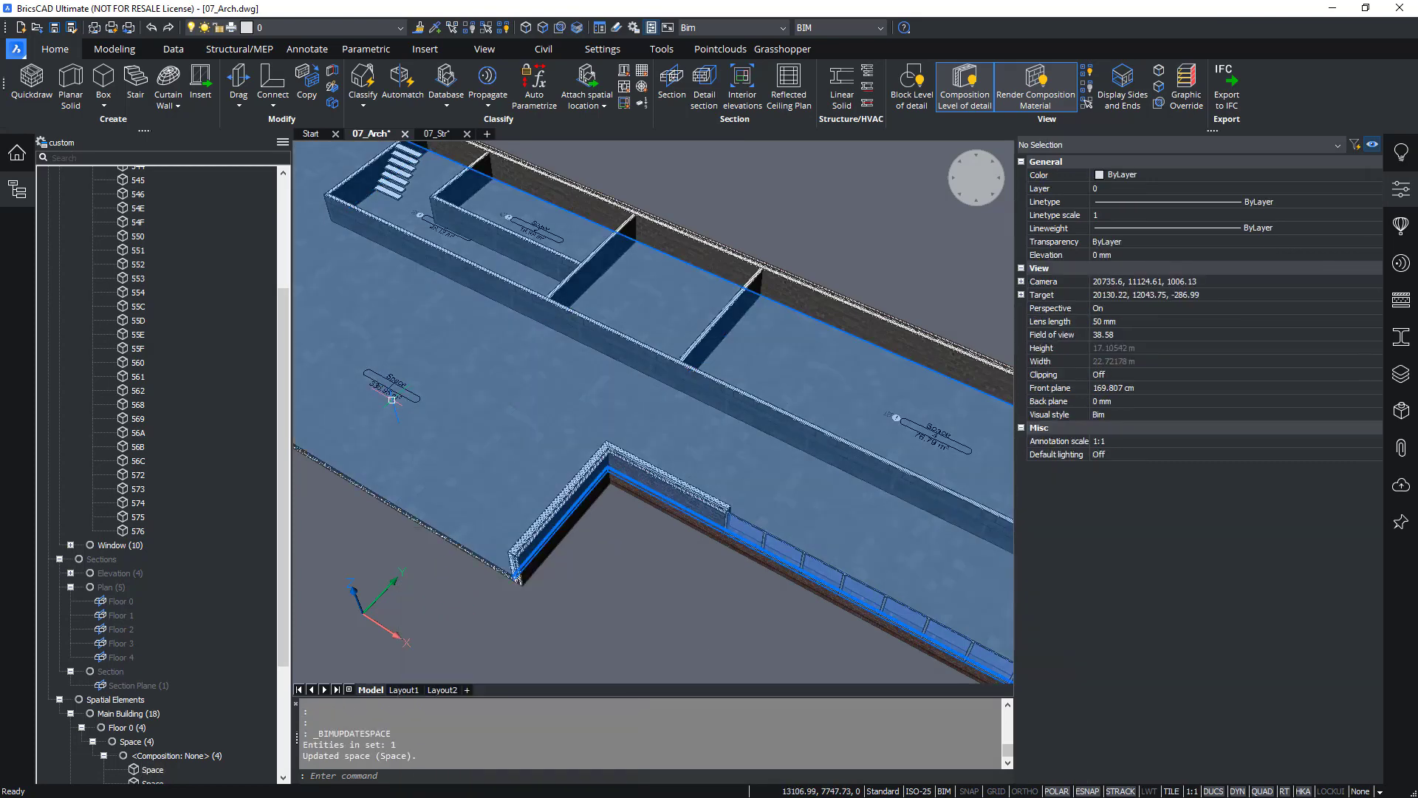
Examine the footprint, area label and Status of space 1, including along the newly enclosed room, and clear the selection
scroll(393, 393, up, 3)
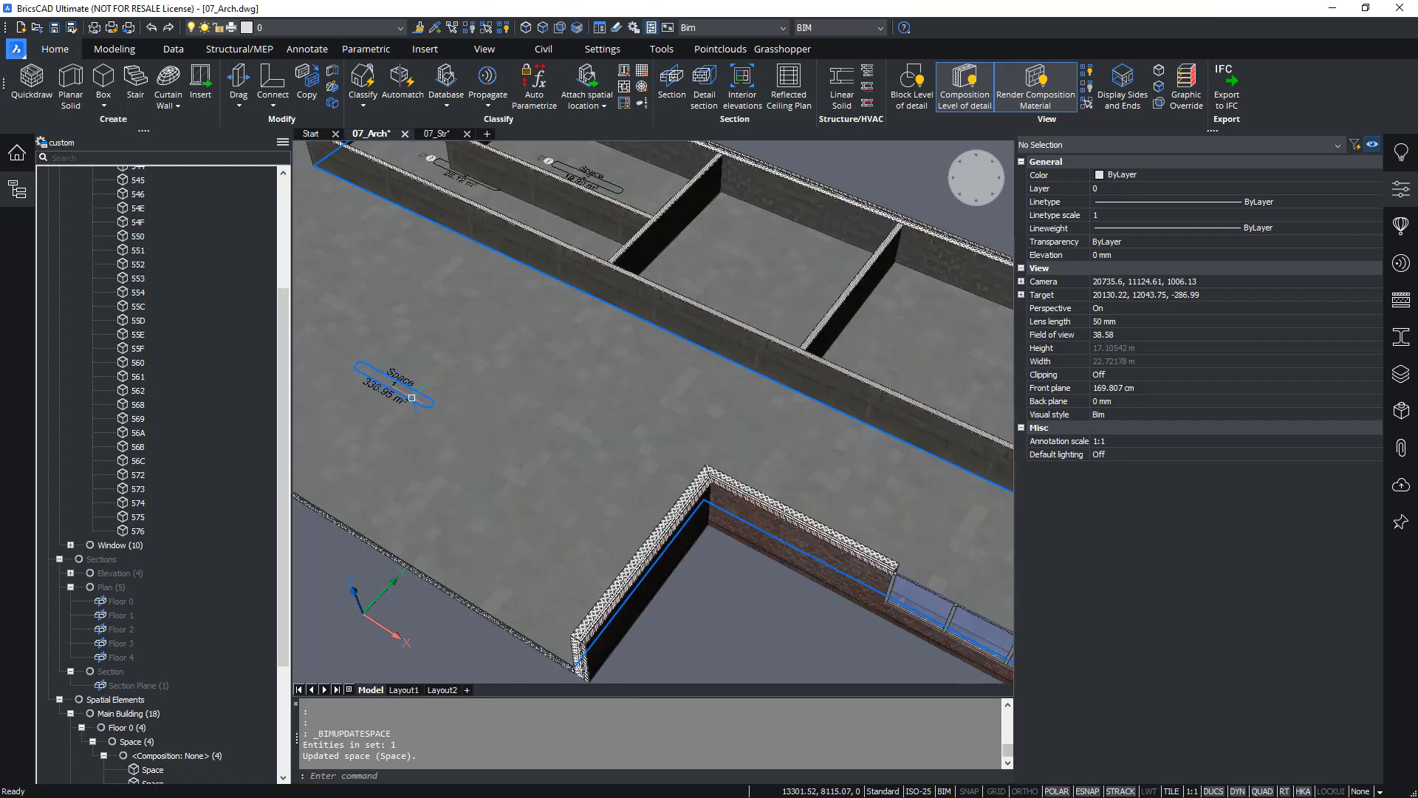
click(393, 386)
scroll(868, 418, down, 3)
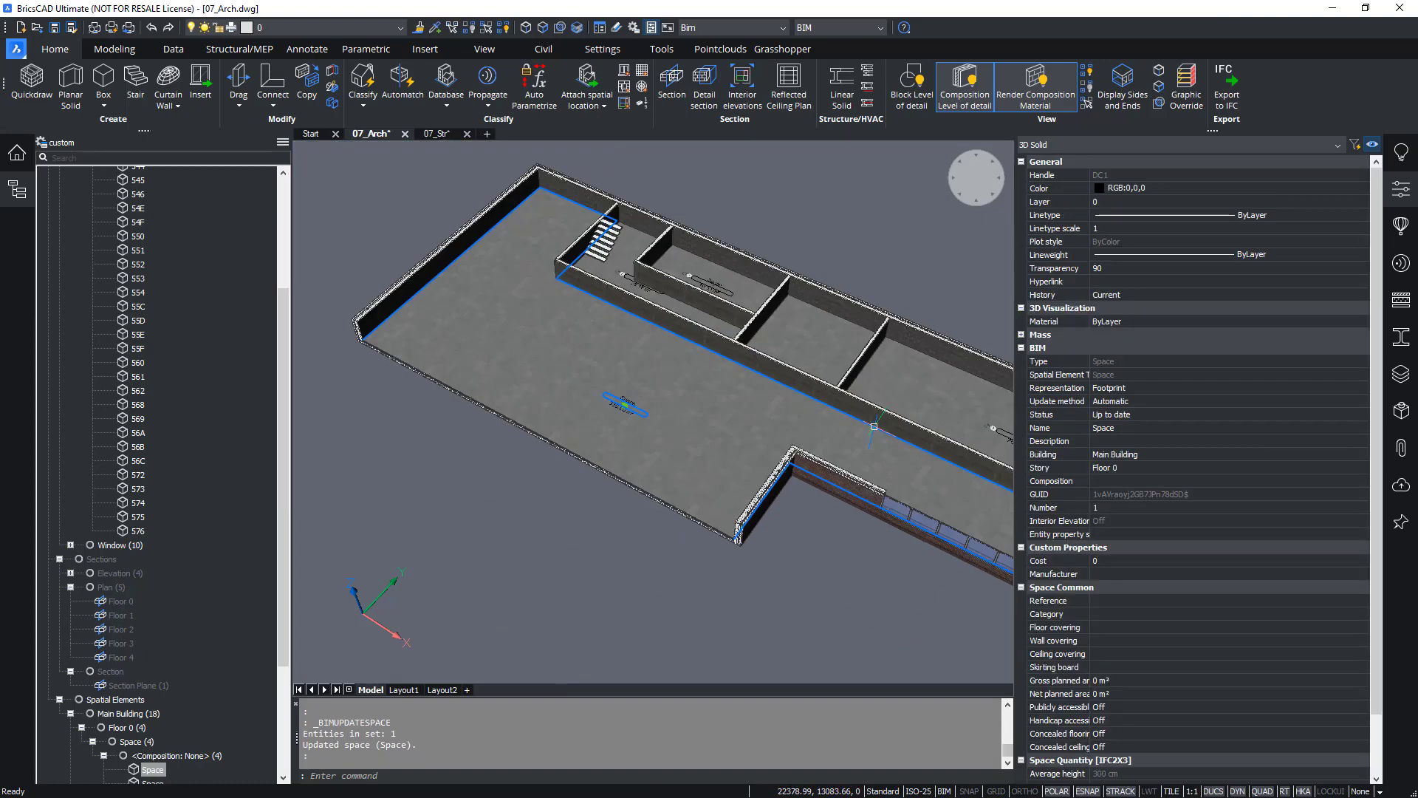
middle_drag(866, 454, 708, 456)
scroll(739, 459, up, 5)
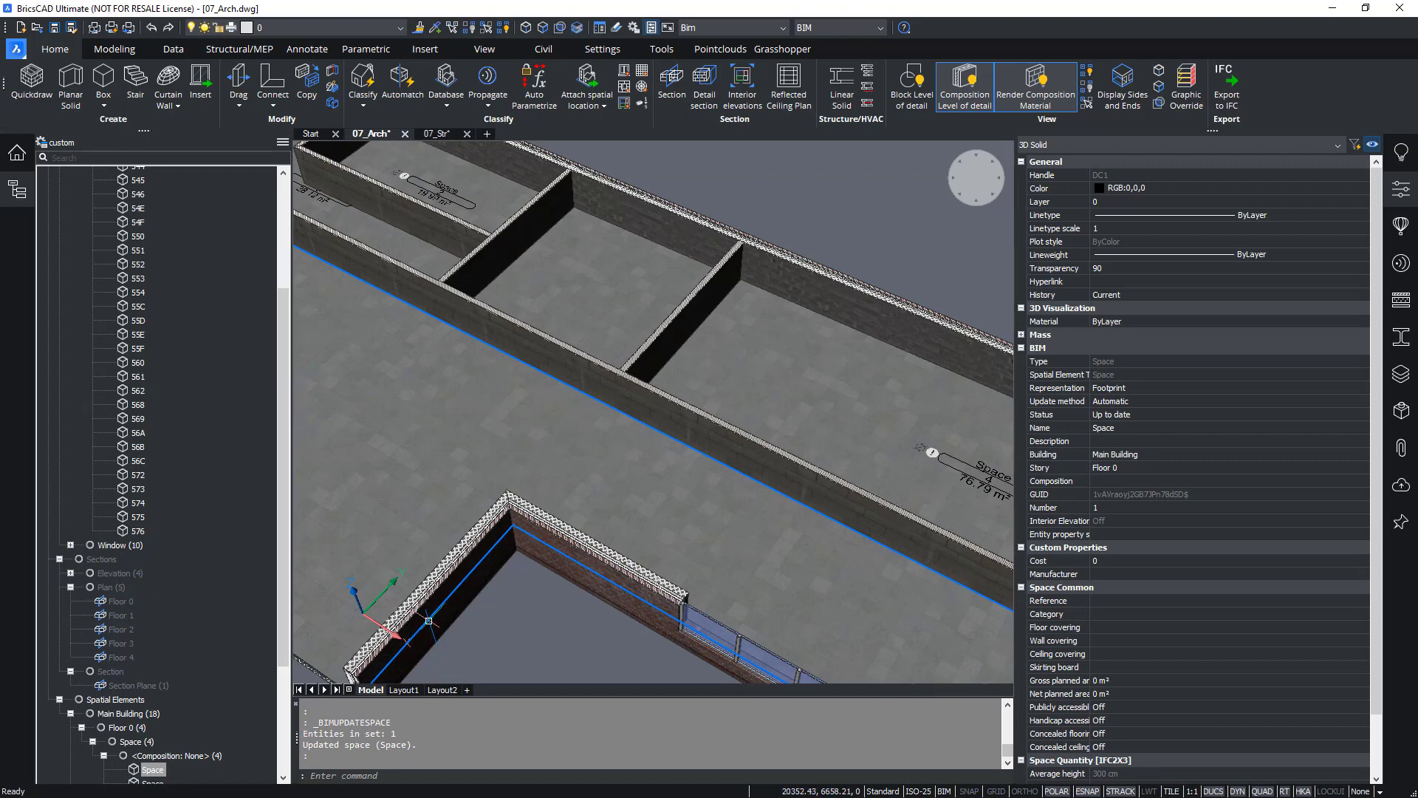
mouse_move(491, 476)
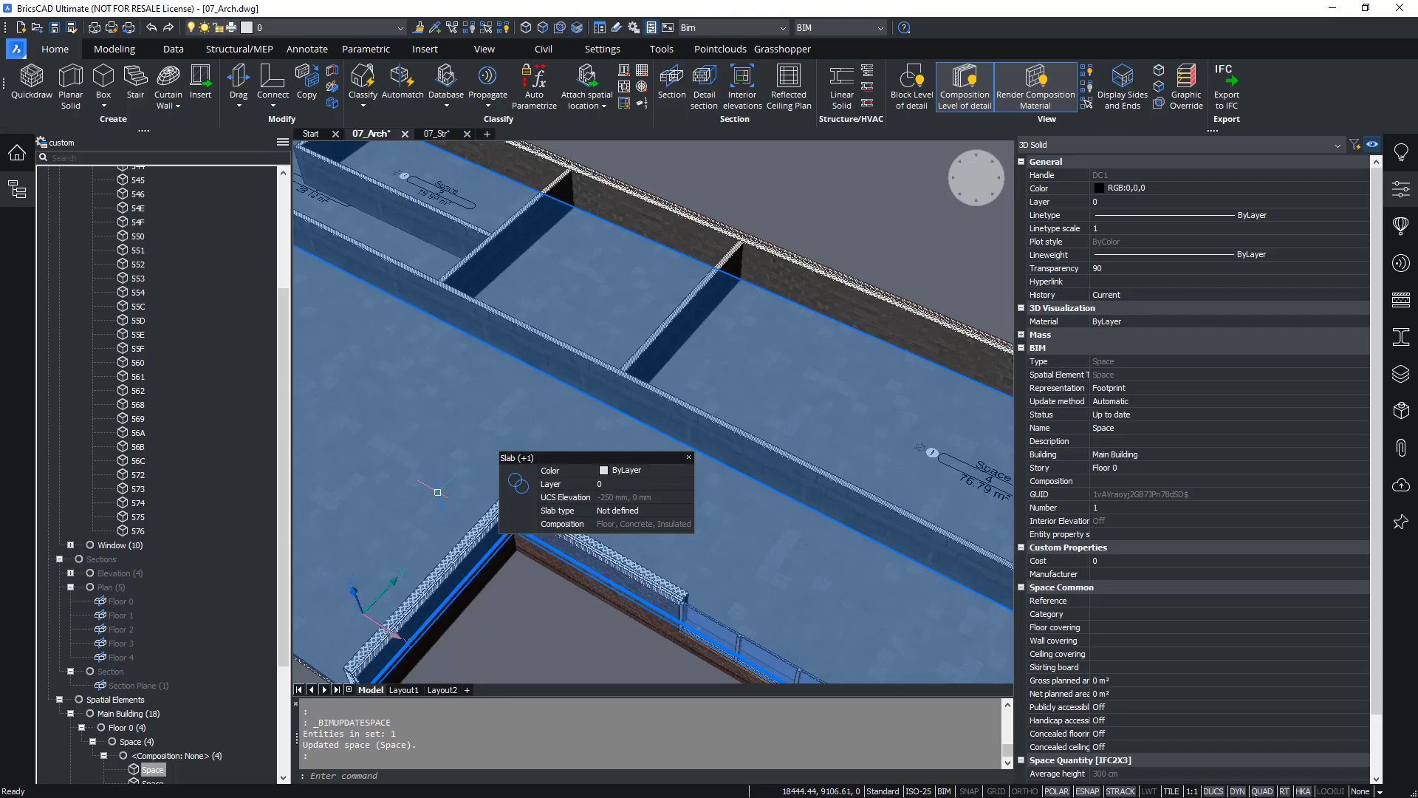
scroll(470, 485, down, 3)
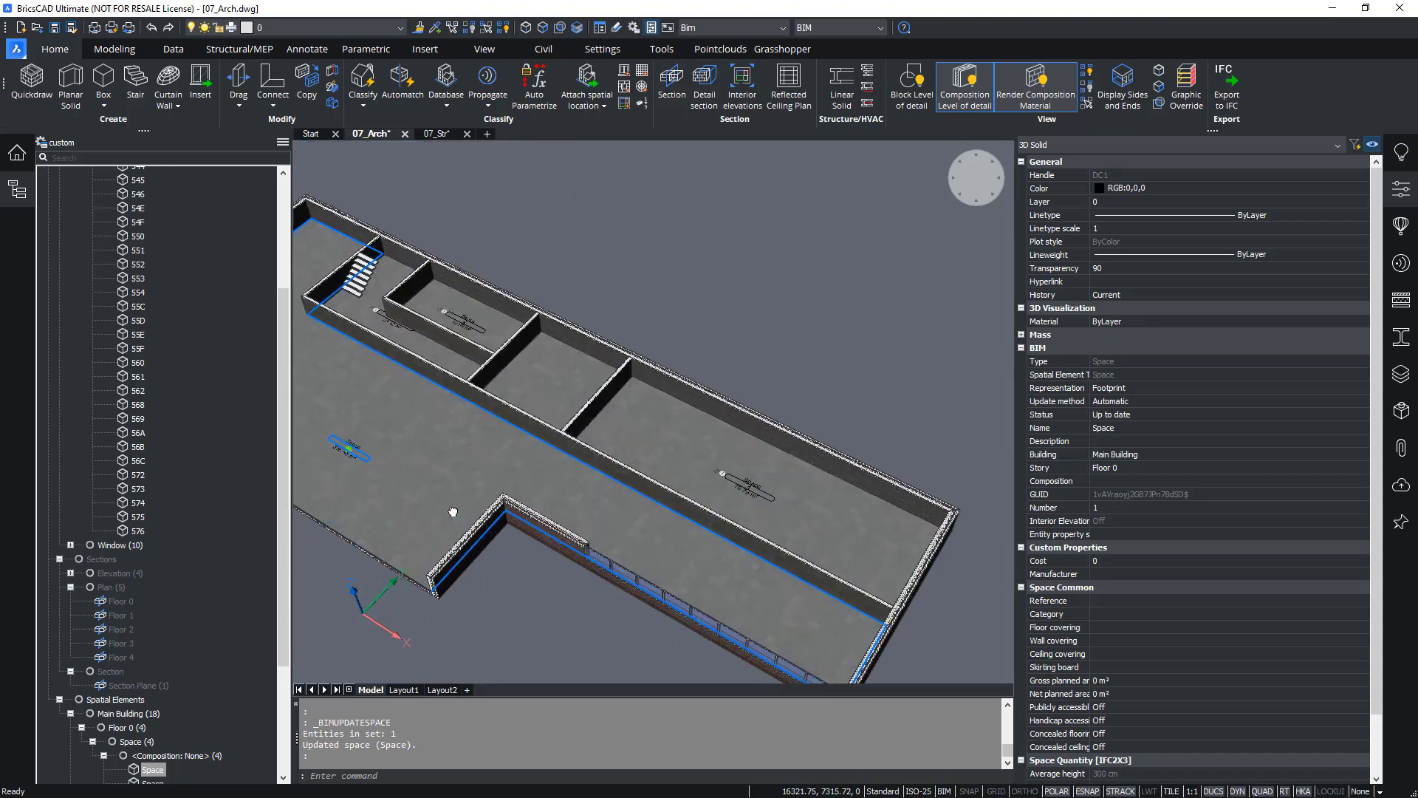
middle_drag(453, 507, 454, 463)
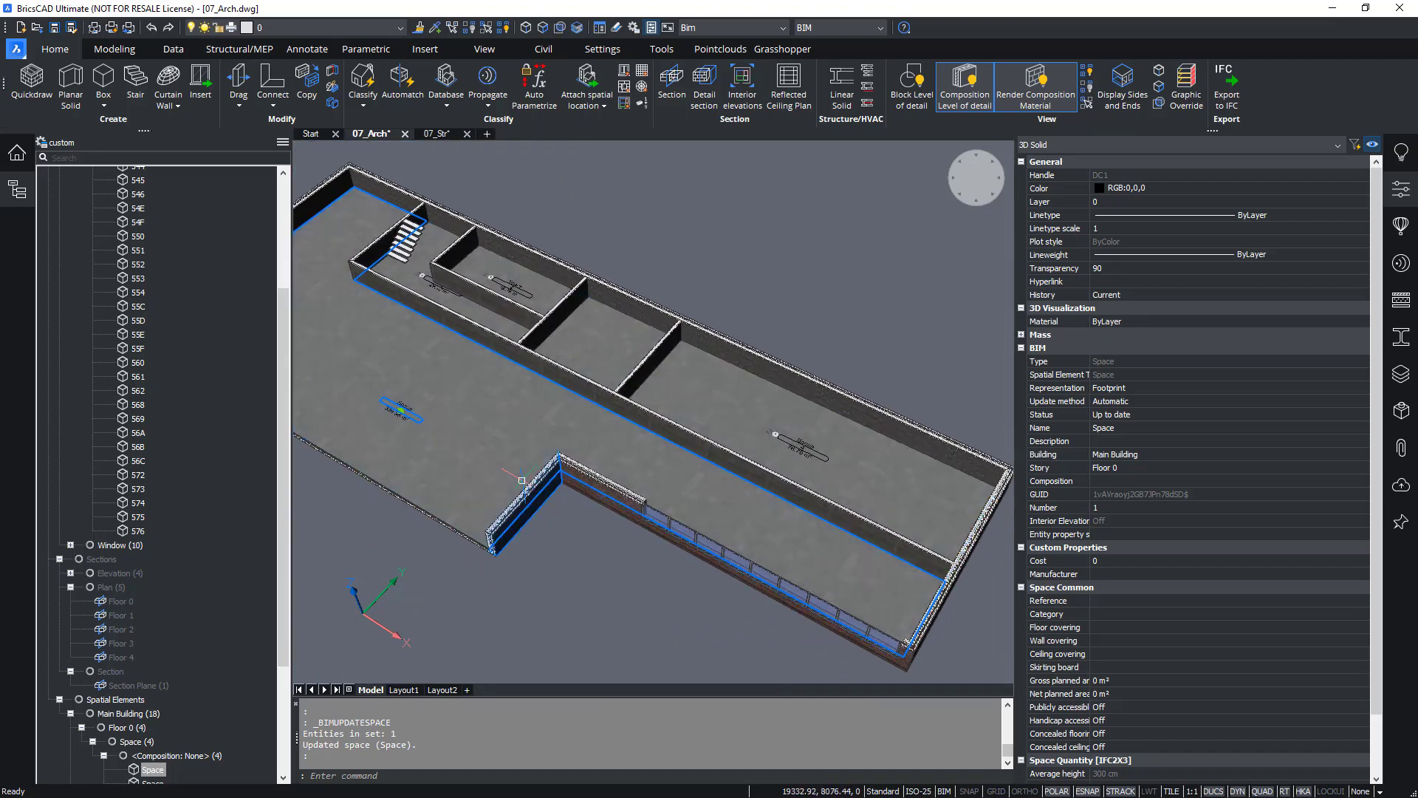
mouse_move(525, 502)
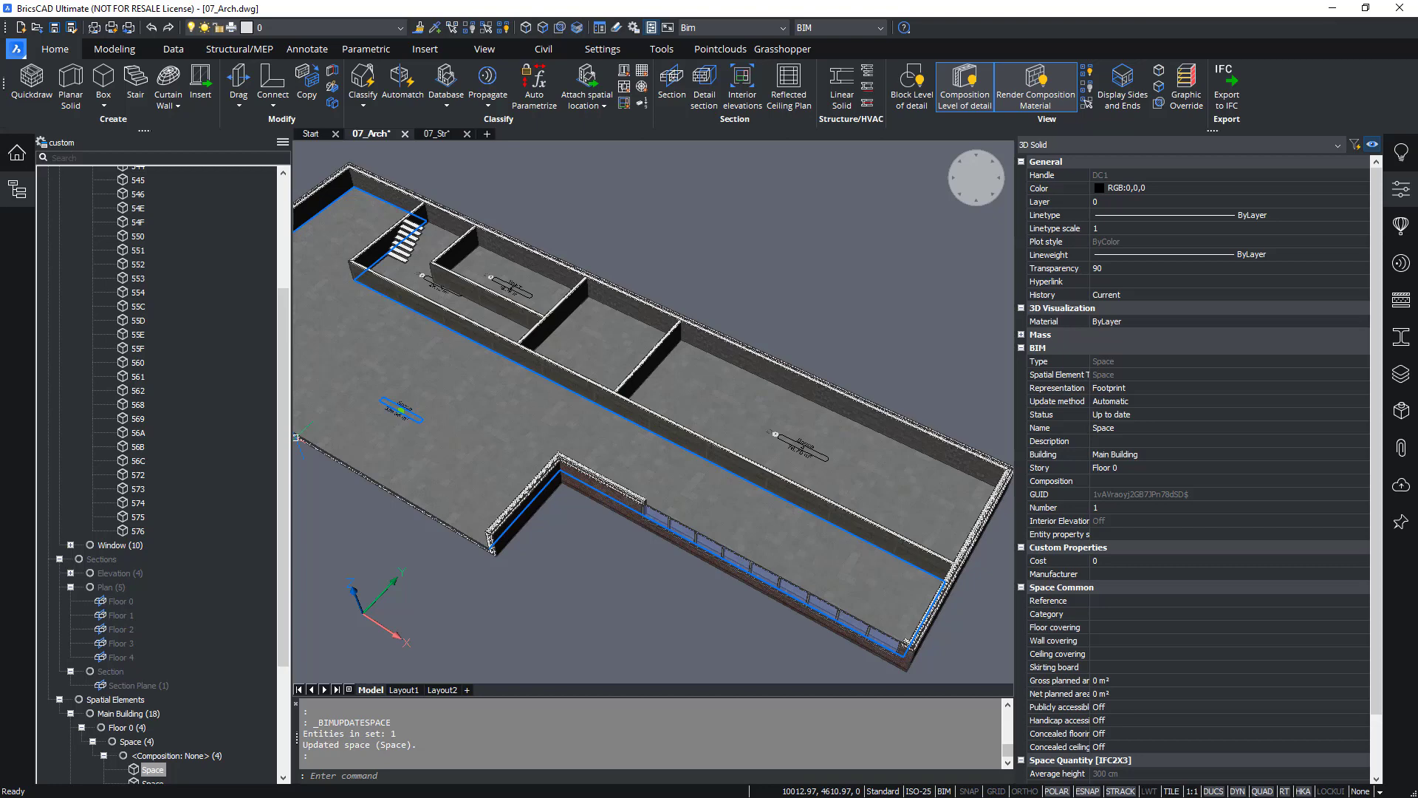
scroll(561, 318, up, 5)
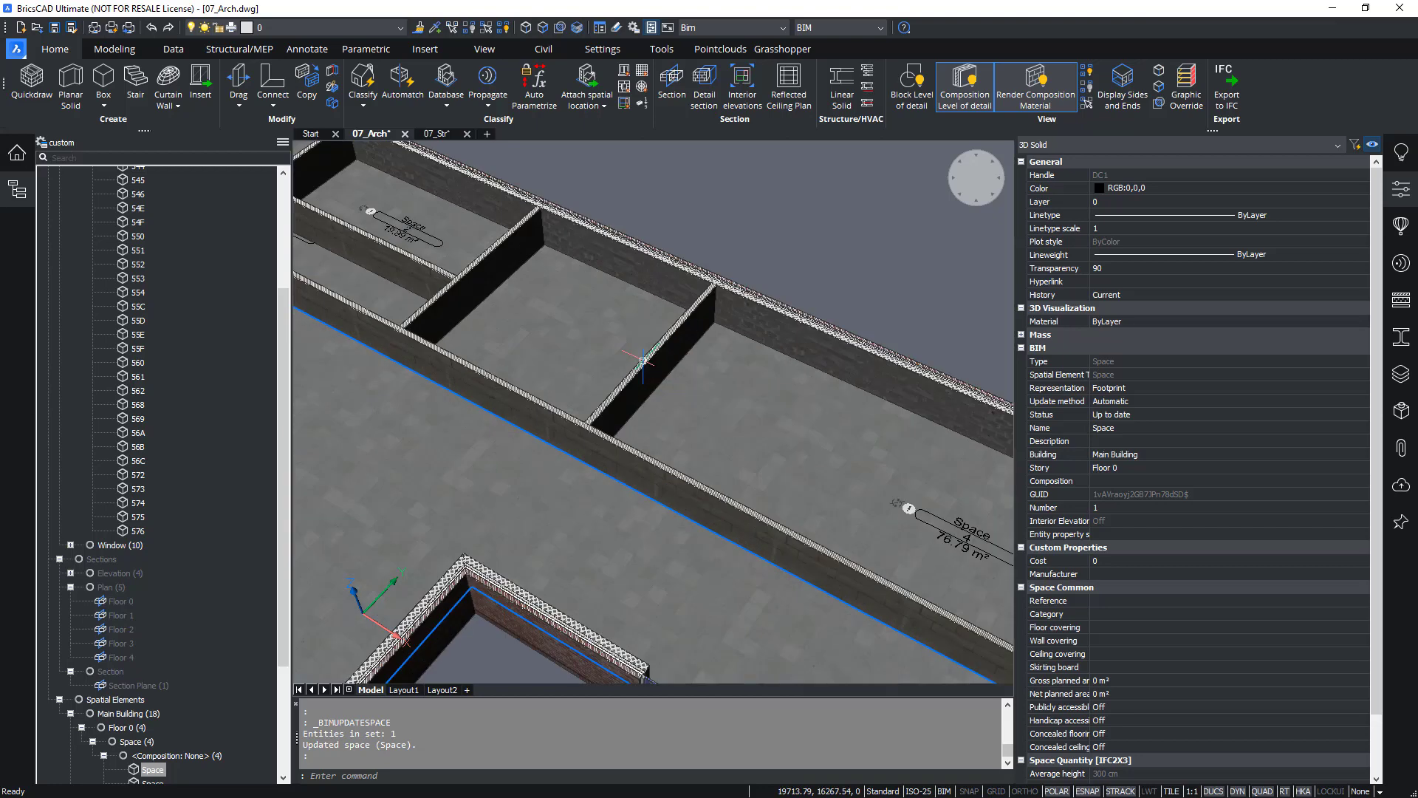
key(Escape)
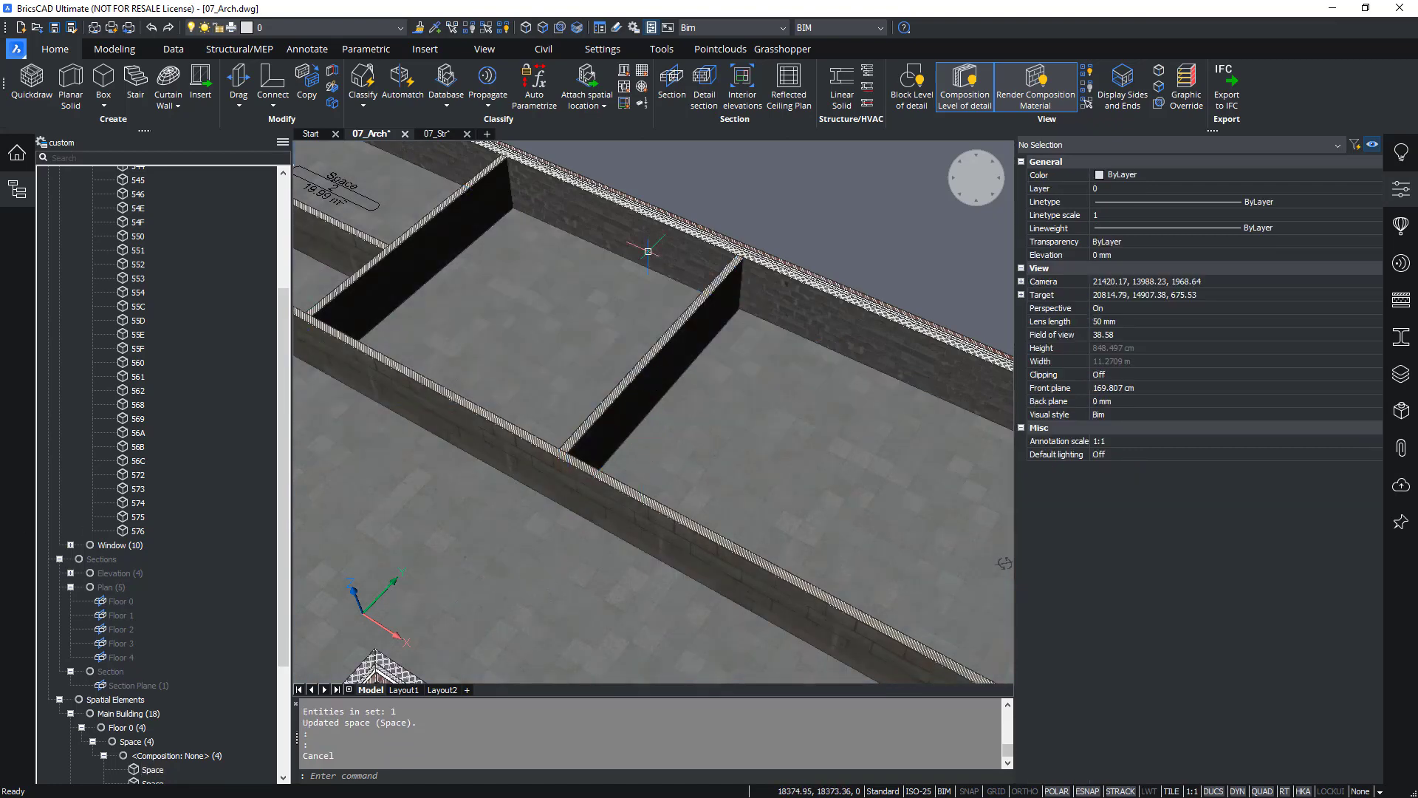
Create a BIM space inside the newly enclosed room between the two partition walls, with entity snaps turned off
right_click(697, 190)
mouse_move(713, 217)
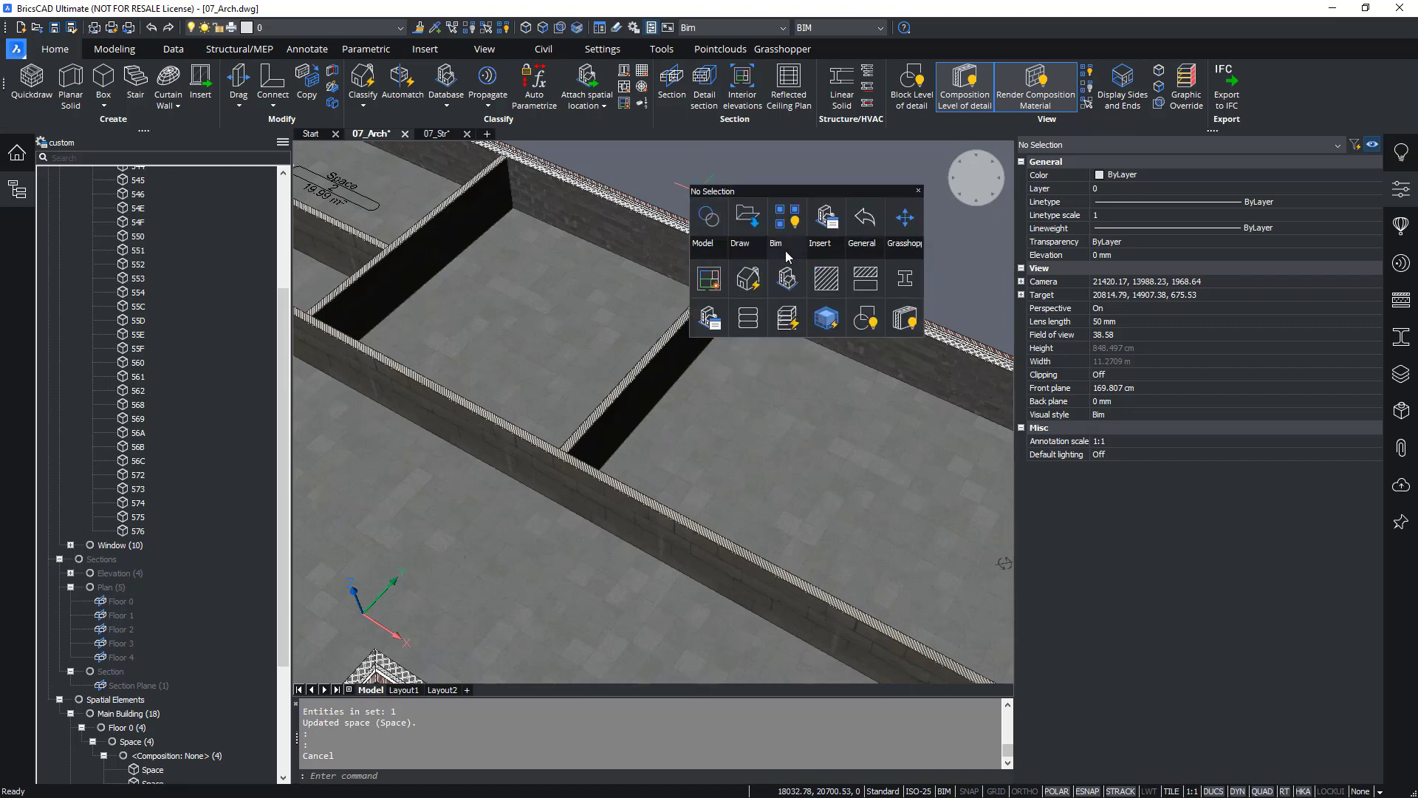
click(709, 280)
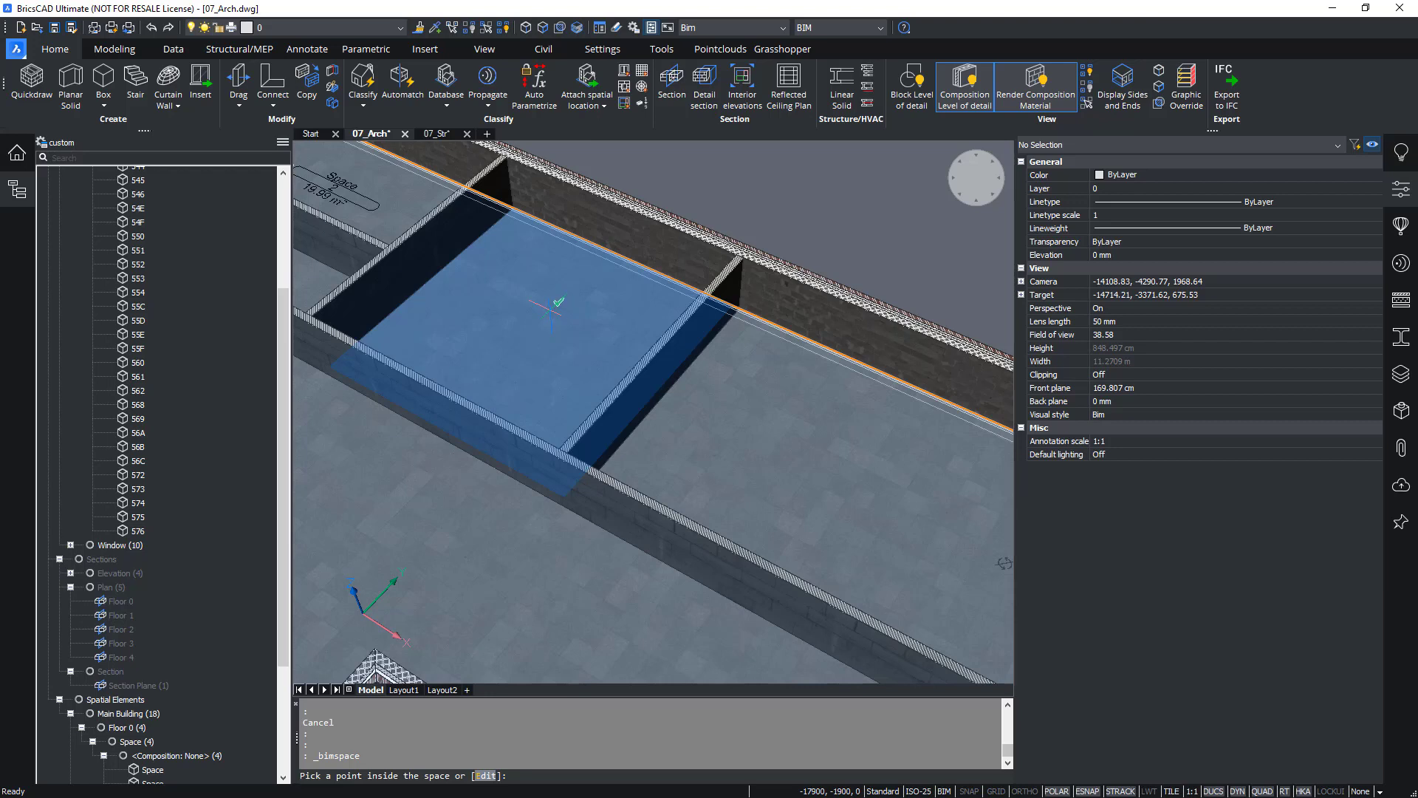
click(1086, 791)
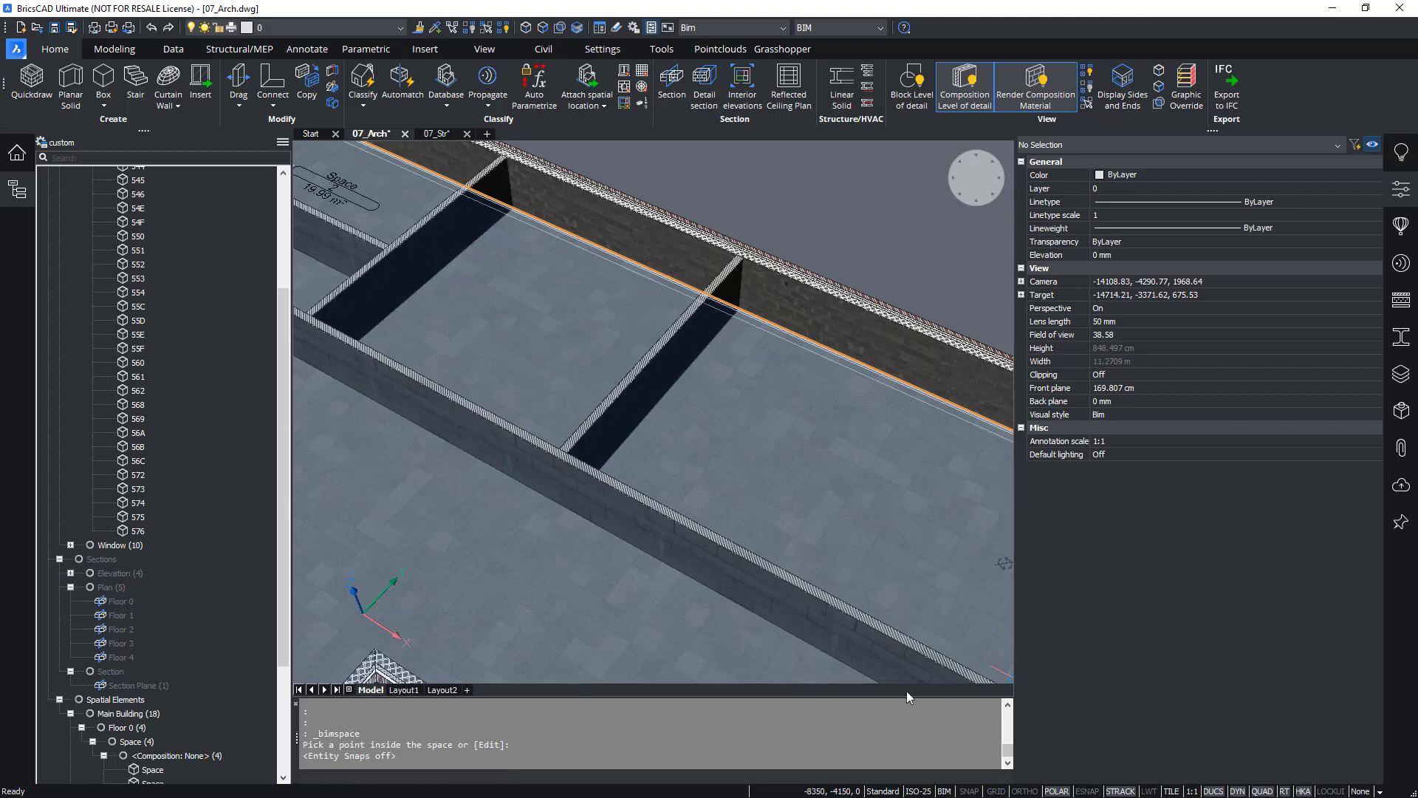
click(550, 353)
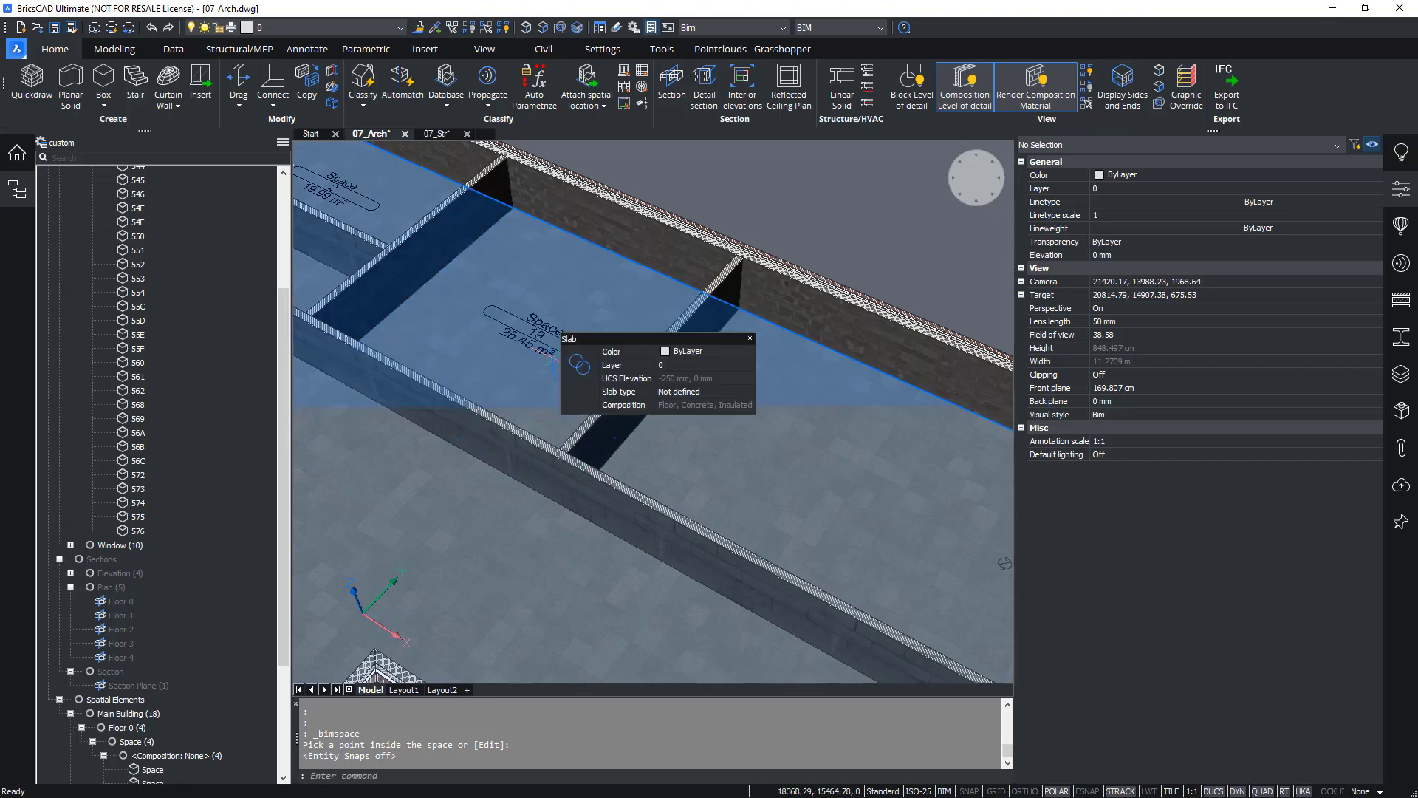
Select the space in the newly enclosed room, examine its footprint and BIM properties, and deselect it
scroll(536, 340, up, 4)
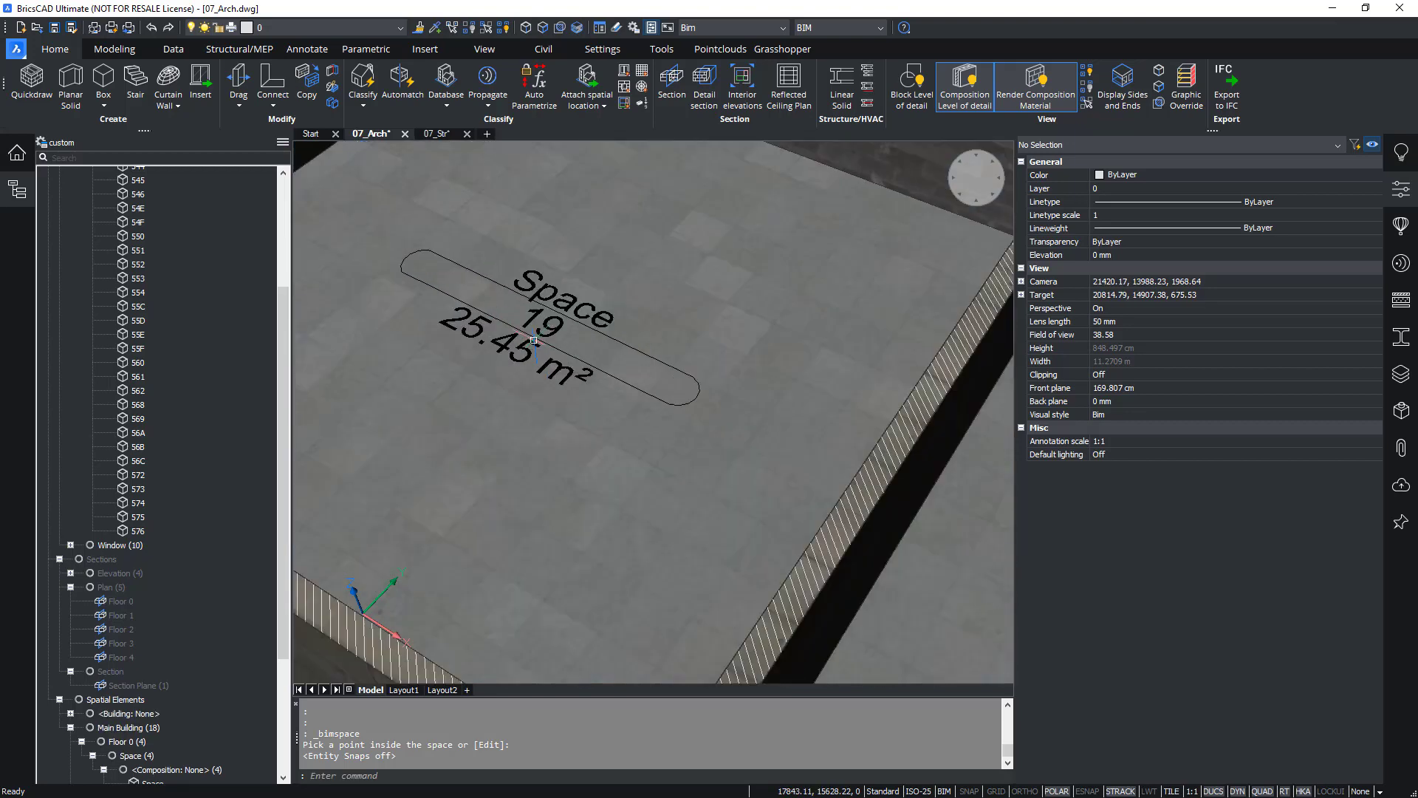
click(540, 345)
scroll(540, 345, down, 7)
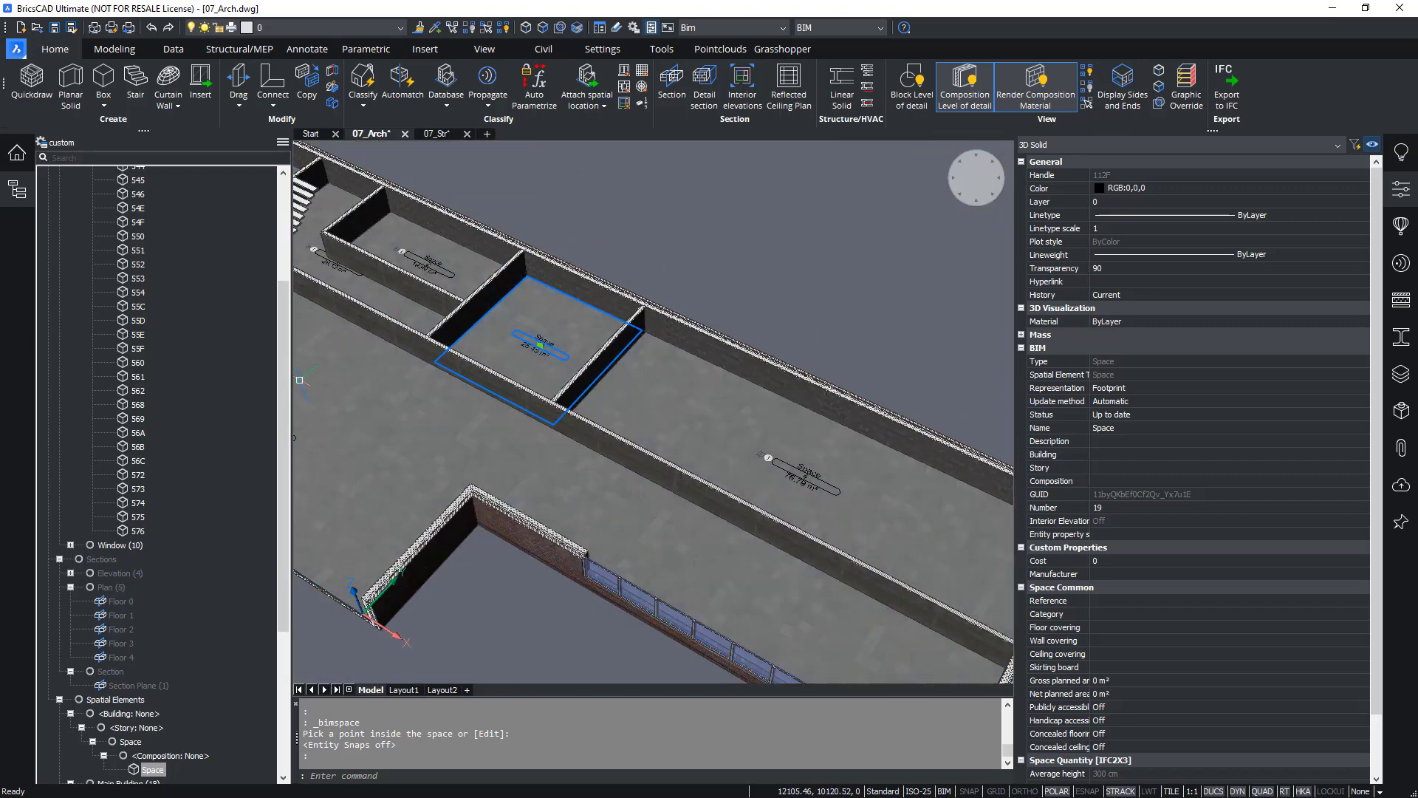
scroll(557, 342, up, 2)
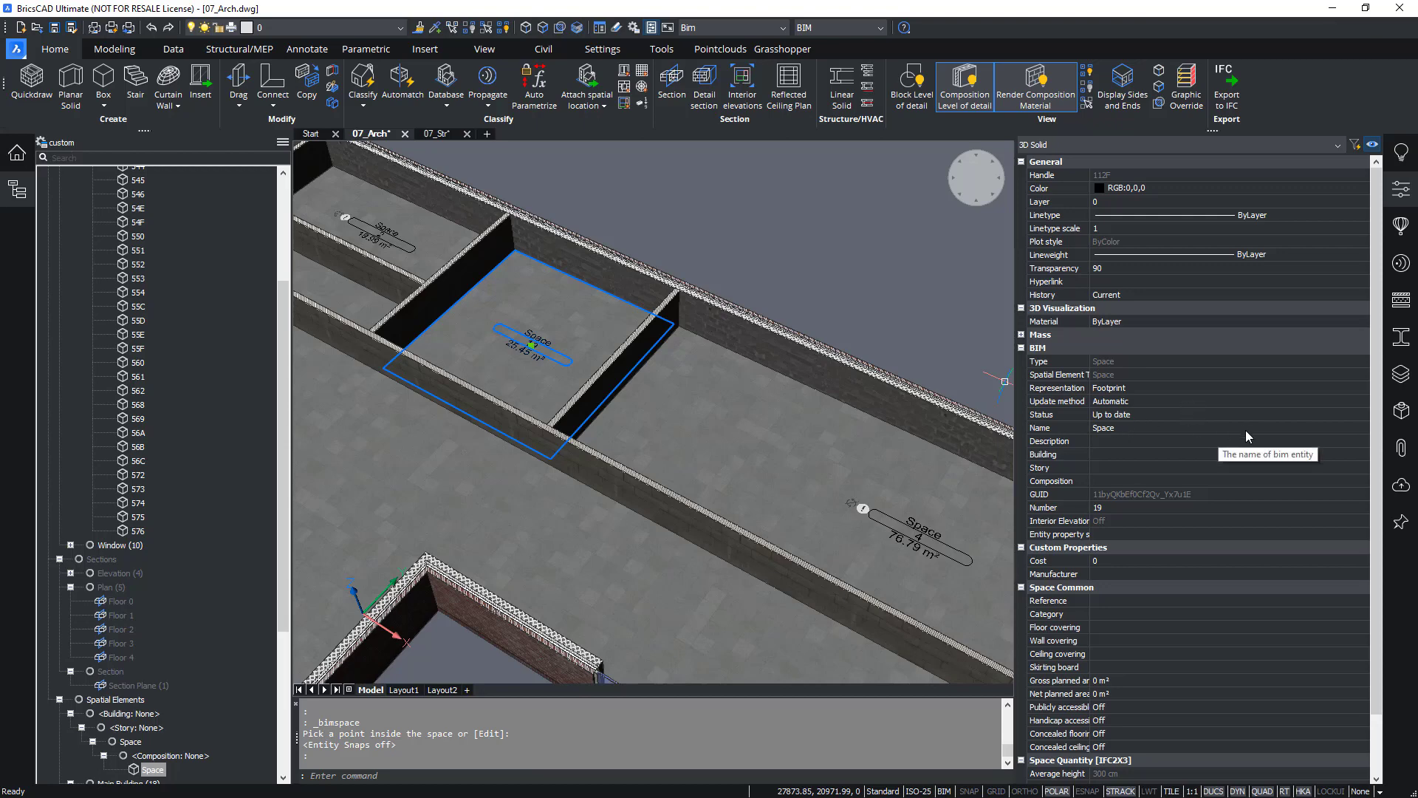
key(Escape)
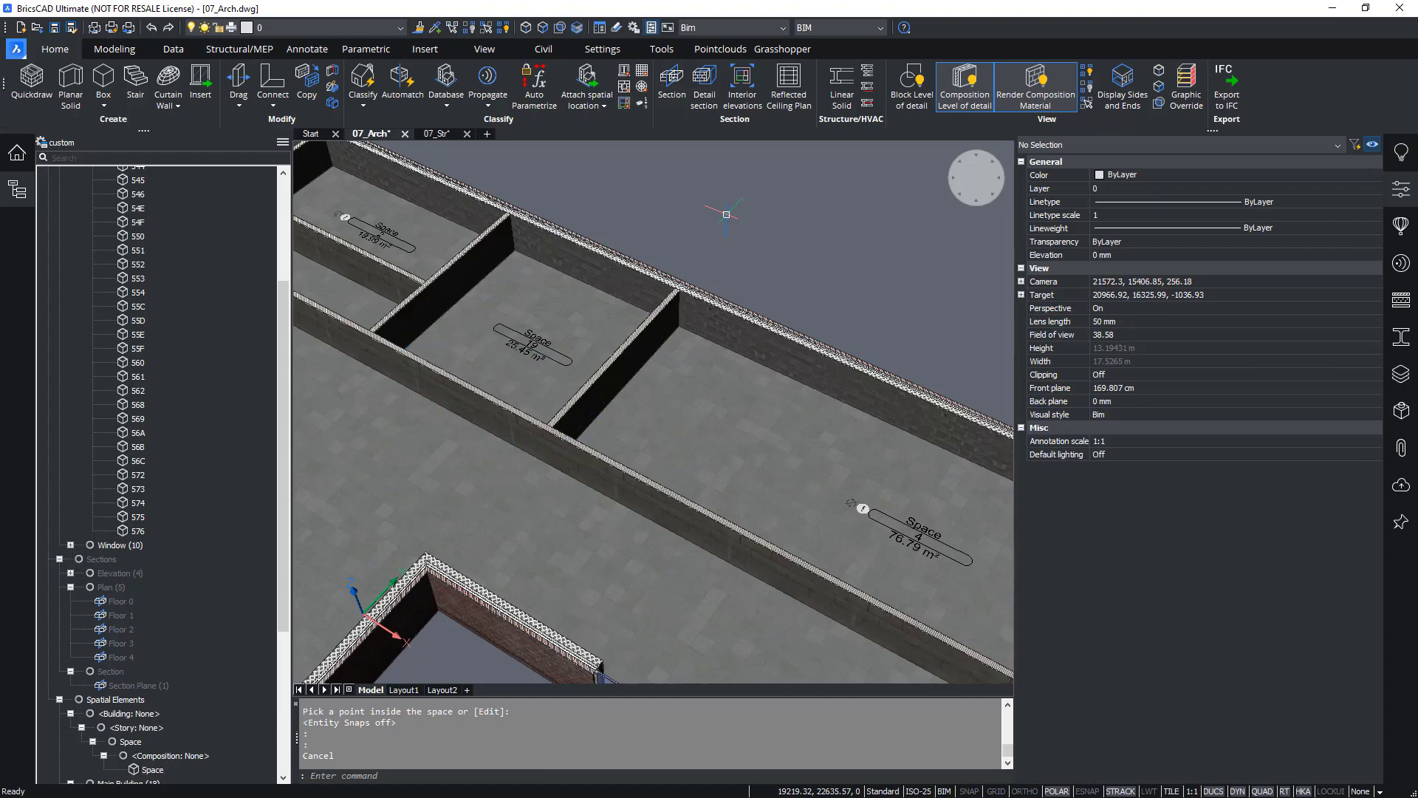
scroll(726, 214, down, 5)
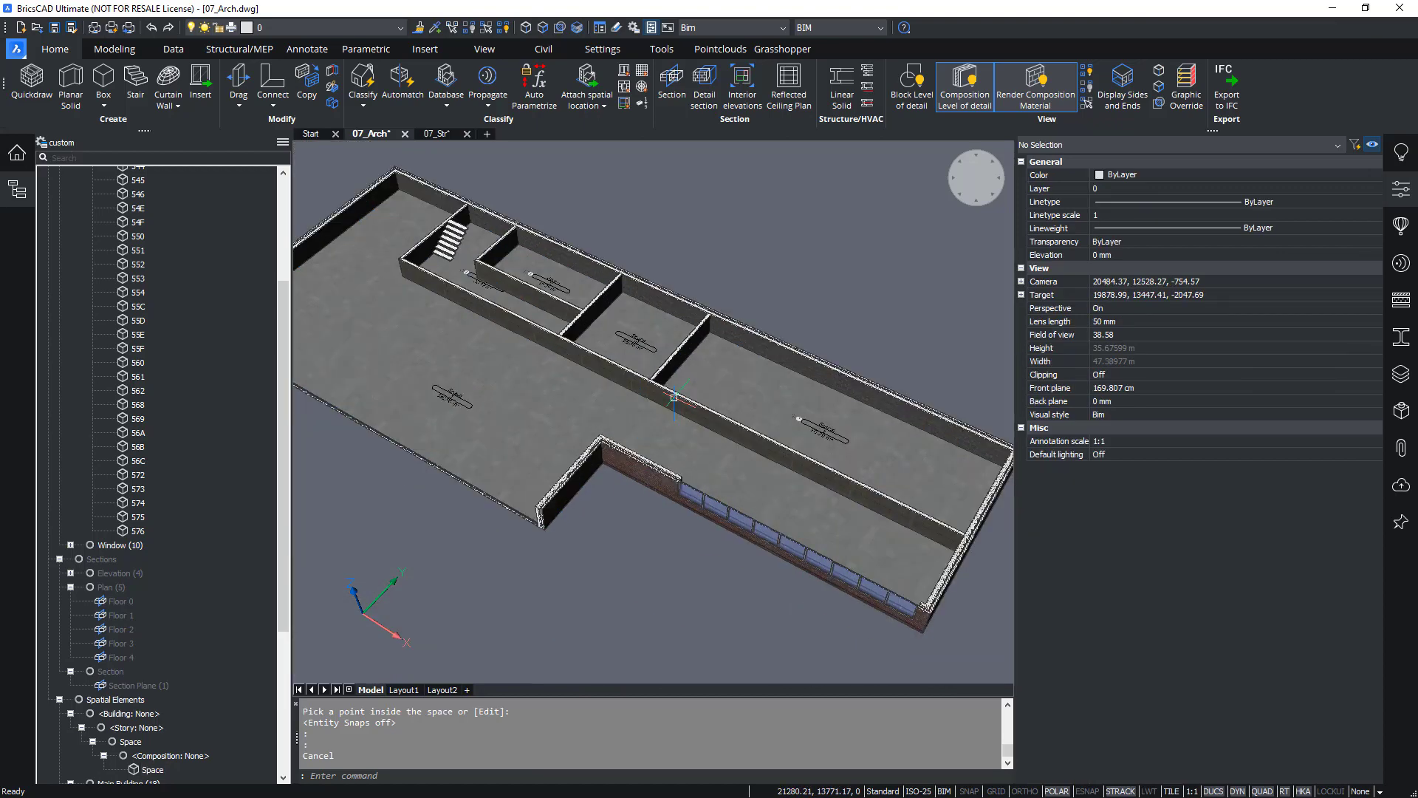
scroll(678, 526, up, 3)
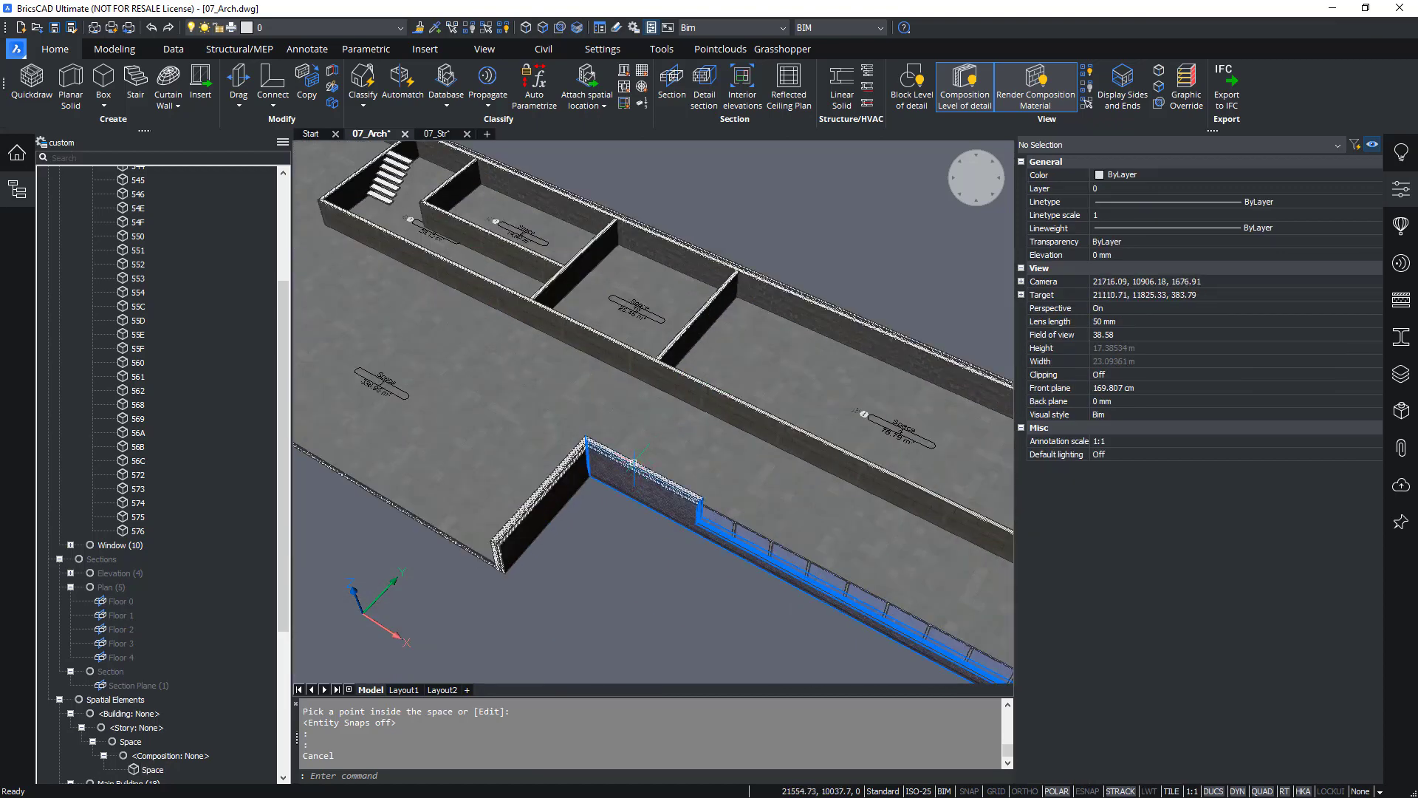